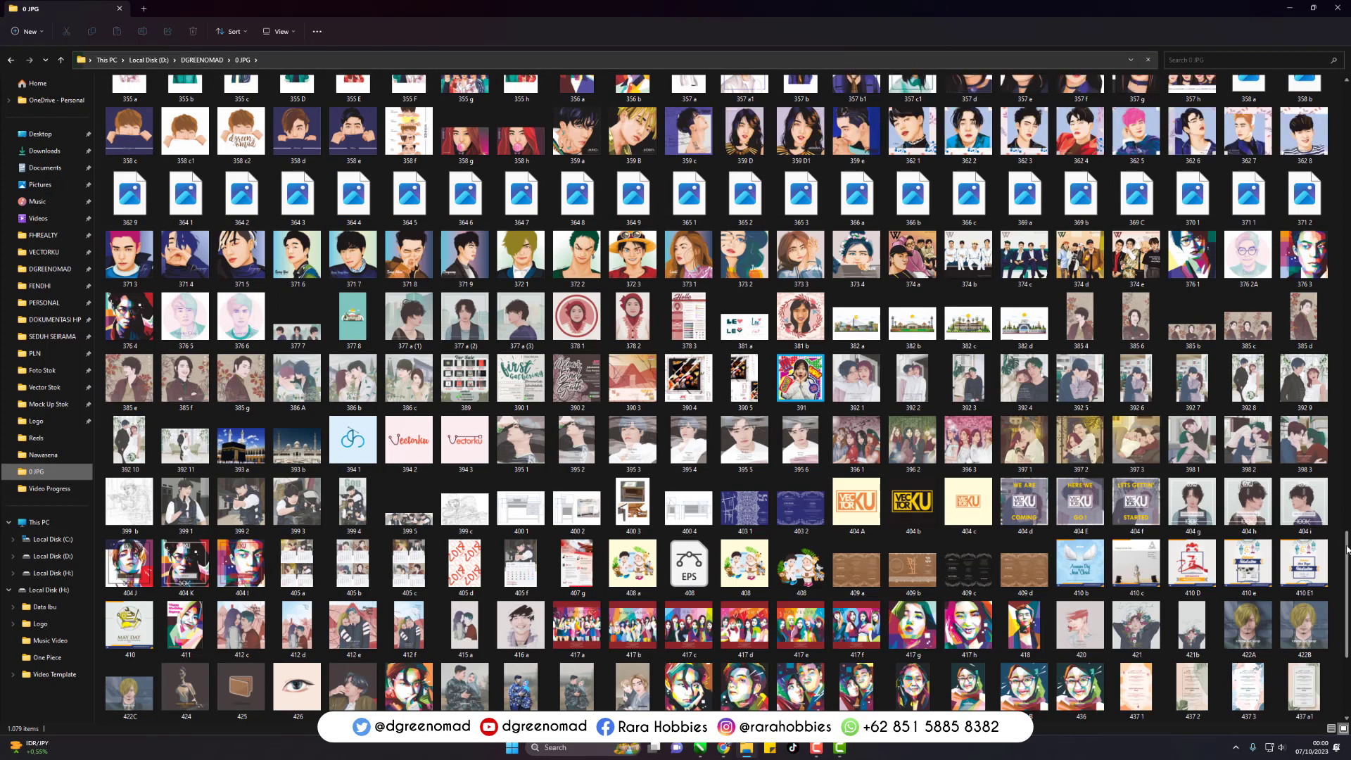
- Look through the finished vector portraits in the 0 JPG folder, starting from the 230928 Seventeen image
drag(1349, 644, 1349, 712)
double_click(924, 628)
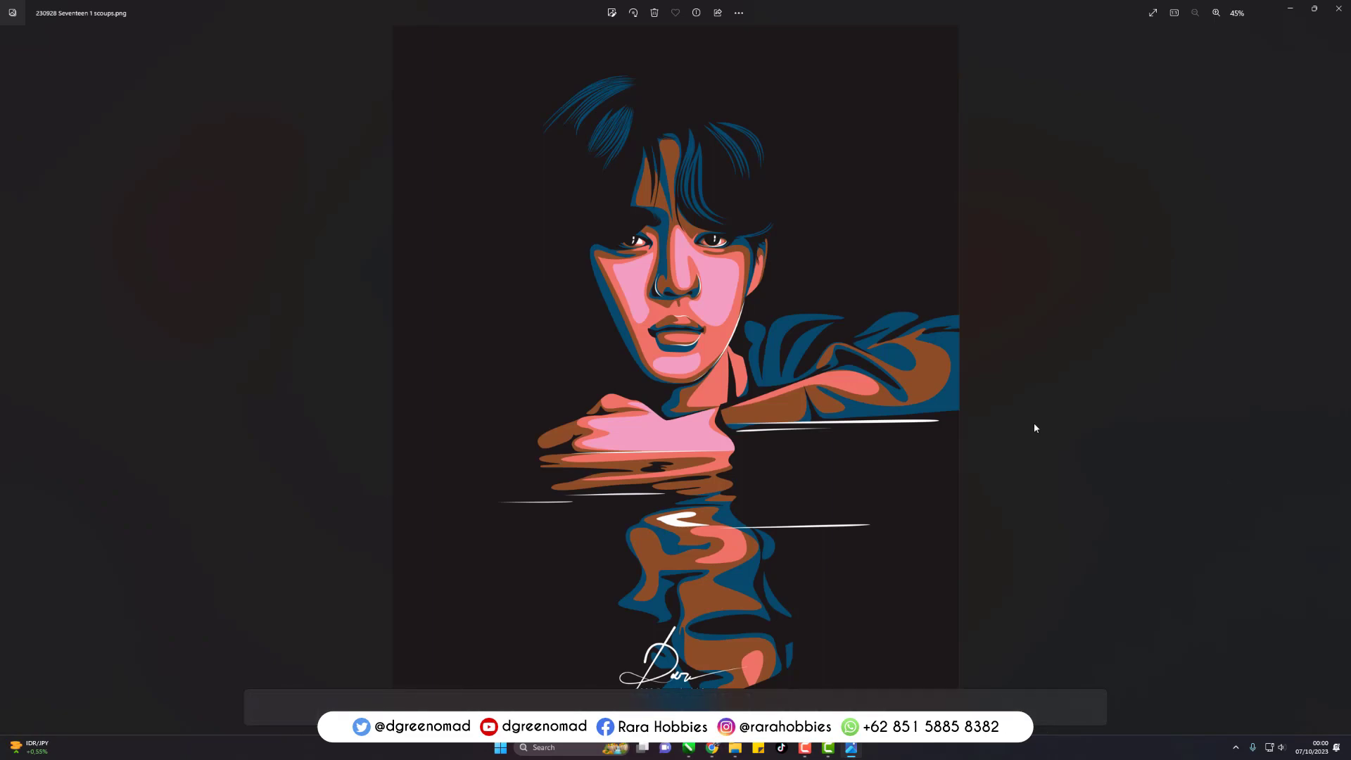
key(Right)
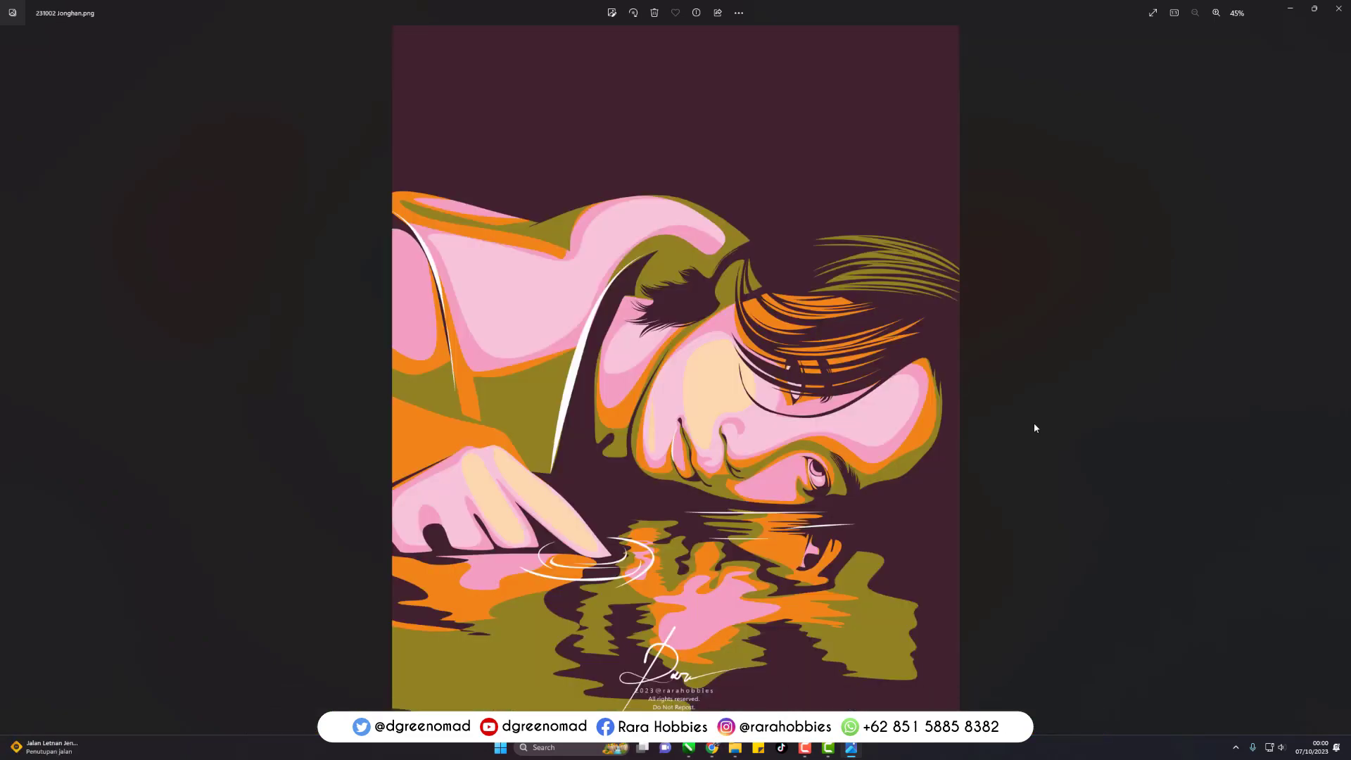
key(Right)
key(Right)
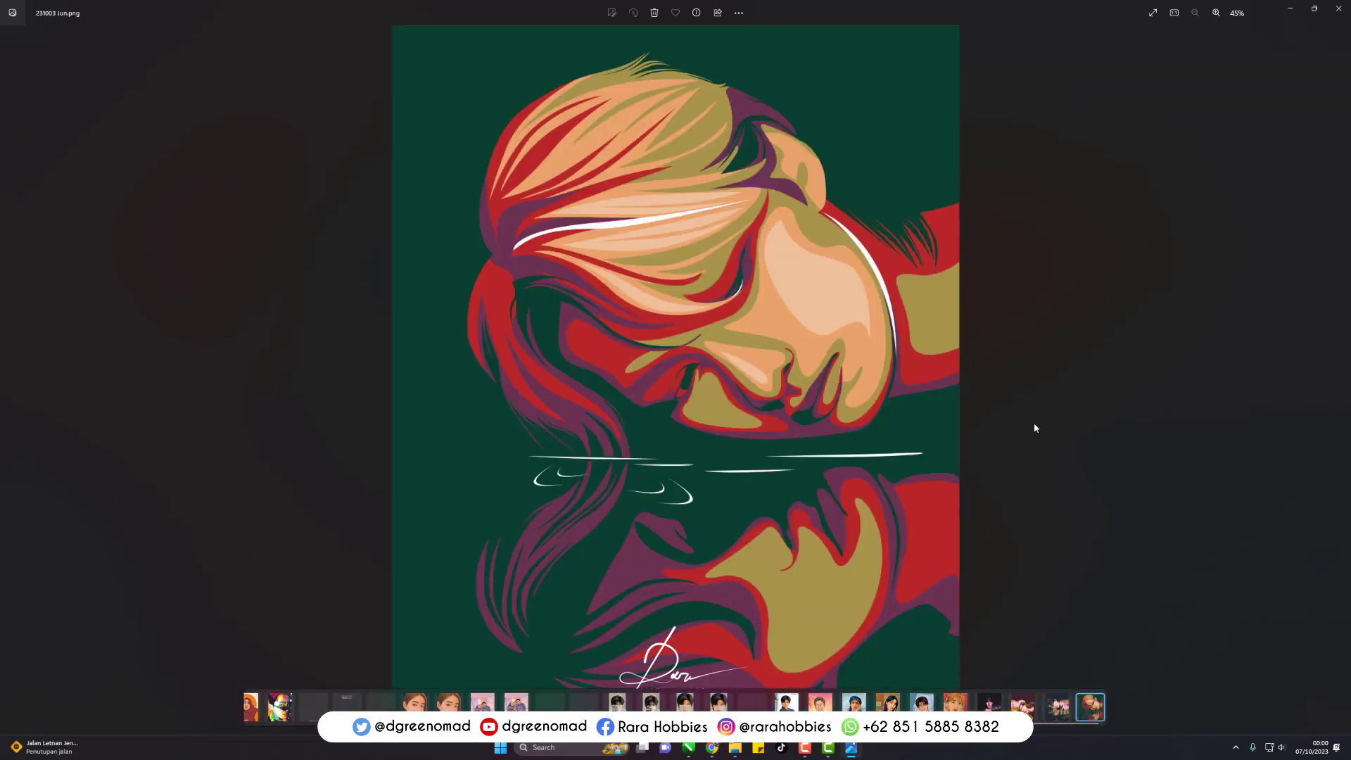
key(Right)
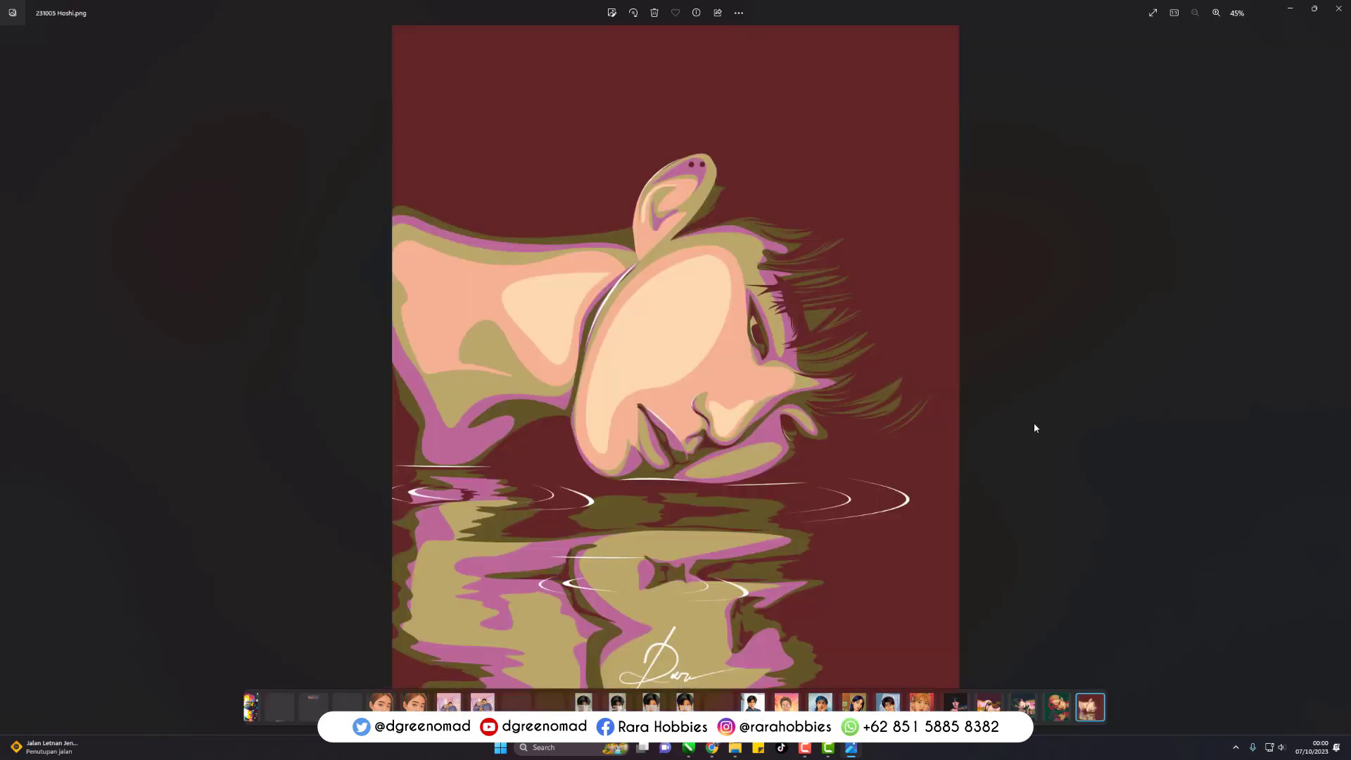
key(Right)
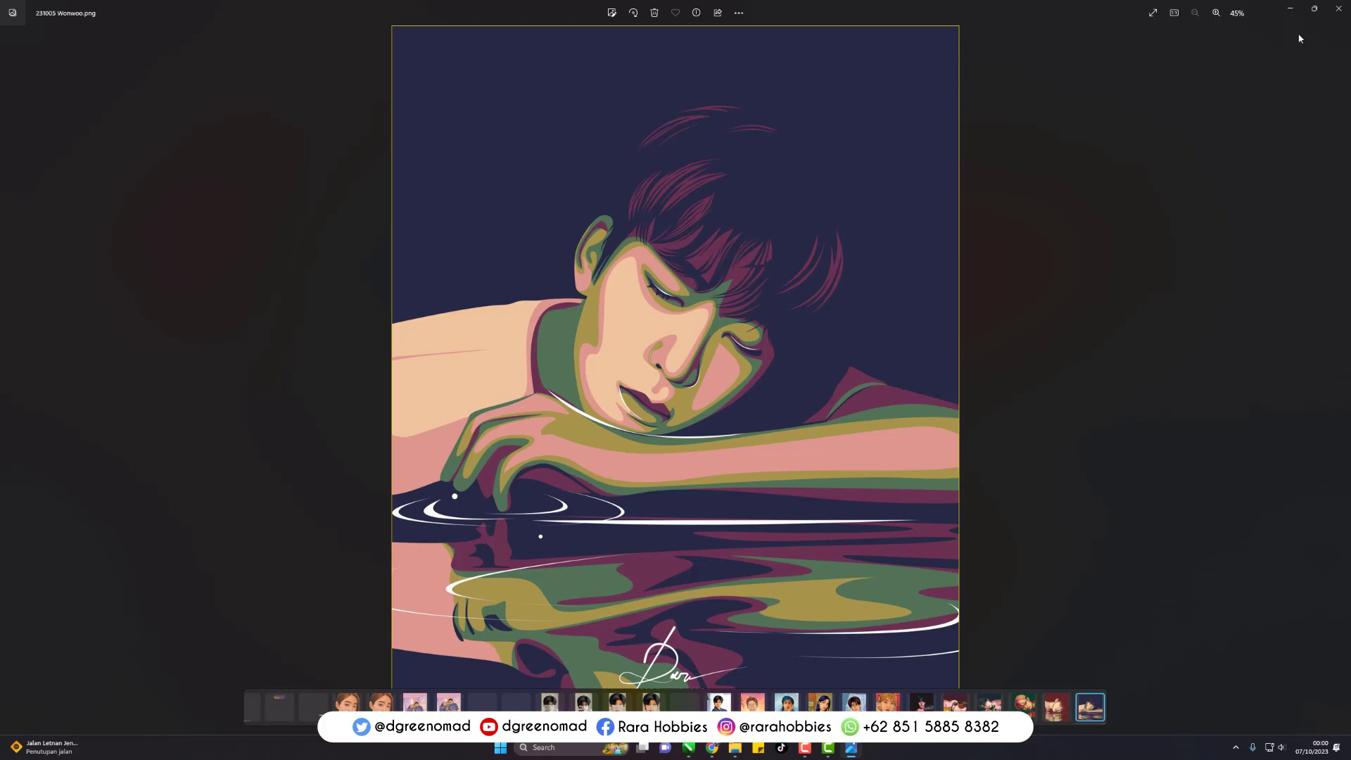
click(1337, 9)
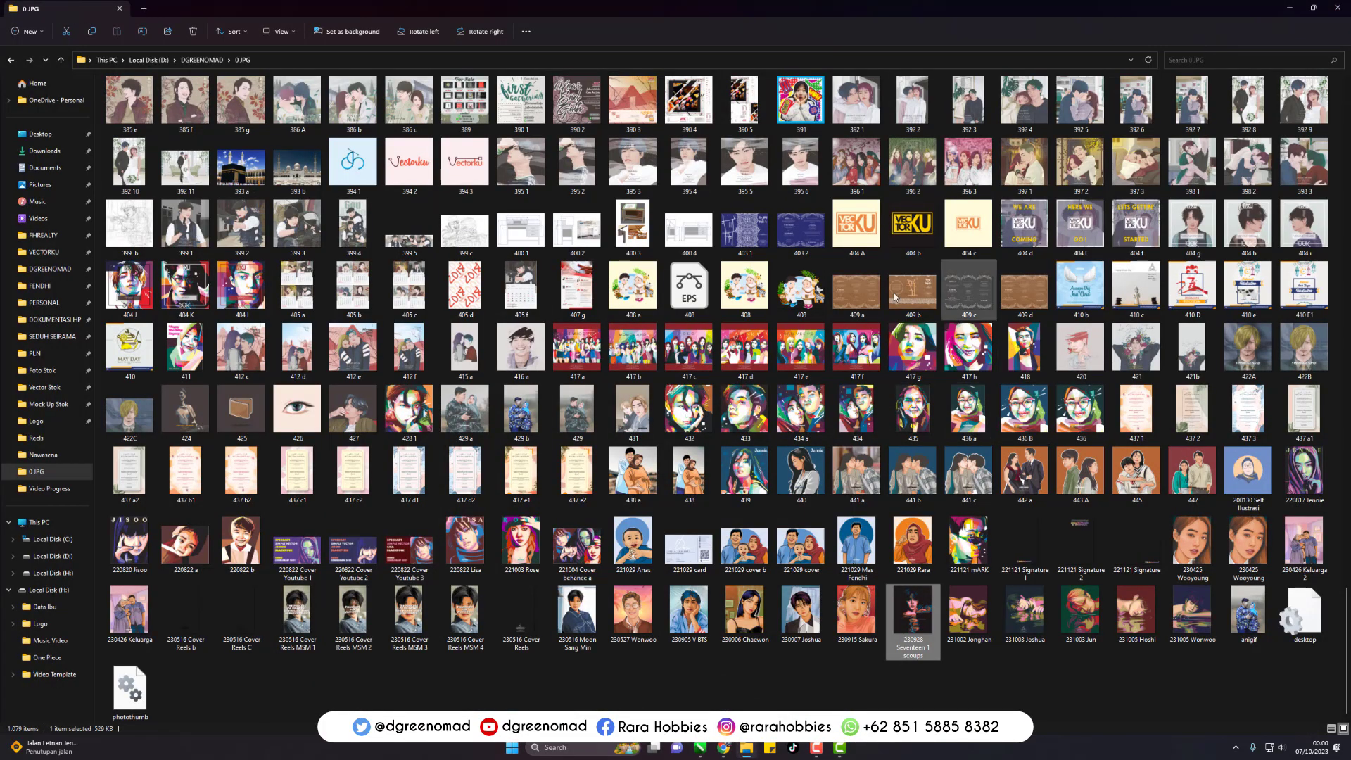
- Import the photo SEVENTEEN-10th-Mini-Album-FML-Concept-Photo-documents-3(8) from the Pictures folder into the open CorelDRAW document
click(40, 184)
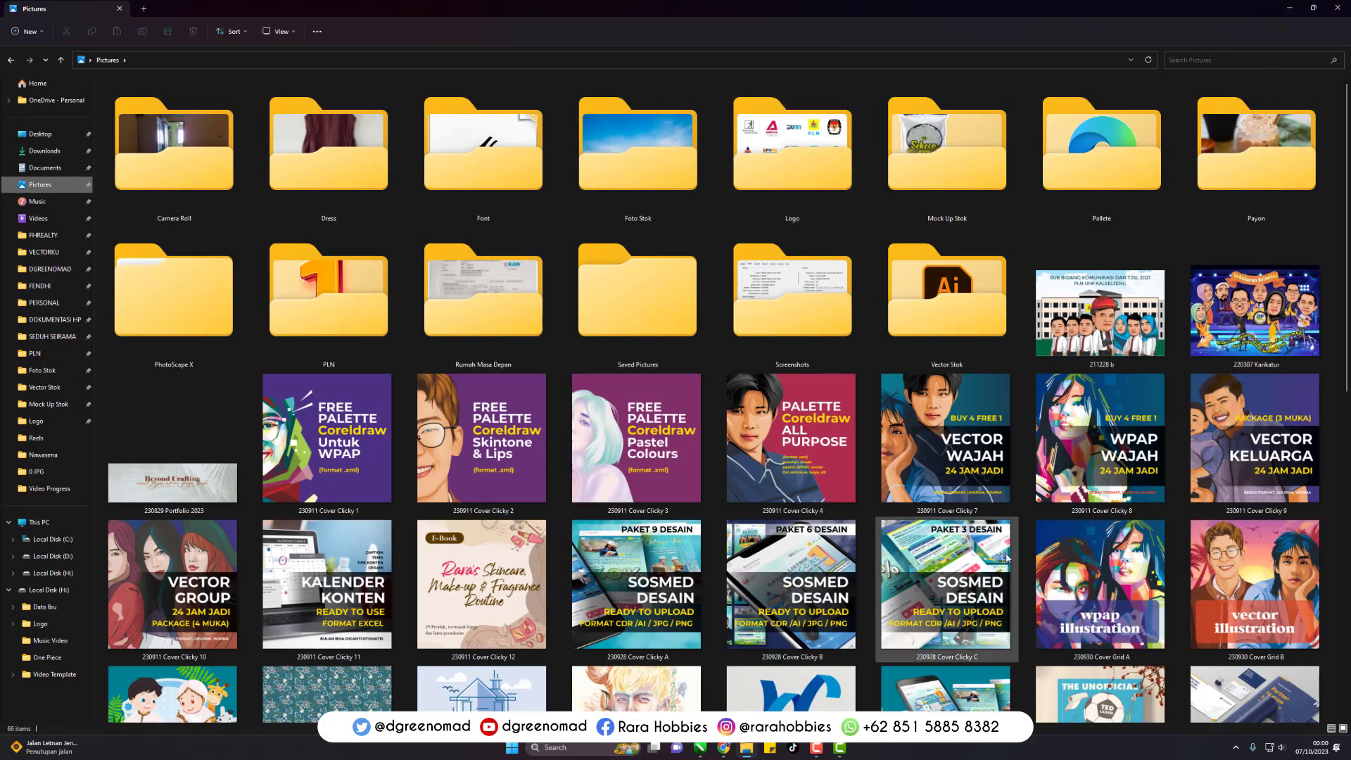
scroll(1016, 546, down, 10)
click(660, 492)
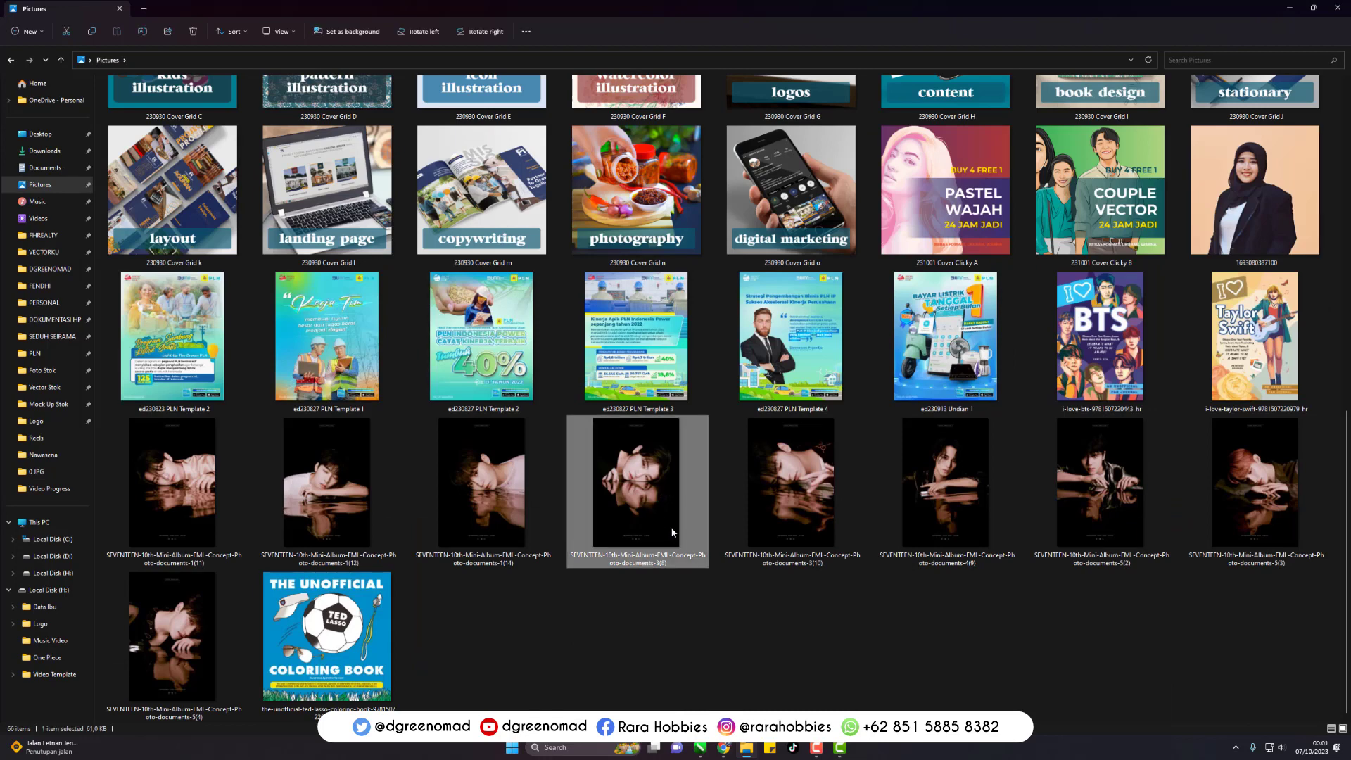
click(887, 643)
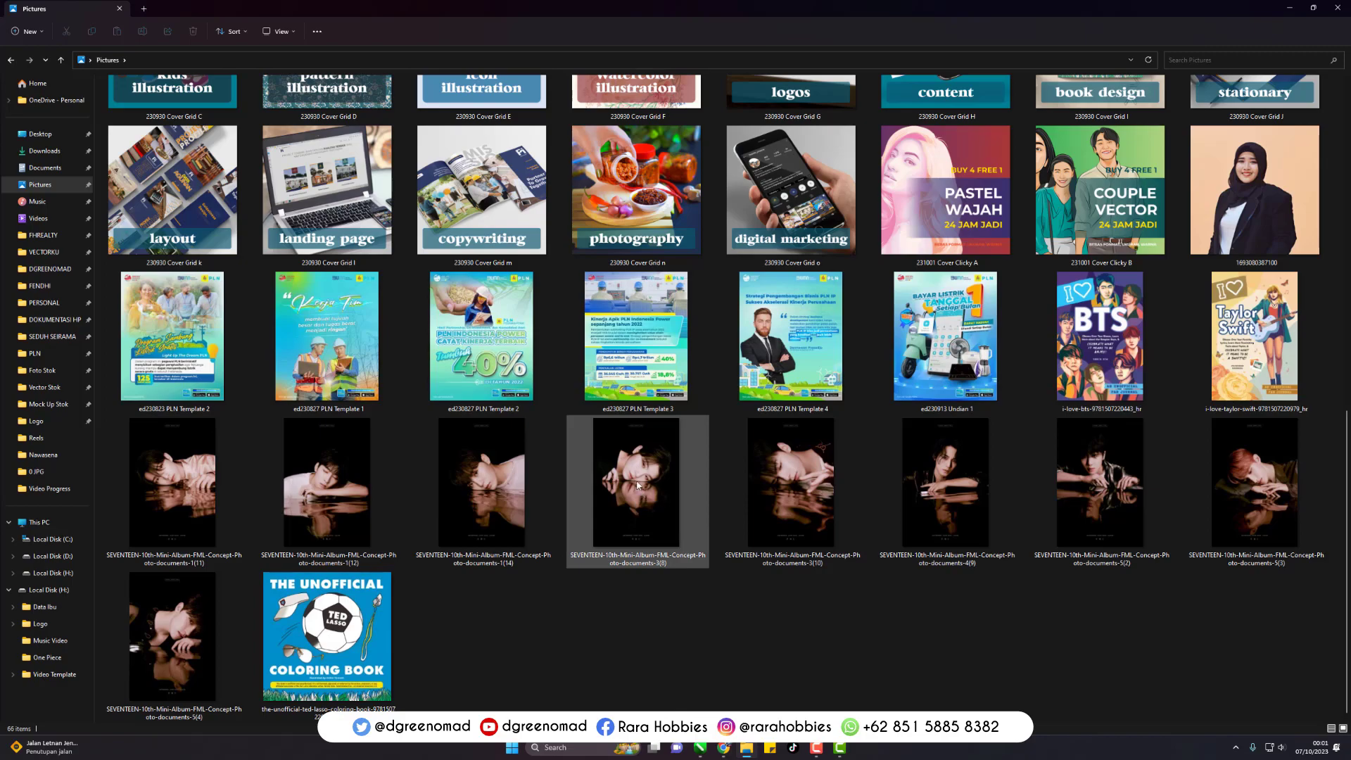
mouse_move(637, 485)
mouse_down()
mouse_move(876, 598)
mouse_move(724, 750)
mouse_move(706, 413)
mouse_up()
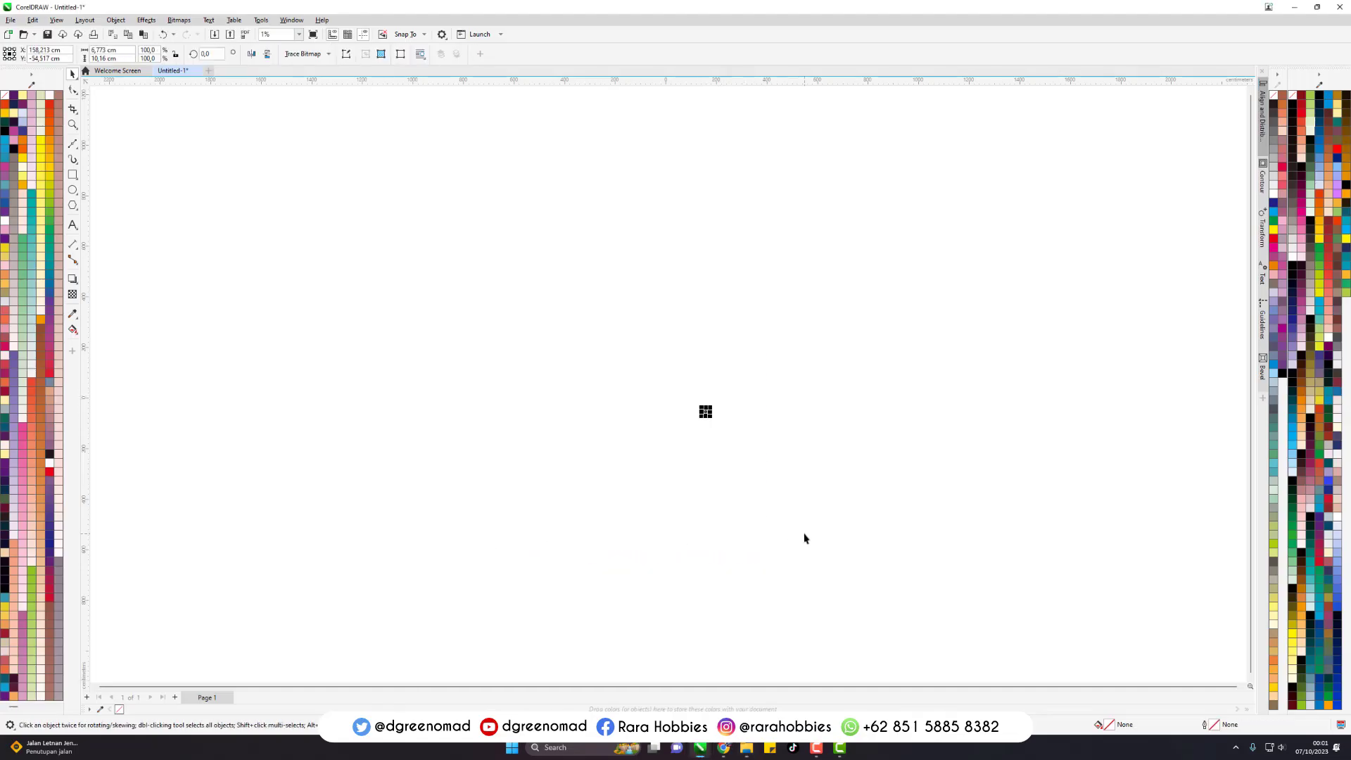
- Centre the imported photo on the 20 × 25 cm page and deselect it
scroll(746, 451, up, 8)
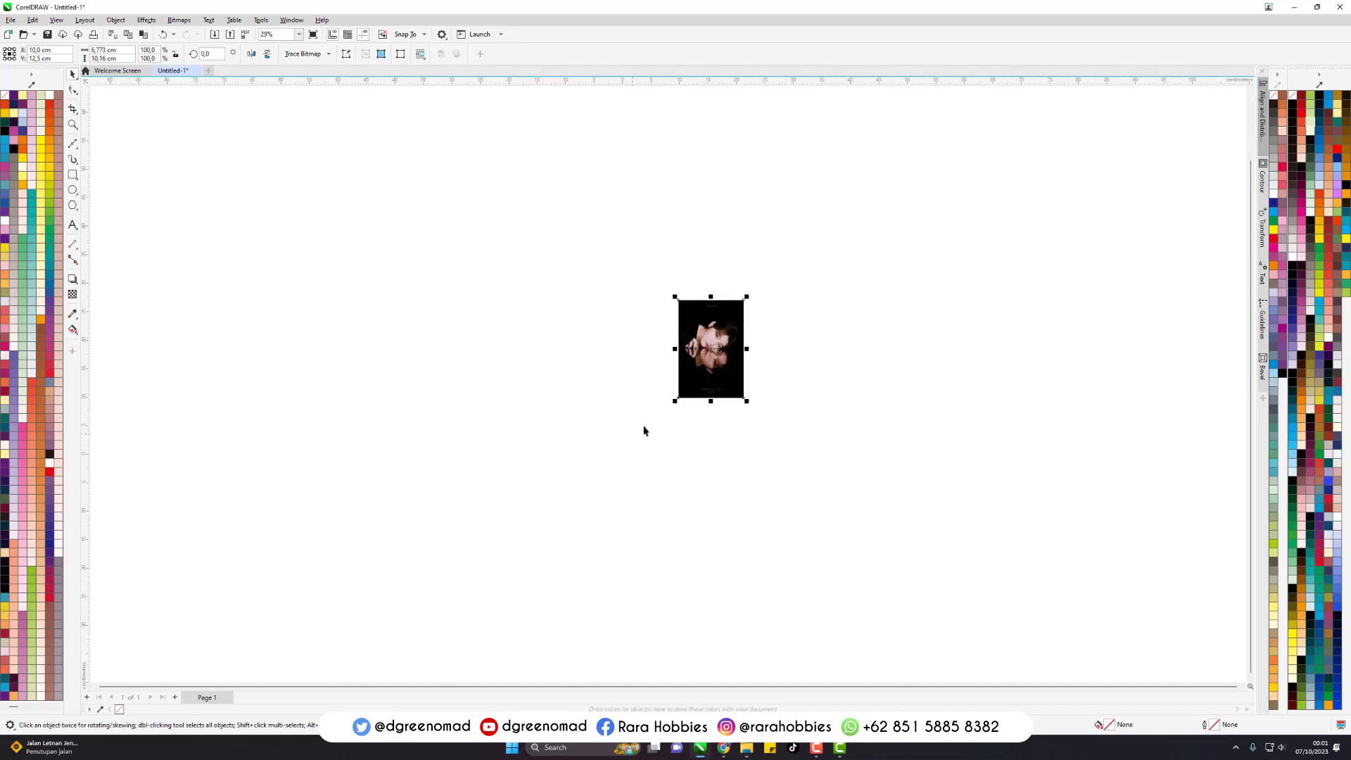
scroll(705, 378, up, 3)
scroll(802, 263, up, 2)
click(807, 279)
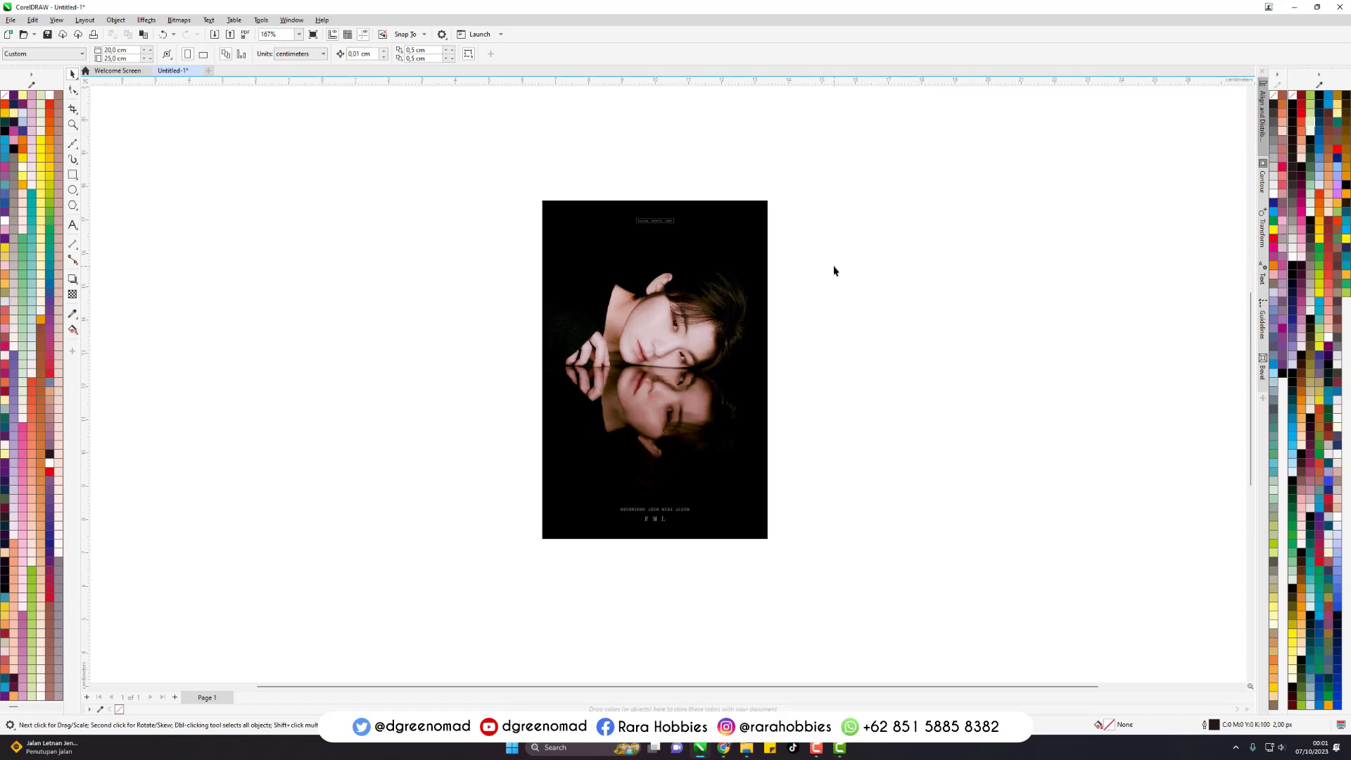
- Examine the photo up close, including the eyes, face, hair and mirrored reflection
scroll(688, 304, up, 6)
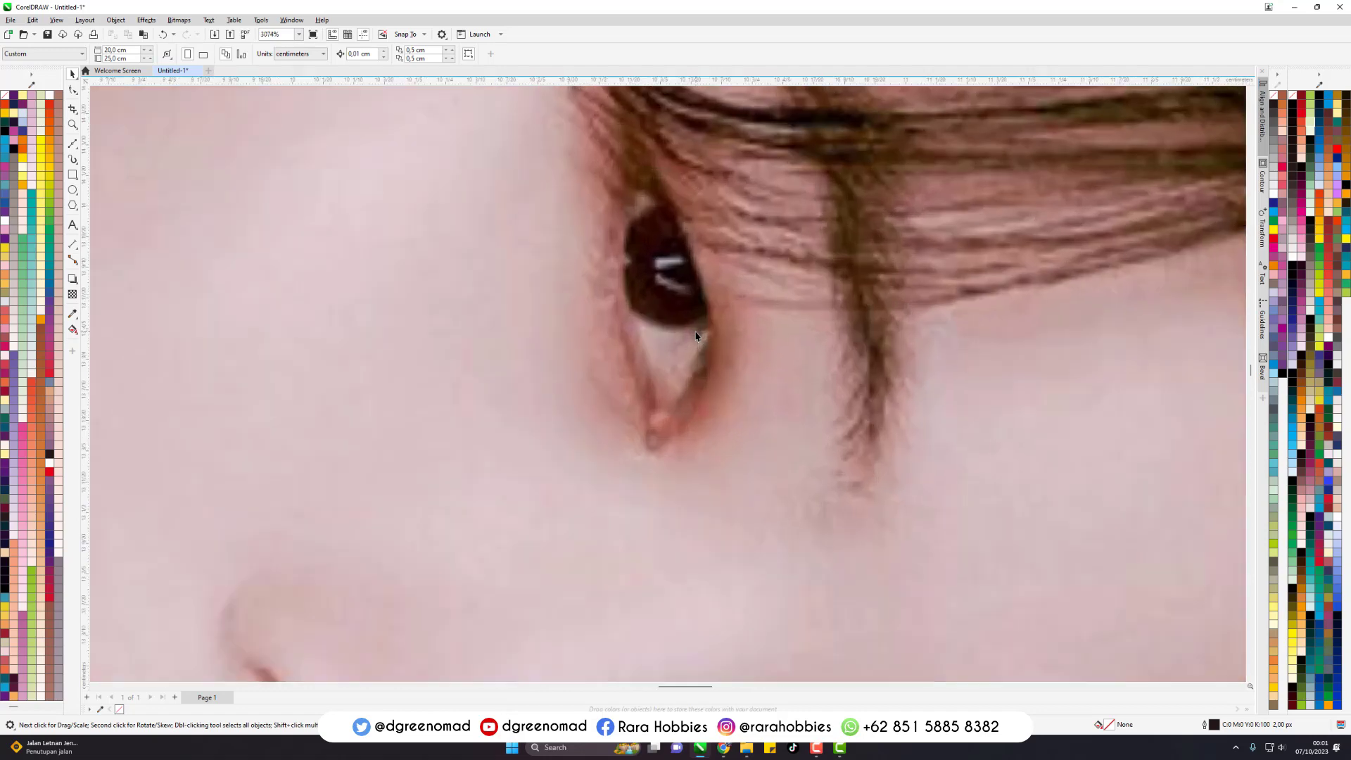
scroll(696, 336, down, 2)
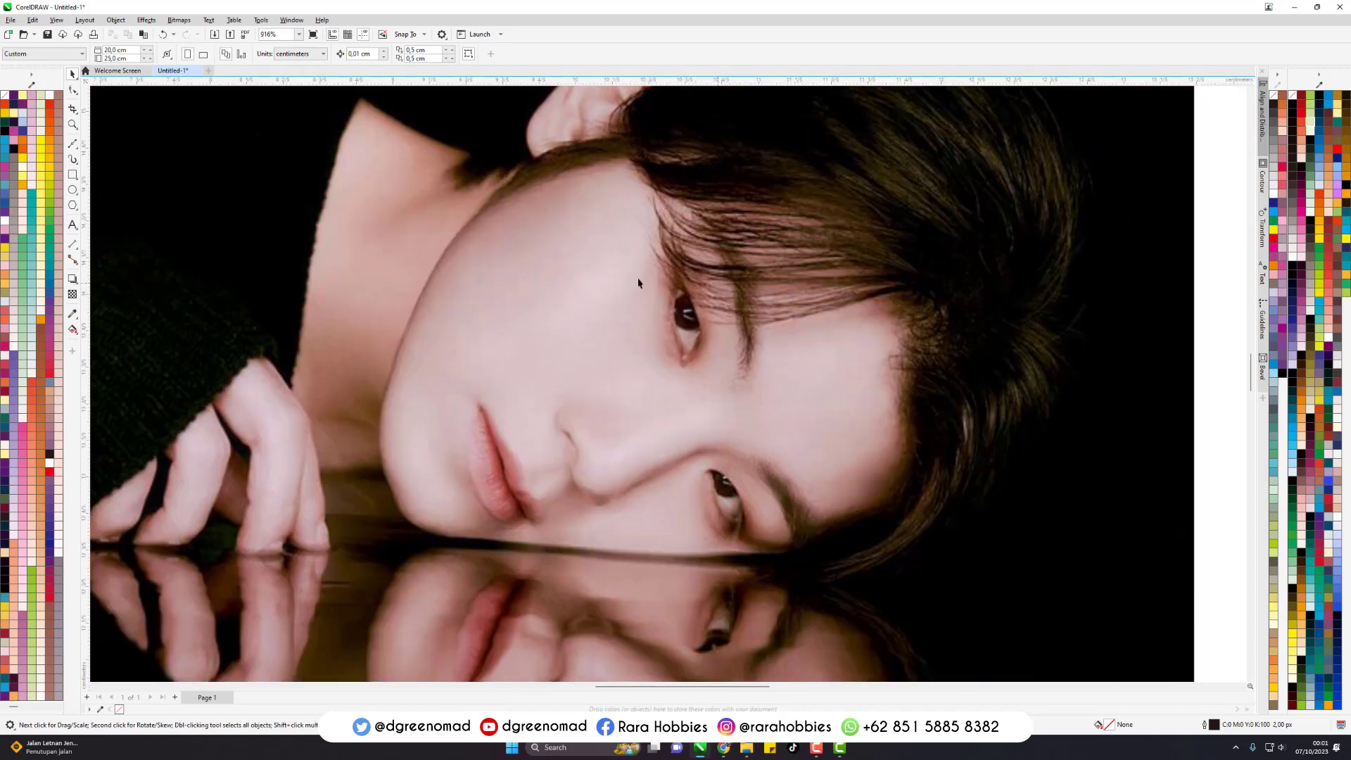
click(573, 314)
scroll(573, 314, down, 2)
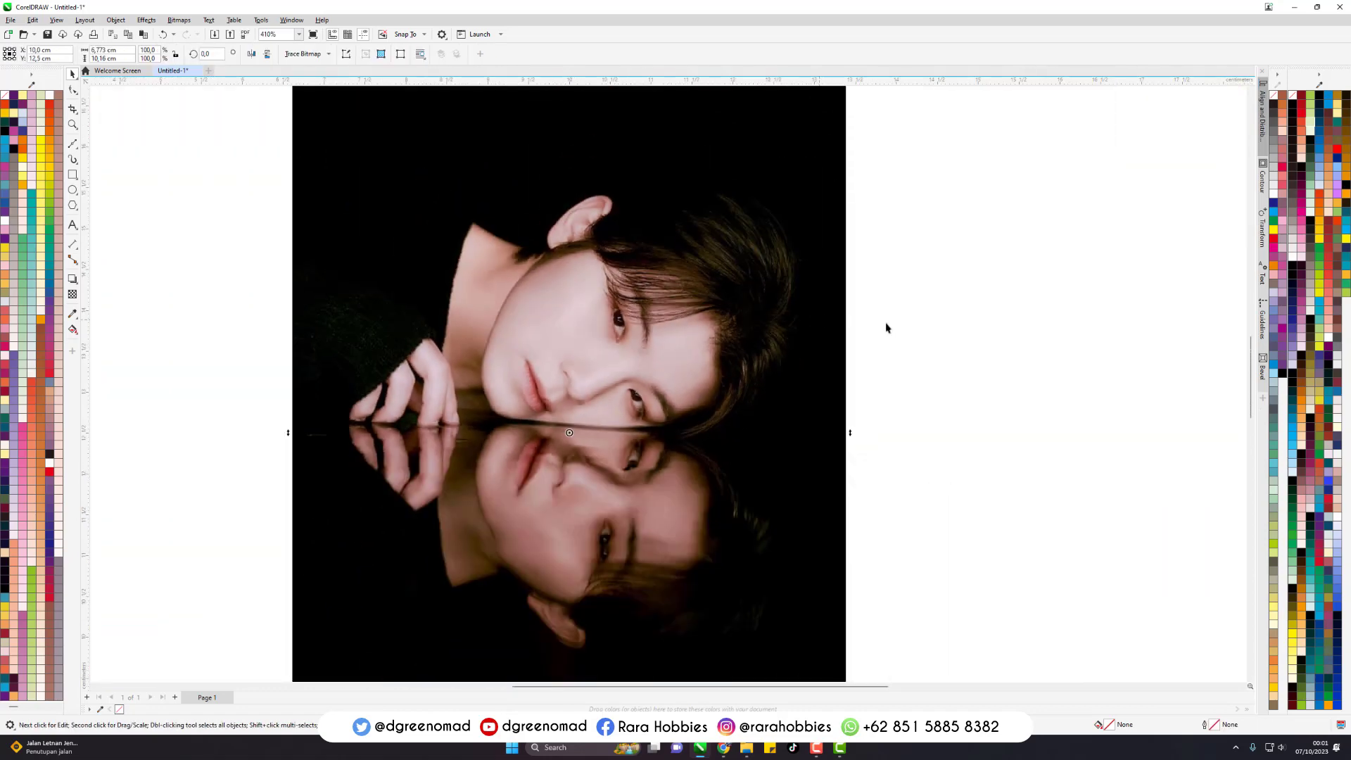
scroll(626, 345, down, 5)
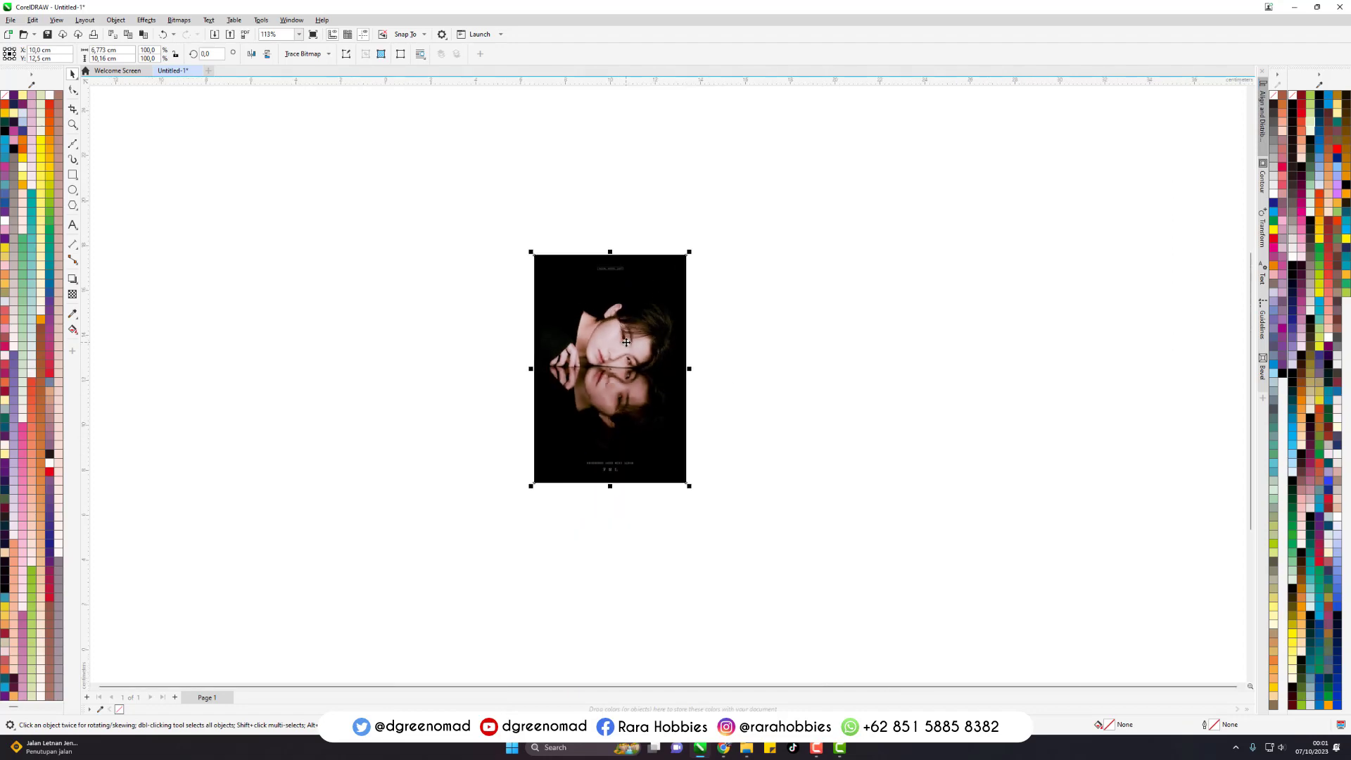
scroll(626, 340, down, 2)
click(678, 341)
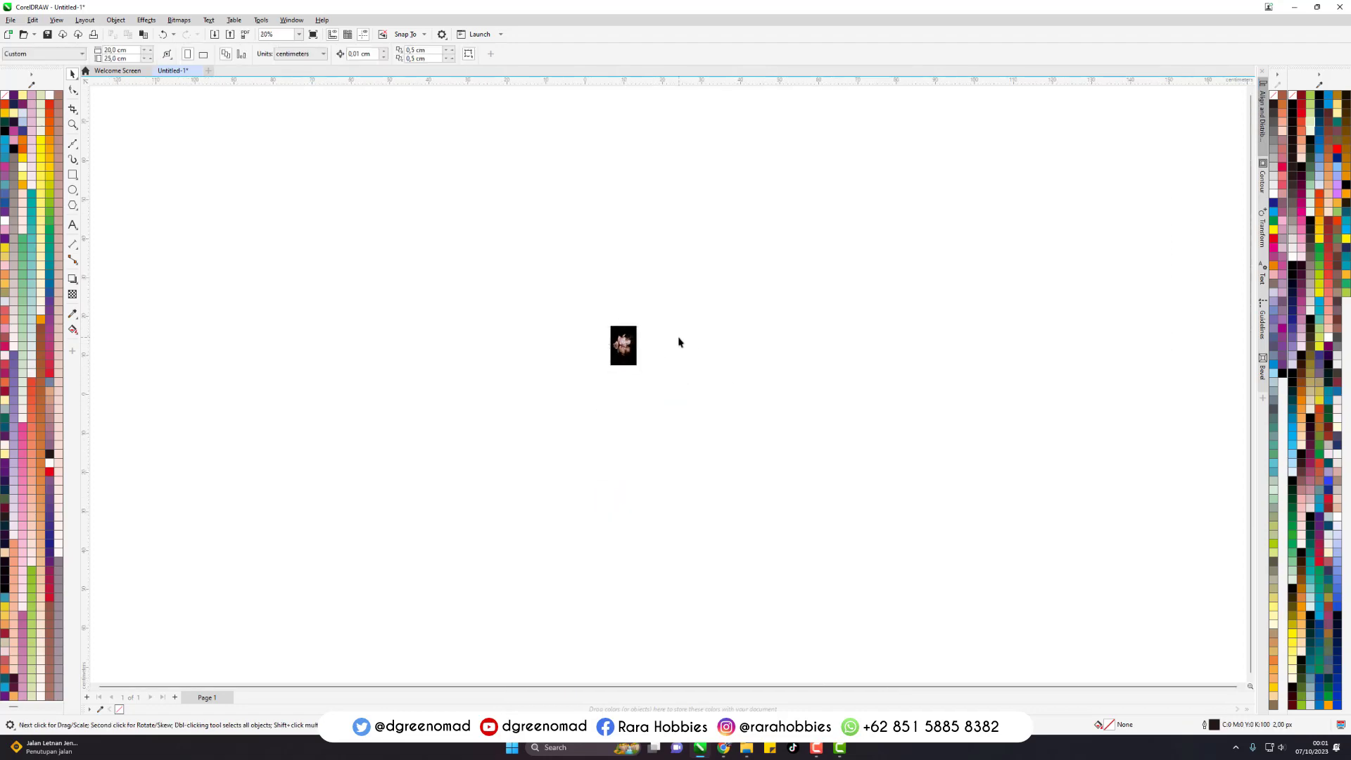
scroll(623, 343, up, 1)
click(73, 143)
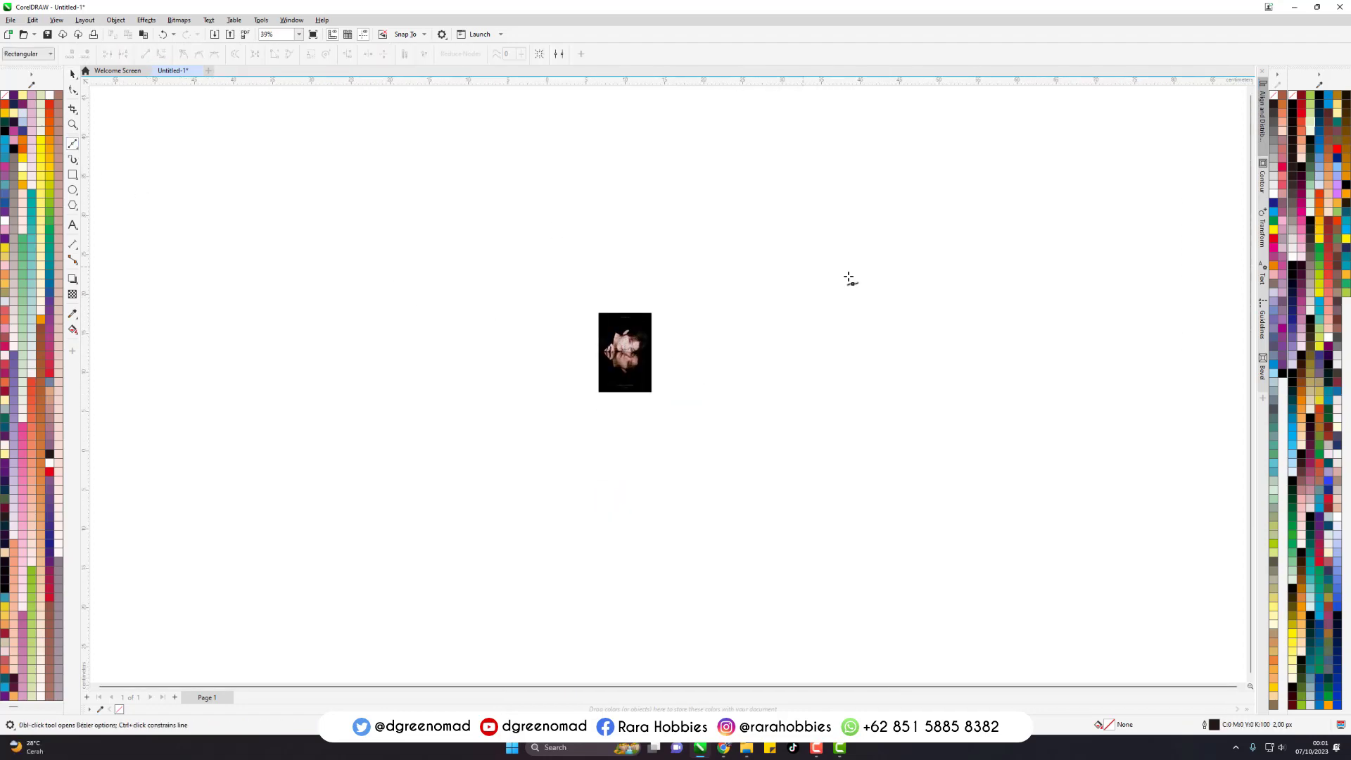
scroll(592, 365, up, 1)
scroll(591, 366, up, 10)
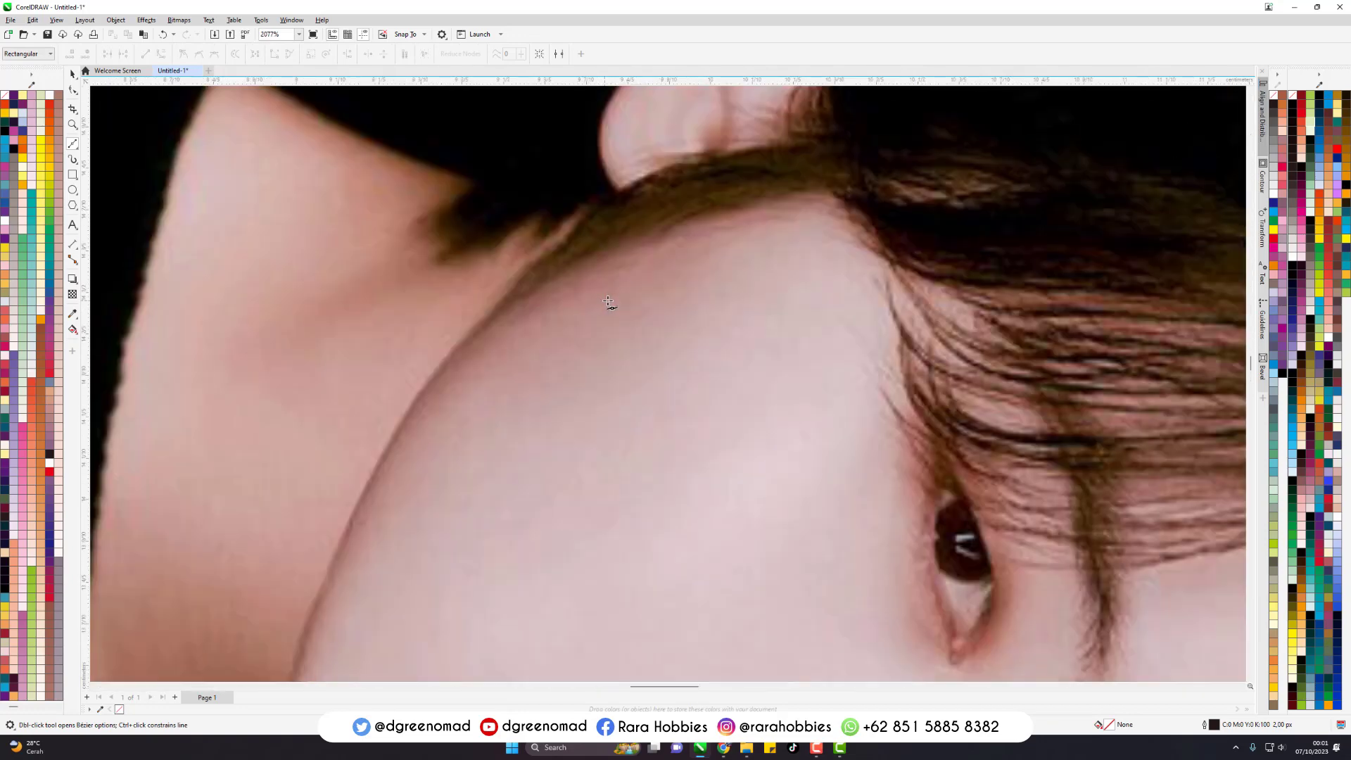
scroll(829, 223, down, 6)
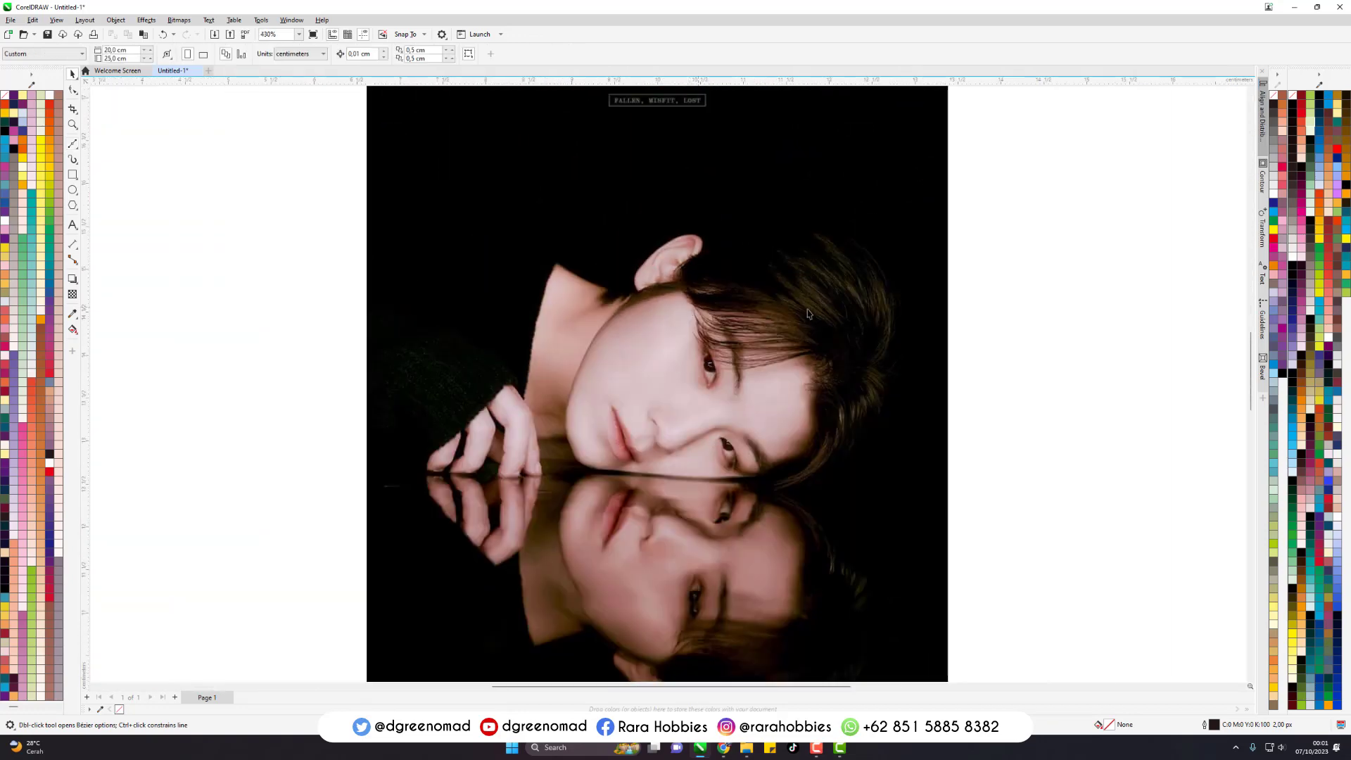
click(808, 314)
click(1044, 314)
click(713, 297)
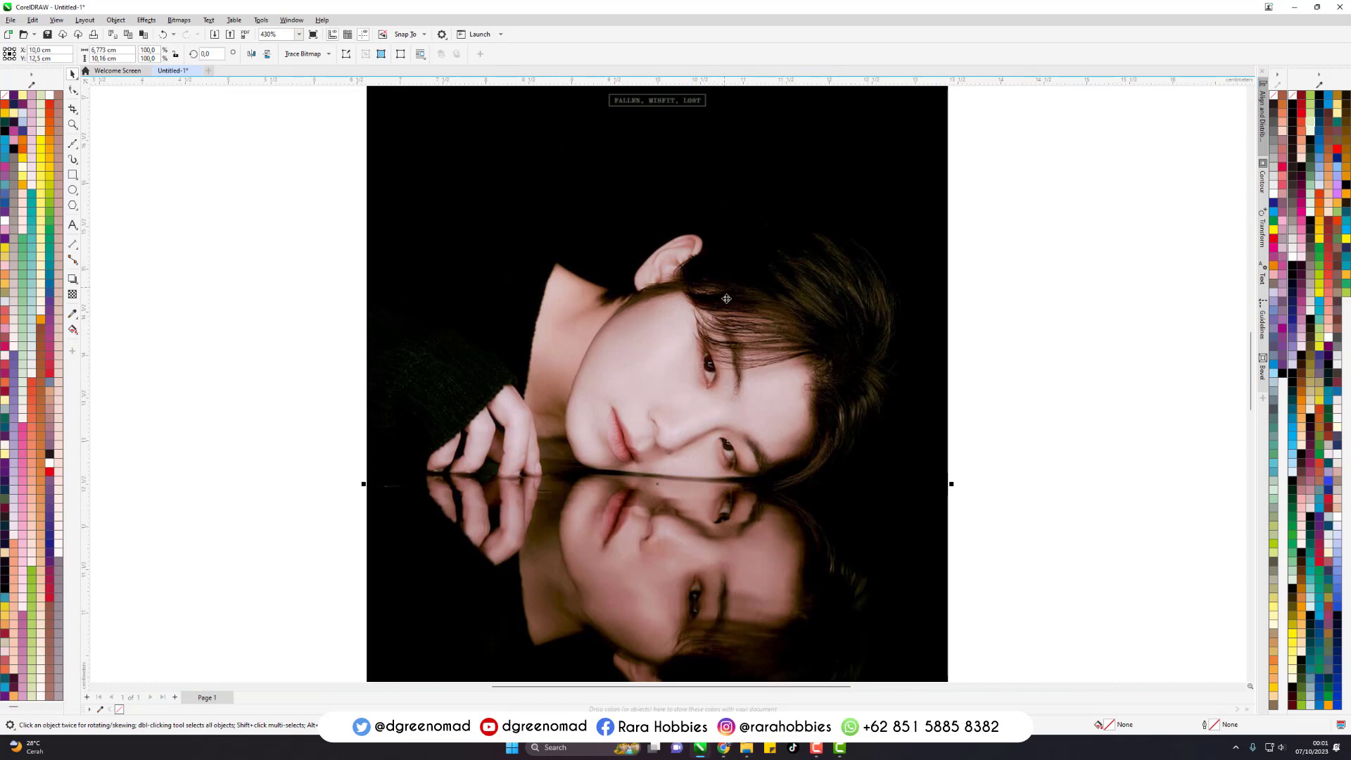
- Select the photo, lock its width-to-height ratio, and leave it deselected
click(986, 277)
click(788, 283)
click(1001, 284)
click(831, 306)
click(178, 56)
click(996, 243)
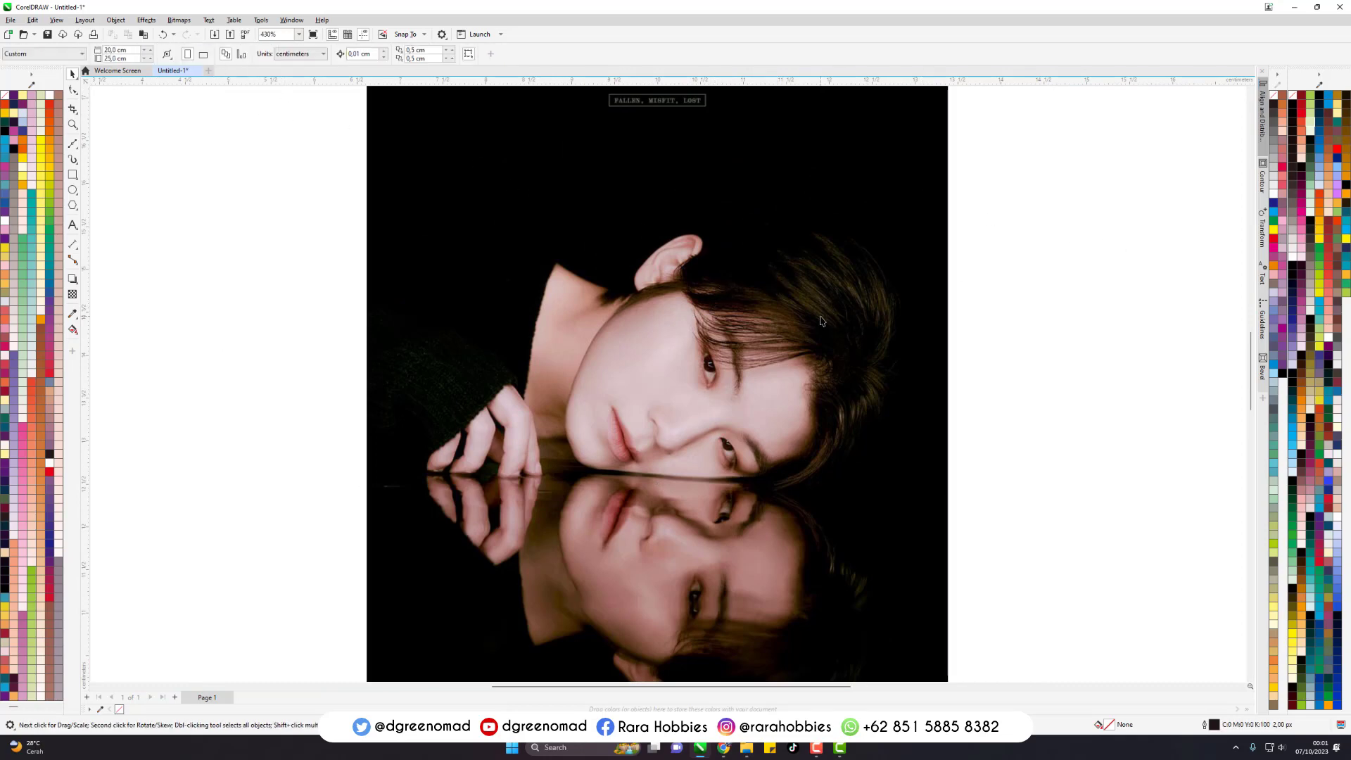
click(859, 271)
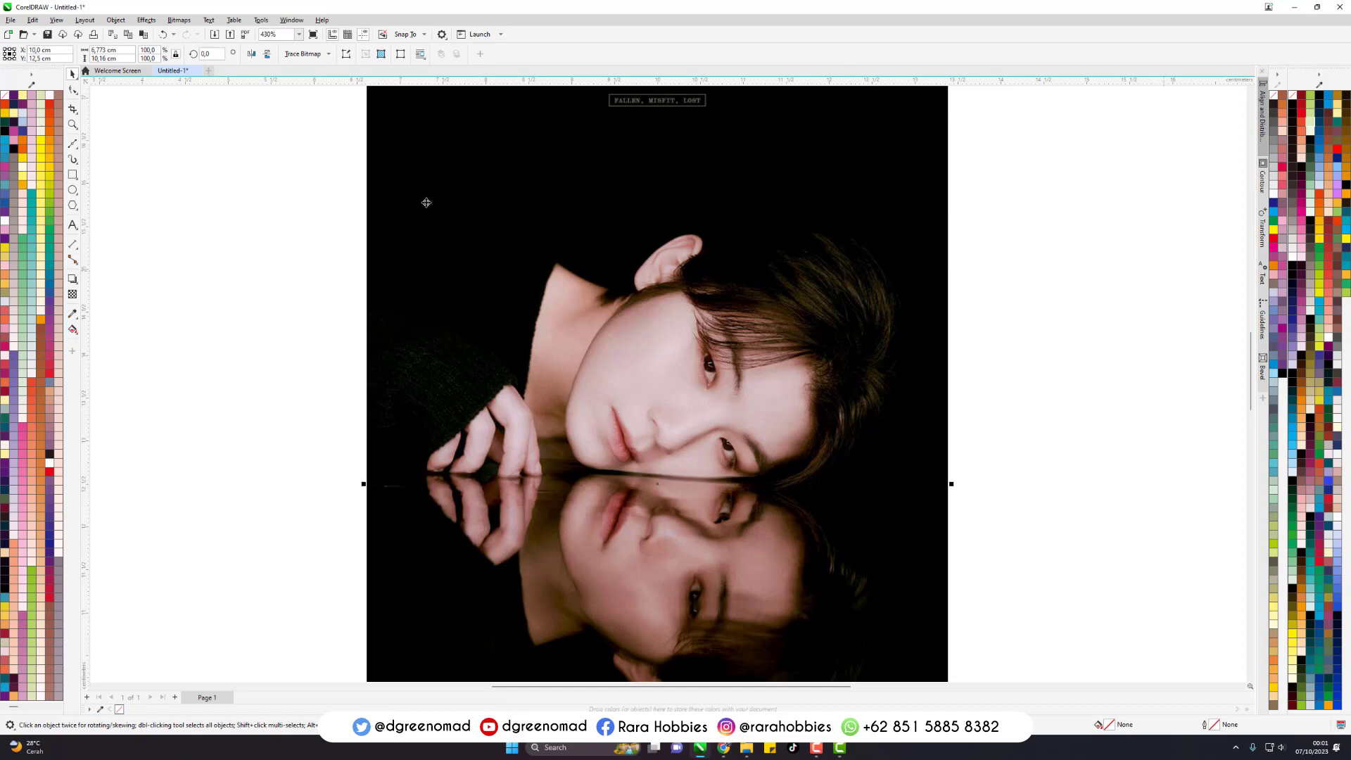
click(315, 167)
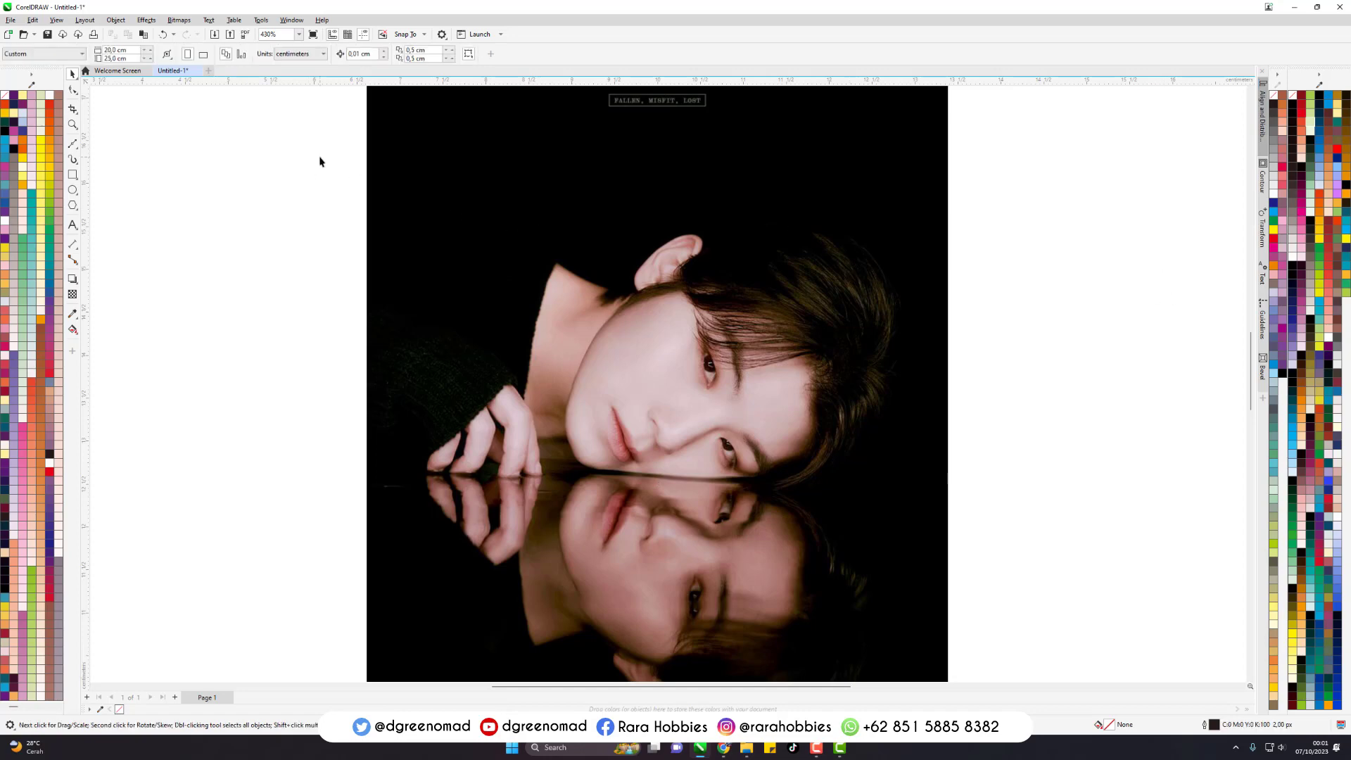
- Activate the Bezier tool and set the default outline colour for Artistic Media and Graphic objects to yellow (C0 M0 Y100 K0)
click(73, 144)
click(104, 167)
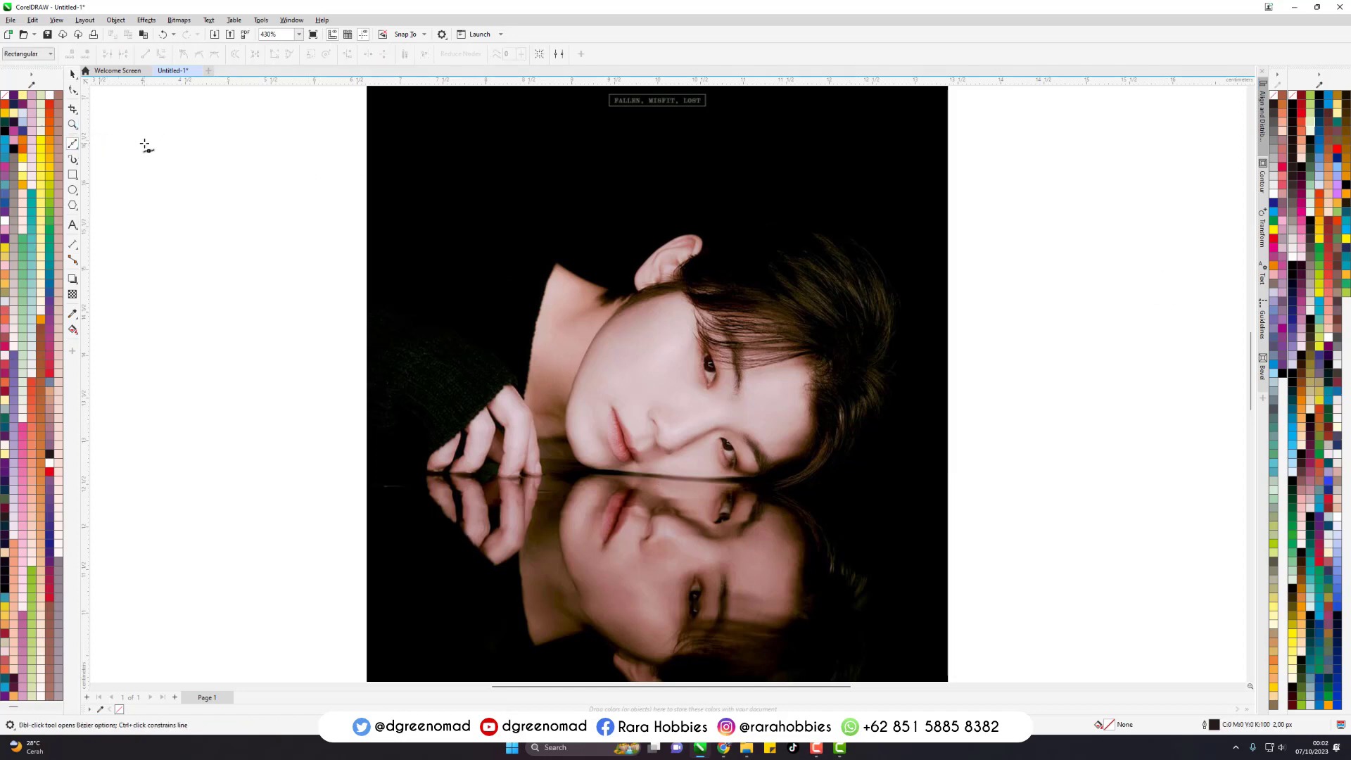
click(1275, 233)
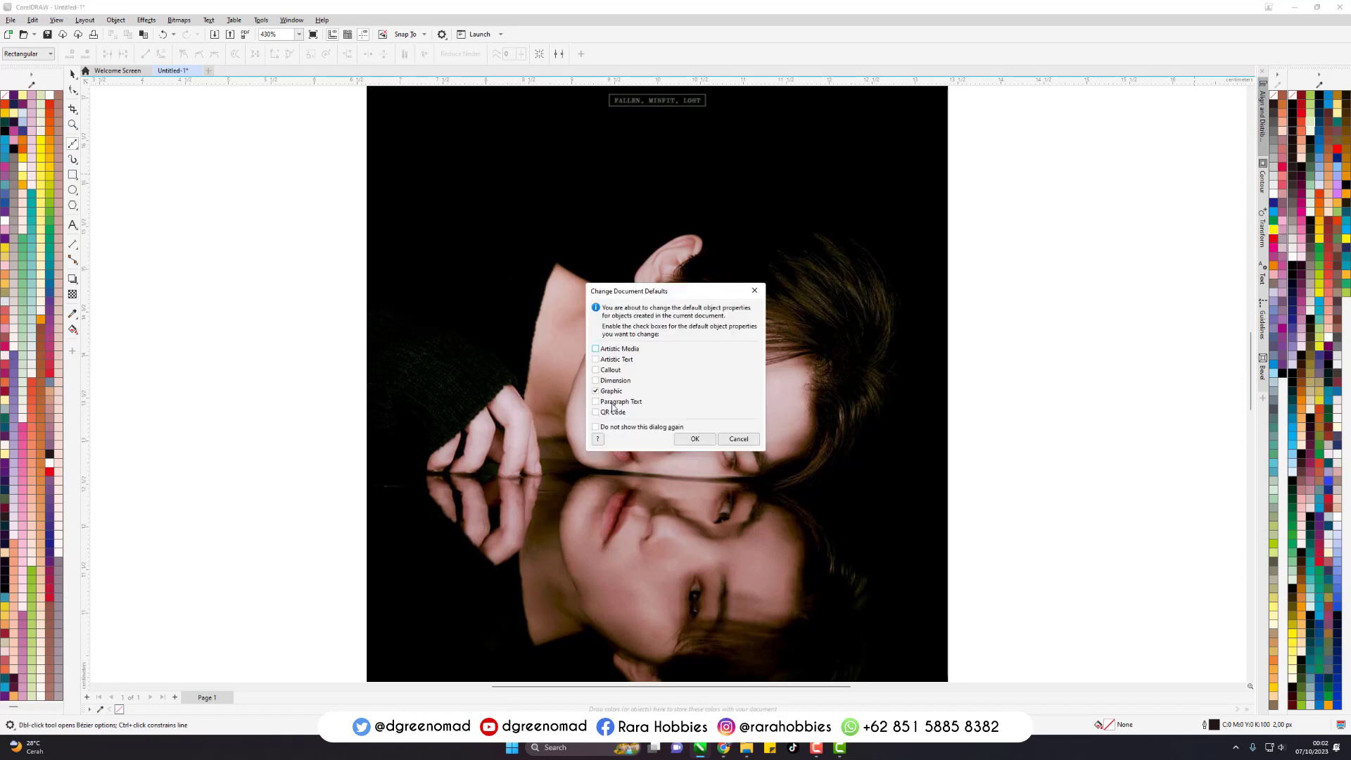
click(737, 438)
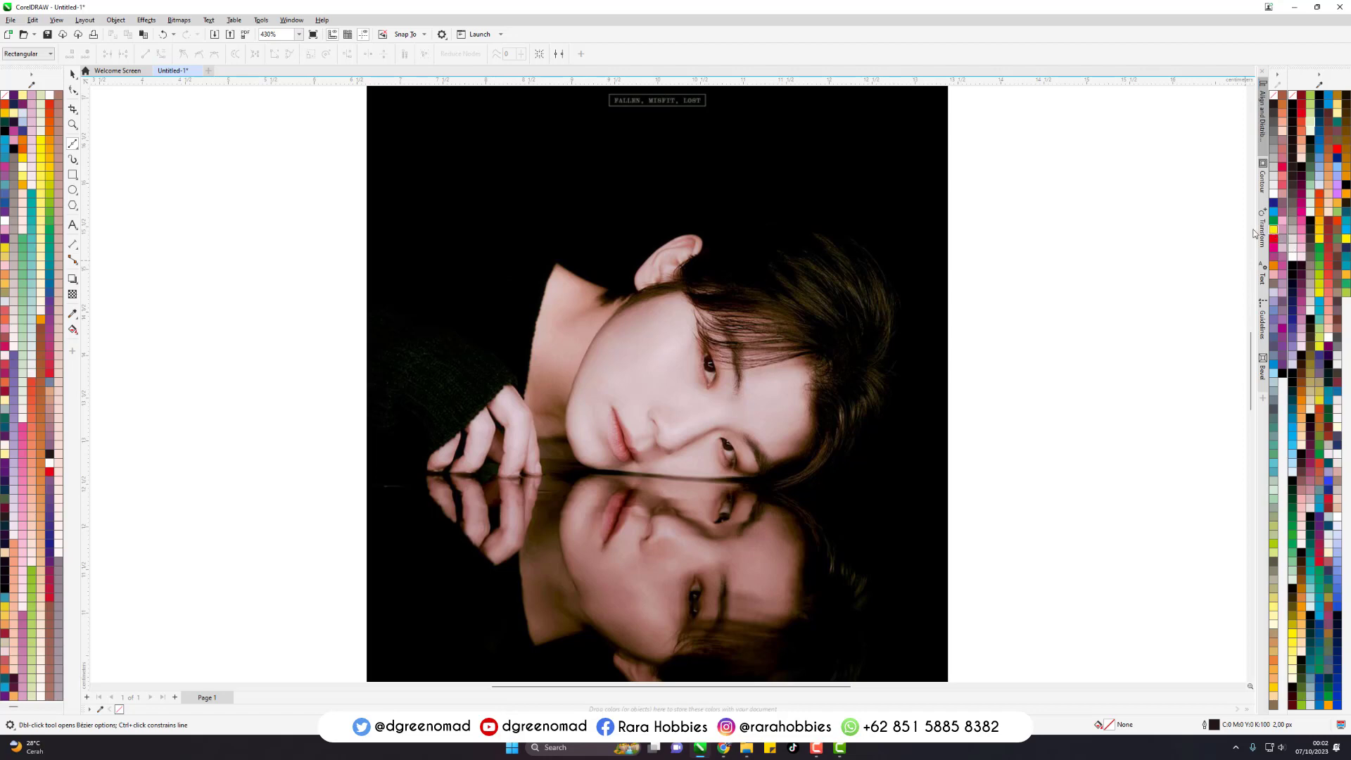
right_click(1275, 230)
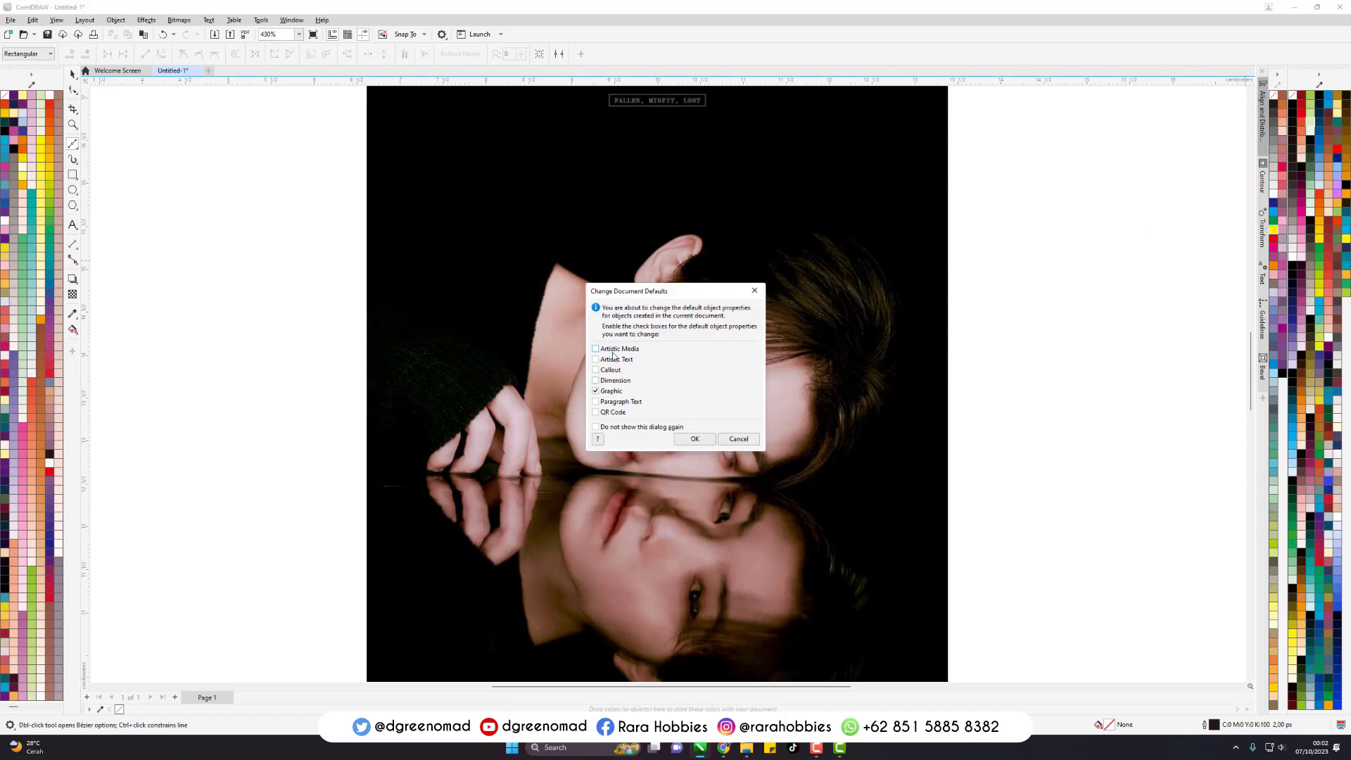
click(694, 438)
- Draw a trial Bezier arc across the black area above the head and undo it
click(467, 187)
drag(706, 182, 853, 230)
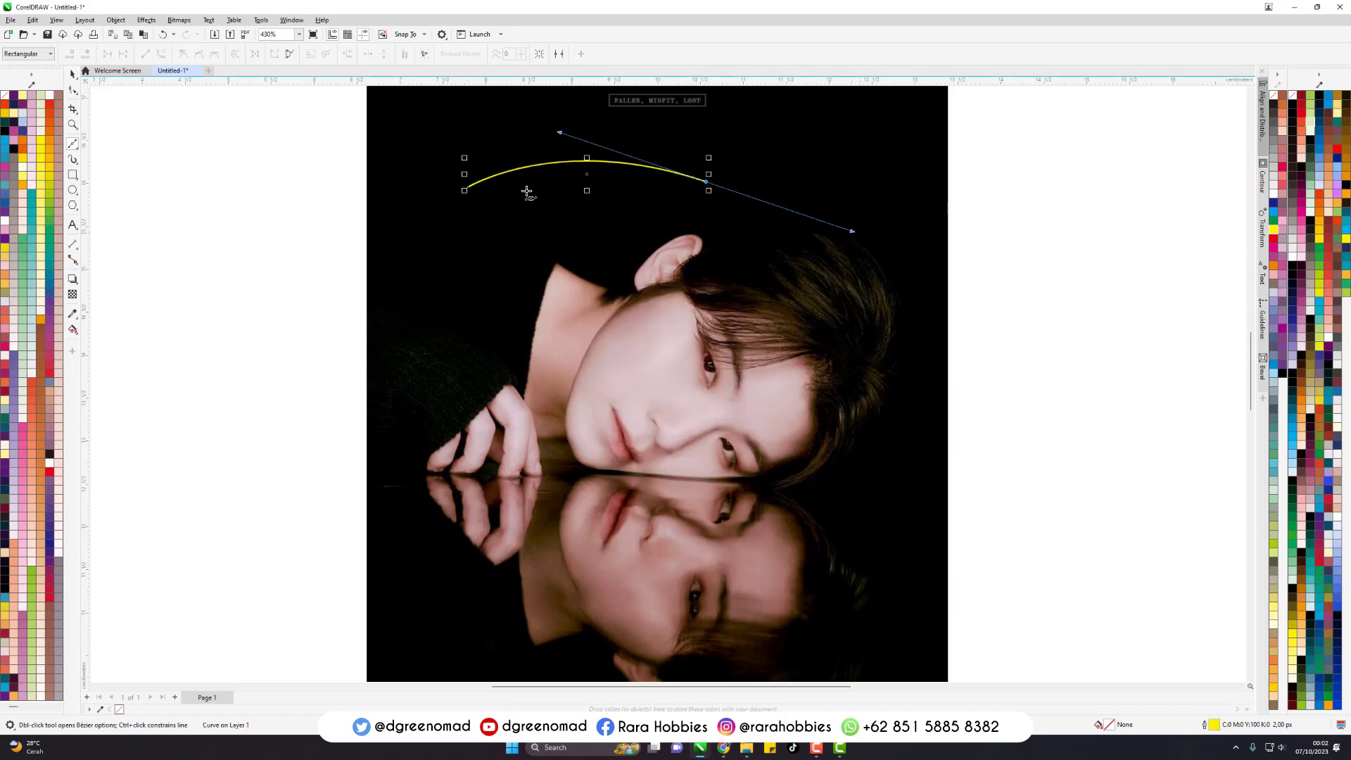
scroll(526, 191, up, 3)
key(ctrl+z)
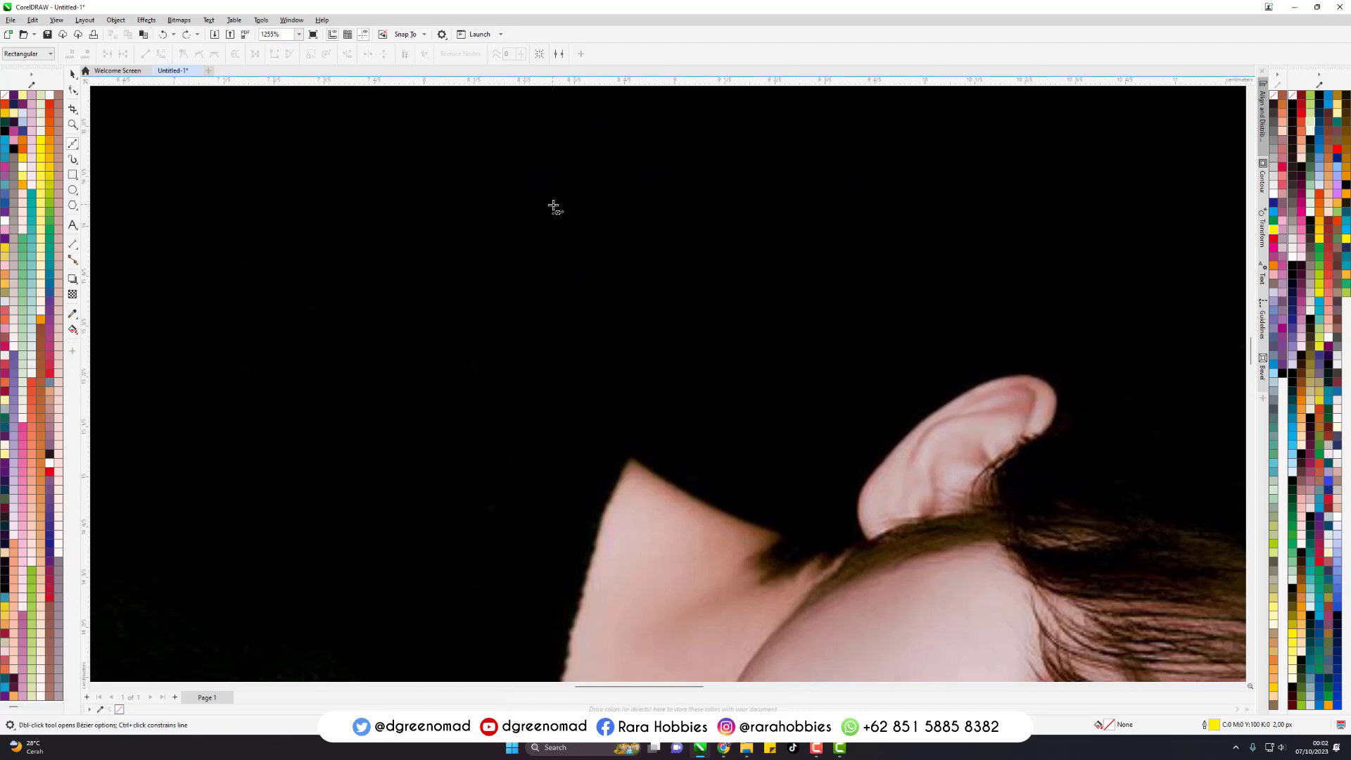
- Draw a Bezier curve about 0.73 × 0.21 cm along the upper edge of the sideburn below the ear, and finish it
scroll(574, 226, down, 3)
scroll(754, 365, up, 3)
scroll(734, 417, up, 1)
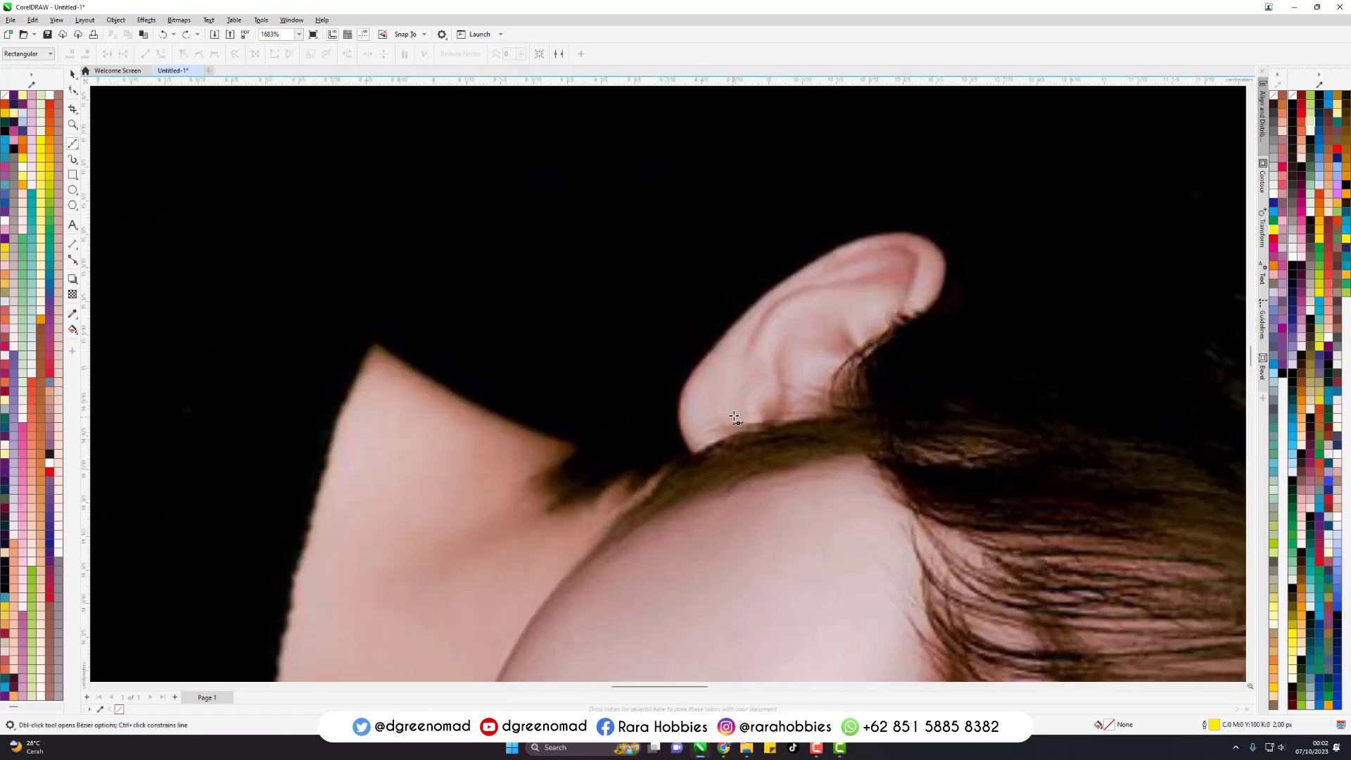
scroll(463, 345, down, 1)
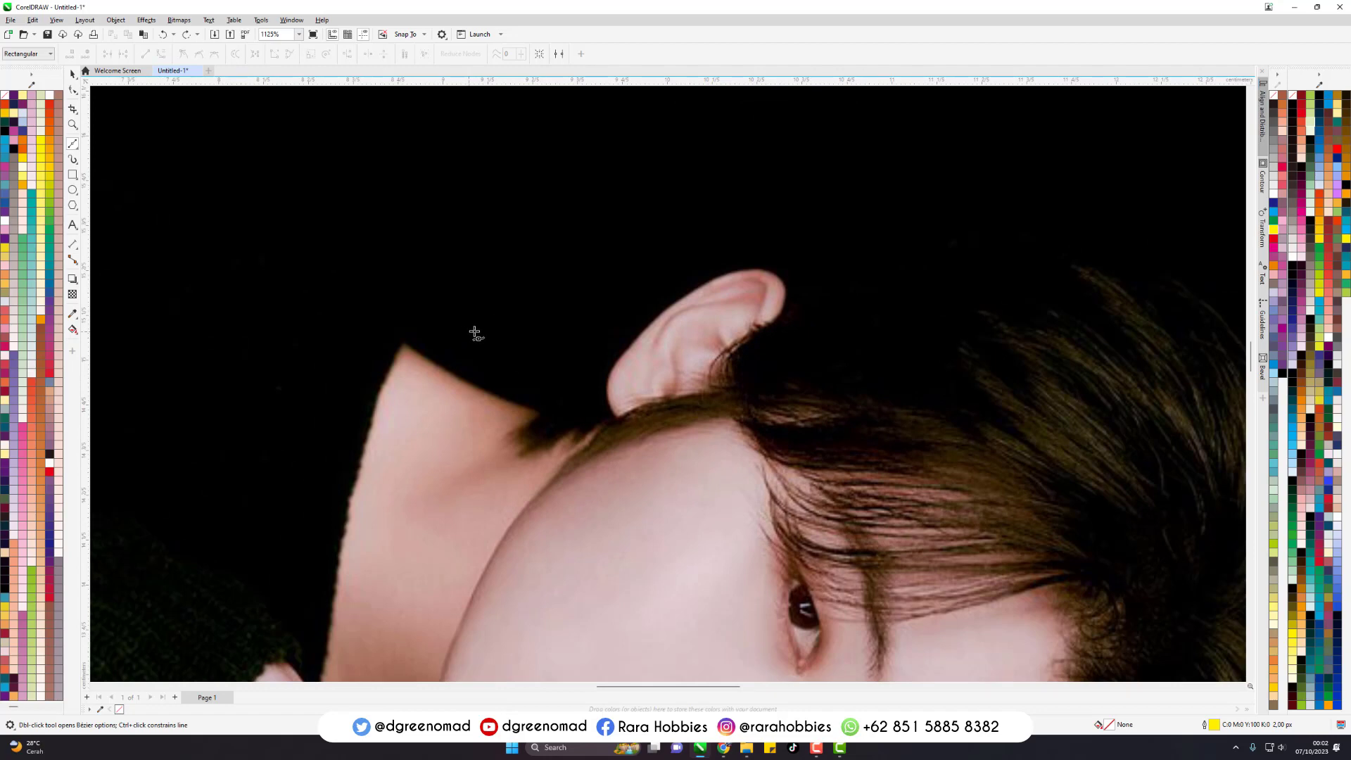
click(570, 456)
drag(732, 387, 841, 387)
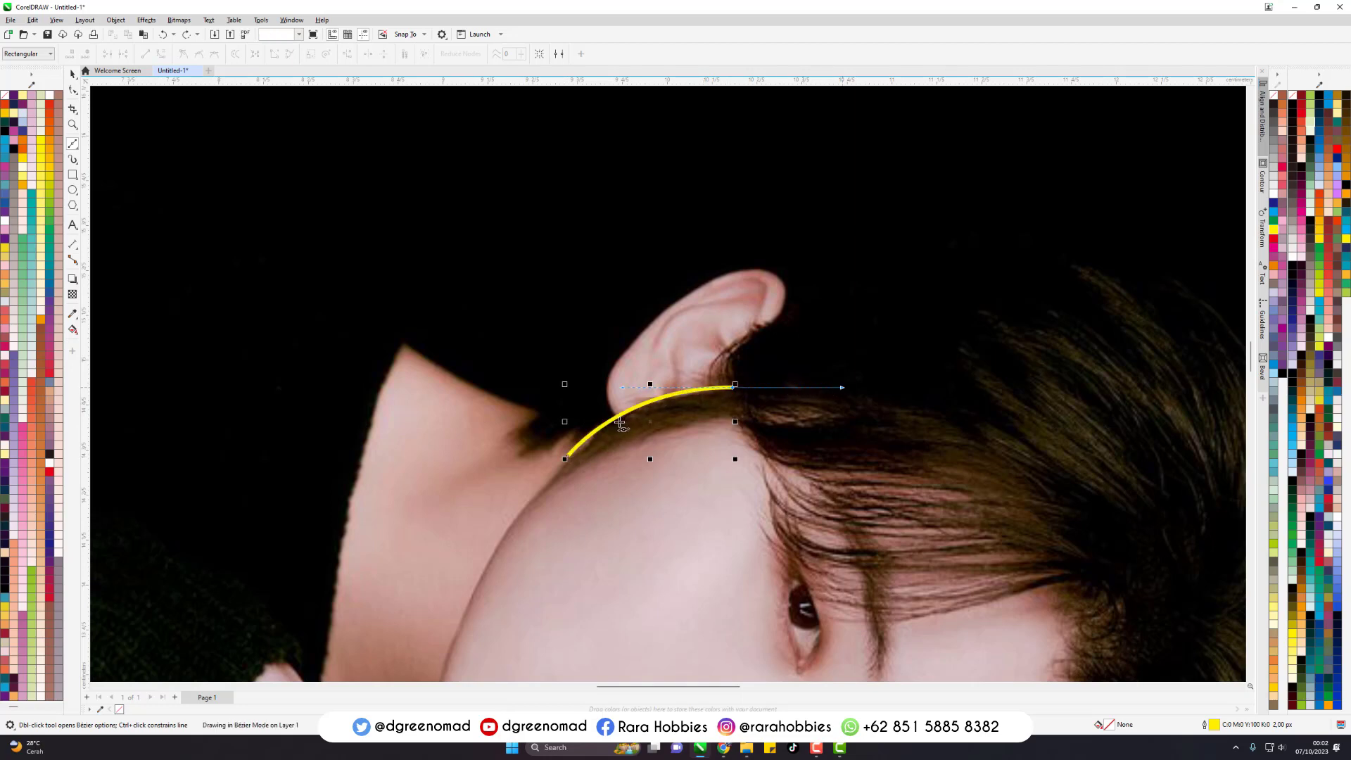
scroll(623, 423, up, 2)
key(space)
scroll(646, 415, up, 2)
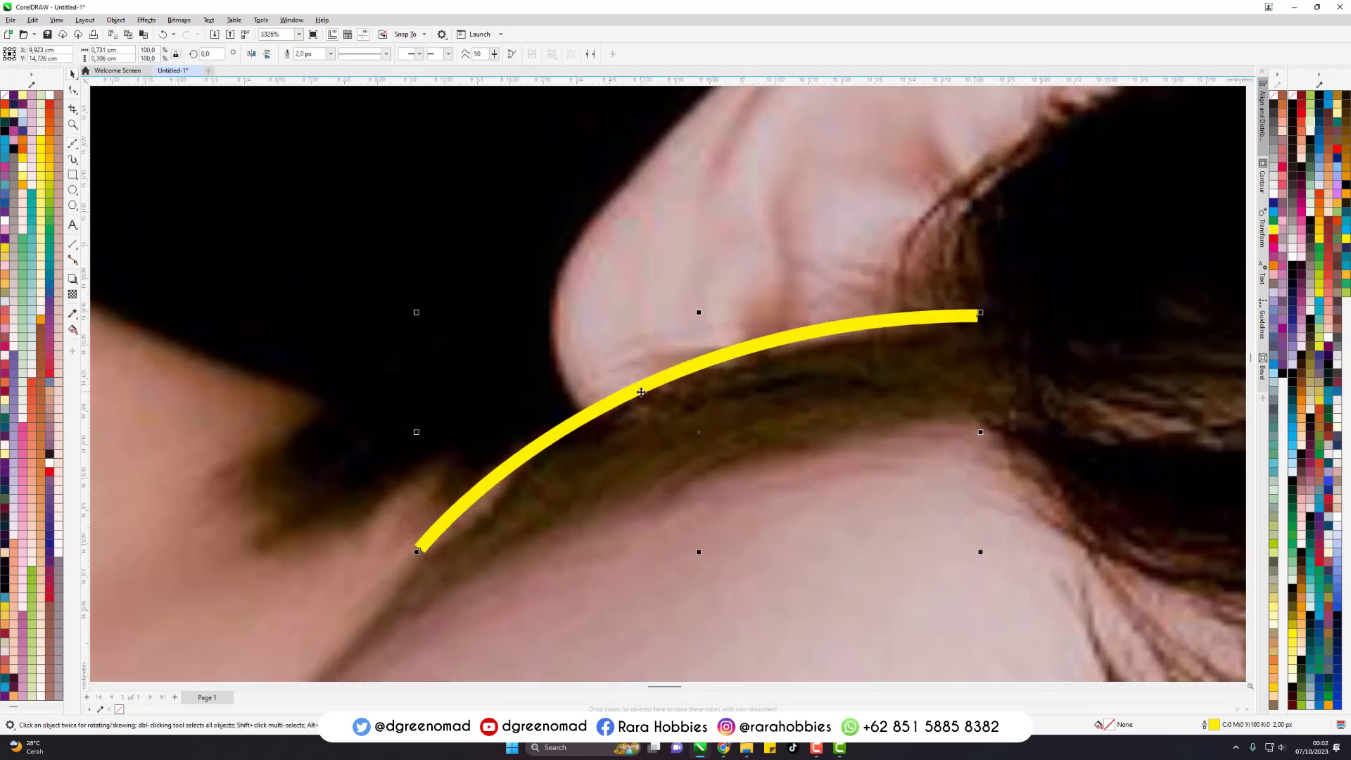
scroll(644, 398, down, 1)
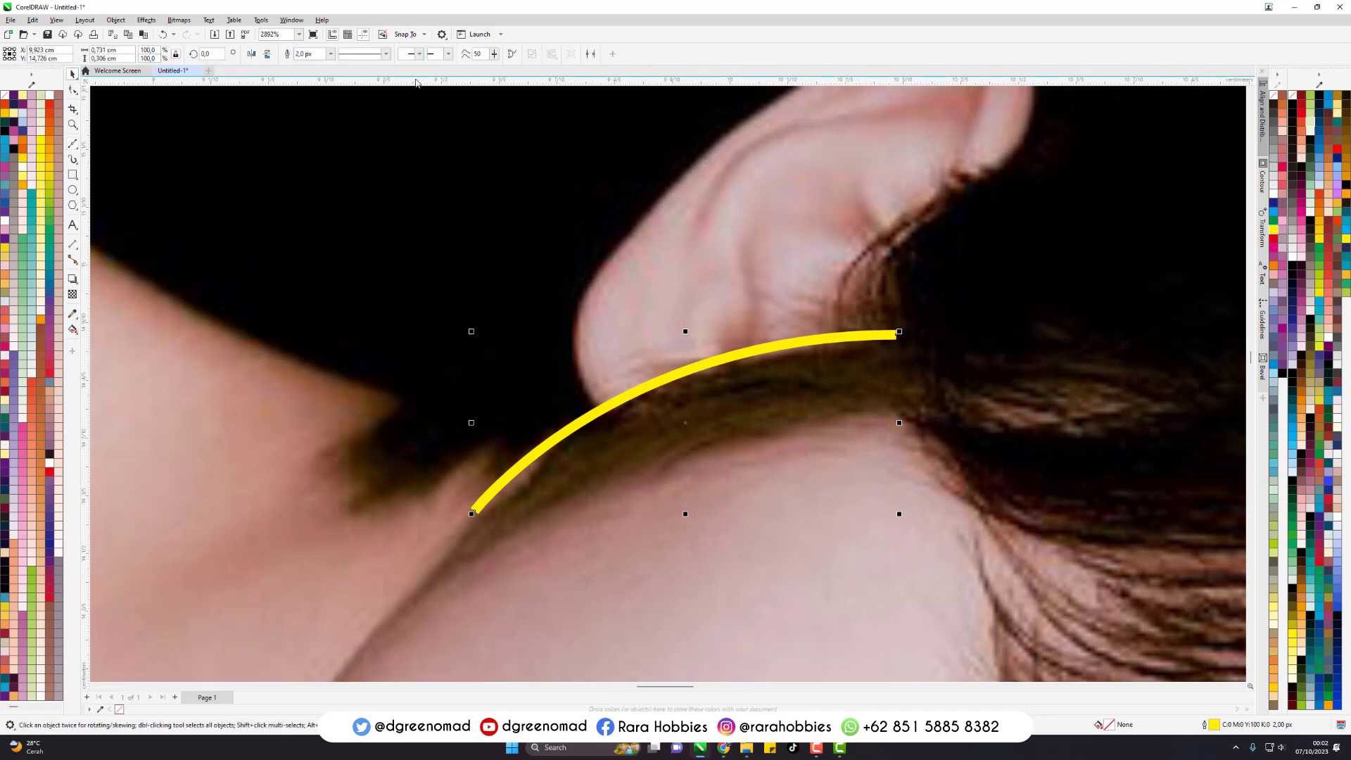
- Set the outline width of the curve along the sideburn to Hairline
click(330, 53)
click(324, 73)
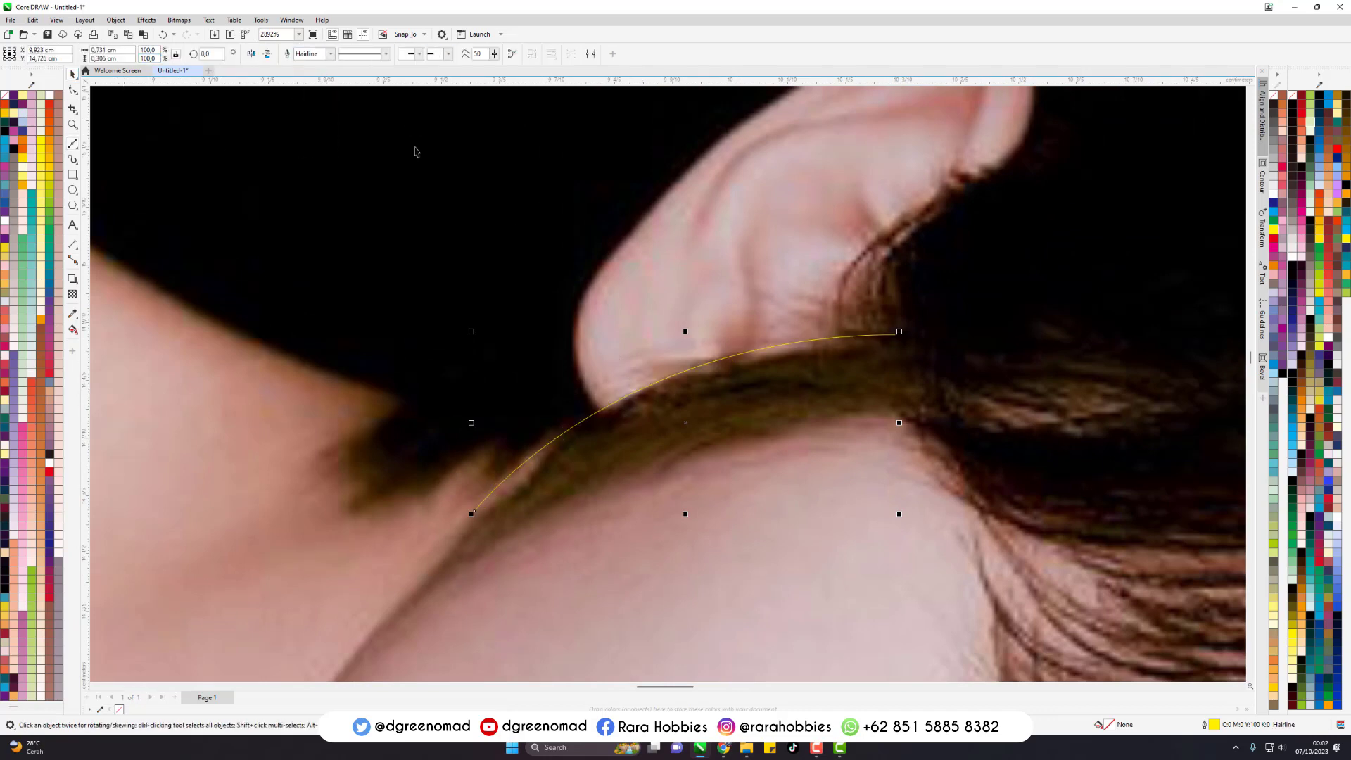
key(F5)
scroll(640, 386, up, 3)
scroll(513, 350, down, 3)
key(space)
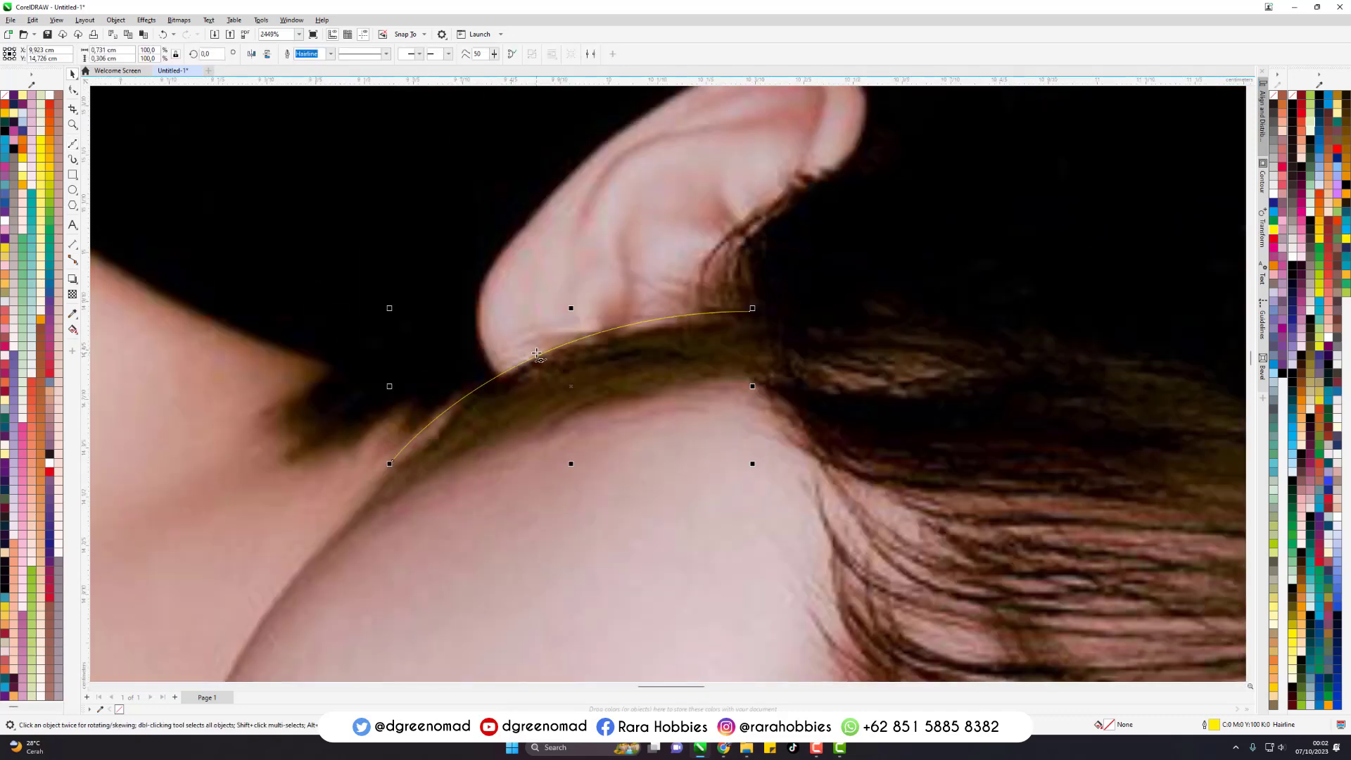
click(640, 363)
scroll(640, 363, down, 2)
double_click(672, 335)
scroll(702, 362, down, 1)
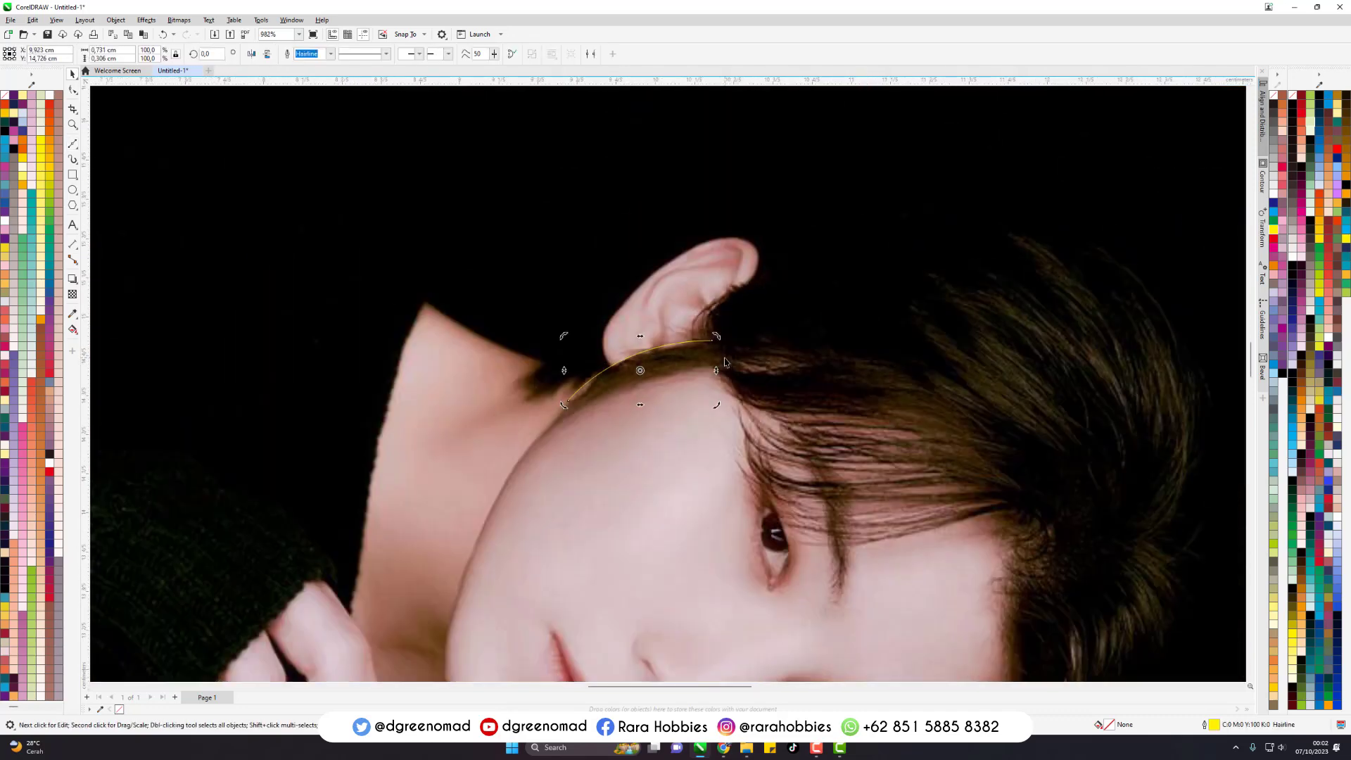
key(F5)
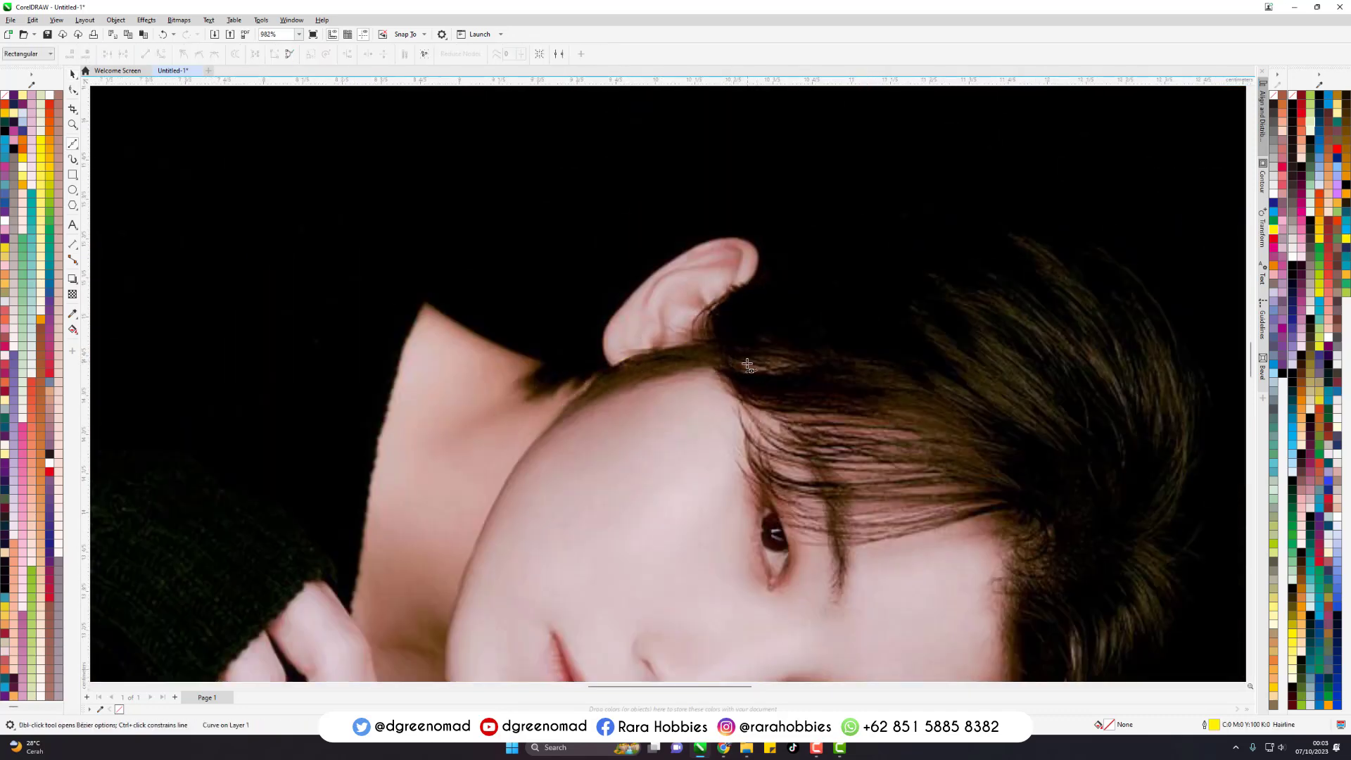
scroll(577, 370, down, 1)
scroll(652, 344, down, 3)
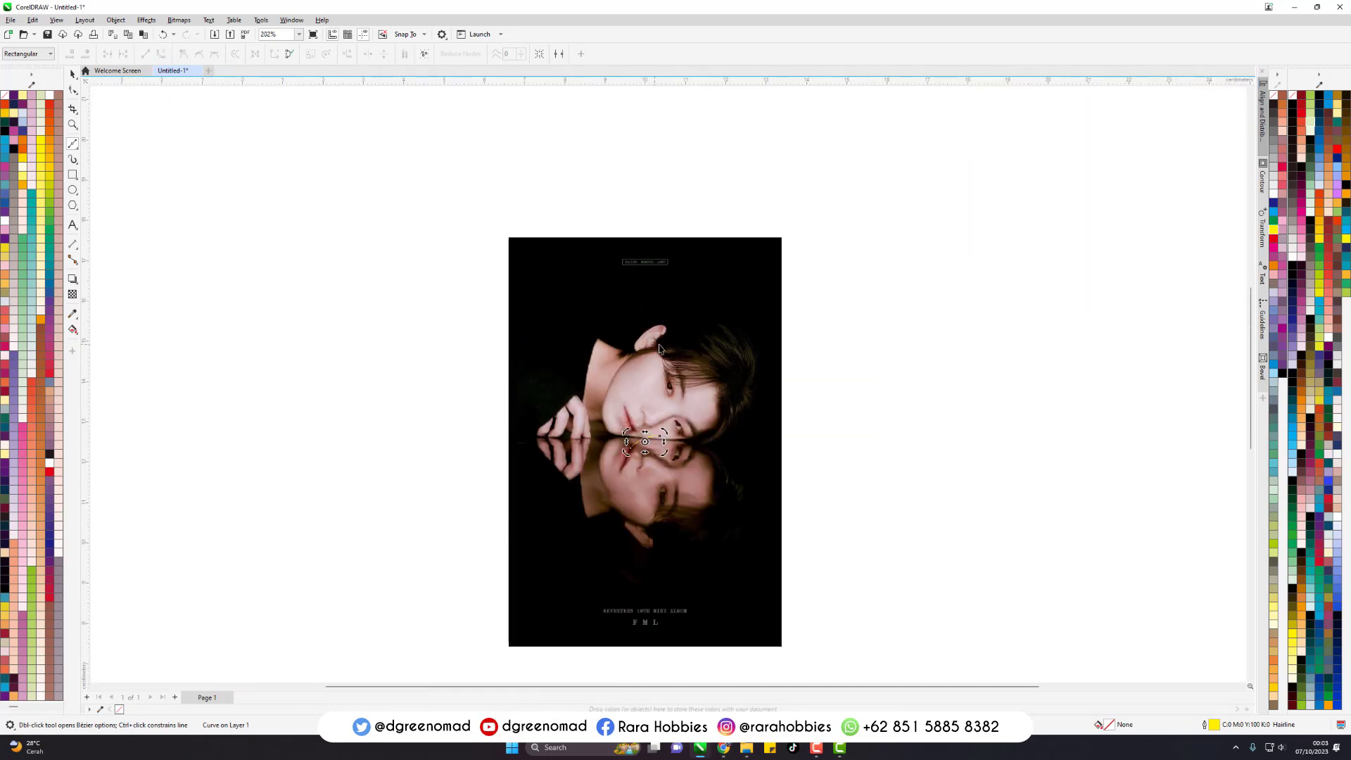
key(space)
click(721, 331)
click(932, 340)
click(737, 327)
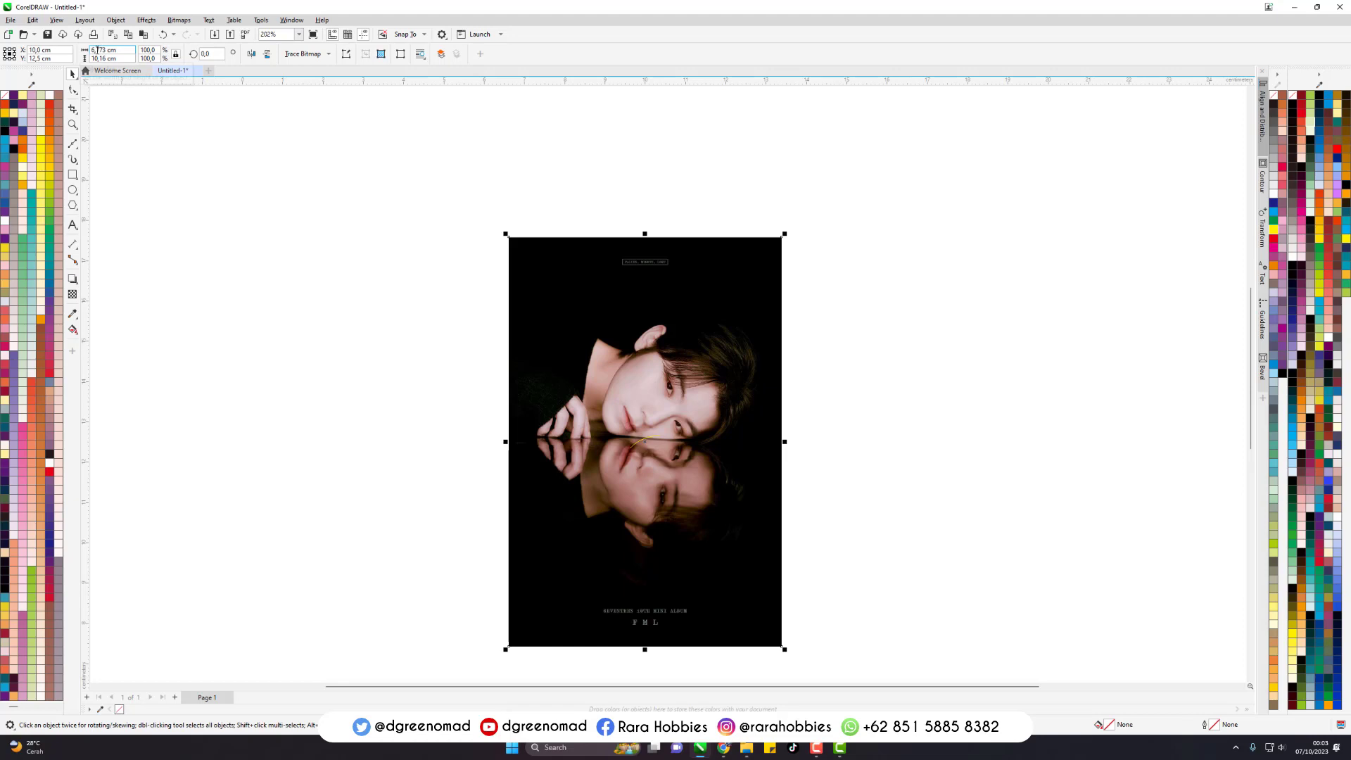
key(Escape)
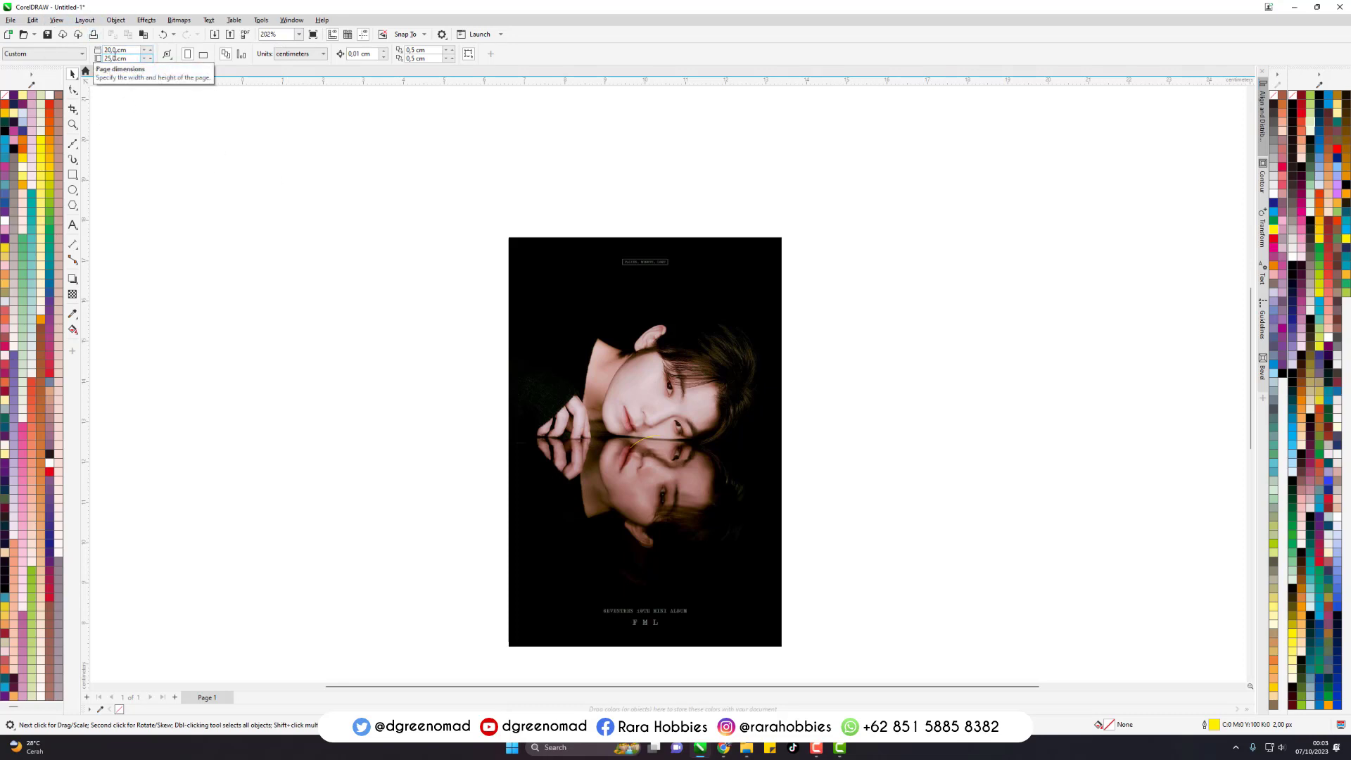
- Select the small hairline curve in the middle of the photo and delete it
drag(989, 255, 109, 462)
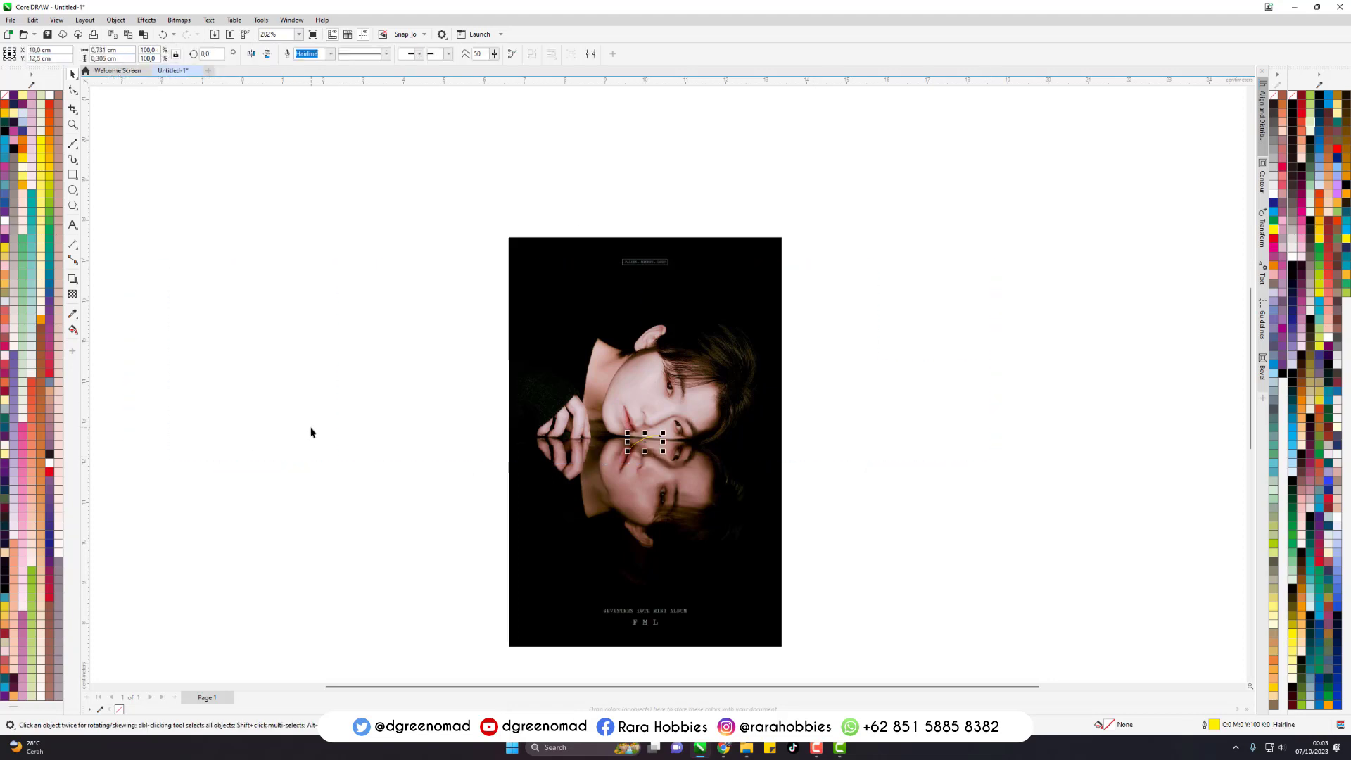
key(Delete)
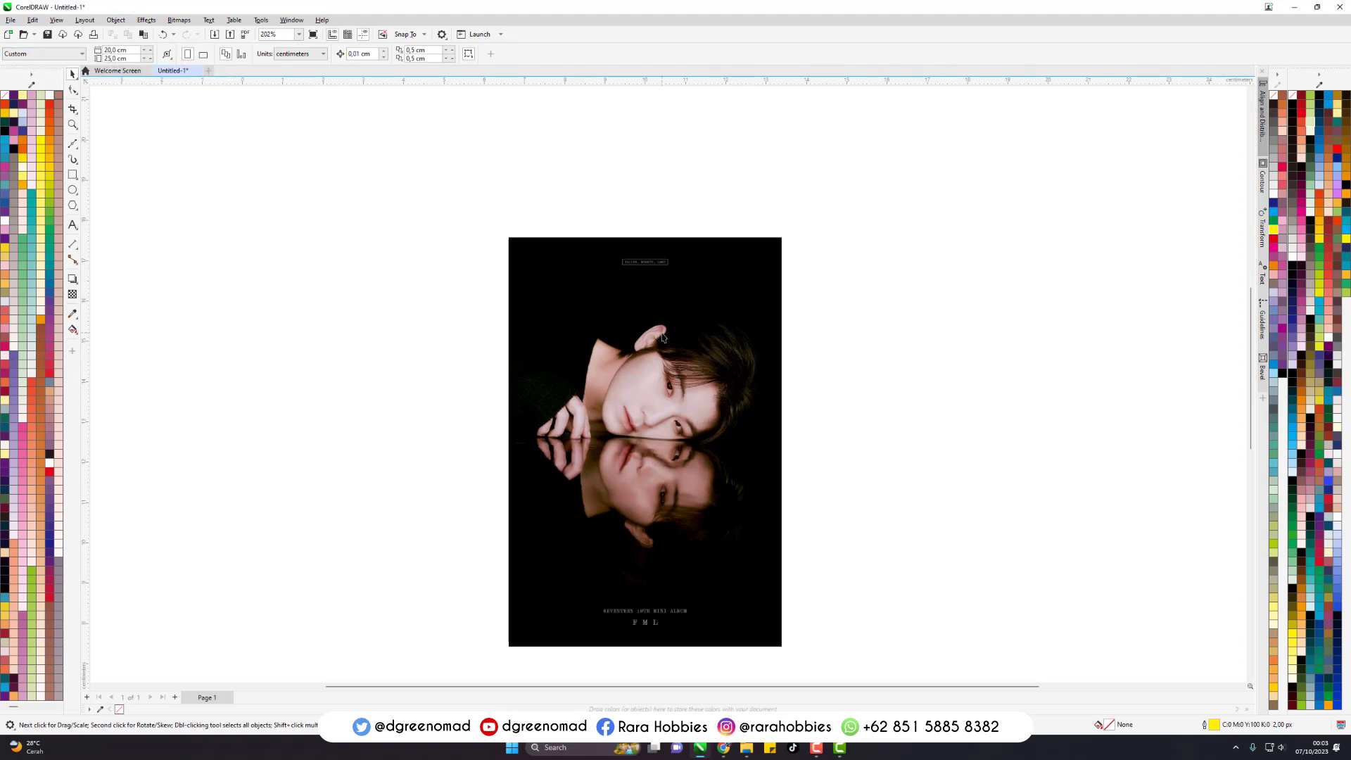
- Resize the photo proportionally to a width of 20 cm and deselect it
click(529, 287)
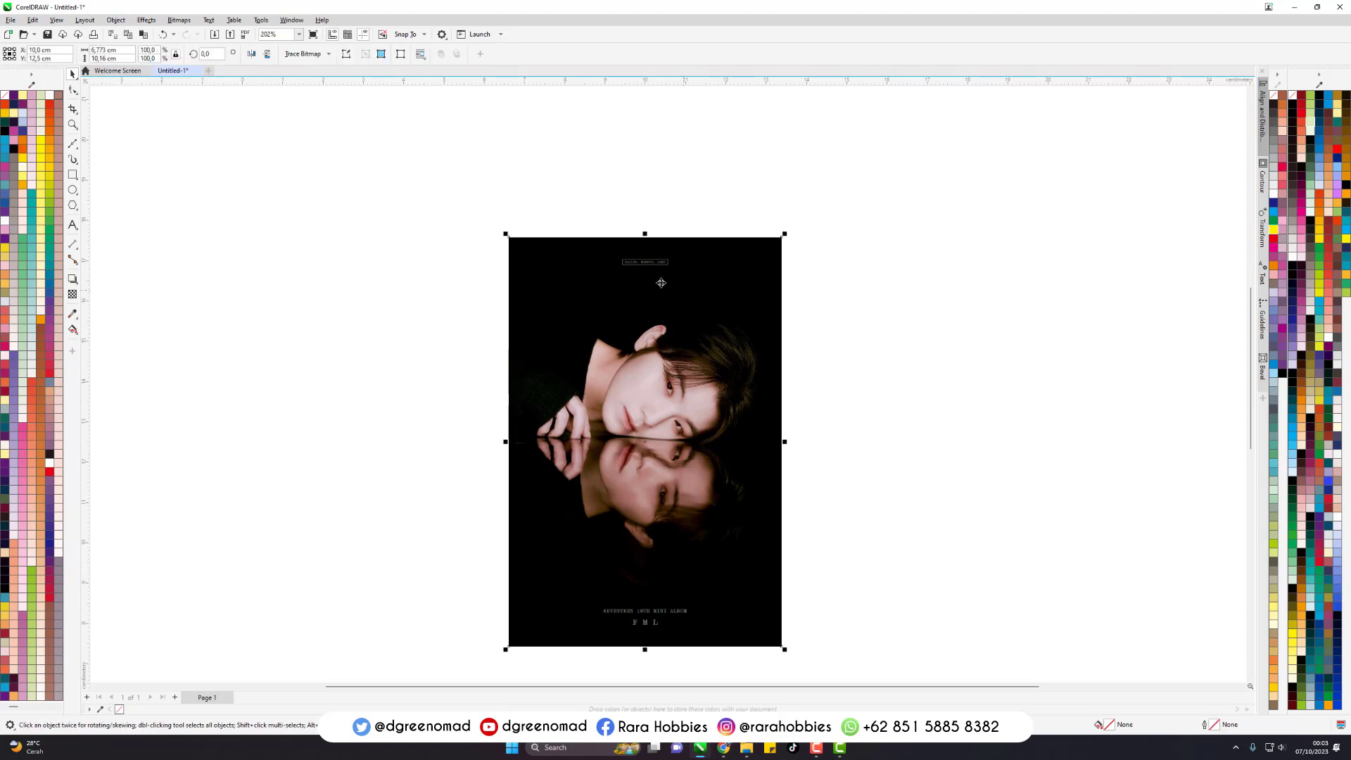
double_click(99, 50)
text(20)
key(Return)
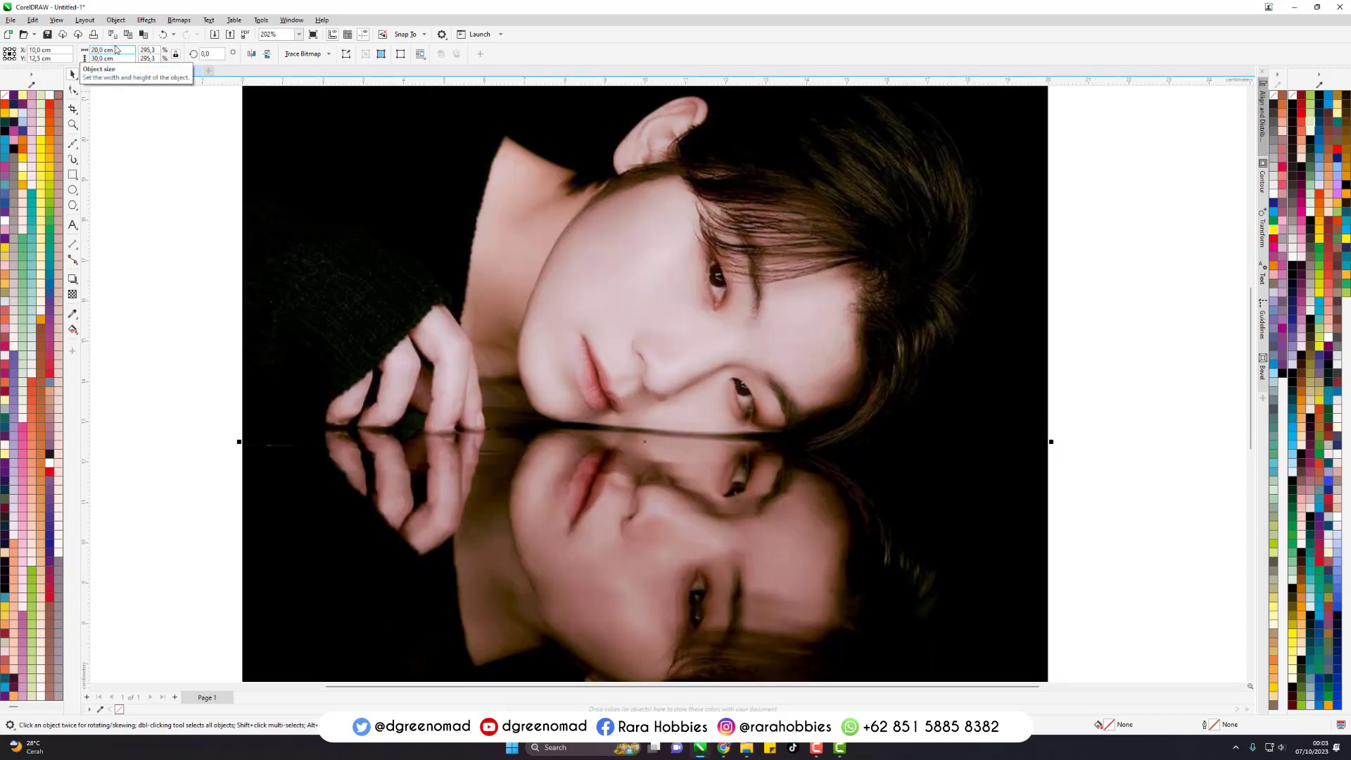
click(149, 144)
key(shift+F4)
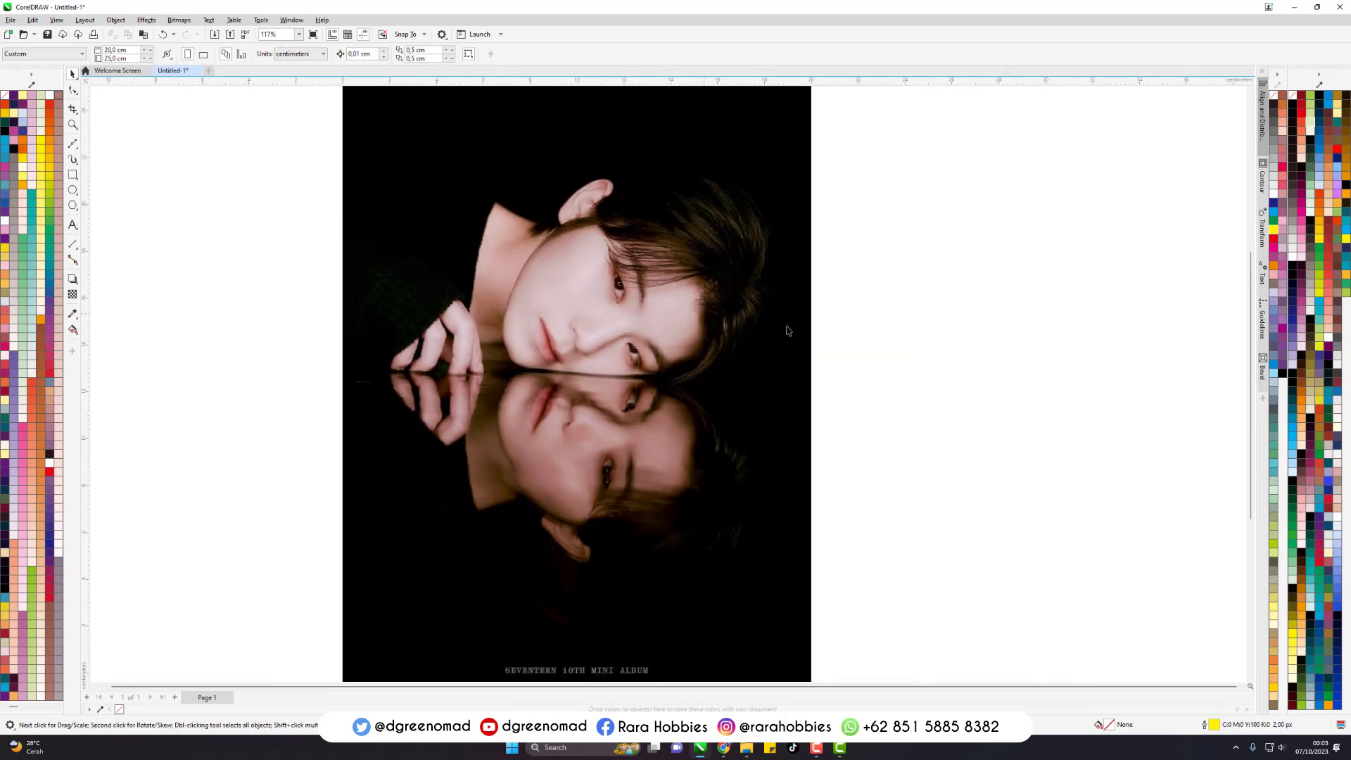
- Move the photo aside and centre it back on the page, leaving it deselected
click(670, 339)
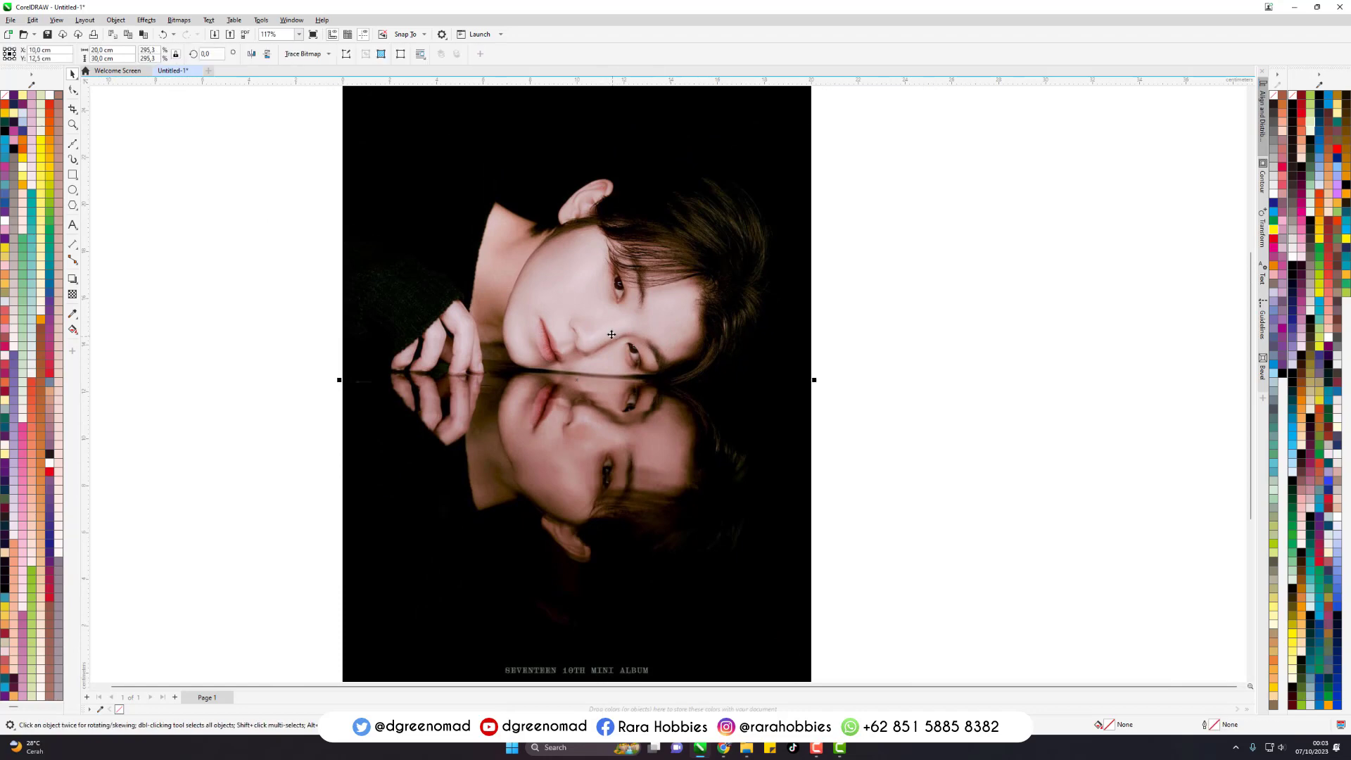
drag(579, 313, 818, 325)
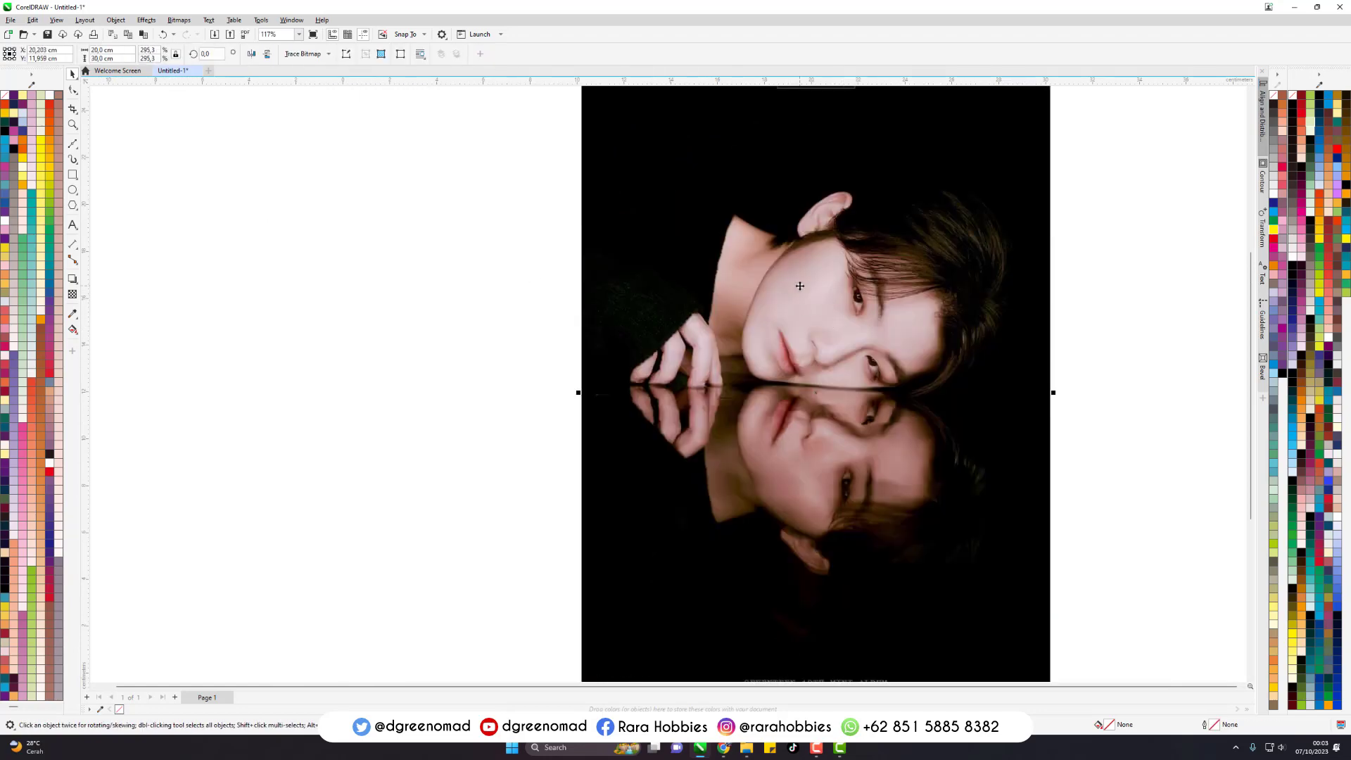
key(p)
click(923, 290)
click(788, 265)
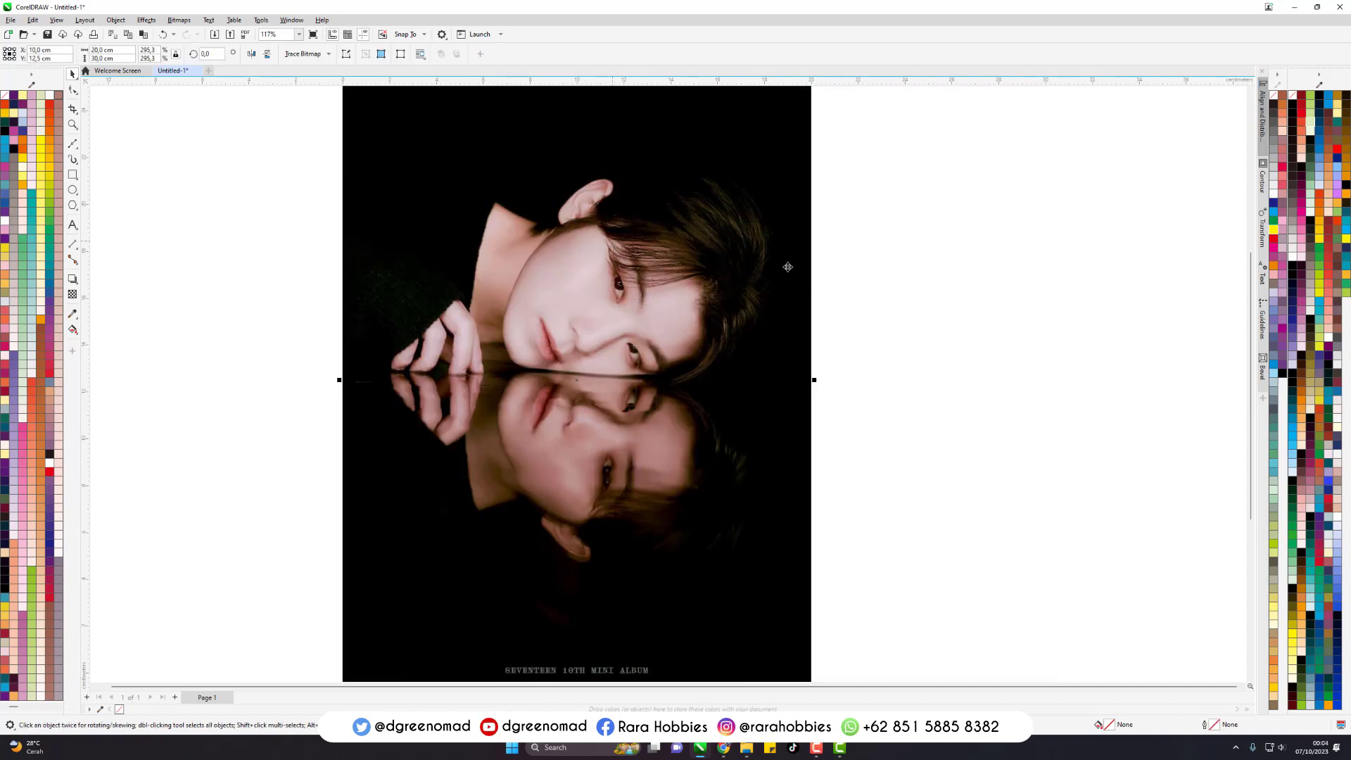
click(841, 271)
scroll(641, 346, down, 2)
scroll(627, 325, up, 2)
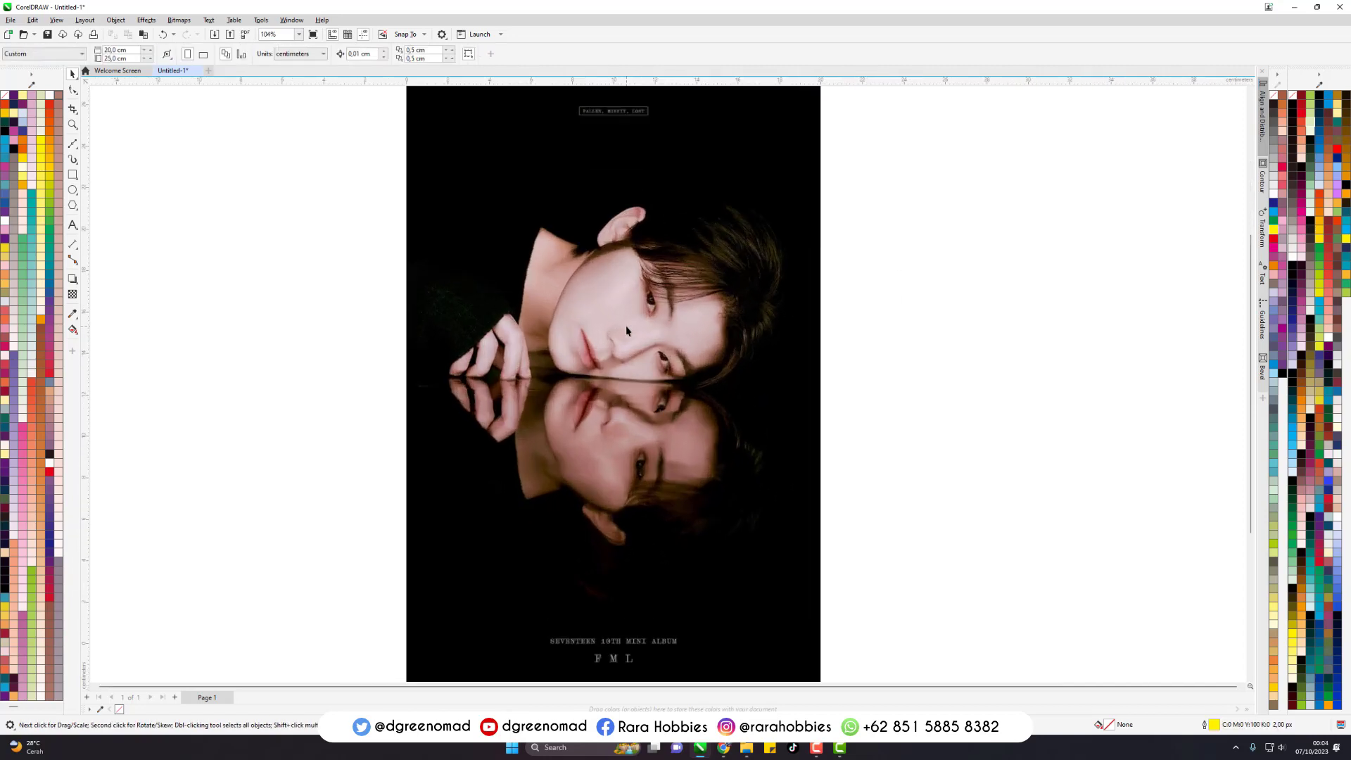
- Lock the photo in place on the page
click(732, 315)
right_click(712, 221)
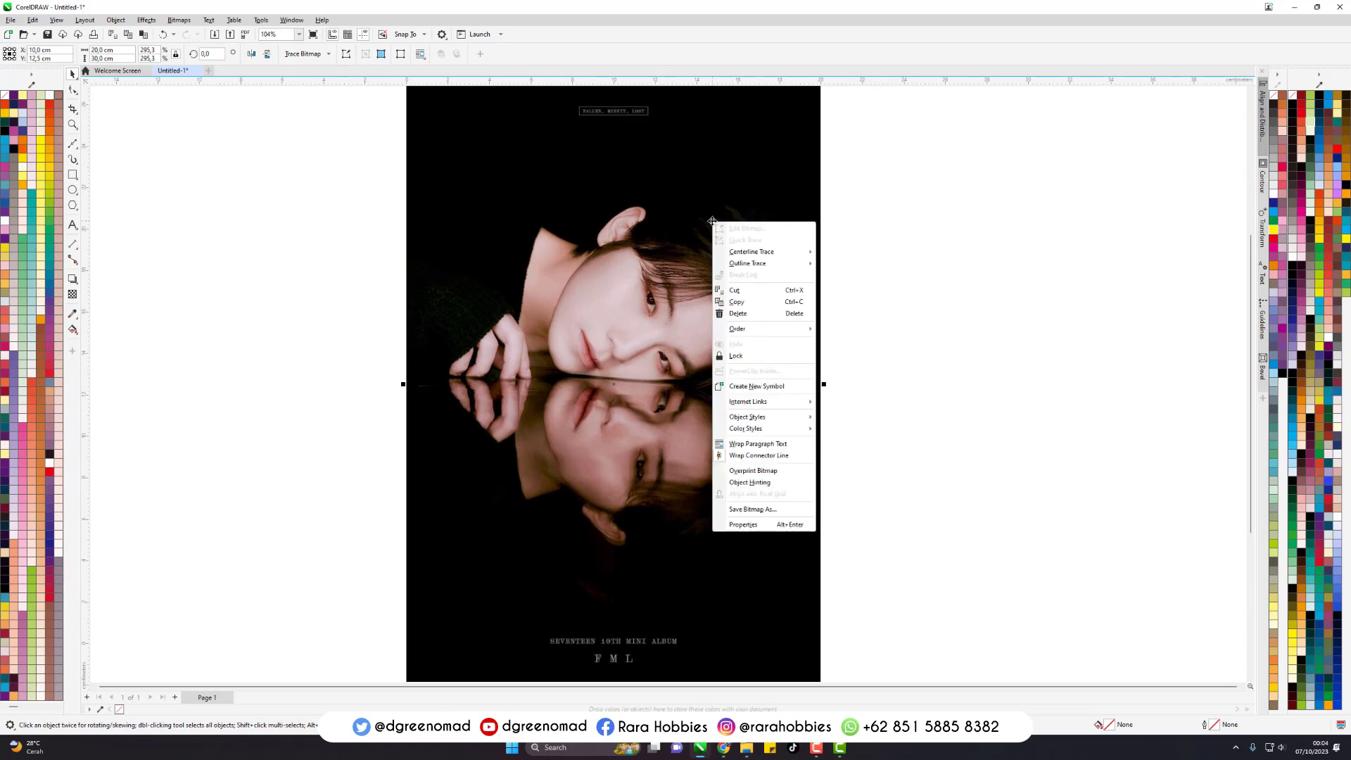
click(737, 355)
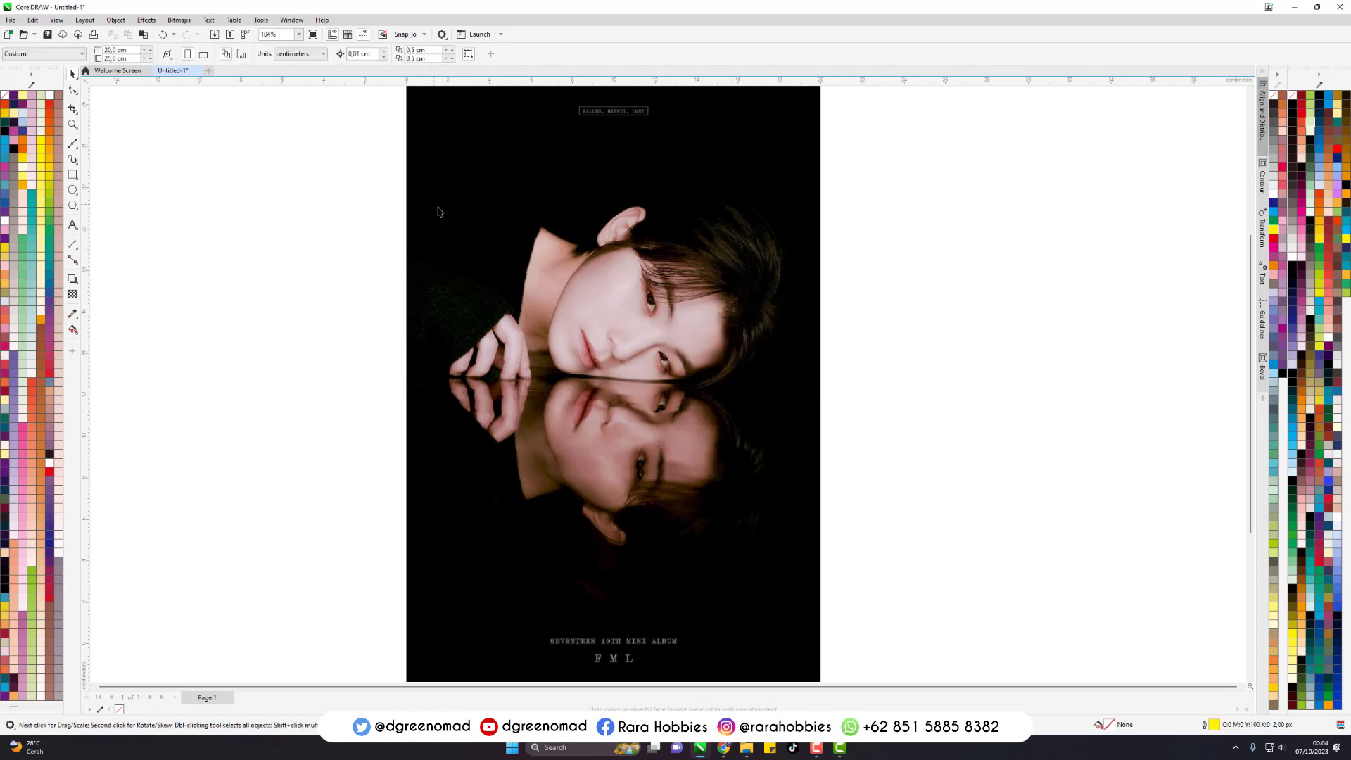
- Activate the Bezier tool and set the default outline width for Artistic Media and Graphic objects to Hairline
scroll(651, 165, up, 1)
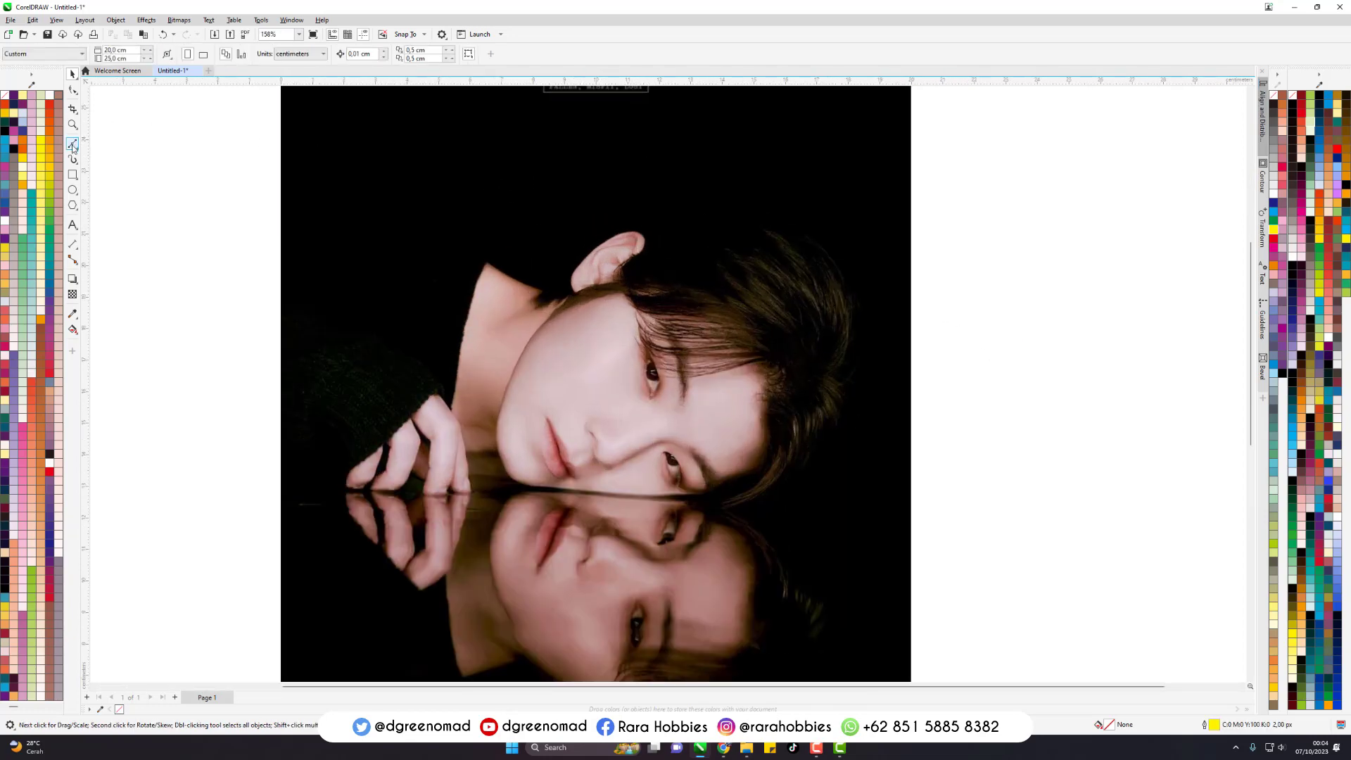
click(73, 144)
click(78, 150)
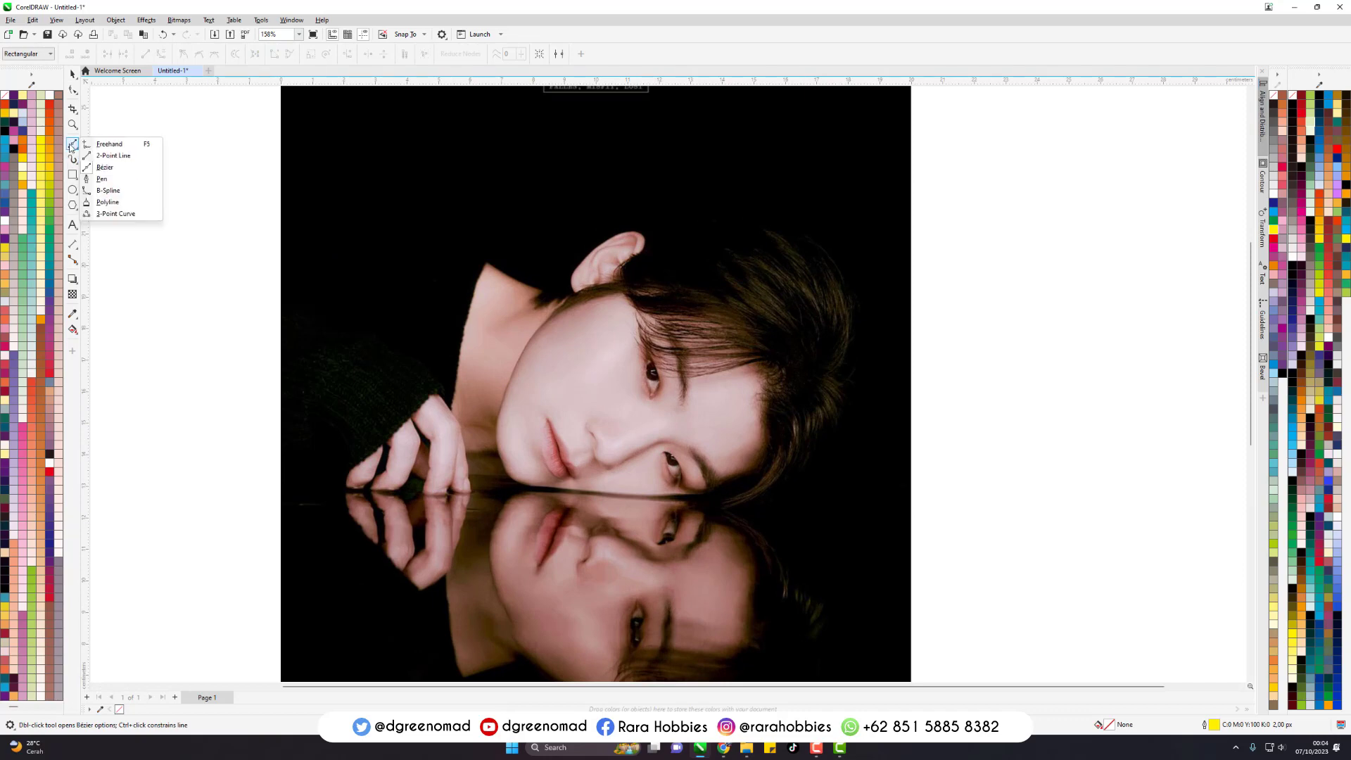
click(93, 171)
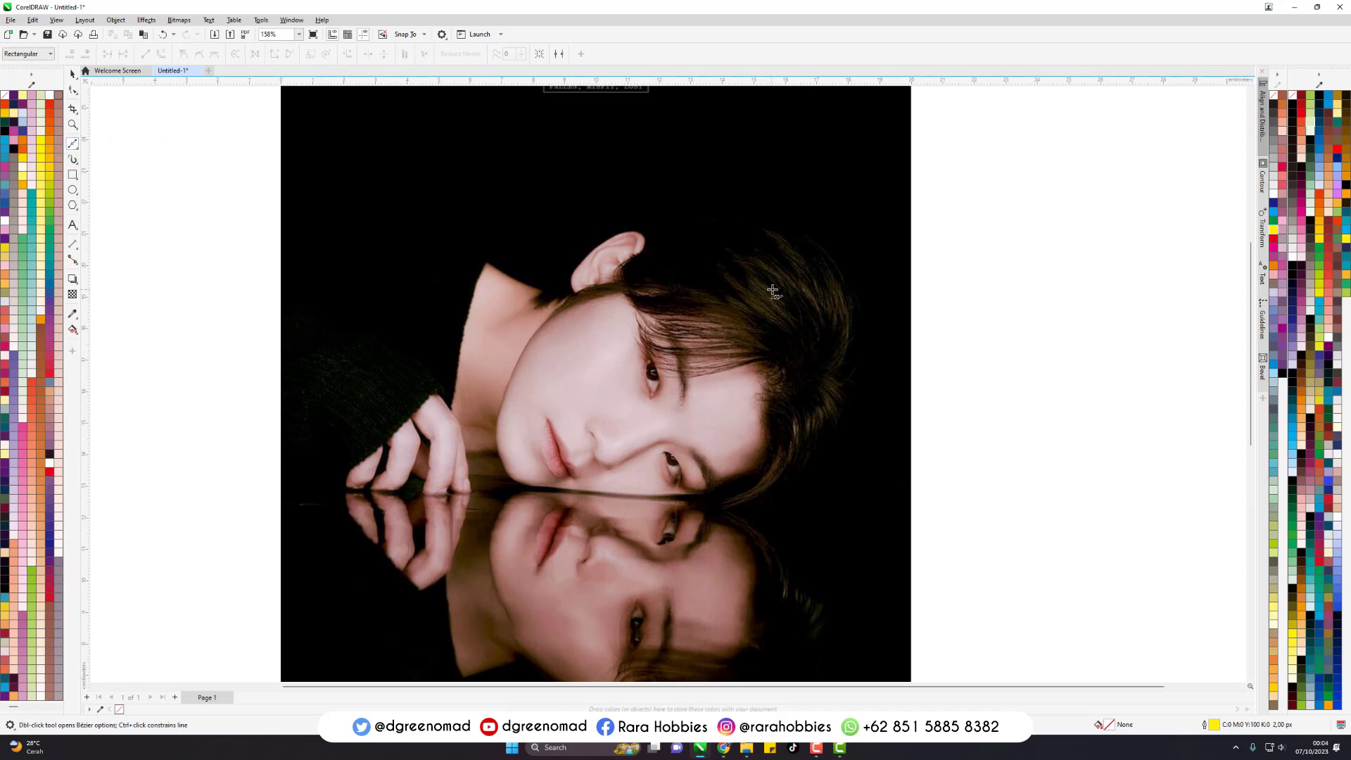
key(space)
key(space)
double_click(1215, 728)
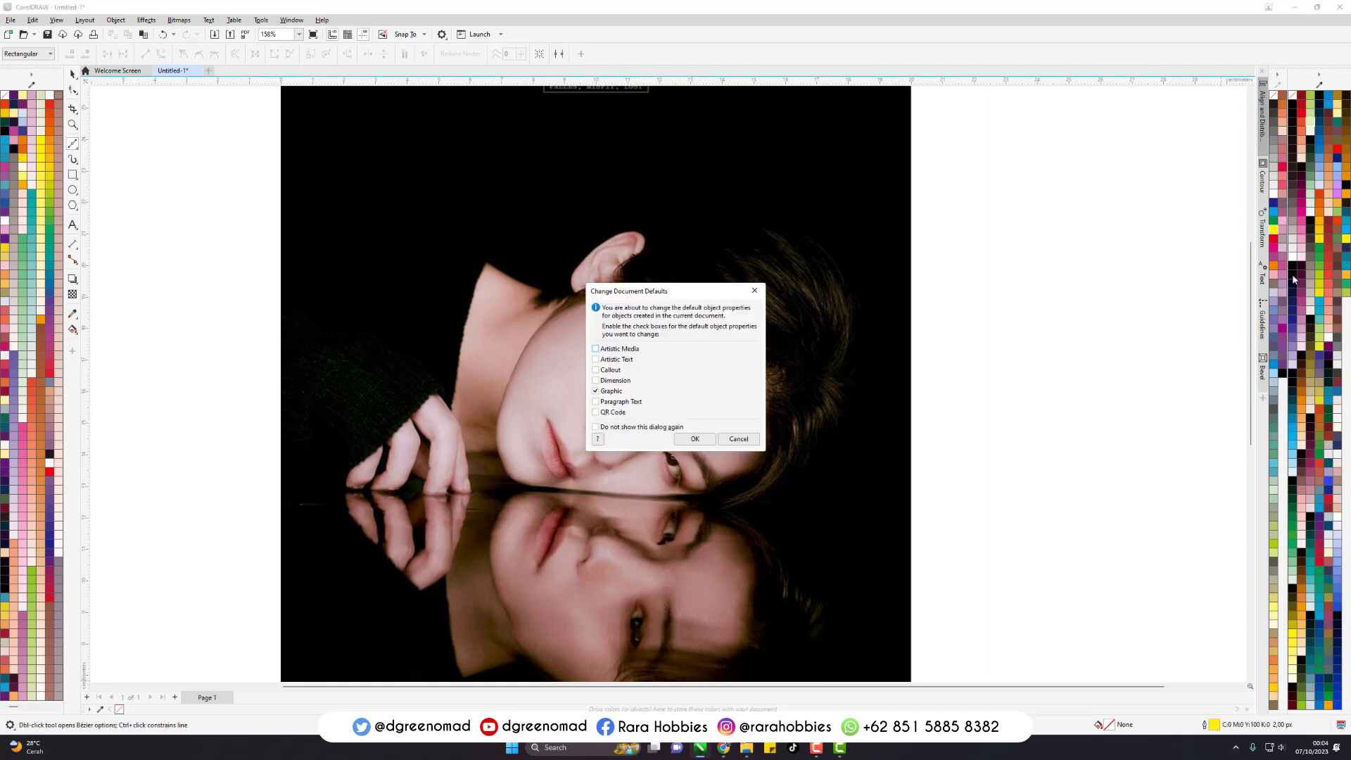
click(695, 439)
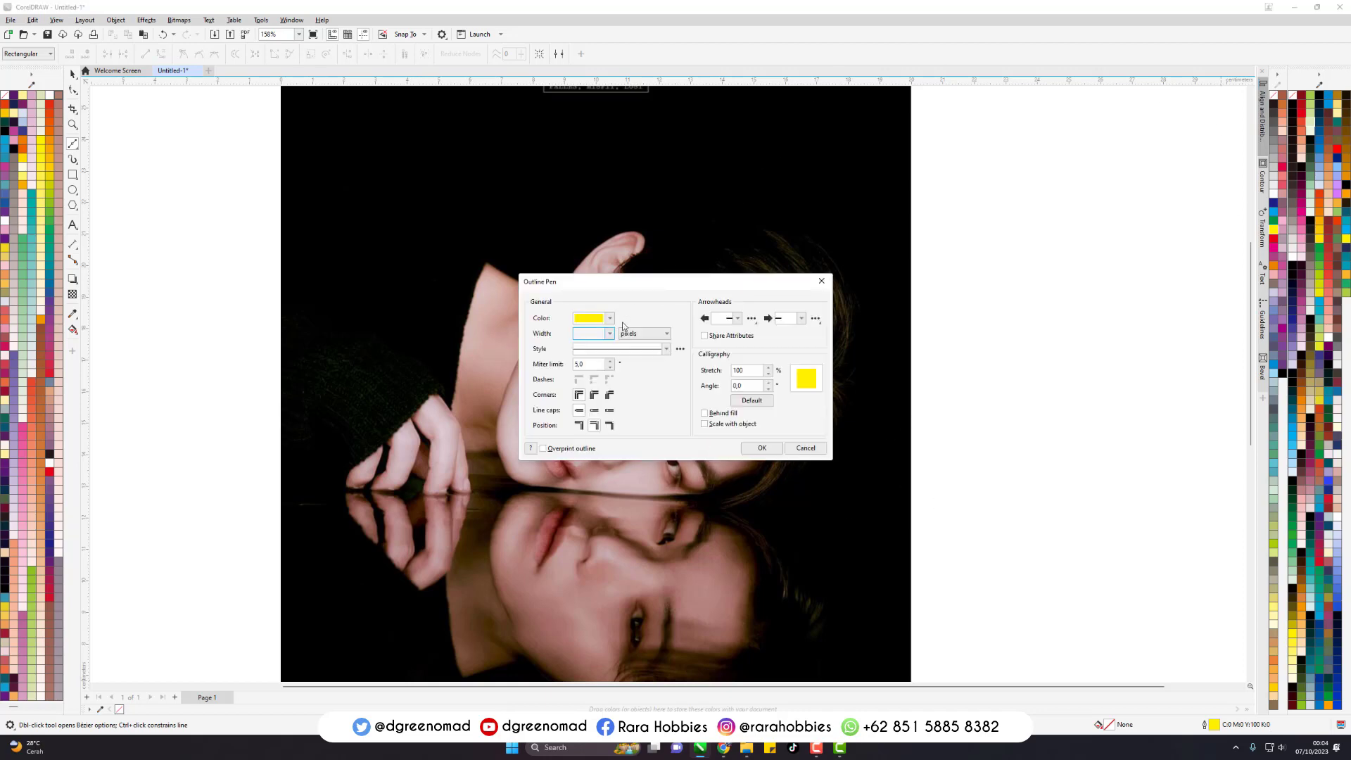
click(611, 334)
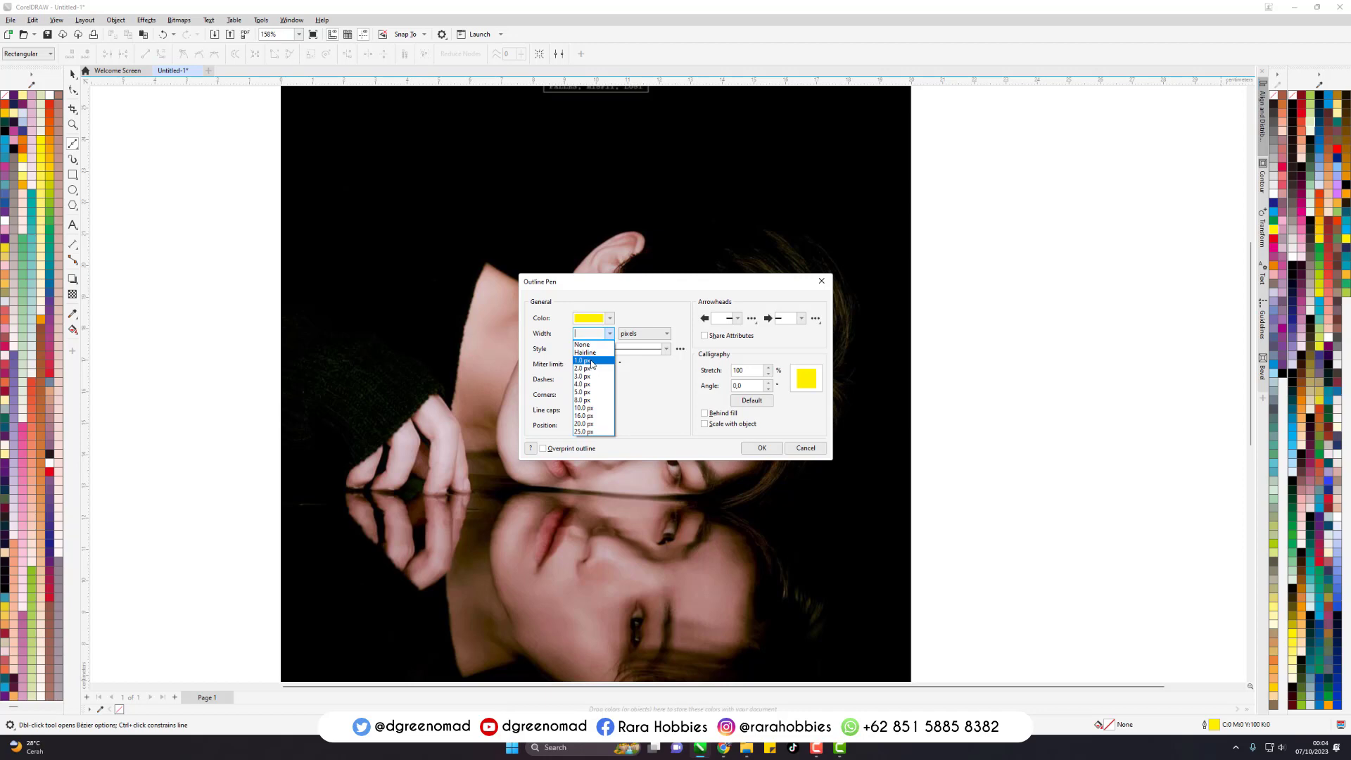
click(586, 353)
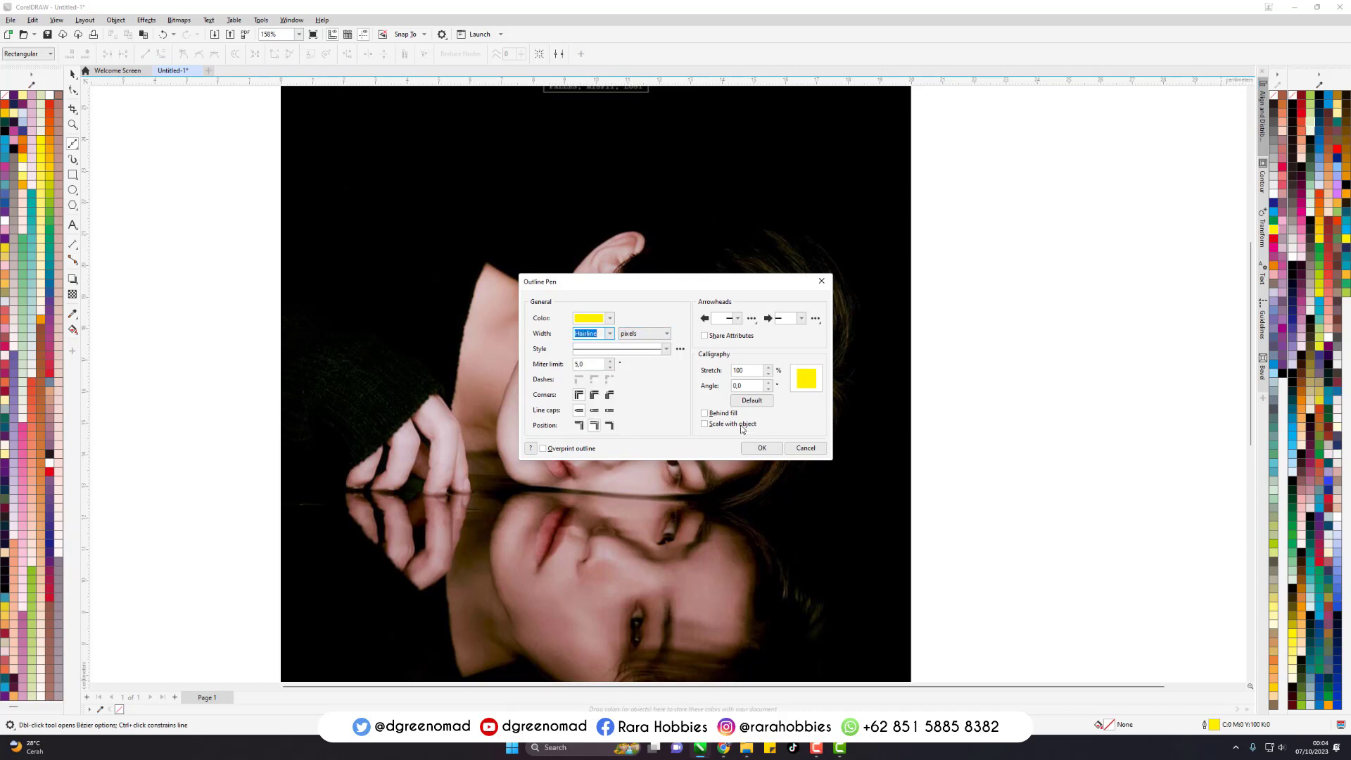
click(768, 451)
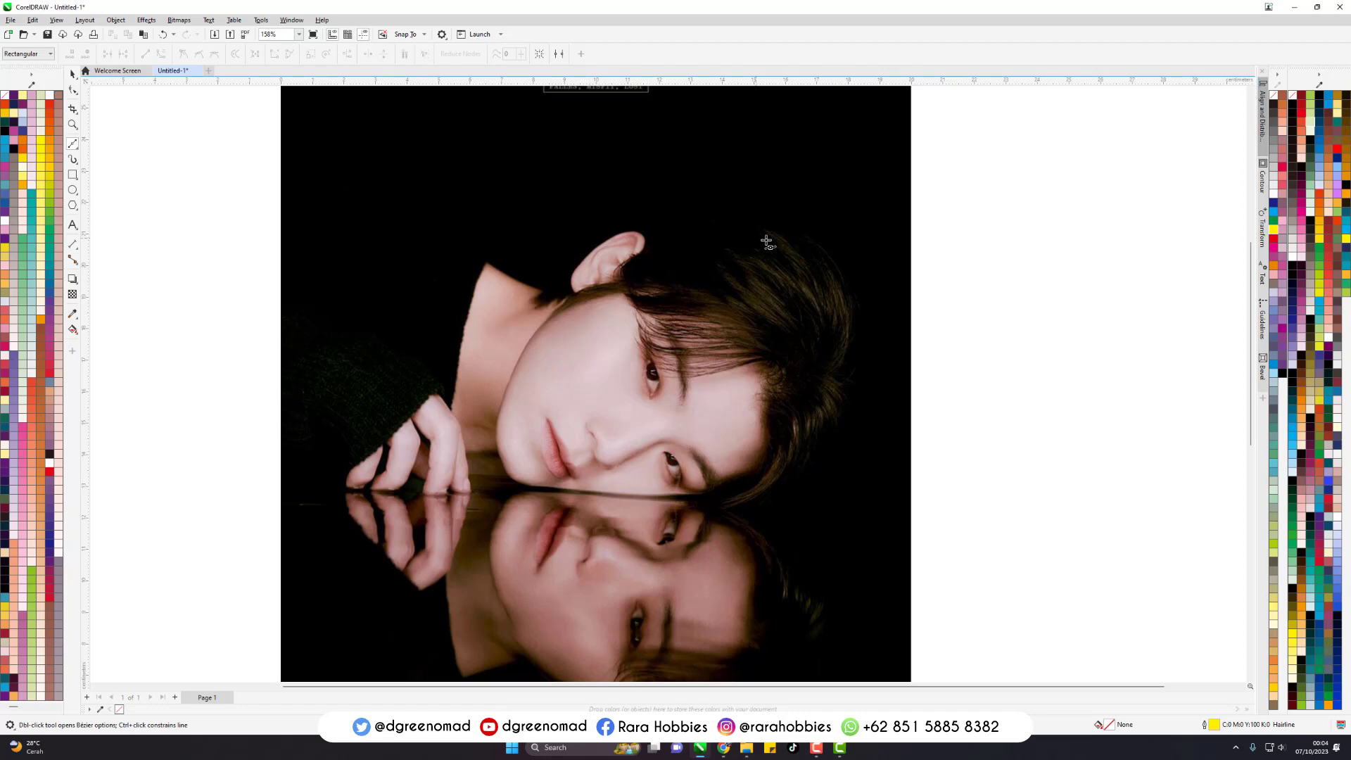
- Draw a 20 × 30 cm rectangle from corner to corner over the locked photo and deselect it
scroll(766, 242, down, 3)
scroll(724, 327, up, 4)
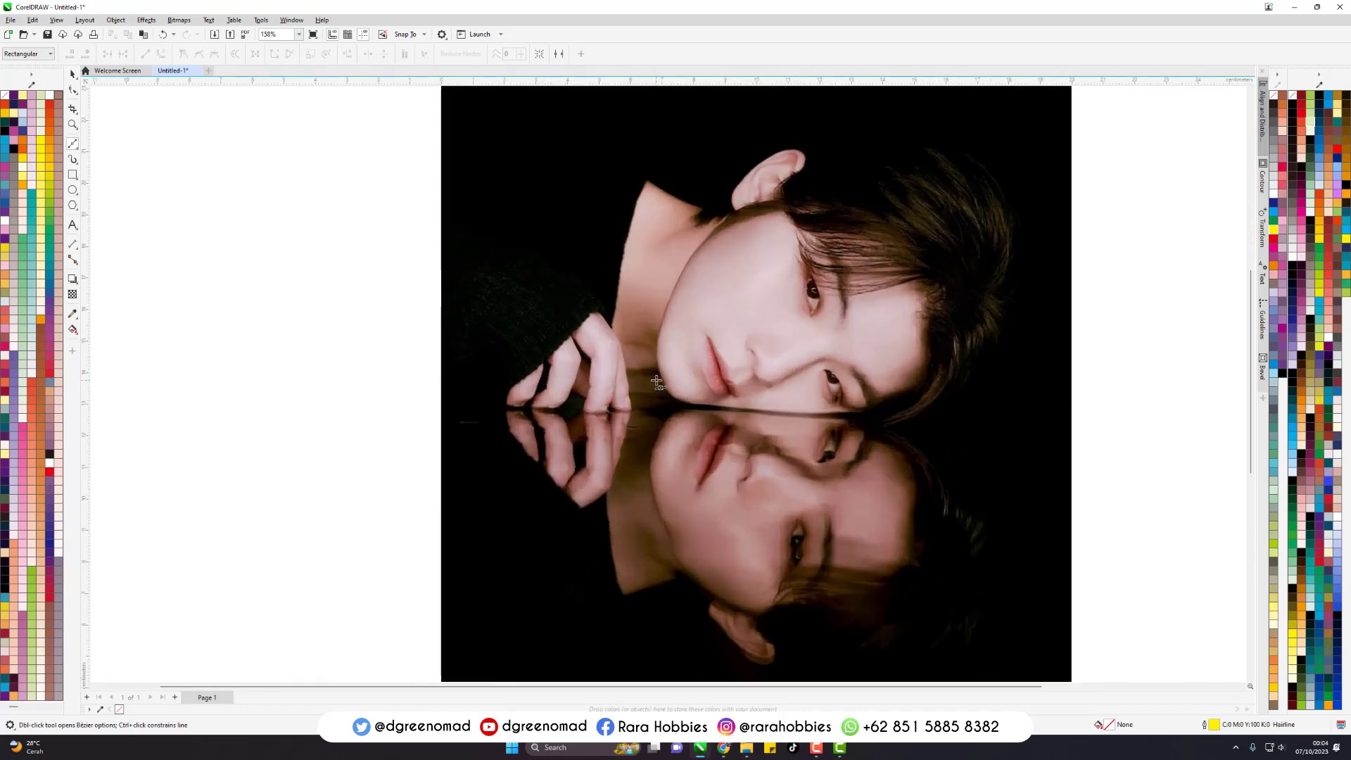
scroll(623, 366, down, 2)
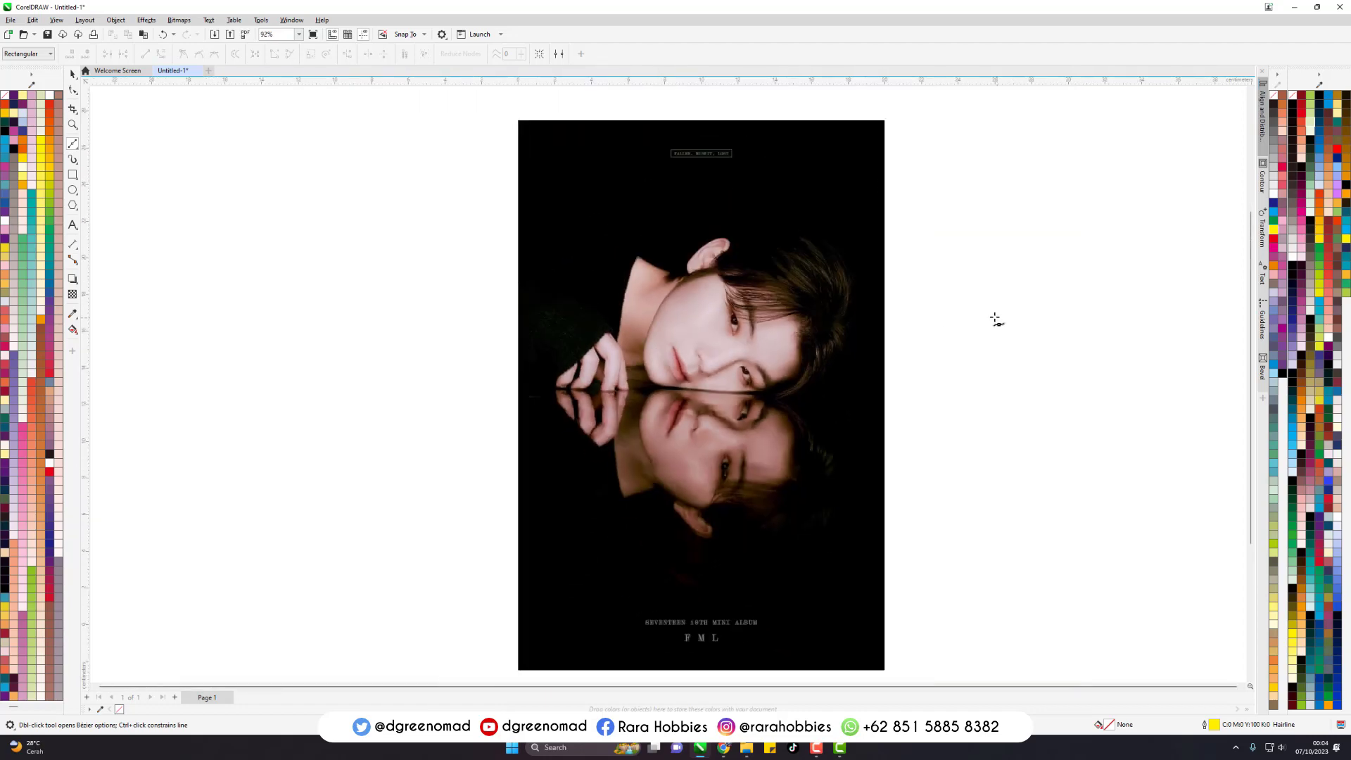
key(space)
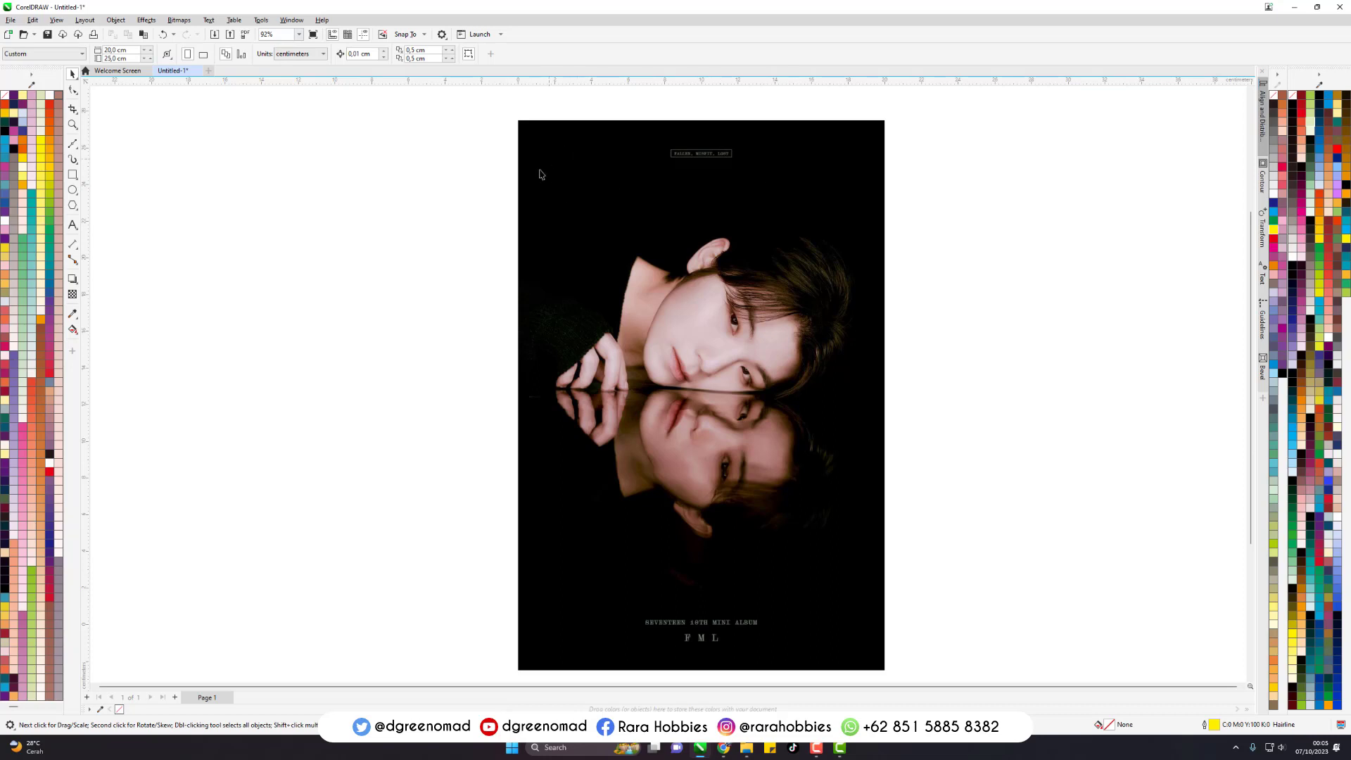
click(76, 177)
click(78, 182)
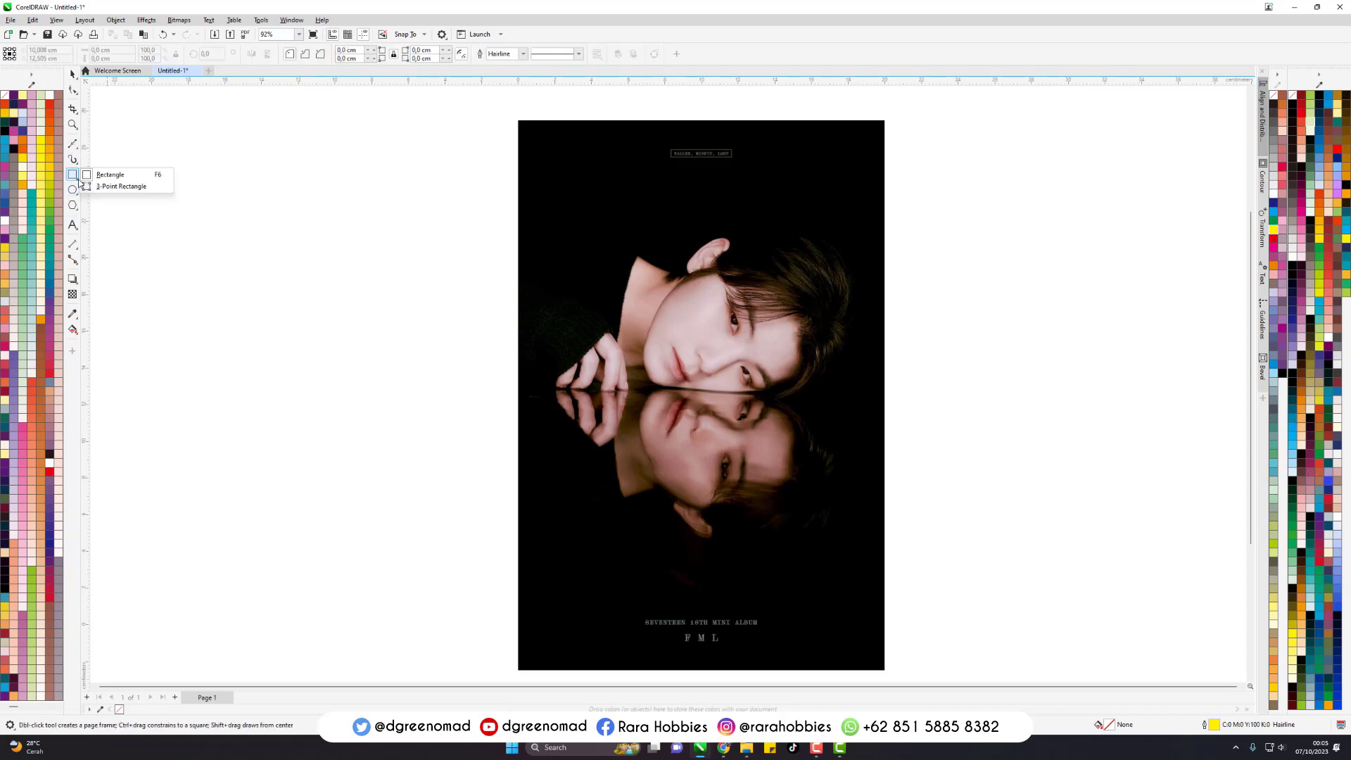
click(107, 176)
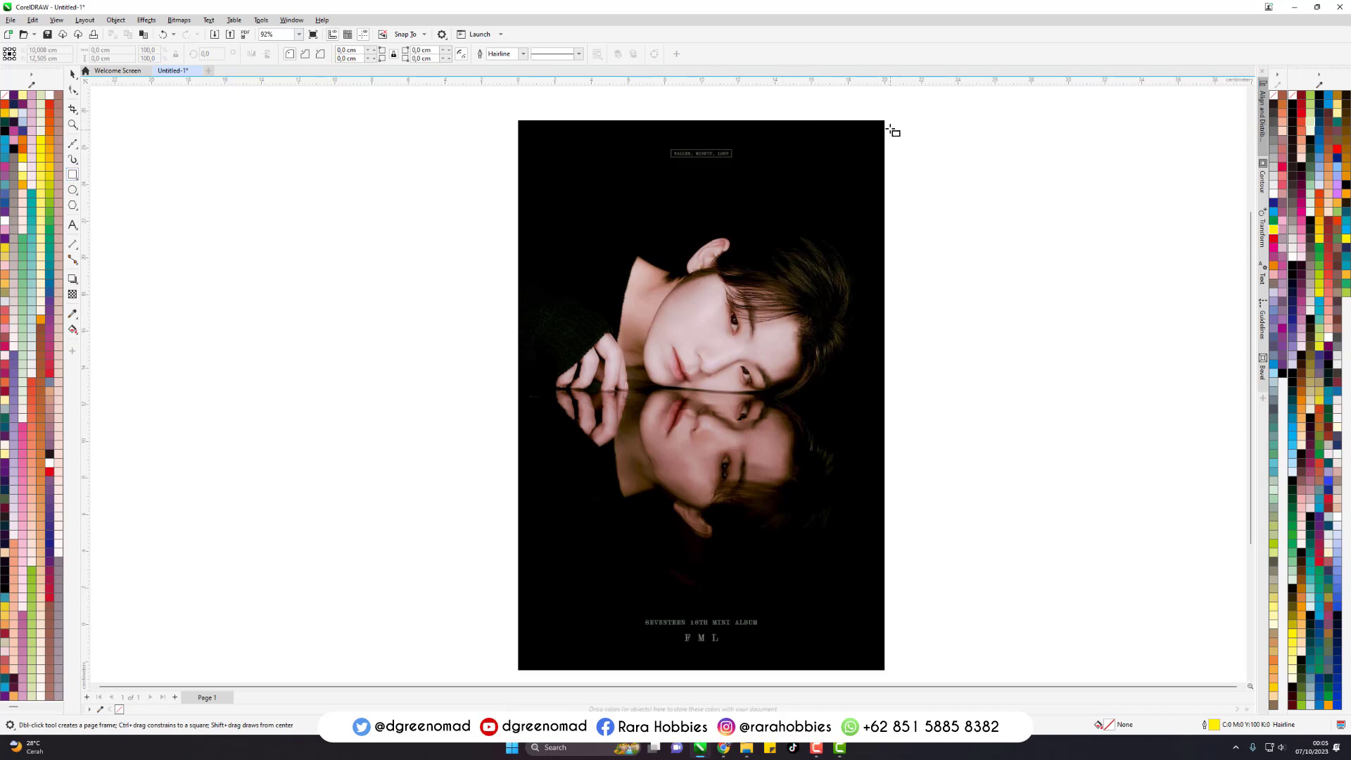
drag(886, 122, 519, 609)
scroll(824, 180, down, 2)
scroll(845, 226, up, 6)
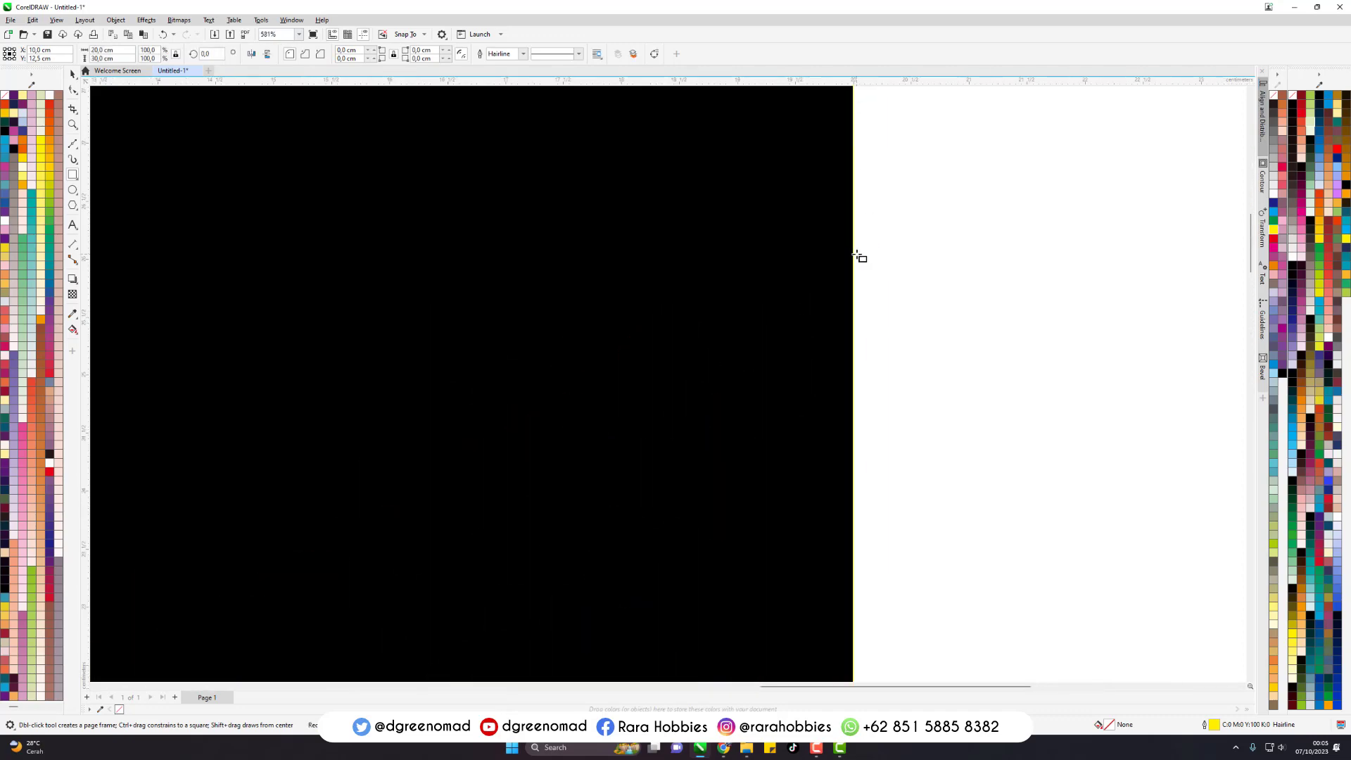
key(space)
scroll(832, 239, up, 2)
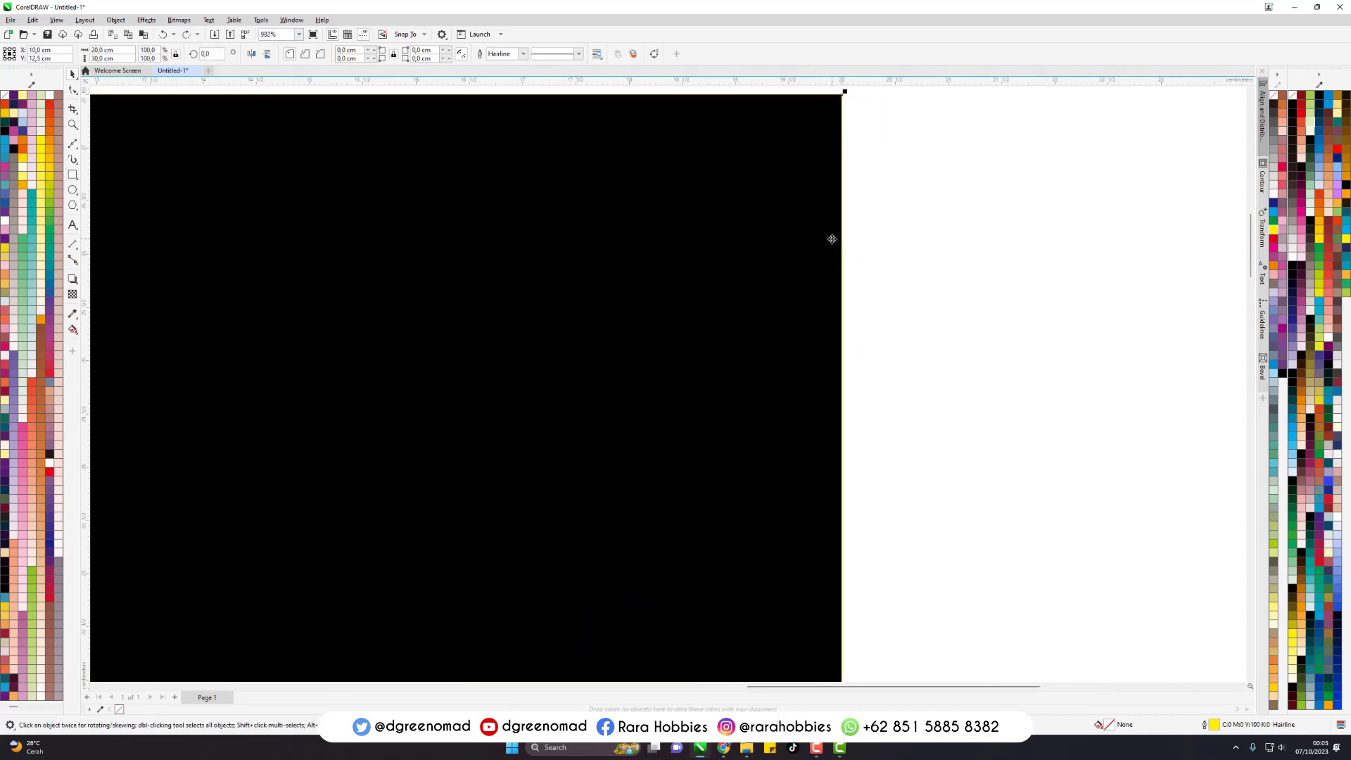
scroll(832, 239, down, 7)
click(947, 249)
- Activate the Bezier tool with the portrait in view
scroll(728, 282, down, 3)
scroll(683, 356, up, 3)
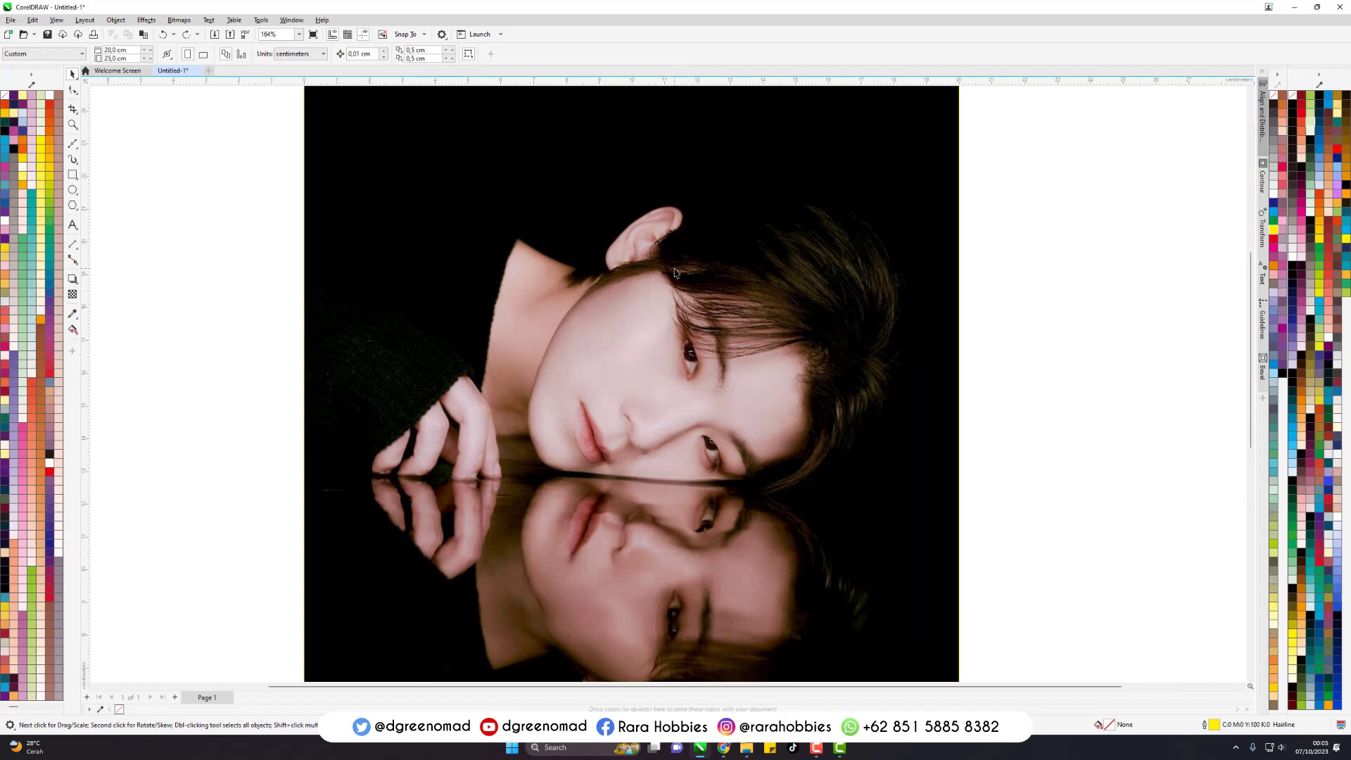
click(73, 145)
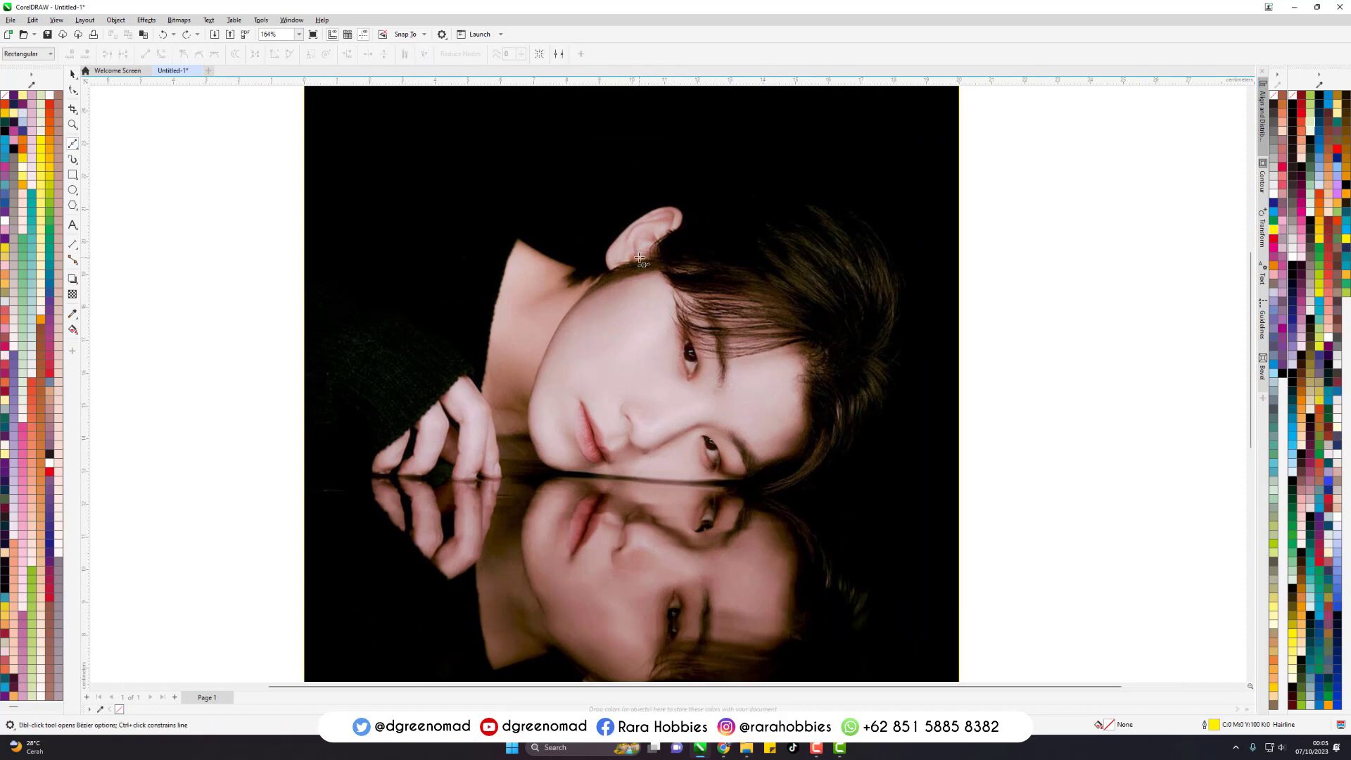
- Examine the hand, neck and ear contours of the upper face on the photo up close
scroll(393, 471, up, 3)
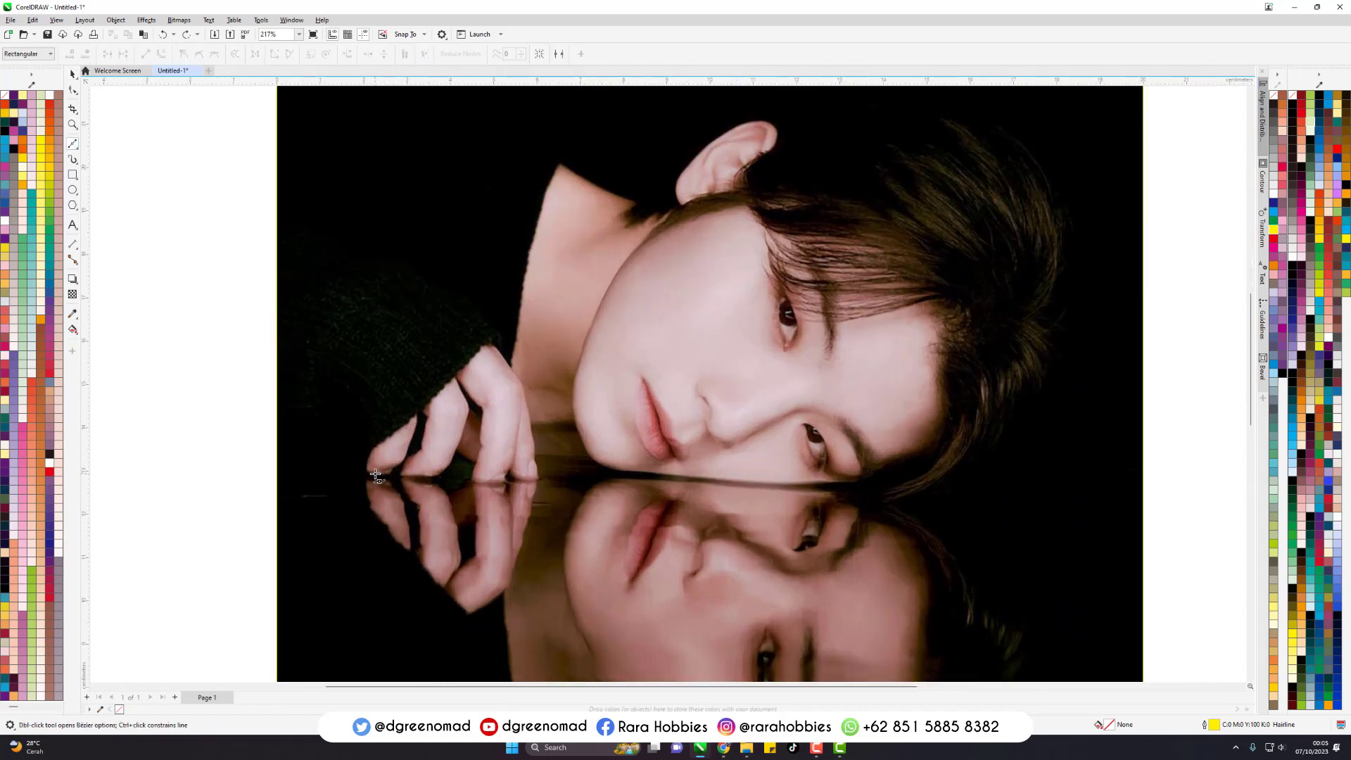
scroll(378, 473, down, 3)
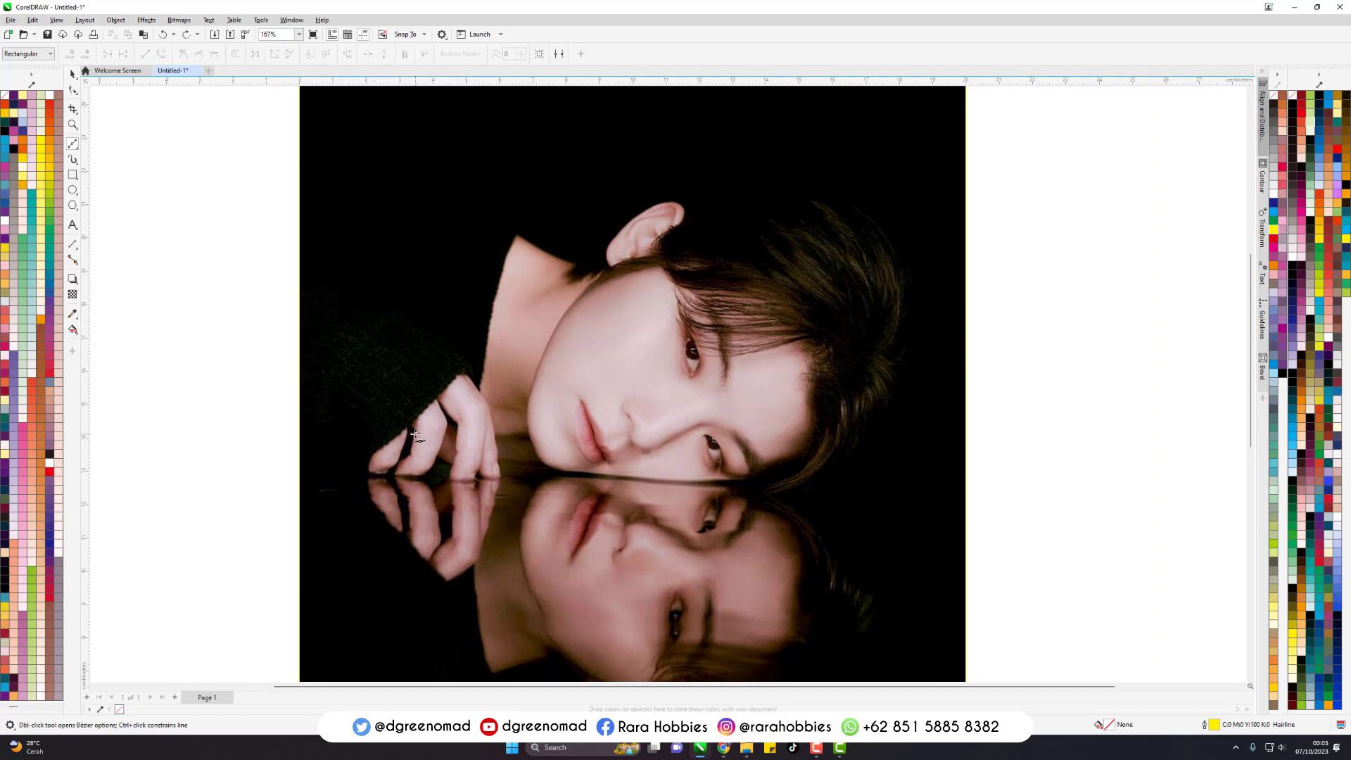
scroll(374, 463, up, 2)
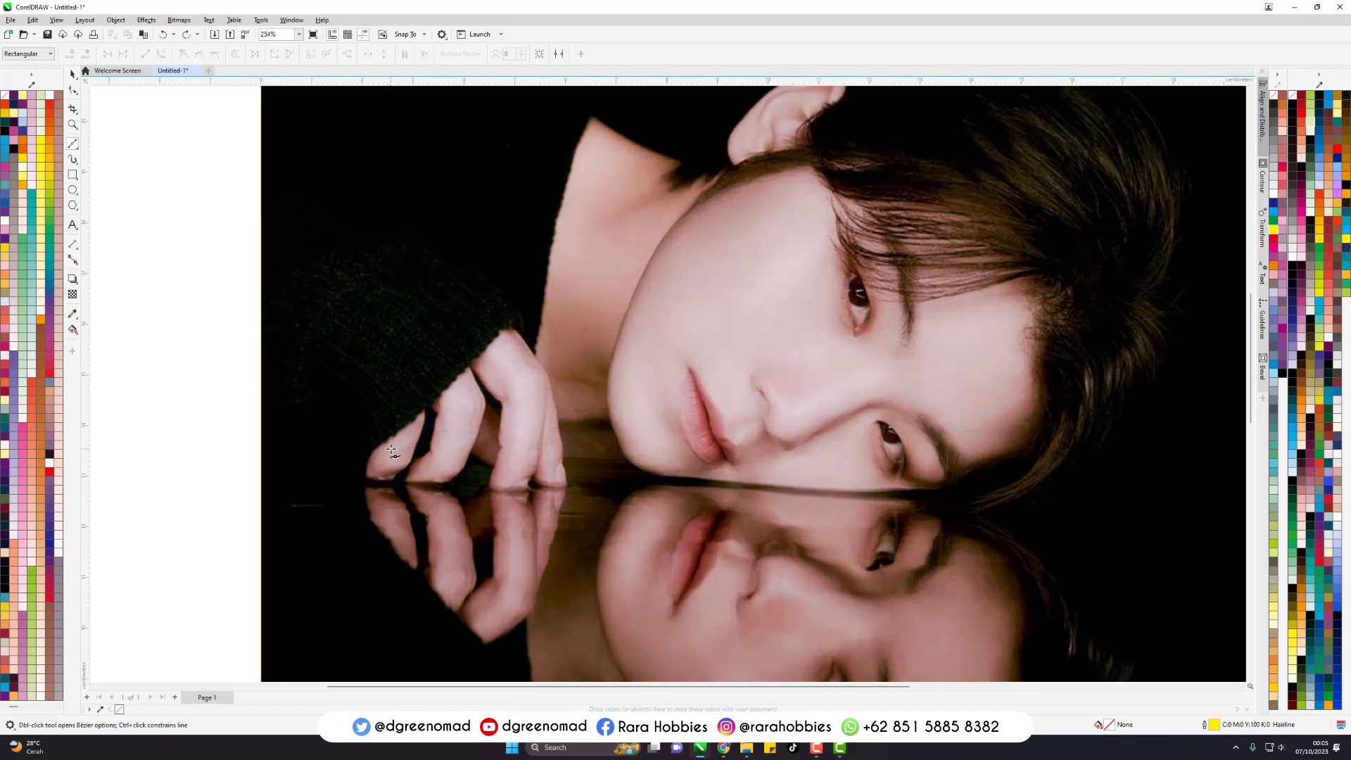
scroll(394, 436, up, 2)
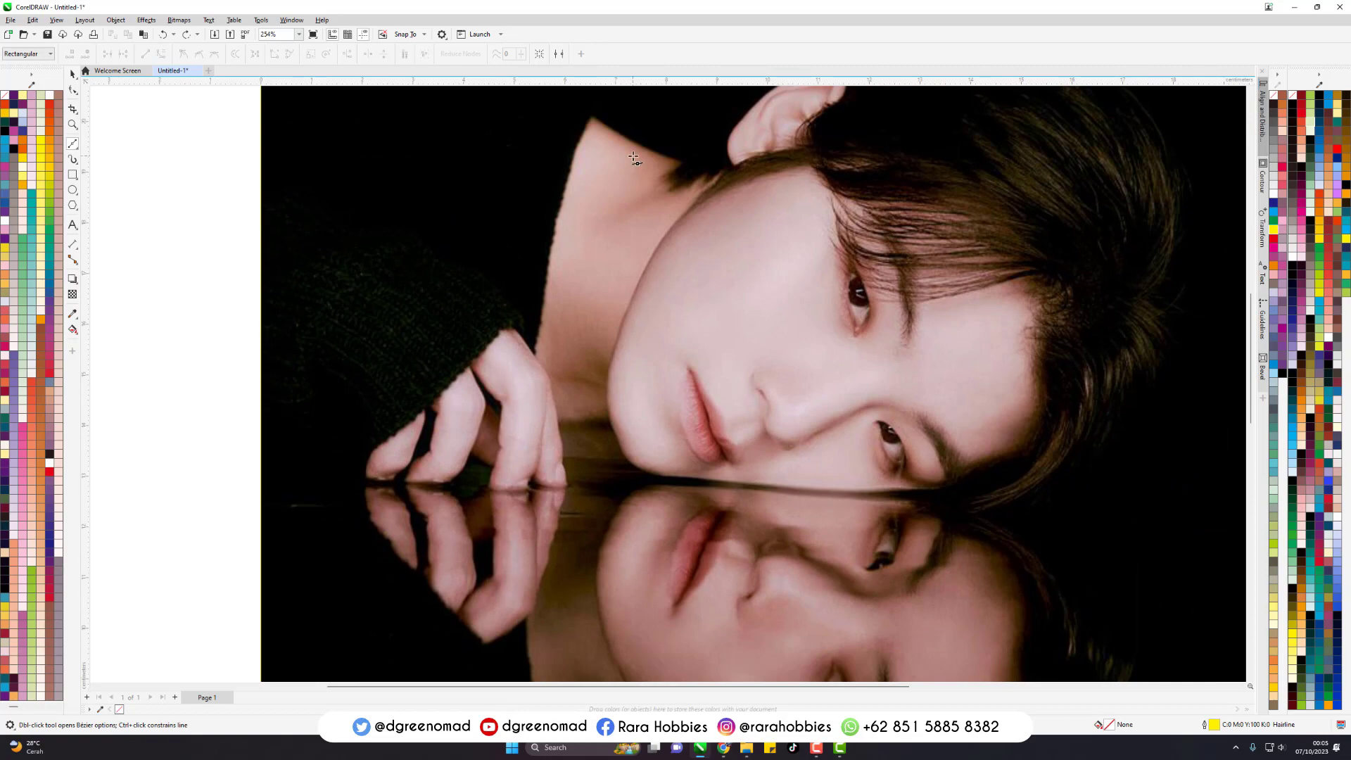
scroll(634, 176, down, 4)
scroll(712, 194, up, 3)
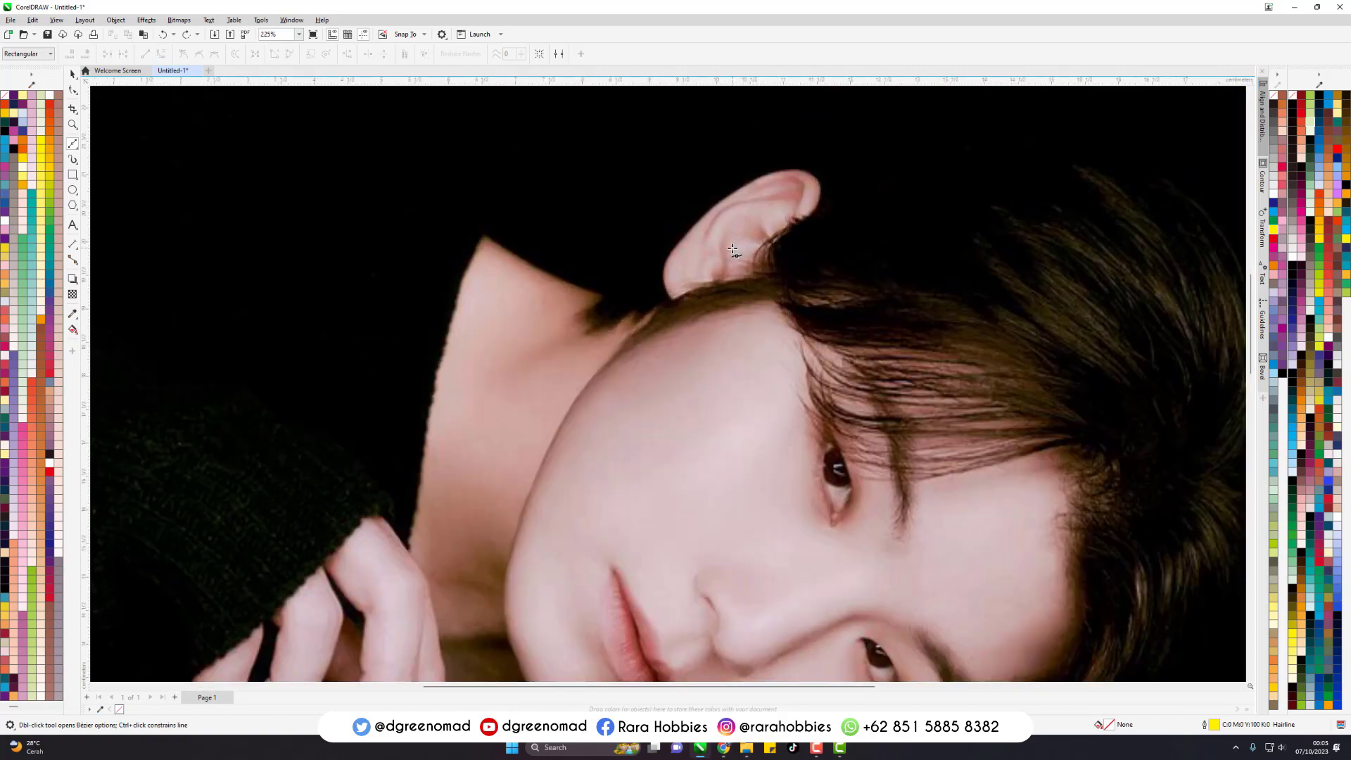
scroll(658, 196, up, 2)
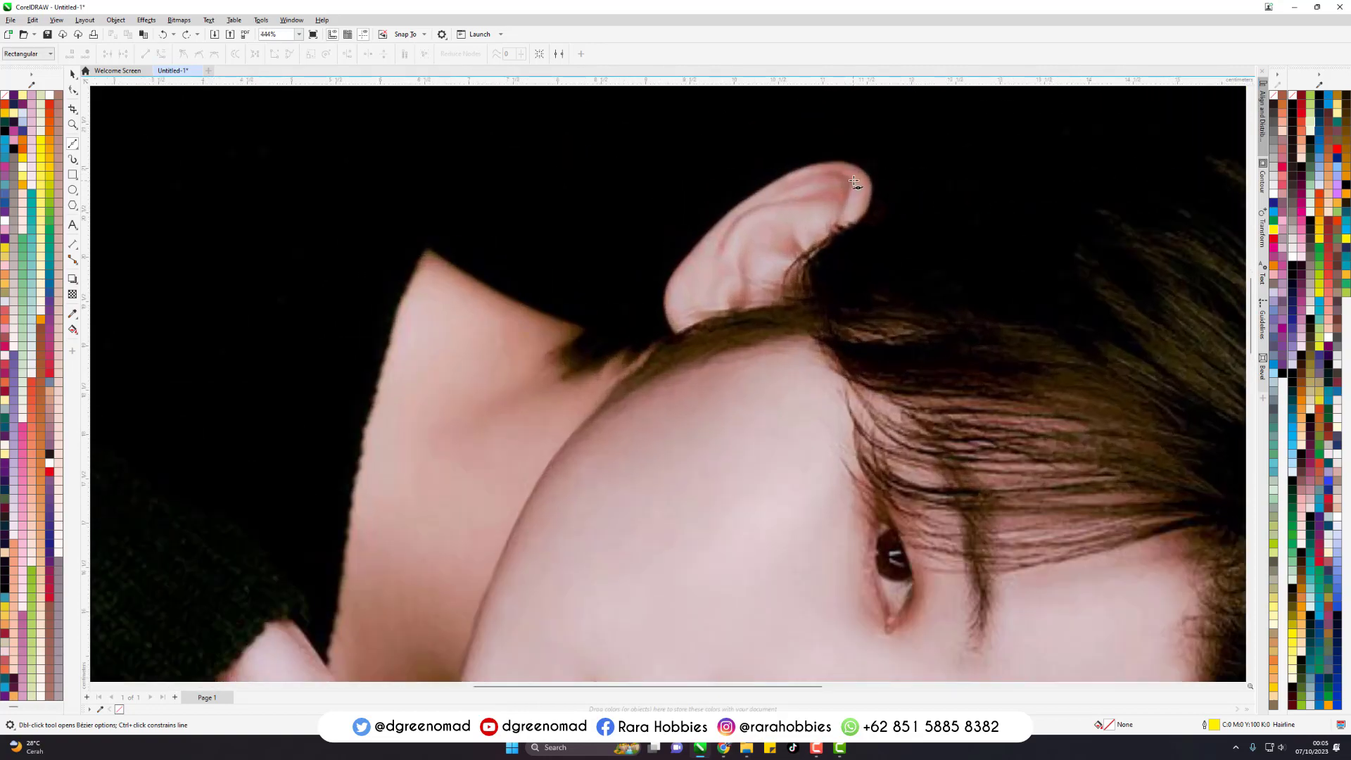
scroll(854, 182, up, 4)
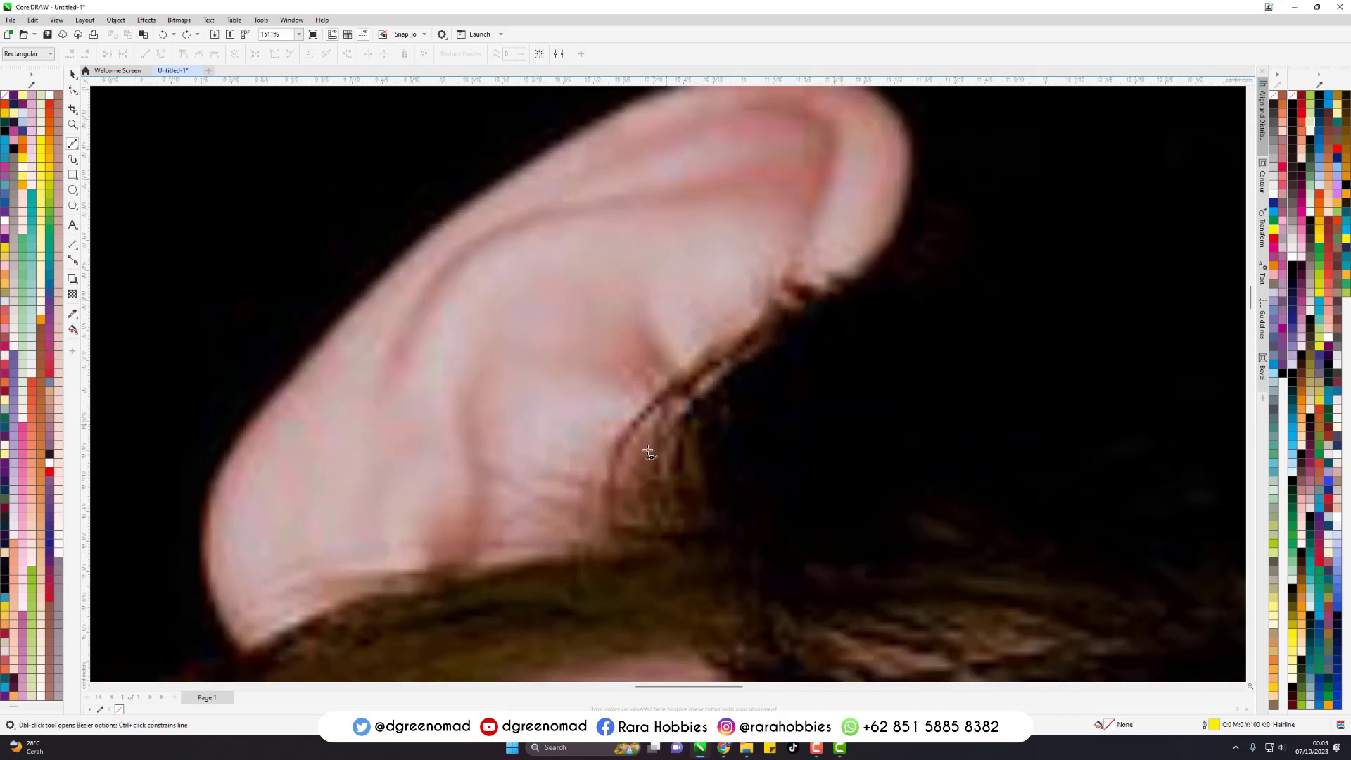
scroll(651, 468, up, 2)
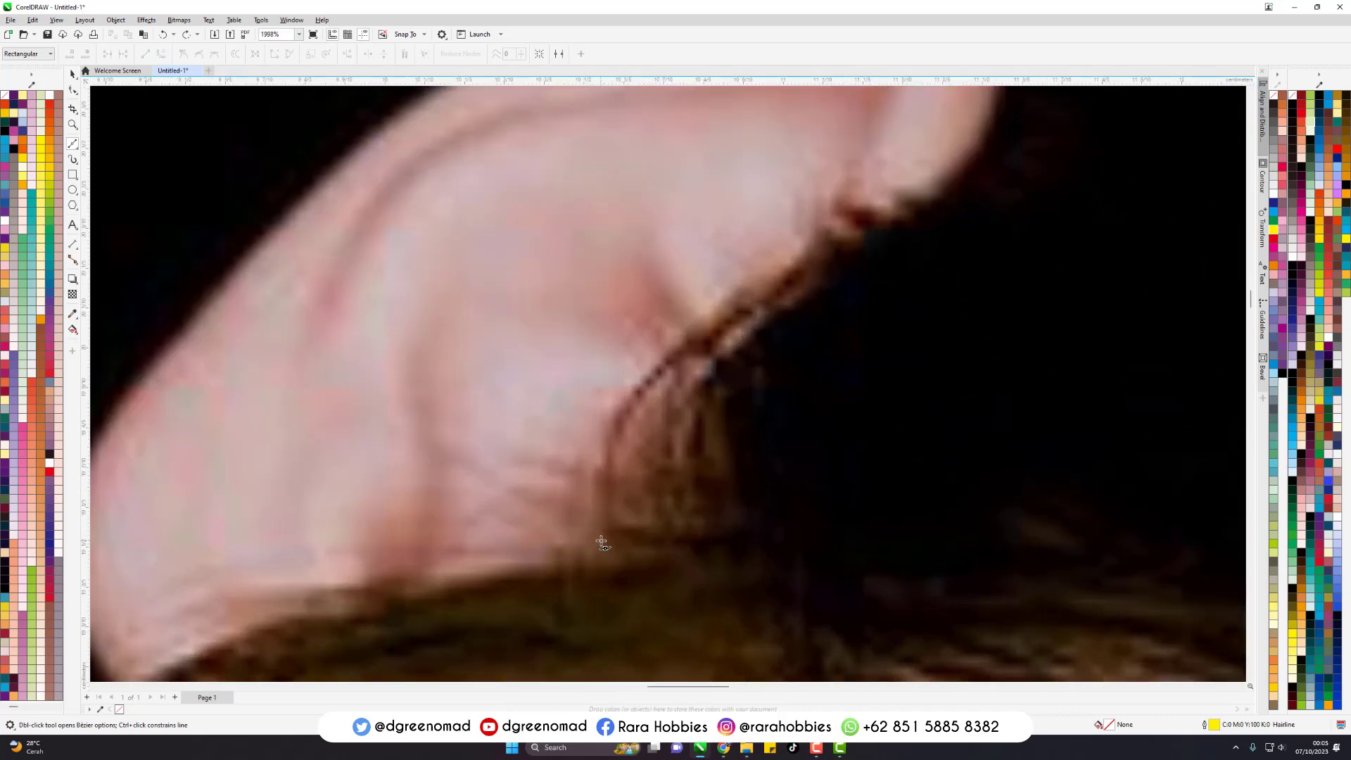
scroll(602, 542, down, 1)
click(601, 540)
drag(710, 350, 855, 266)
scroll(880, 584, down, 3)
scroll(902, 243, up, 2)
drag(927, 331, 939, 280)
key(ctrl+z)
scroll(710, 152, down, 3)
key(ctrl+z)
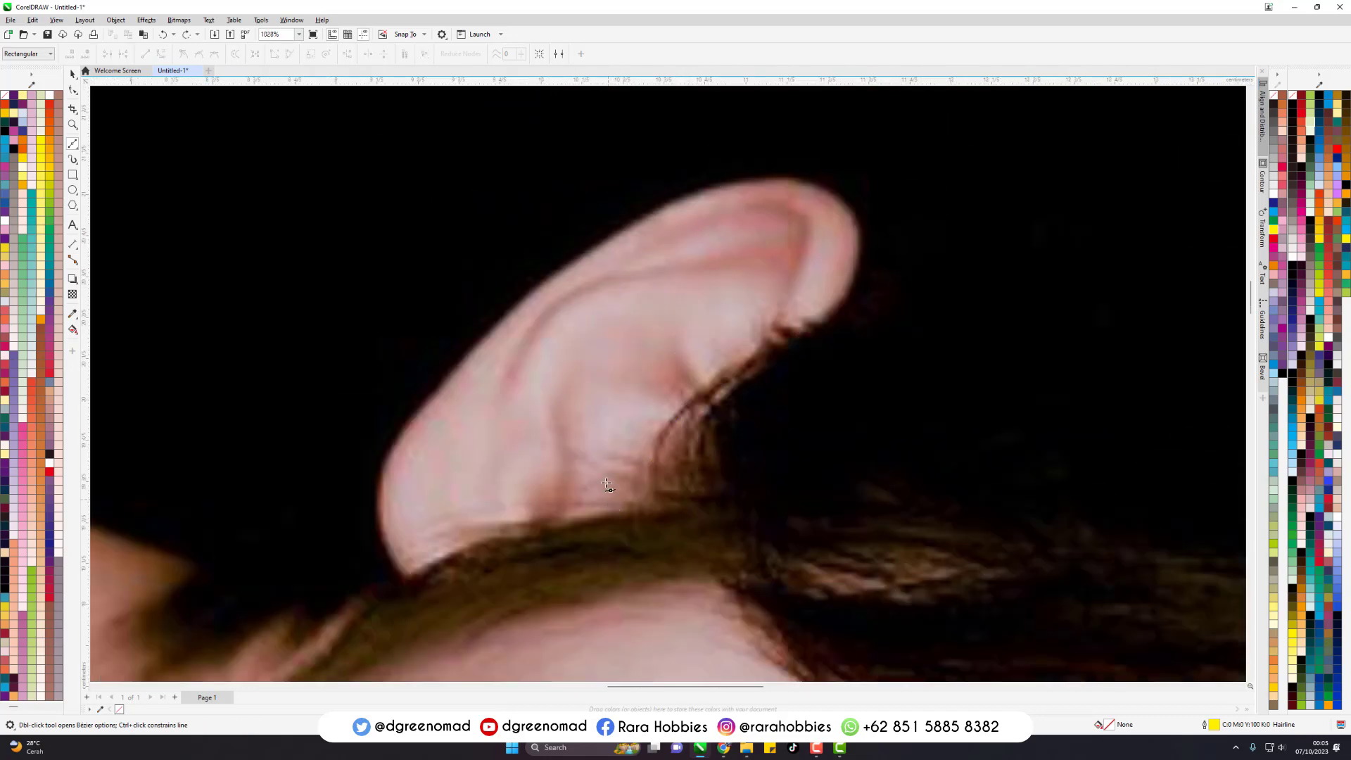
scroll(607, 485, up, 3)
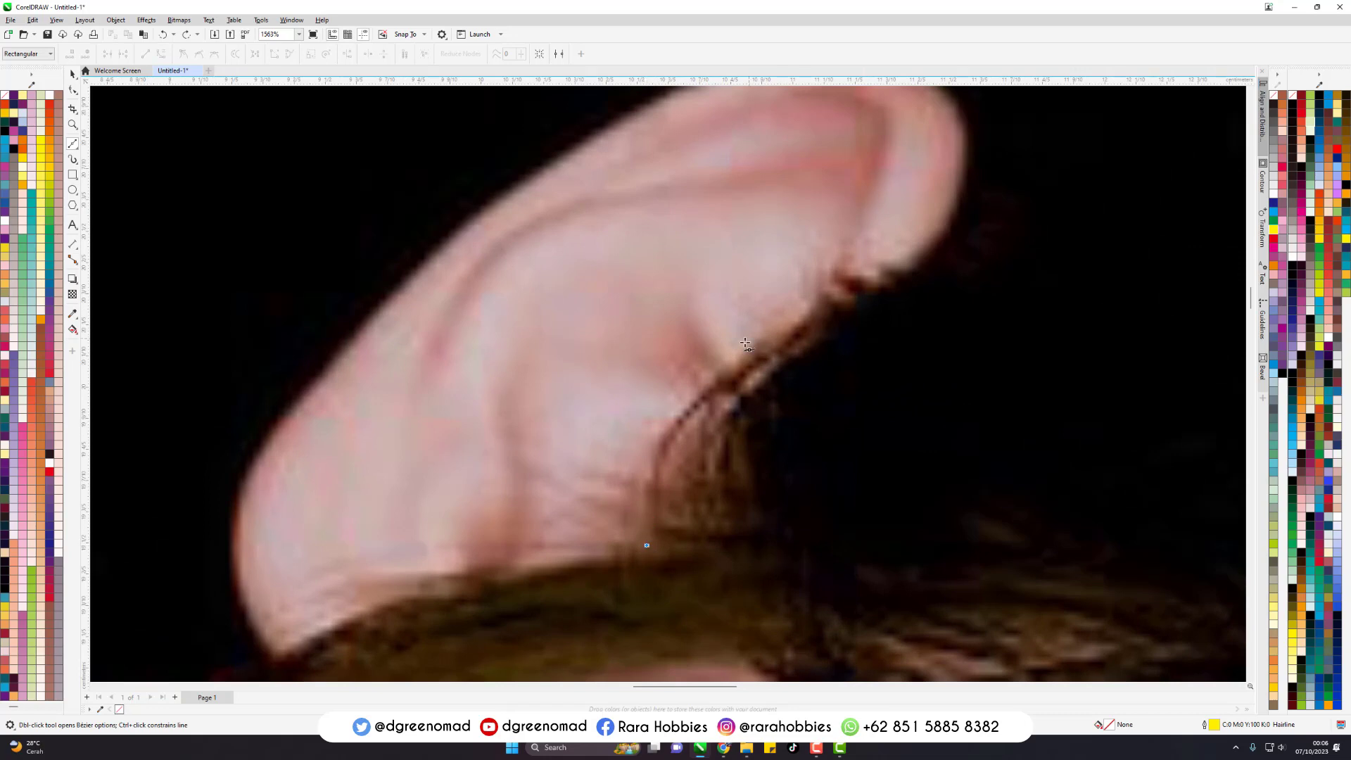
drag(738, 369, 808, 328)
key(ctrl+z)
- Start a Bezier curve where the ear's front edge meets the hair and trace that edge to the small strands, ending on a cusp
click(652, 556)
drag(804, 323, 1025, 207)
drag(800, 295, 776, 289)
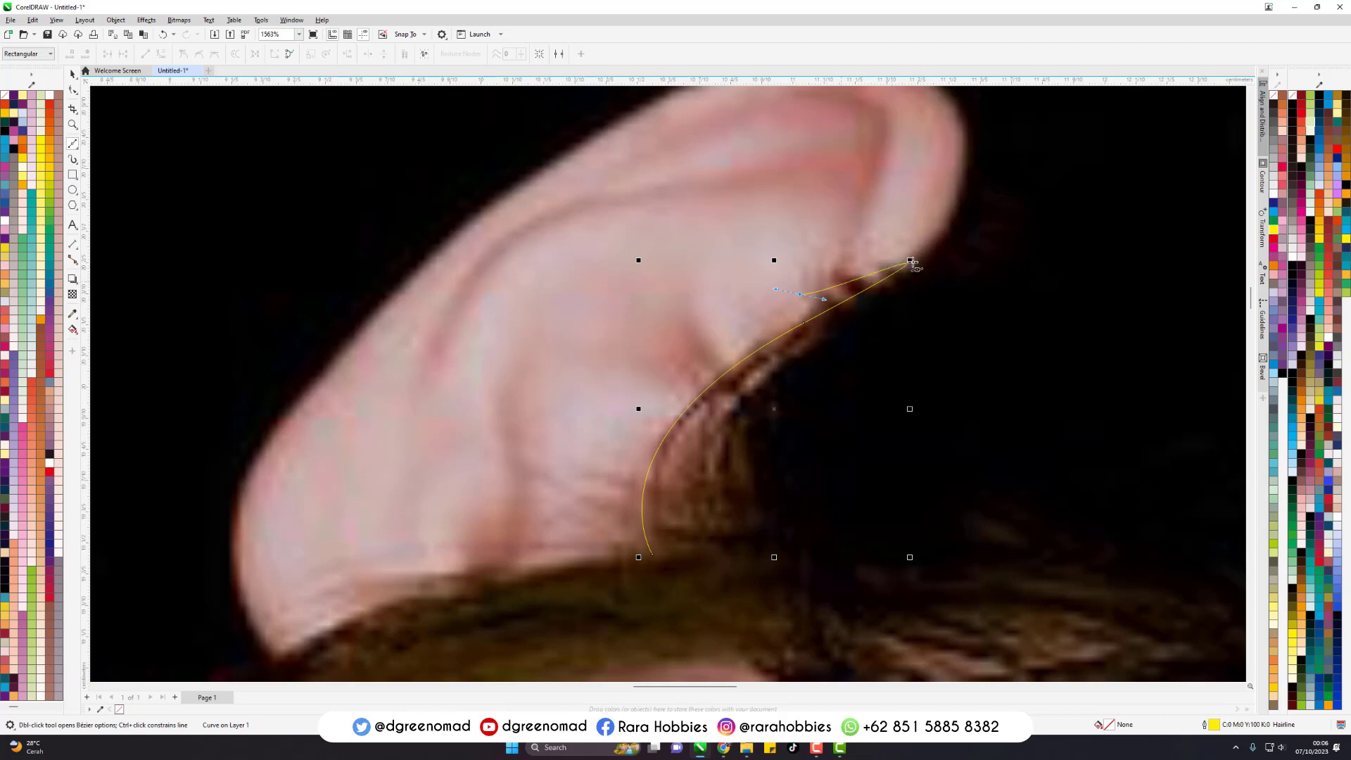
key(ctrl+z)
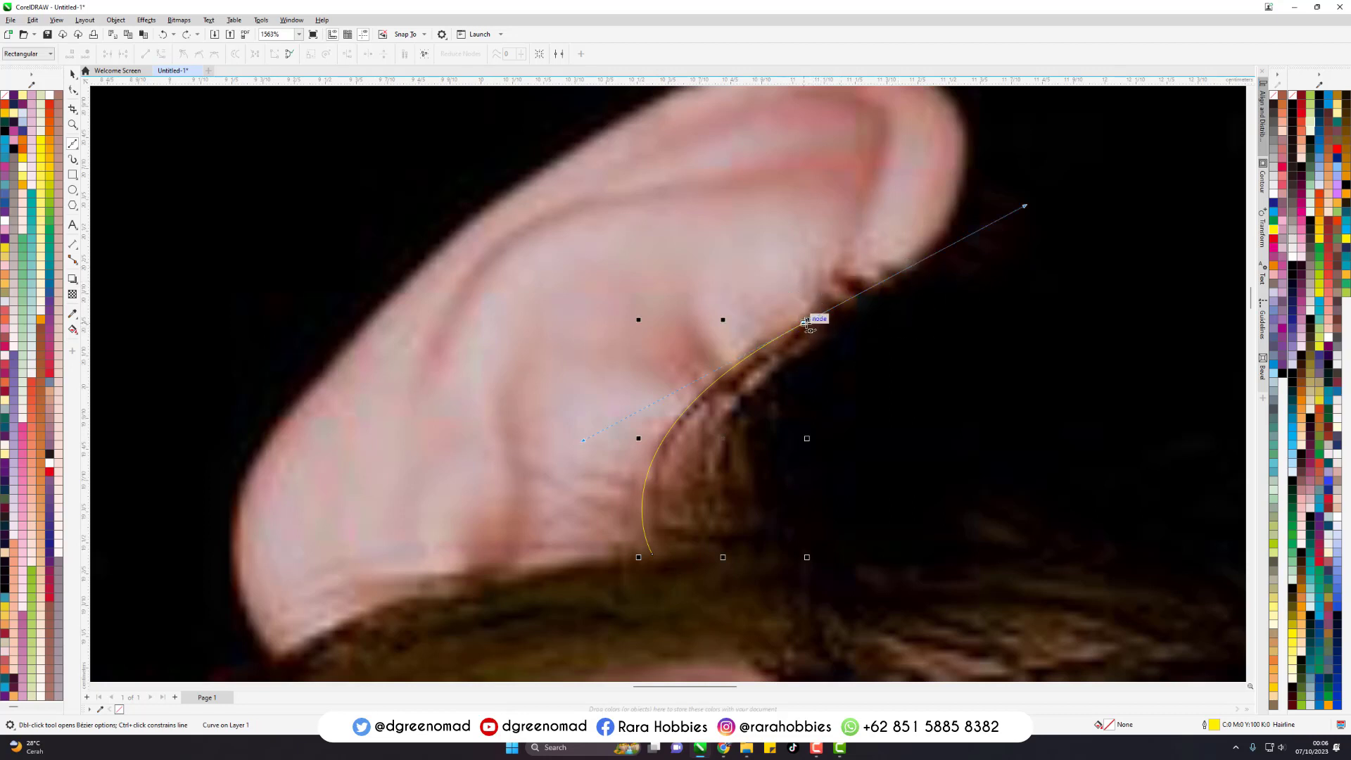
click(806, 323)
- Trace the thin hair strands overlapping the ear's front edge as a zigzag of narrow, pointed curves
scroll(827, 295, up, 2)
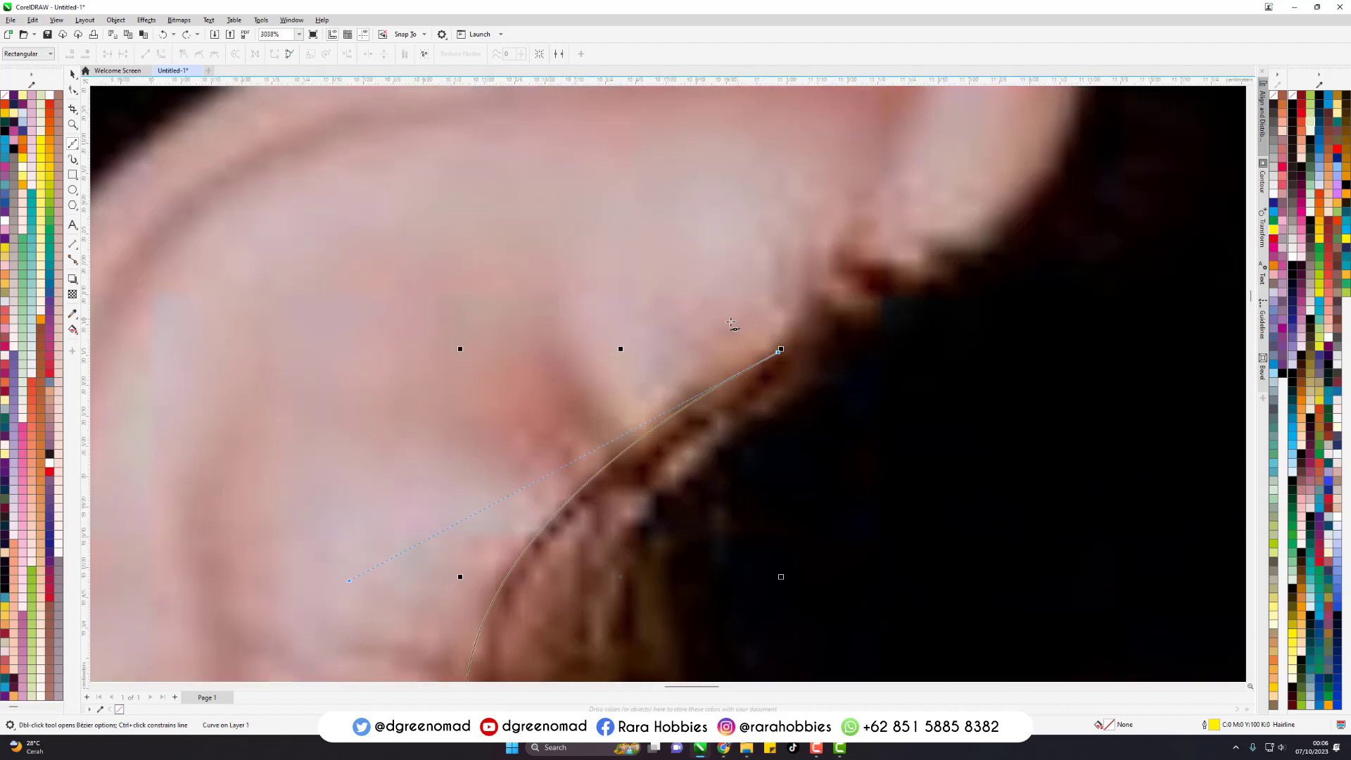
drag(735, 320, 681, 334)
click(648, 351)
drag(778, 306, 709, 306)
click(845, 325)
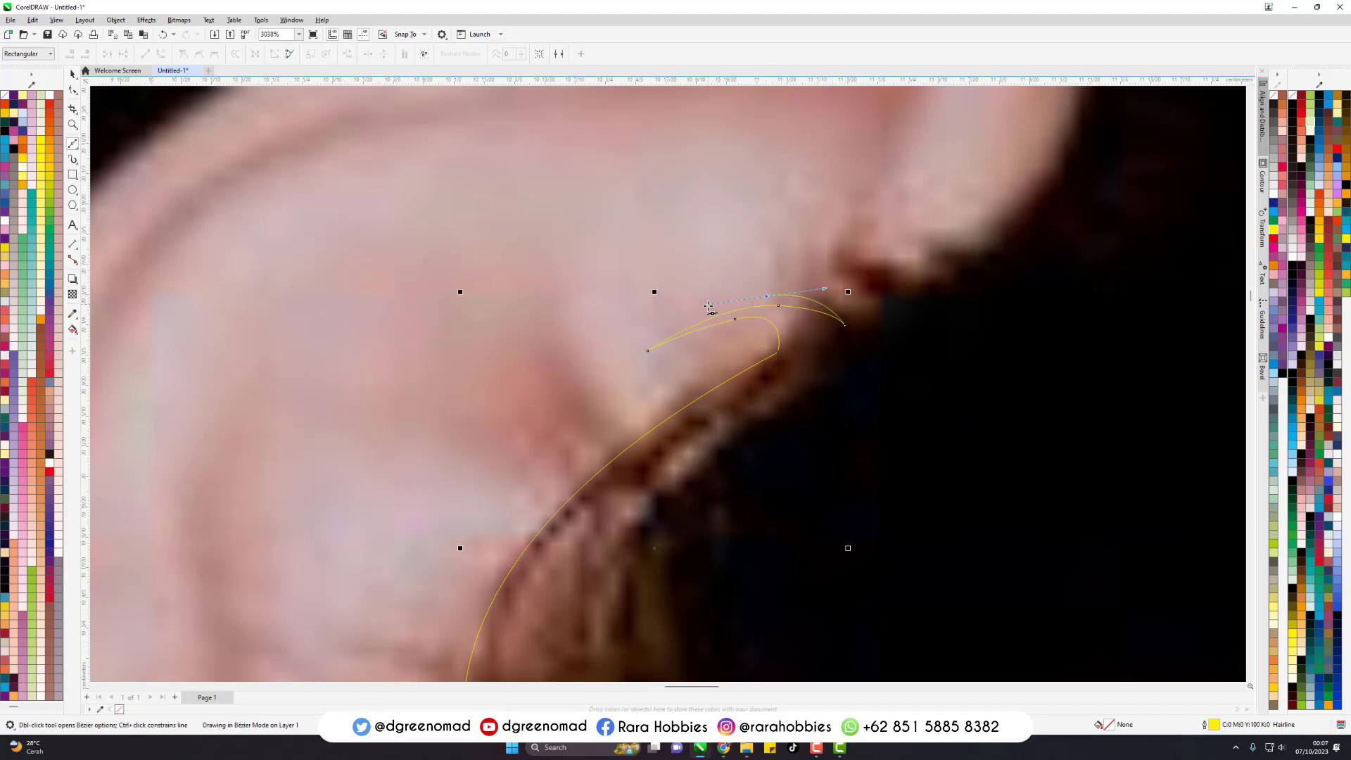
click(653, 329)
mouse_move(816, 282)
mouse_down()
mouse_move(885, 301)
mouse_move(805, 259)
mouse_up()
click(886, 300)
click(752, 270)
drag(887, 266, 945, 254)
- Trace the ear's outer rim around its rounded tip and down to the point where the earlobe meets the hair
scroll(925, 461, down, 4)
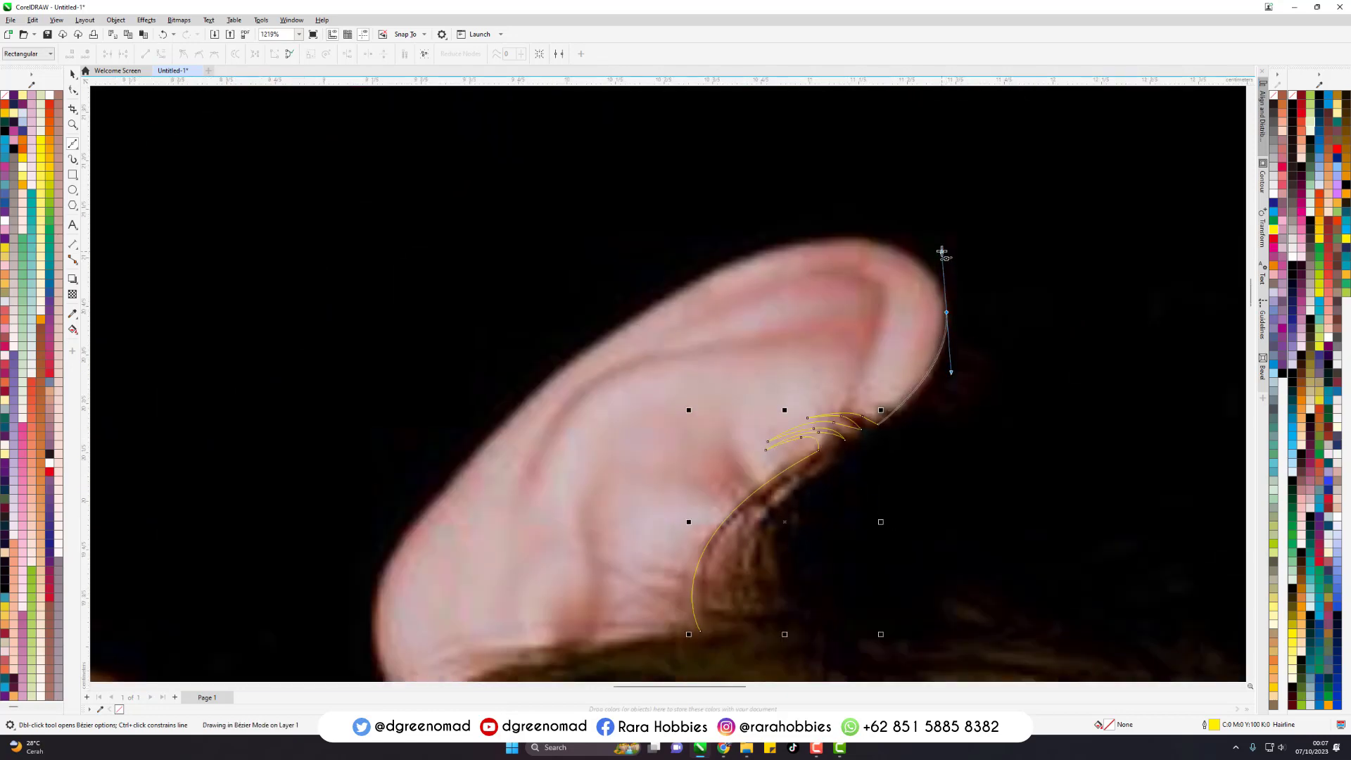
drag(719, 274, 590, 338)
scroll(590, 337, down, 7)
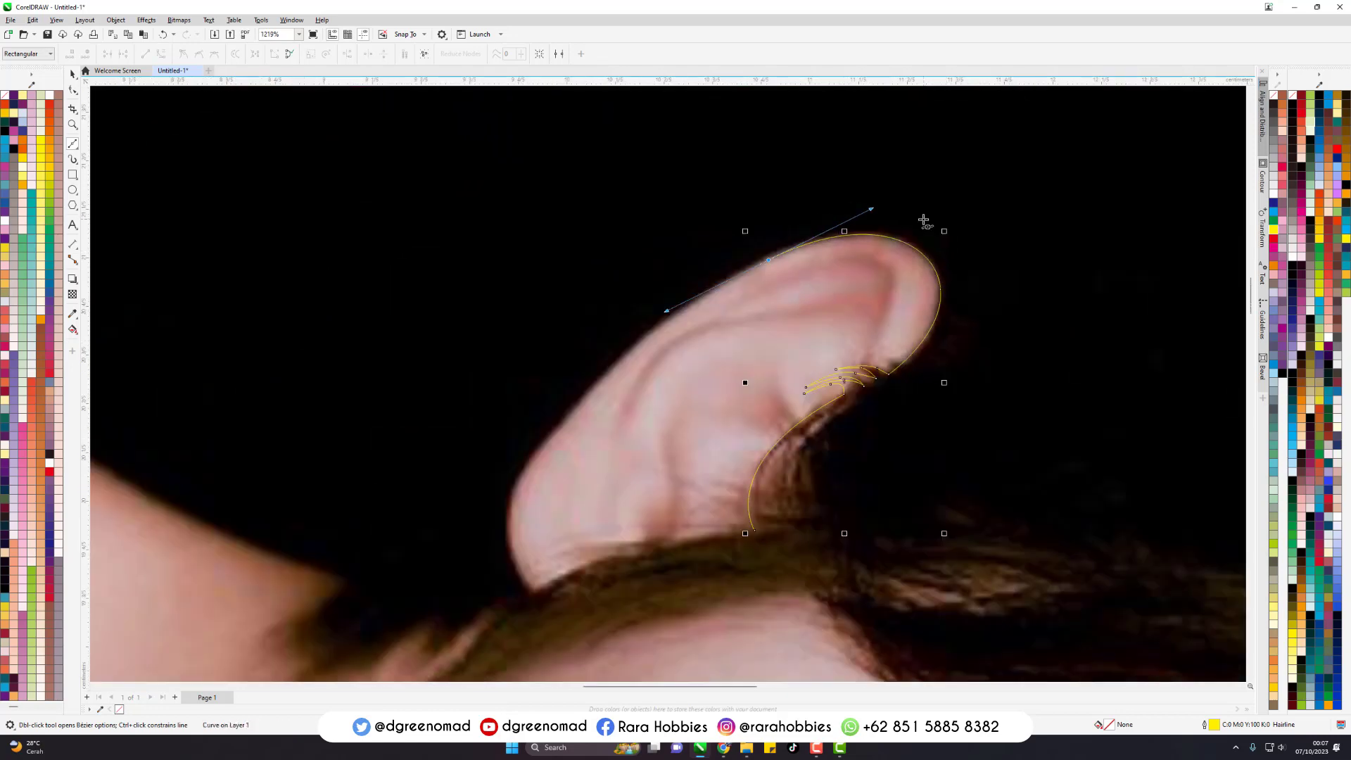
scroll(644, 255, up, 4)
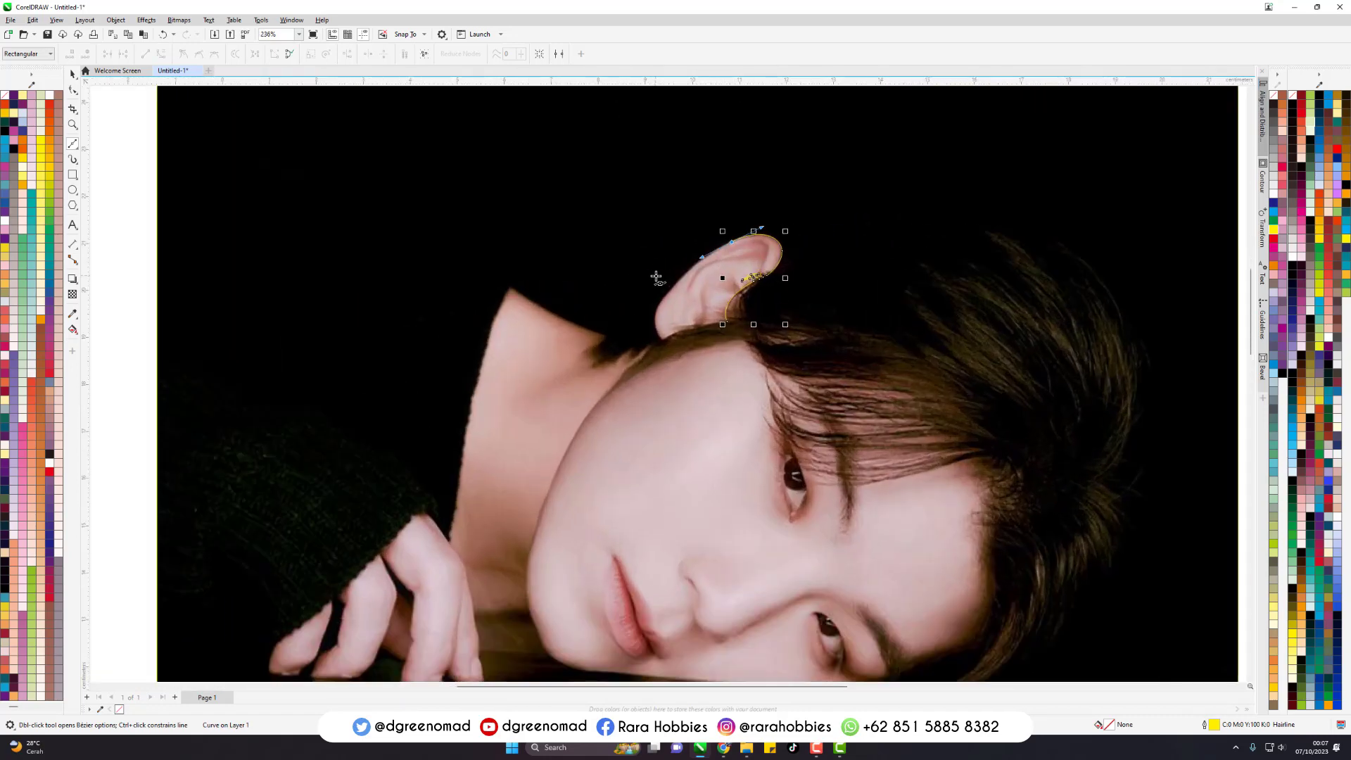
drag(667, 303, 637, 359)
click(666, 403)
- Trace the hairline under the ear as thin, overlapping strand curves running back and forth towards the outline's starting node
scroll(737, 389, up, 4)
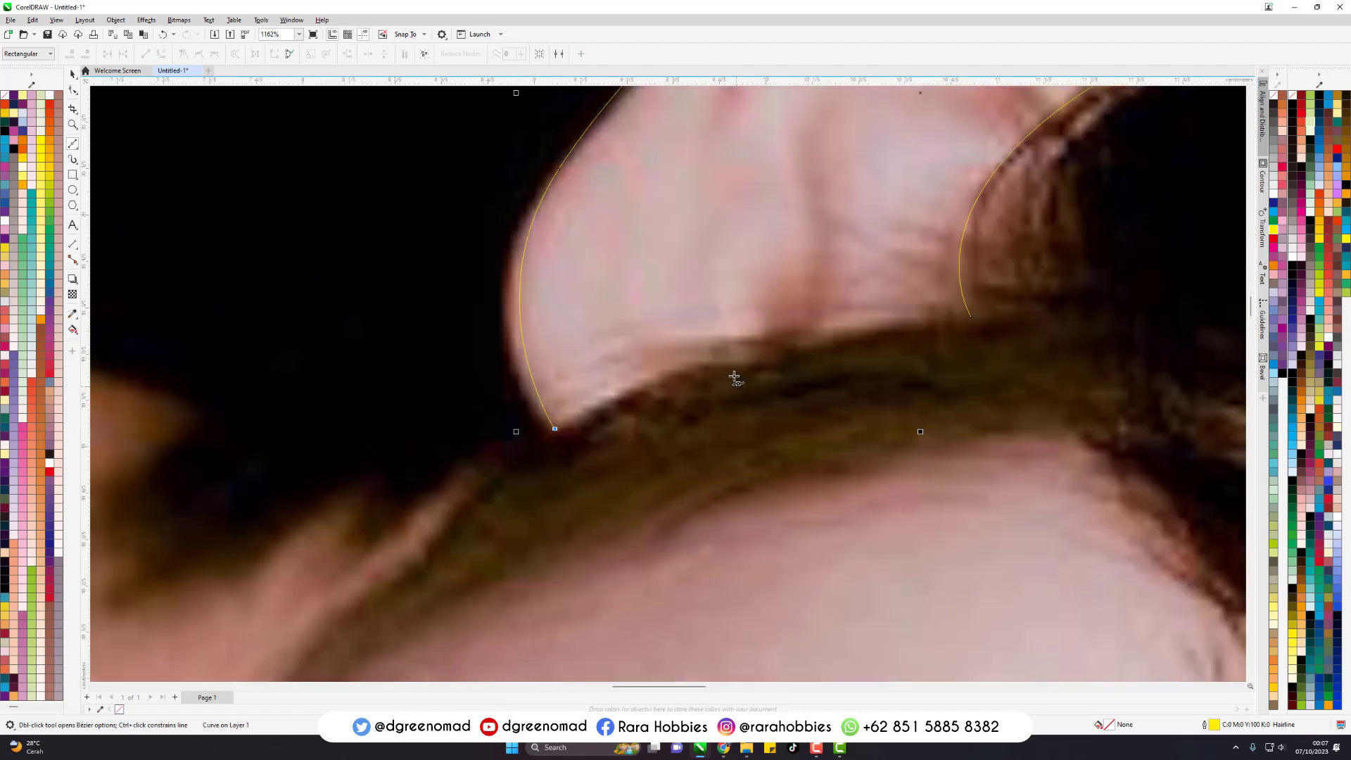
drag(741, 374, 788, 365)
drag(925, 322, 594, 396)
click(573, 408)
drag(772, 337, 919, 311)
scroll(993, 315, up, 4)
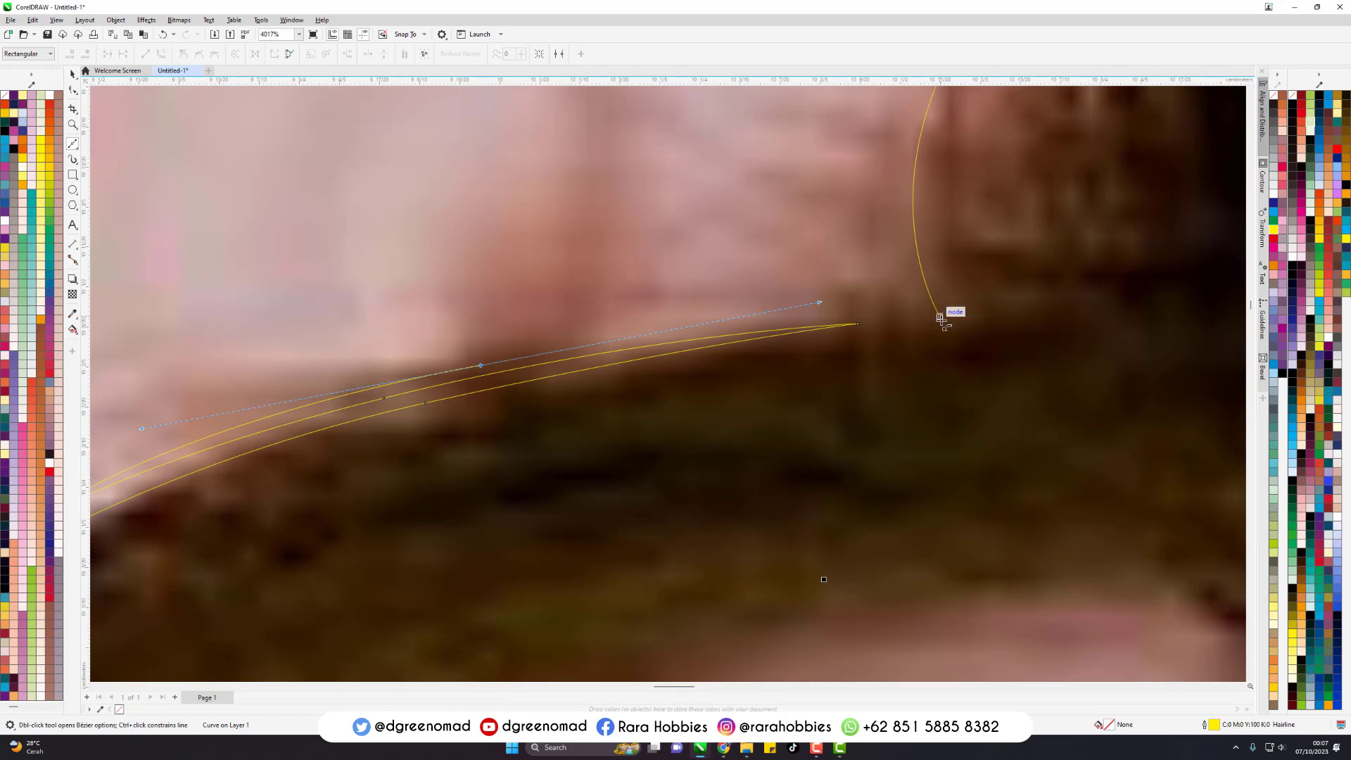
- Try closing the ear outline at its starting node with a crimson fill, and undo these changes
drag(941, 318, 815, 323)
scroll(809, 320, down, 3)
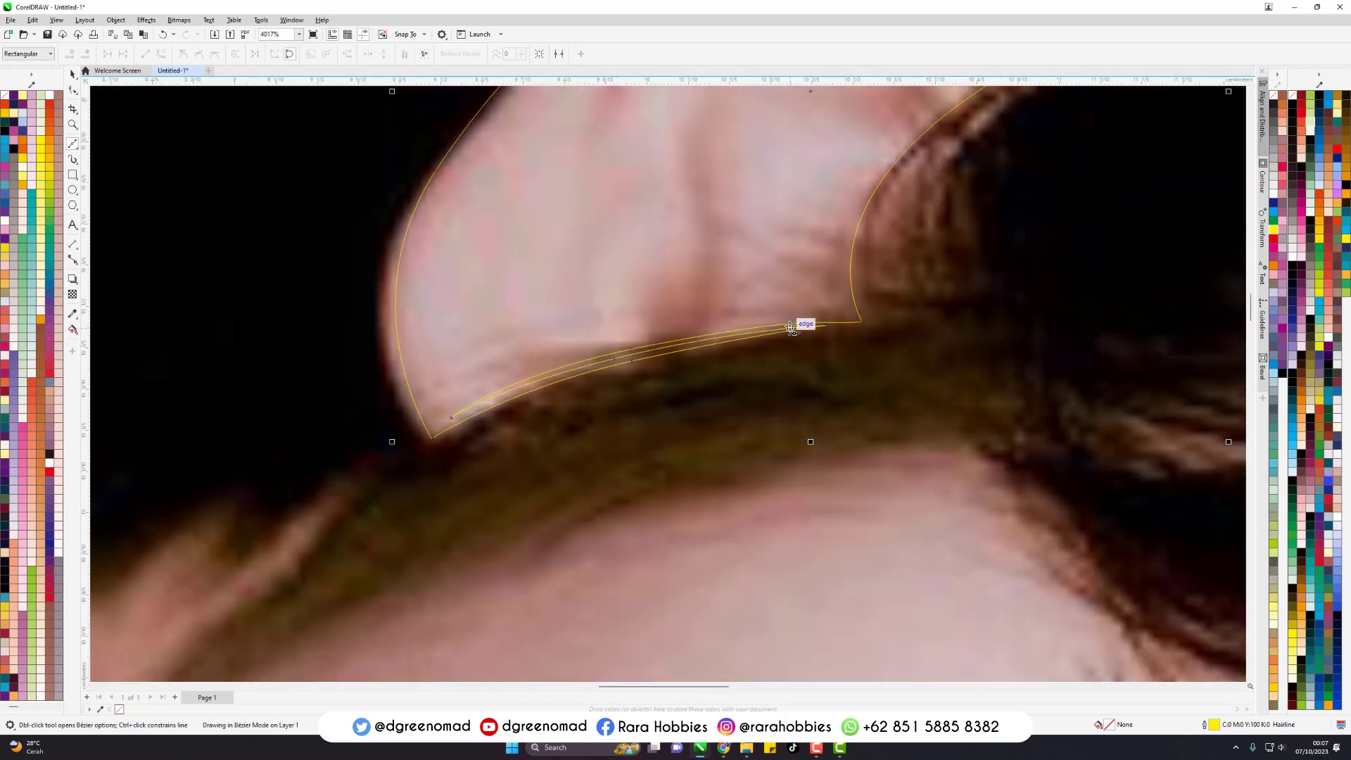
key(space)
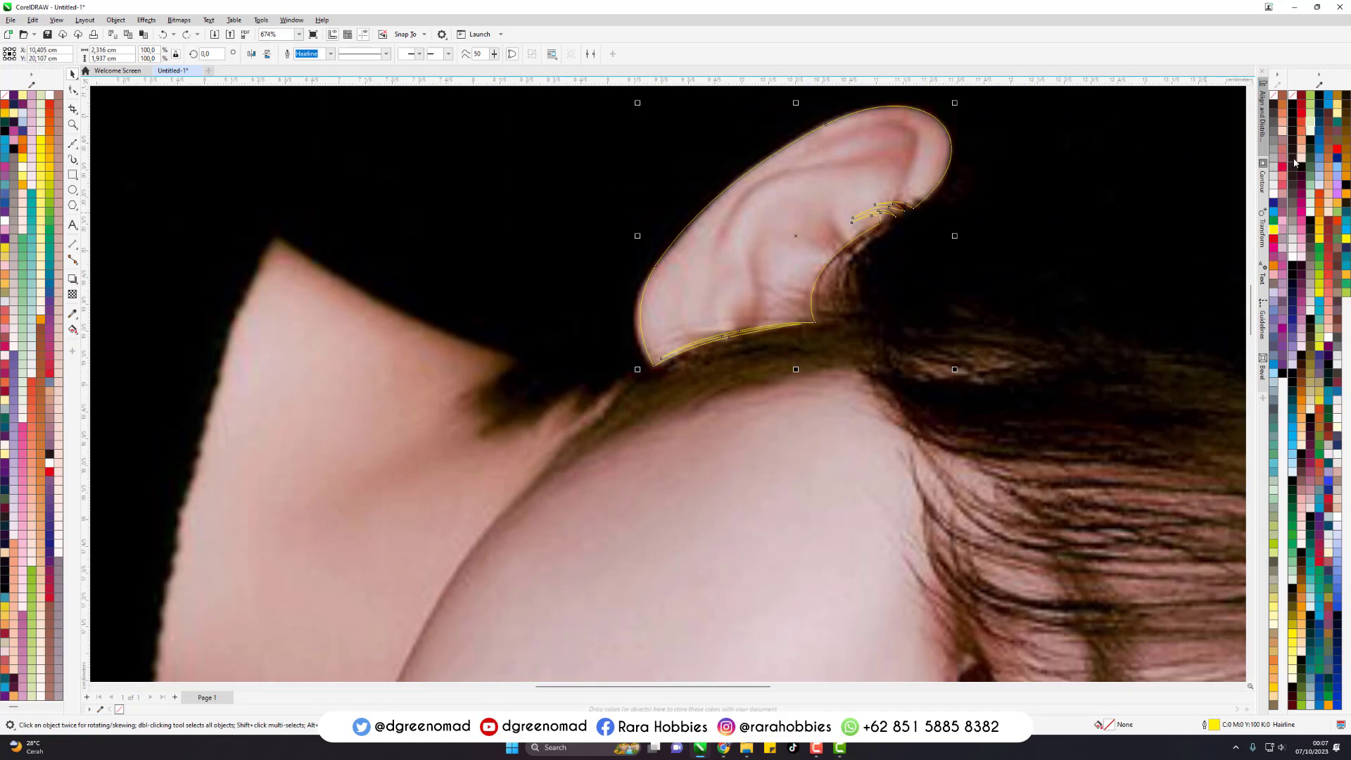
click(1284, 169)
key(ctrl+z)
key(ctrl+z)
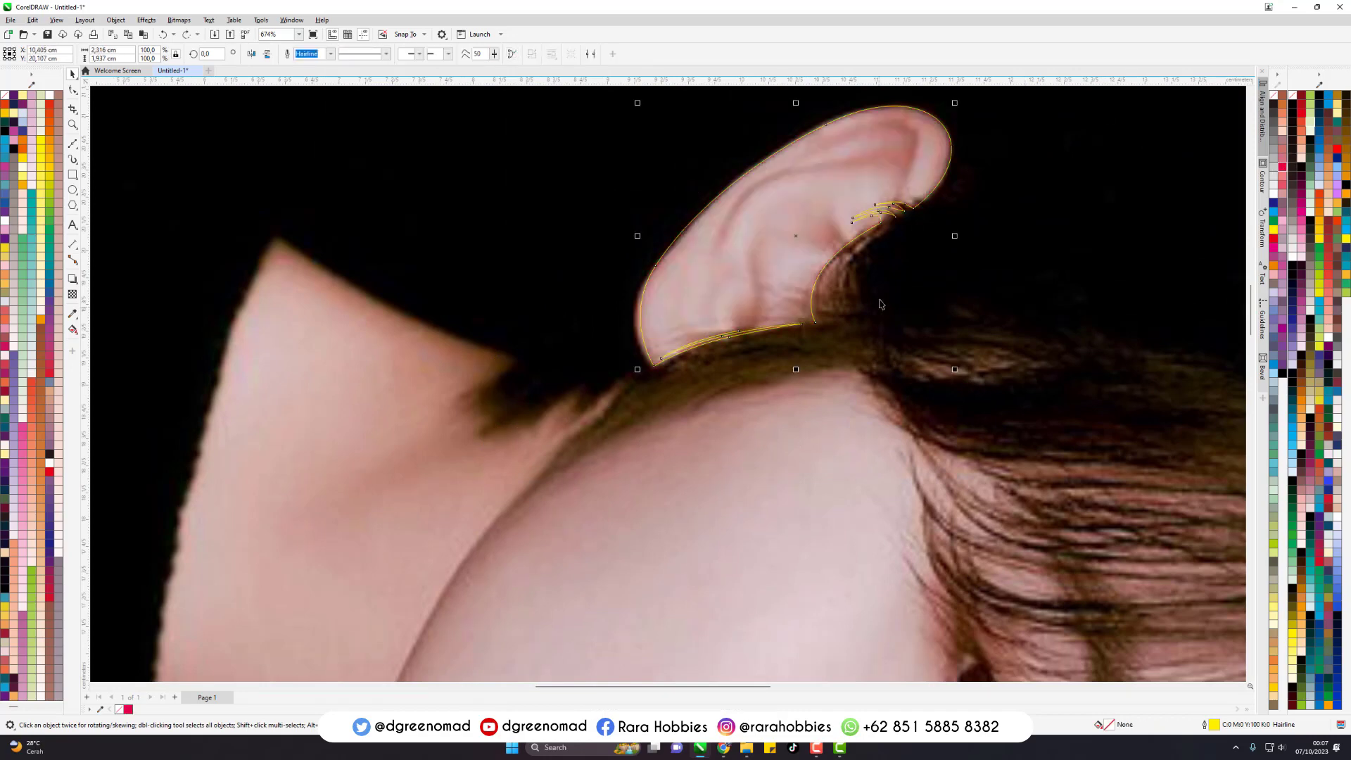
- Redraw the last strand curve along the ear's lower edge and extend it just past the outline's starting node
scroll(784, 373, up, 2)
scroll(858, 314, up, 1)
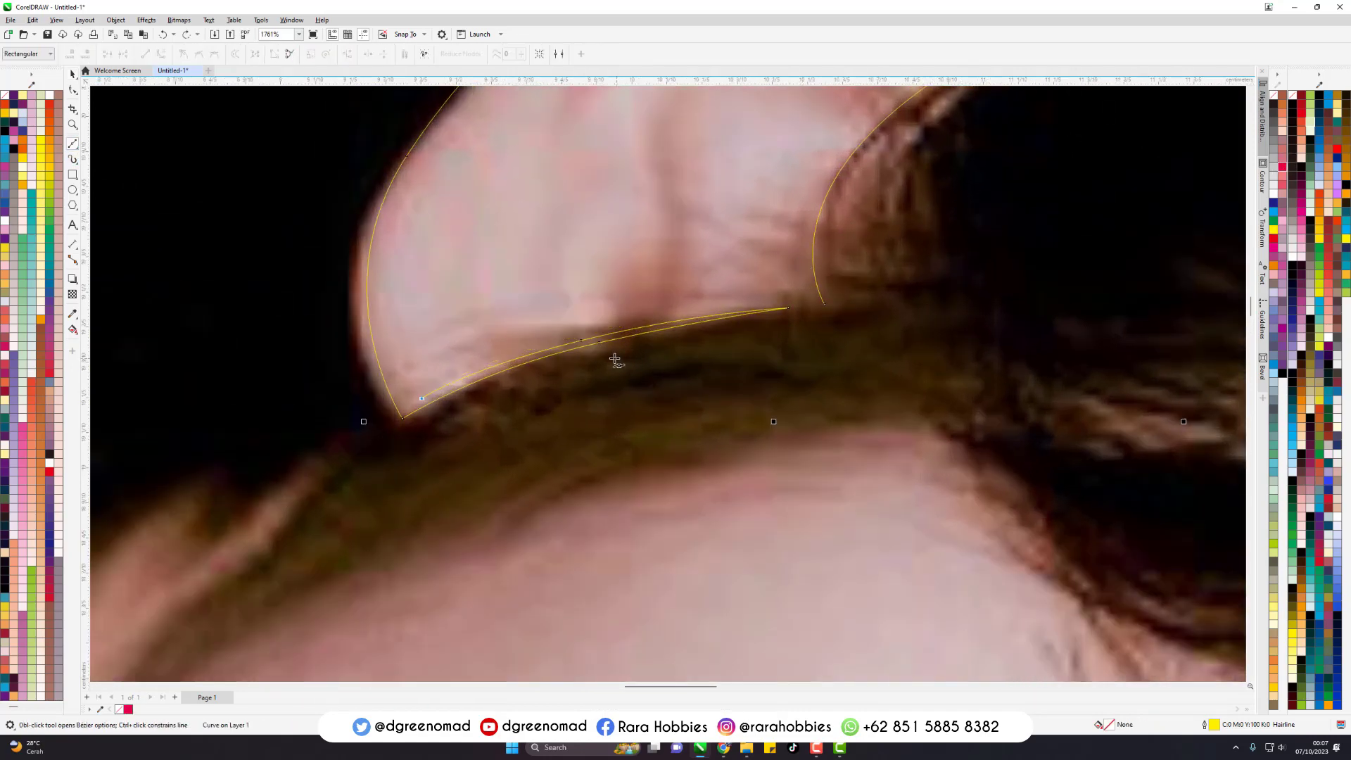
drag(623, 324, 770, 301)
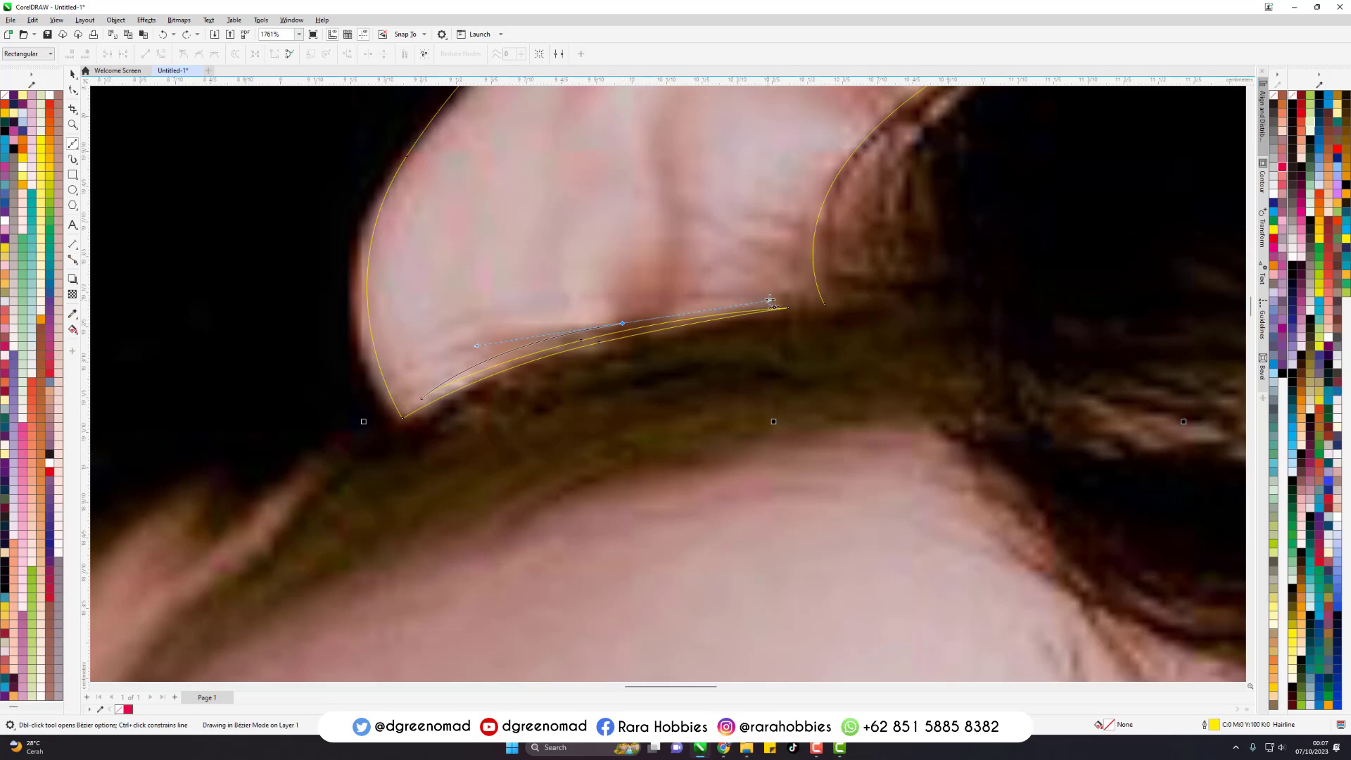
click(842, 301)
scroll(839, 301, up, 2)
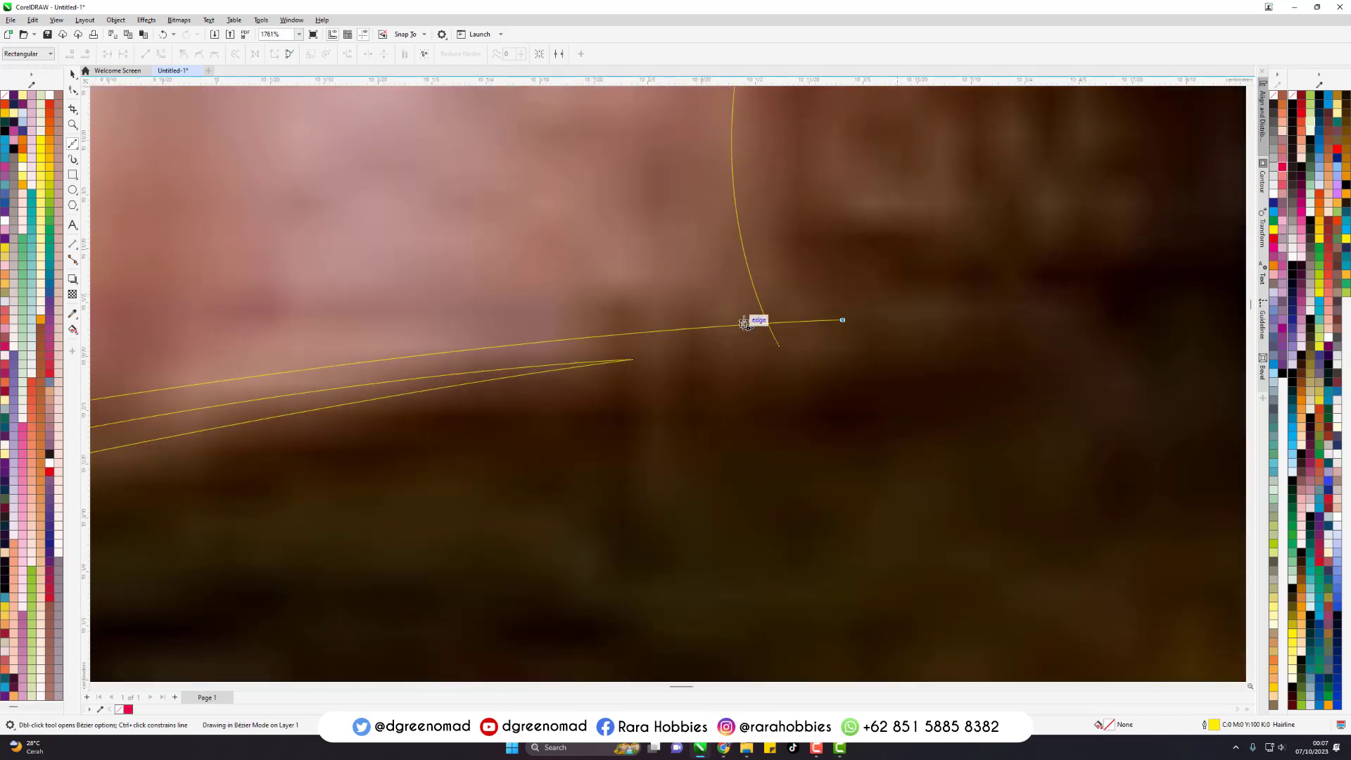
- Try a C:0 M:60 Y:40 K:20 fill on the ear outline, and undo it together with the last curve segment
key(space)
scroll(872, 389, down, 3)
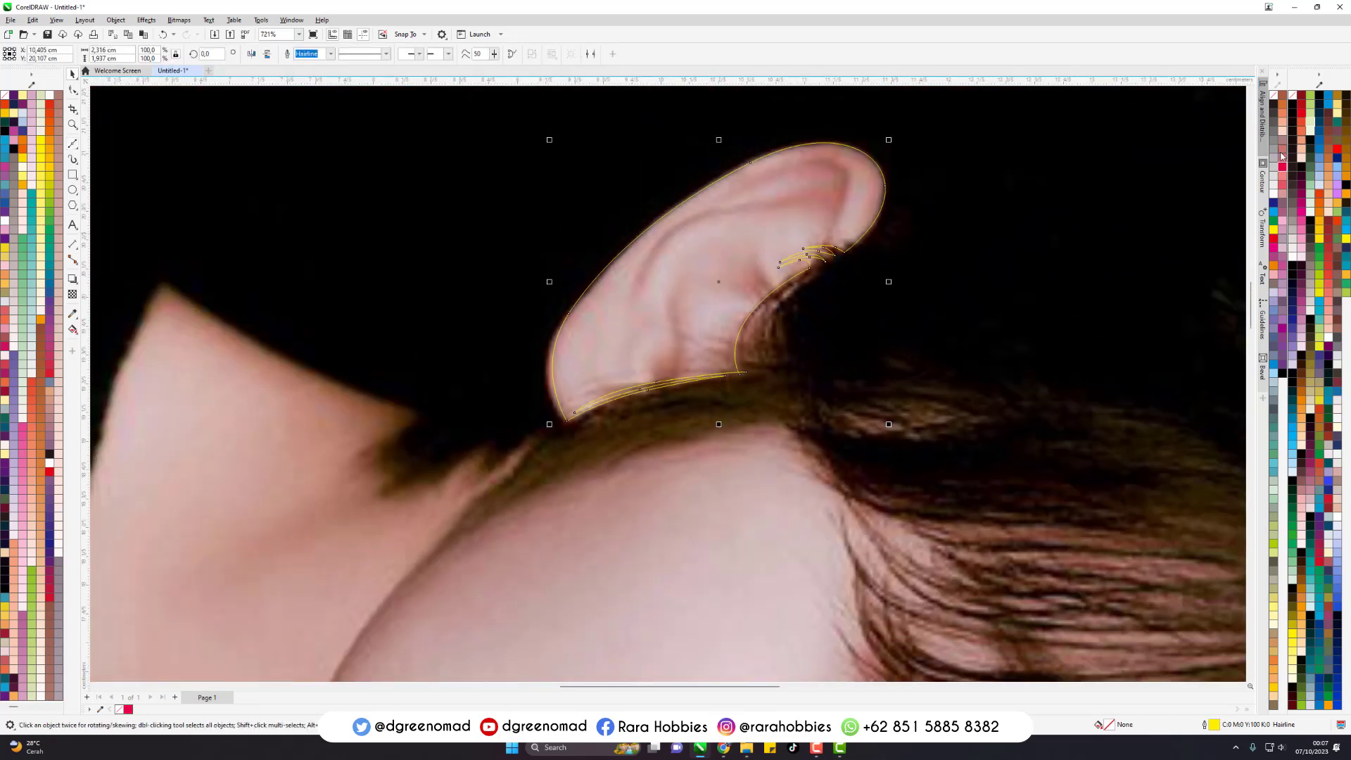
click(1282, 158)
key(space)
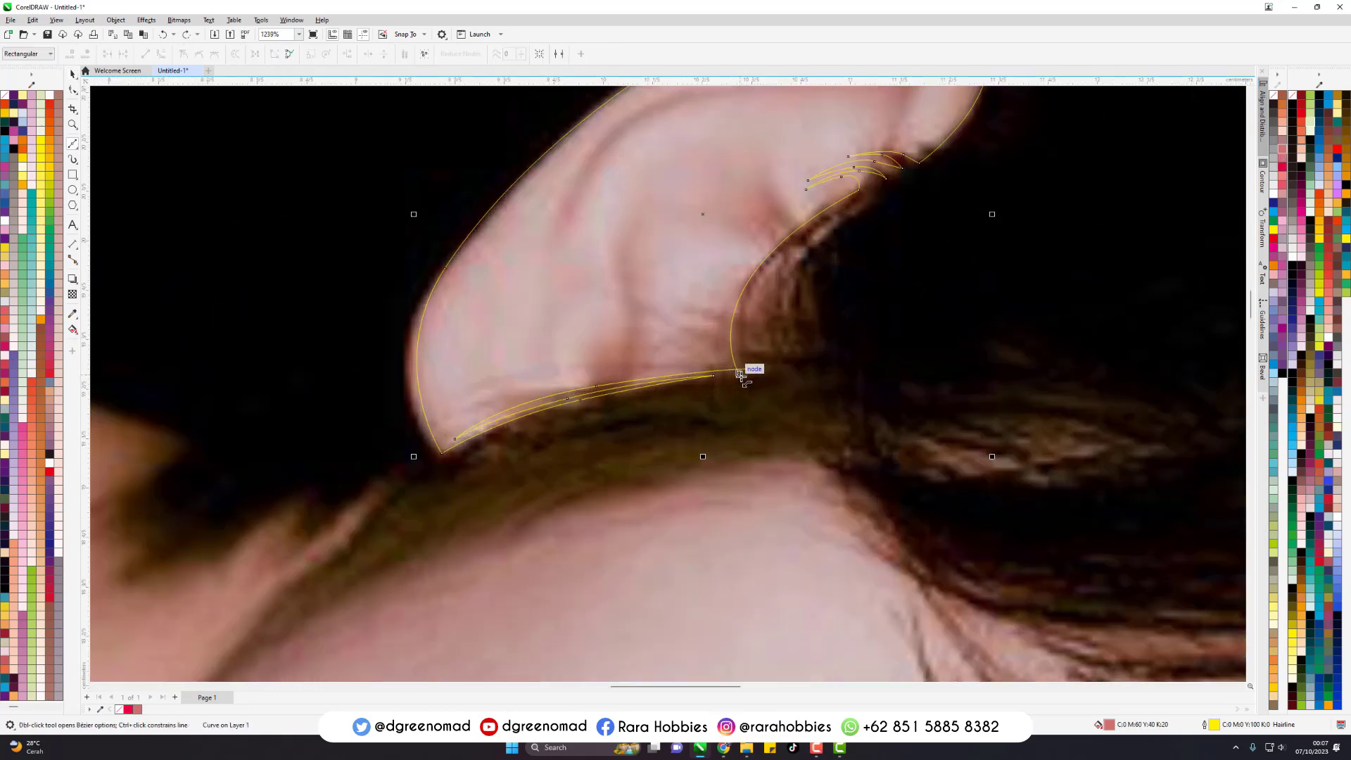
scroll(742, 377, up, 3)
key(ctrl+z)
key(ctrl+z)
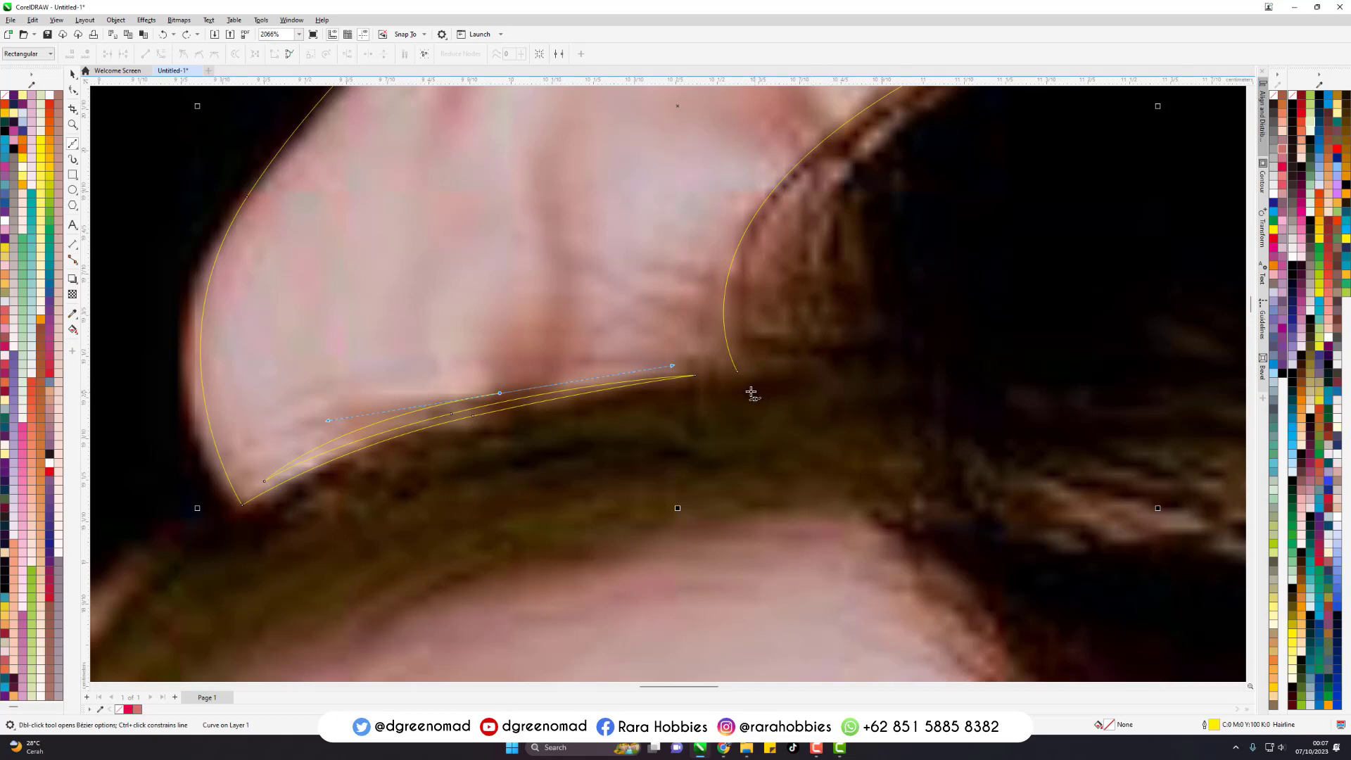
- Close the ear outline between its starting node and the strands' end, and deselect it
click(737, 374)
click(696, 375)
scroll(707, 381, down, 3)
scroll(604, 337, down, 3)
key(space)
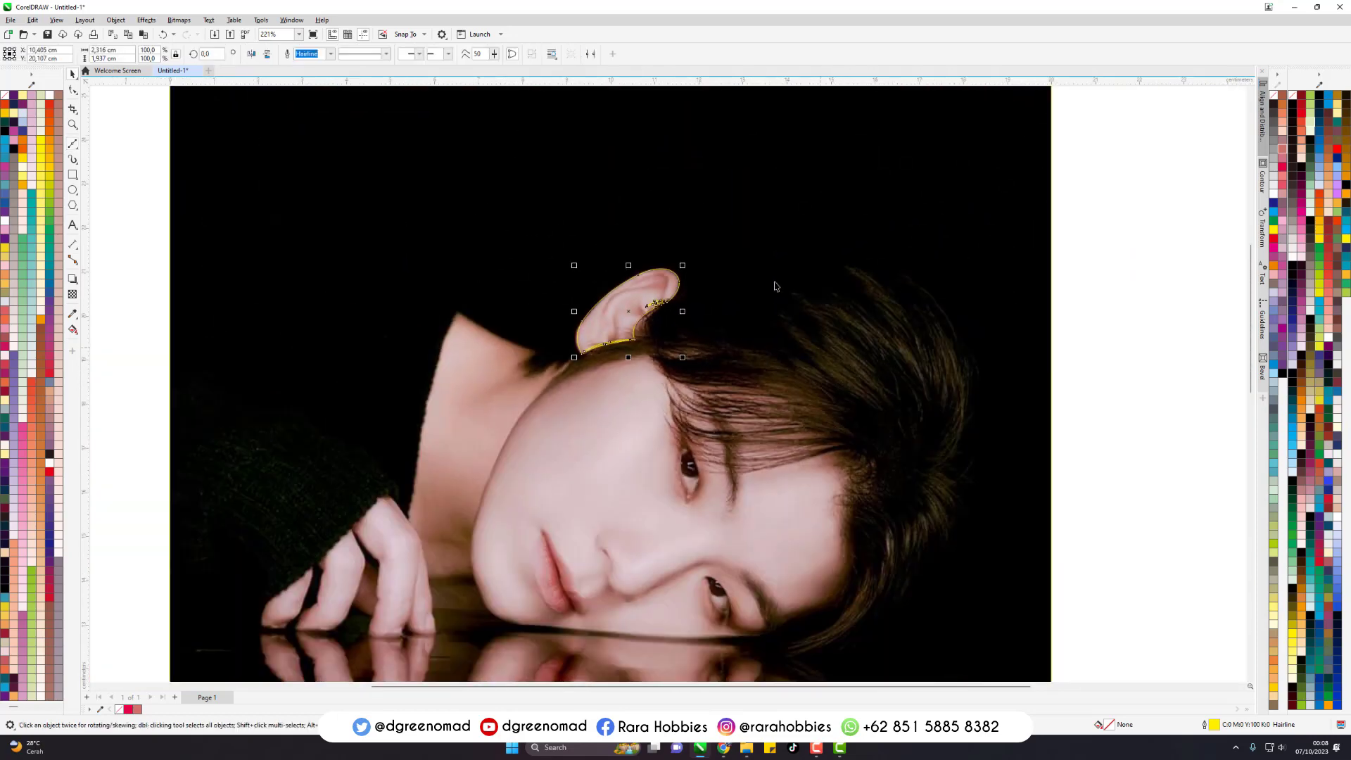
click(1116, 268)
- Start a new Bezier outline with a curve along the neck's upper edge, from the hair below the ear to the collar peak
scroll(795, 239, down, 3)
scroll(738, 374, up, 4)
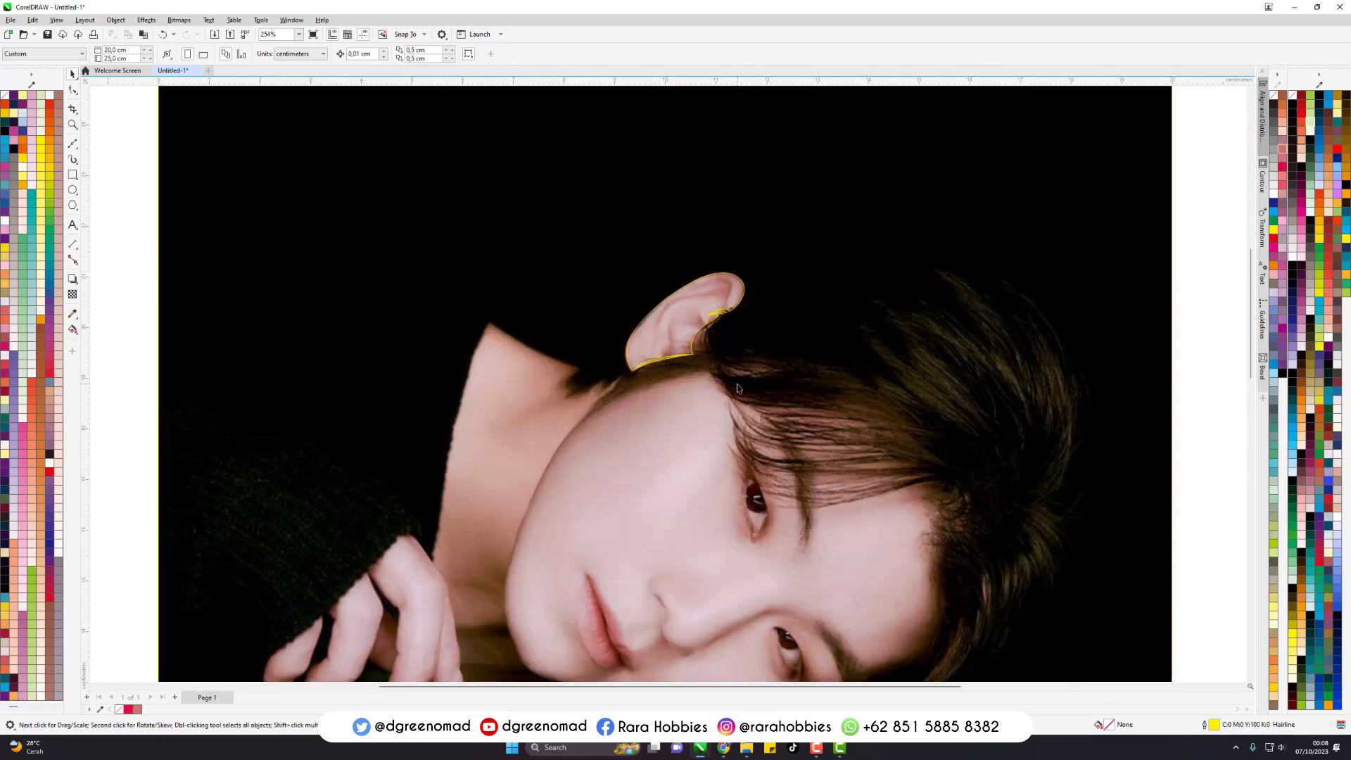
scroll(616, 336, up, 3)
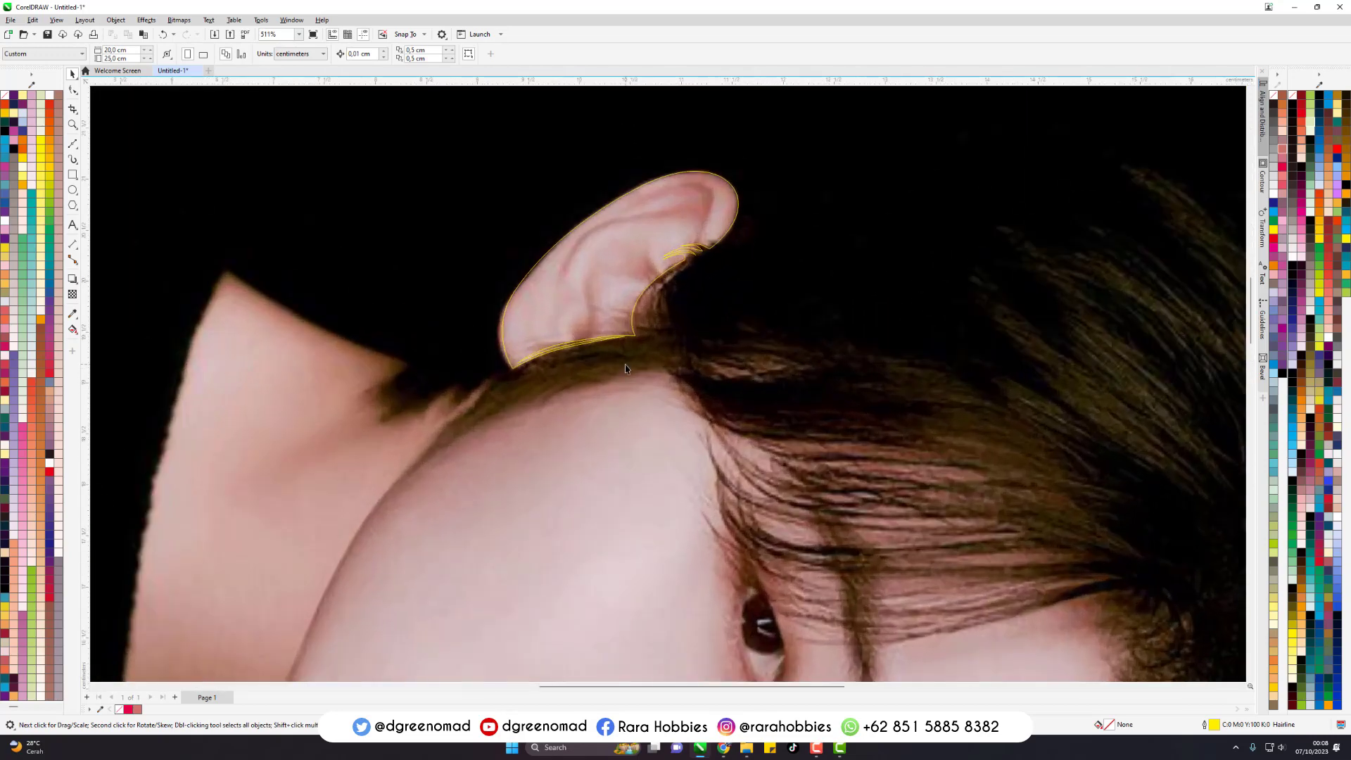
key(space)
scroll(595, 336, down, 3)
scroll(428, 342, up, 4)
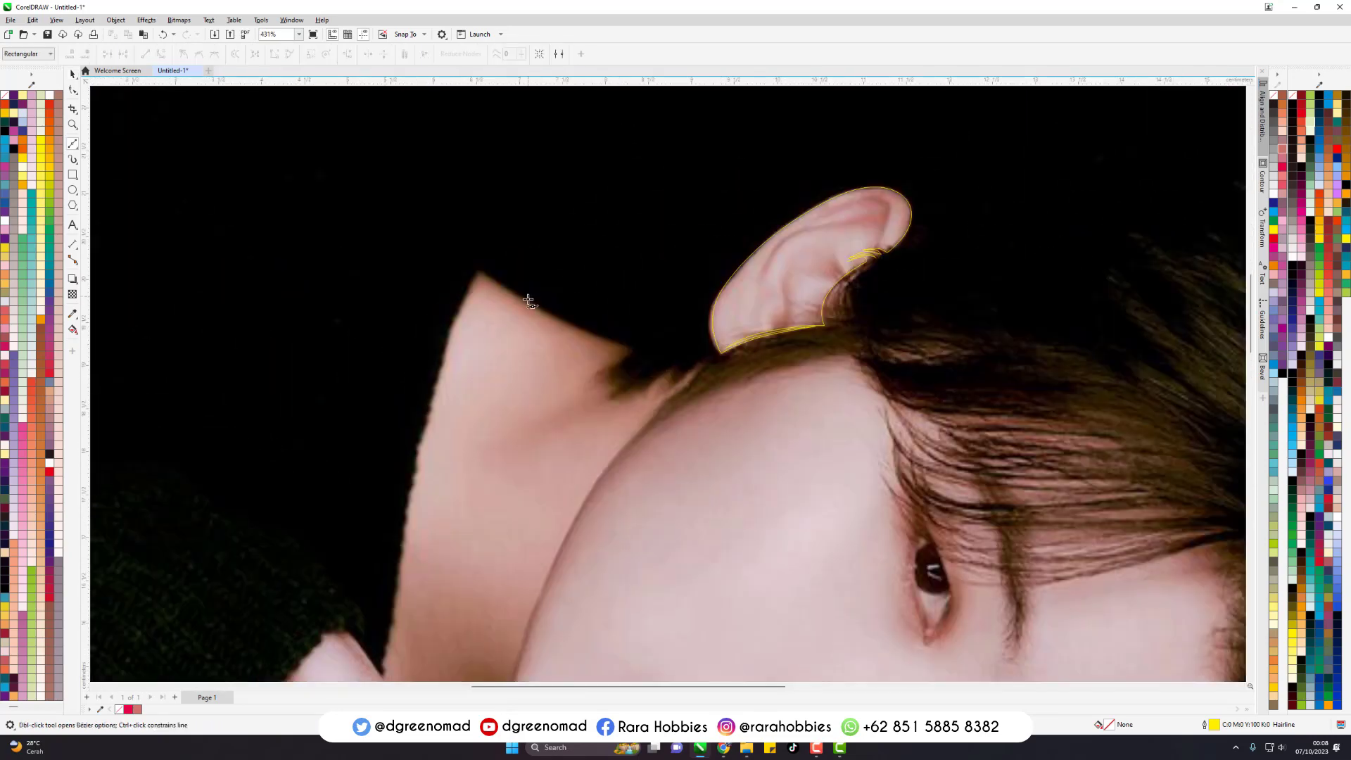
click(454, 264)
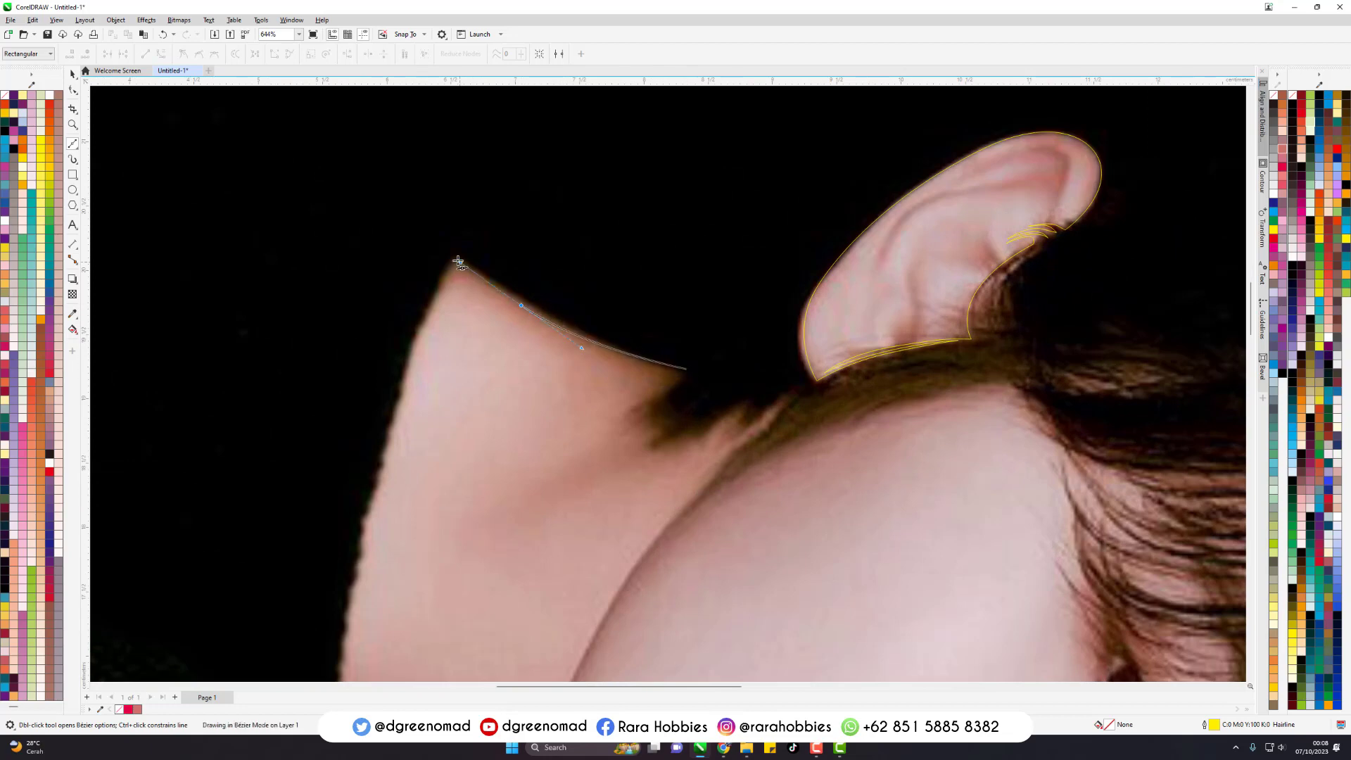
- Continue the outline down the neck's outer edge along the black collar until it meets the hand
scroll(472, 472, down, 2)
scroll(472, 472, up, 1)
drag(451, 365, 367, 516)
click(425, 565)
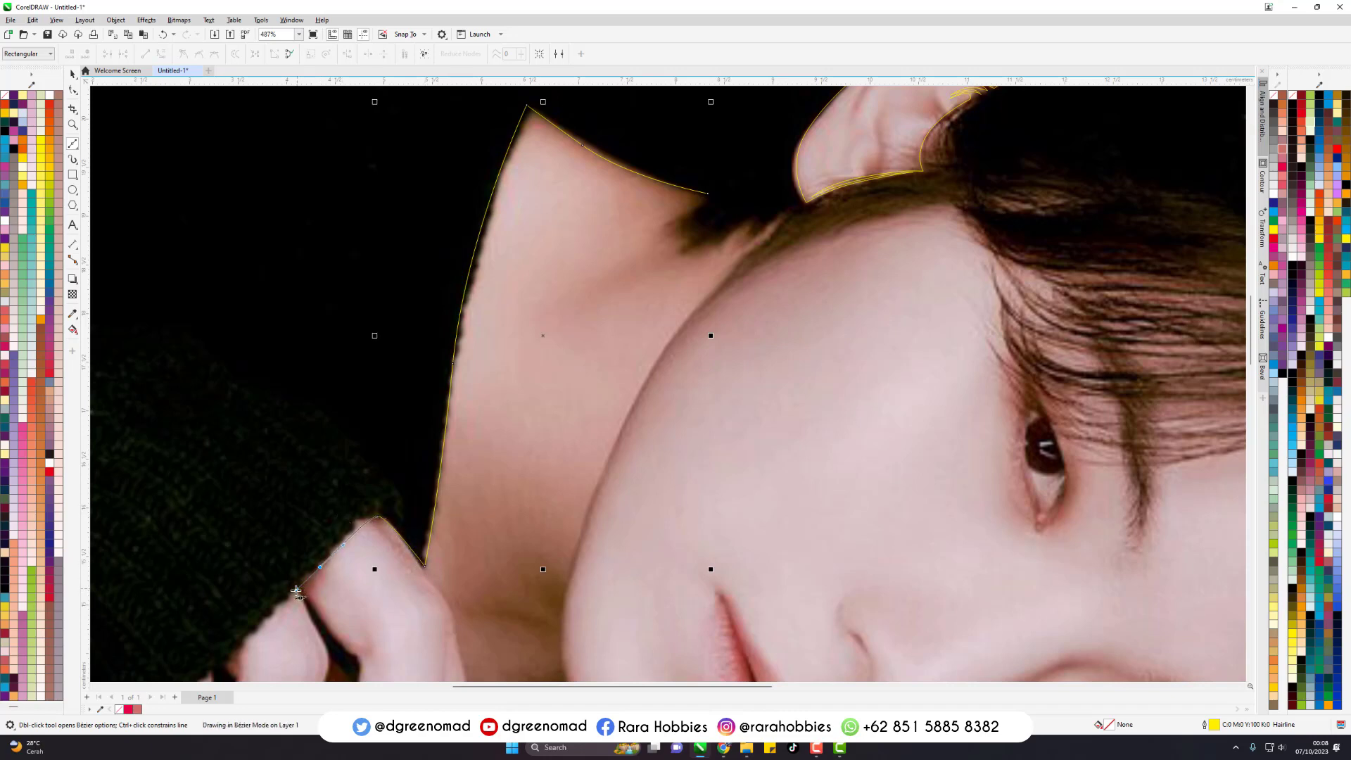
- Trace around the dark gap between the first two fingers and back up to the sleeve edge
drag(322, 619, 342, 643)
scroll(767, 422, down, 3)
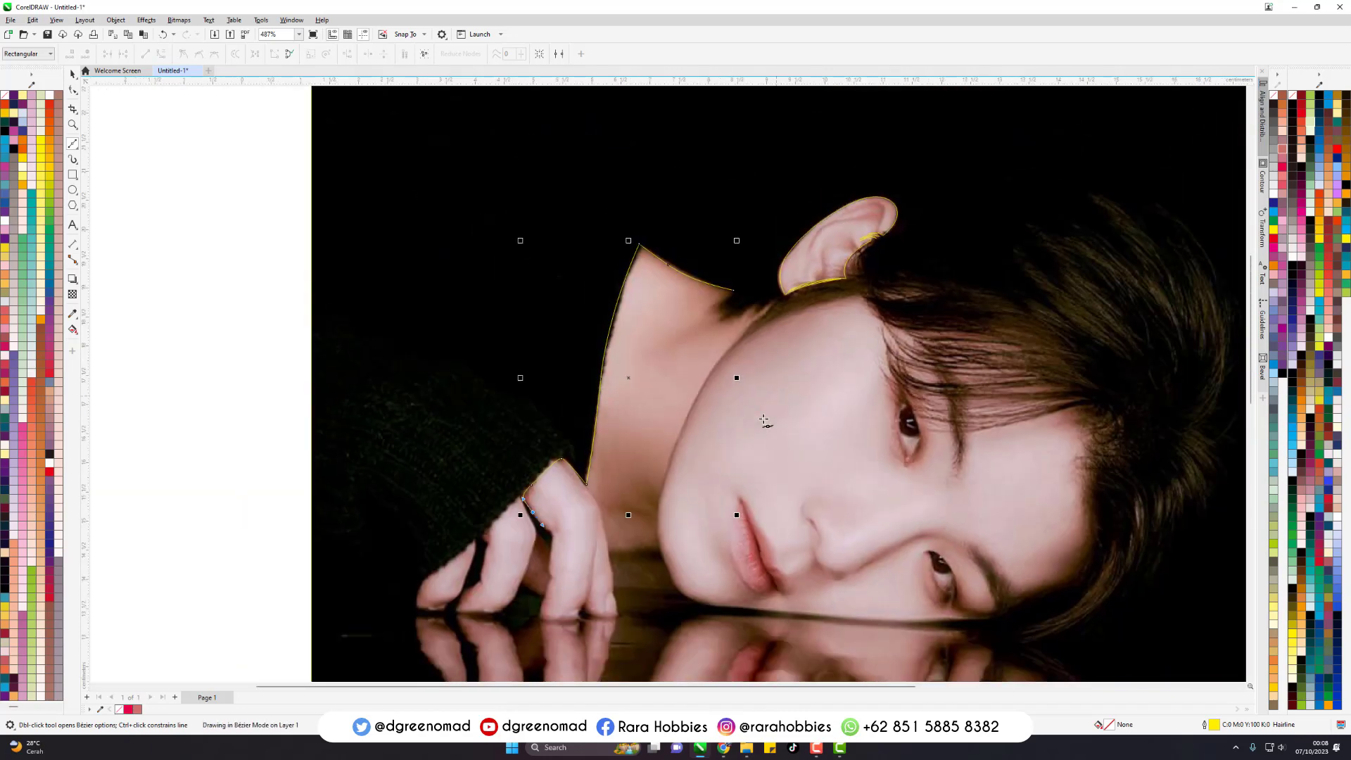
scroll(656, 503, up, 3)
scroll(668, 377, up, 1)
drag(682, 386, 680, 411)
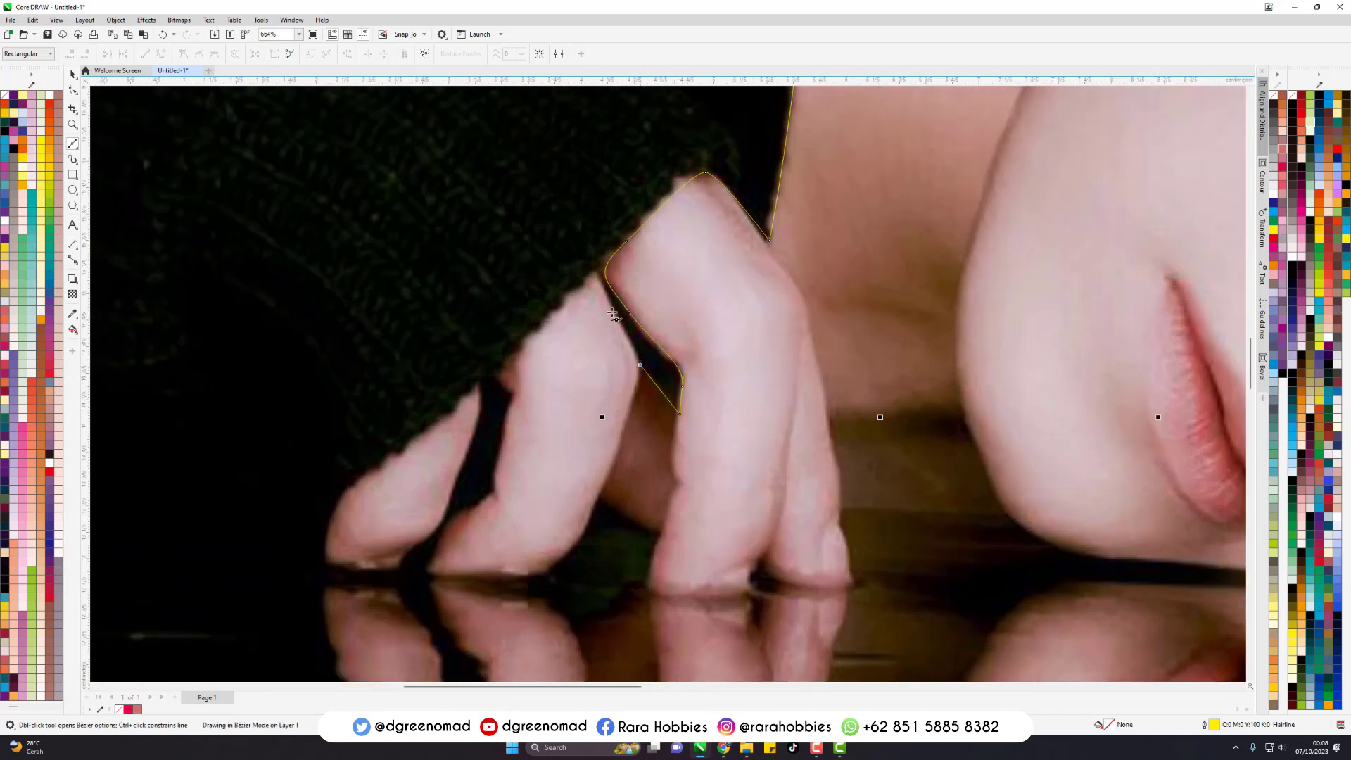
click(640, 365)
click(597, 273)
- Follow the sleeve edge over the second finger and trace down that finger's outer side toward its tip
click(501, 371)
drag(512, 404, 517, 421)
drag(494, 485, 449, 527)
scroll(620, 336, down, 1)
scroll(395, 529, up, 1)
scroll(511, 498, up, 2)
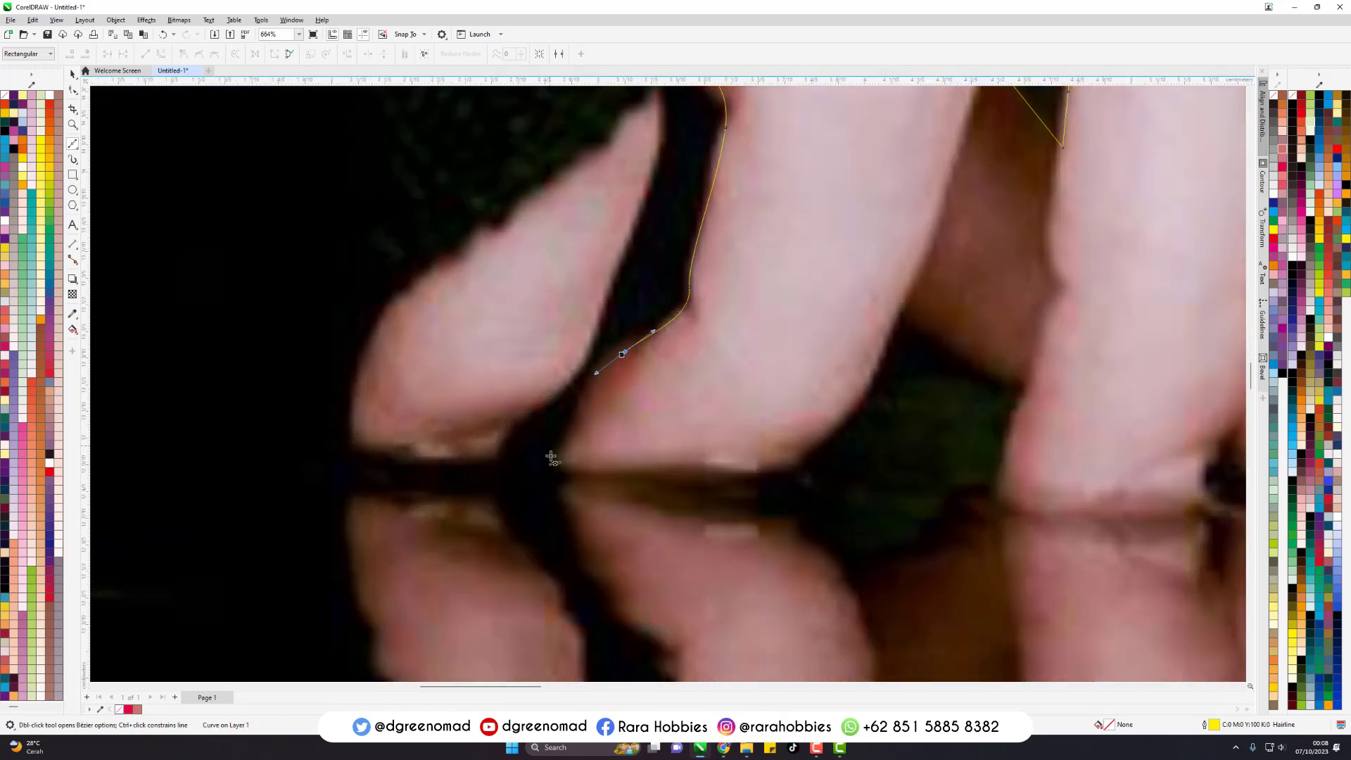
- Trace around the second finger's tip along the reflection line and up its inner side
click(558, 445)
drag(550, 464, 545, 491)
drag(700, 466, 842, 451)
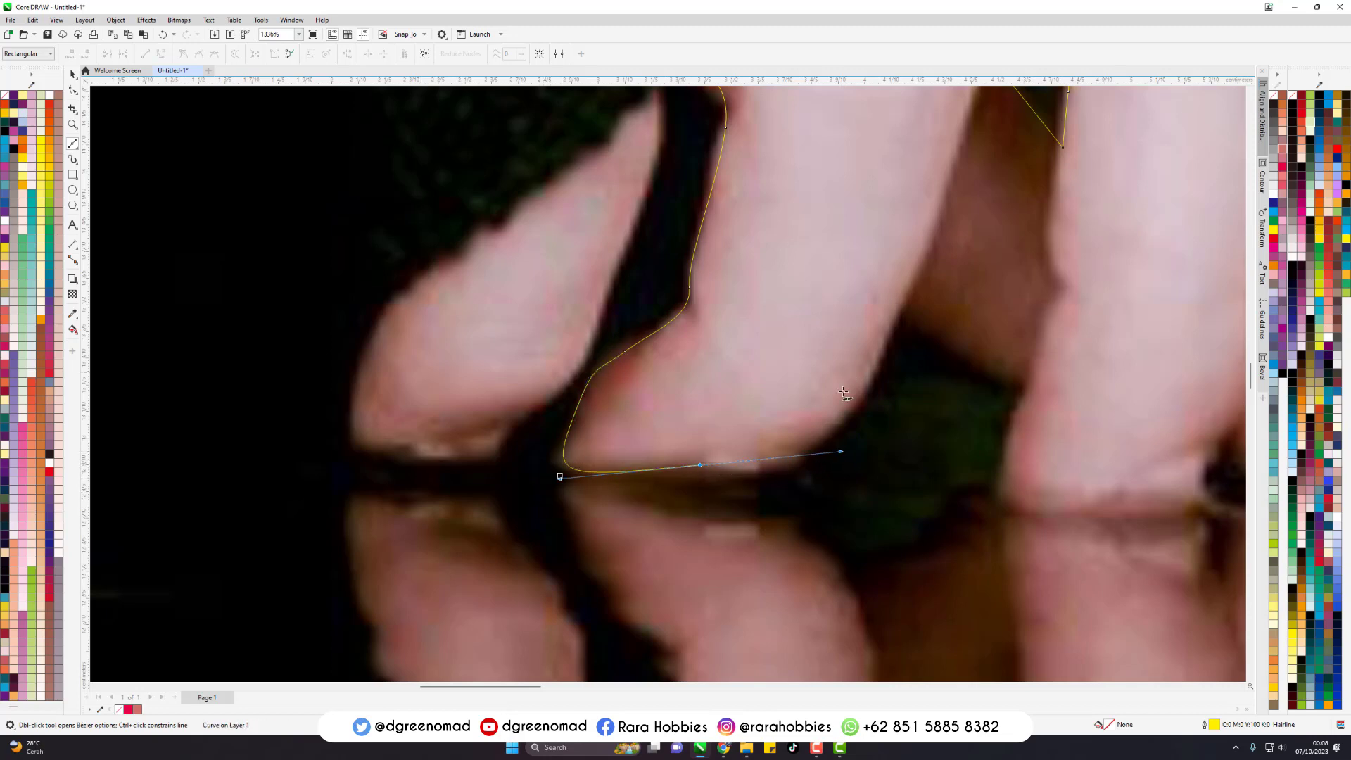
drag(877, 369, 905, 314)
click(904, 307)
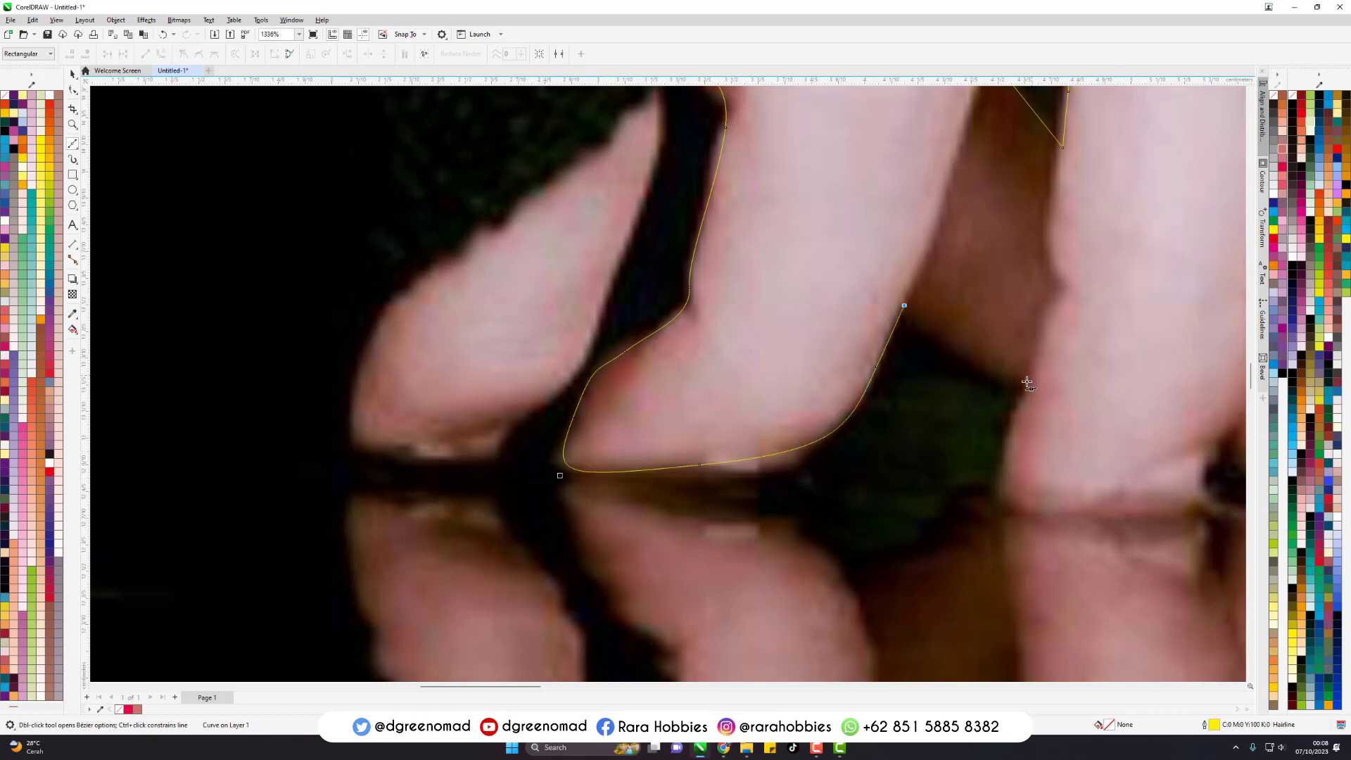
- Cross the dark gap to the next finger and trace around its tip up to the notch before the last finger
click(1026, 385)
scroll(1024, 389, down, 2)
click(924, 370)
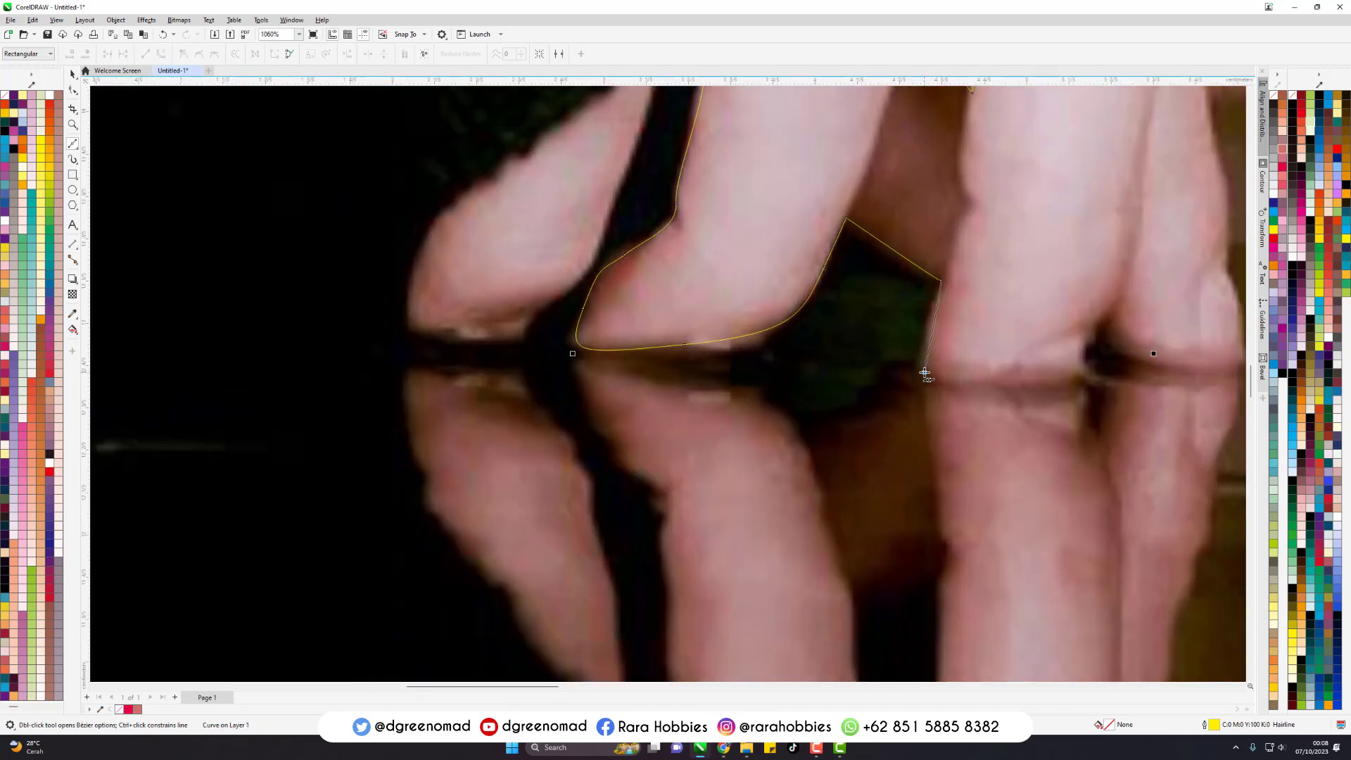
drag(1078, 371, 1093, 361)
click(1101, 306)
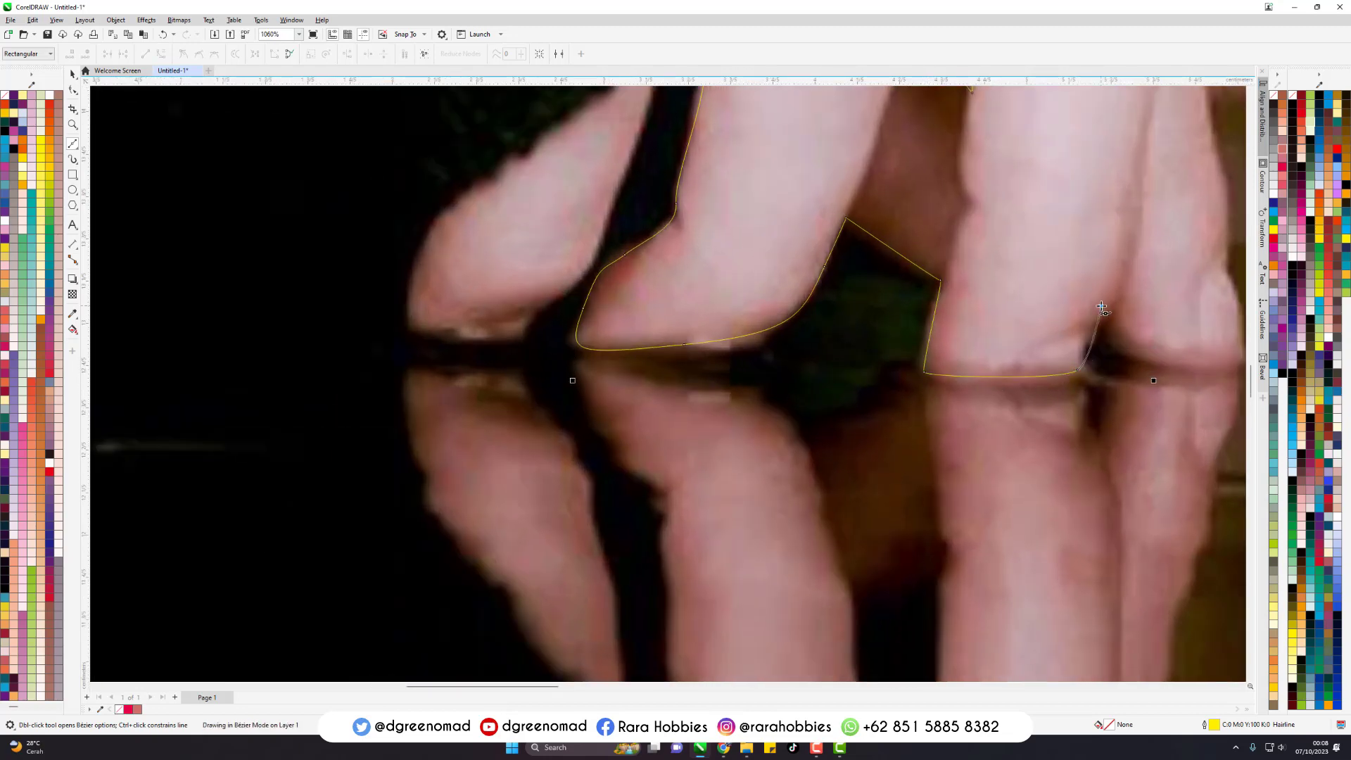
- Trace around the last fingertip and extend the outline straight across the shadowed neck to the chin
scroll(707, 365, down, 1)
scroll(651, 335, down, 4)
scroll(796, 311, up, 3)
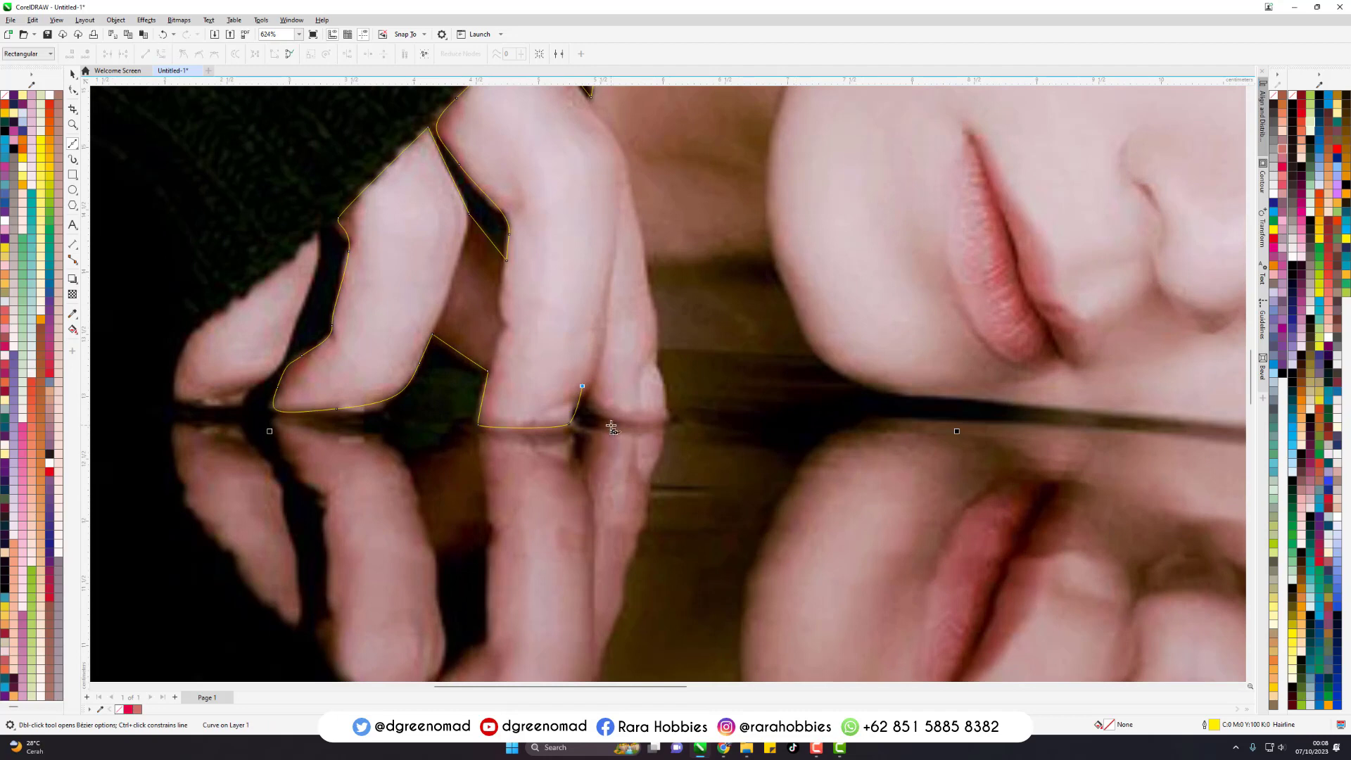
drag(623, 421, 642, 423)
click(666, 420)
click(656, 348)
click(813, 353)
- Trace the chin and continue the outline along the lower cheek where the face meets its reflection
scroll(546, 403, down, 3)
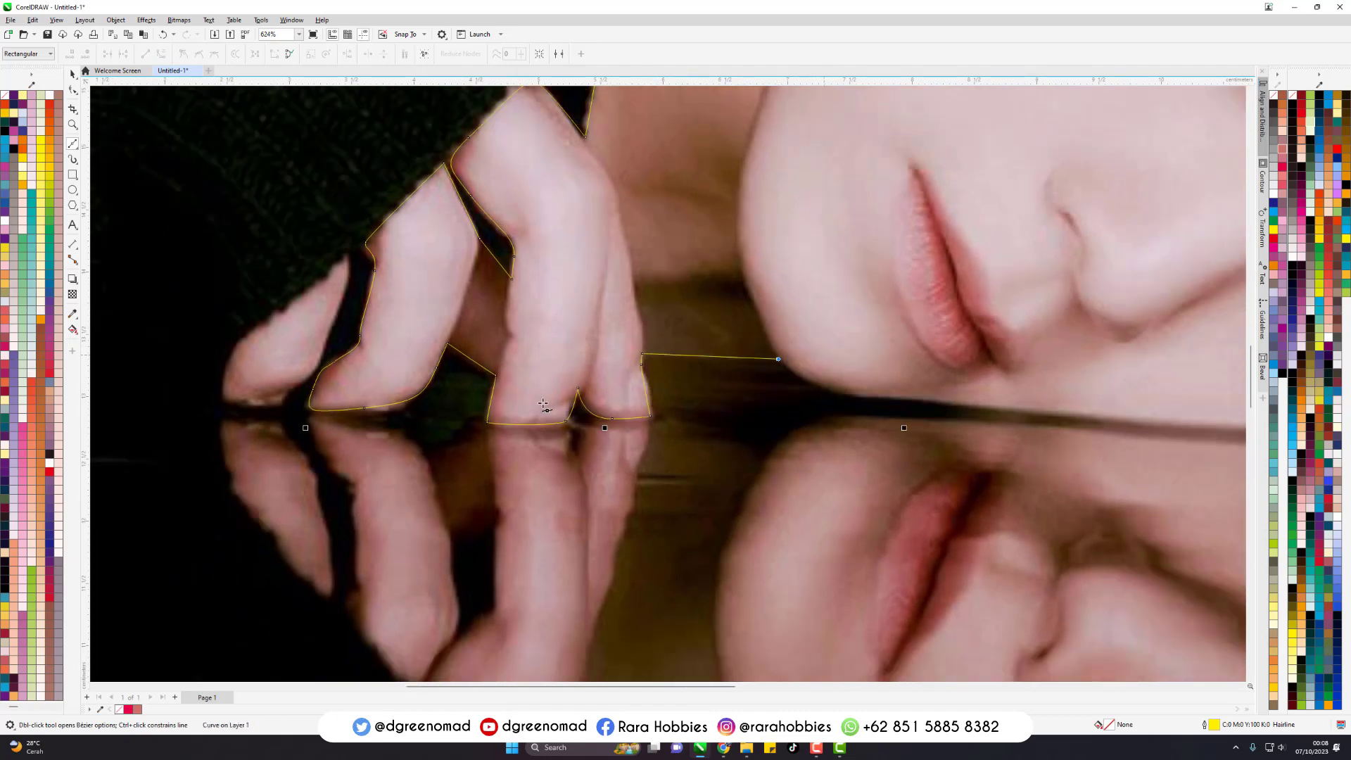
drag(817, 399, 884, 401)
scroll(478, 349, down, 4)
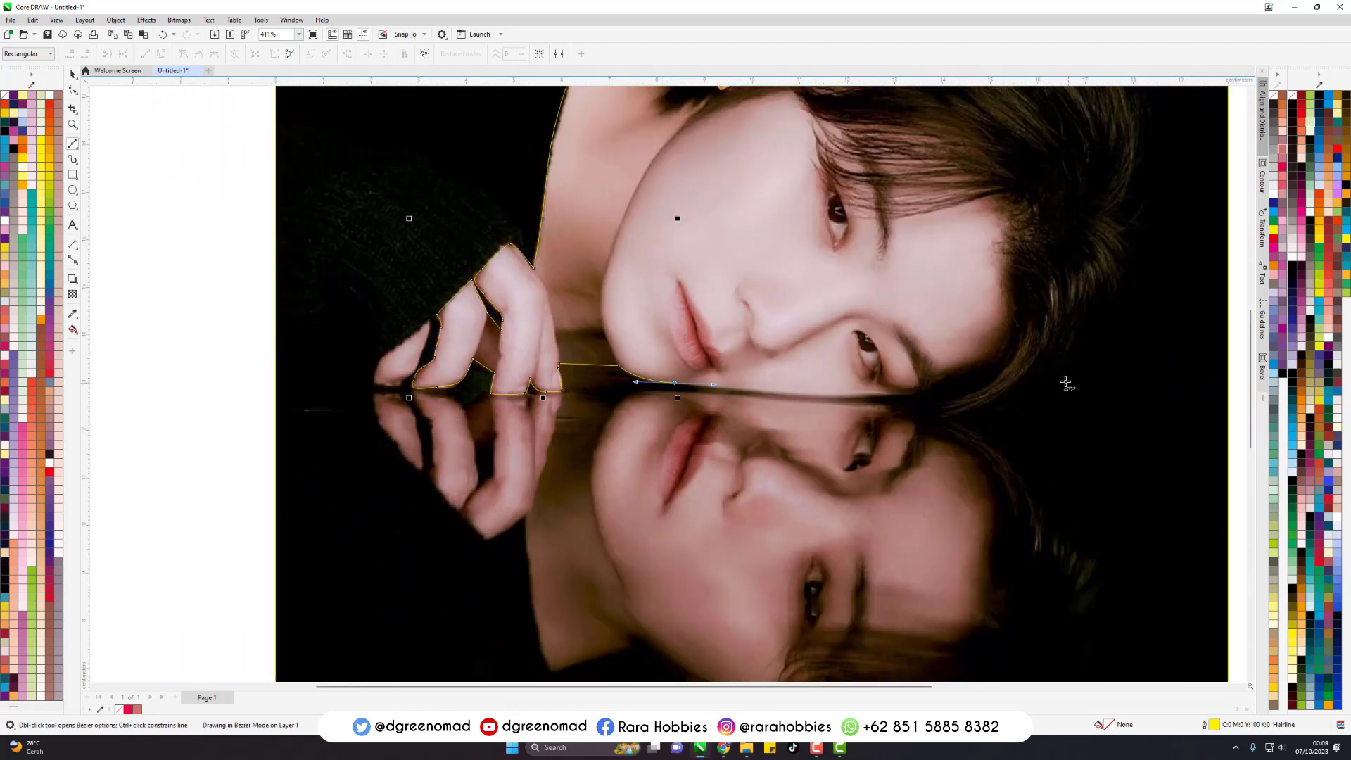
scroll(1041, 352, up, 3)
drag(749, 404, 824, 399)
- Curve the outline around the outer corner of the lower eye and up the inner edge of its eyebrow
scroll(836, 398, up, 3)
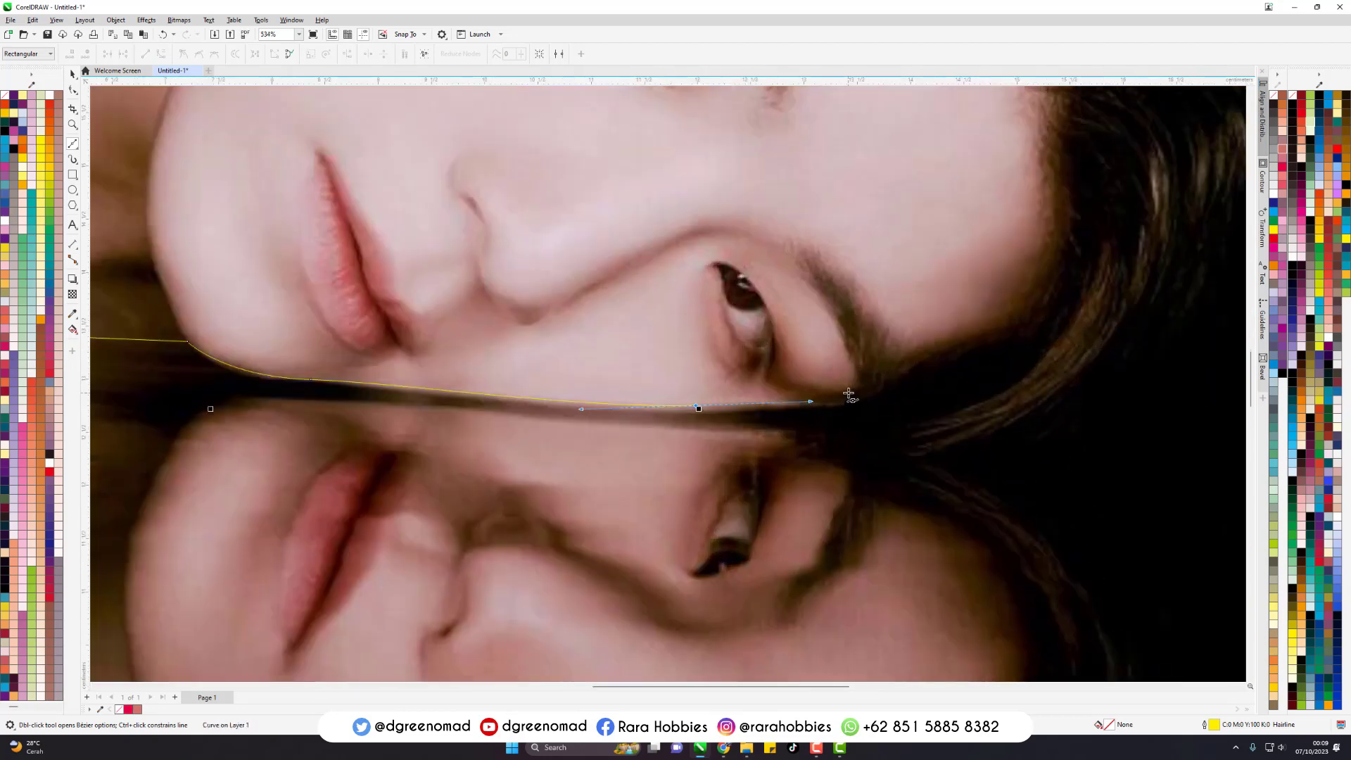
drag(866, 357, 859, 301)
mouse_move(803, 225)
mouse_down()
mouse_move(757, 194)
mouse_move(821, 232)
mouse_up()
click(757, 185)
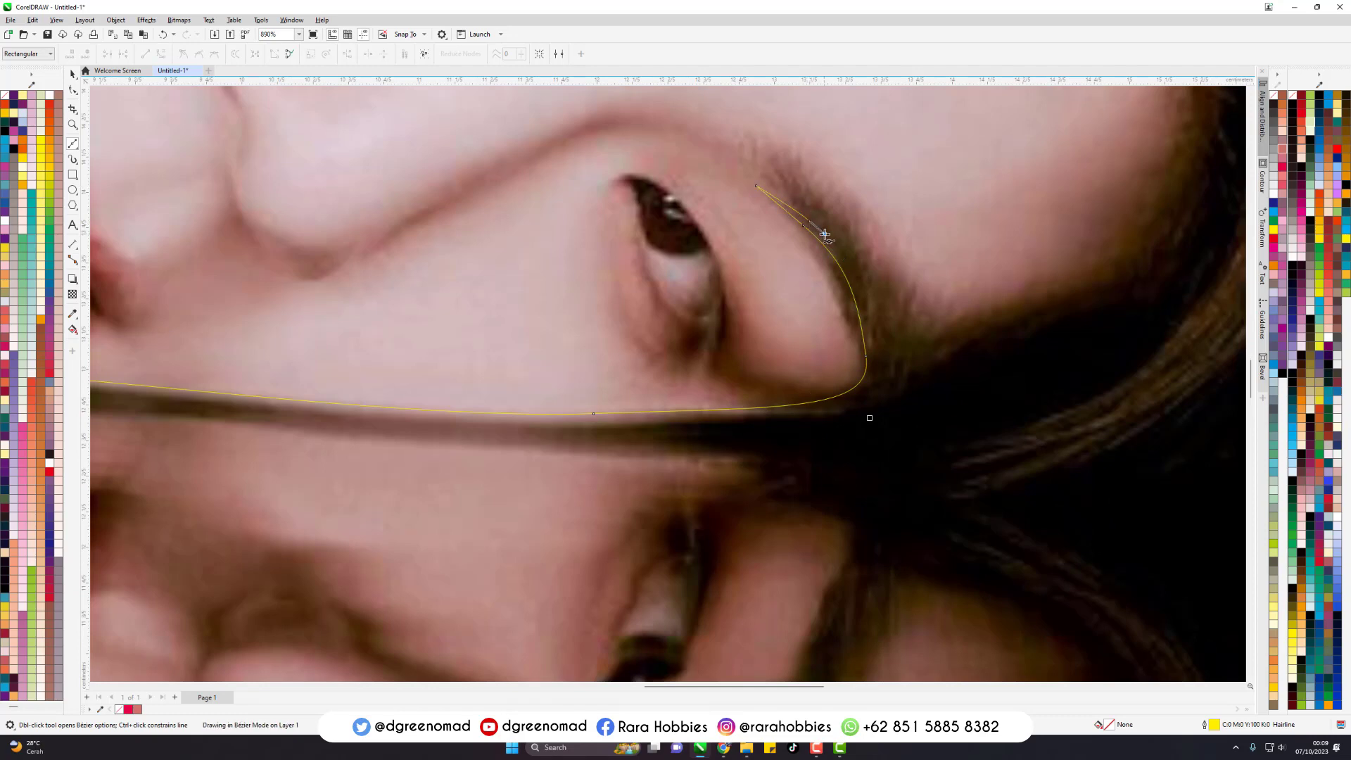
- Draw pointed hair strands at the tip of the lower eyebrow and along its forehead side down to the hairline
scroll(911, 430, down, 2)
scroll(847, 261, up, 4)
mouse_move(786, 329)
mouse_down()
mouse_move(729, 295)
mouse_move(736, 242)
mouse_up()
click(719, 260)
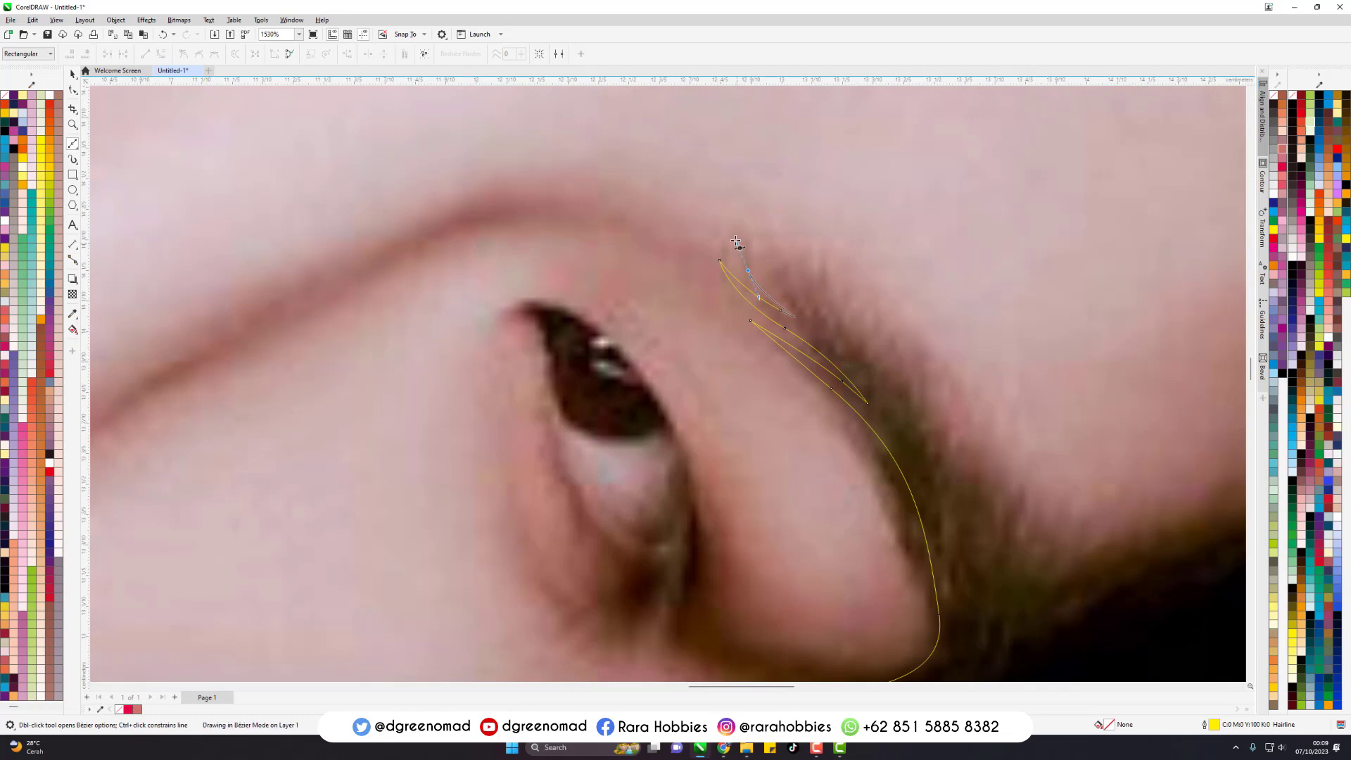
drag(800, 297, 851, 340)
drag(921, 410, 888, 352)
drag(836, 304, 834, 302)
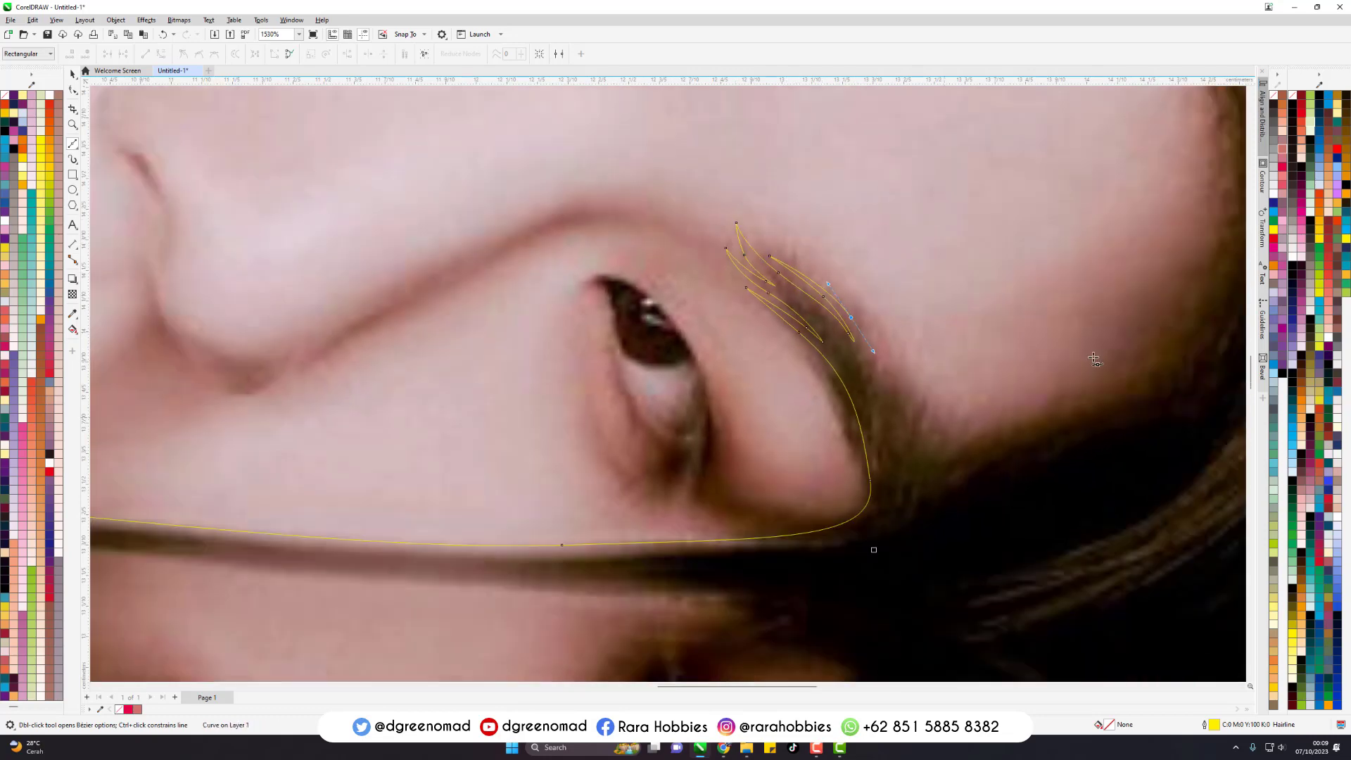
scroll(739, 232, down, 2)
drag(896, 430, 896, 452)
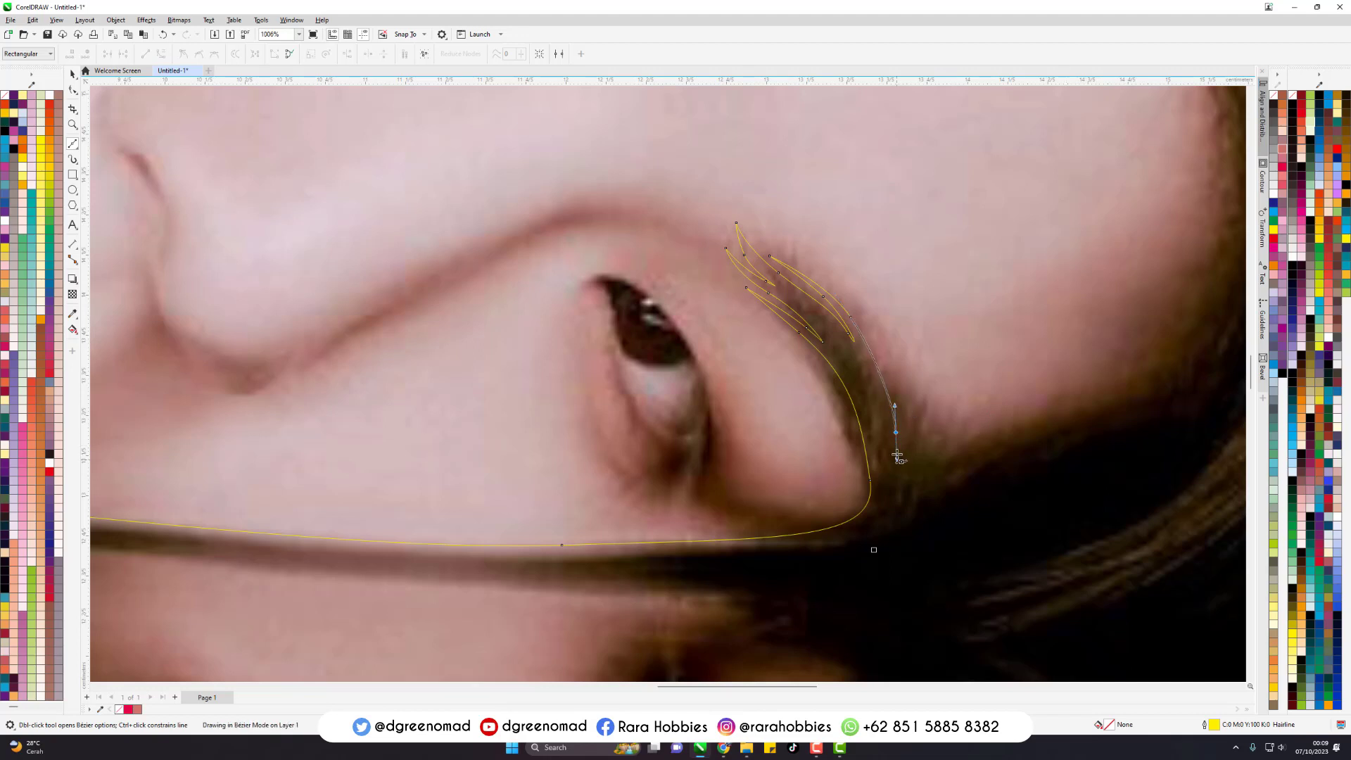
drag(870, 333, 847, 299)
click(914, 468)
- Trace the hairline from the lower eyebrow around the temple and up the side of the forehead
drag(1067, 417, 1146, 401)
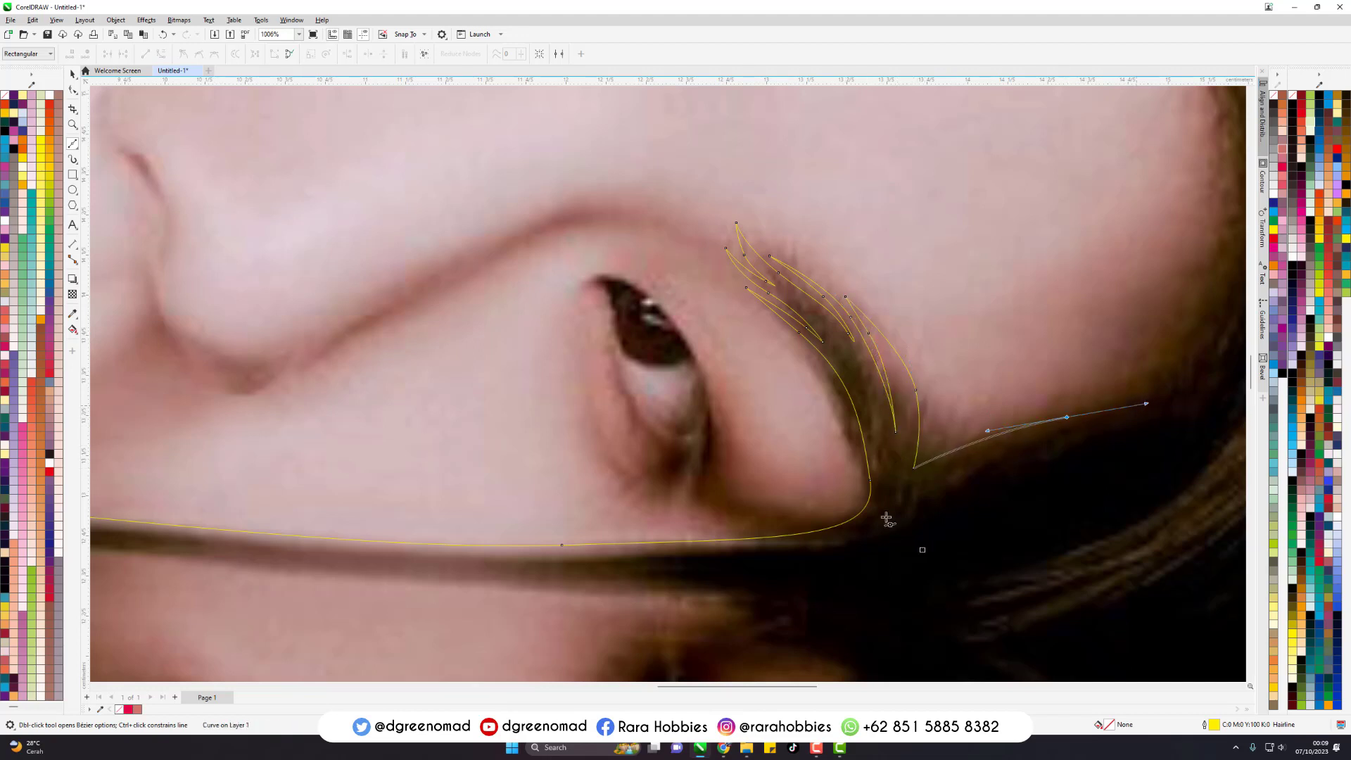
scroll(1067, 416, down, 2)
drag(1071, 330, 1072, 238)
scroll(1072, 238, down, 3)
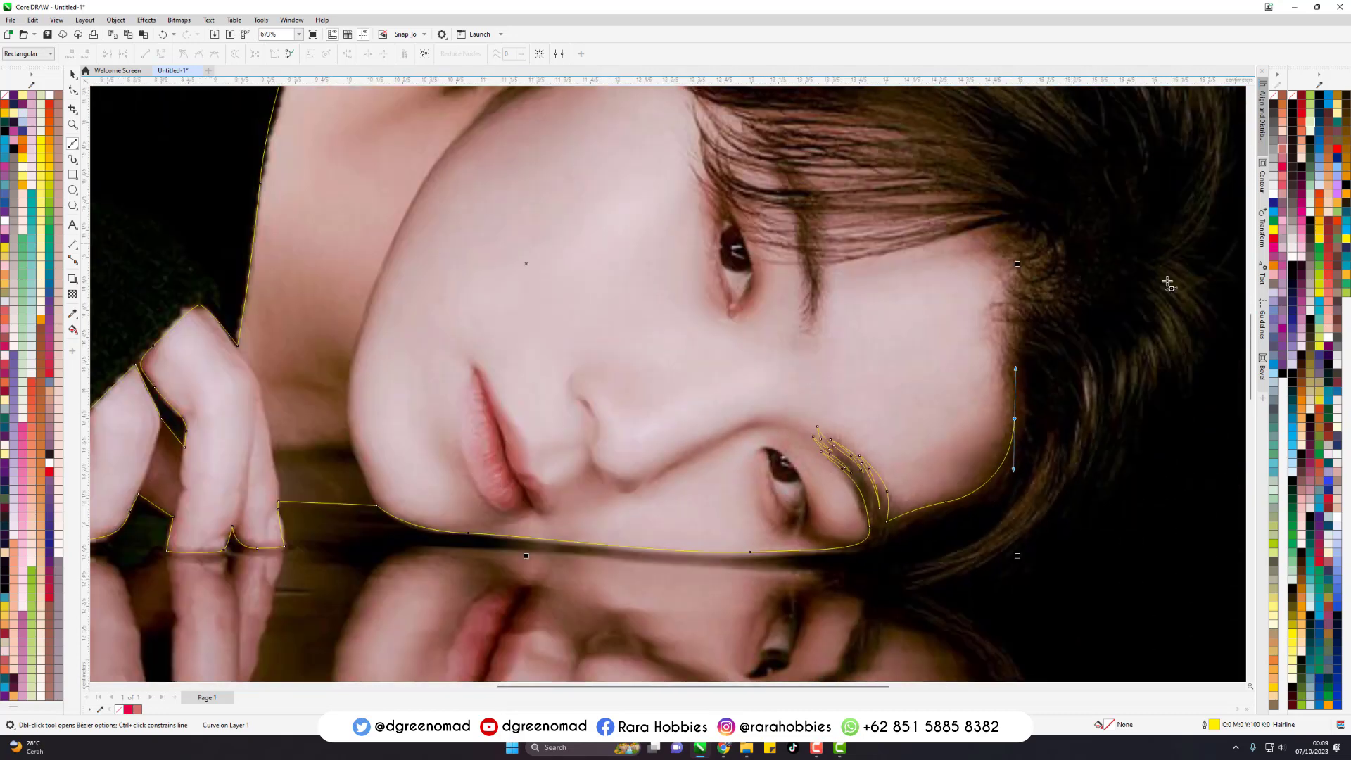
- Draw a series of pointed hair strands along the upper part of the forehead's hairline
scroll(1036, 383, up, 4)
drag(862, 395, 861, 360)
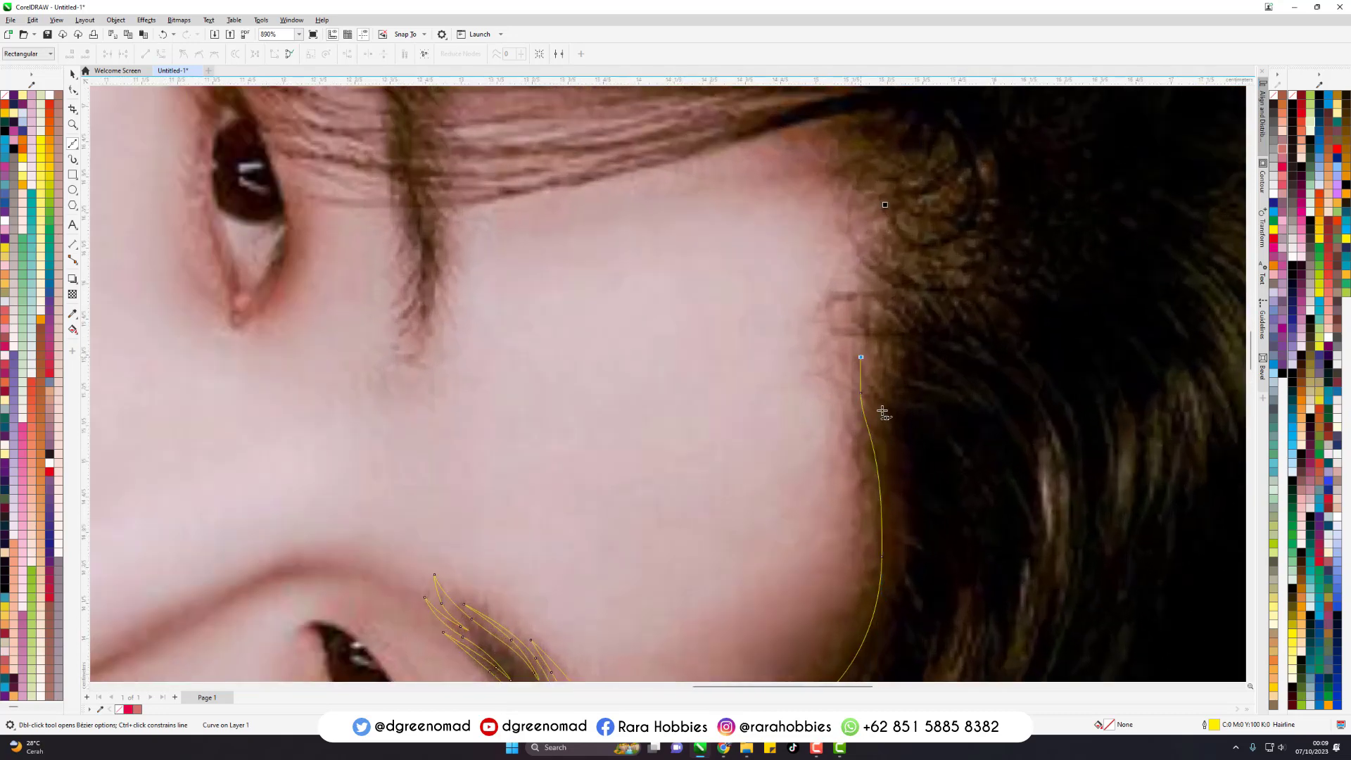
drag(880, 426, 886, 449)
drag(862, 357, 867, 356)
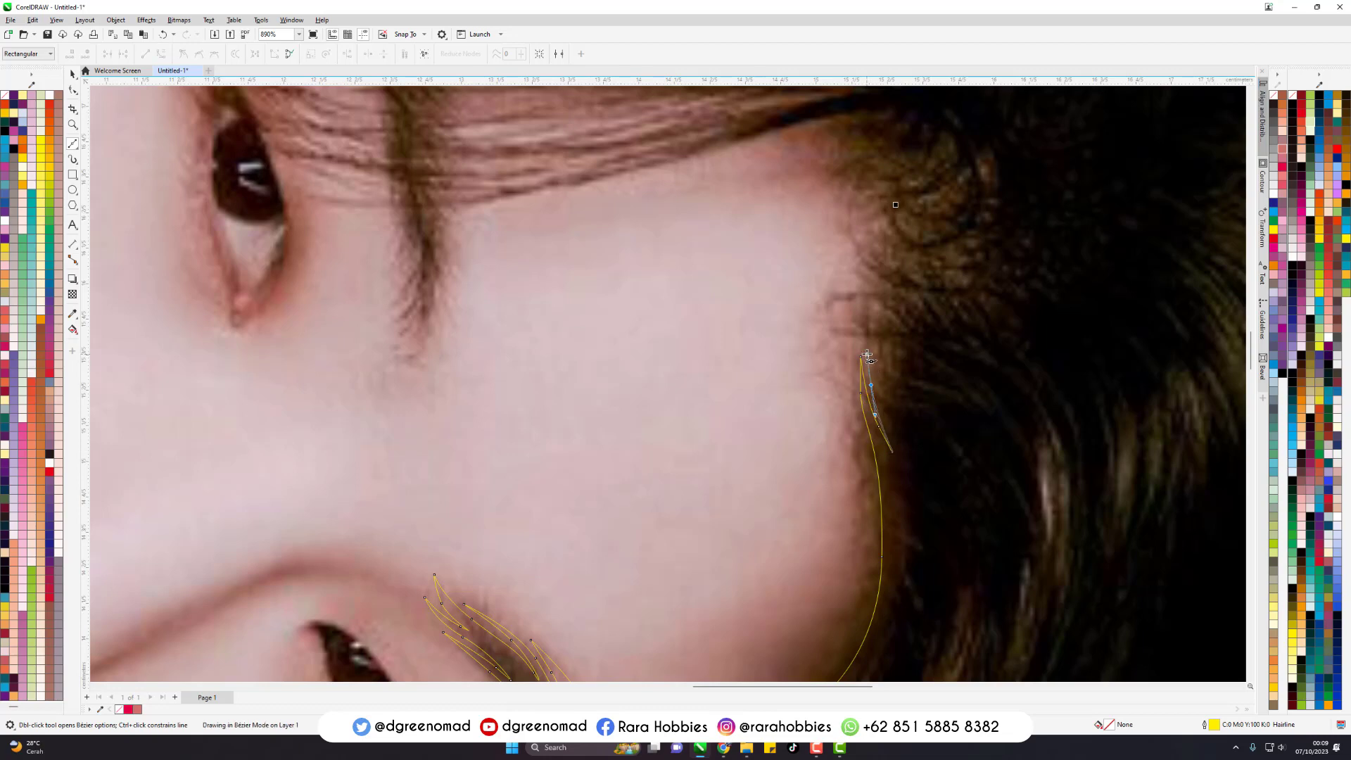
drag(869, 310, 865, 228)
drag(917, 293, 940, 308)
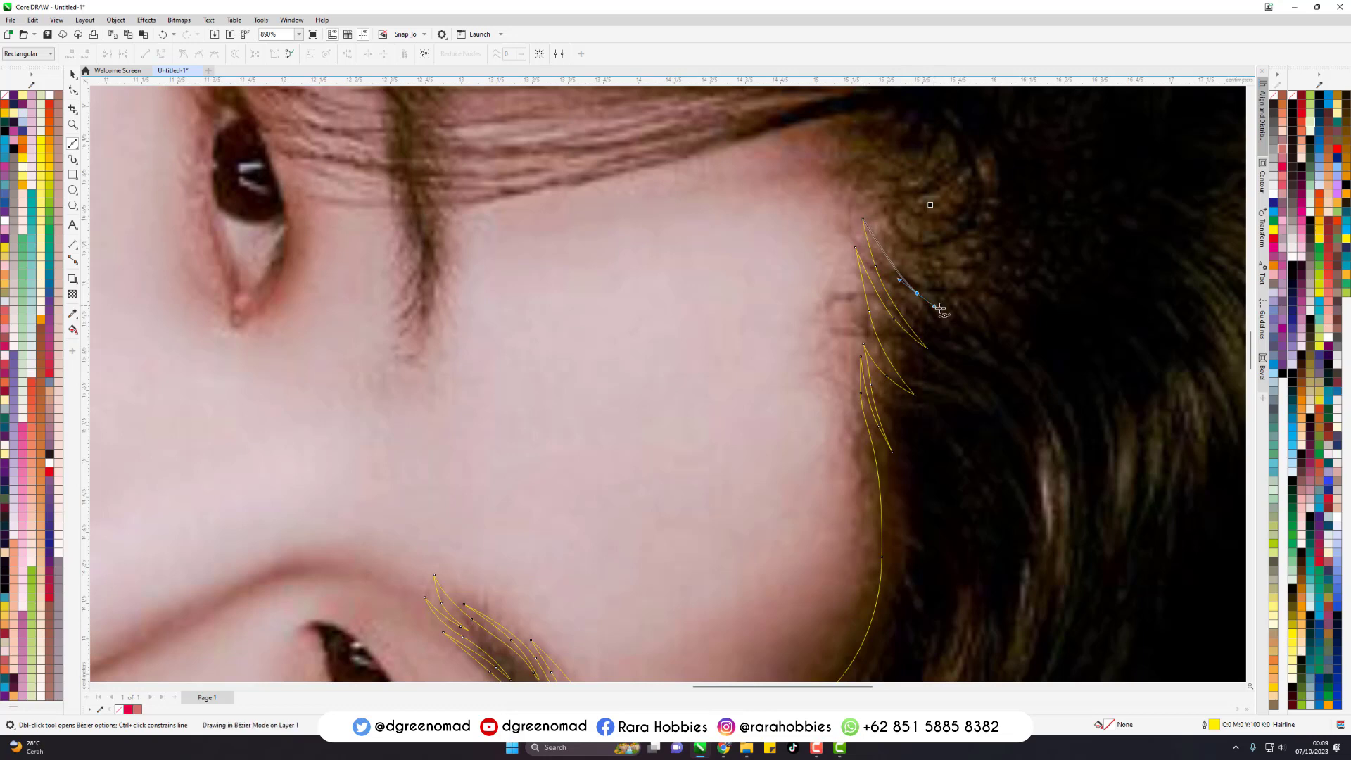
click(896, 232)
- Trace the lower edge of the fringe across the forehead to the upper eye's eyebrow
click(445, 208)
scroll(630, 296, down, 2)
scroll(630, 296, up, 2)
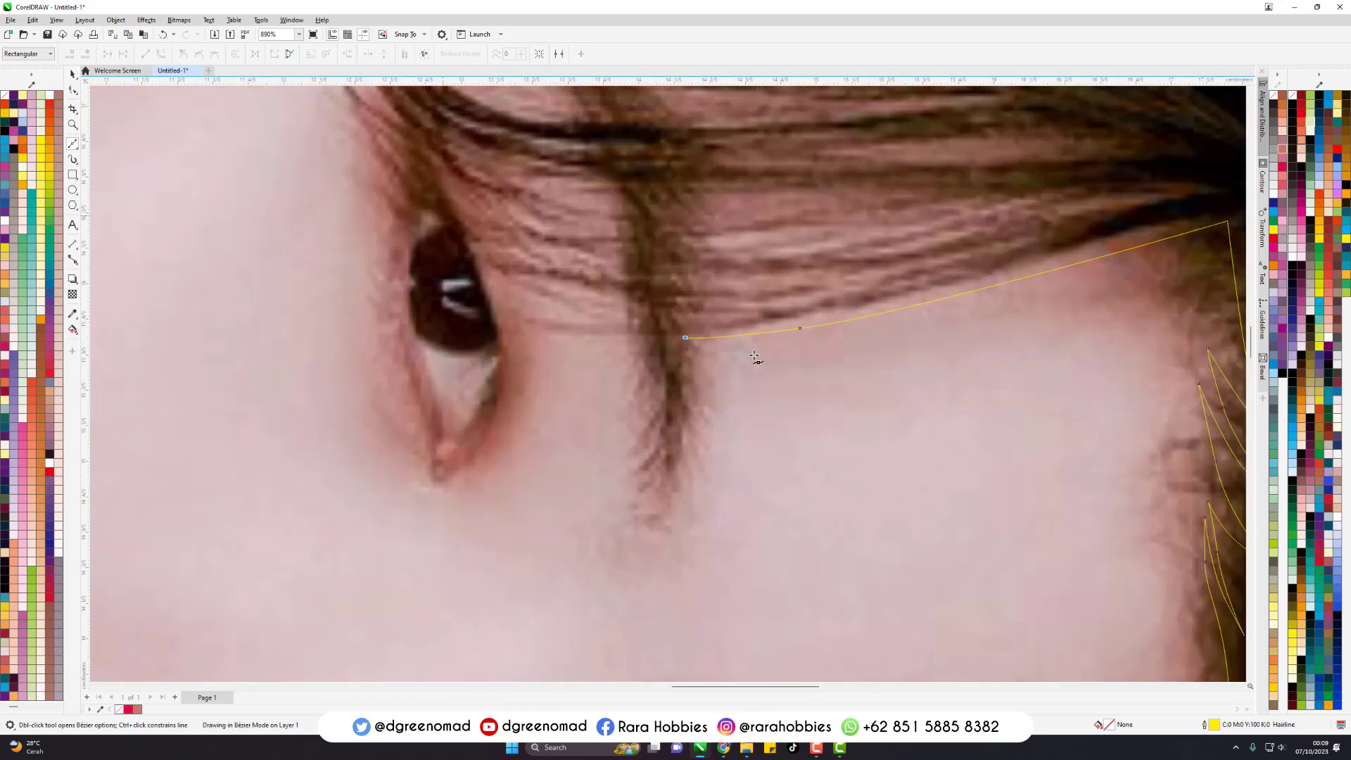
- Trace the upper eye's eyebrow down to its tip and back up the other side with small pointed strands
drag(689, 427, 686, 431)
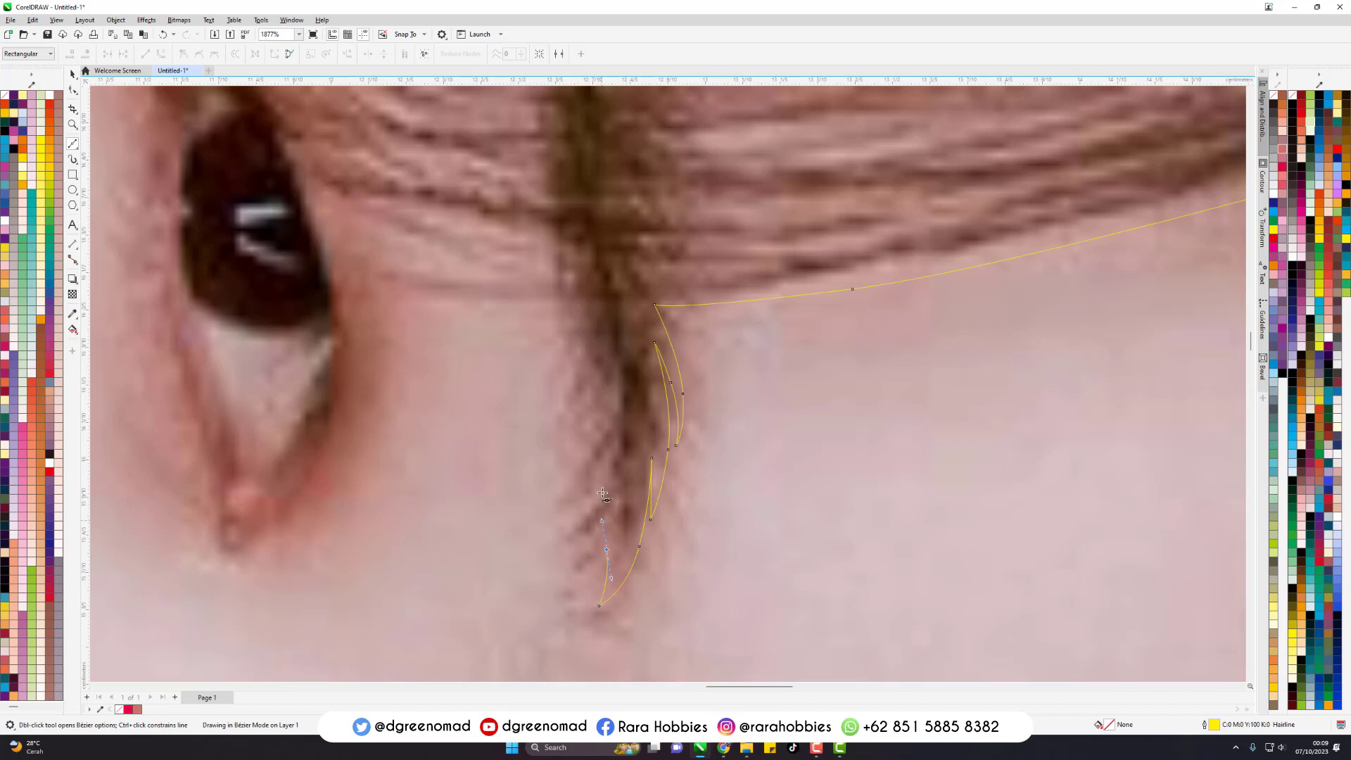
drag(596, 577, 564, 500)
click(597, 341)
- Add a thin pointed hair strand from the eyebrow toward the upper eye, with a short vertical segment beside the eyebrow
click(374, 282)
click(561, 279)
scroll(1021, 514, down, 2)
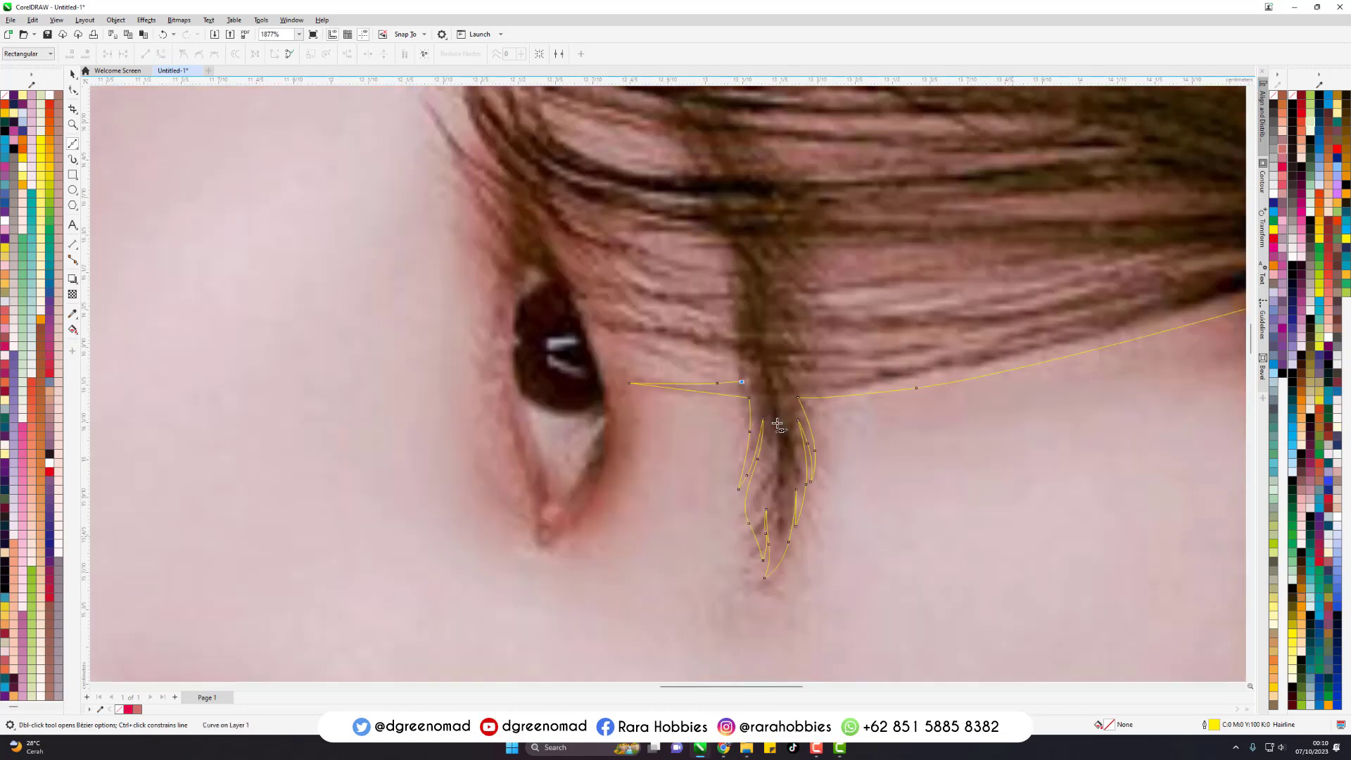
scroll(735, 297, up, 1)
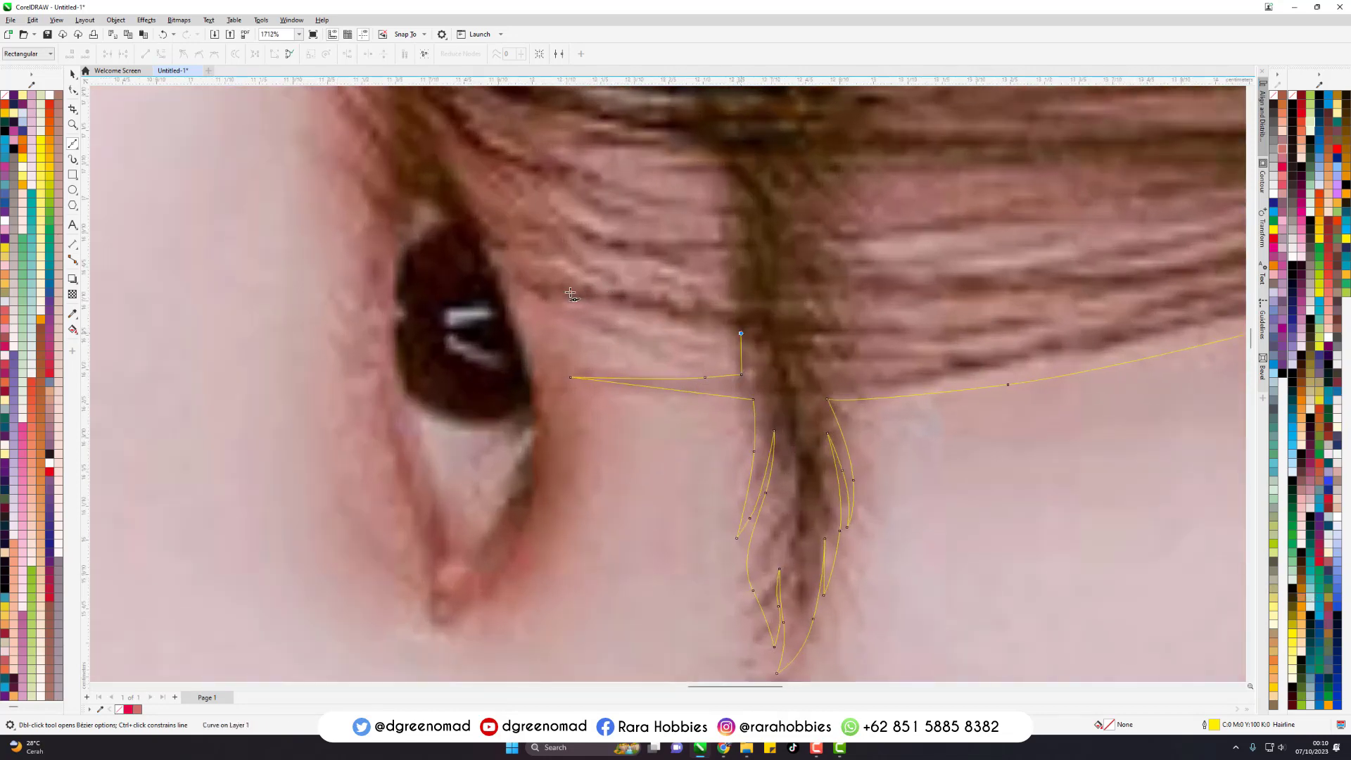
- Trace a long fringe strand over the top of the upper eye to its tip on the cheek and curve back to the eyebrow
scroll(788, 603, down, 1)
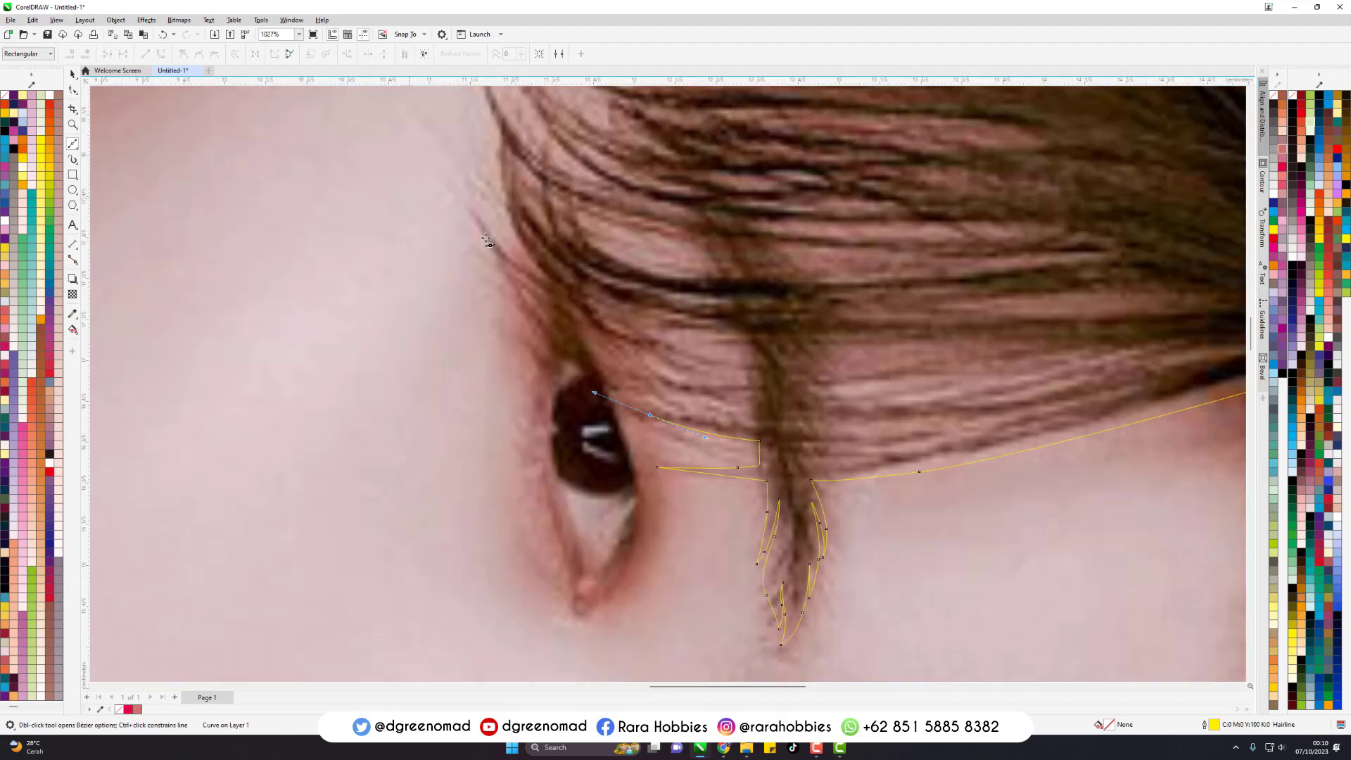
drag(461, 211, 430, 89)
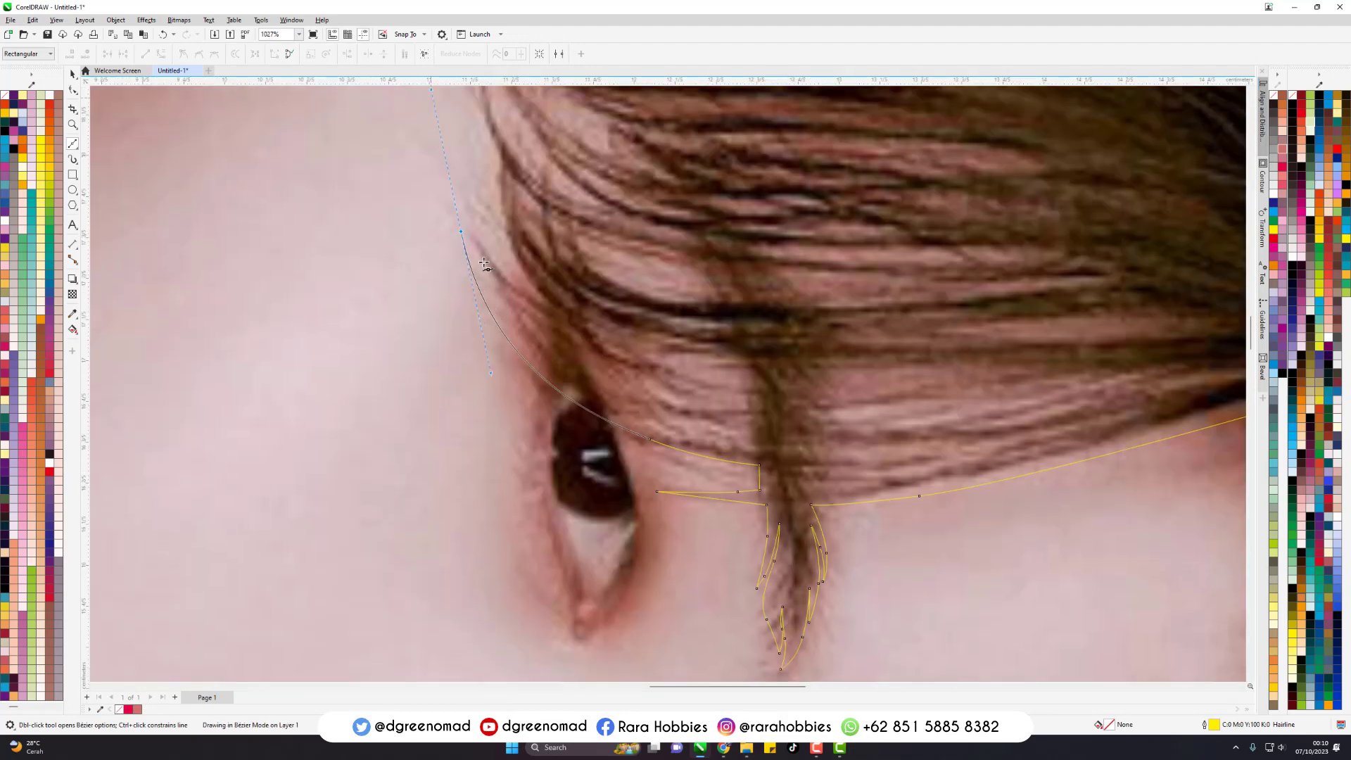
click(461, 232)
drag(749, 445, 1012, 487)
double_click(748, 445)
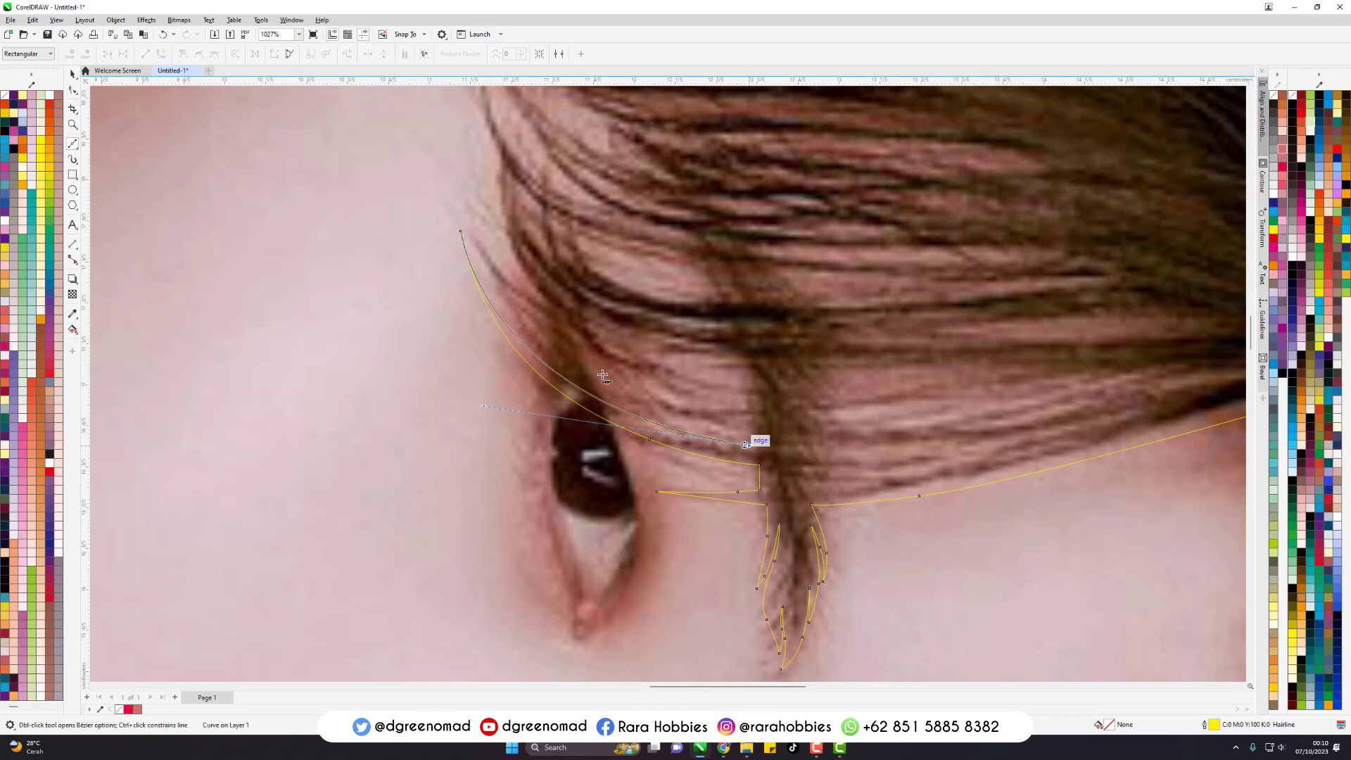
- Add a second long strand above the first, reaching farther up the cheek and returning to the eyebrow
drag(518, 318, 459, 230)
click(443, 174)
drag(633, 384, 731, 430)
click(773, 440)
- Step up along the eyebrow and trace a third fringe strand out to the cheek and back along the dark hair
click(755, 363)
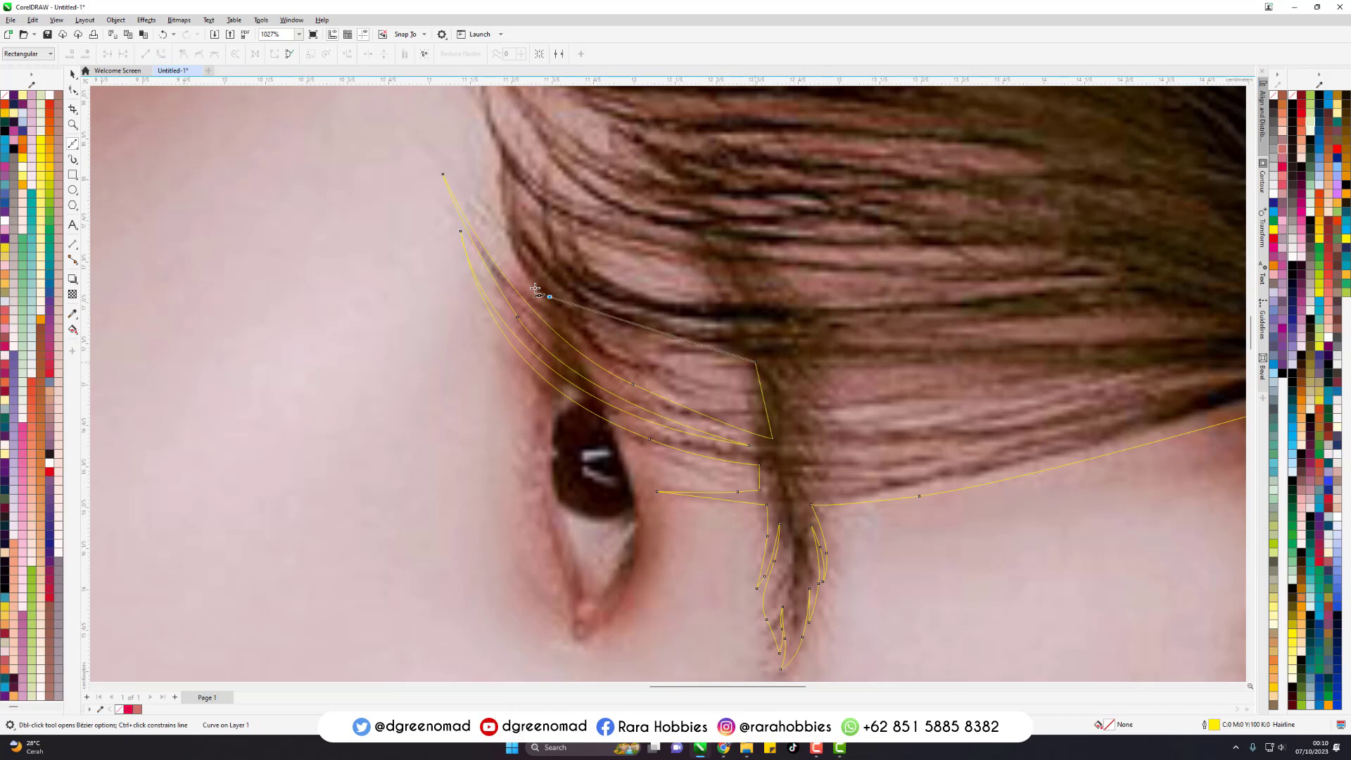
click(486, 174)
drag(619, 307, 728, 327)
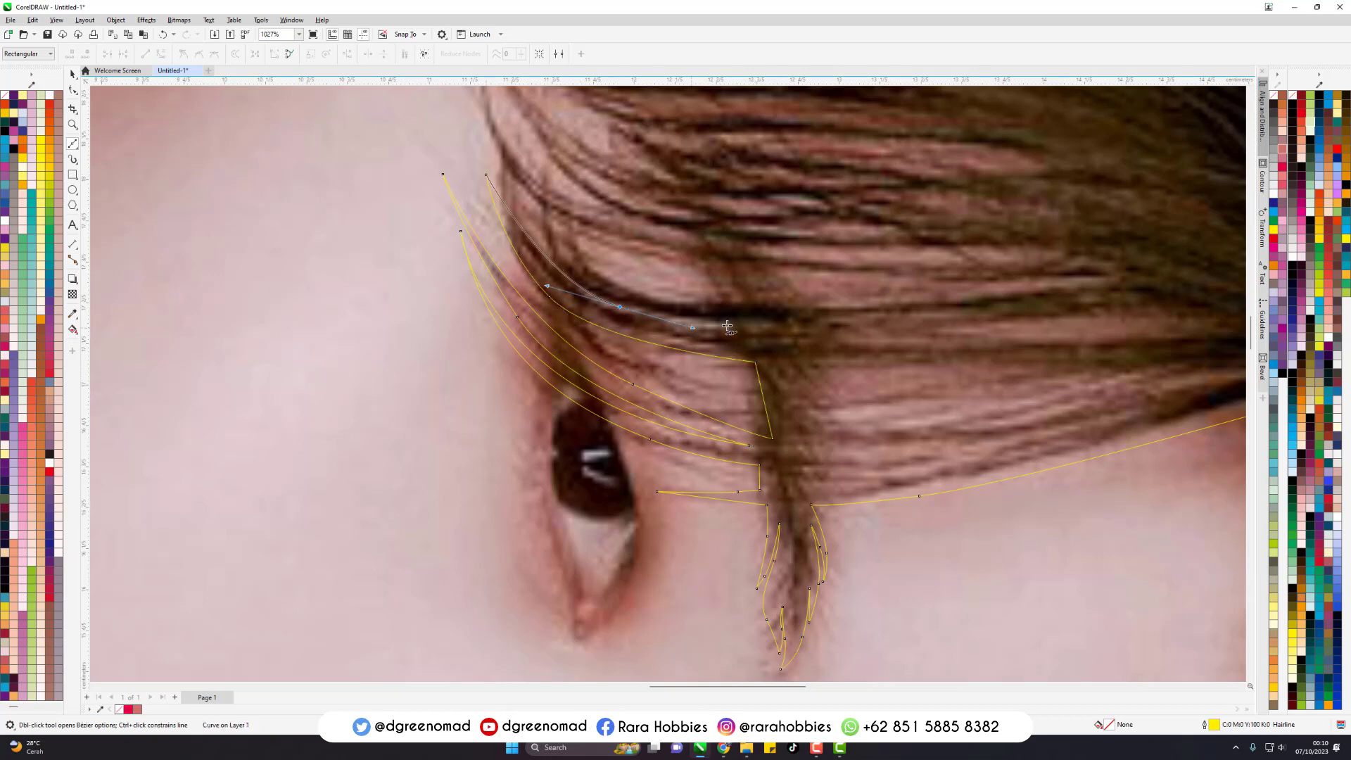
- Trace the next fringe strand beside the upper eye out to its pointed tip and curve back into the dark hair
scroll(630, 603, down, 1)
scroll(611, 273, up, 1)
drag(564, 369, 511, 308)
drag(648, 410, 655, 413)
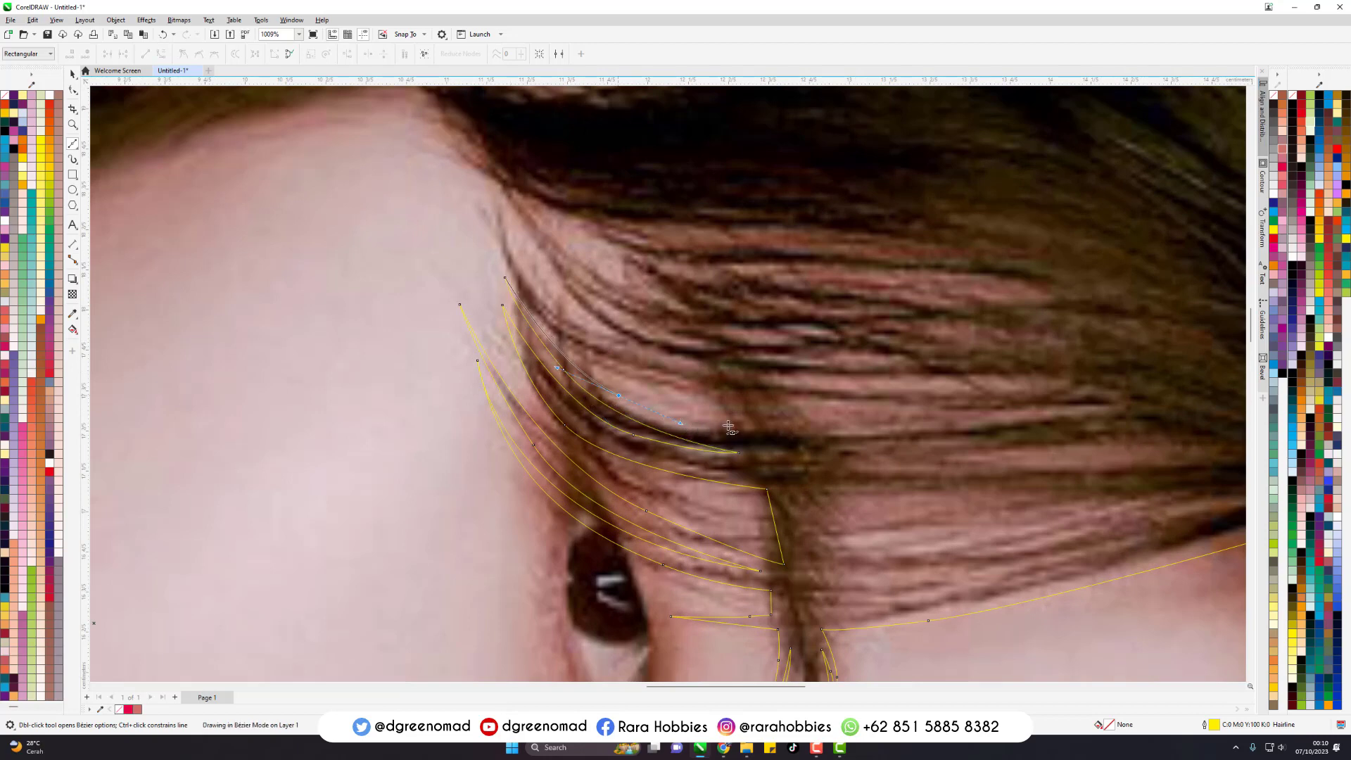
click(743, 424)
- Add another fringe strand farther toward the temple, reaching its tip on the skin and returning to the hair
drag(550, 323, 497, 264)
click(477, 216)
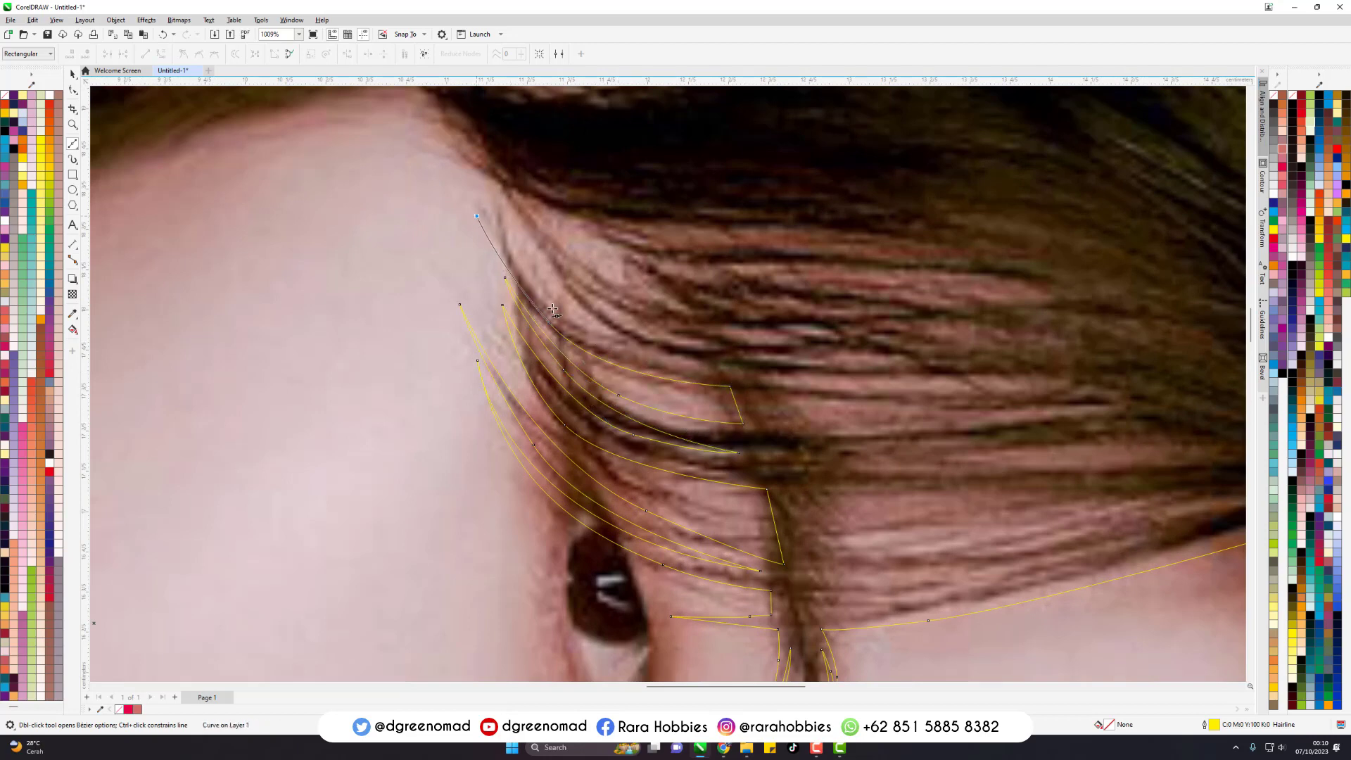
drag(588, 328, 691, 382)
click(696, 358)
- Continue the outline with wider pointed fringe strands up to the edge of the face near the hairline
scroll(755, 498, down, 1)
scroll(571, 302, up, 1)
click(547, 266)
click(737, 384)
drag(603, 283, 545, 245)
click(494, 222)
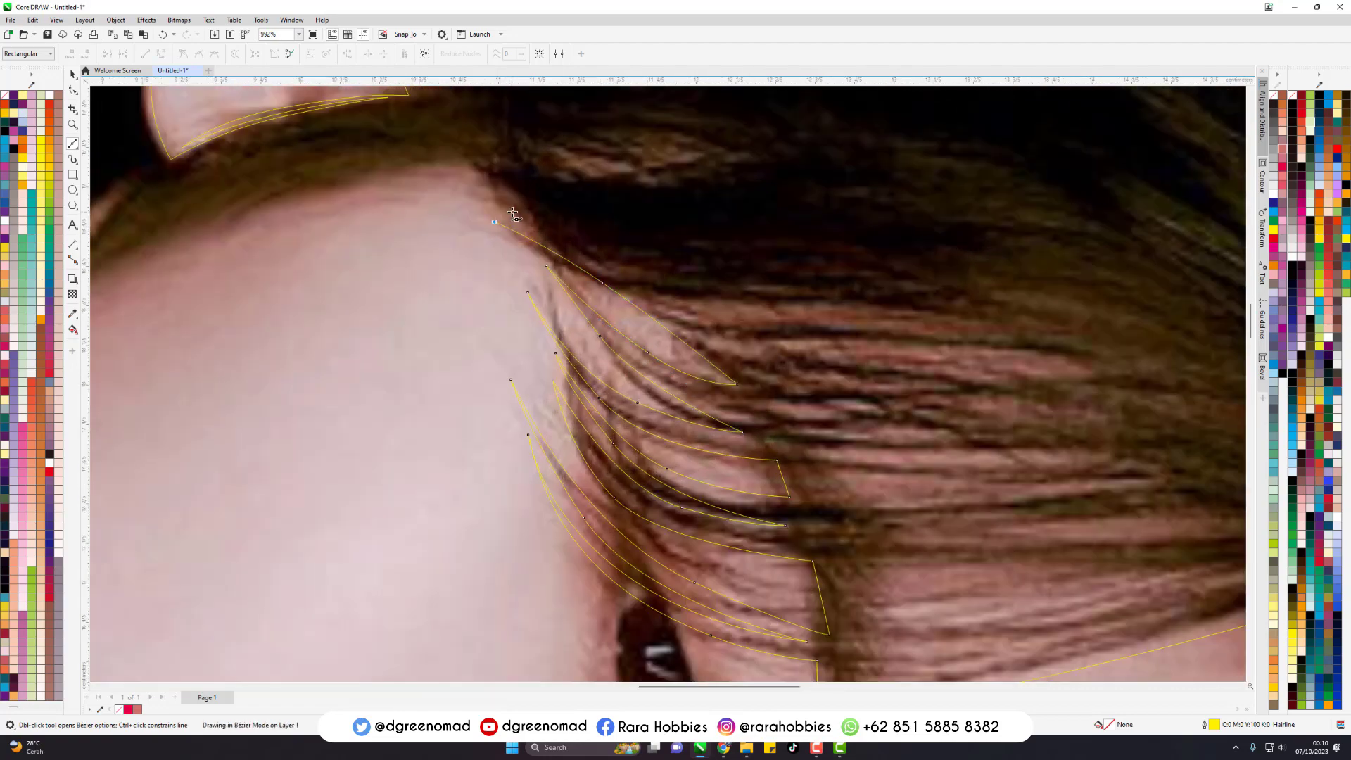
- Trace a long, thin pointed strand from the temple into the dark hair and back toward the ear
drag(618, 184, 694, 188)
click(763, 160)
scroll(887, 316, down, 2)
scroll(821, 285, up, 2)
drag(786, 323, 660, 294)
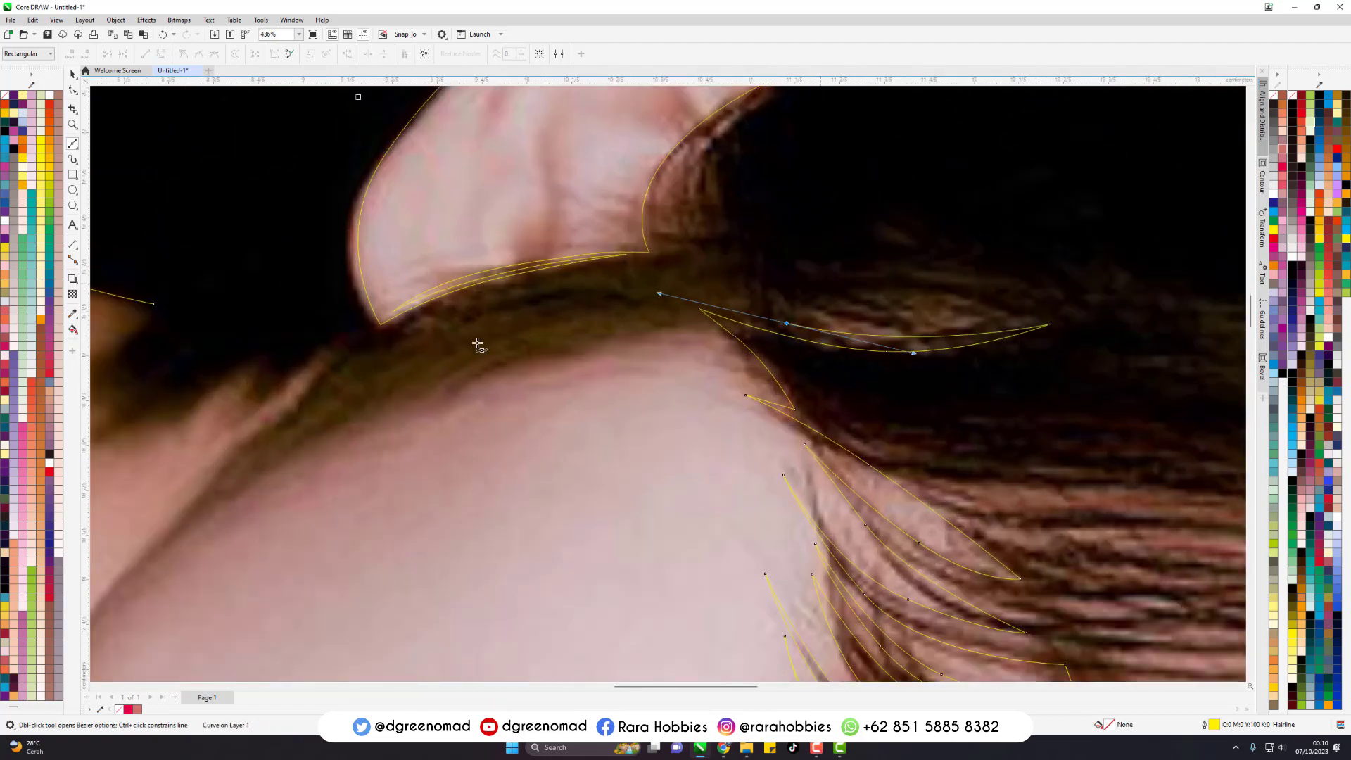
- Trace the hair band below the ear with long pointed strands along the edge of the face, redoing the misplaced first segment
click(373, 364)
key(ctrl+z)
drag(500, 357, 533, 330)
click(390, 421)
click(572, 315)
drag(397, 399, 457, 356)
click(213, 503)
click(468, 349)
- Add pointed hair tips between the jaw and the ear, extending the zigzag outline toward the neck
drag(296, 434, 211, 482)
click(188, 503)
click(361, 344)
drag(297, 402, 227, 436)
click(210, 450)
drag(266, 377, 301, 343)
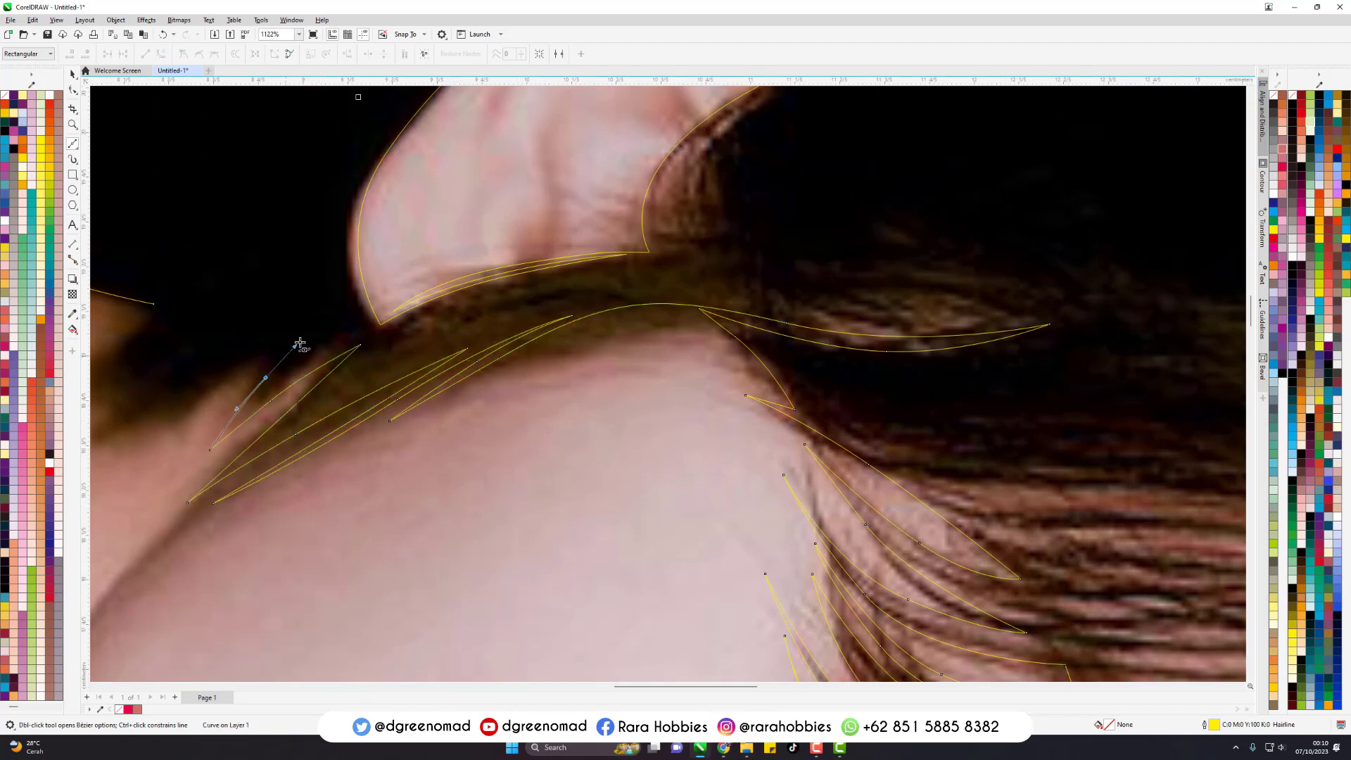
- Trace two long curved hair spikes over the neck between the skin and the black background
scroll(630, 399, down, 2)
scroll(344, 396, up, 3)
drag(564, 381, 630, 317)
click(664, 303)
drag(481, 428, 437, 464)
click(395, 503)
drag(492, 392, 536, 346)
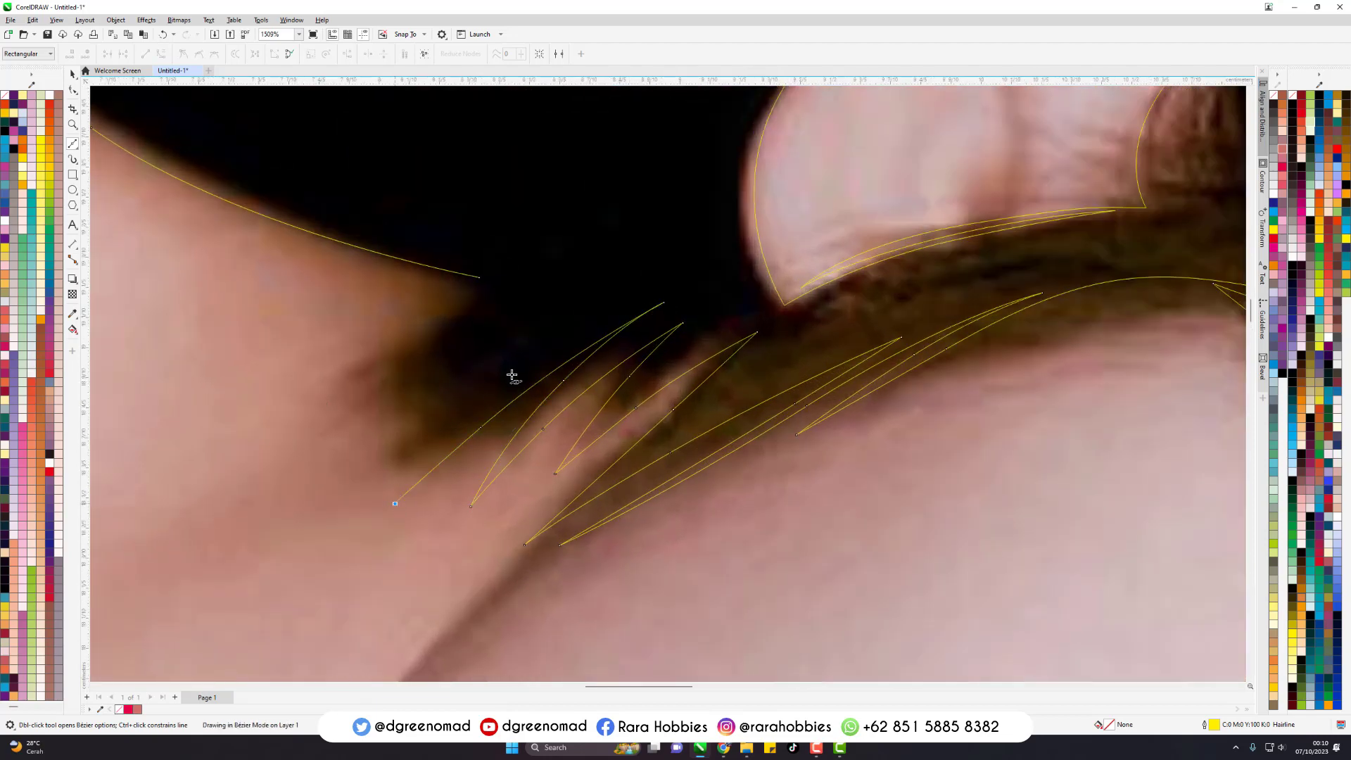
click(598, 306)
- Add the last curved hair spikes on the neck, carrying the outline toward the end of the neck line
drag(344, 498, 343, 499)
click(336, 507)
drag(430, 398, 454, 374)
click(449, 381)
drag(348, 453, 303, 494)
click(281, 523)
drag(391, 399, 437, 362)
click(479, 331)
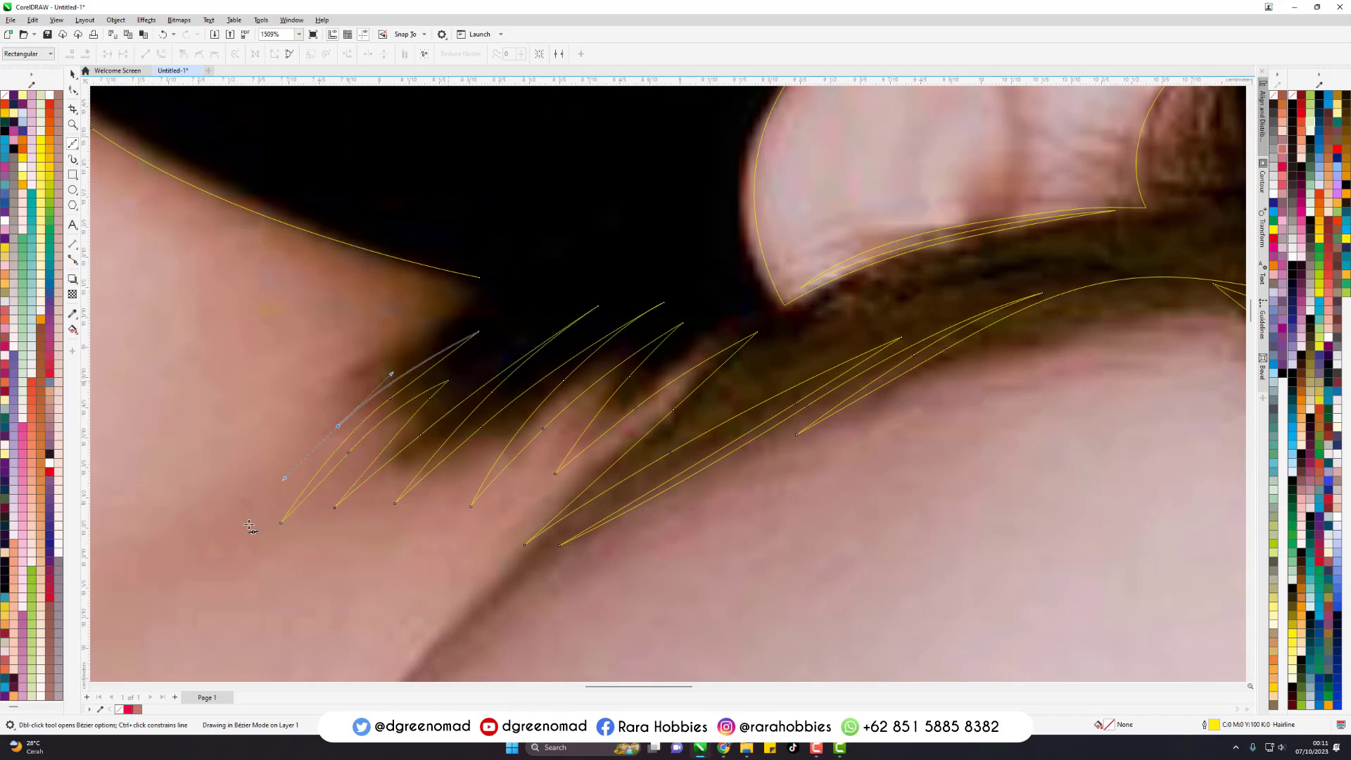
drag(333, 373, 331, 374)
- Trace the outer outline of the upper eye from the inner corner around both lids and back
scroll(549, 260, down, 5)
scroll(788, 450, up, 3)
click(685, 487)
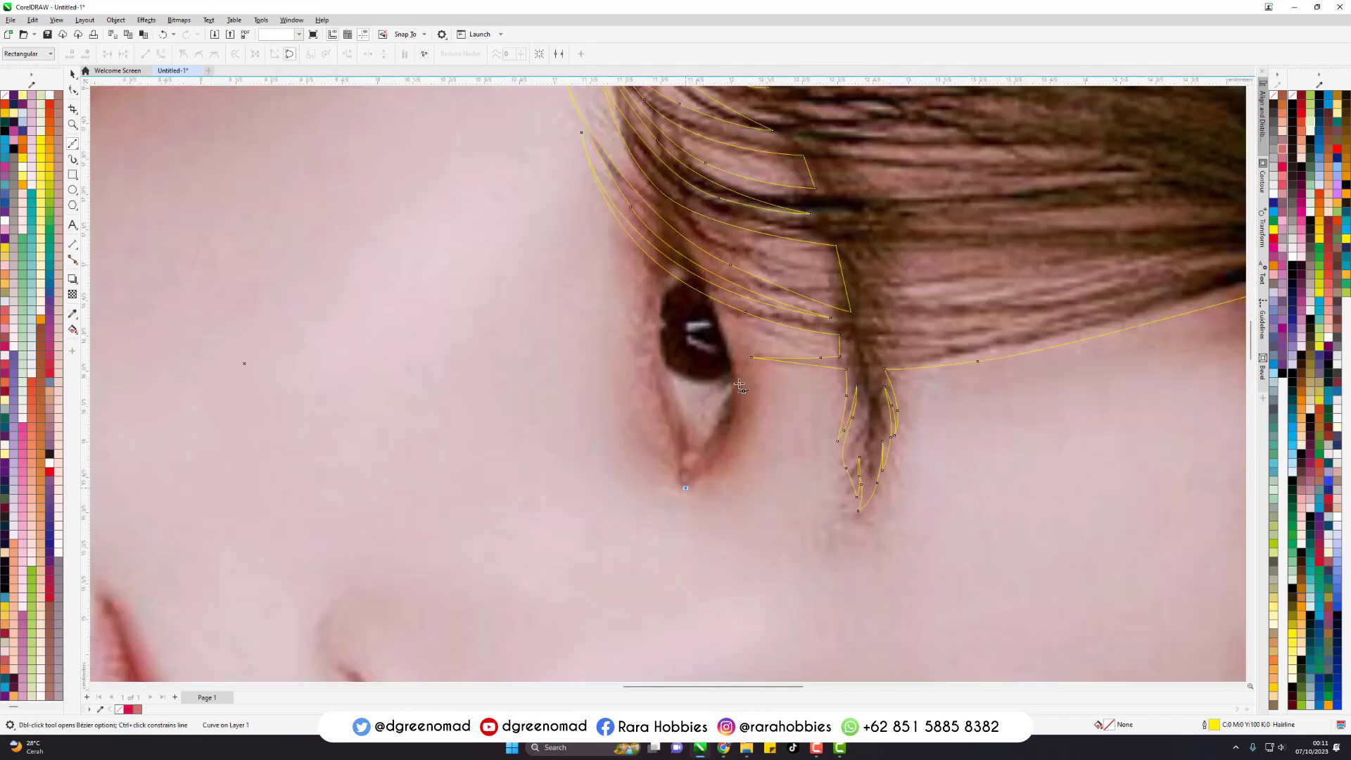
drag(737, 369, 720, 298)
drag(665, 183, 659, 169)
click(653, 151)
drag(652, 279, 646, 322)
mouse_move(659, 399)
mouse_down()
mouse_move(675, 478)
mouse_move(693, 484)
mouse_move(659, 411)
mouse_up()
- Outline the eye white between the iris and the inner corner of the upper eye as a closed shape
scroll(726, 424, up, 1)
click(629, 322)
drag(666, 469, 706, 443)
drag(730, 371, 732, 353)
click(732, 352)
mouse_move(630, 322)
mouse_down()
mouse_move(614, 278)
mouse_move(625, 265)
mouse_up()
- Outline the small eye white at the upper eye's outer corner and combine the eye shapes
click(674, 202)
mouse_move(643, 176)
mouse_down()
mouse_move(648, 162)
mouse_move(689, 214)
mouse_up()
shift+click(699, 395)
shift+click(693, 353)
key(ctrl+l)
key(space)
- Outline the two curved light reflections inside the upper eye's iris
scroll(687, 260, up, 2)
click(708, 269)
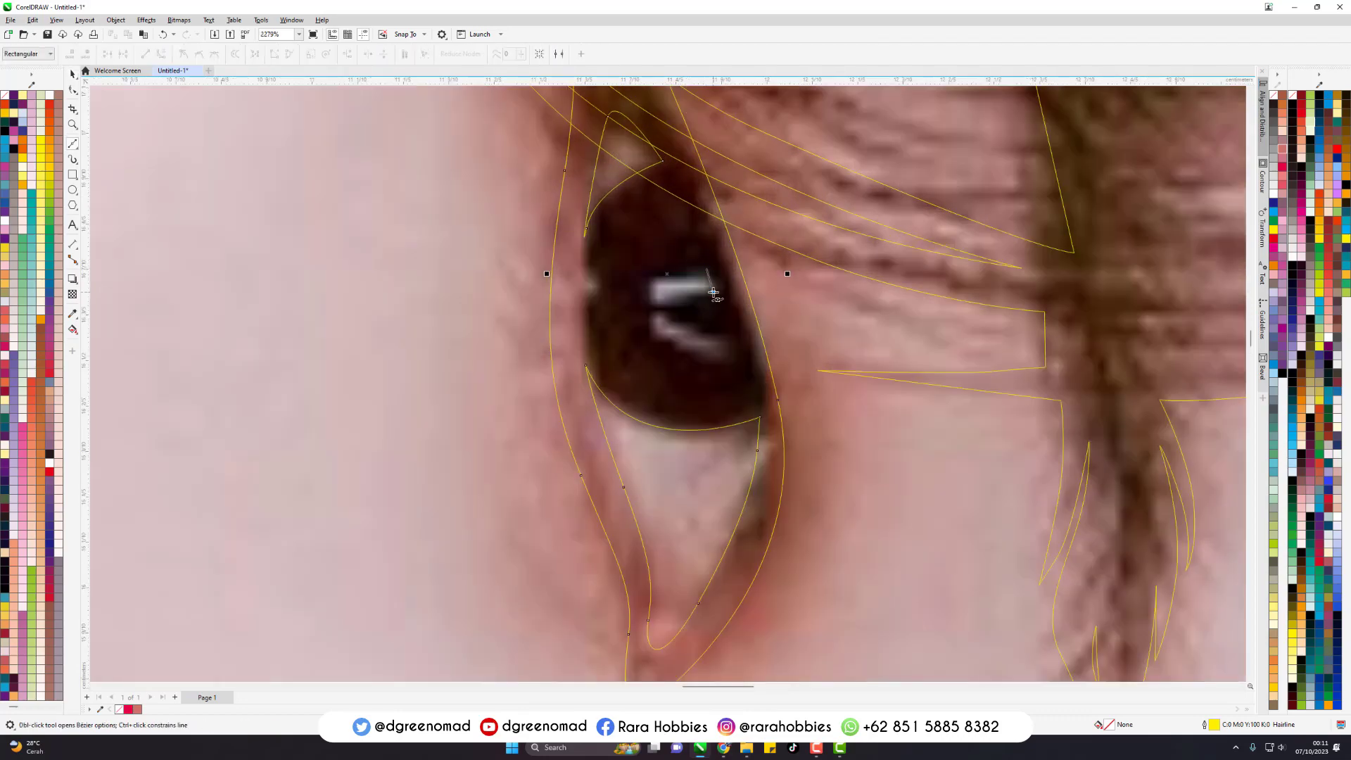
click(712, 290)
drag(660, 303, 649, 321)
click(708, 269)
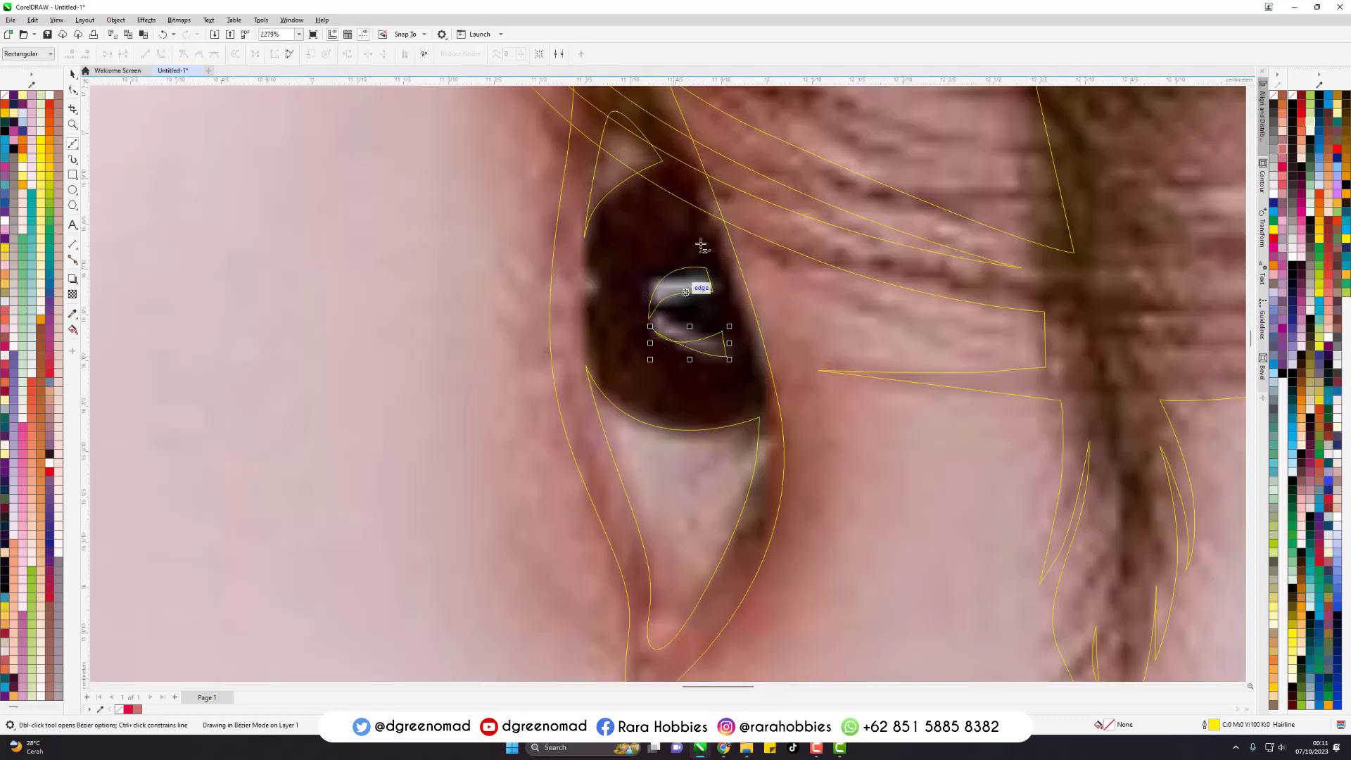
scroll(651, 313, down, 8)
scroll(718, 250, up, 4)
key(space)
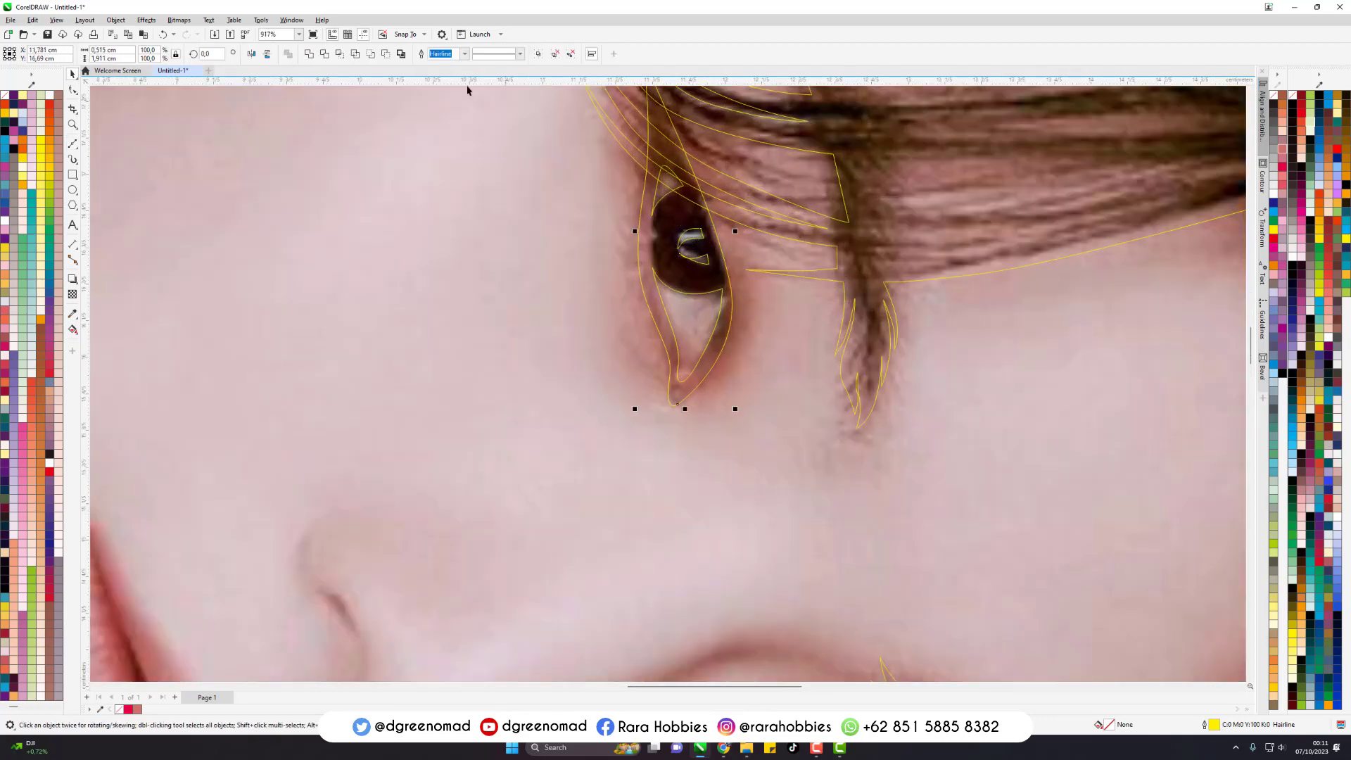
- Start the mouth-line shape at the far corner of the lips and curve it along the lip parting toward the near corner
scroll(631, 425, down, 4)
scroll(453, 362, up, 4)
key(space)
click(374, 215)
click(424, 322)
drag(467, 443, 478, 493)
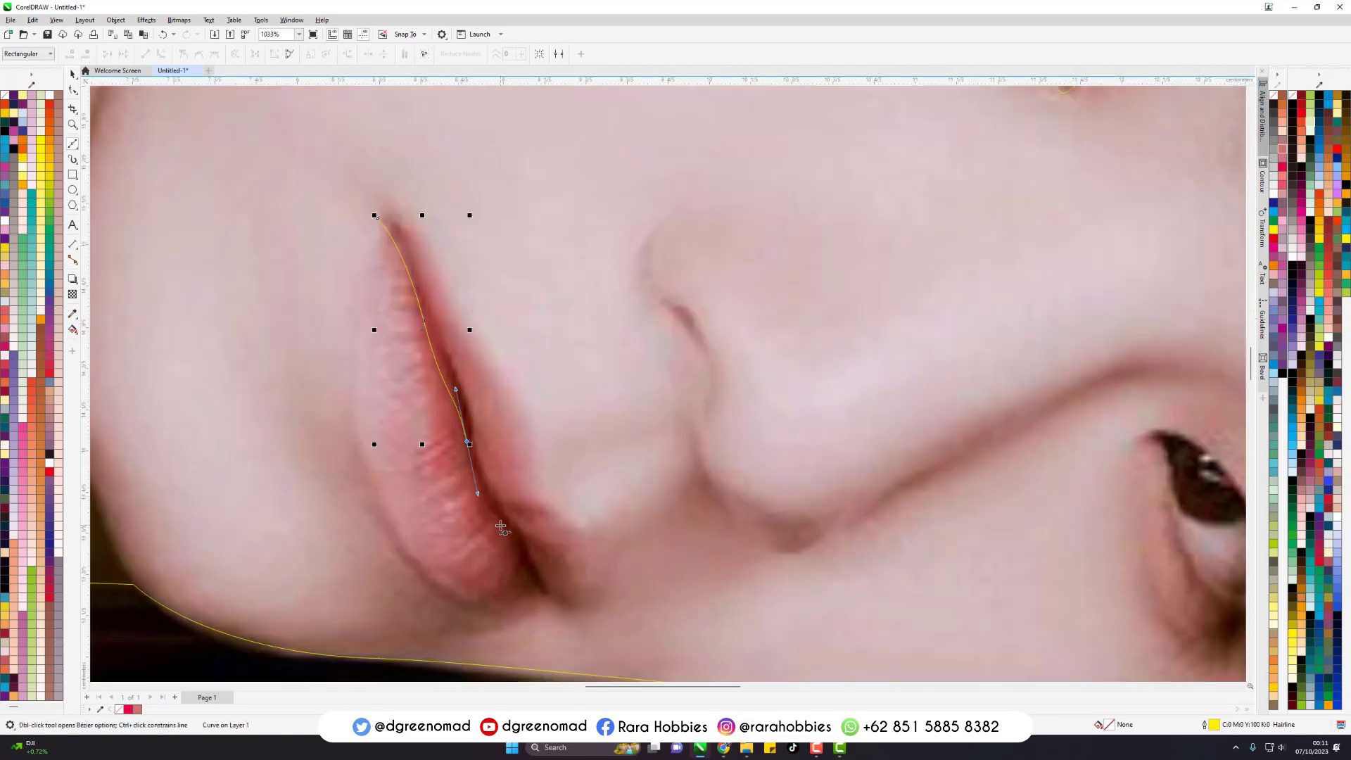
drag(508, 536, 525, 564)
- Hook the mouth line under the lower lip, then return along the lip parting to close the shape
drag(496, 601, 554, 613)
click(444, 583)
drag(537, 563, 521, 535)
drag(476, 447, 470, 416)
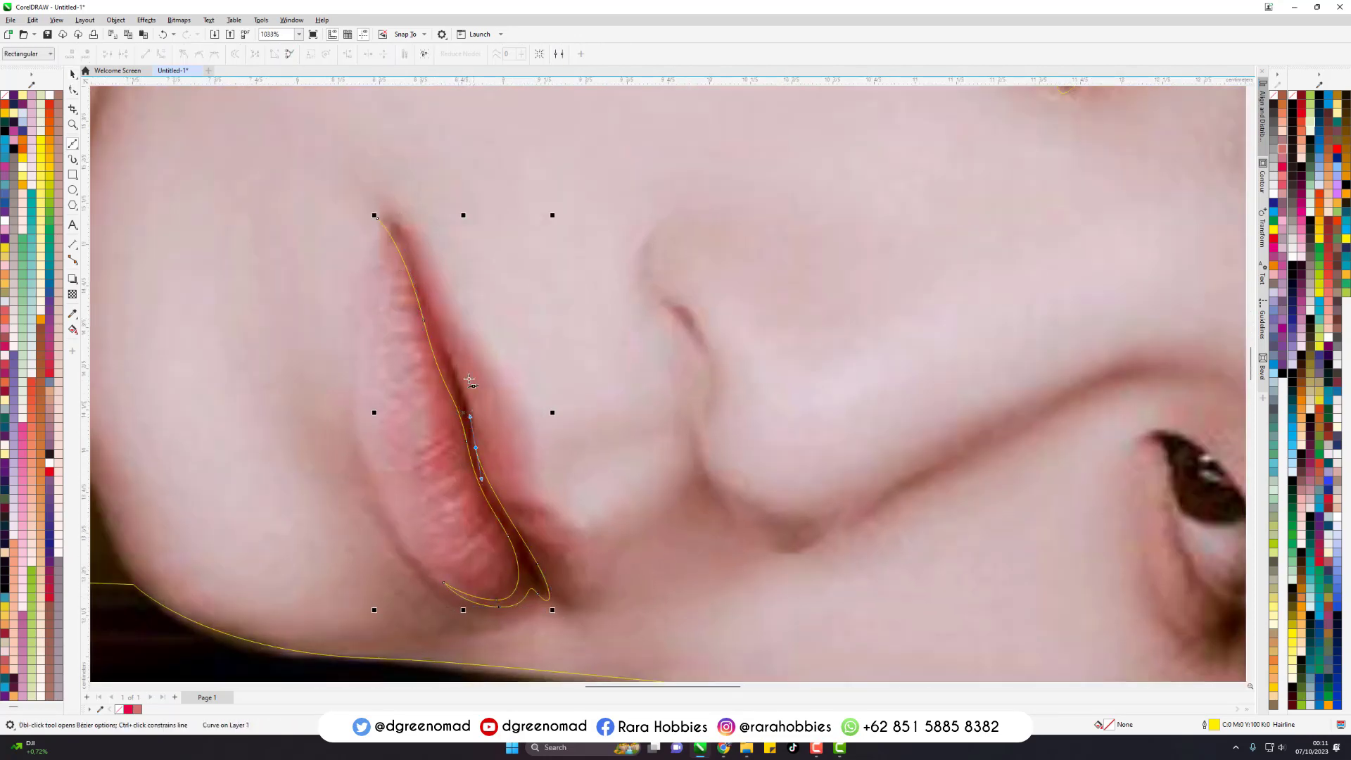
drag(378, 219, 399, 217)
- Trace the nostril as a thin closed crescent
click(714, 366)
drag(685, 319, 666, 292)
drag(685, 301, 706, 317)
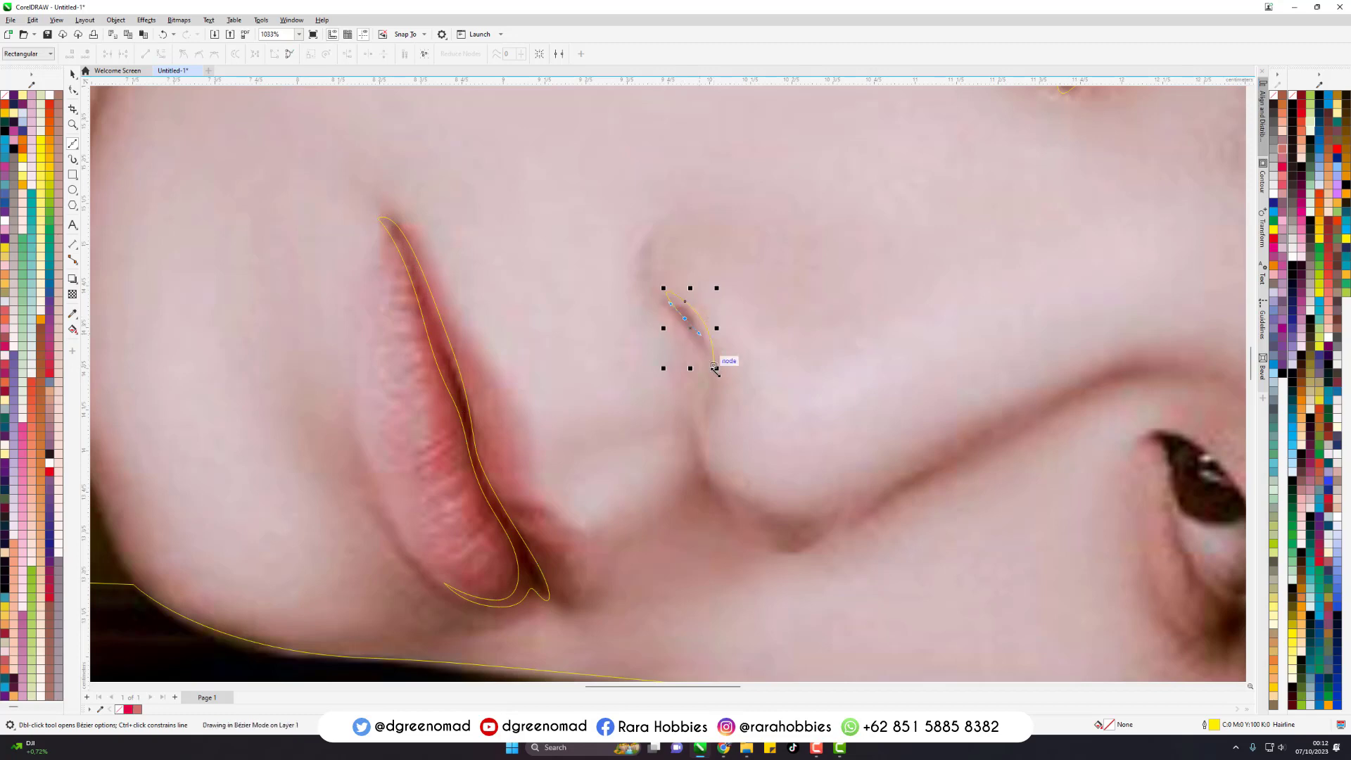
click(714, 365)
- Draw a small closed crescent along the crease at the side of the nose
drag(786, 551, 786, 551)
drag(740, 540, 718, 516)
click(716, 481)
- Trace the nose shadow as a long narrow closed shape from the nose wing along the bridge toward the brow
click(791, 554)
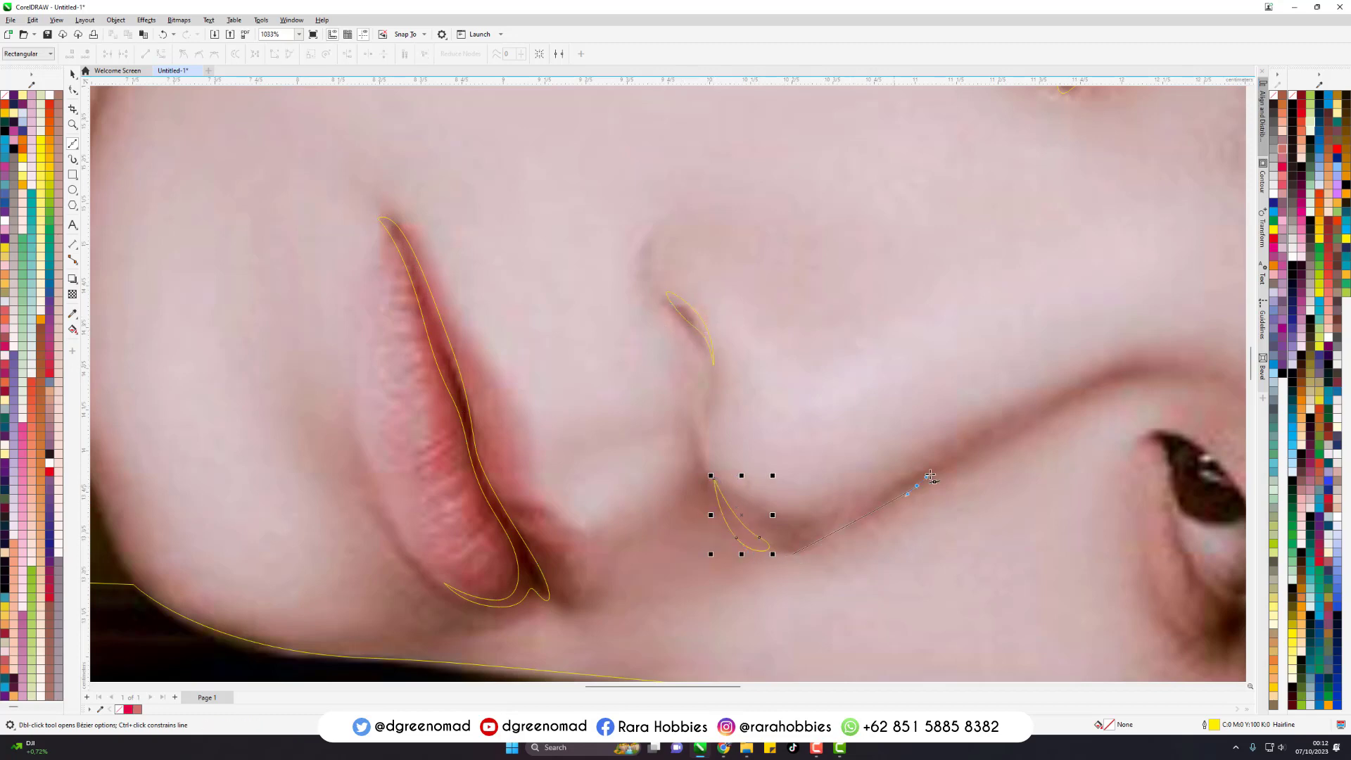
drag(917, 486, 950, 462)
drag(1109, 388, 1147, 374)
click(1188, 371)
drag(1019, 414, 872, 488)
mouse_move(802, 528)
mouse_down()
mouse_move(781, 528)
mouse_move(801, 542)
mouse_up()
click(739, 501)
click(792, 555)
- Start the lower eye's outline at its inner corner and trace the lid rim down past the iris to a point
scroll(791, 554, down, 3)
scroll(992, 620, up, 3)
click(694, 282)
drag(725, 334, 728, 359)
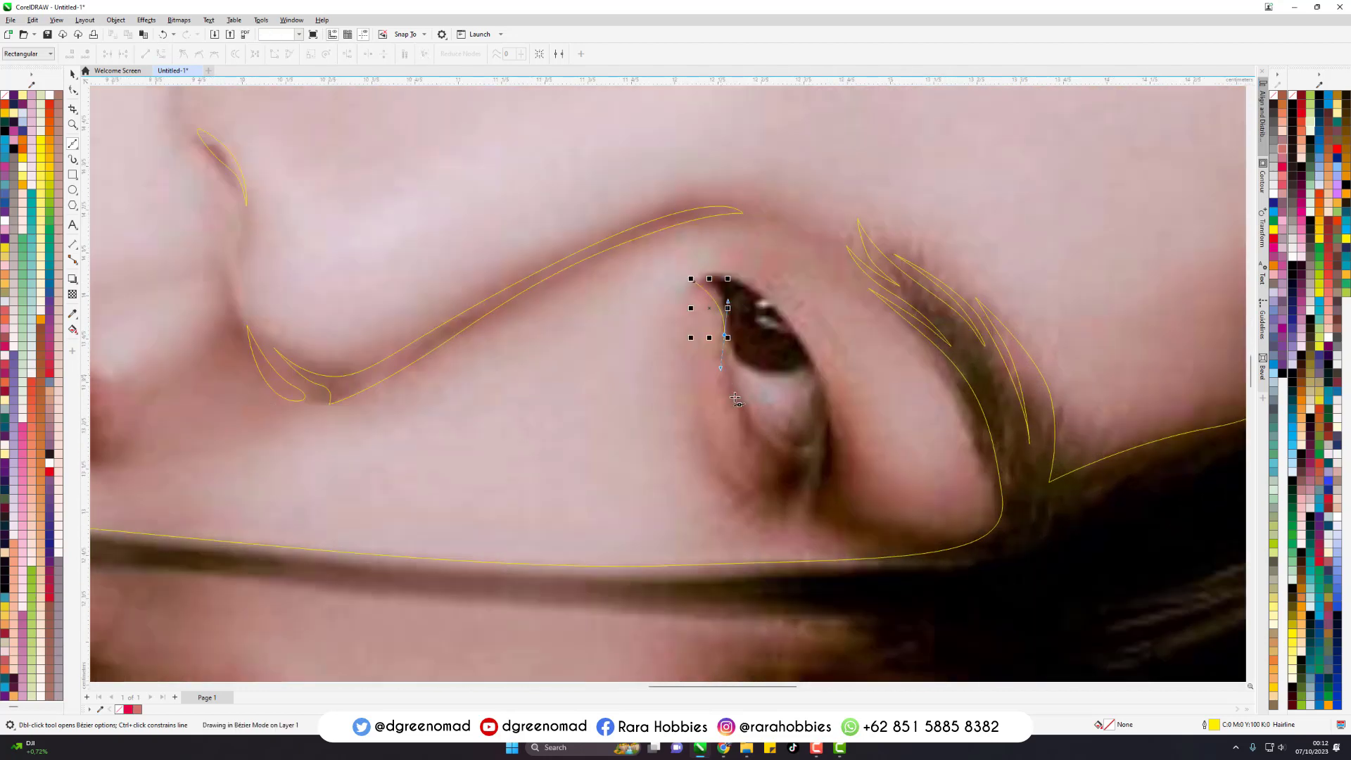
drag(749, 418, 774, 448)
double_click(749, 418)
- Follow the iris edge across the lower eye and curve around the eye white back to the lid rim
mouse_move(730, 363)
mouse_down()
mouse_move(729, 344)
mouse_move(804, 376)
mouse_up()
click(730, 342)
click(803, 373)
drag(818, 430, 818, 453)
drag(766, 443, 750, 430)
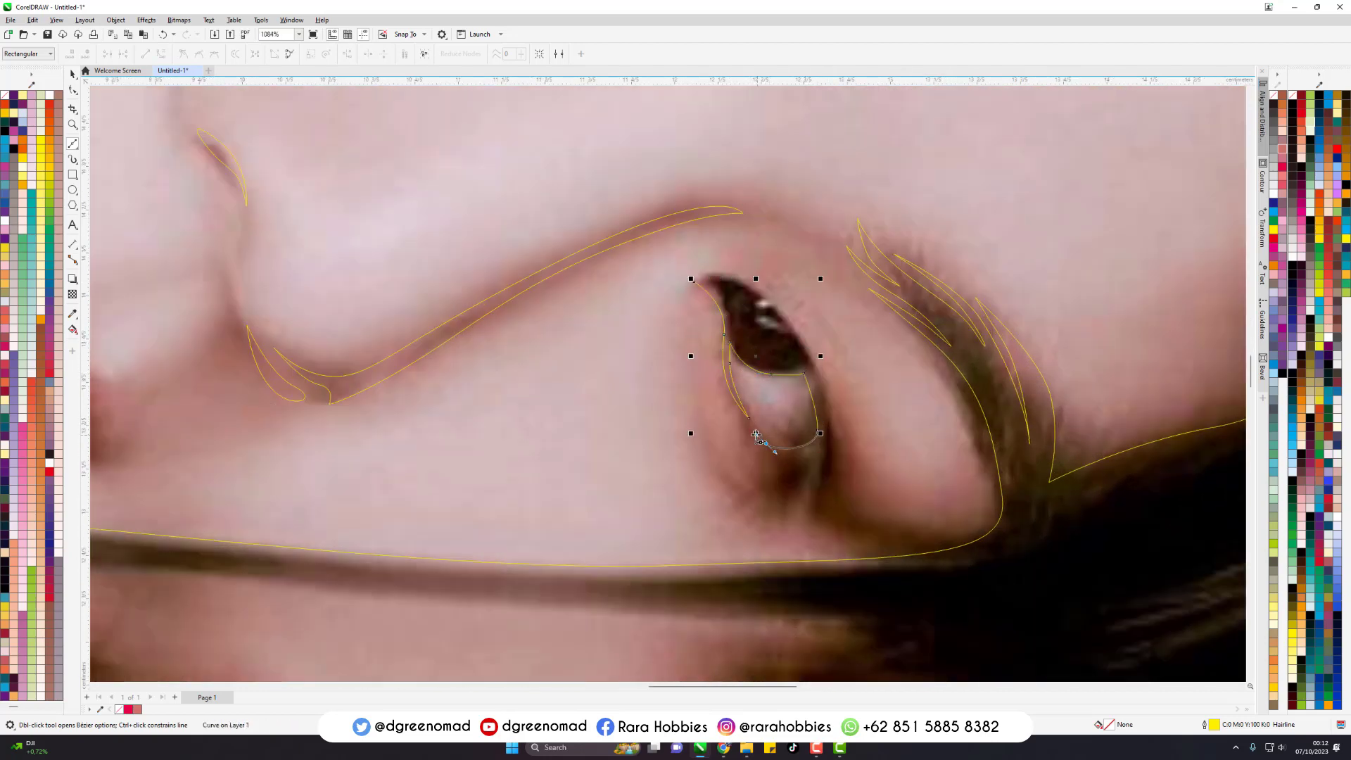
click(747, 428)
- Trace the shadow beyond the lower eye's outer corner along the face edge and close the outline over the lid
drag(743, 483, 709, 483)
drag(783, 524, 866, 542)
drag(1019, 566, 1092, 545)
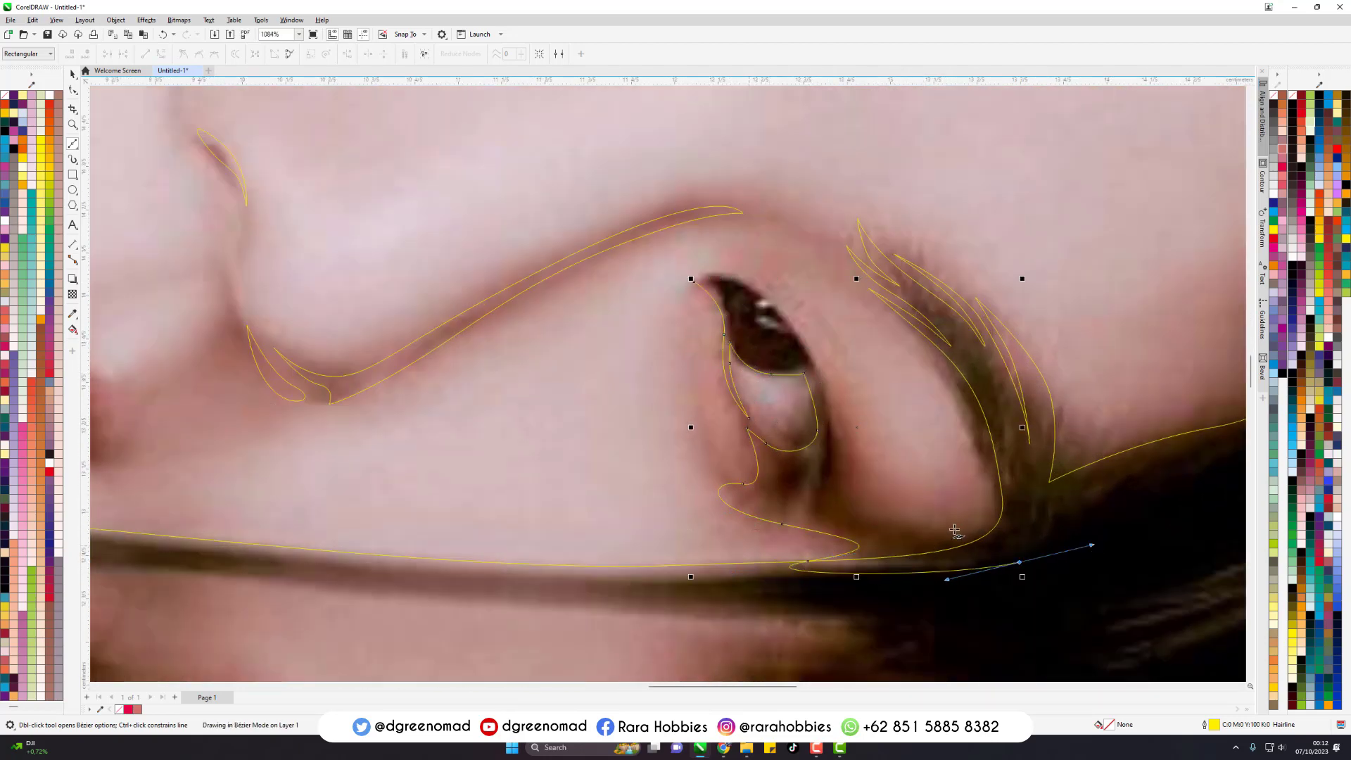
drag(832, 415, 829, 353)
drag(694, 282, 757, 270)
- Outline the curved light reflection inside the lower eye's iris
scroll(785, 311, up, 2)
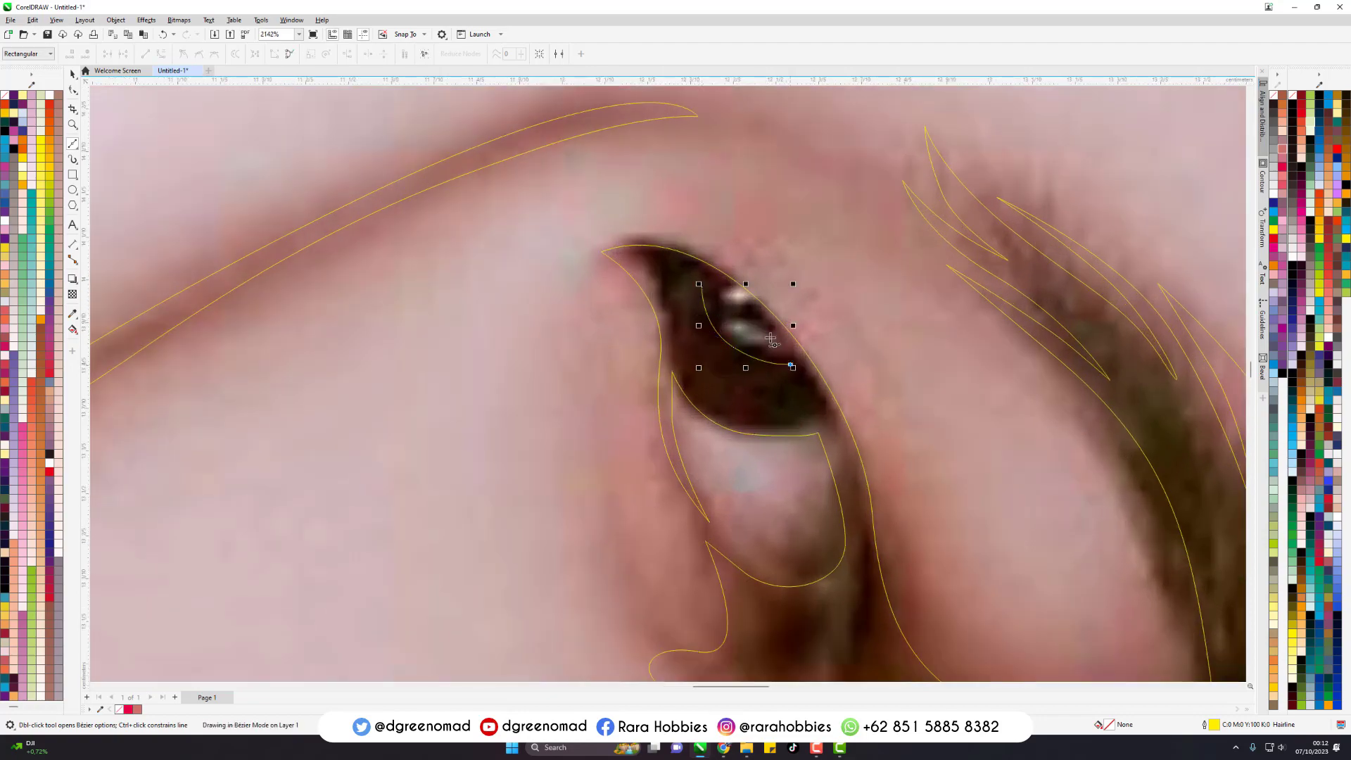
key(space)
key(F4)
- Trace the outermost finger of the upper hand as a closed Bezier outline down to the reflection line
scroll(765, 322, down, 2)
scroll(774, 268, up, 2)
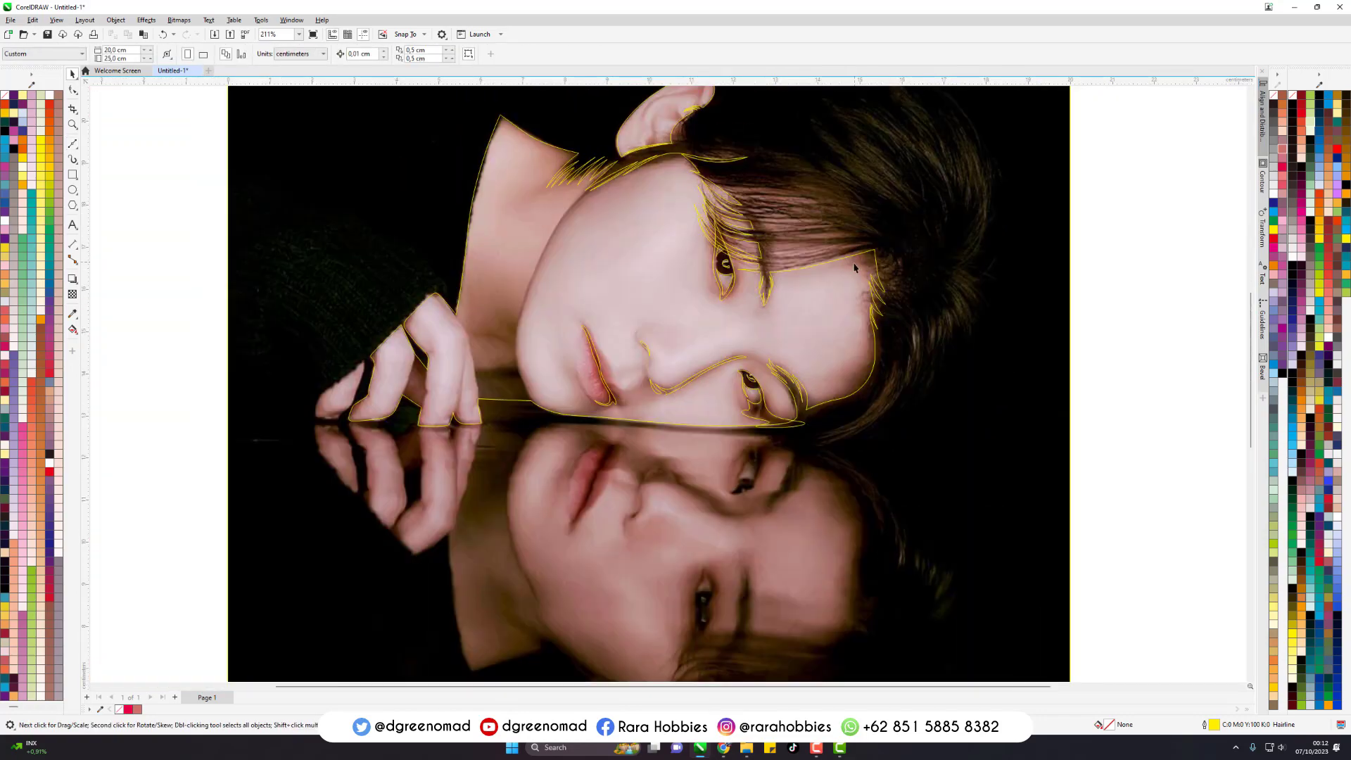
scroll(860, 266, down, 1)
scroll(632, 325, up, 3)
scroll(646, 308, down, 2)
scroll(475, 345, up, 4)
key(space)
click(567, 215)
drag(549, 307, 523, 362)
drag(482, 427, 447, 434)
drag(451, 456, 424, 458)
click(366, 448)
drag(421, 327, 496, 290)
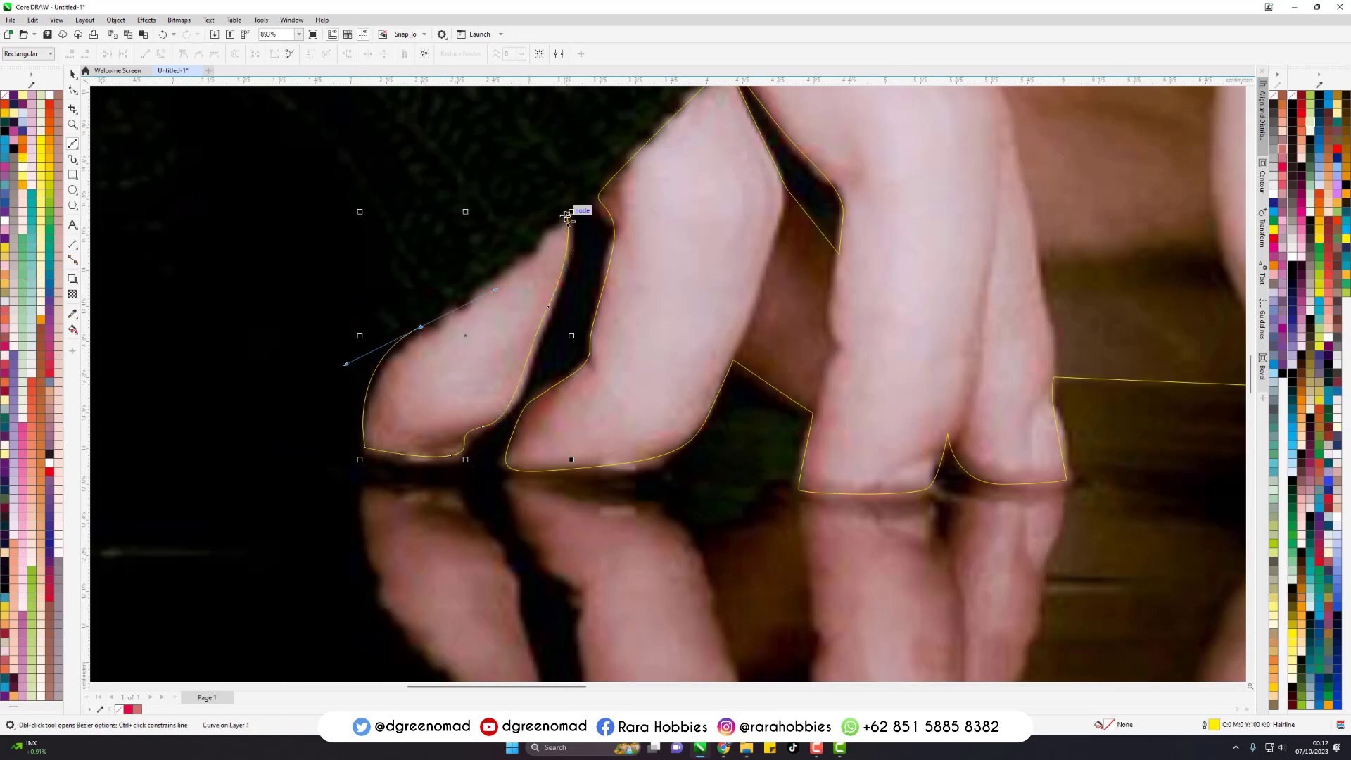
click(566, 216)
- Select all traced outlines of the upper portrait and group them
scroll(564, 327, down, 6)
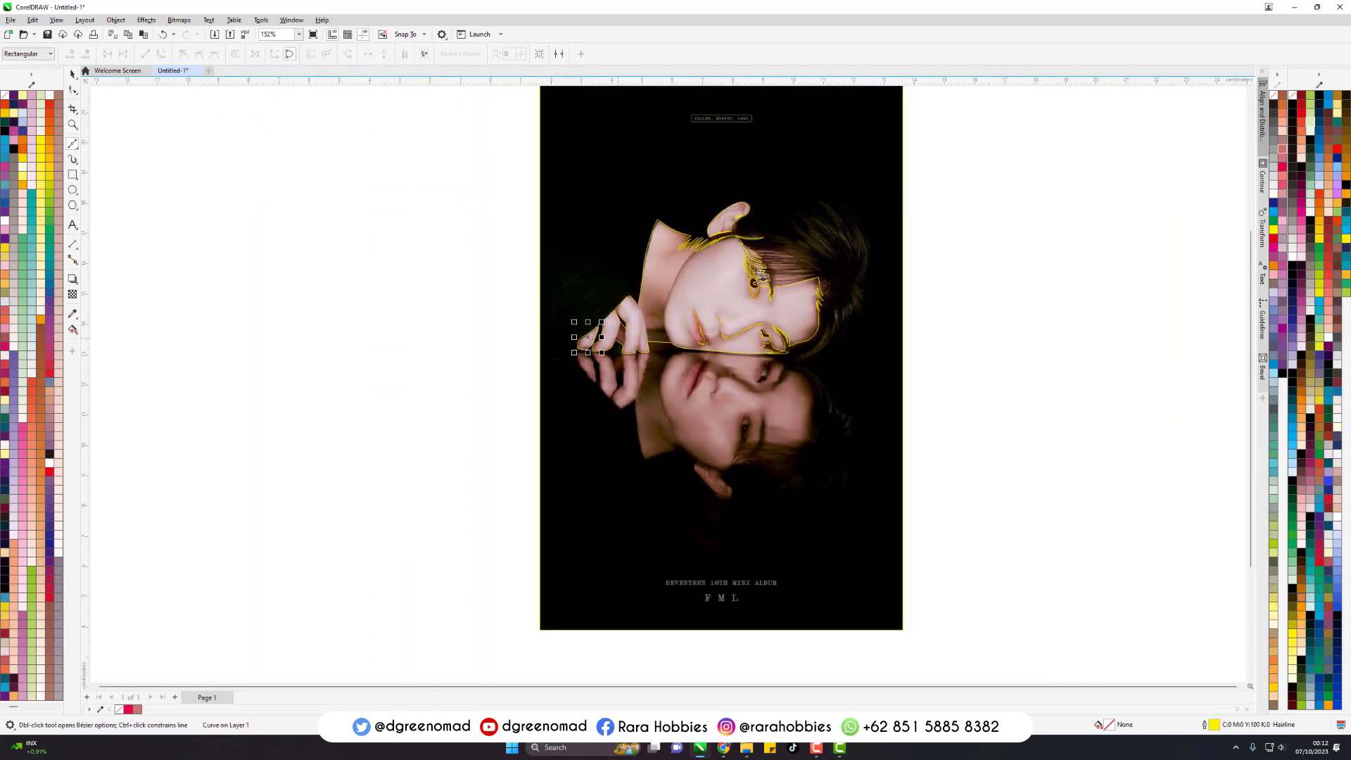
scroll(759, 273, down, 1)
key(space)
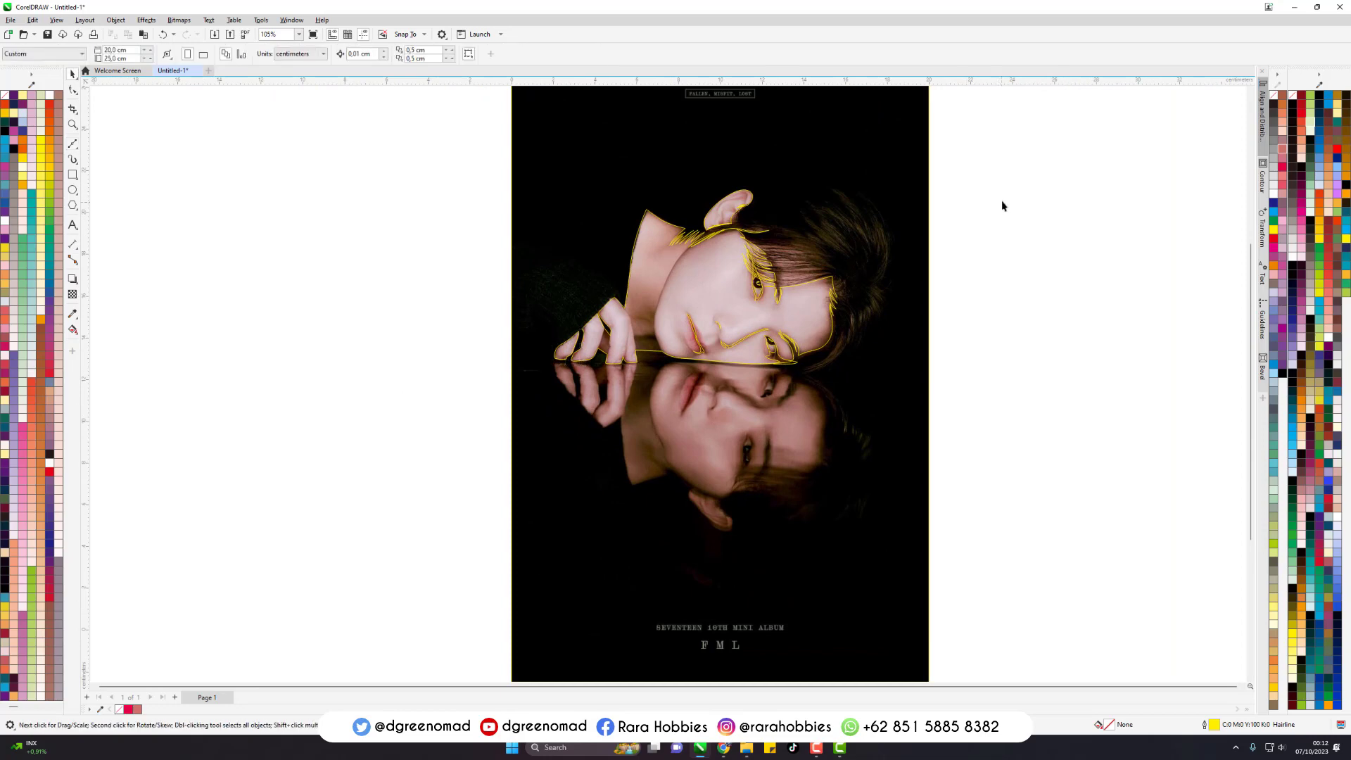
mouse_move(1039, 143)
mouse_down()
mouse_move(452, 483)
mouse_move(474, 378)
mouse_up()
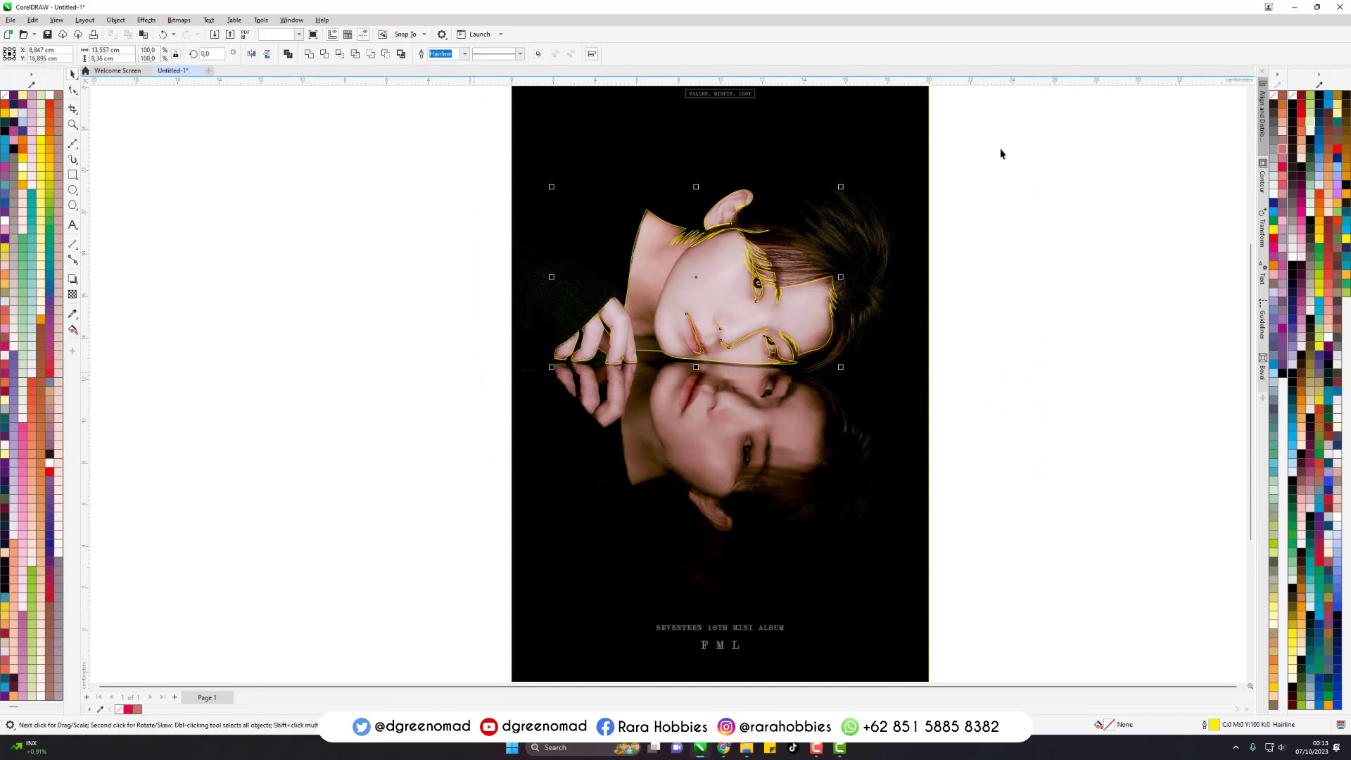
mouse_move(1020, 126)
mouse_down()
mouse_move(839, 247)
mouse_move(348, 464)
mouse_up()
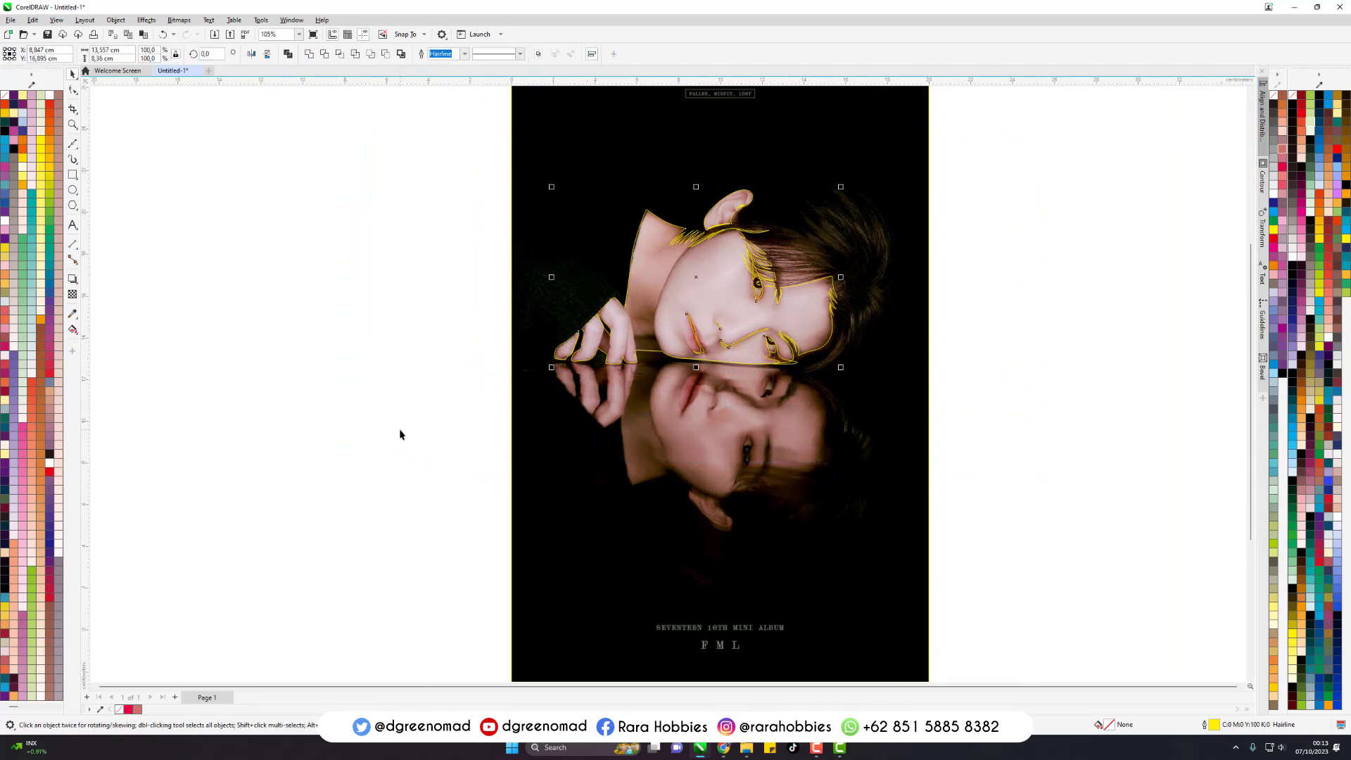
key(ctrl+g)
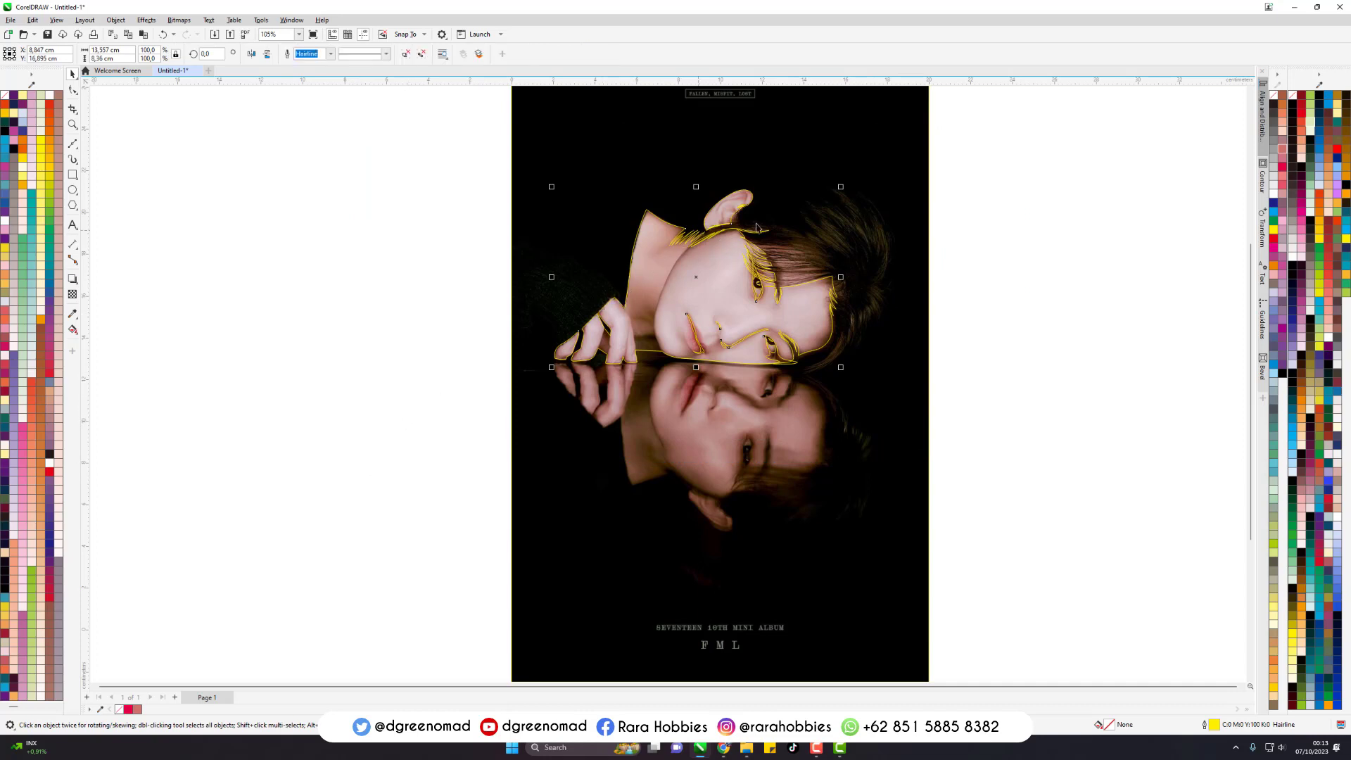
- Try Back Minus Front on the background rectangle and the grouped portrait outlines
scroll(747, 337, down, 2)
scroll(755, 289, up, 1)
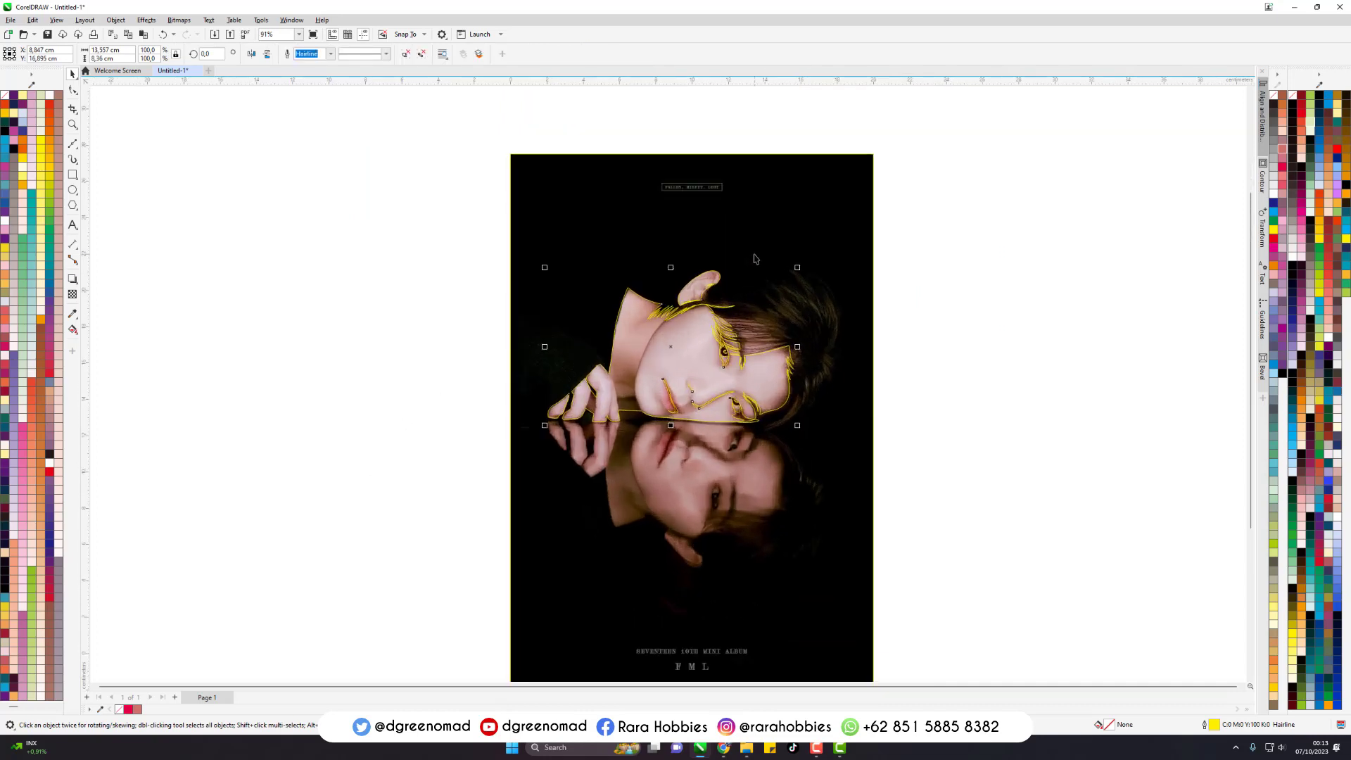
shift+click(750, 179)
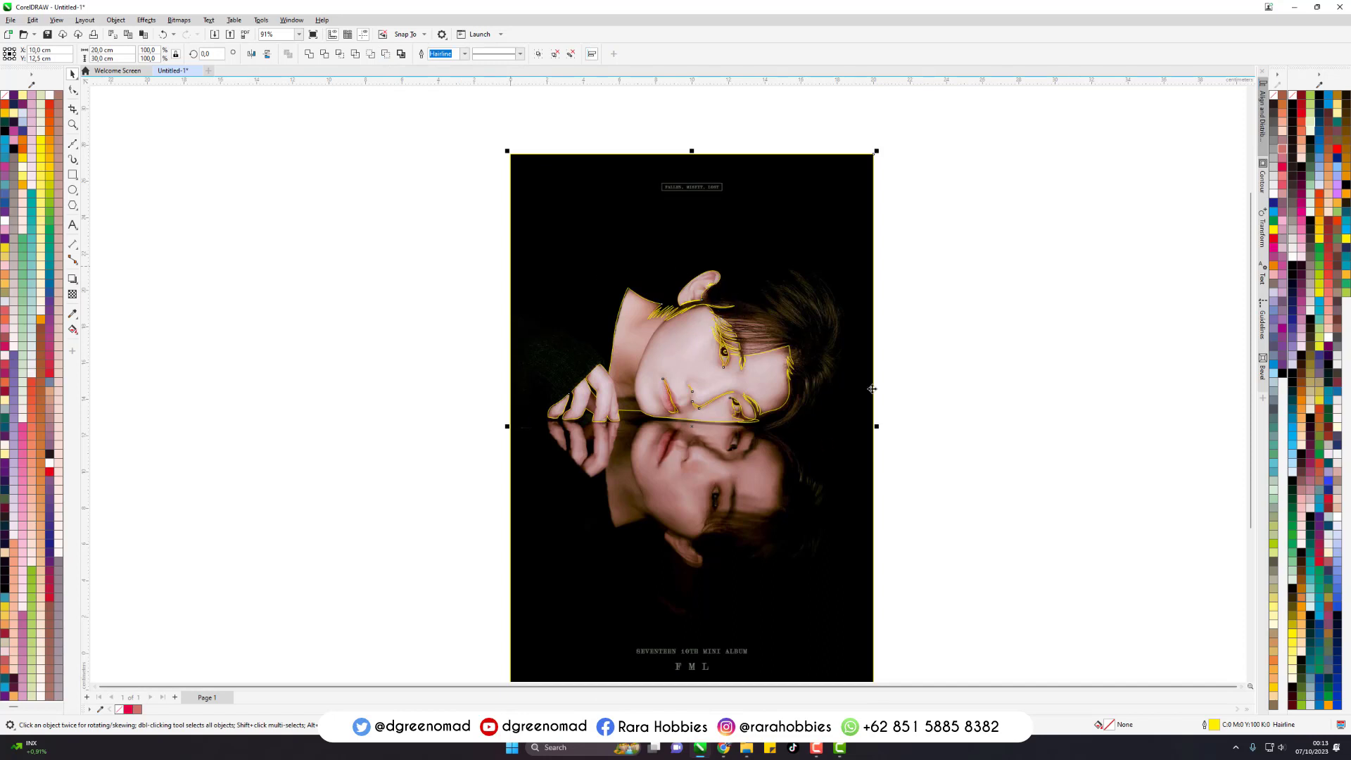
click(385, 55)
scroll(721, 375, up, 3)
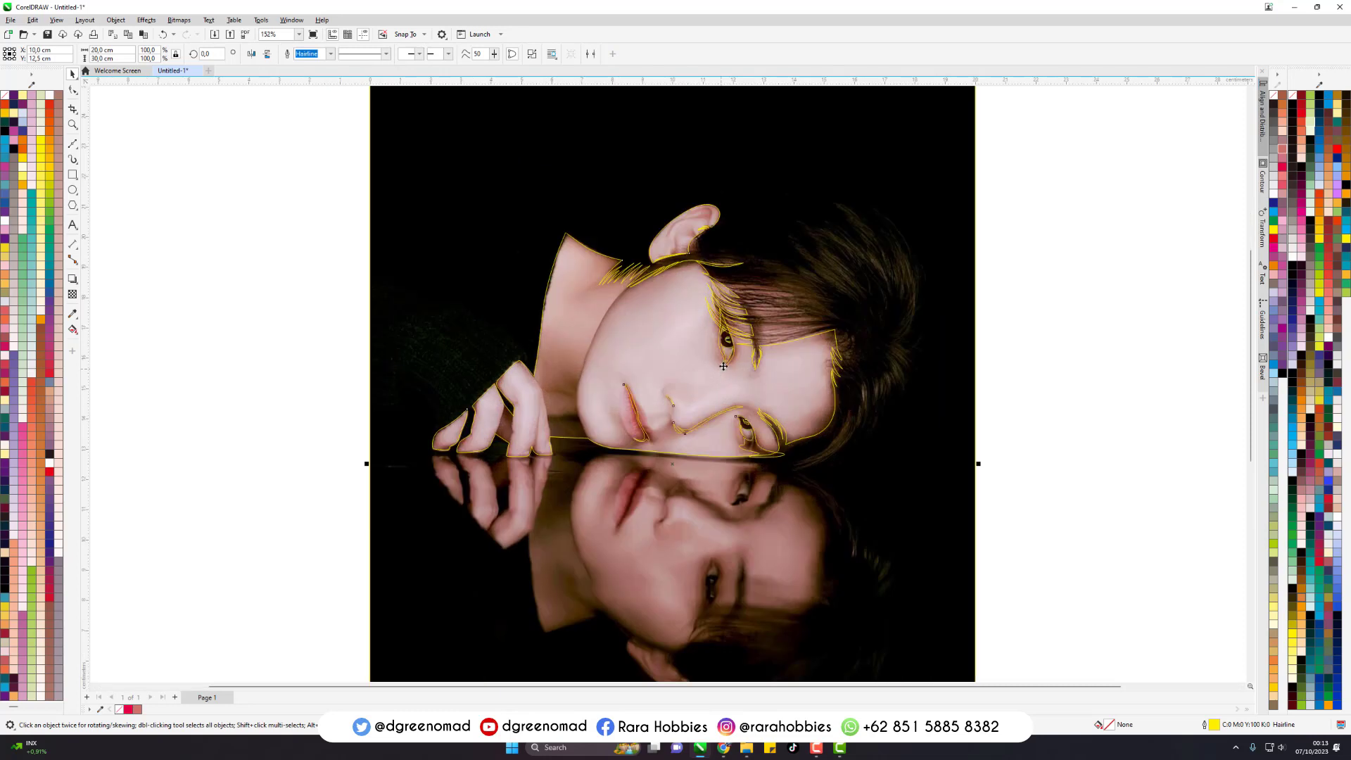
- Reselect the grouped portrait outlines and ungroup them
drag(1091, 176, 312, 595)
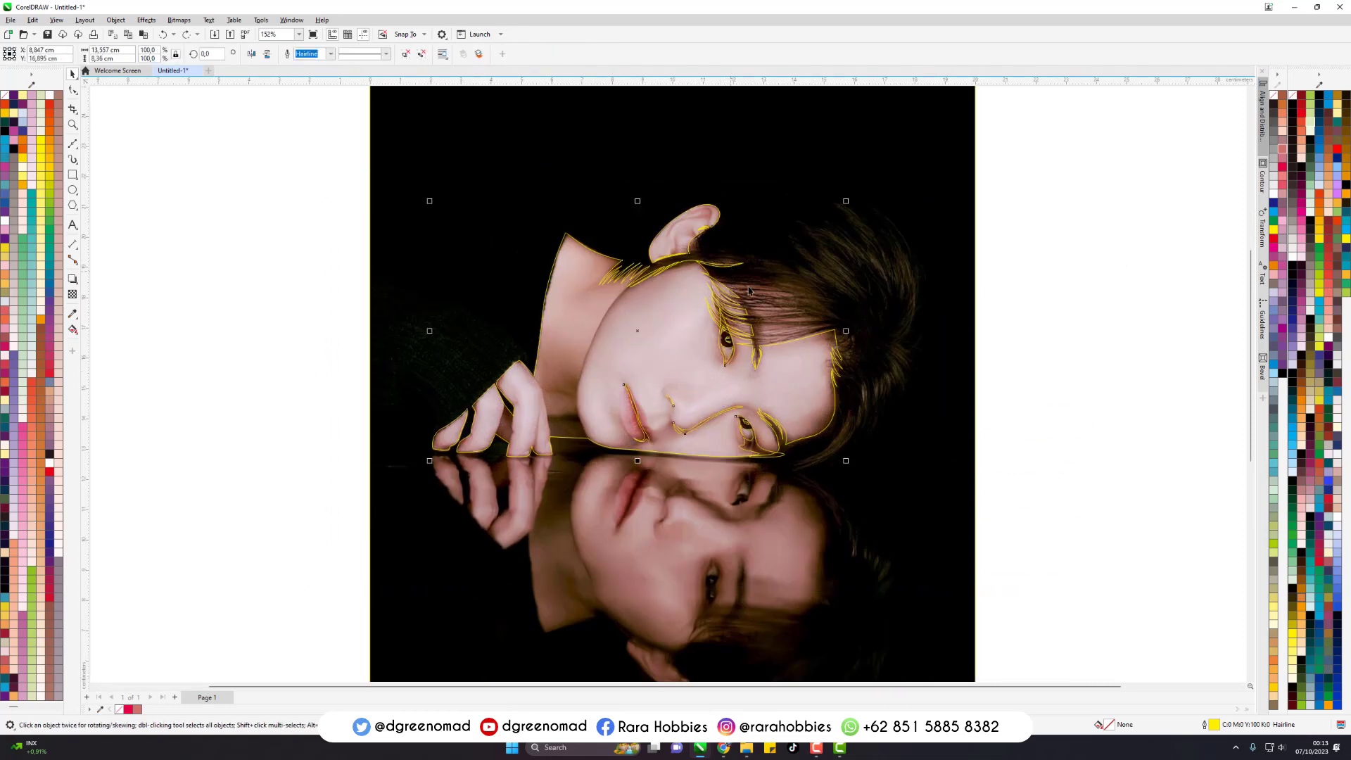
click(1050, 326)
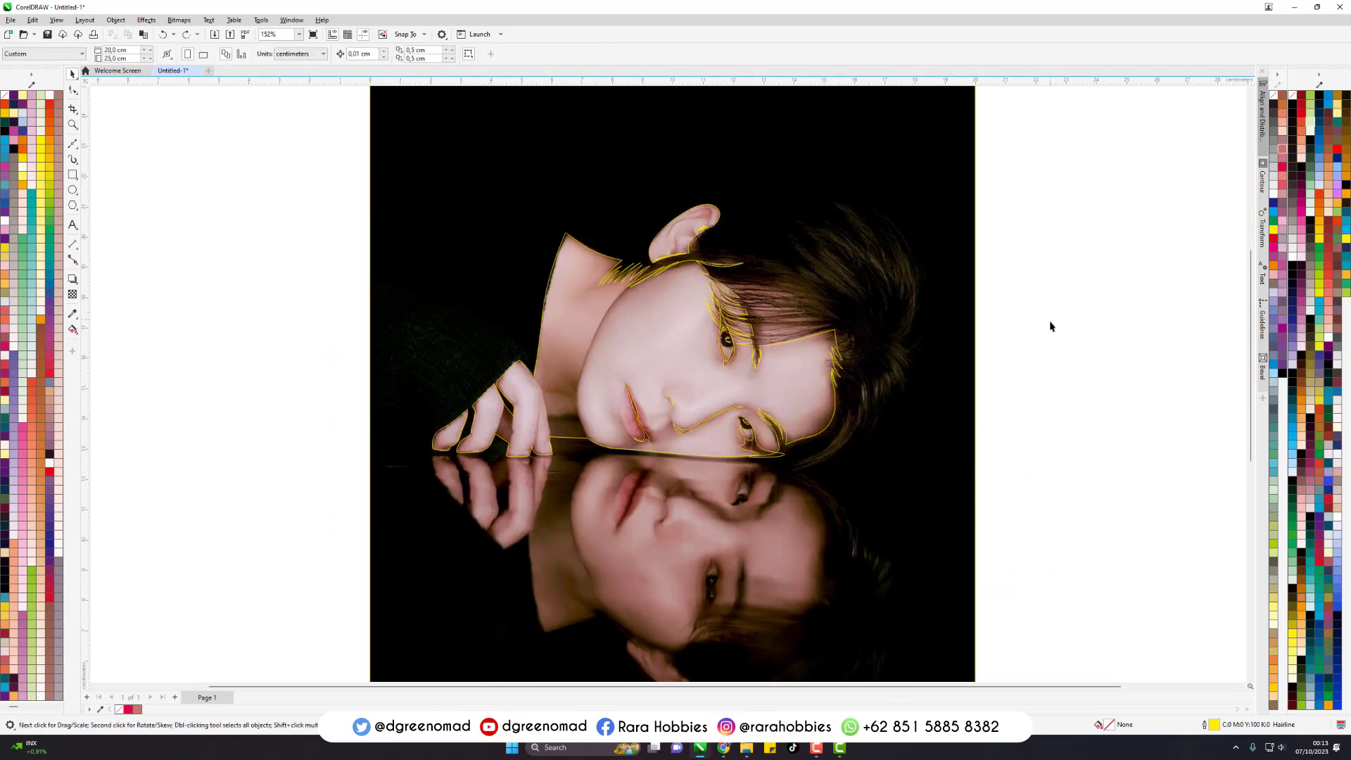
click(712, 287)
click(1070, 286)
drag(1030, 262, 525, 501)
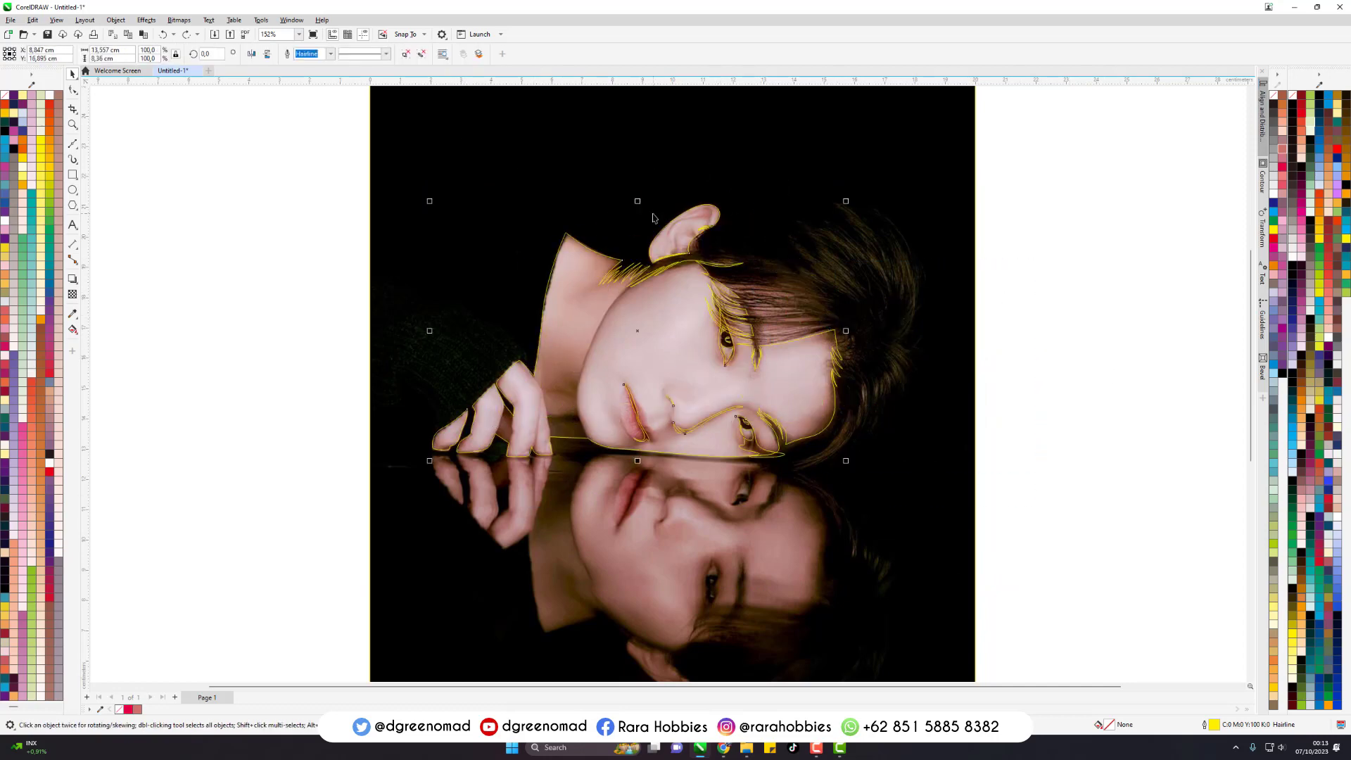
key(ctrl+u)
- Try Back Minus Front on the ungrouped outlines, undo it, and try combining them instead
click(385, 55)
key(ctrl+z)
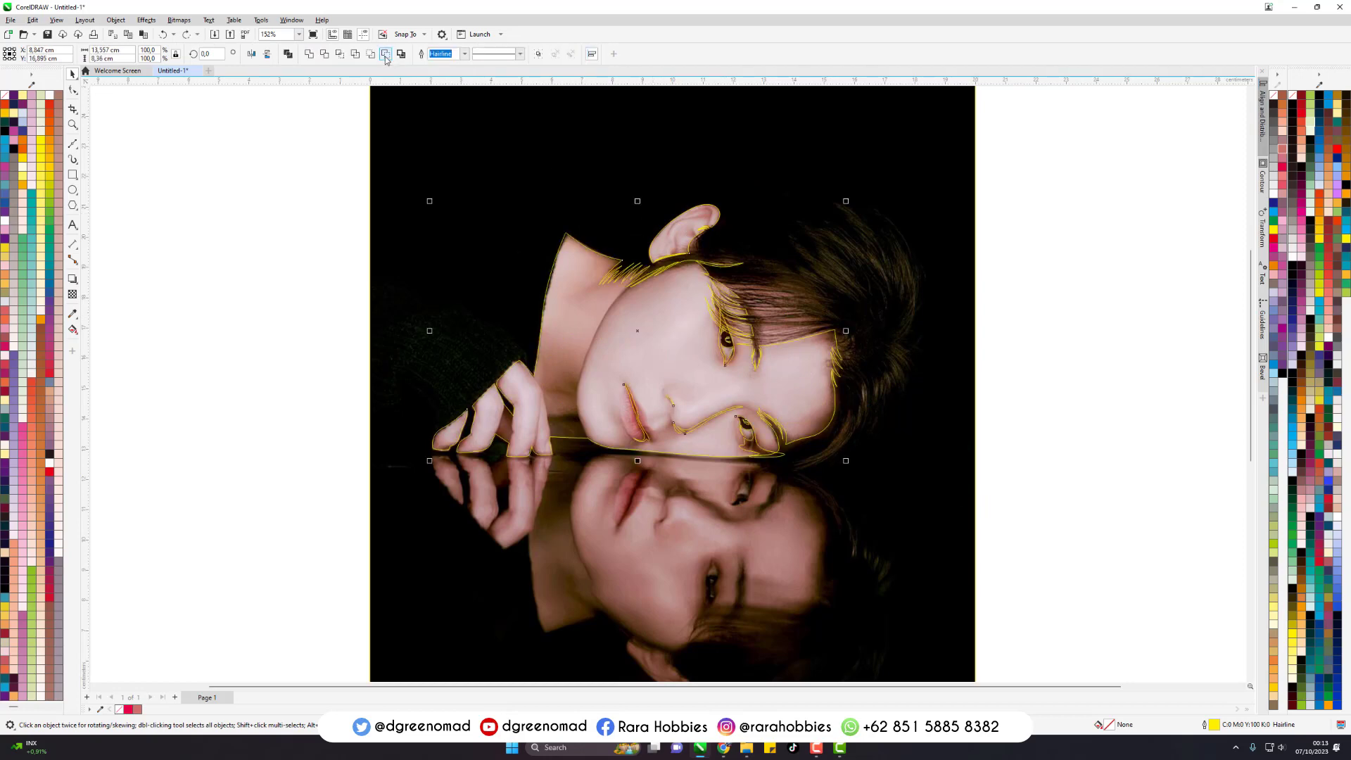
key(ctrl+l)
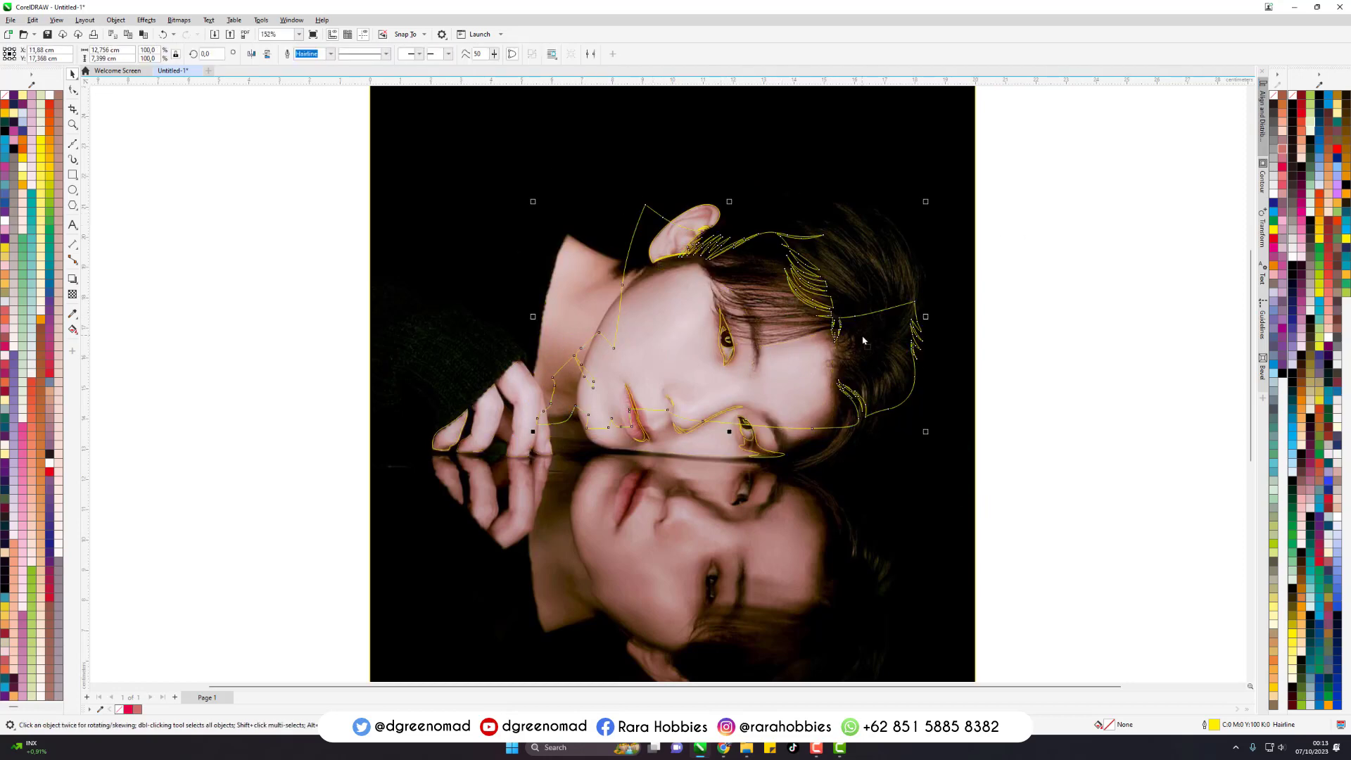
- Cut the traced face, ear, neck and hand outlines out of the background rectangle with Back Minus Front
shift+click(712, 222)
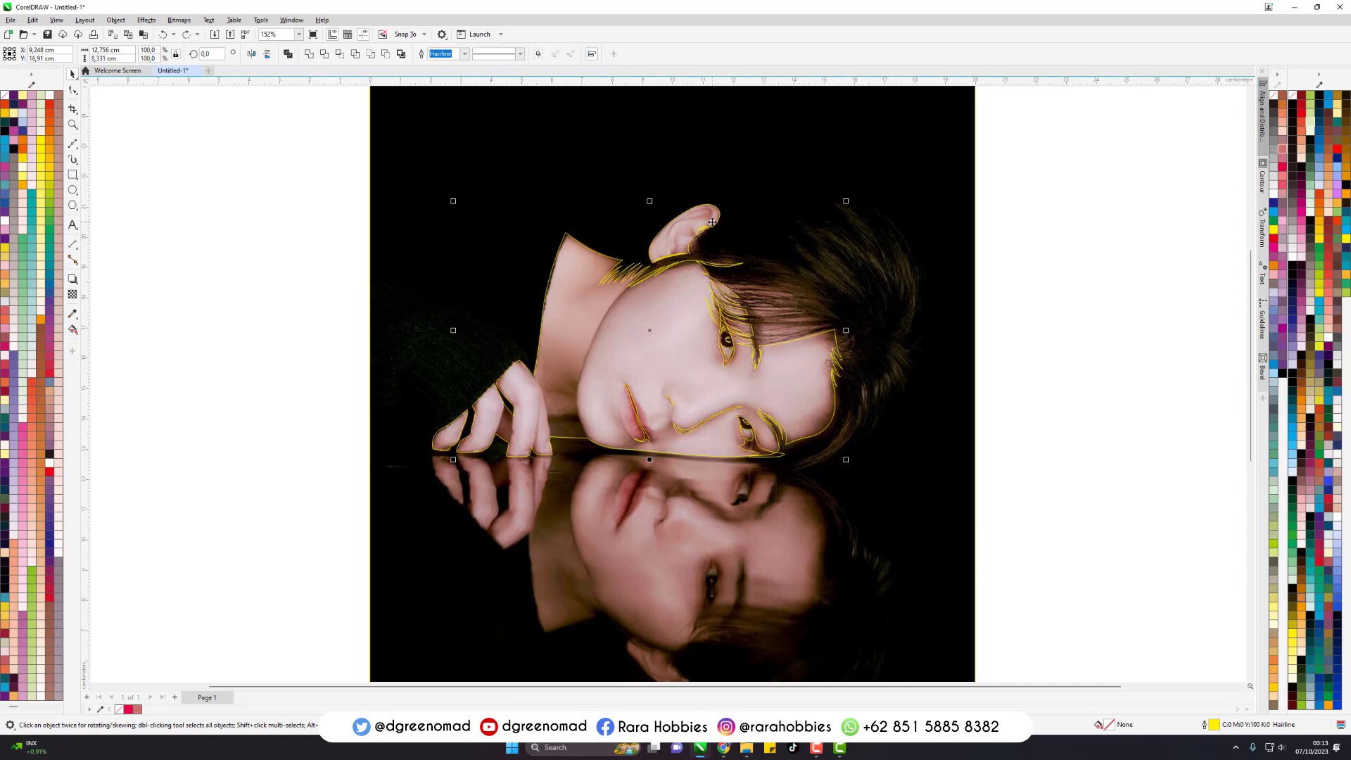
key(ctrl+g)
shift+click(805, 239)
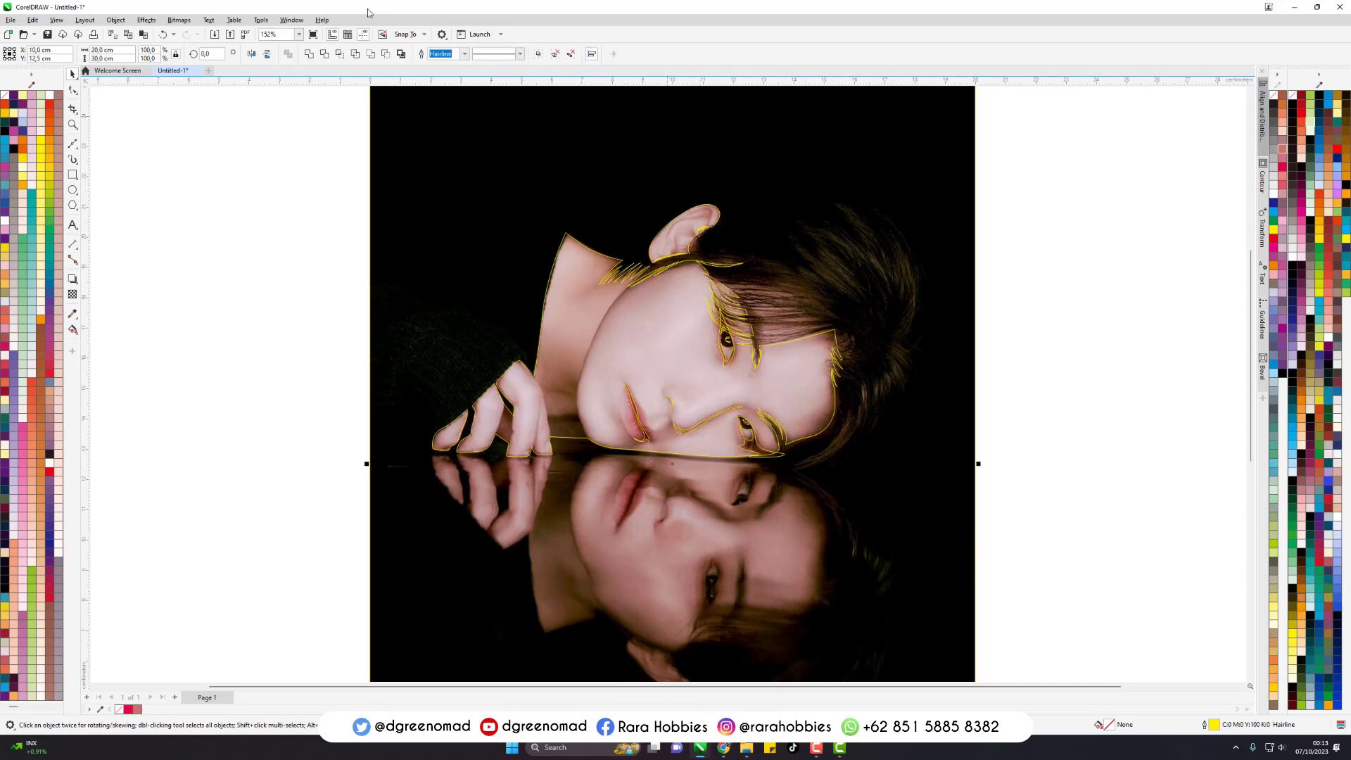
click(385, 57)
click(1102, 221)
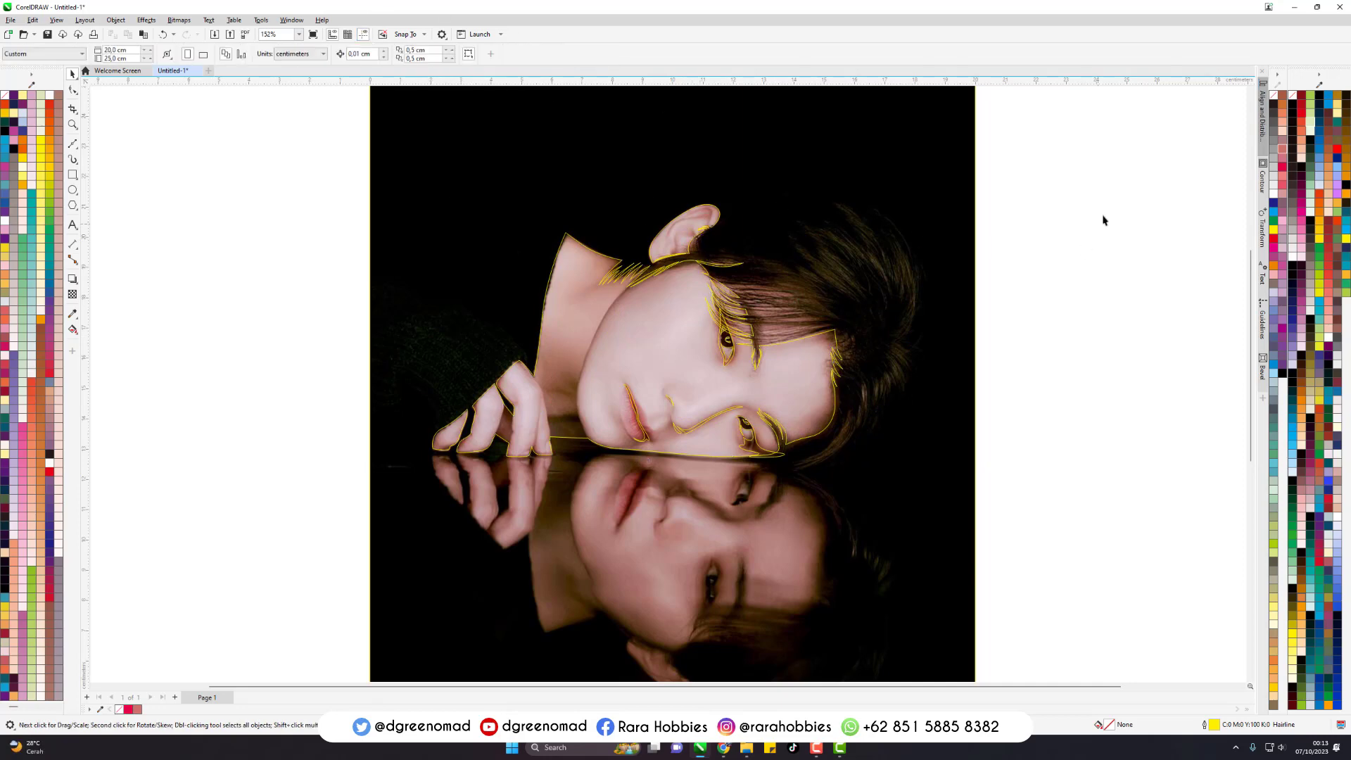
- Select the remaining inner detail outlines together with the background shape and weld them into one curve
scroll(738, 364, up, 3)
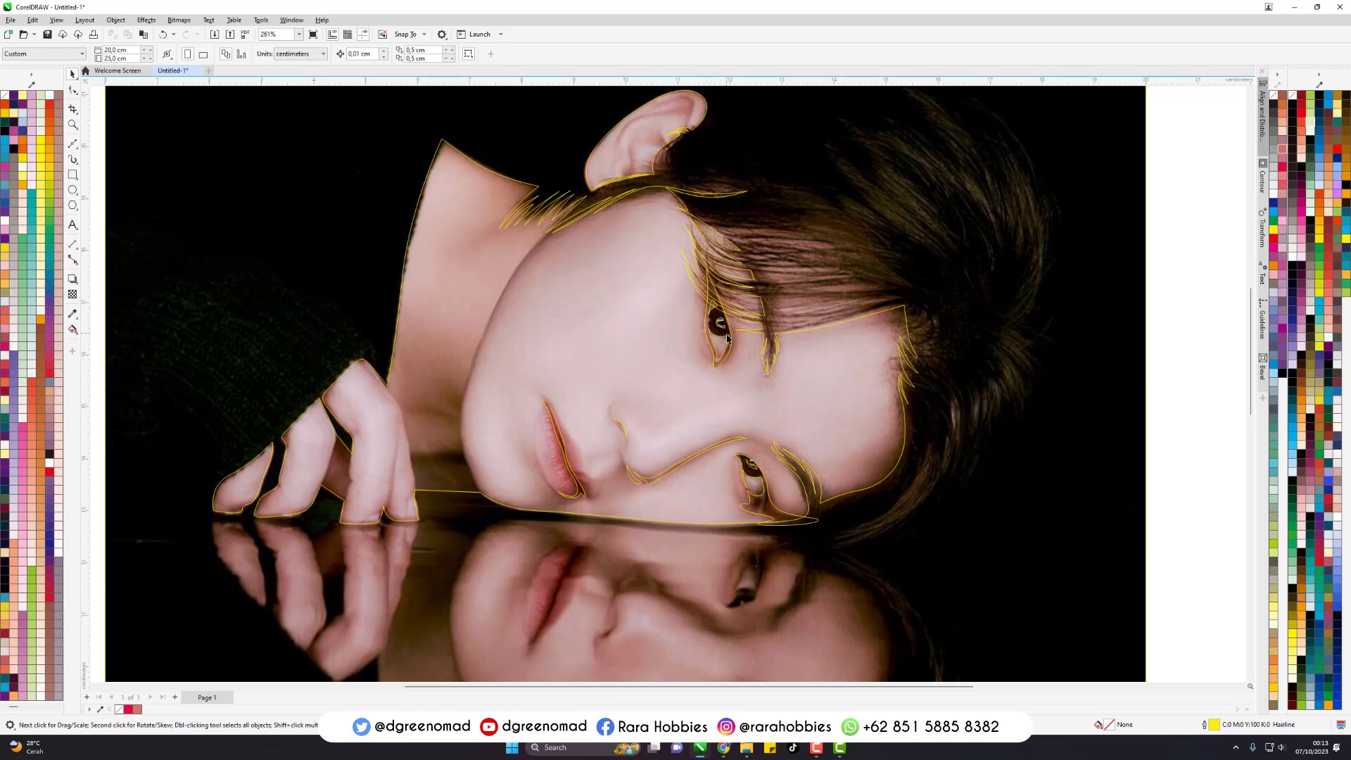
scroll(626, 396, down, 2)
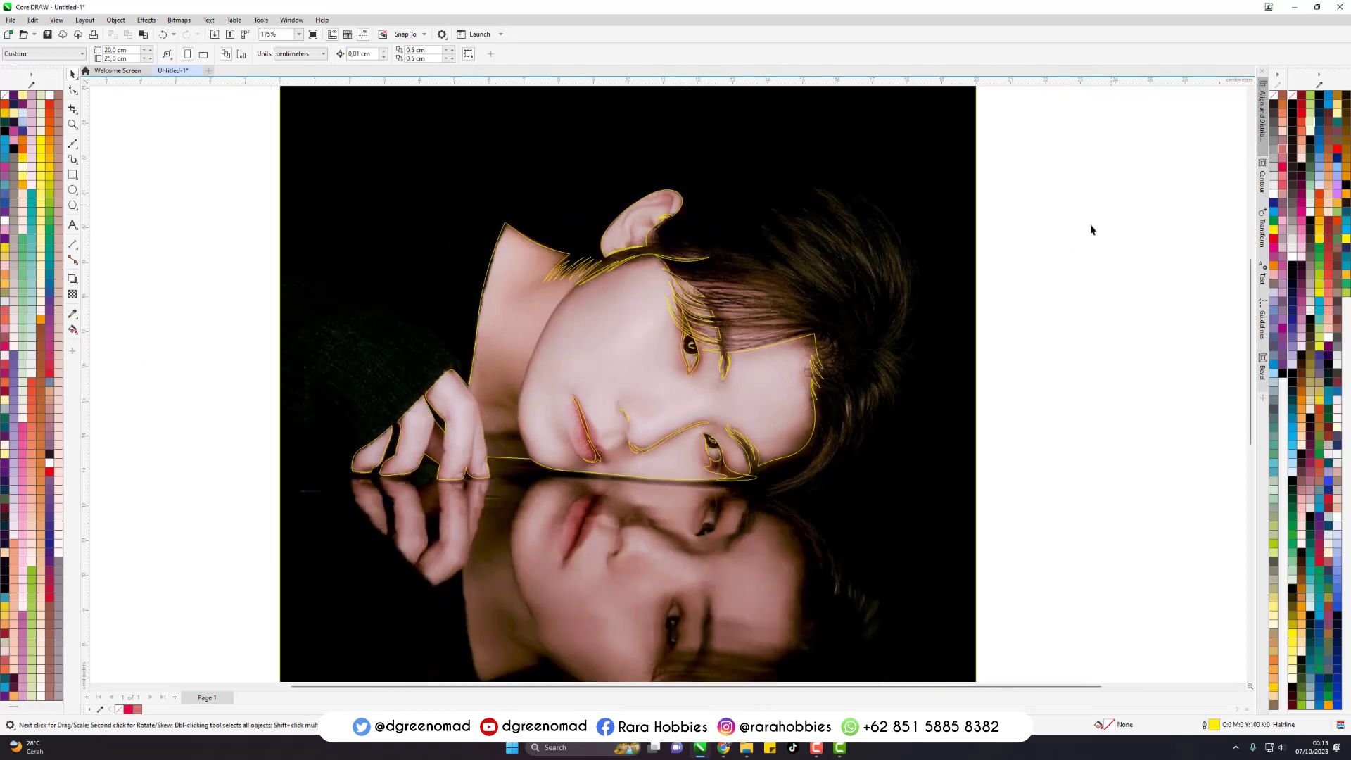
drag(1092, 226, 325, 600)
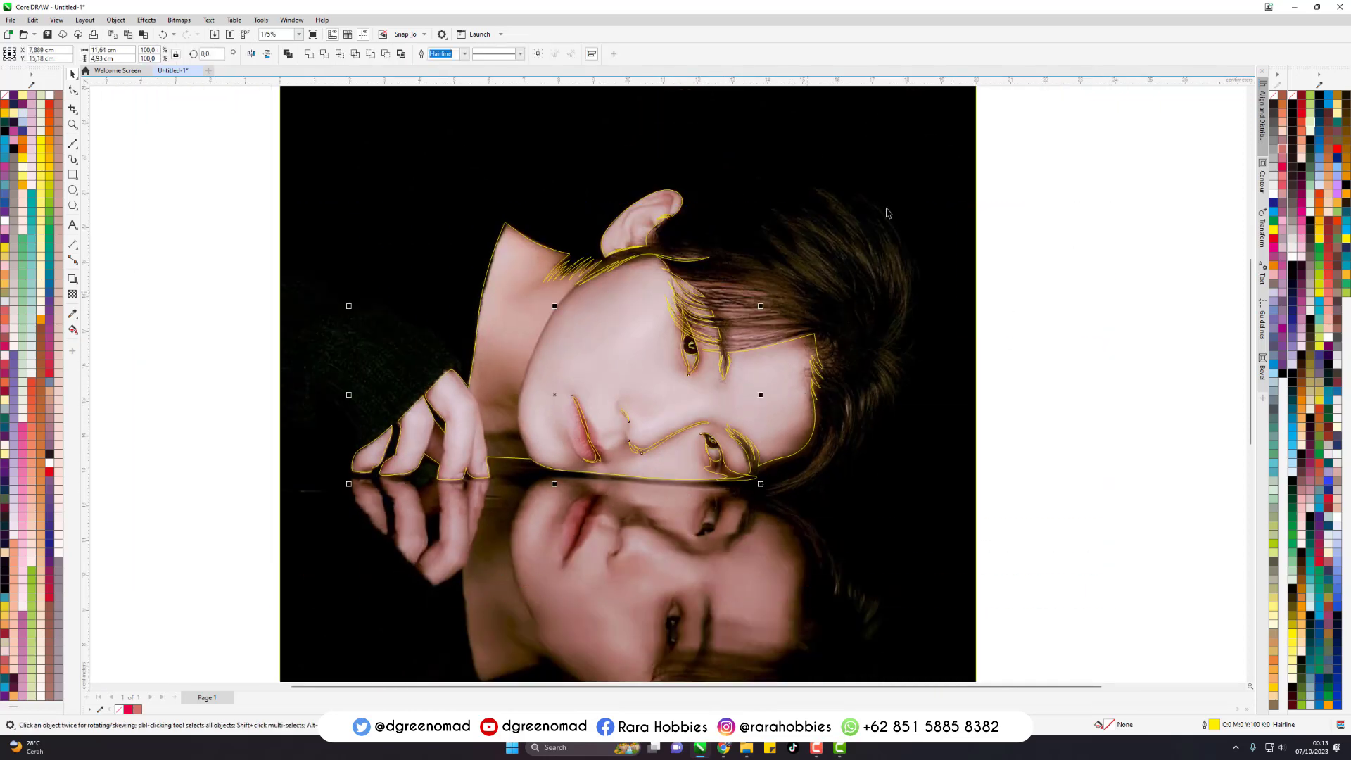
click(321, 461)
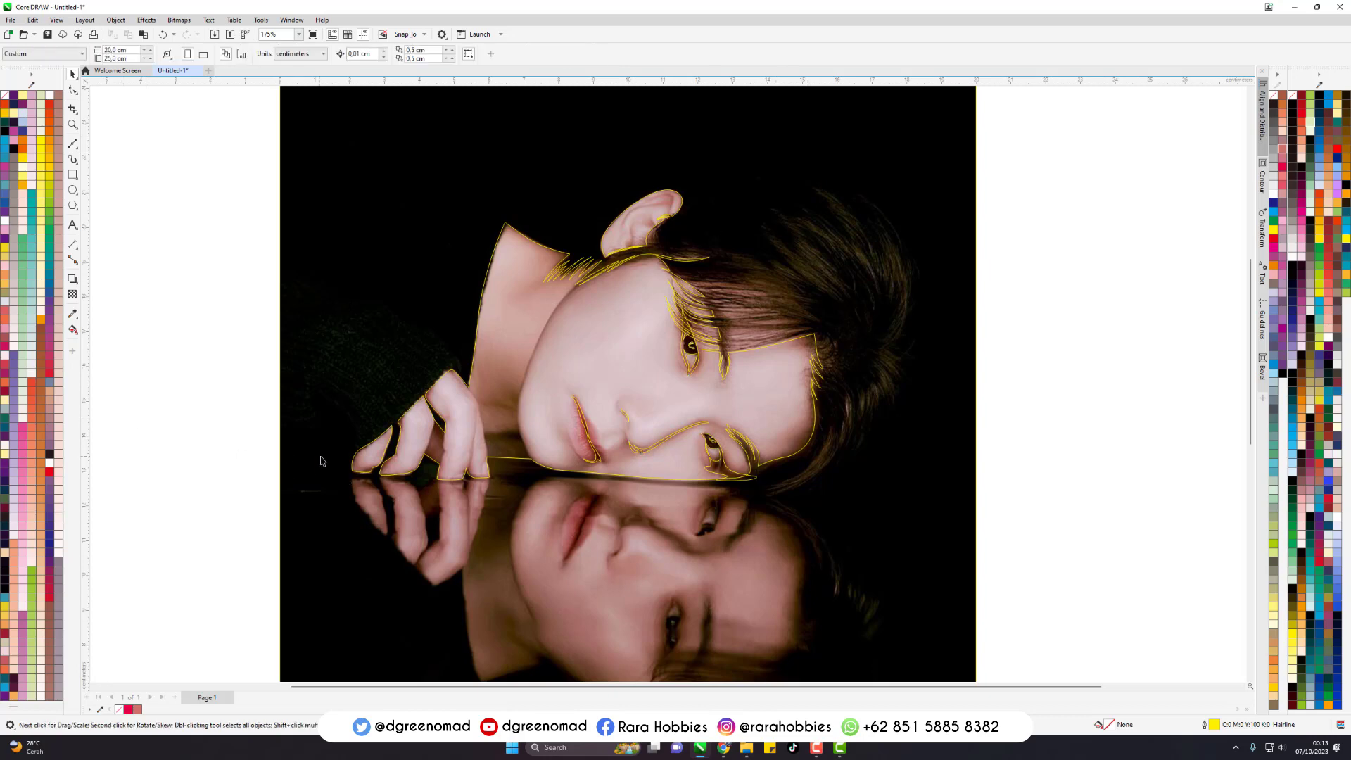
click(391, 453)
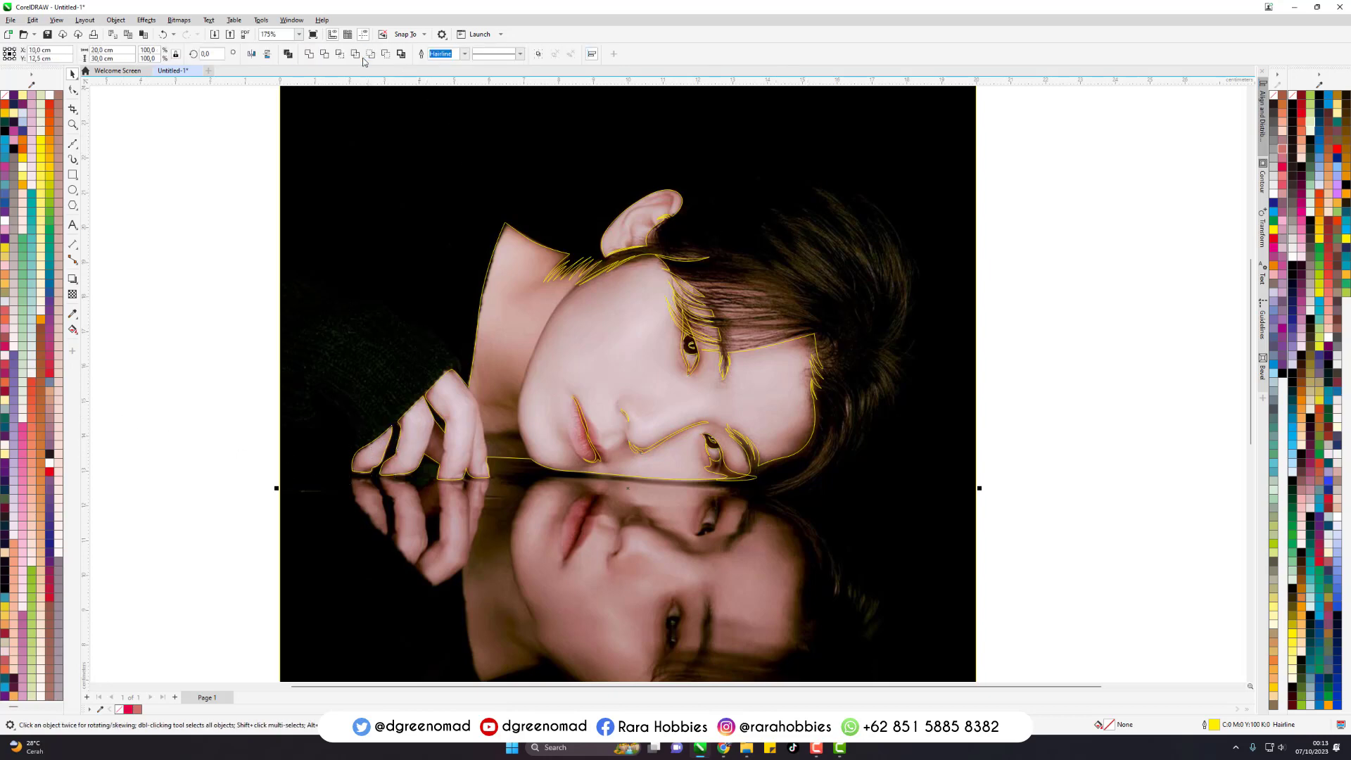
mouse_move(1077, 145)
mouse_down()
mouse_move(658, 444)
mouse_move(281, 622)
mouse_up()
click(310, 57)
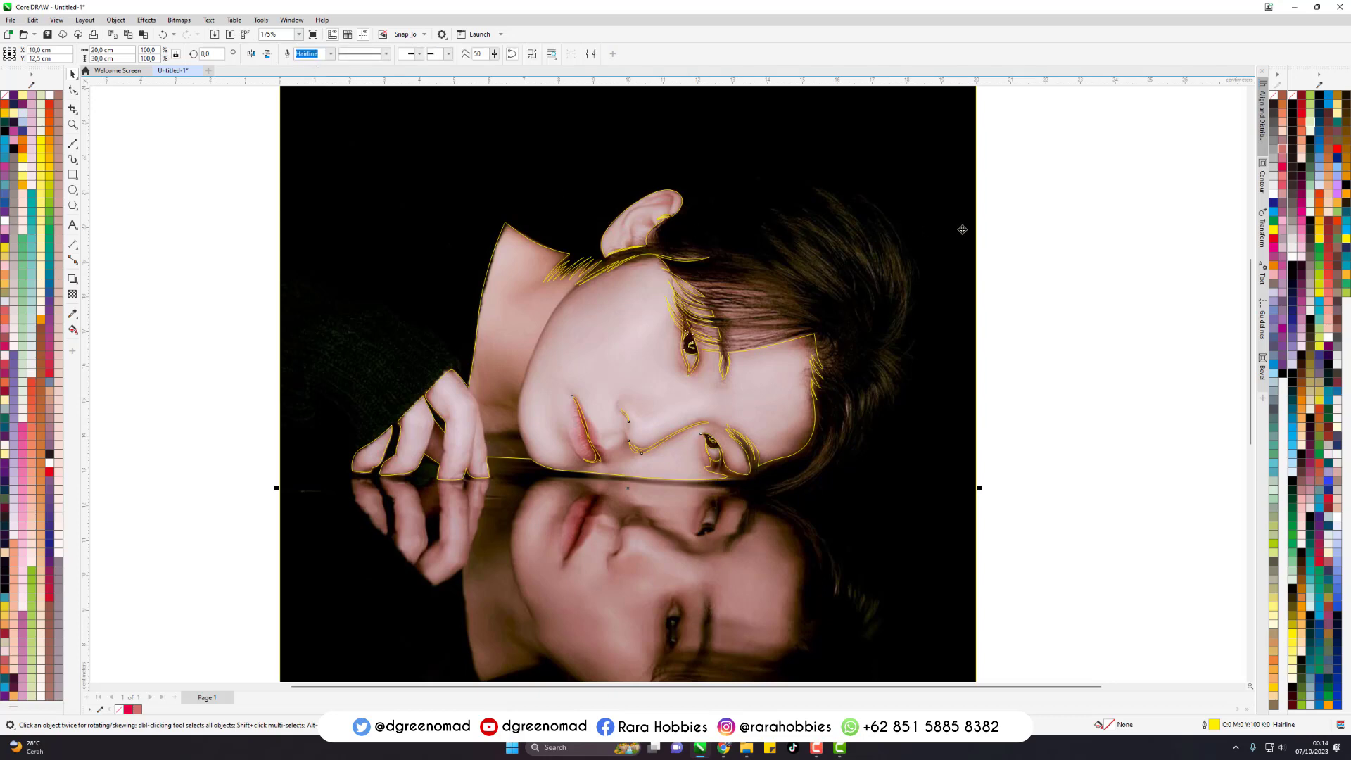
- Test the merged background shape with a dark blue fill (C100 M67 Y33 K33), inspect the cut-out, and remove the fill
scroll(691, 256, down, 1)
click(1027, 272)
click(831, 237)
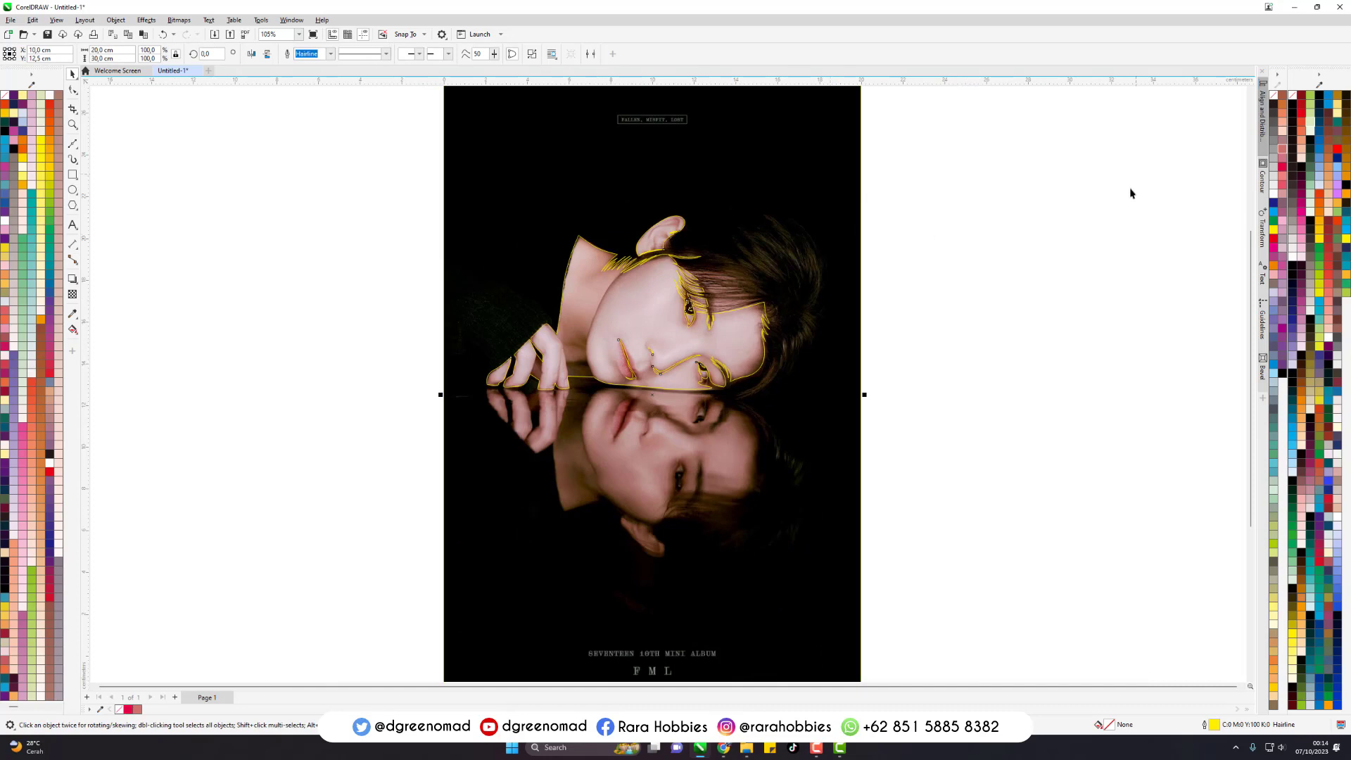
click(1319, 126)
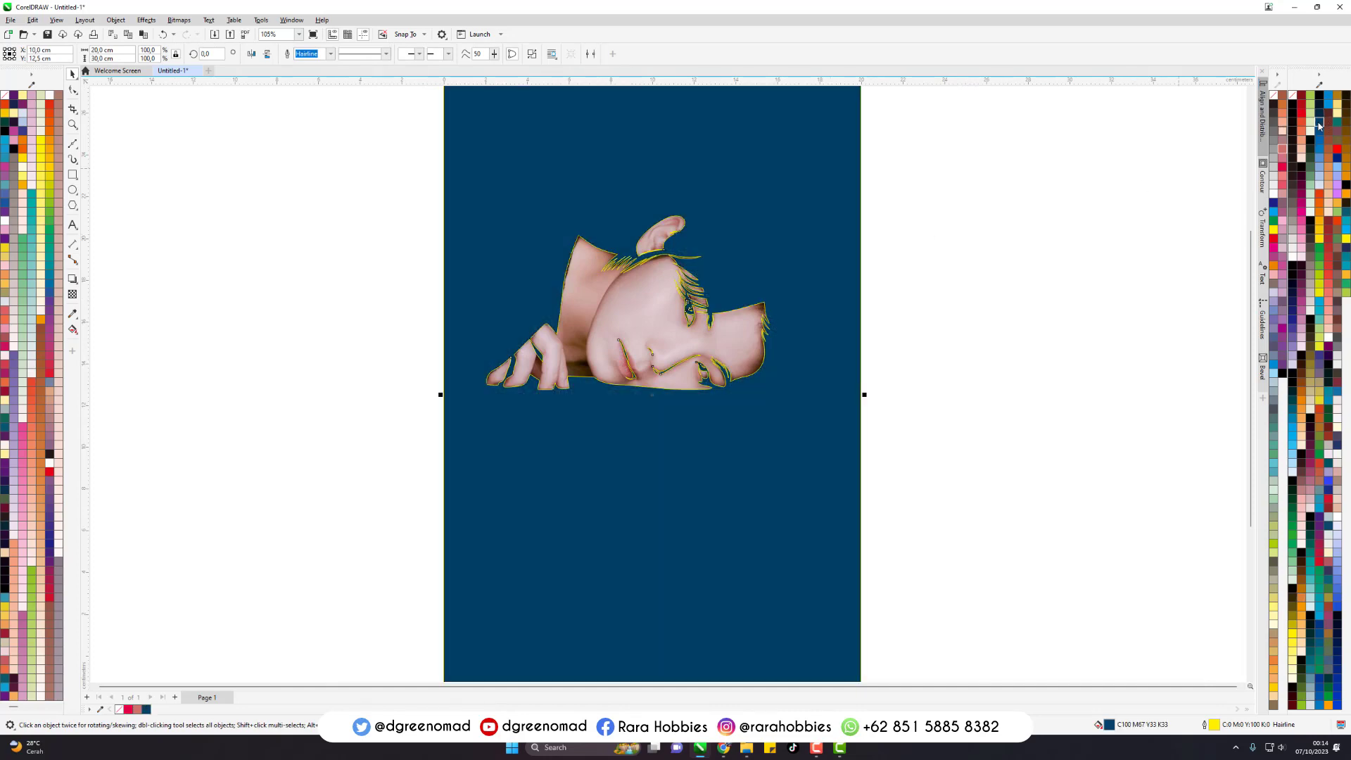
click(1004, 282)
scroll(675, 285, up, 2)
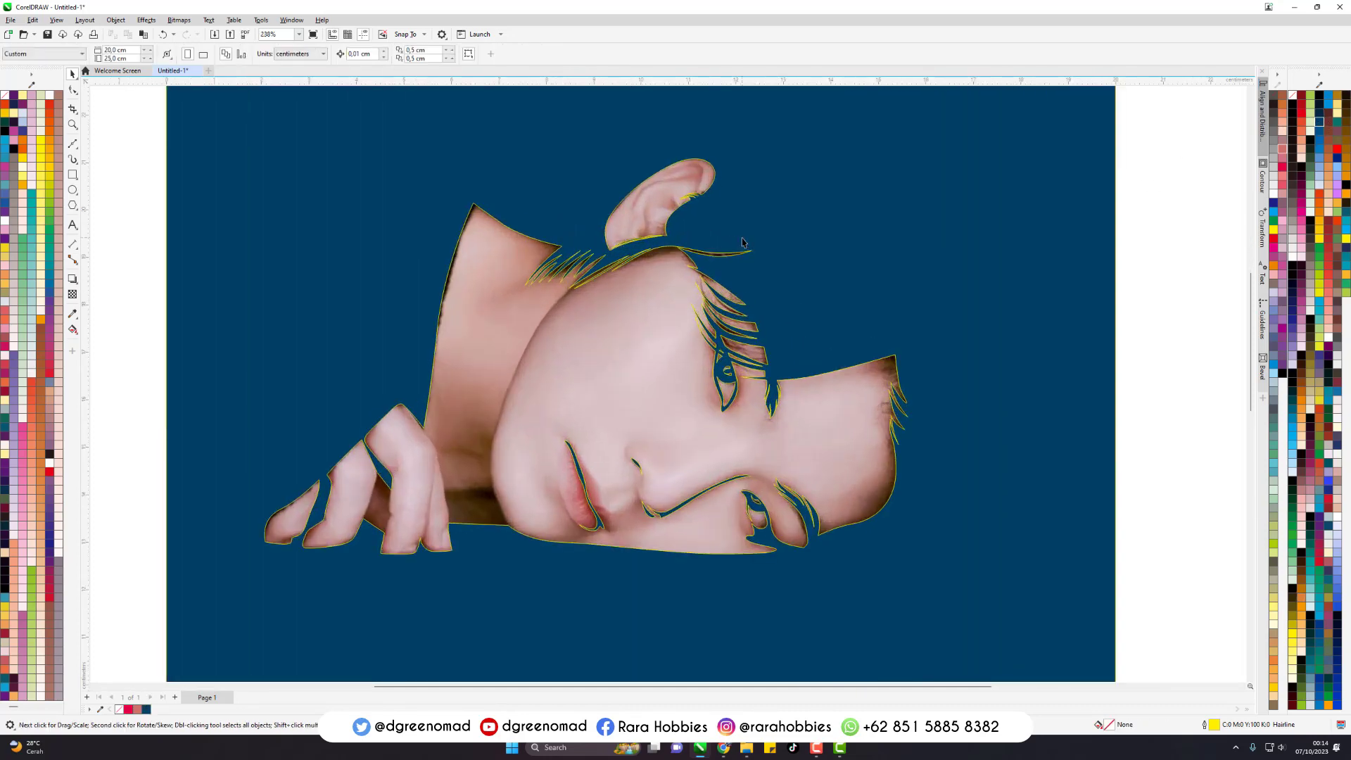
scroll(726, 296, down, 1)
click(864, 213)
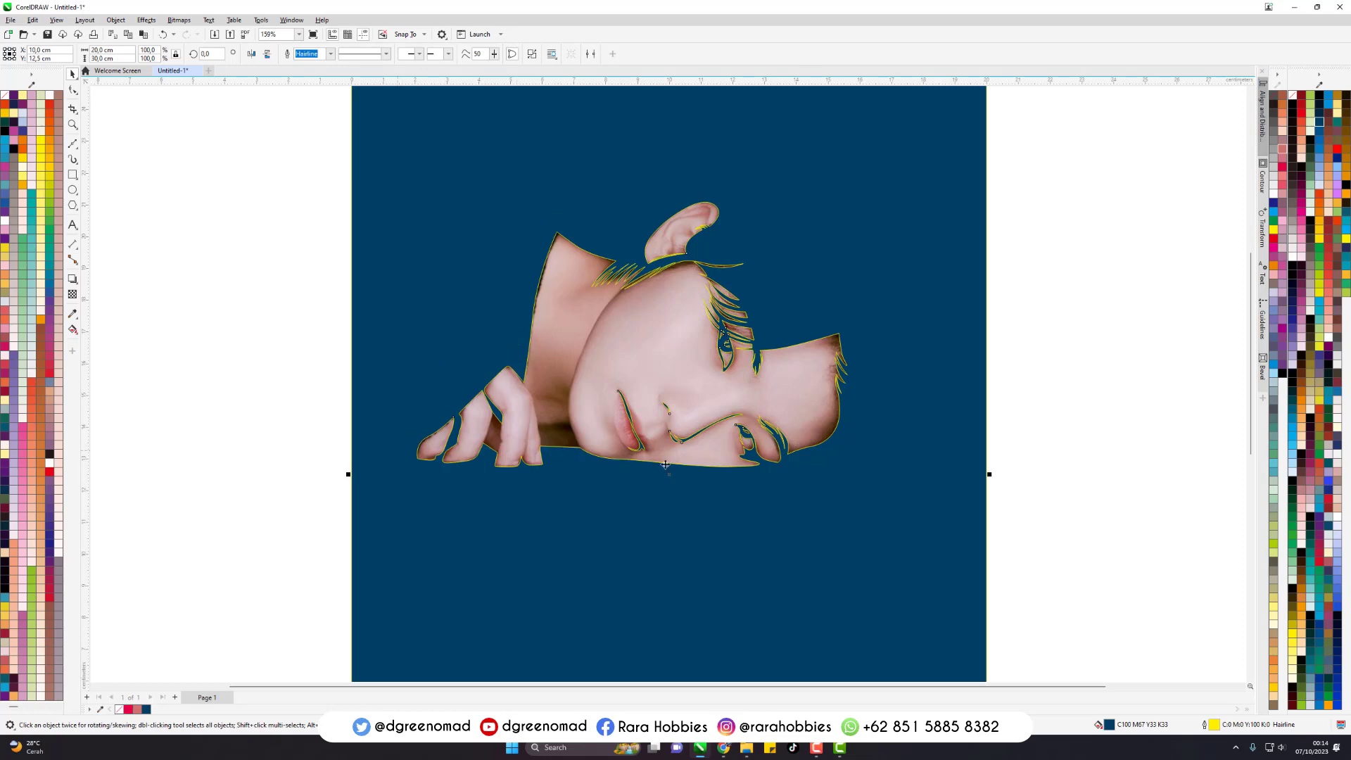
key(Delete)
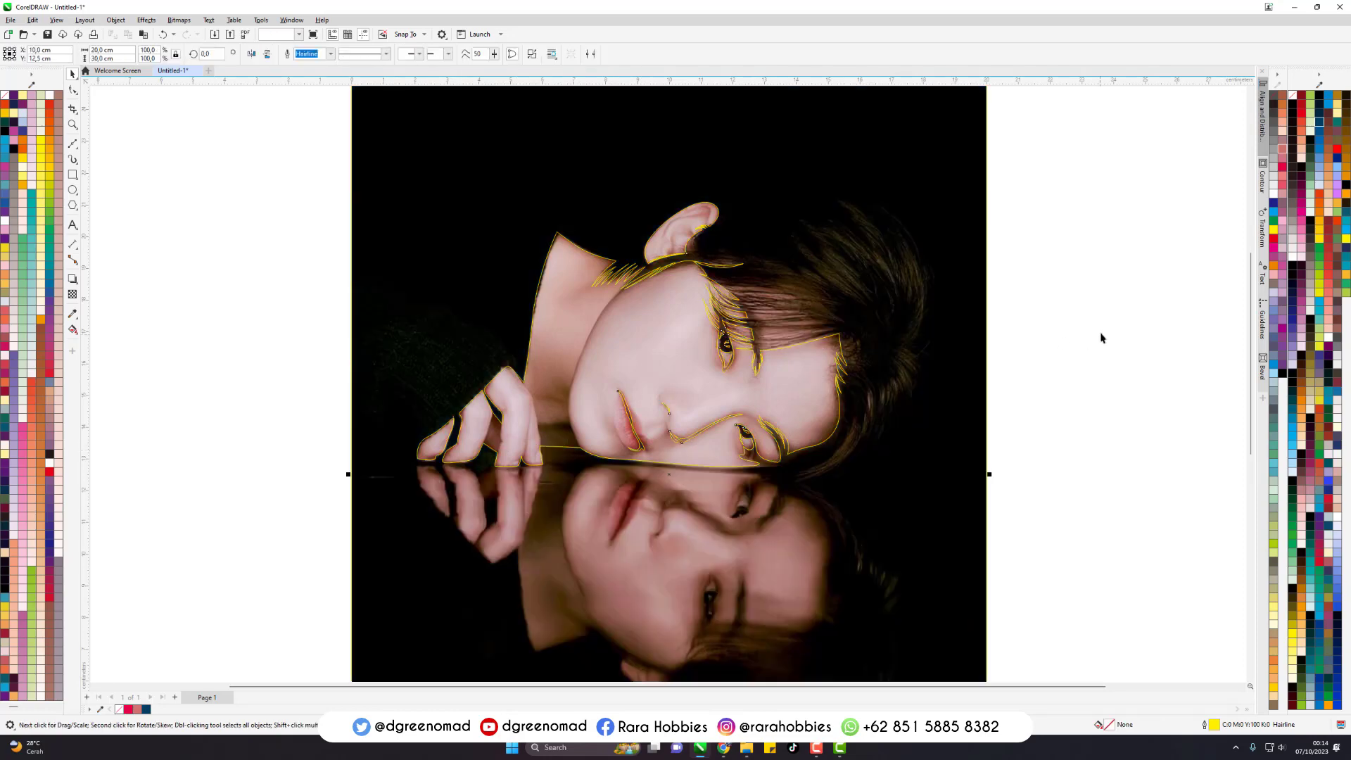
- Trace the uppermost highlight strip of the fringe above the eye as a long, closed Bezier outline
scroll(837, 267, up, 2)
scroll(565, 352, up, 2)
scroll(565, 352, up, 2)
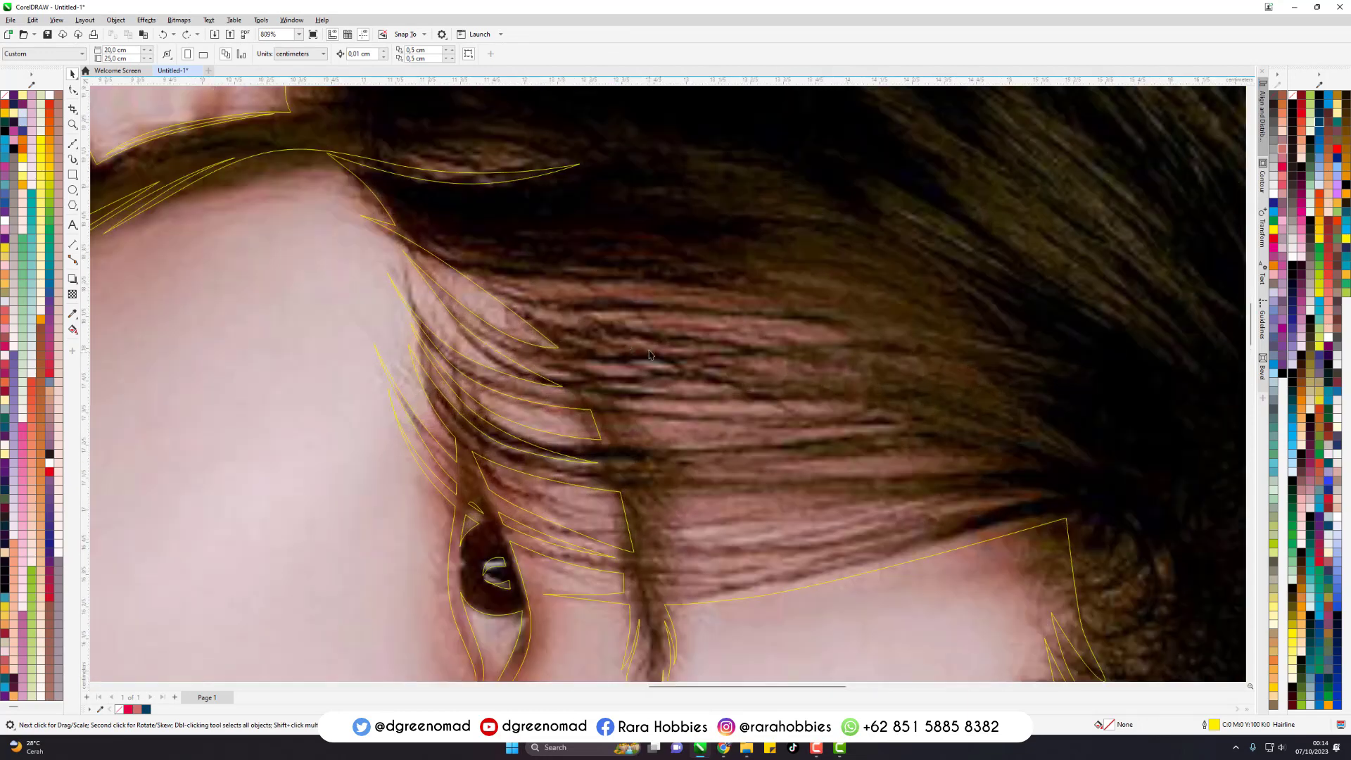
key(F5)
drag(577, 295, 681, 299)
drag(854, 320, 917, 335)
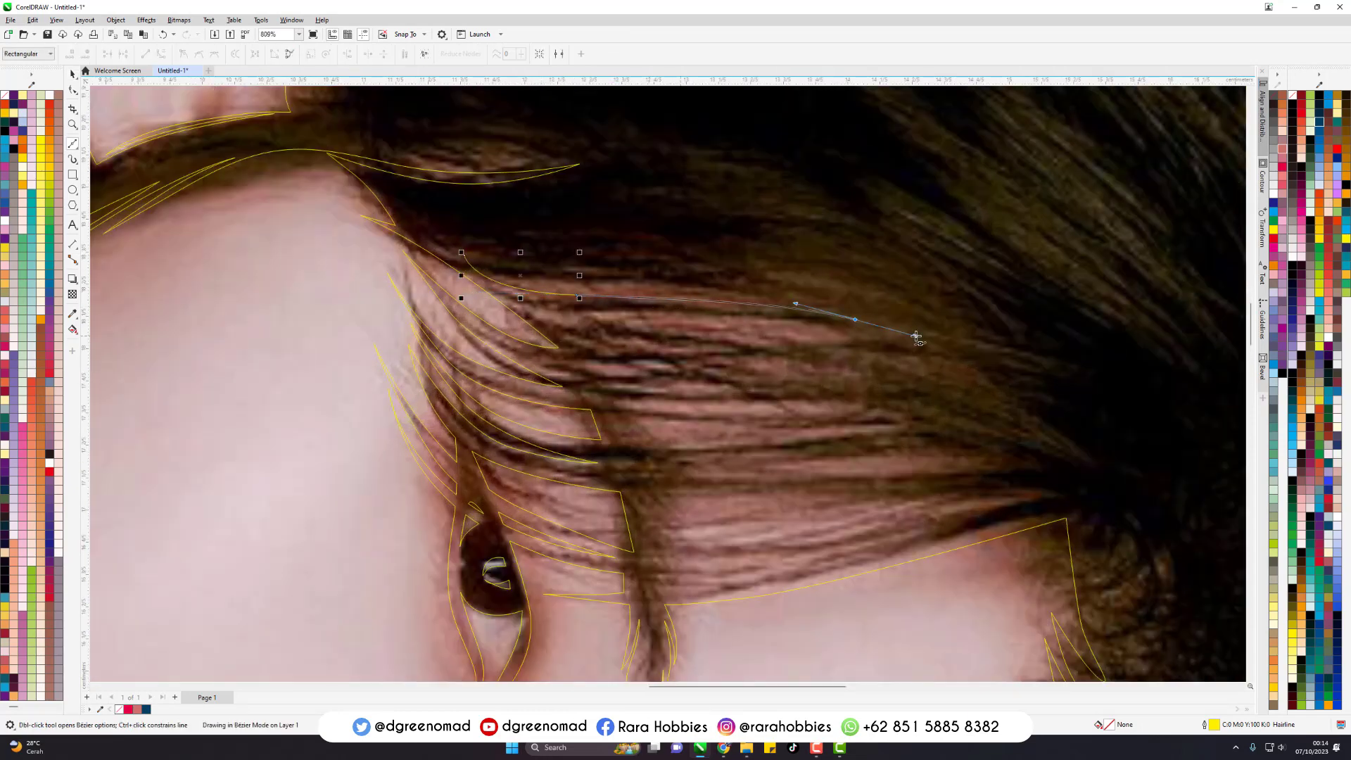
drag(695, 288, 570, 280)
mouse_move(463, 254)
mouse_down()
mouse_move(518, 286)
mouse_move(497, 281)
mouse_up()
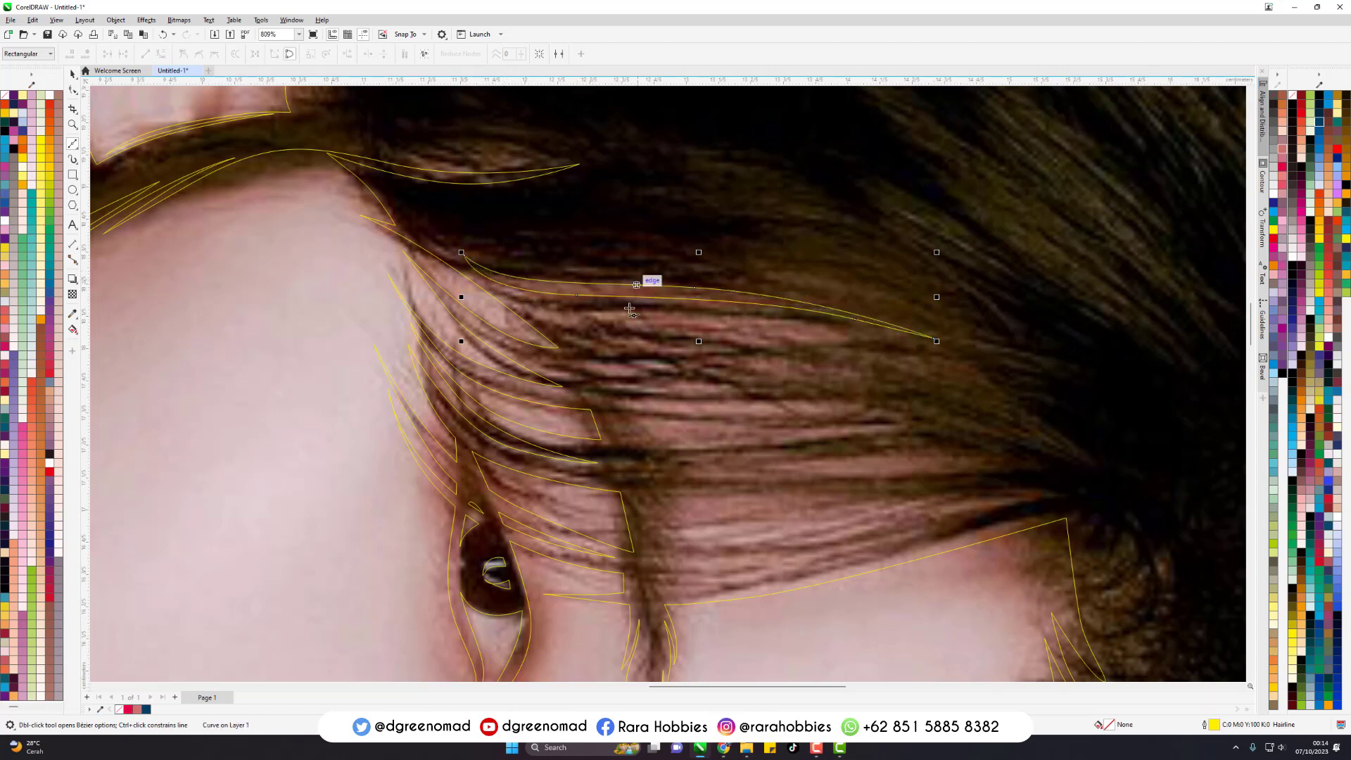
- Trace the second highlight strip of the fringe, just below the uppermost one, as a closed tapering Bezier outline
click(535, 304)
drag(689, 329, 795, 337)
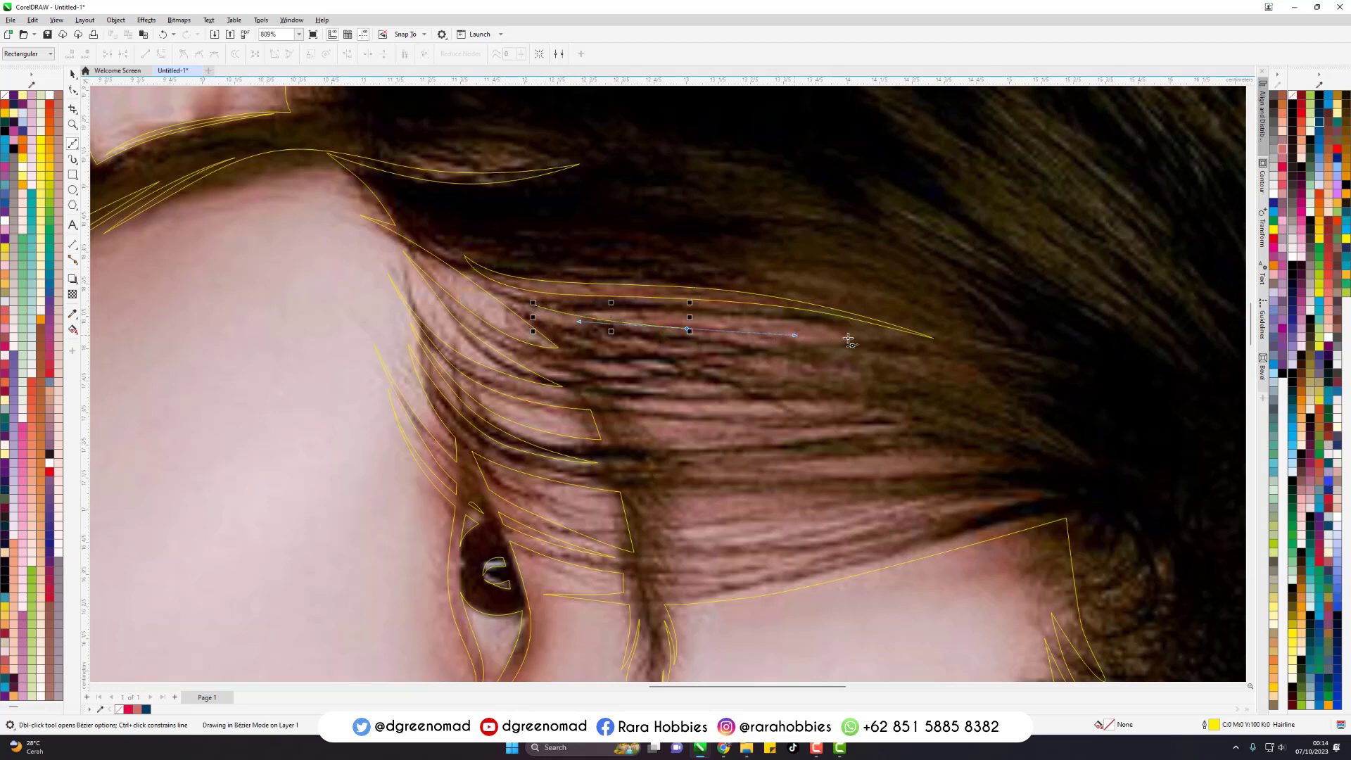
drag(897, 345, 946, 352)
click(971, 360)
drag(732, 315, 632, 311)
drag(535, 304, 575, 314)
- Trace two more narrow highlight strips in the middle of the fringe as closed Bezier outlines
click(584, 334)
drag(803, 375, 902, 401)
click(981, 430)
drag(584, 336, 721, 396)
click(603, 399)
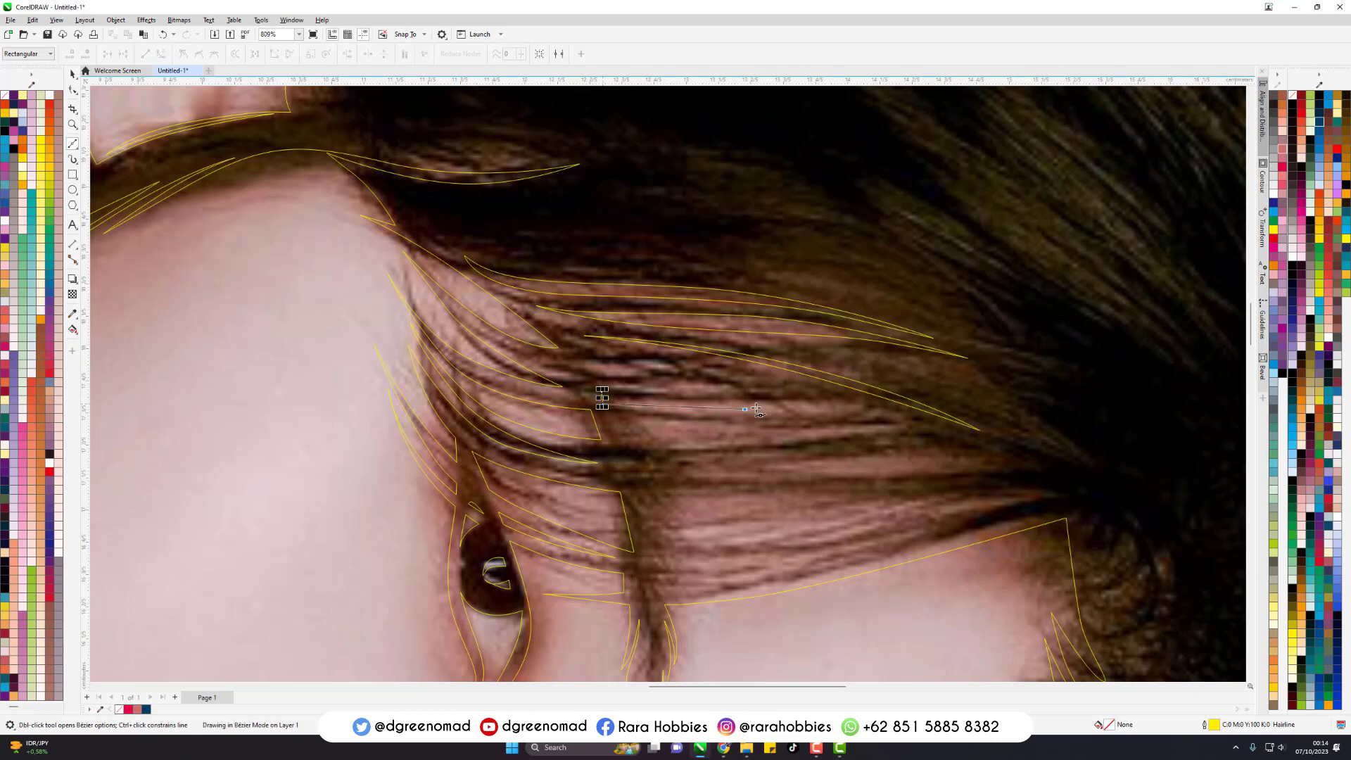
click(877, 414)
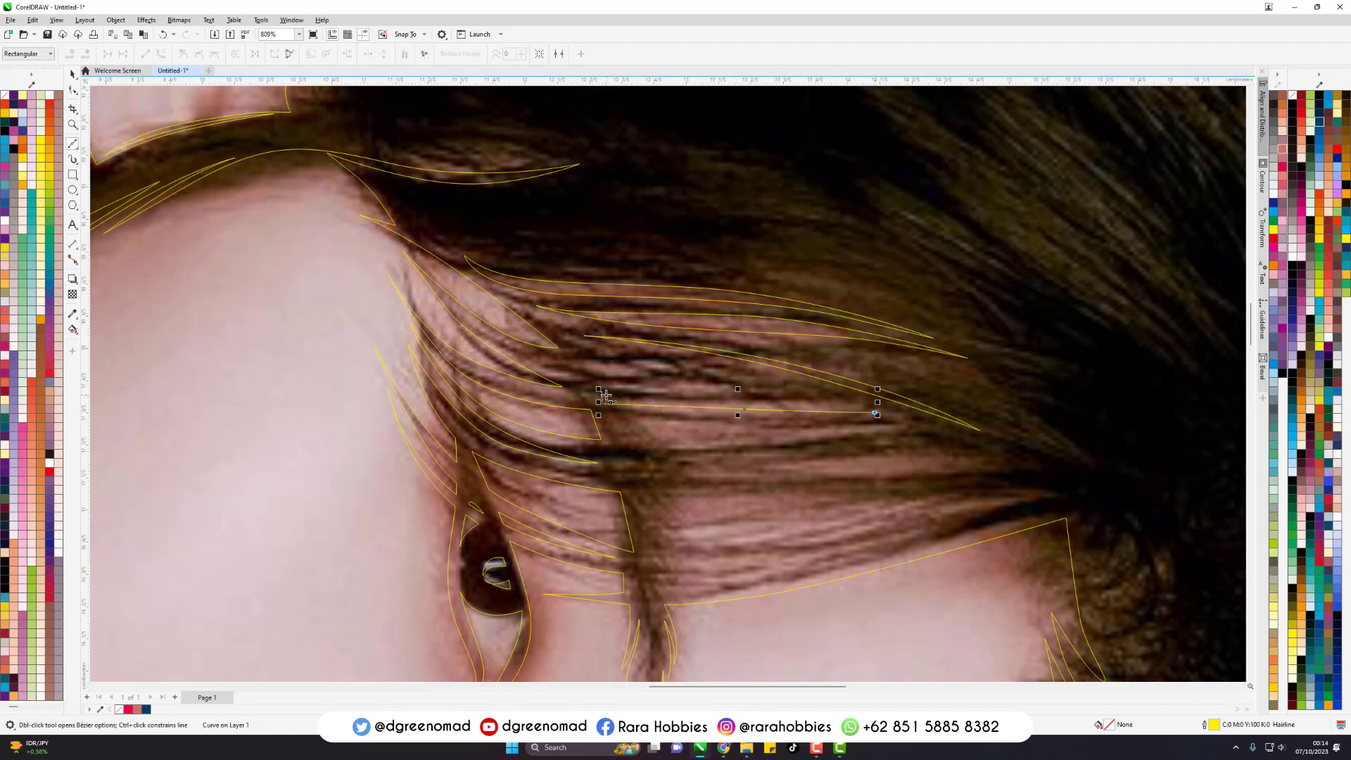
drag(606, 398, 652, 438)
- Trace the next two highlight strips in the lower half of the fringe as closed, pointed Bezier outlines
click(625, 420)
click(629, 443)
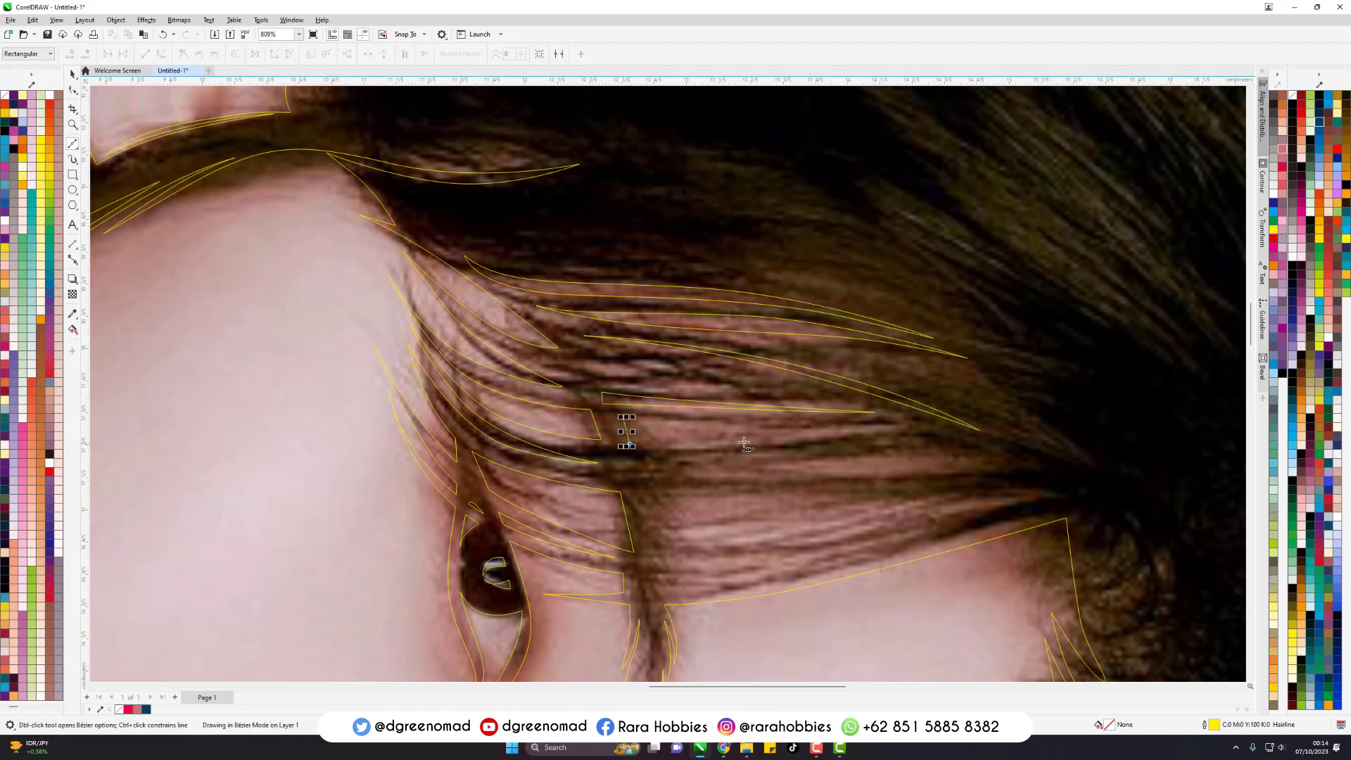
drag(845, 429, 906, 428)
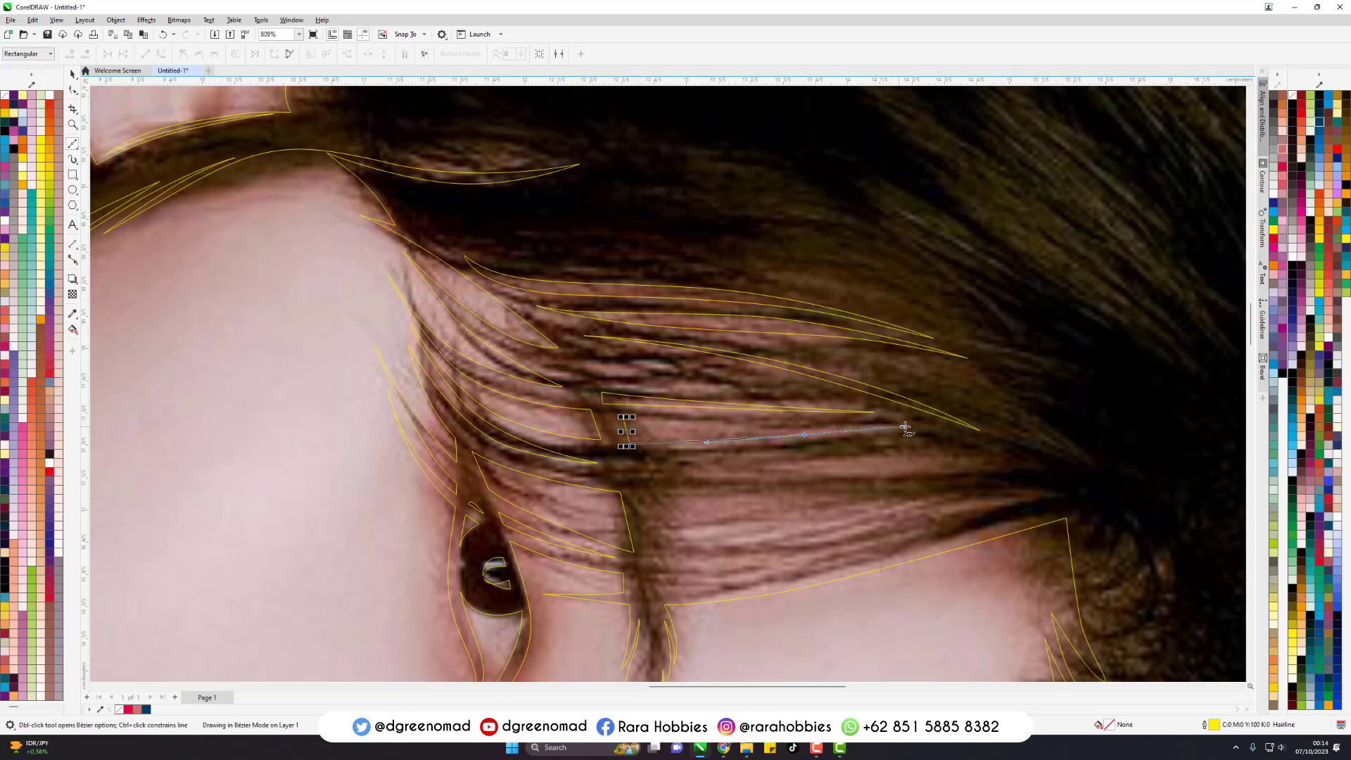
click(627, 420)
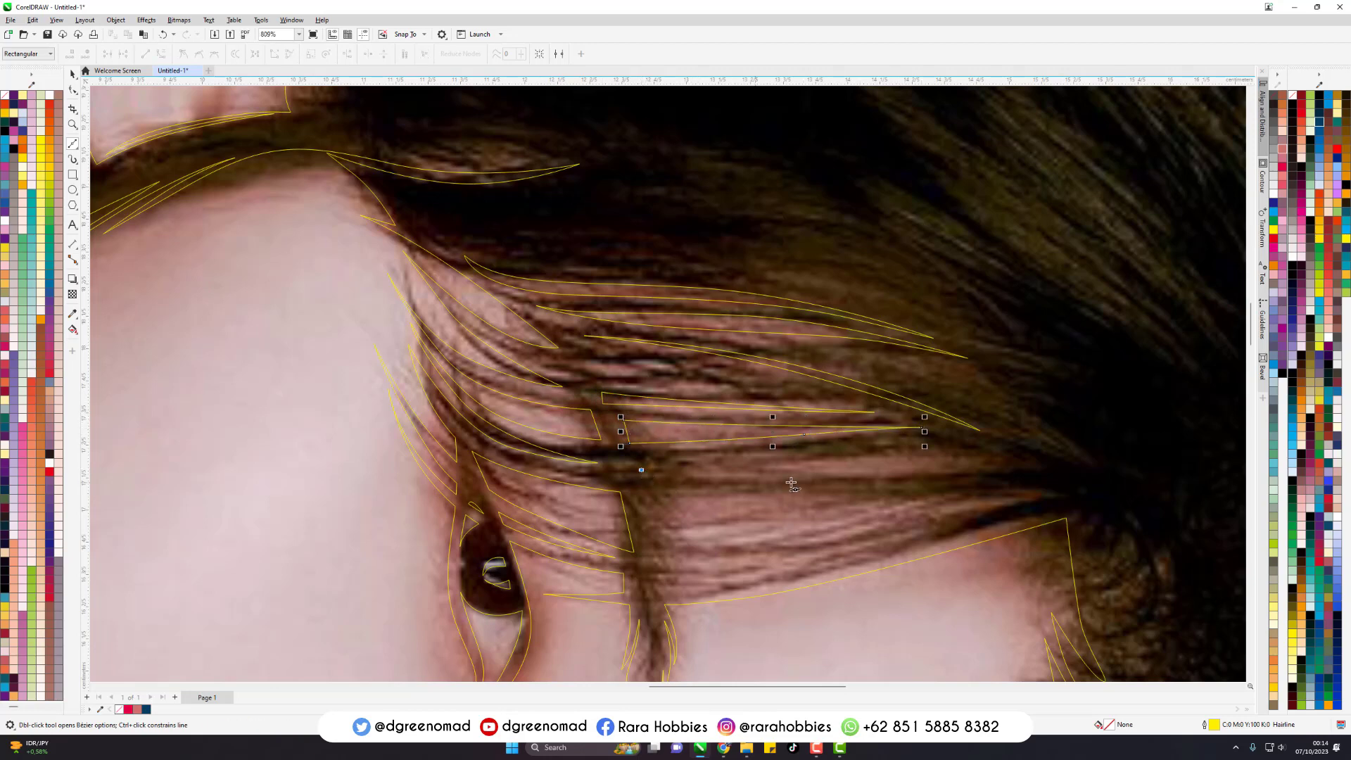
drag(831, 477, 955, 476)
click(1012, 466)
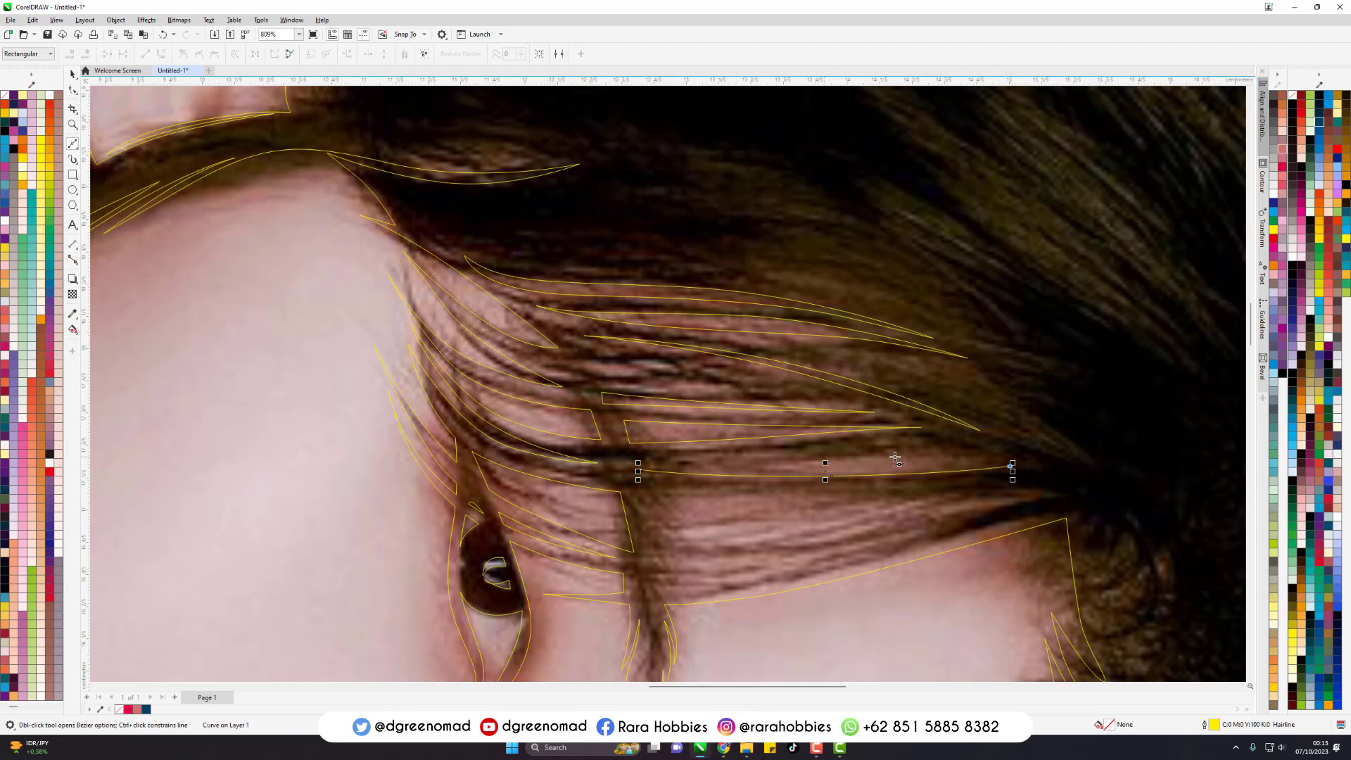
click(929, 448)
drag(642, 471, 753, 468)
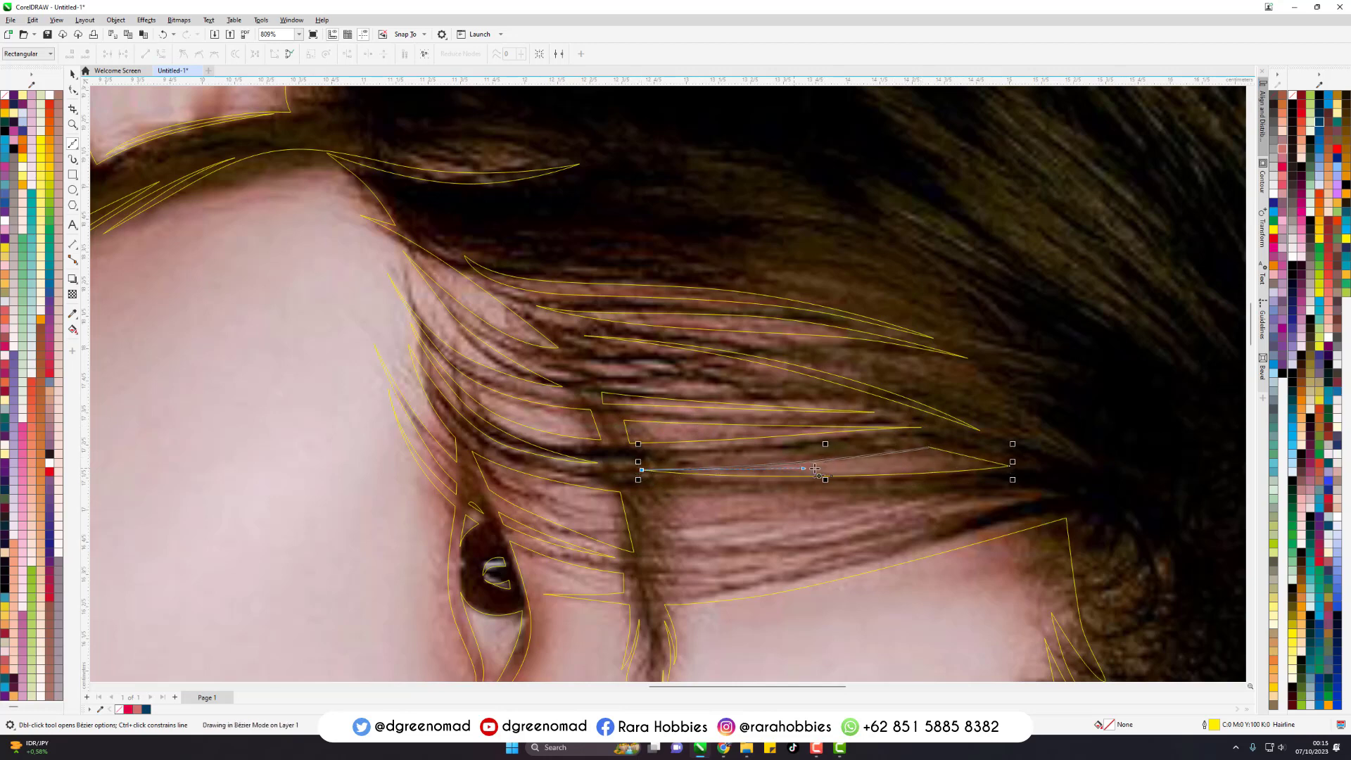
- Trace the lowest wide fringe highlight, just above the forehead edge, as a closed Bezier outline ending at the hairline corner
scroll(600, 265, down, 2)
scroll(639, 422, up, 2)
click(635, 411)
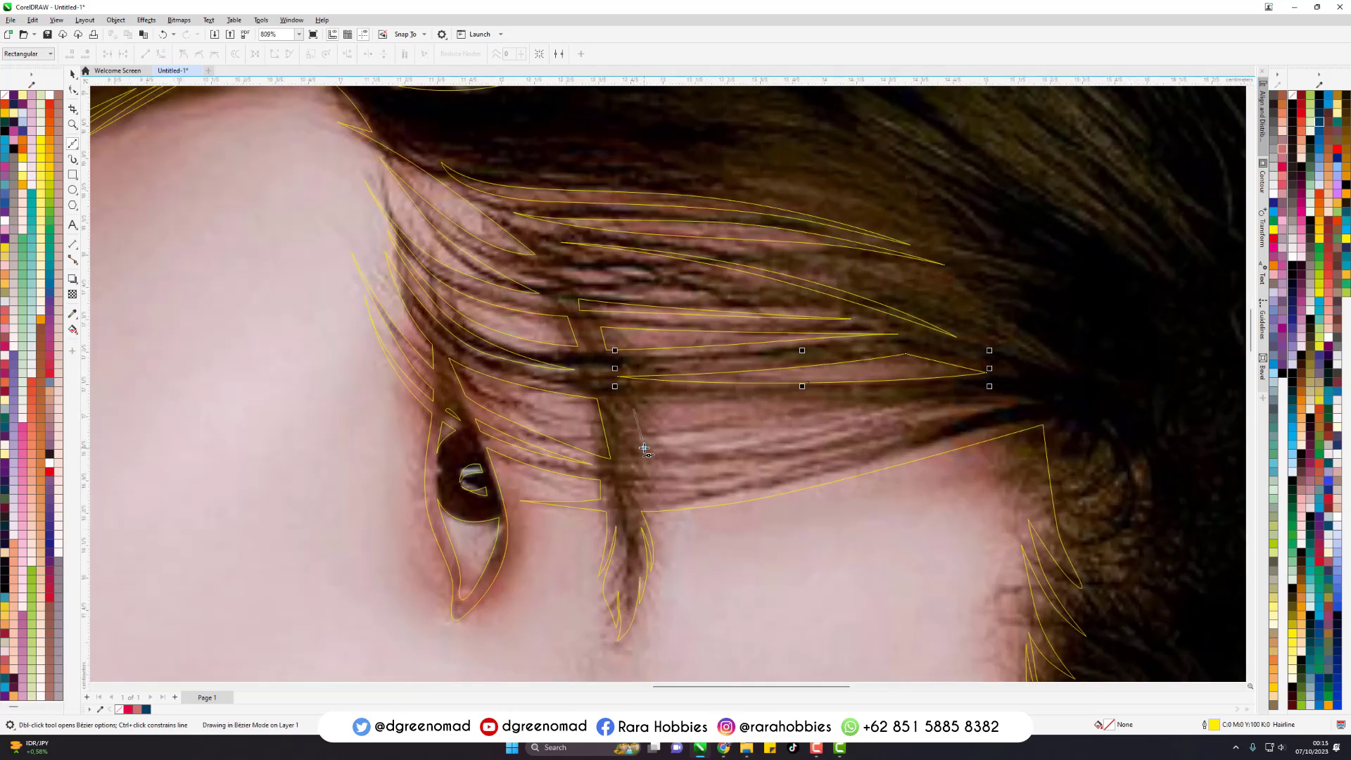
click(1043, 399)
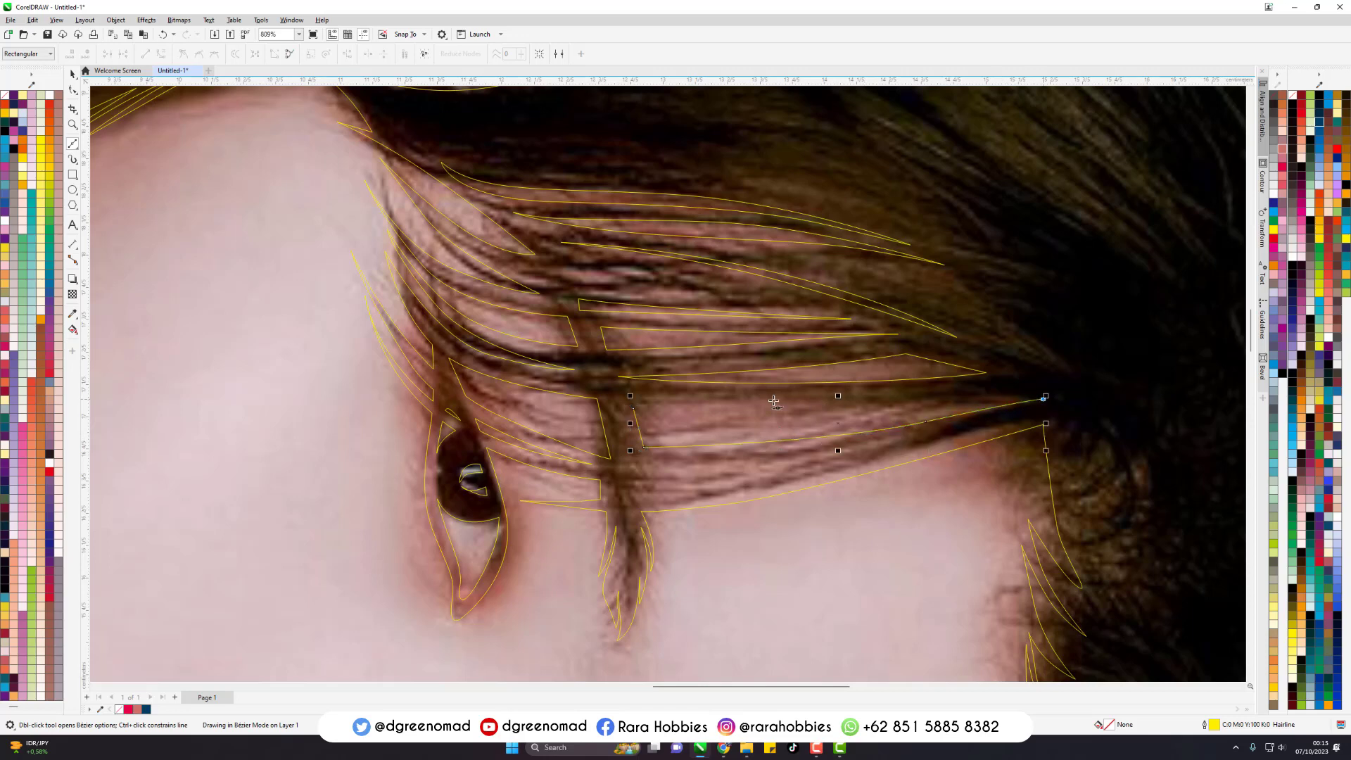
click(634, 408)
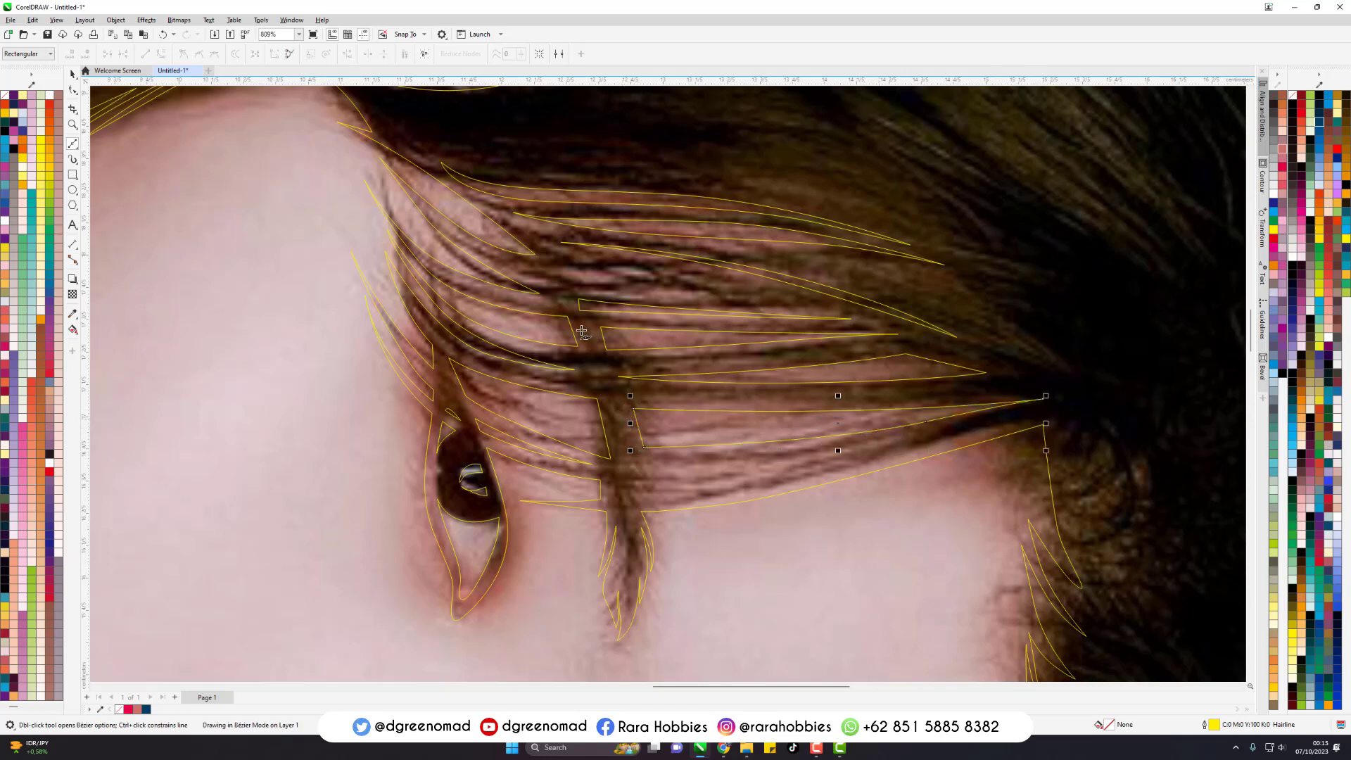
- Select the new fringe strip outlines together with the background shape, and clear the selection
scroll(574, 316, down, 3)
key(space)
drag(1101, 172, 373, 442)
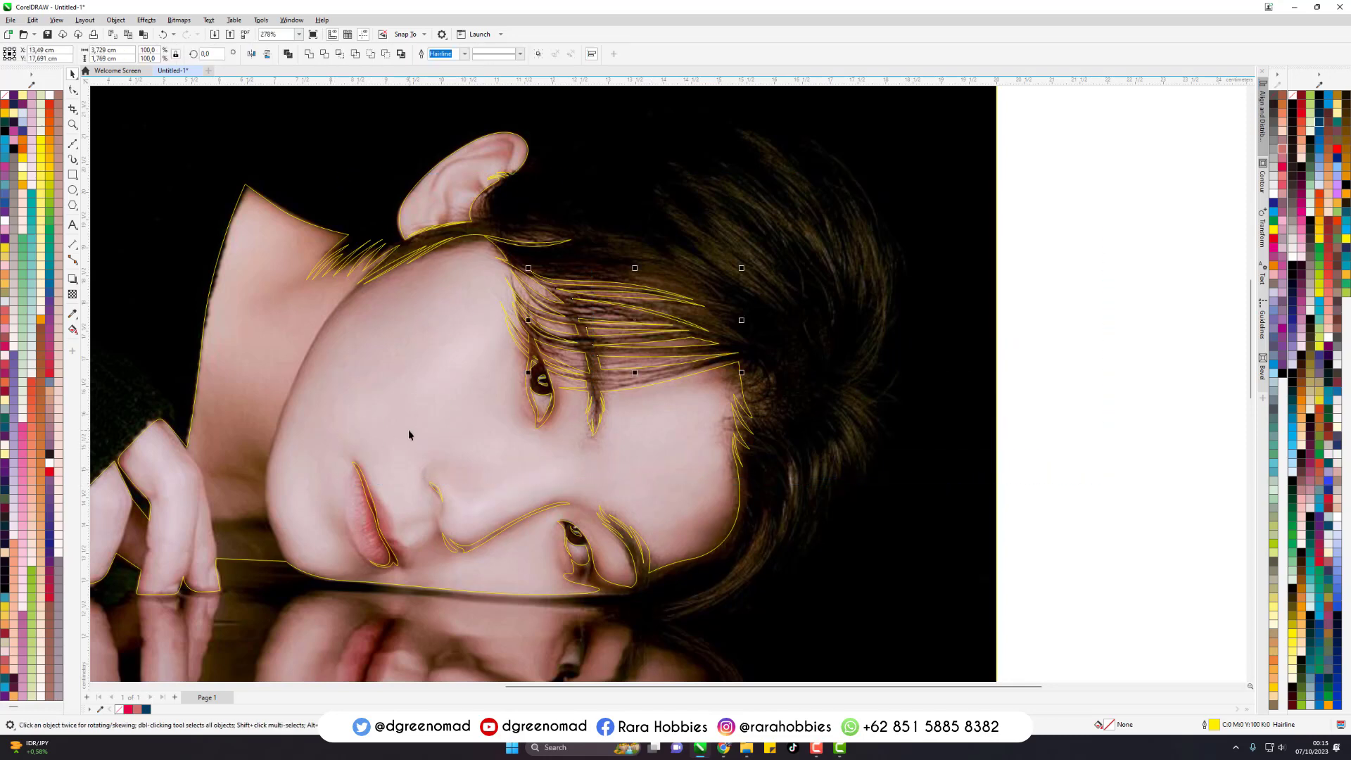
click(835, 281)
click(1121, 307)
- Trace the large lighter hair section above the fringe as a closed Bezier outline with pointed strand tips
scroll(625, 215, up, 5)
key(space)
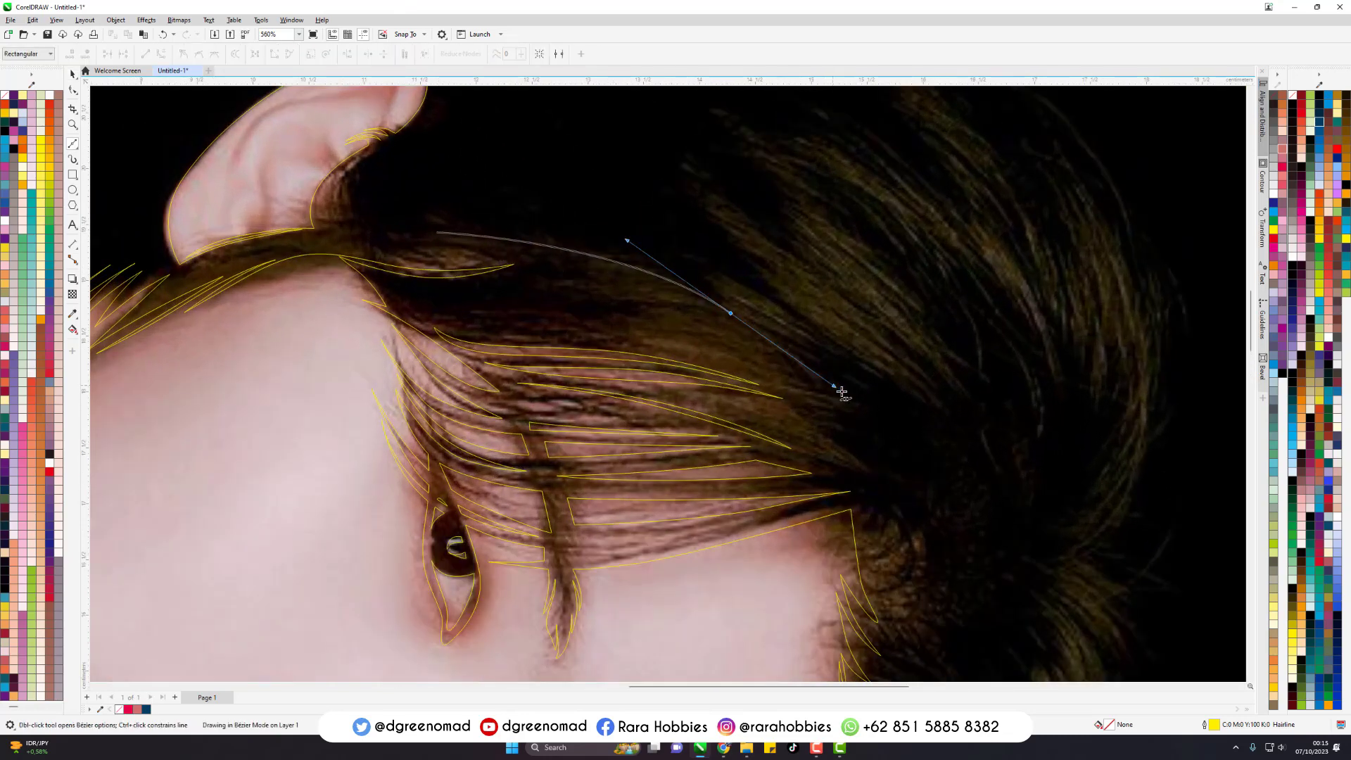
drag(865, 410, 828, 390)
drag(695, 306, 634, 281)
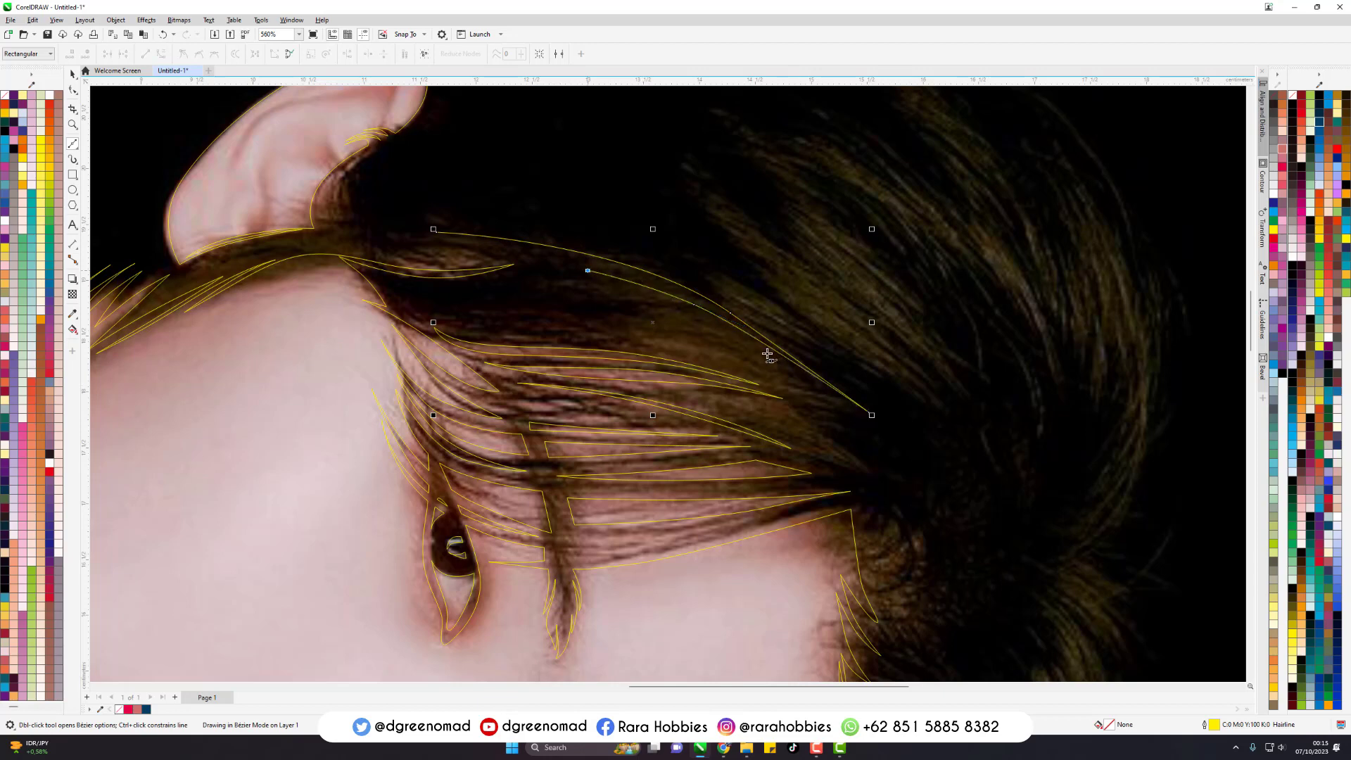
drag(873, 415, 915, 464)
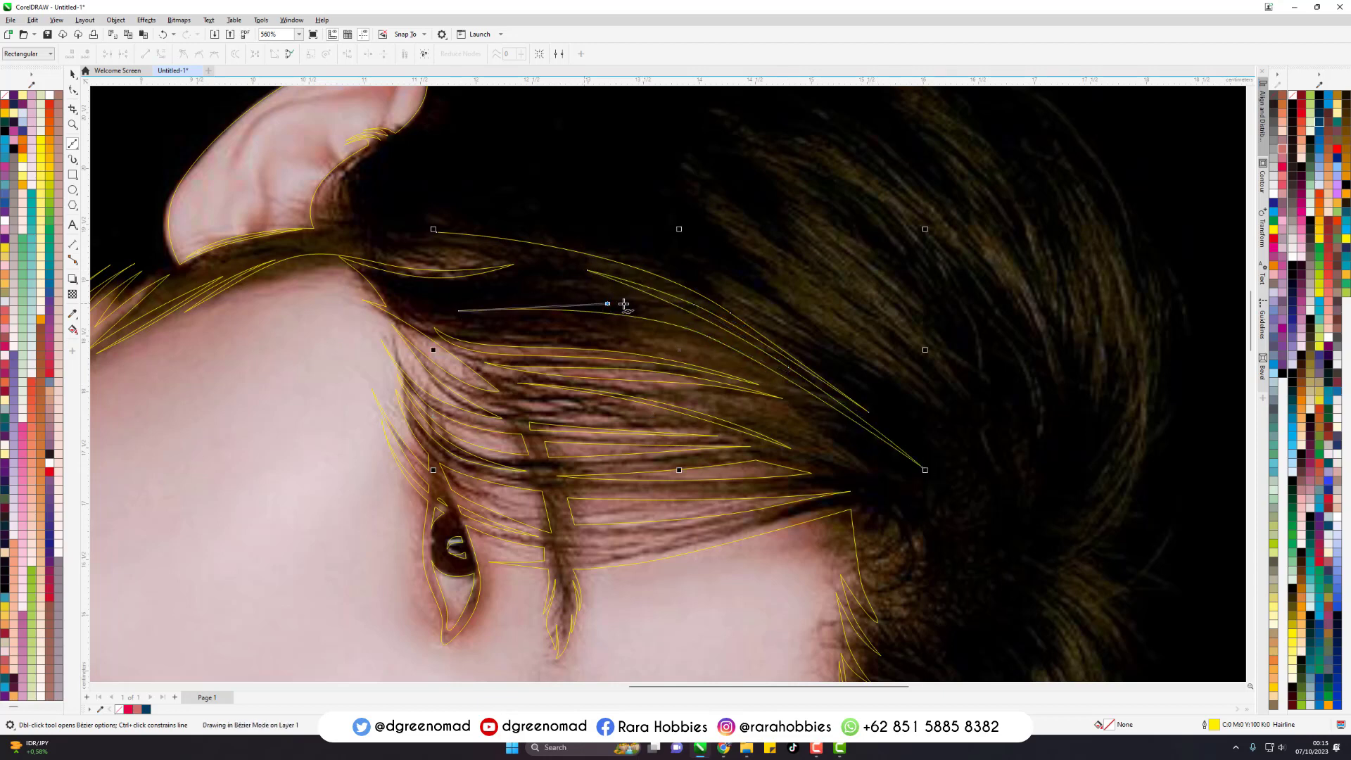
drag(624, 304, 664, 310)
drag(437, 232, 551, 250)
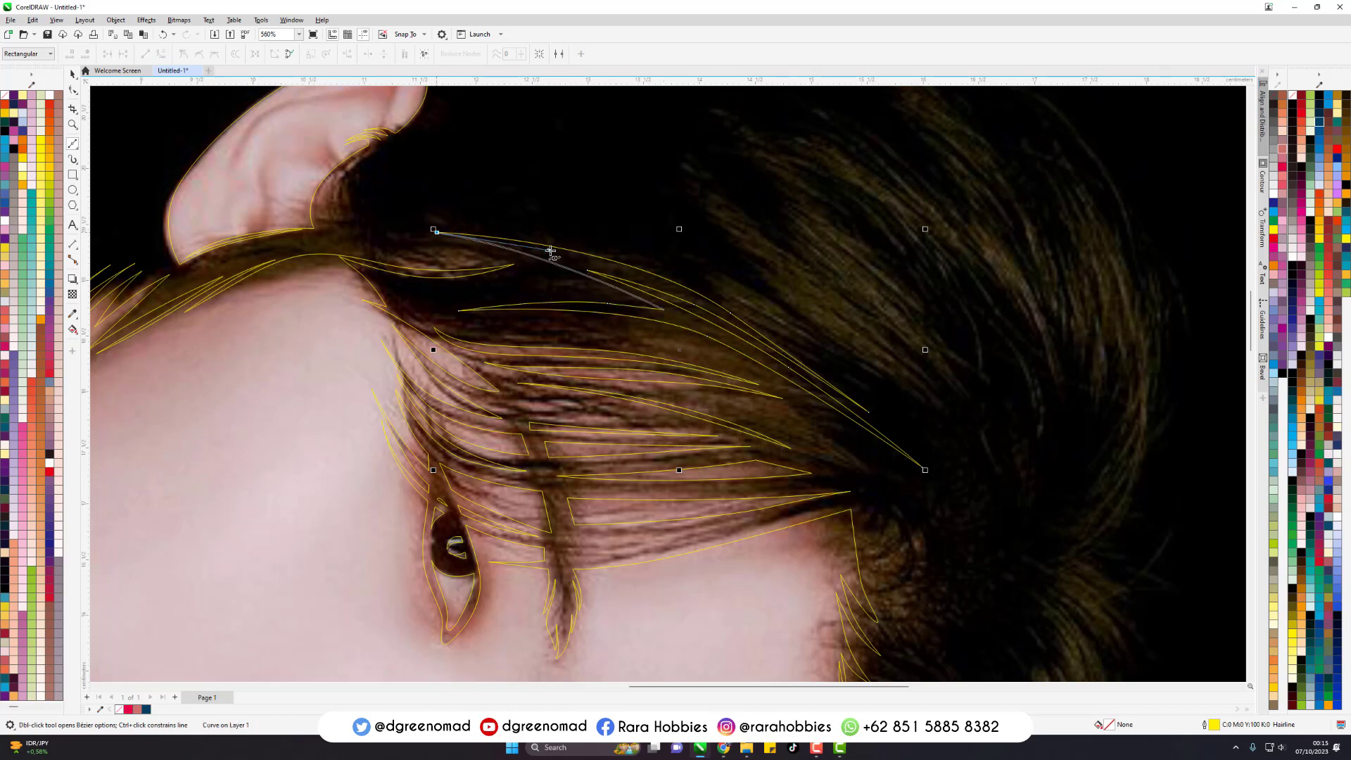
- Trace a long, thin hair strand sweeping over the lighter section toward the hairline as a closed Bezier outline
click(539, 223)
drag(861, 392, 1013, 530)
click(1012, 530)
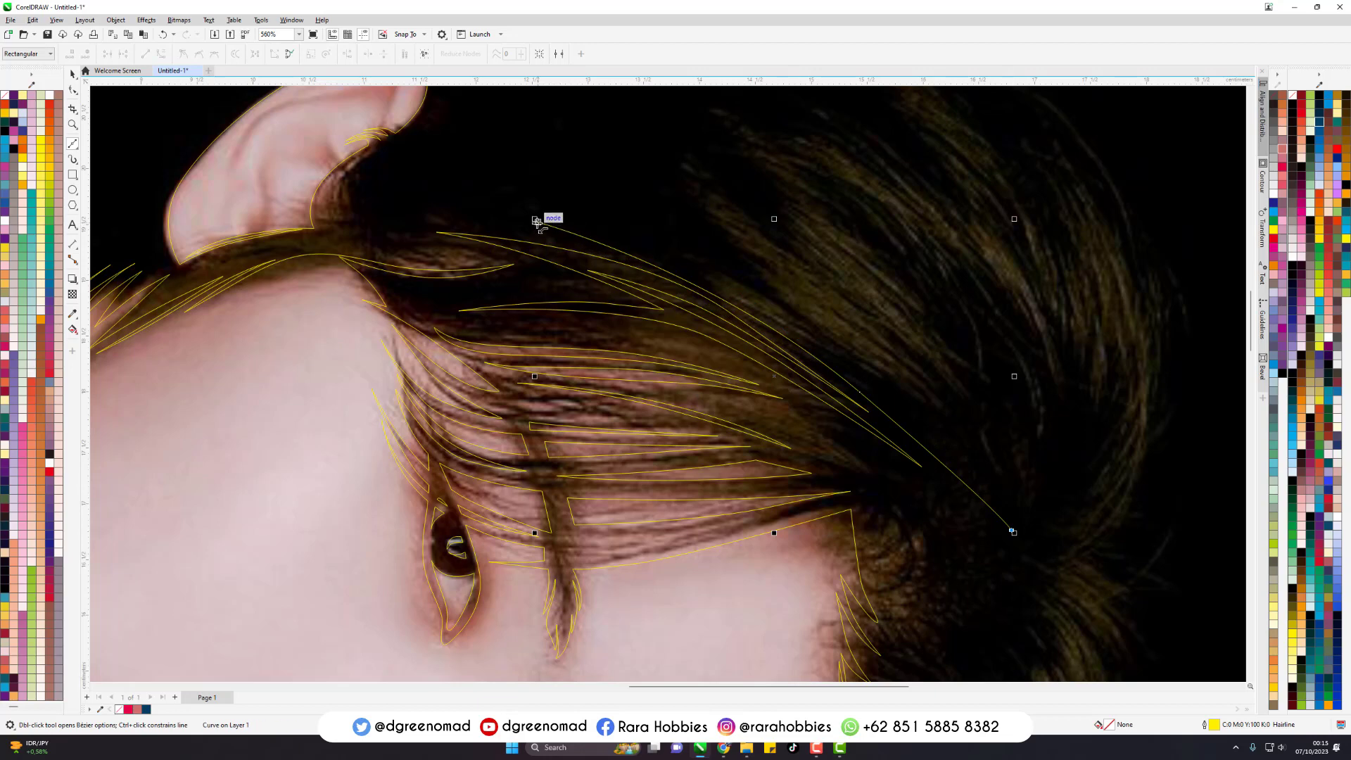
drag(542, 218, 633, 227)
- Trace the neighbouring group of hair strands higher on the head as one closed Bezier outline with several pointed tips
drag(891, 381, 972, 452)
click(988, 467)
drag(834, 319, 775, 277)
click(744, 261)
drag(916, 380, 982, 440)
click(1014, 507)
drag(873, 291, 778, 197)
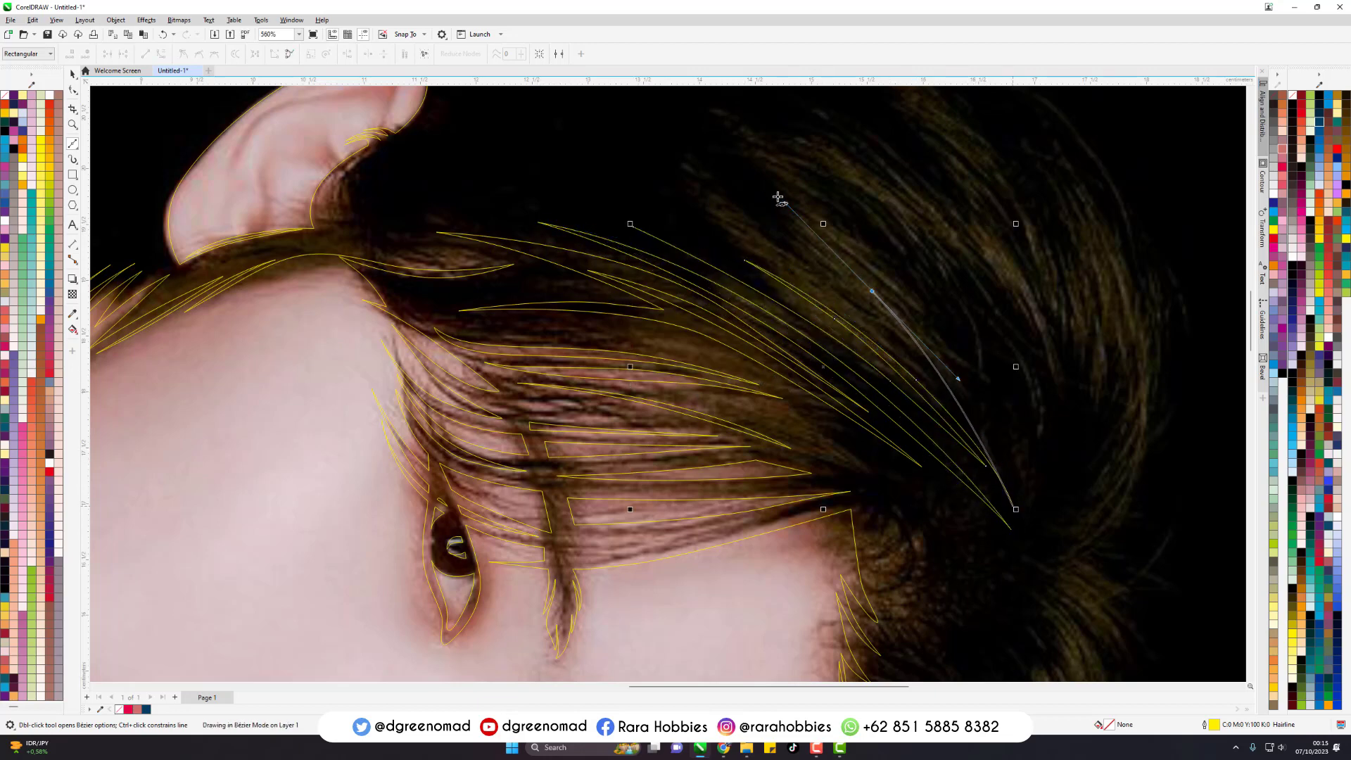
click(674, 145)
drag(819, 260, 868, 302)
click(898, 336)
drag(634, 227, 755, 253)
- Trace the long strand curving from the crown toward the hairline as a Bezier outline with pointed tips, and close it
click(674, 126)
drag(918, 308, 1007, 415)
click(1029, 473)
drag(899, 278, 838, 231)
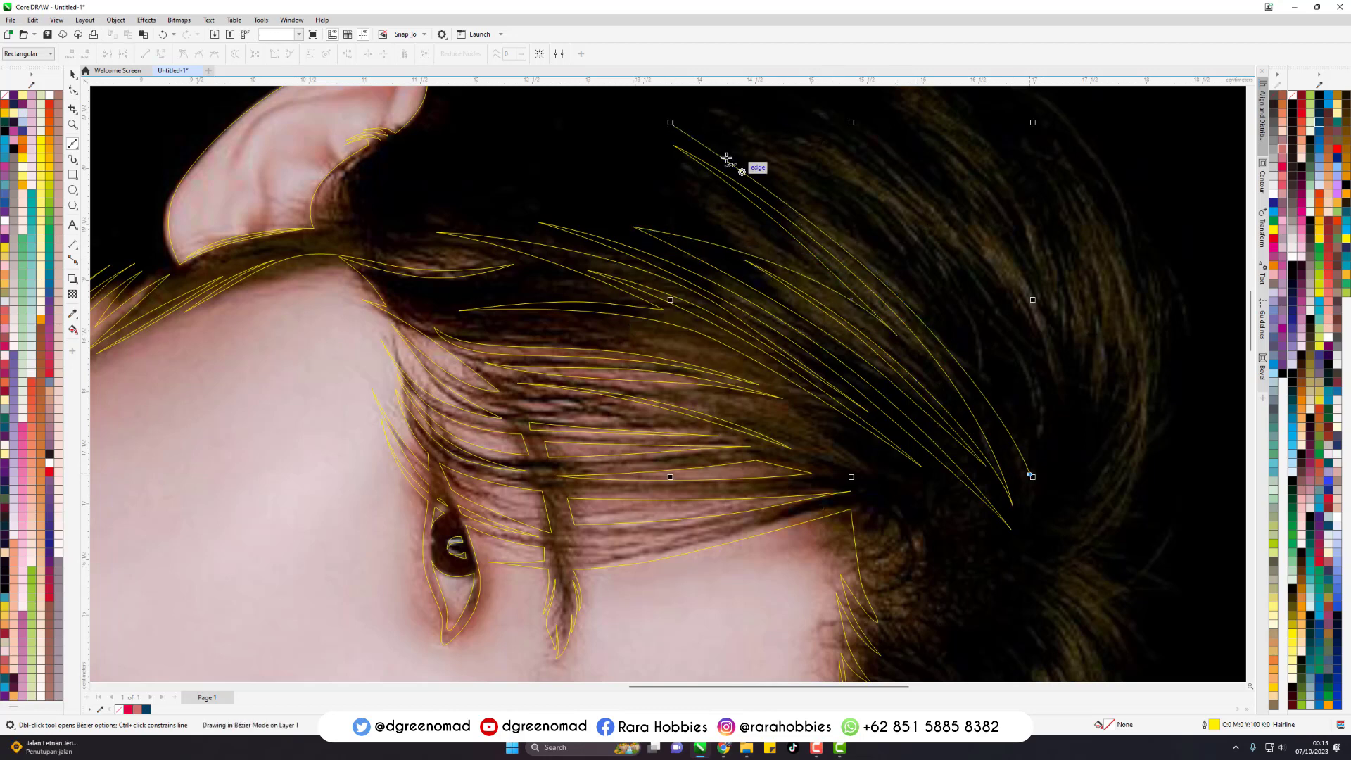
click(674, 126)
- Outline the next group of crown strands farther back with Bezier curves, forming several long pointed ends toward the hair parting
click(715, 118)
drag(919, 265, 875, 211)
click(1024, 401)
click(818, 167)
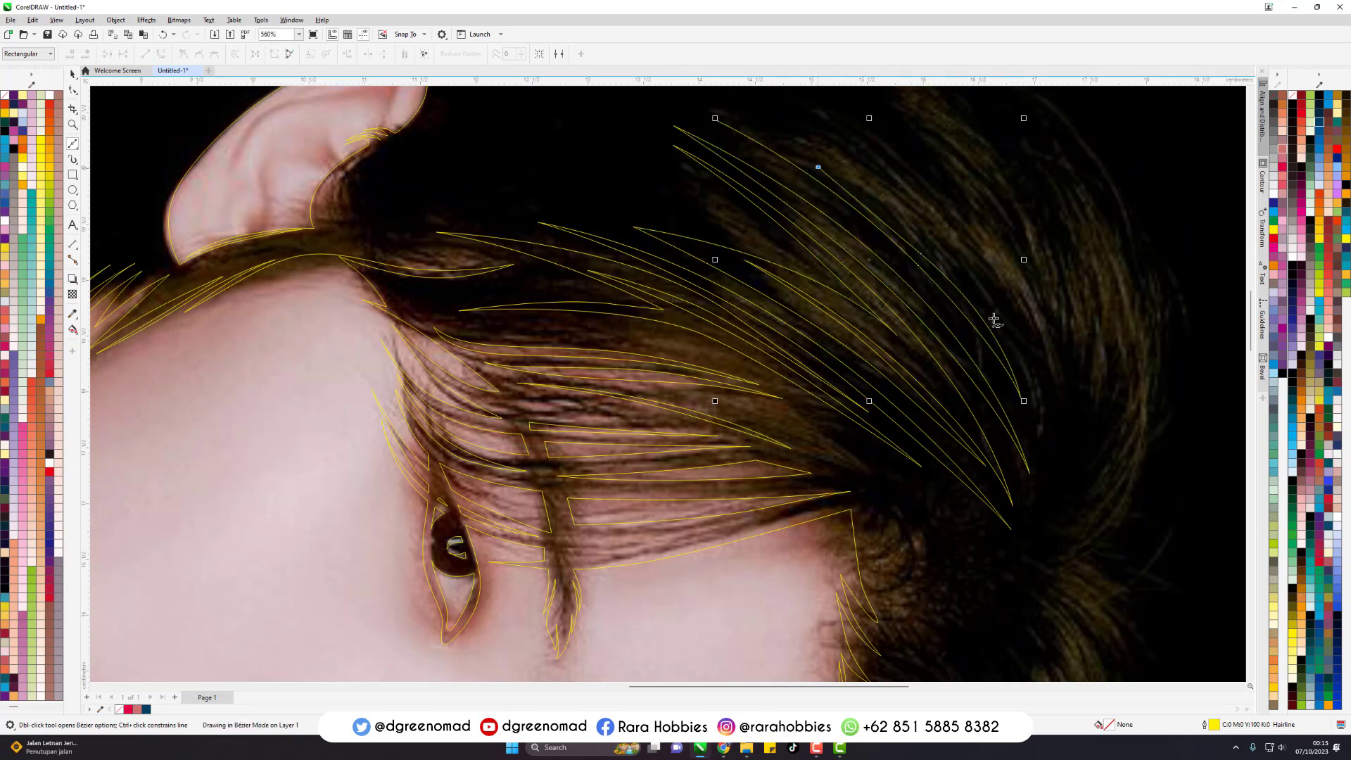
drag(988, 311, 1044, 385)
click(1038, 440)
drag(972, 275, 893, 202)
click(834, 154)
drag(1004, 296, 1052, 365)
click(1054, 444)
scroll(922, 567, down, 1)
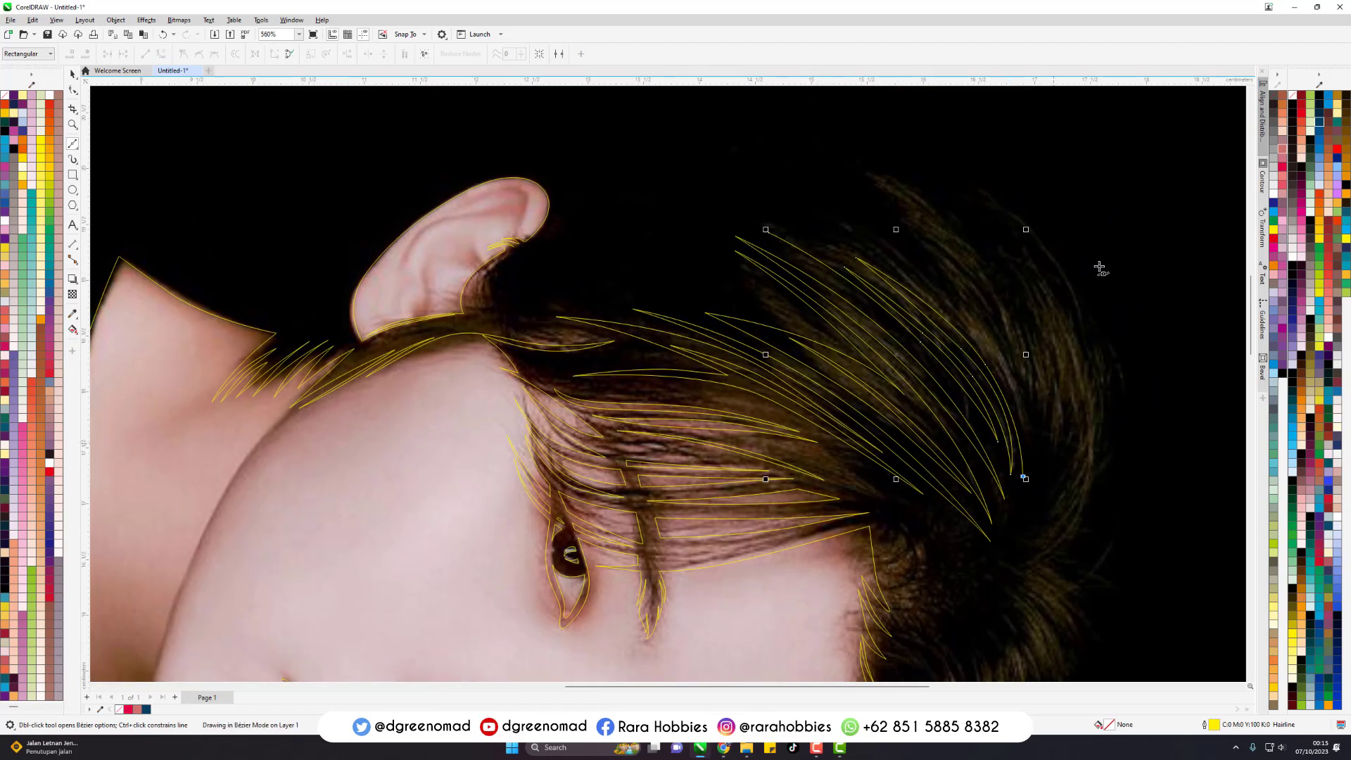
- Continue the crown outline with short, thin pointed tips along the outer ends of the strands
scroll(1097, 264, up, 1)
mouse_move(951, 353)
mouse_down()
mouse_move(876, 272)
mouse_move(932, 341)
mouse_up()
click(770, 226)
click(946, 361)
drag(772, 236, 821, 283)
click(674, 197)
scroll(734, 236, up, 1)
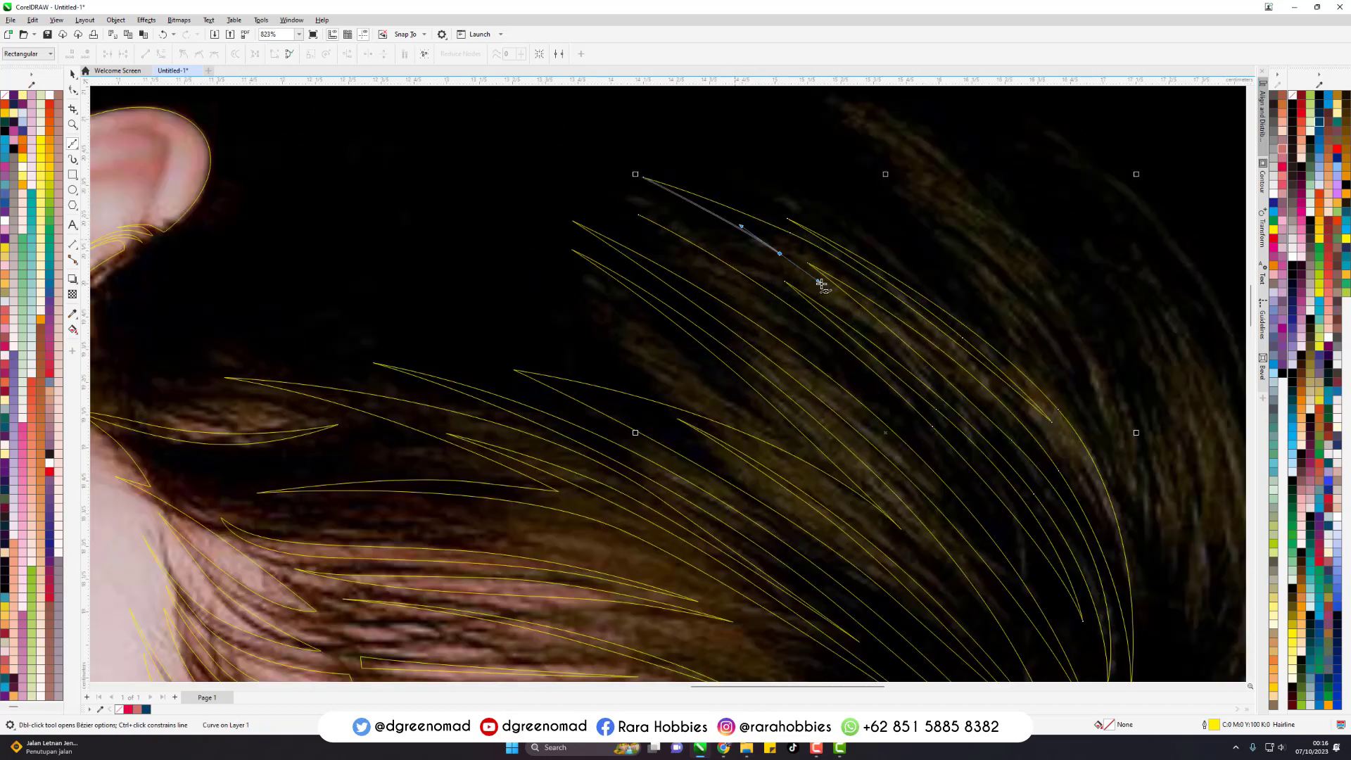
click(843, 299)
drag(692, 210, 667, 200)
click(610, 174)
drag(716, 236, 754, 266)
click(769, 273)
scroll(639, 216, down, 1)
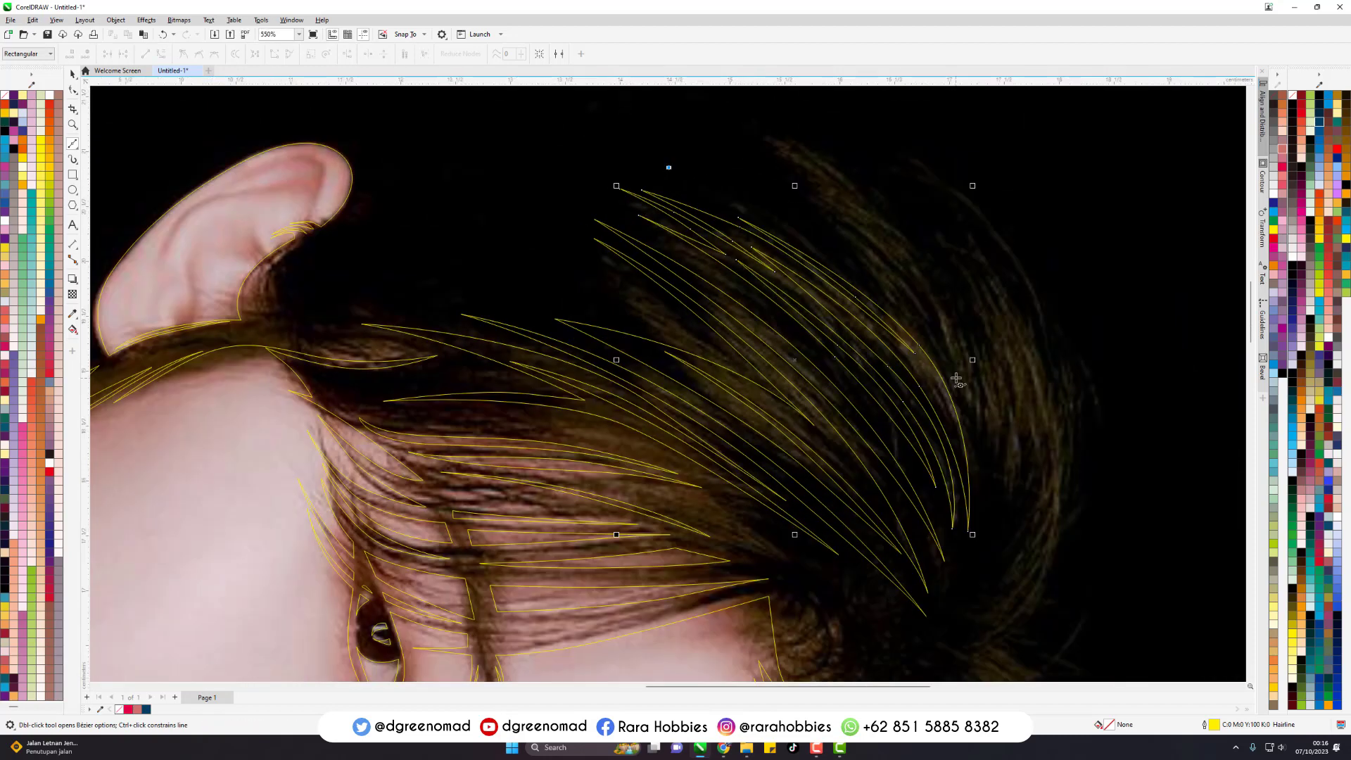
- Trace the long curved strand group behind the crown highlights as a Bezier outline with sharp tips at both ends
click(835, 225)
drag(962, 350, 987, 394)
click(1011, 507)
drag(959, 324, 903, 226)
click(771, 137)
drag(873, 230, 884, 244)
click(902, 263)
click(666, 166)
- Trace the strands bending around the outer hair edge toward the parting as a Bezier outline with narrow pointed ends
scroll(712, 268, down, 1)
click(782, 172)
drag(908, 336, 932, 426)
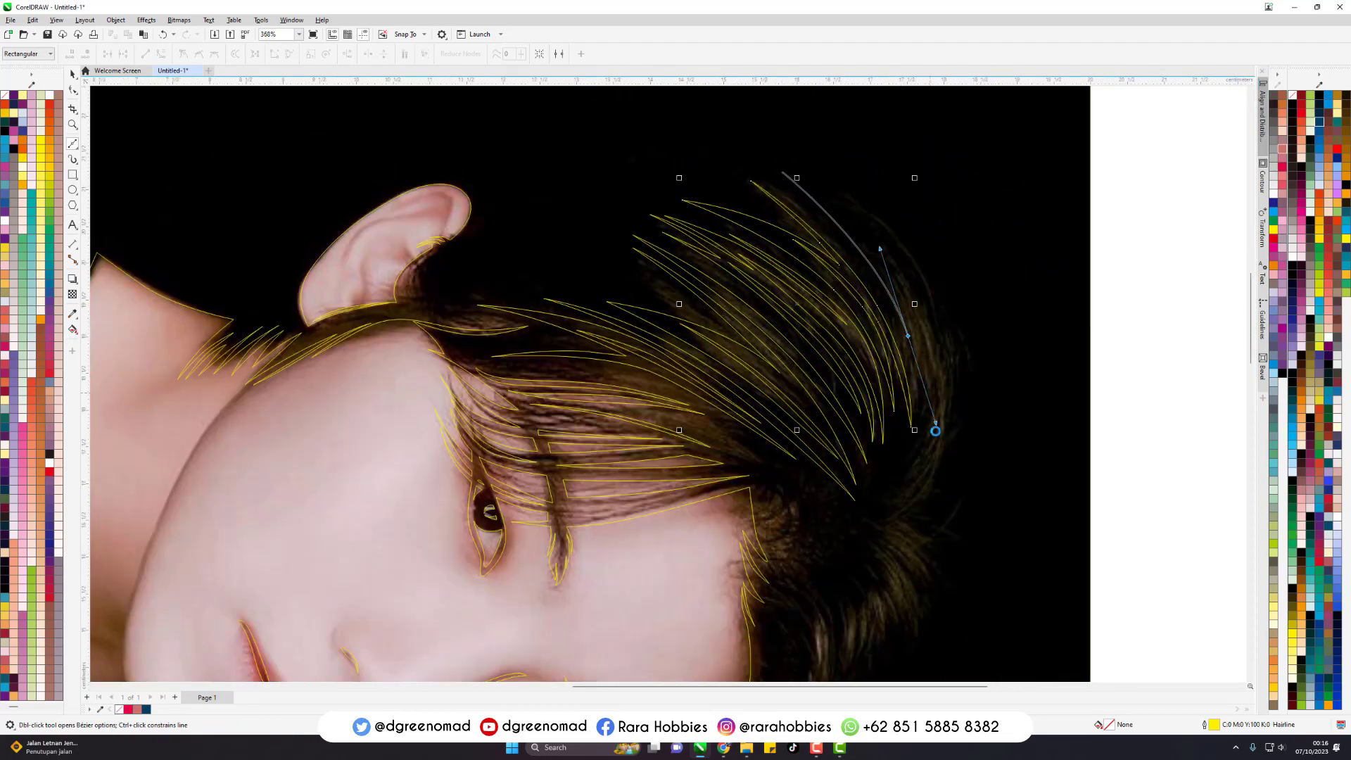
click(892, 503)
scroll(895, 504, up, 2)
drag(903, 276, 906, 163)
click(903, 153)
click(842, 495)
mouse_move(906, 341)
mouse_down()
mouse_move(899, 413)
mouse_move(933, 265)
mouse_up()
click(935, 212)
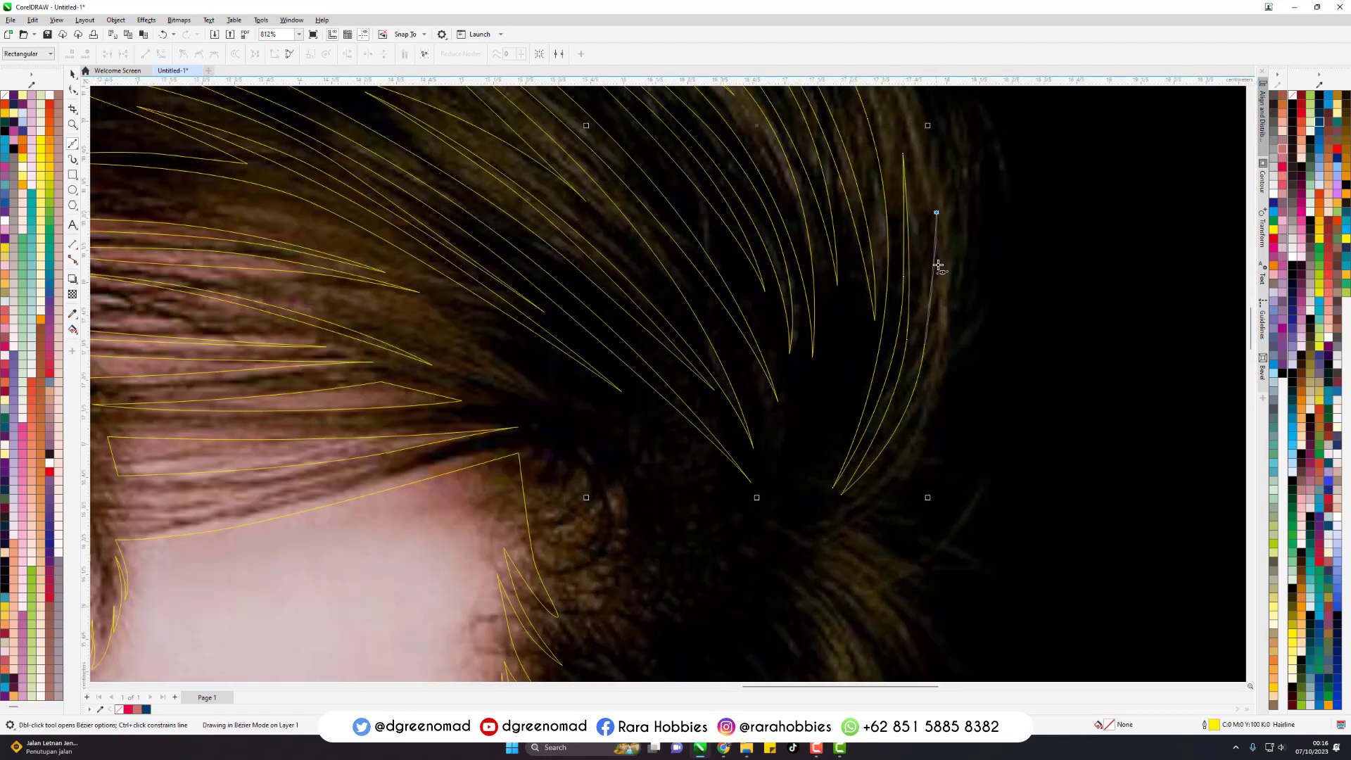
- Outline the outermost long strand along the edge of the crown hair, sweeping down to the parting
drag(910, 436, 891, 479)
click(788, 533)
drag(957, 334, 976, 144)
scroll(993, 507, down, 2)
click(790, 202)
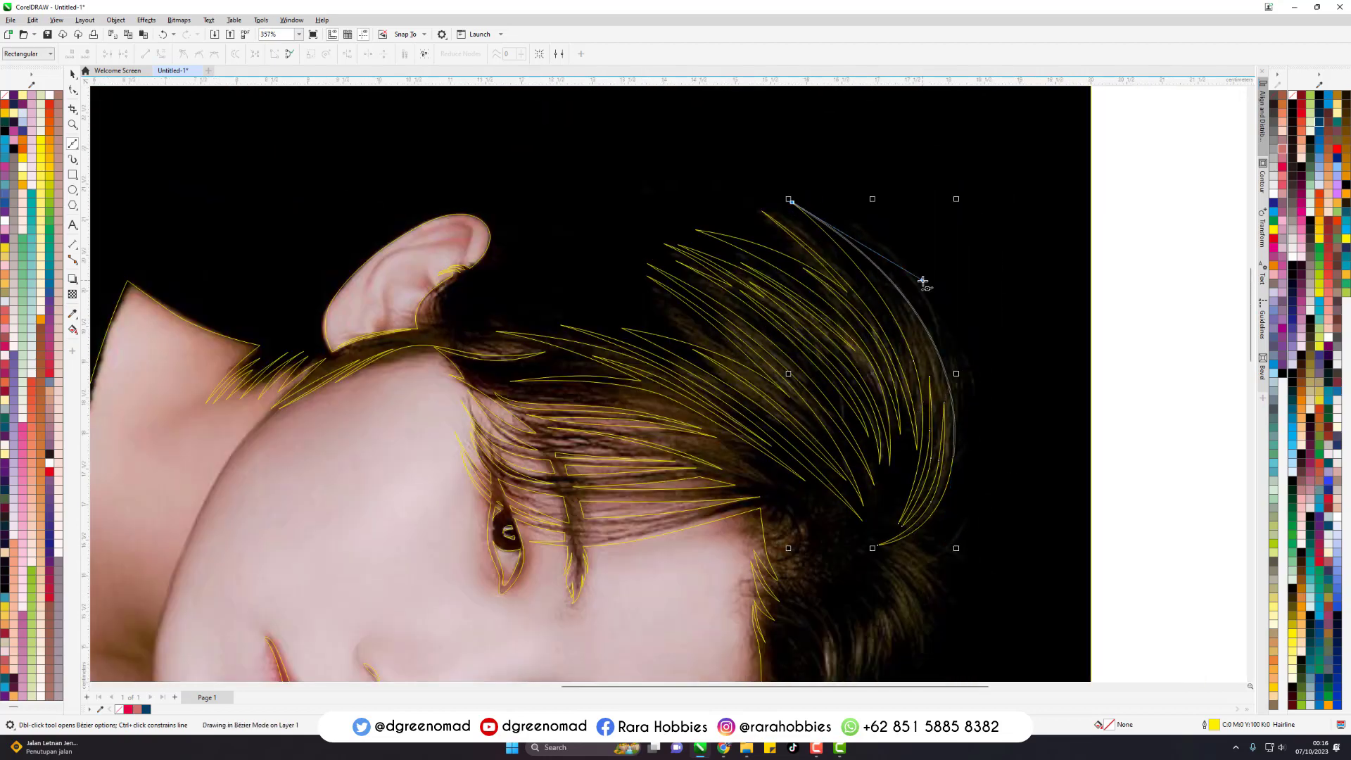
scroll(880, 282, down, 1)
scroll(845, 549, up, 2)
- Trace the long hair highlight curving from beside the forehead down to the temple as a closed Bezier outline with pointed tips
click(797, 380)
drag(698, 562, 627, 597)
click(605, 597)
scroll(637, 606, up, 2)
drag(801, 495, 848, 457)
click(886, 404)
drag(675, 569, 621, 591)
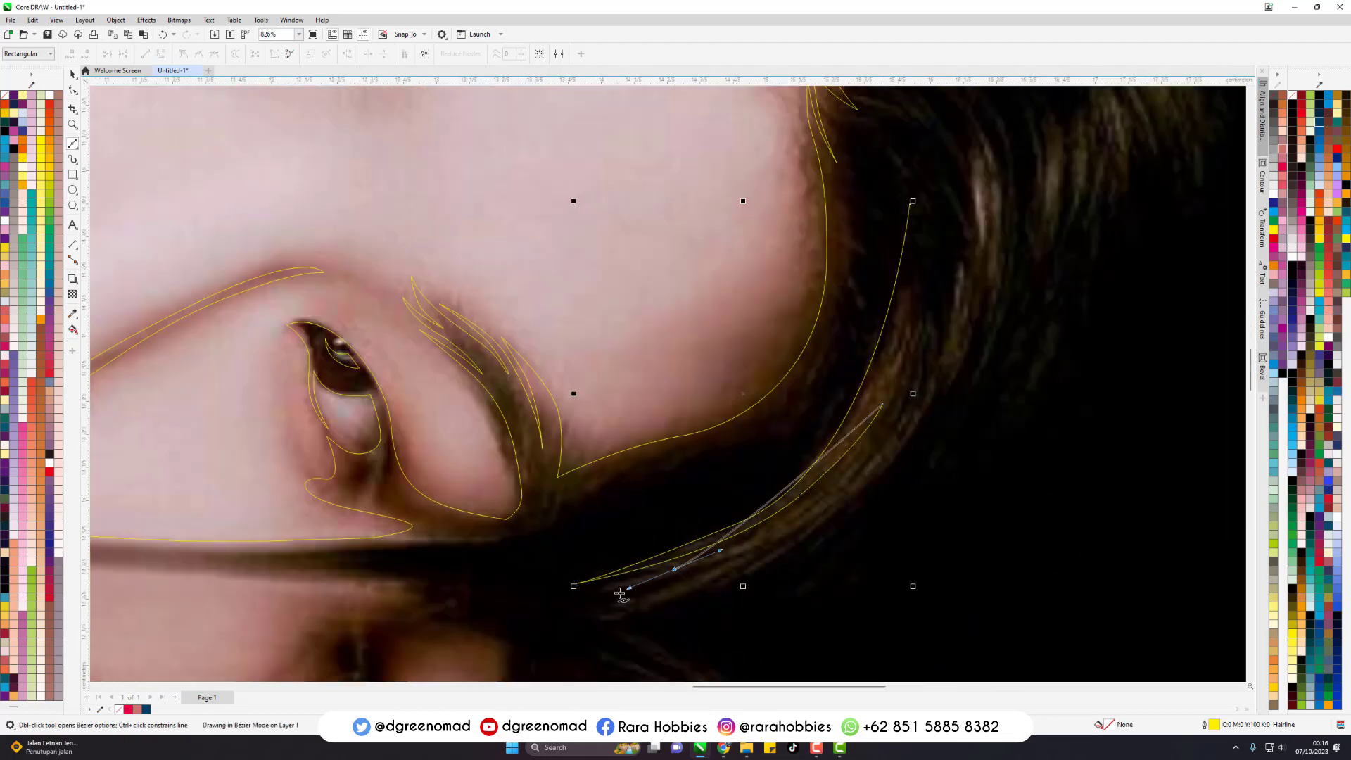
click(501, 602)
drag(801, 538, 914, 461)
click(912, 202)
- Trace a second slender highlight along the outer side of the temple hair strand as a closed Bezier outline
scroll(900, 245, down, 2)
click(874, 167)
drag(906, 338, 894, 421)
click(780, 461)
mouse_move(875, 169)
mouse_down()
mouse_move(983, 323)
mouse_move(953, 396)
mouse_up()
scroll(915, 200, up, 2)
- Start a Bezier outline of the hair section beside the forehead, forming four narrow strands with sharp tips
click(858, 115)
click(936, 451)
drag(982, 321, 989, 210)
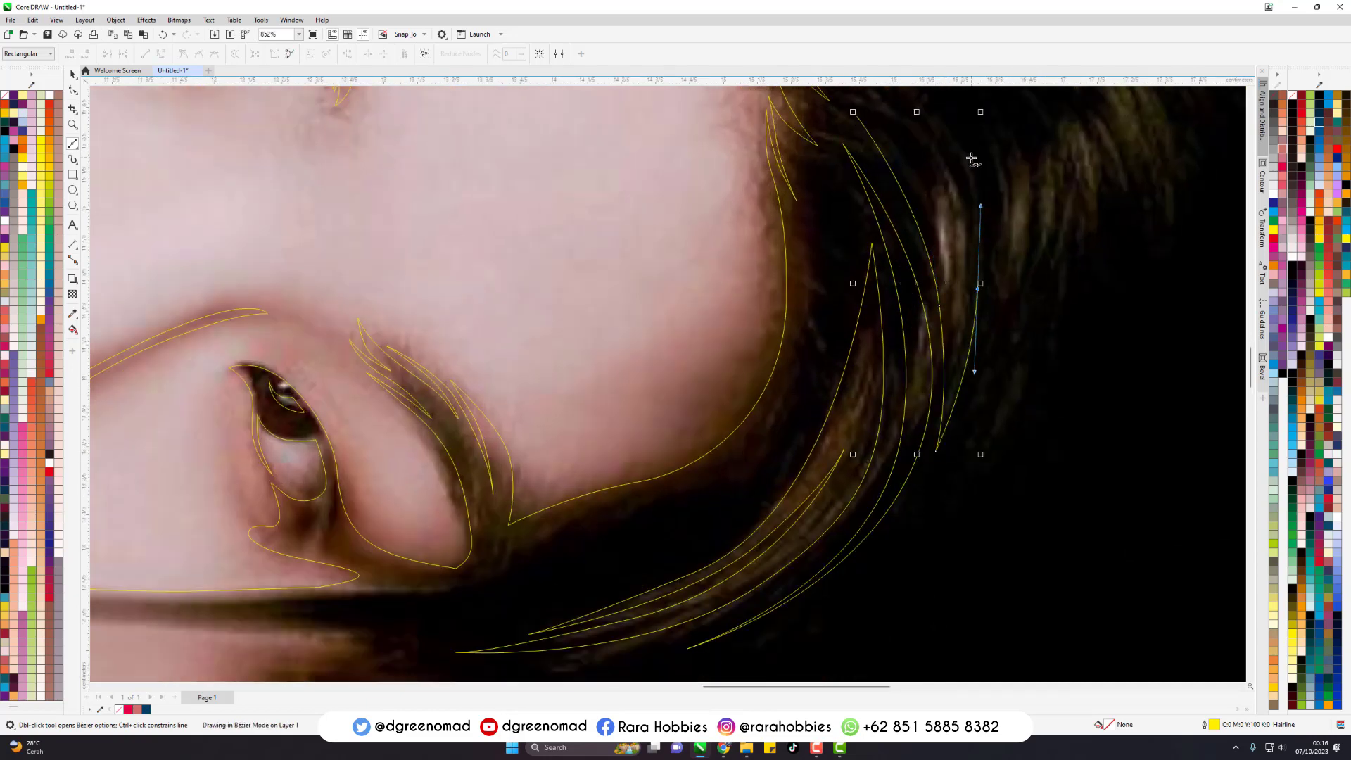
click(972, 157)
drag(978, 288, 973, 381)
click(946, 445)
drag(1015, 324, 1023, 210)
click(1007, 157)
drag(1005, 300, 1014, 417)
click(1053, 141)
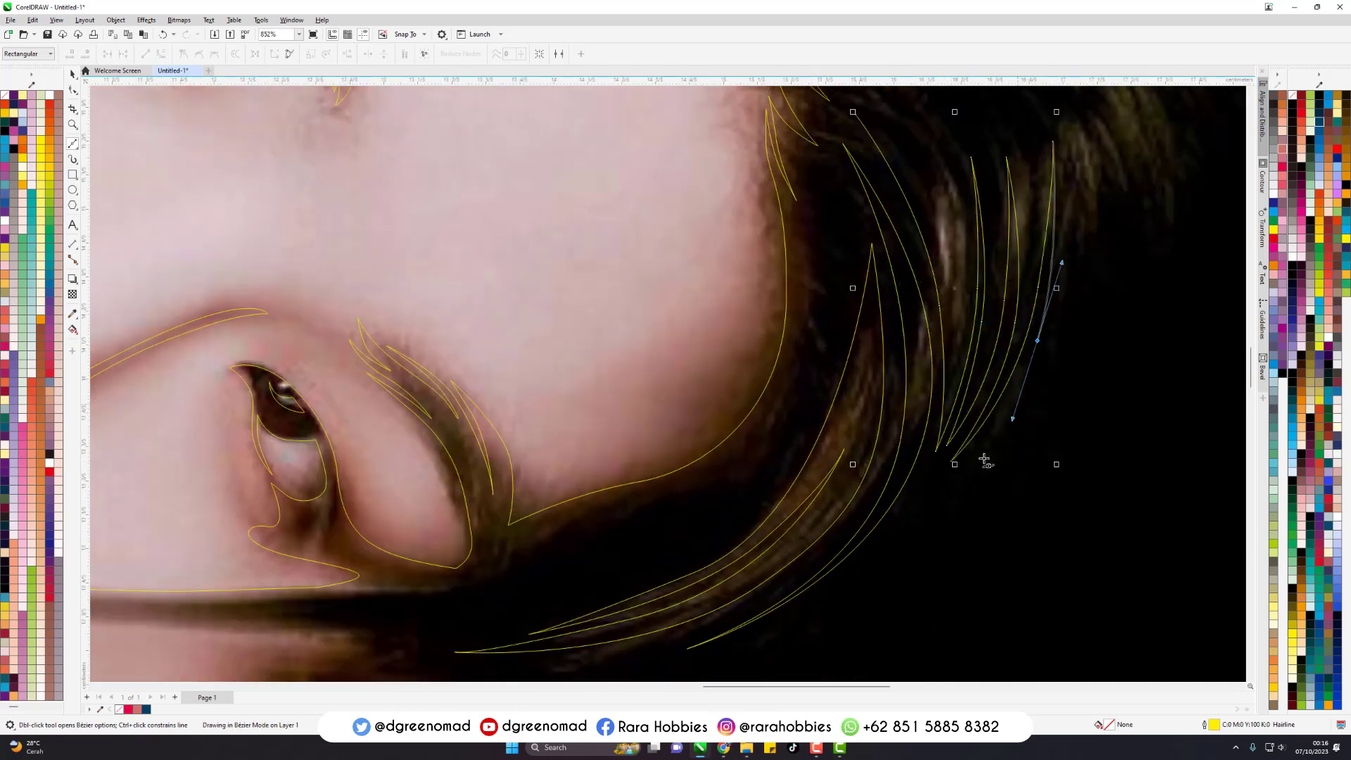
click(972, 470)
- Extend the side hair outline toward the parting with two more curved, pointed strands along its outer edge
scroll(982, 459, down, 2)
scroll(1063, 345, up, 2)
click(956, 132)
drag(999, 332, 1005, 437)
drag(1038, 279, 1038, 200)
click(1013, 141)
drag(1051, 291, 1048, 365)
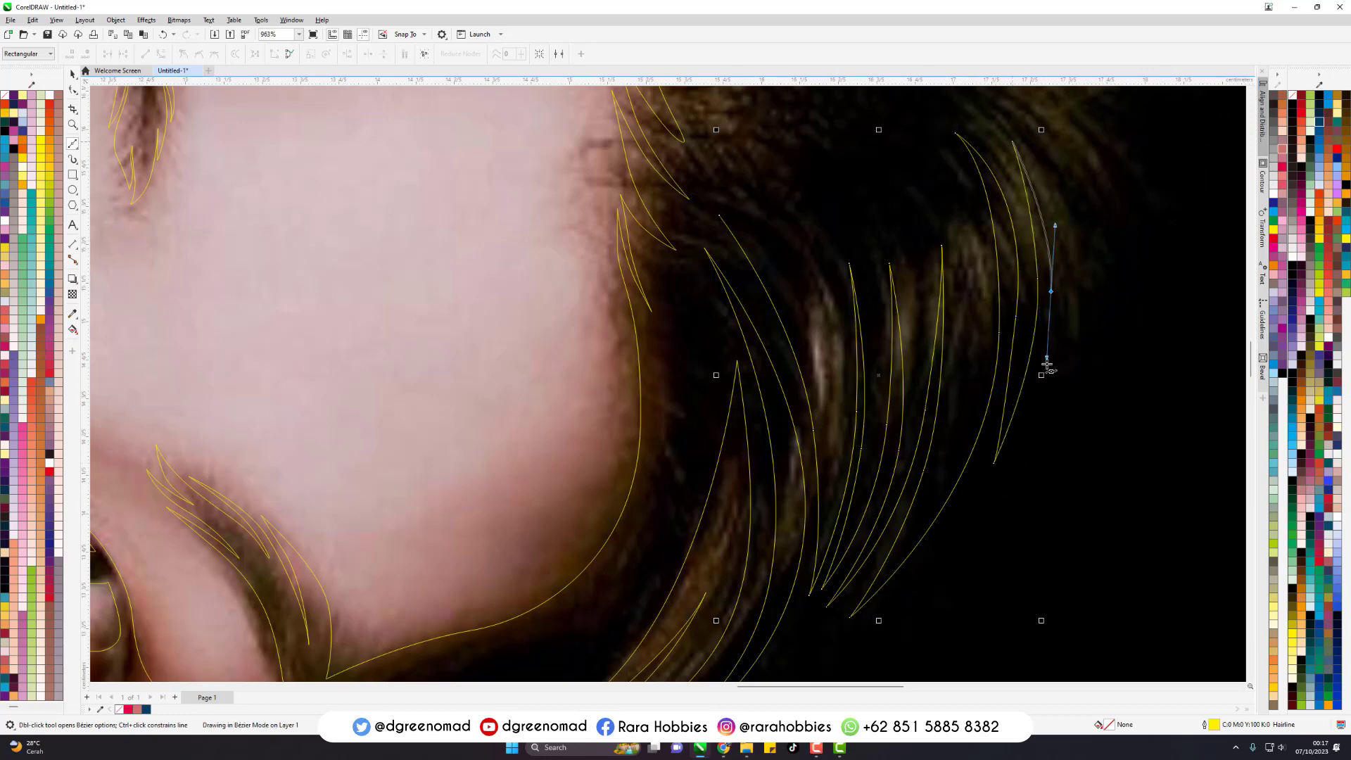
click(1032, 407)
- Carry the side hair outline around its outer edge to the parting with further long curved strand tips
drag(1075, 237, 1078, 329)
click(1041, 119)
click(1066, 377)
drag(1042, 266, 1013, 182)
click(969, 169)
drag(1066, 294, 1071, 340)
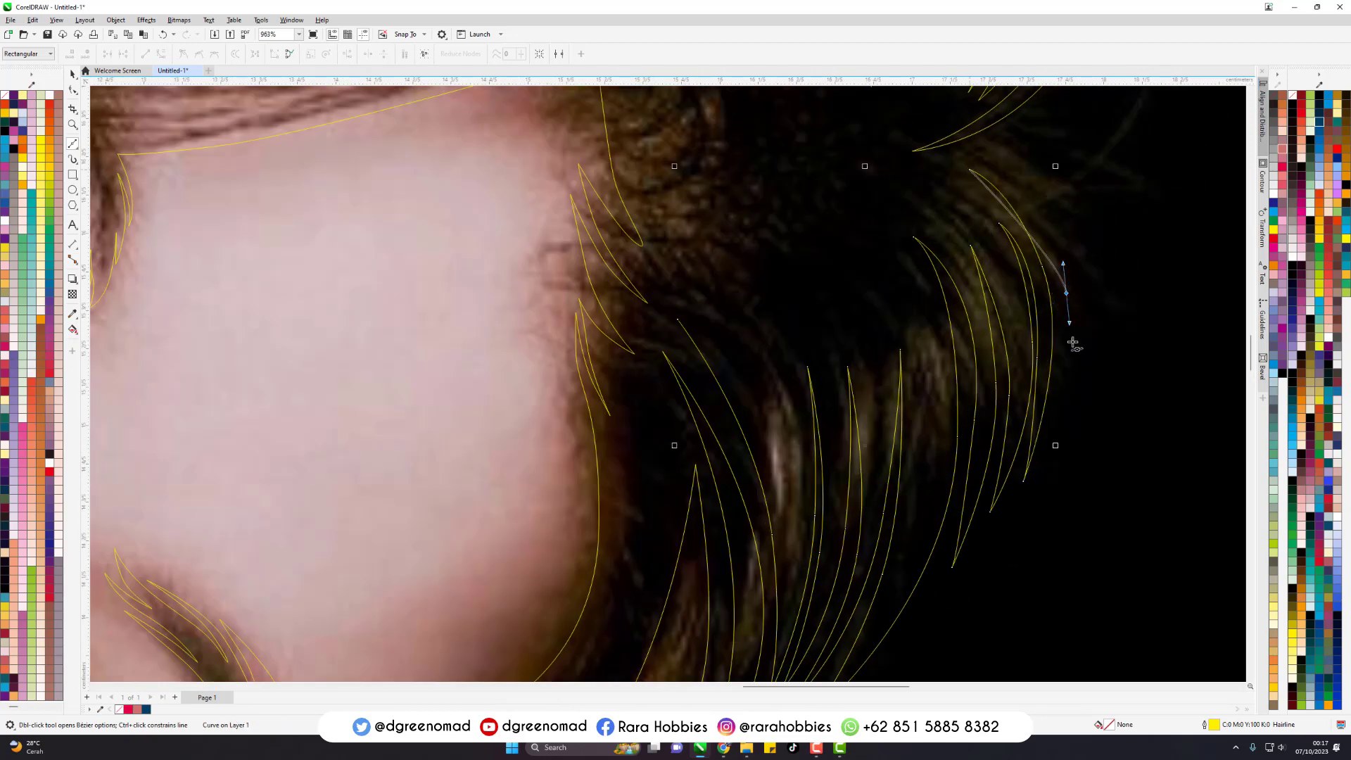
click(1067, 423)
drag(1076, 229, 1031, 151)
click(940, 162)
- Trace the inner strand tips of the side hair section just below the parting, working back toward the forehead
drag(983, 206, 971, 287)
click(1005, 281)
click(979, 316)
drag(908, 213, 869, 192)
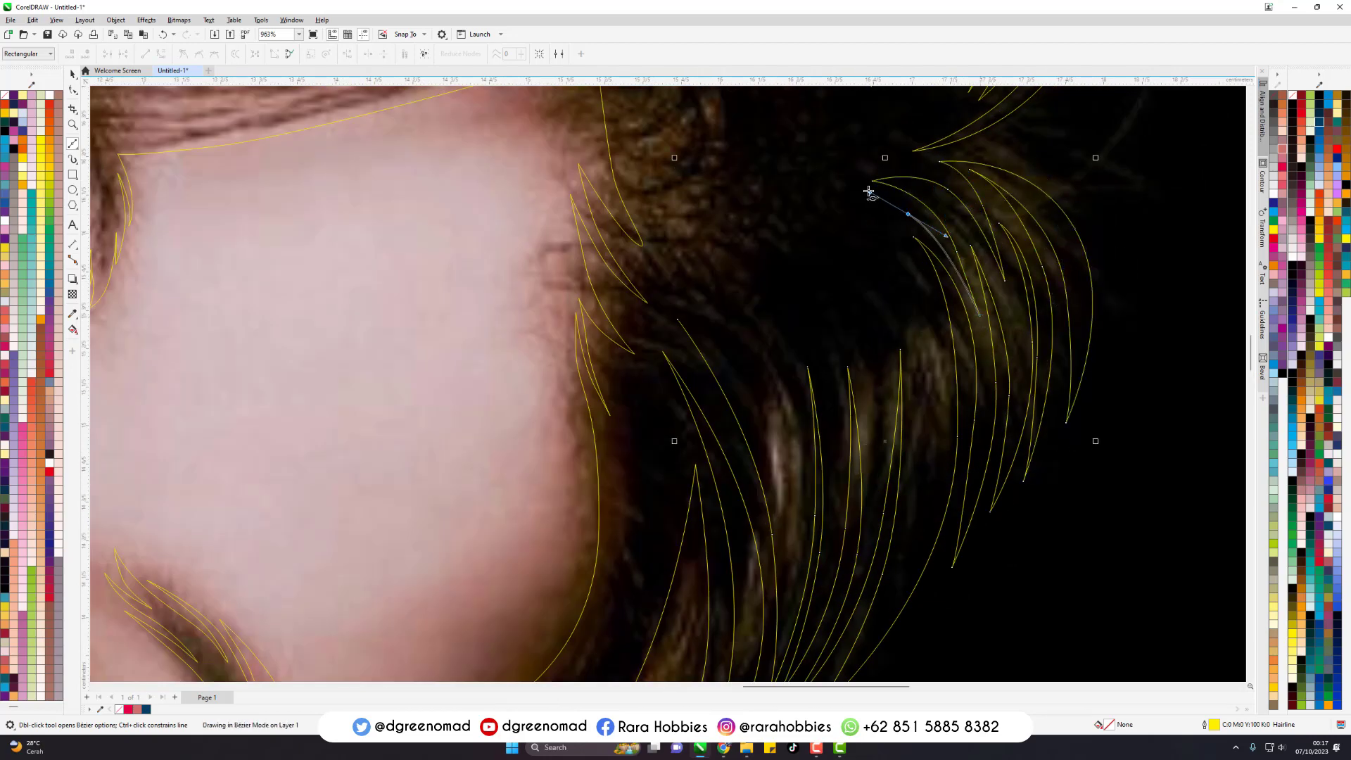
click(842, 205)
drag(937, 327, 894, 256)
click(936, 472)
- Trace the remaining inner strands beside the forehead and close the side hair outline at its starting node
click(878, 411)
drag(844, 308, 810, 251)
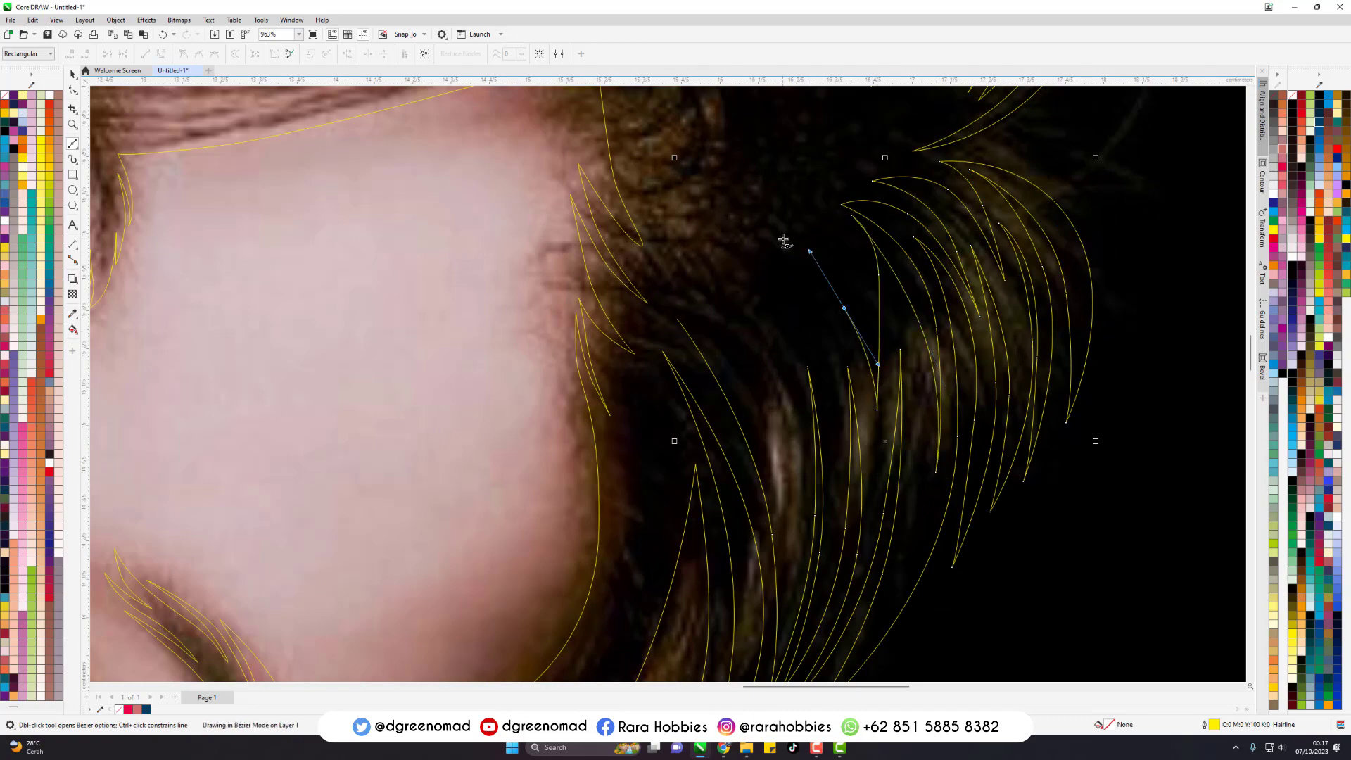
click(783, 239)
drag(824, 373, 832, 422)
click(836, 464)
drag(789, 325, 759, 285)
click(739, 265)
drag(798, 463, 798, 517)
click(678, 320)
scroll(926, 355, down, 6)
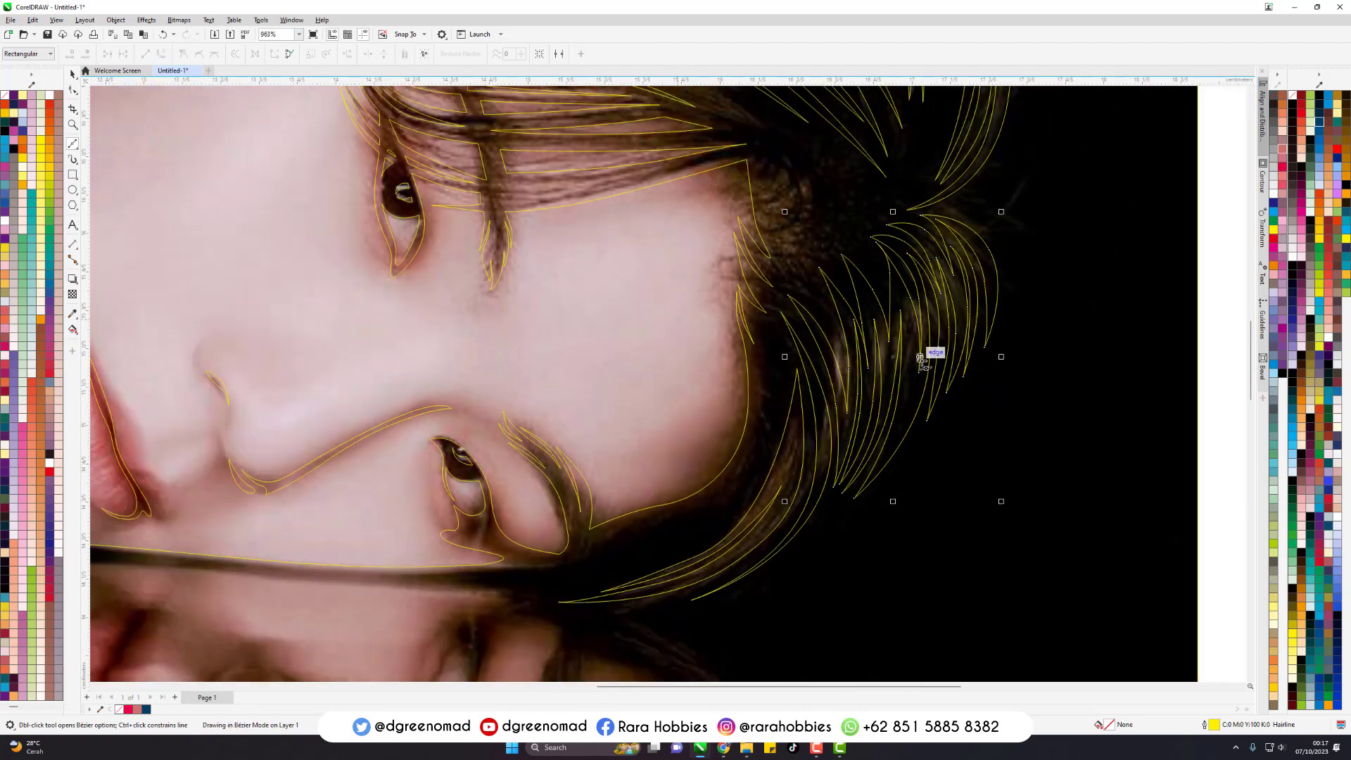
- Select the new hair highlight outlines together with the background shape and merge them into one curve
key(space)
drag(1091, 181, 802, 449)
scroll(978, 274, up, 2)
click(386, 54)
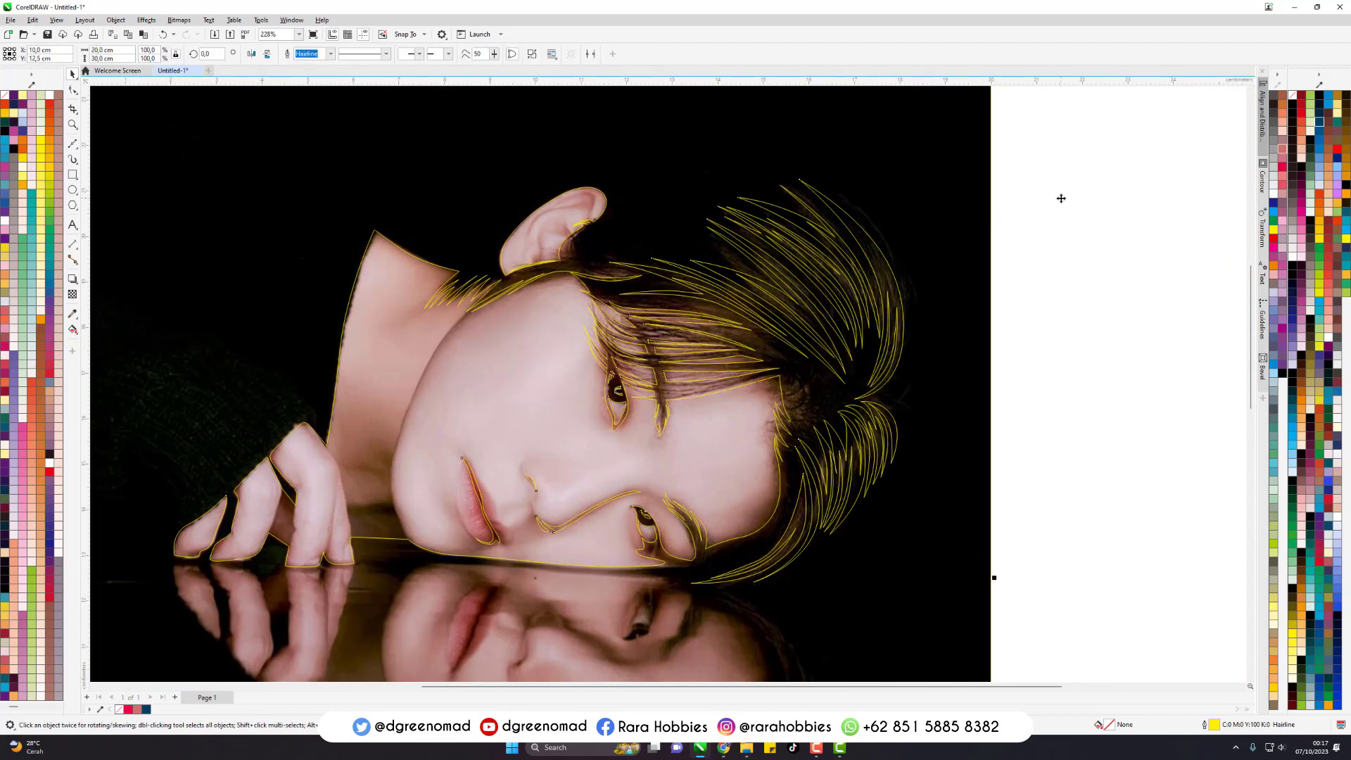
- Fill the merged shape with dark red to check the cutouts, and undo the test
click(1301, 105)
scroll(831, 314, down, 1)
key(ctrl+z)
key(ctrl+z)
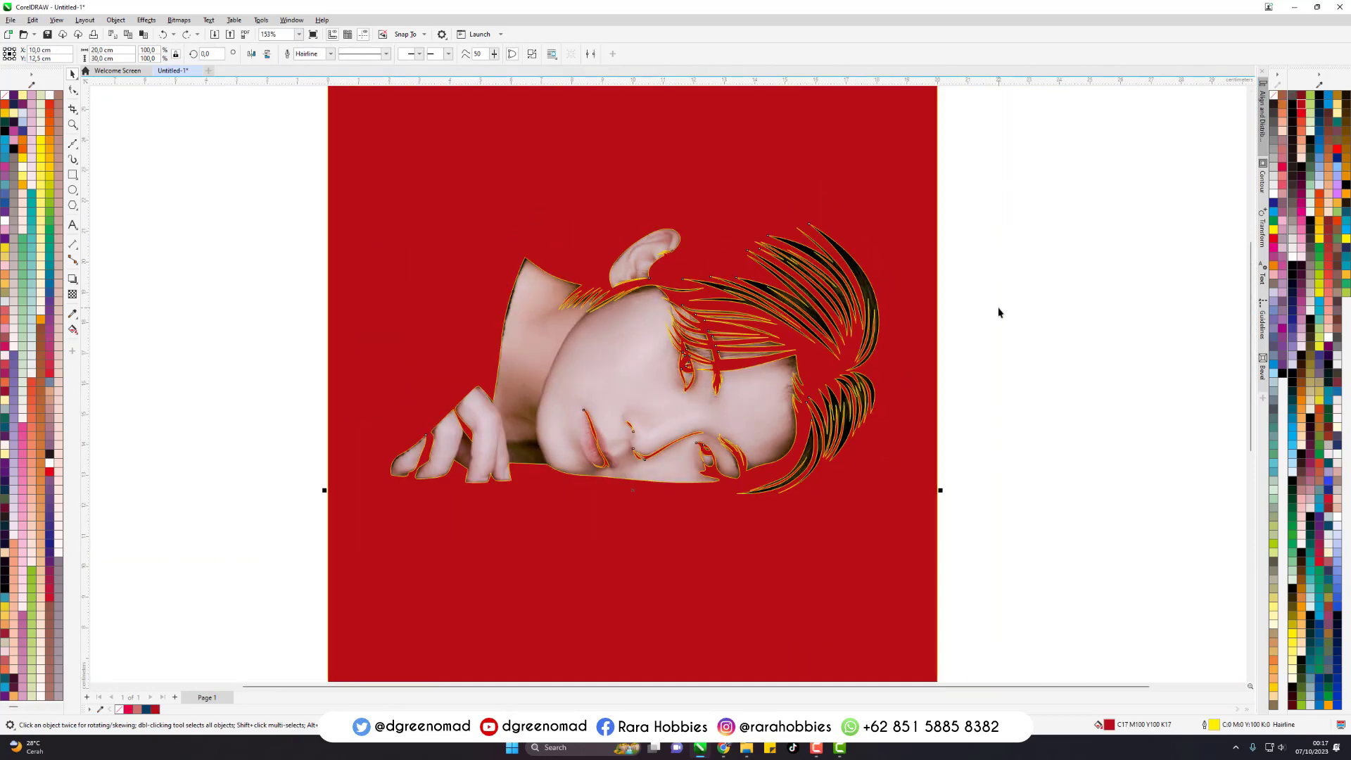
- Trace the wavy outer edge of the outermost finger in the table reflection with a Bezier curve
scroll(914, 217, down, 4)
scroll(822, 364, up, 3)
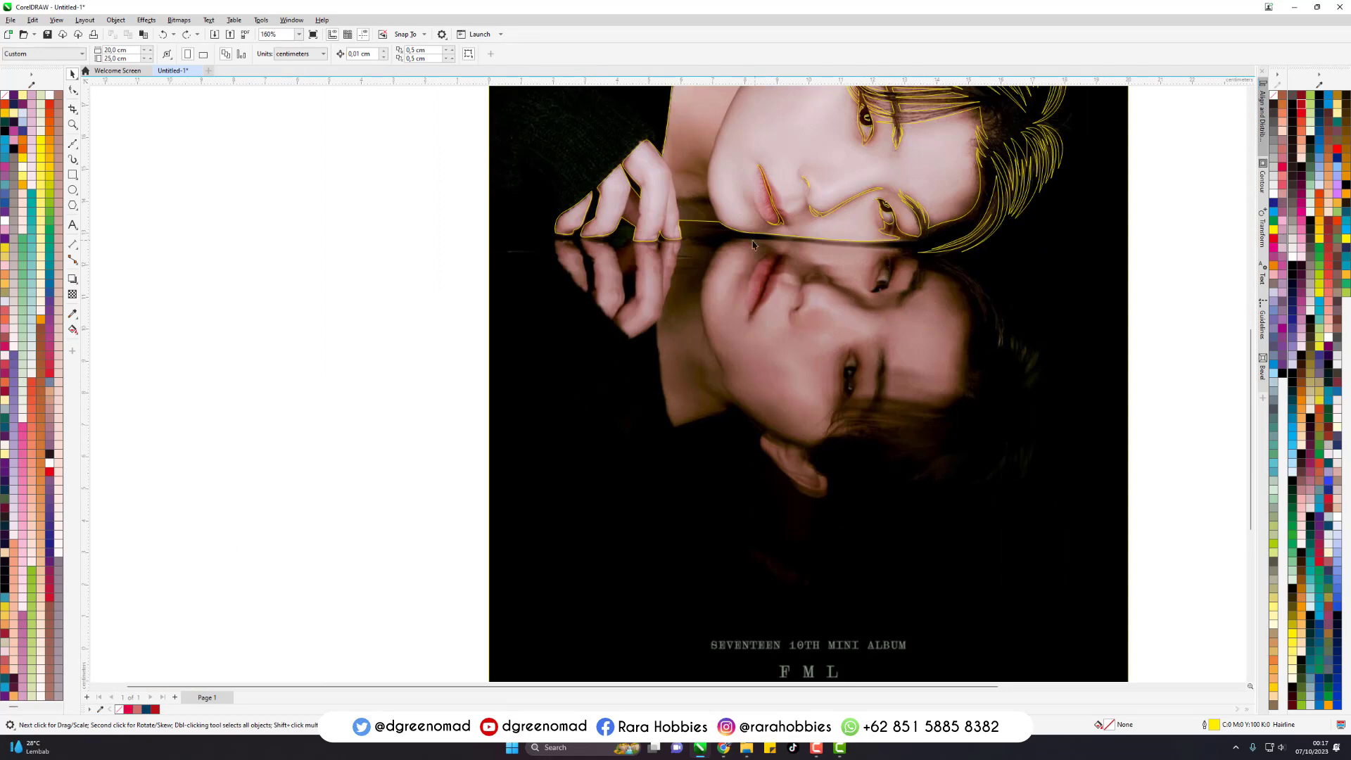
scroll(595, 292, up, 1)
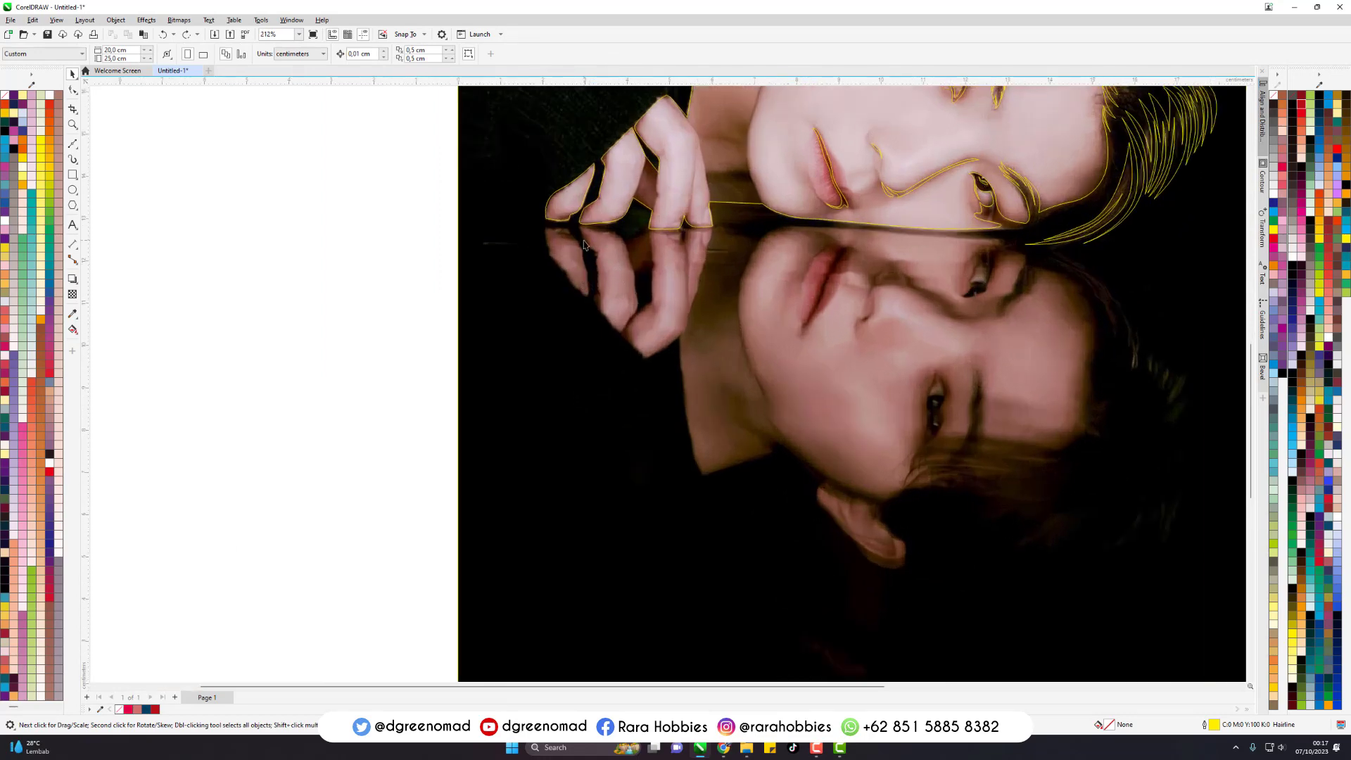
scroll(585, 244, up, 5)
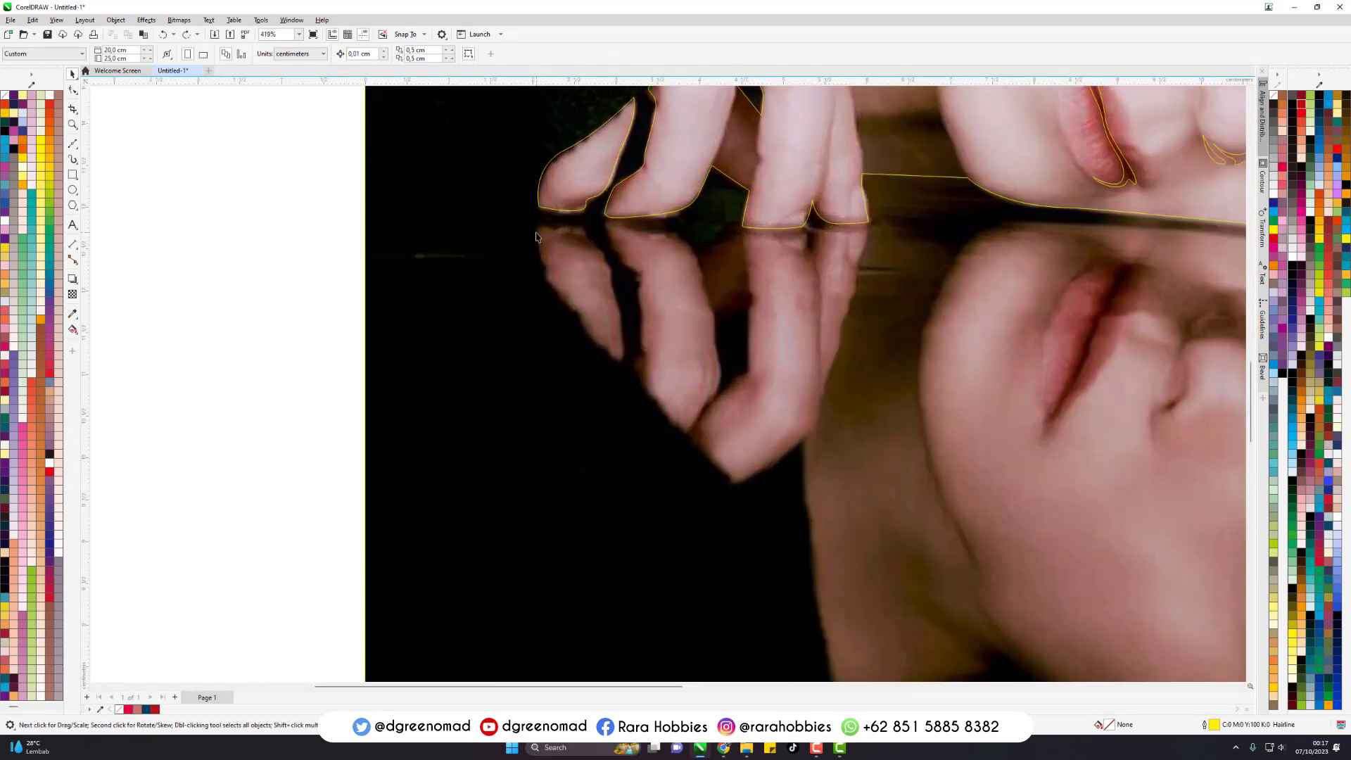
key(F5)
scroll(543, 234, up, 5)
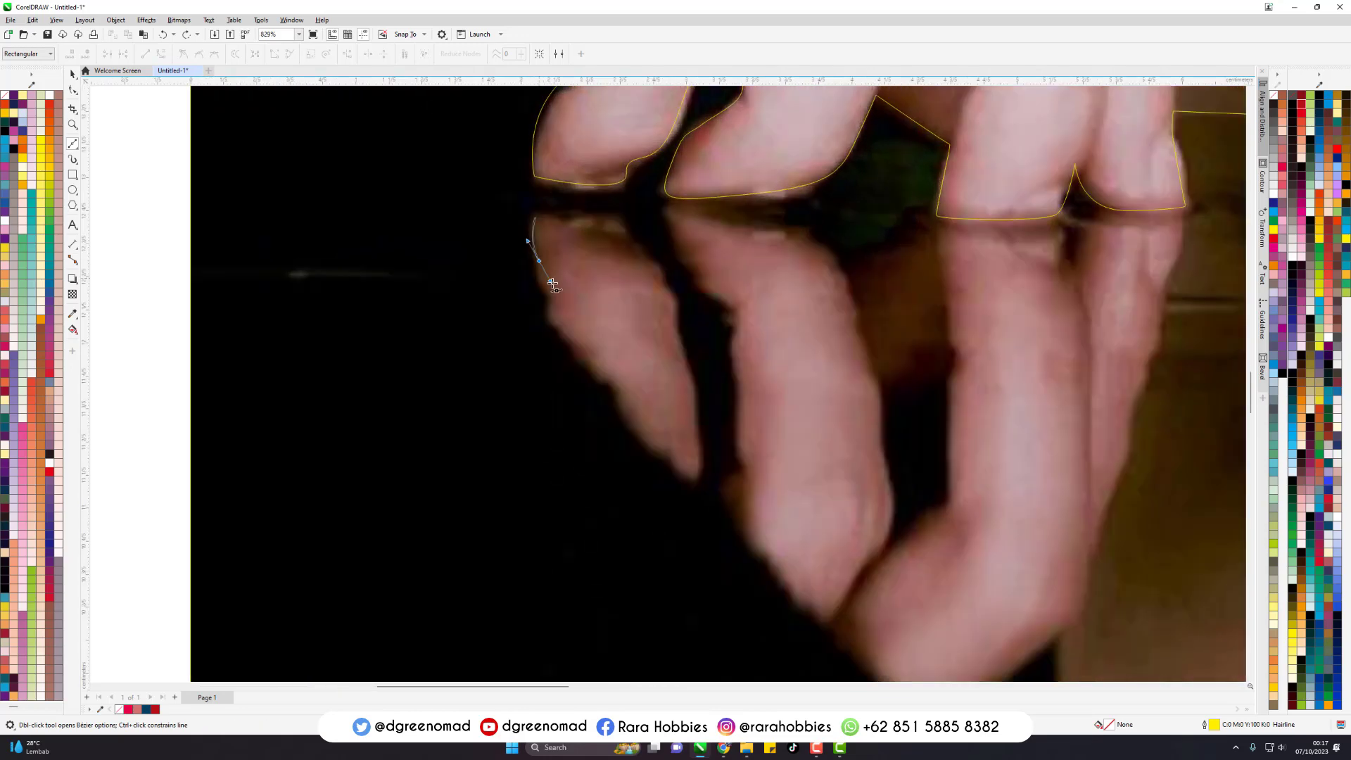
drag(552, 283, 558, 290)
mouse_move(540, 290)
mouse_down()
mouse_move(551, 301)
mouse_move(517, 292)
mouse_up()
drag(546, 305, 561, 308)
drag(545, 318, 568, 325)
drag(565, 337, 616, 384)
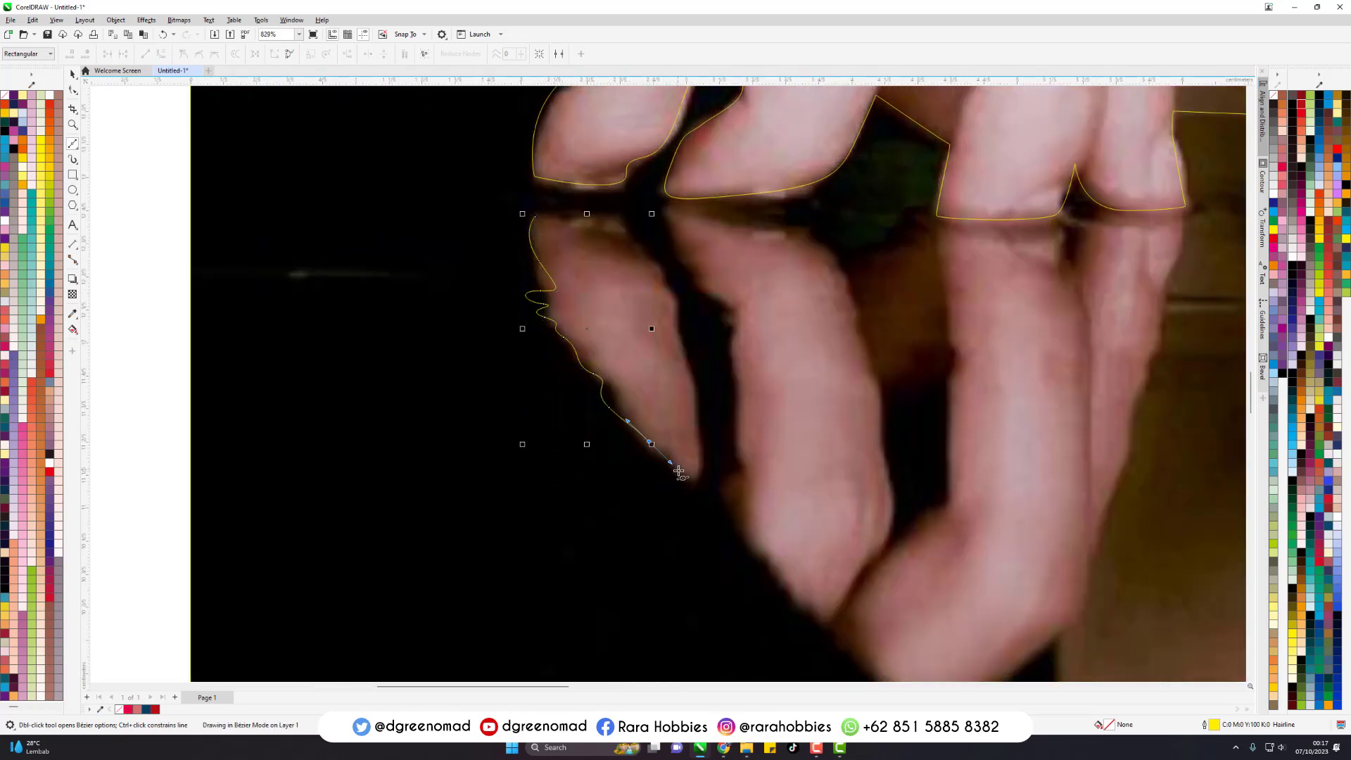
- Trace around the tip and inner edge of the outermost reflected finger, and close its outline
drag(679, 471, 695, 398)
drag(675, 318, 680, 287)
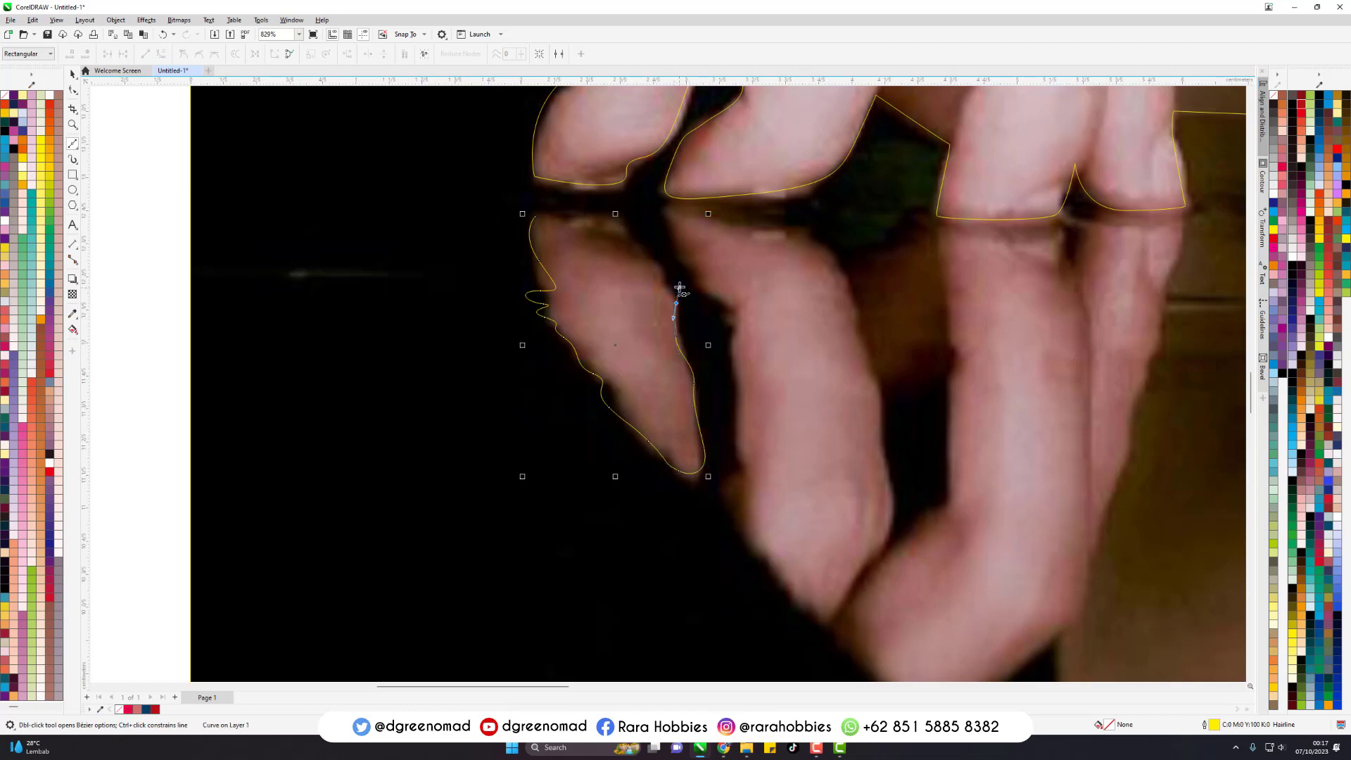
drag(590, 210, 545, 217)
click(536, 217)
- Trace the second finger in the reflection as a closed Bezier outline
drag(672, 207, 683, 238)
drag(739, 321, 736, 360)
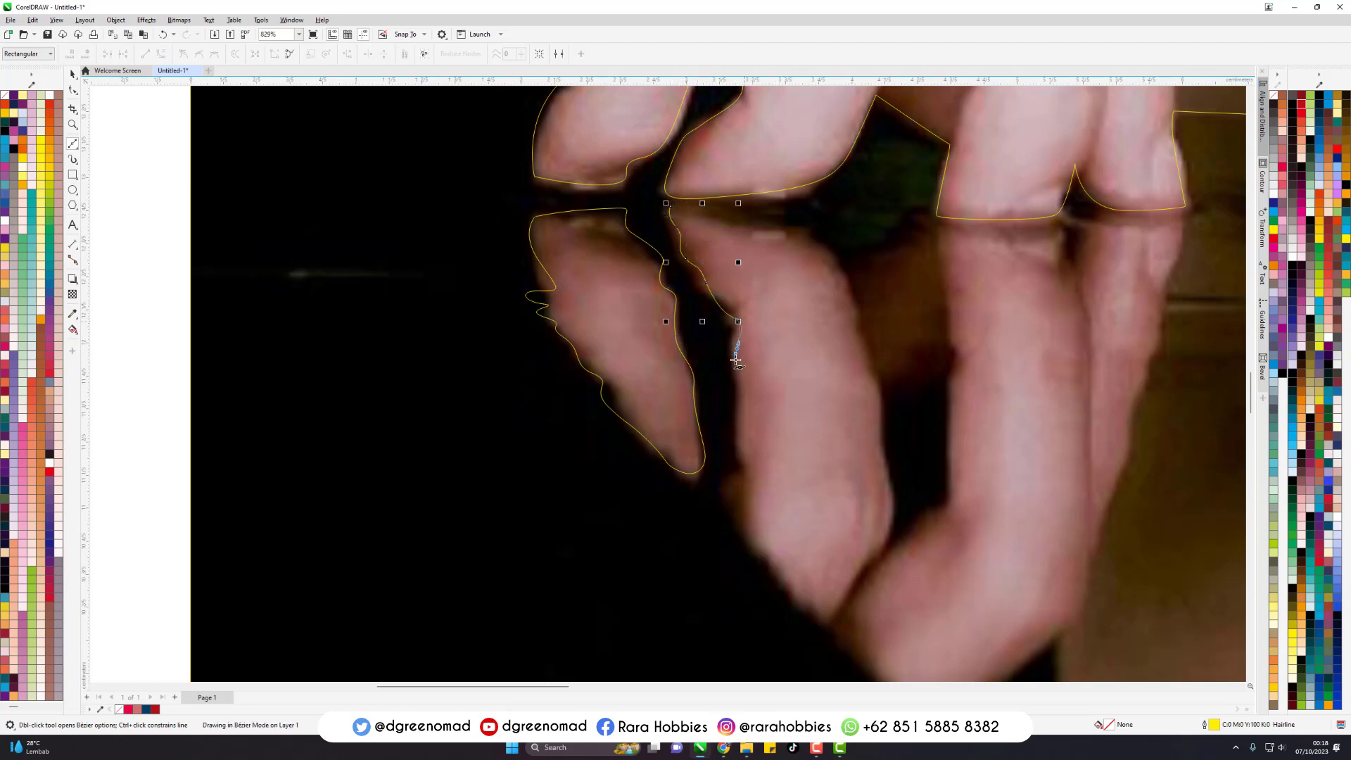
drag(741, 410, 744, 447)
drag(740, 506, 815, 615)
drag(852, 601, 861, 577)
drag(886, 450, 874, 366)
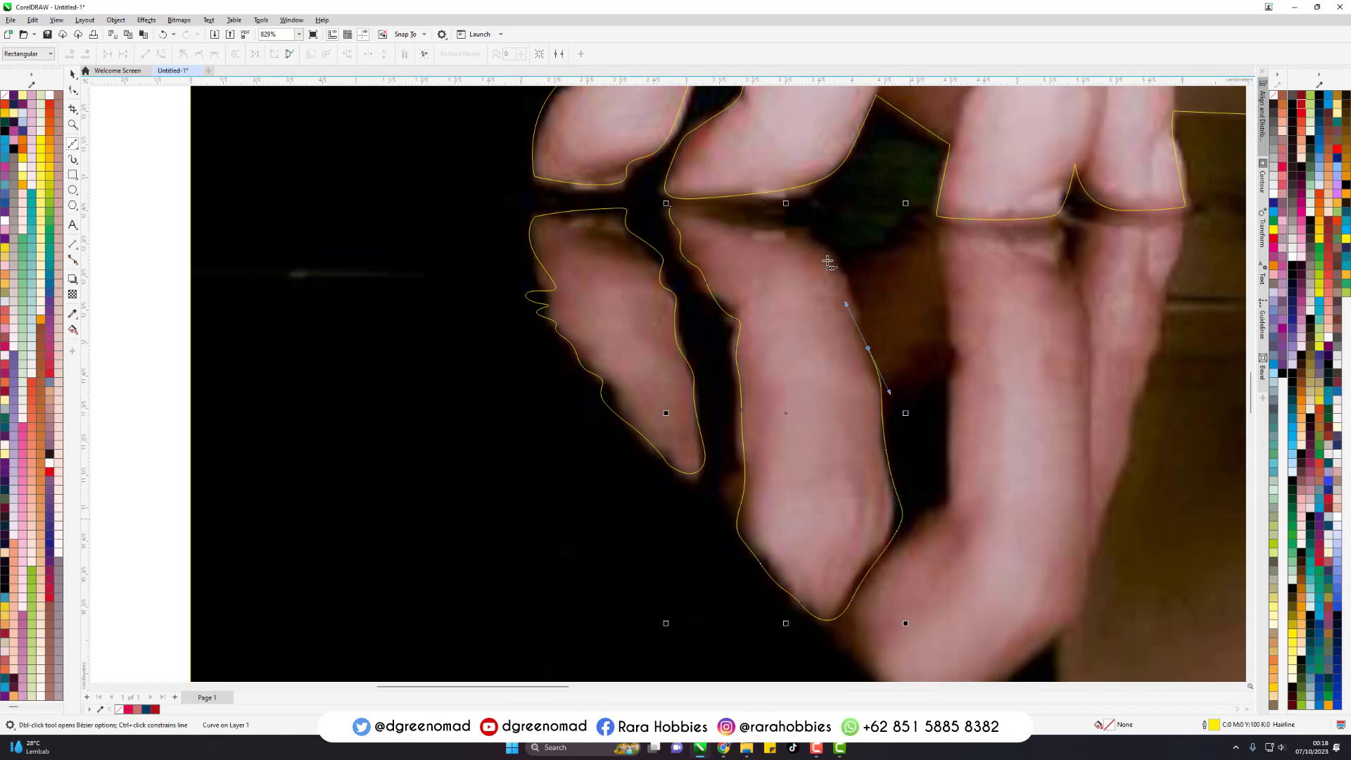
click(669, 207)
- Trace the two remaining reflected fingers as one Bezier outline, undoing the misplaced nodes near the table line
scroll(546, 392, down, 2)
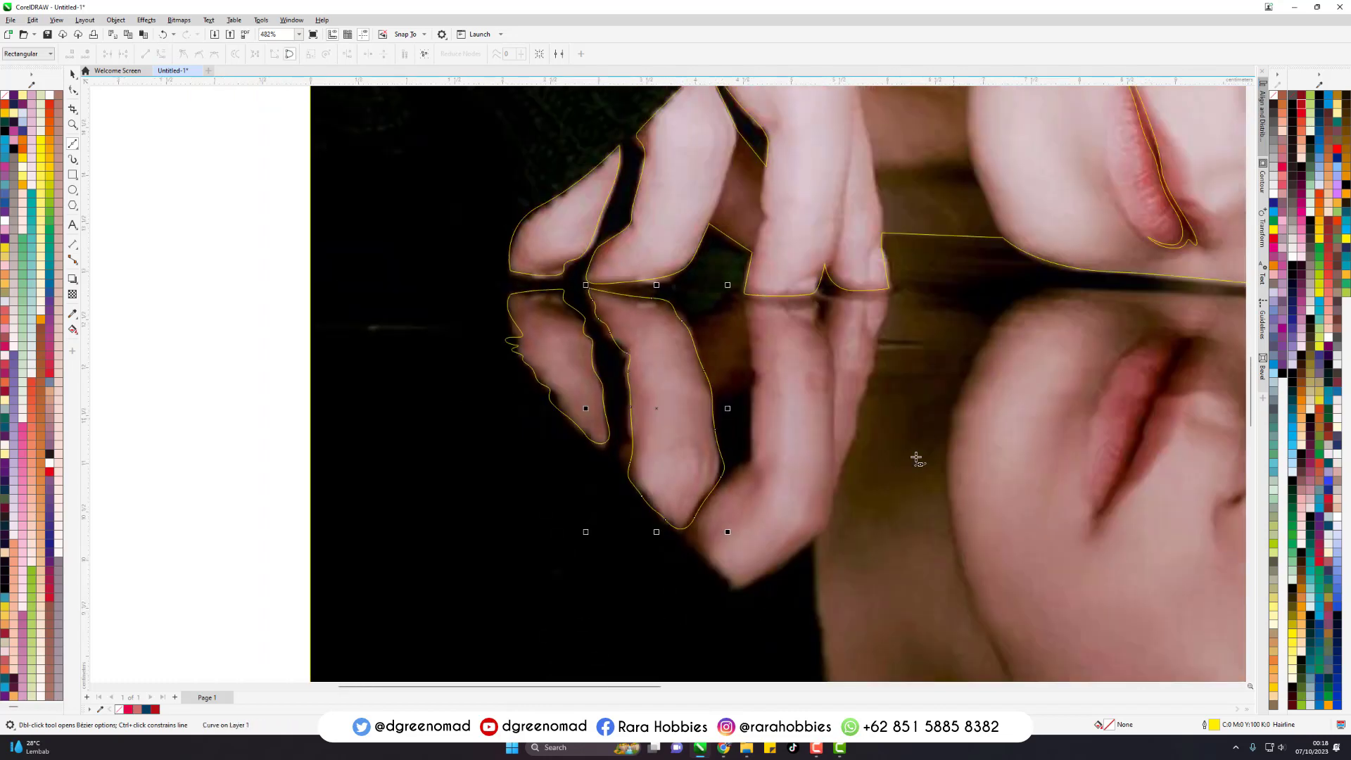
click(747, 309)
drag(757, 400, 758, 440)
drag(757, 452, 693, 533)
drag(724, 576, 792, 563)
drag(829, 524, 838, 465)
drag(884, 307, 838, 300)
key(ctrl+z)
key(ctrl+z)
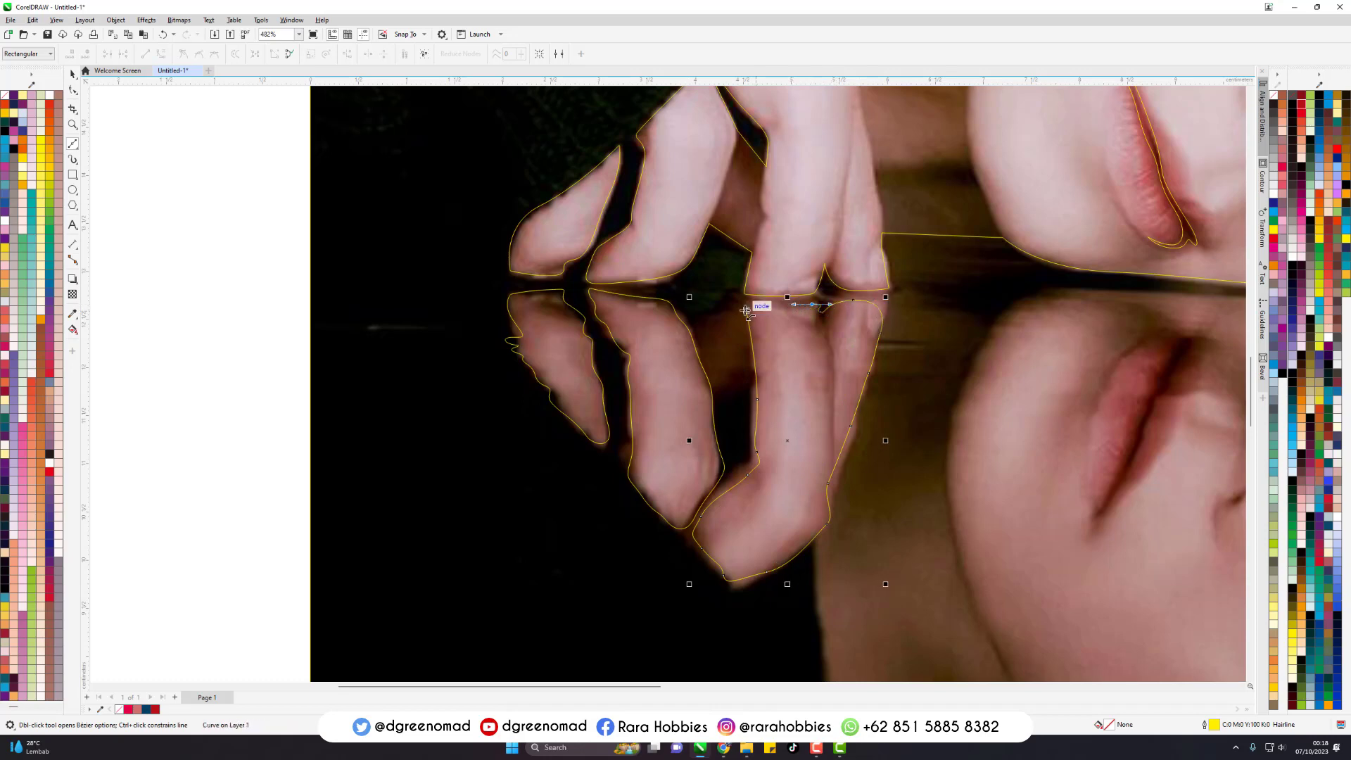
- Start a Bezier outline of the reflected face along the neck, collar and jawline up to the hair, undoing one misplaced node
scroll(366, 247, down, 2)
click(568, 385)
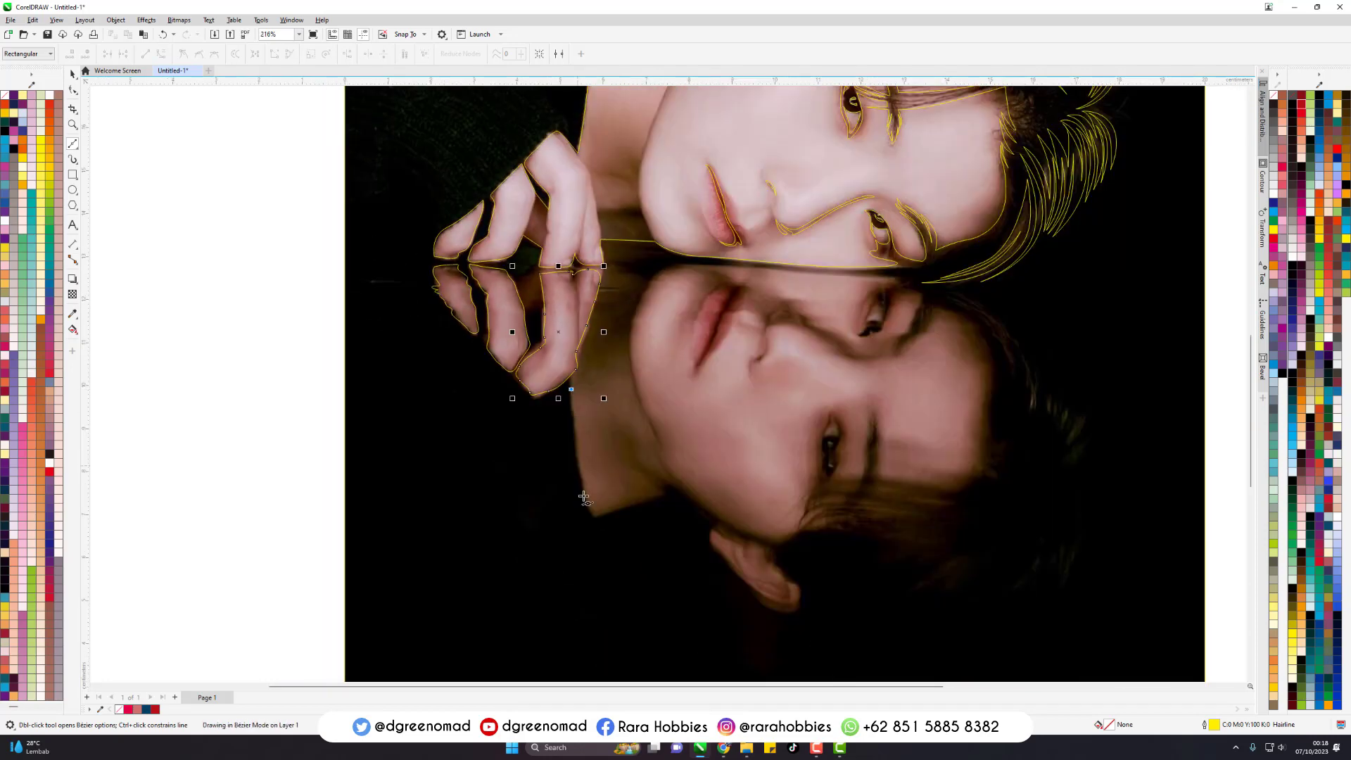
click(590, 523)
drag(640, 498, 737, 529)
drag(788, 543, 817, 525)
scroll(877, 526, up, 1)
key(ctrl+z)
drag(855, 528, 913, 534)
click(959, 526)
- Continue the reflected face outline with long, pointed hair strands sweeping across the temple below the eye
scroll(855, 525, up, 1)
drag(797, 504, 1063, 489)
click(700, 535)
click(966, 498)
click(689, 525)
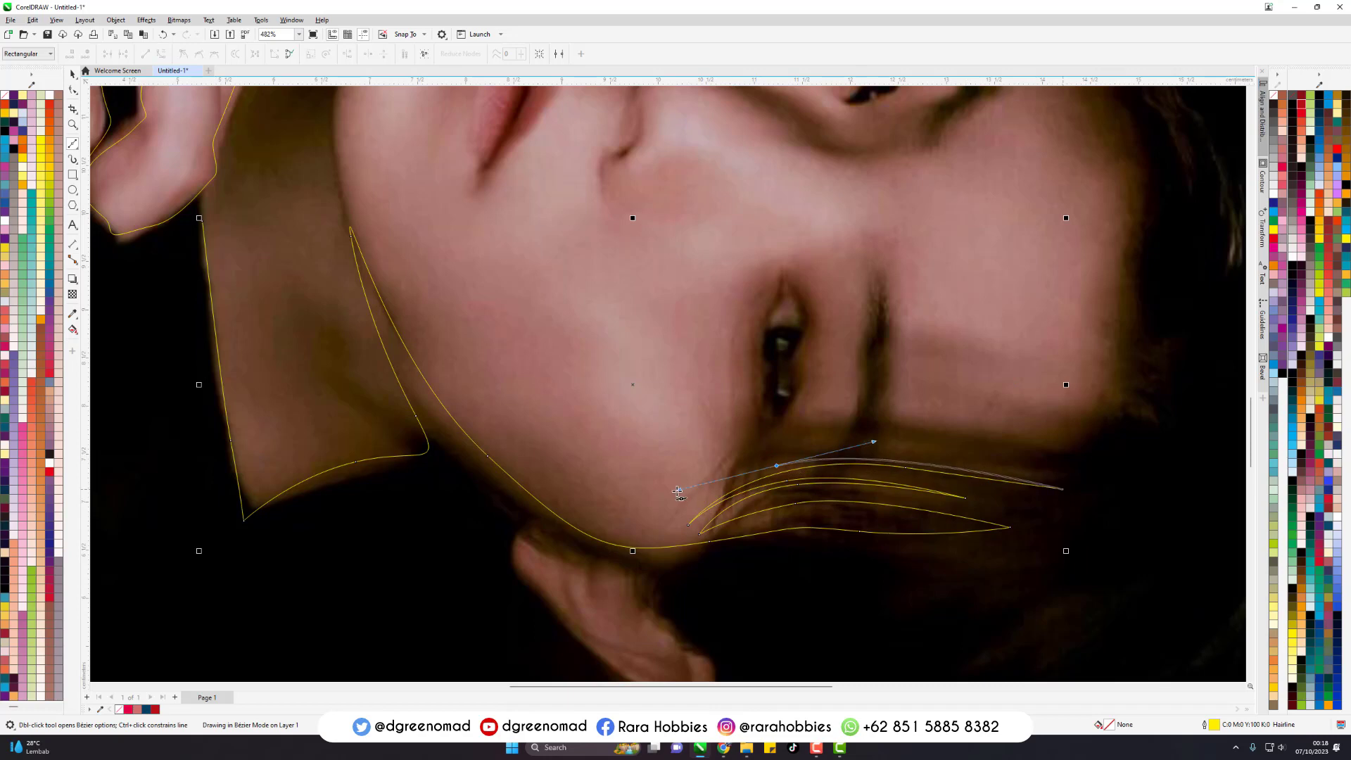
click(652, 521)
- Continue the reflected face outline along the fringe edge and forehead hairline, then around the end of the eyebrow nearest the table line
drag(890, 425, 1169, 411)
drag(1142, 367, 1134, 333)
drag(1128, 280, 1133, 248)
drag(1140, 199, 1151, 175)
scroll(1153, 210, down, 2)
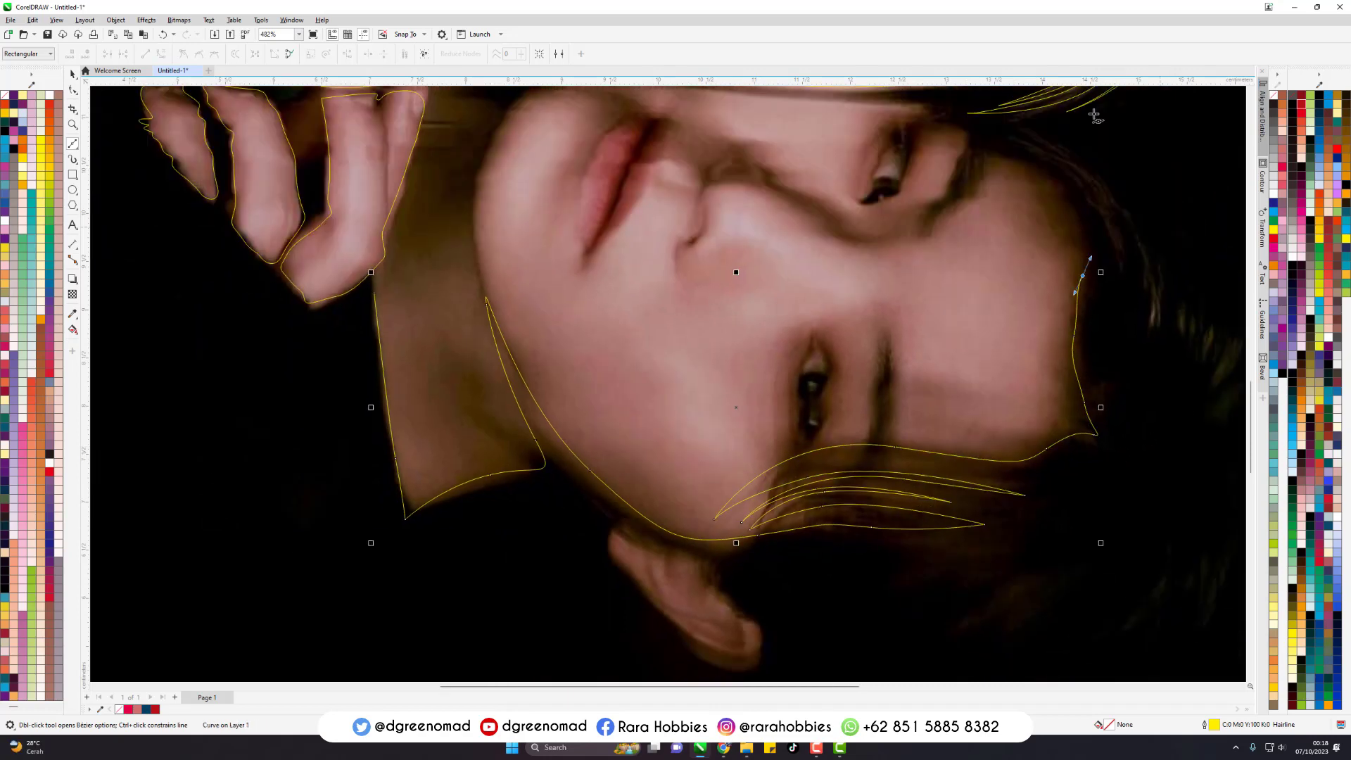
drag(1018, 168, 930, 230)
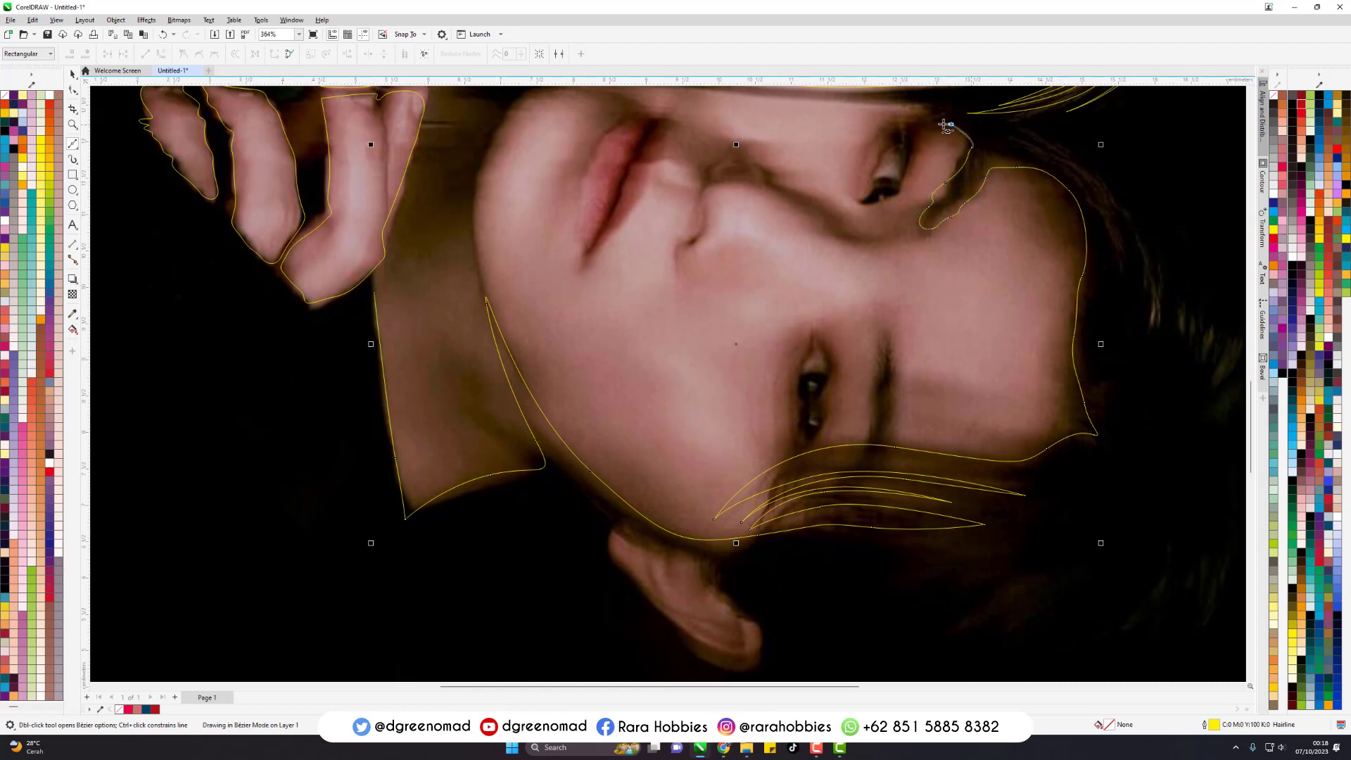
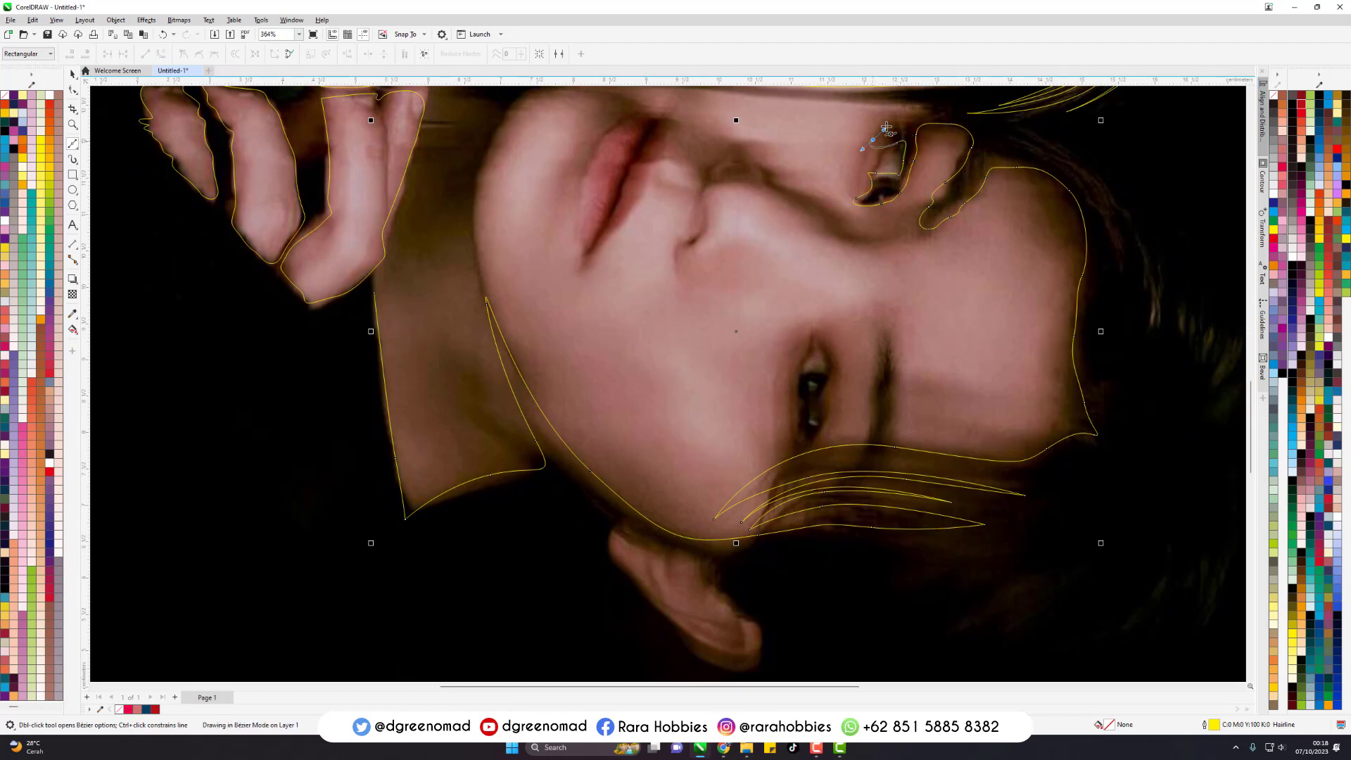
- Continue the reflected face outline past the corner of the eye nearest the table and along the table line to the chin
drag(887, 128, 888, 126)
drag(897, 117, 907, 112)
click(918, 103)
scroll(921, 342, down, 2)
scroll(775, 176, up, 1)
drag(725, 178, 681, 179)
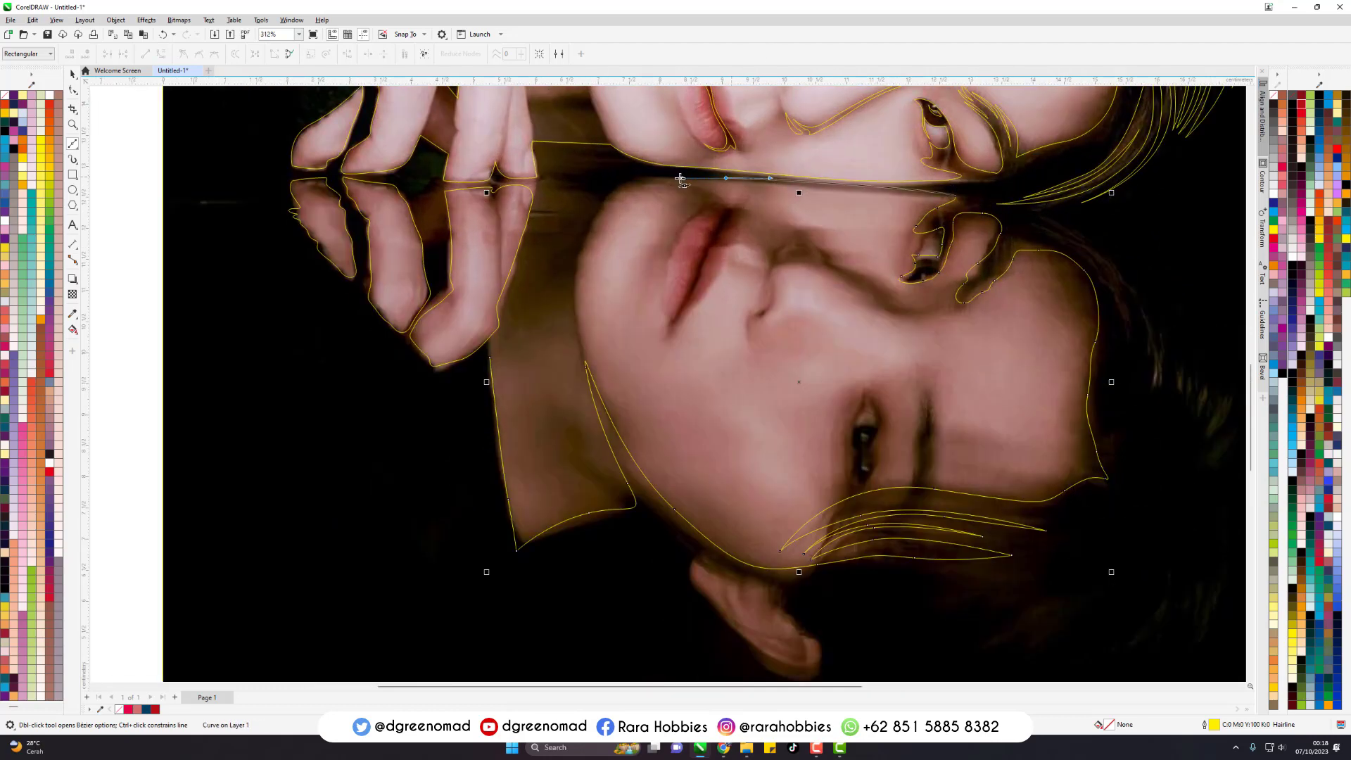
- Close the reflected face outline around the chin and up the neck beside the fingers, undoing misplaced nodes
drag(593, 232, 588, 259)
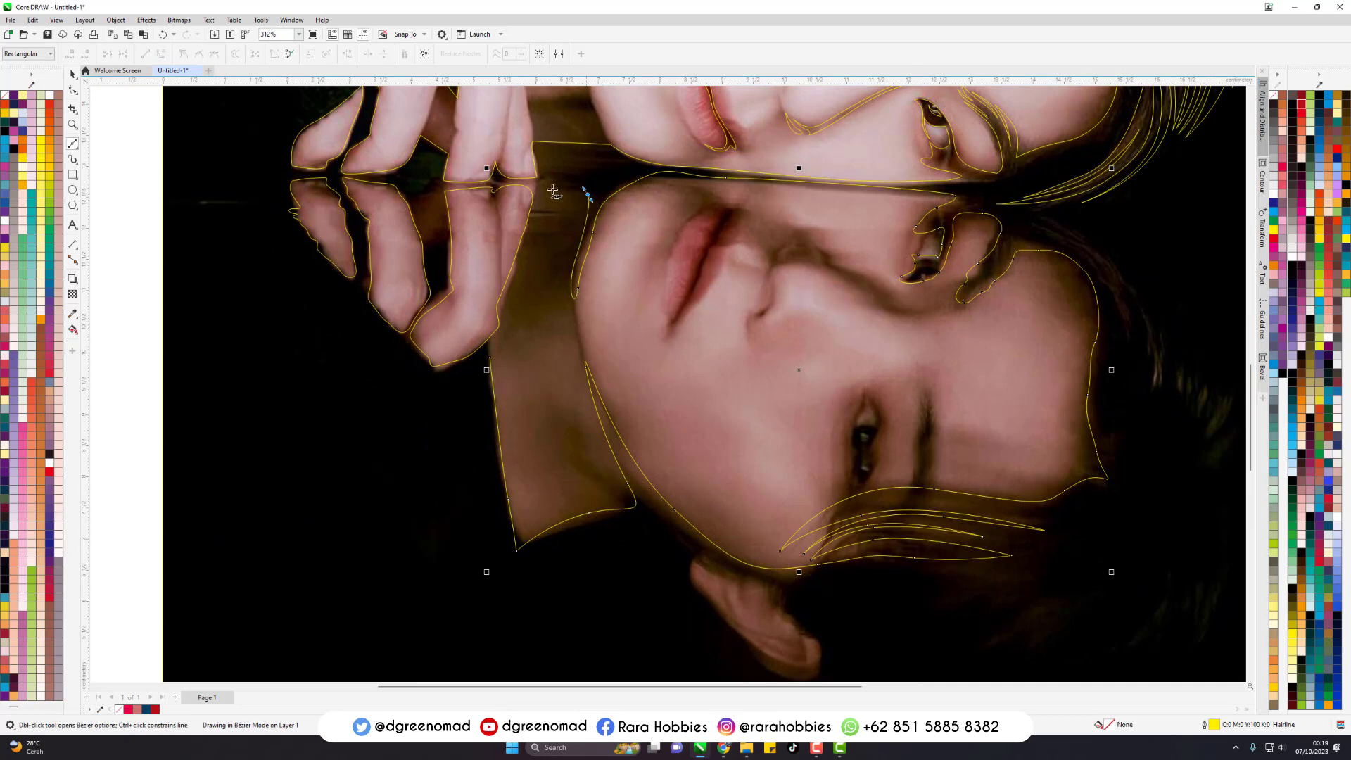
drag(553, 189, 534, 194)
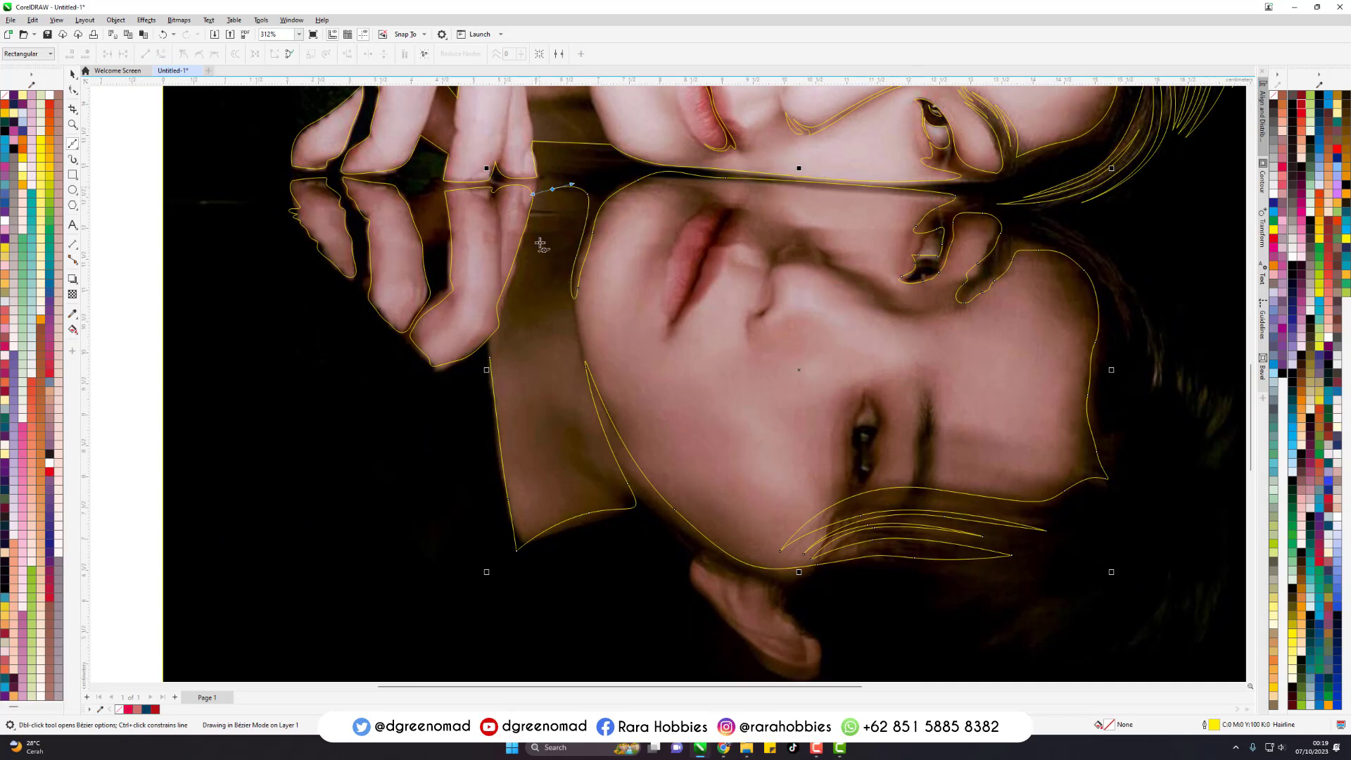
key(ctrl+z)
drag(516, 303, 508, 330)
click(491, 358)
key(ctrl+z)
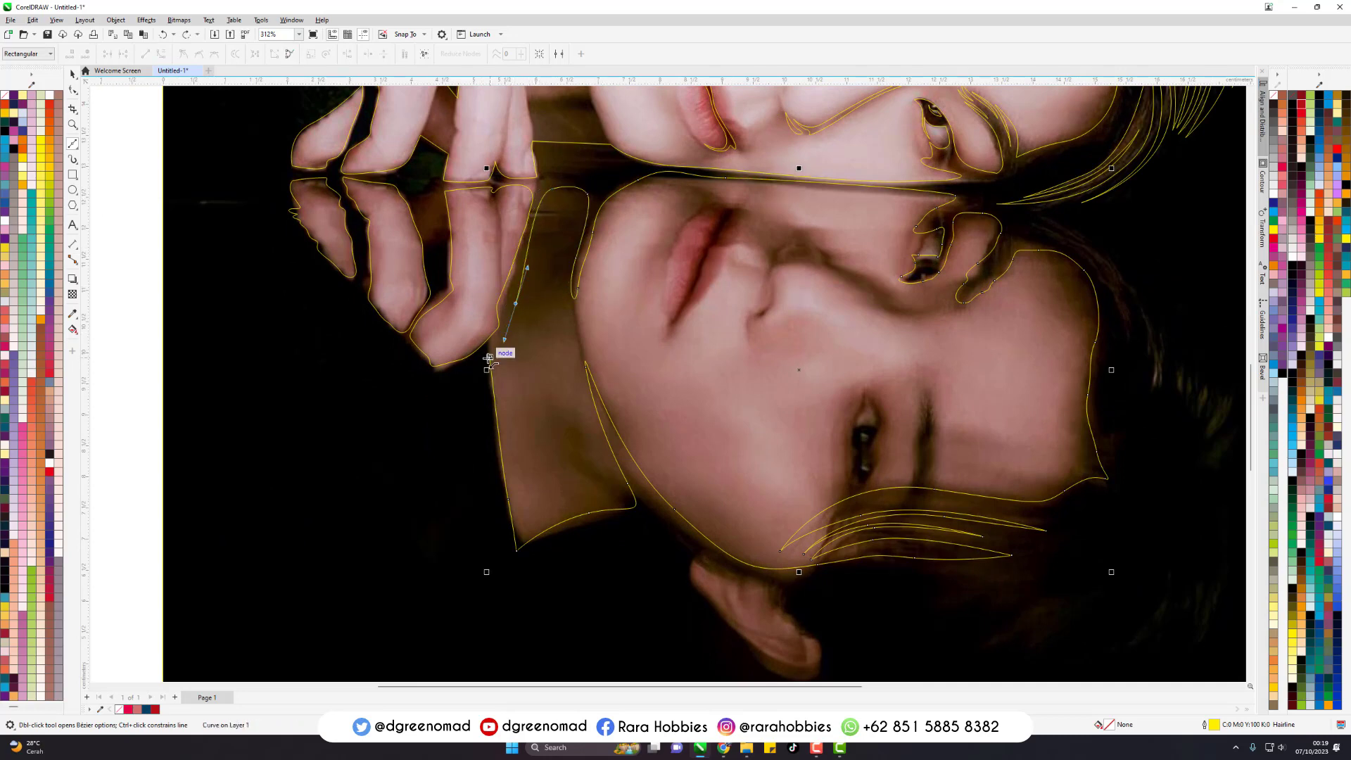
click(479, 352)
scroll(711, 229, up, 3)
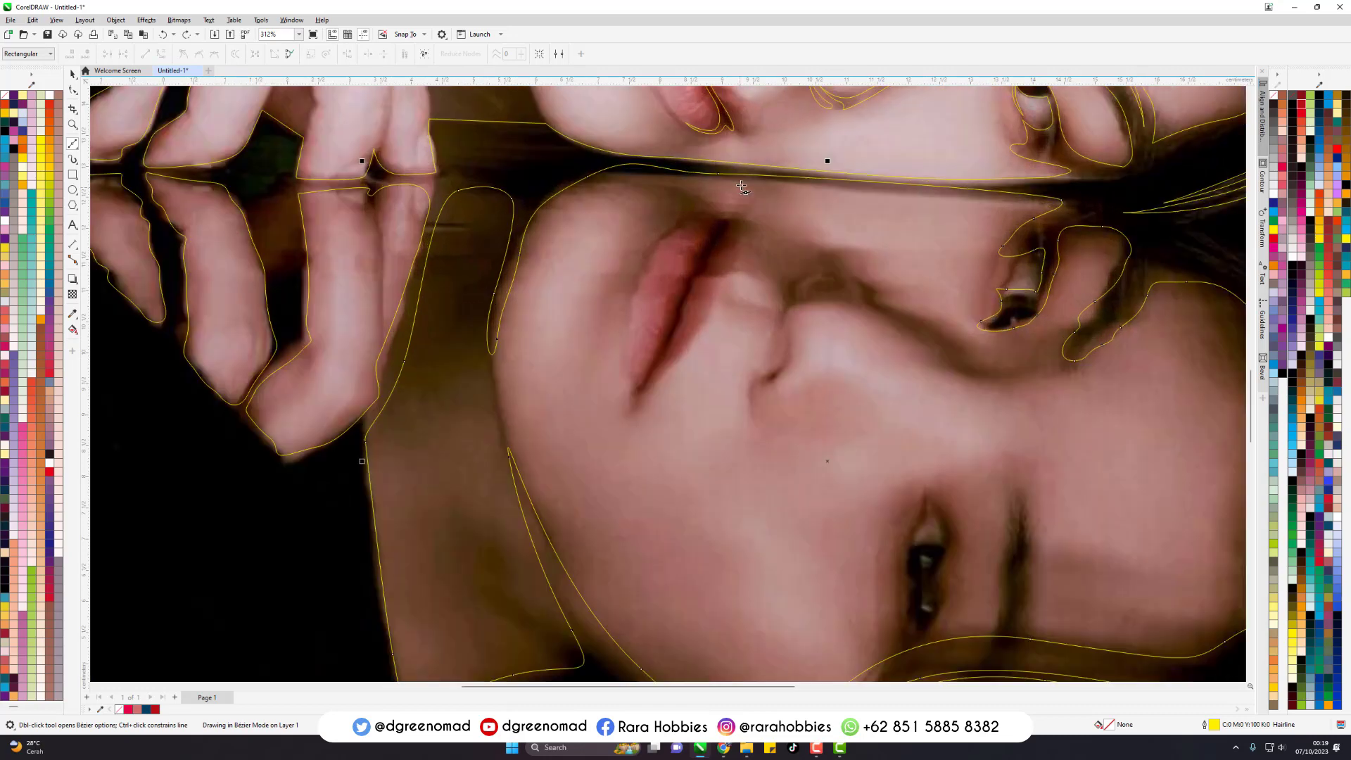
- Subtract the reflected face outline from the background shape and clear the selection
key(space)
scroll(592, 498, down, 5)
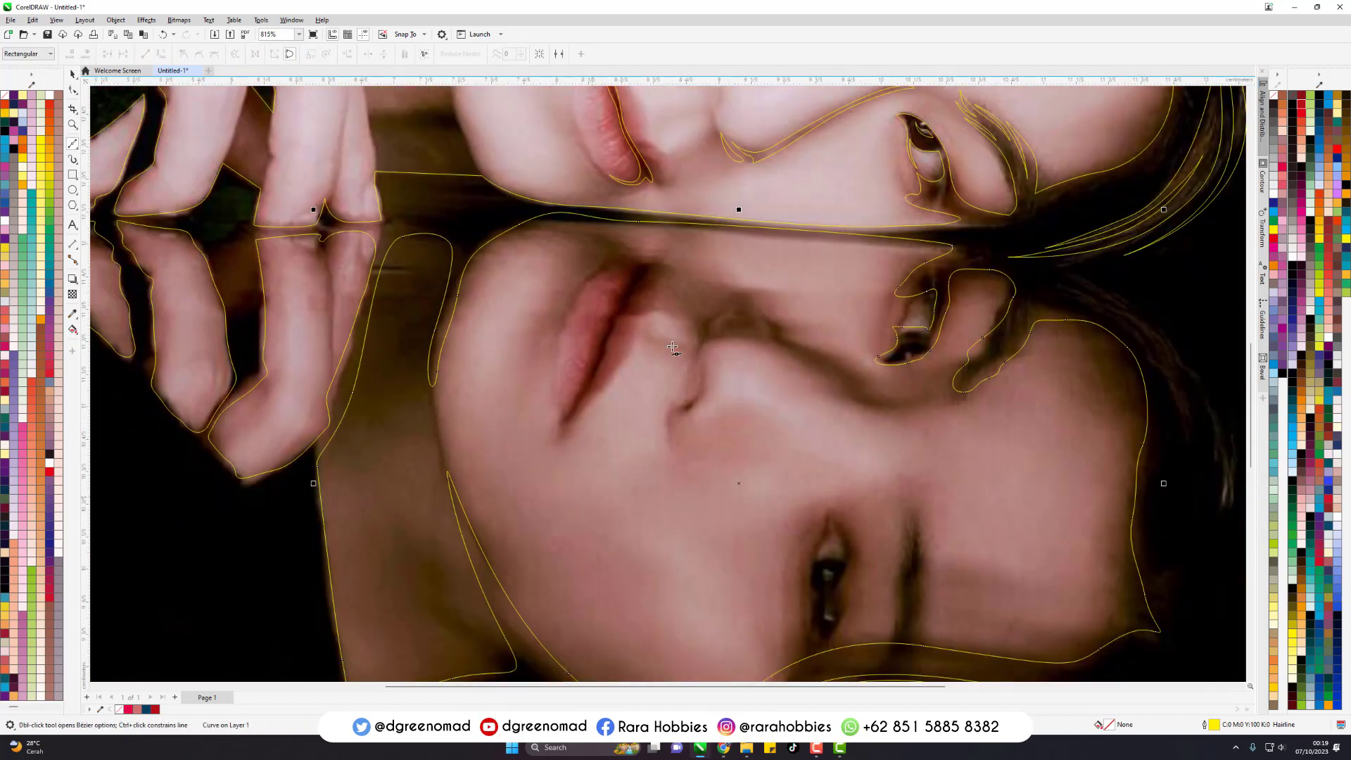
drag(519, 558, 207, 632)
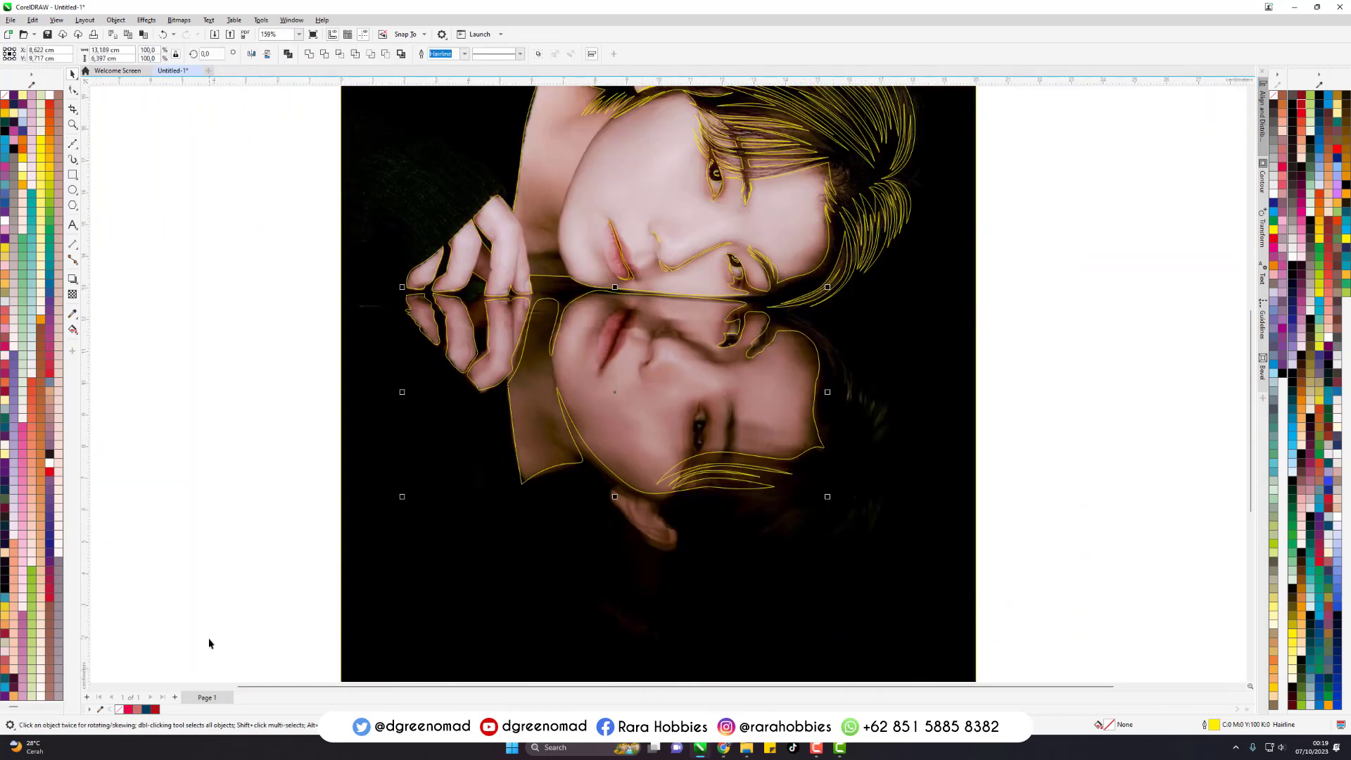
click(811, 530)
click(1201, 280)
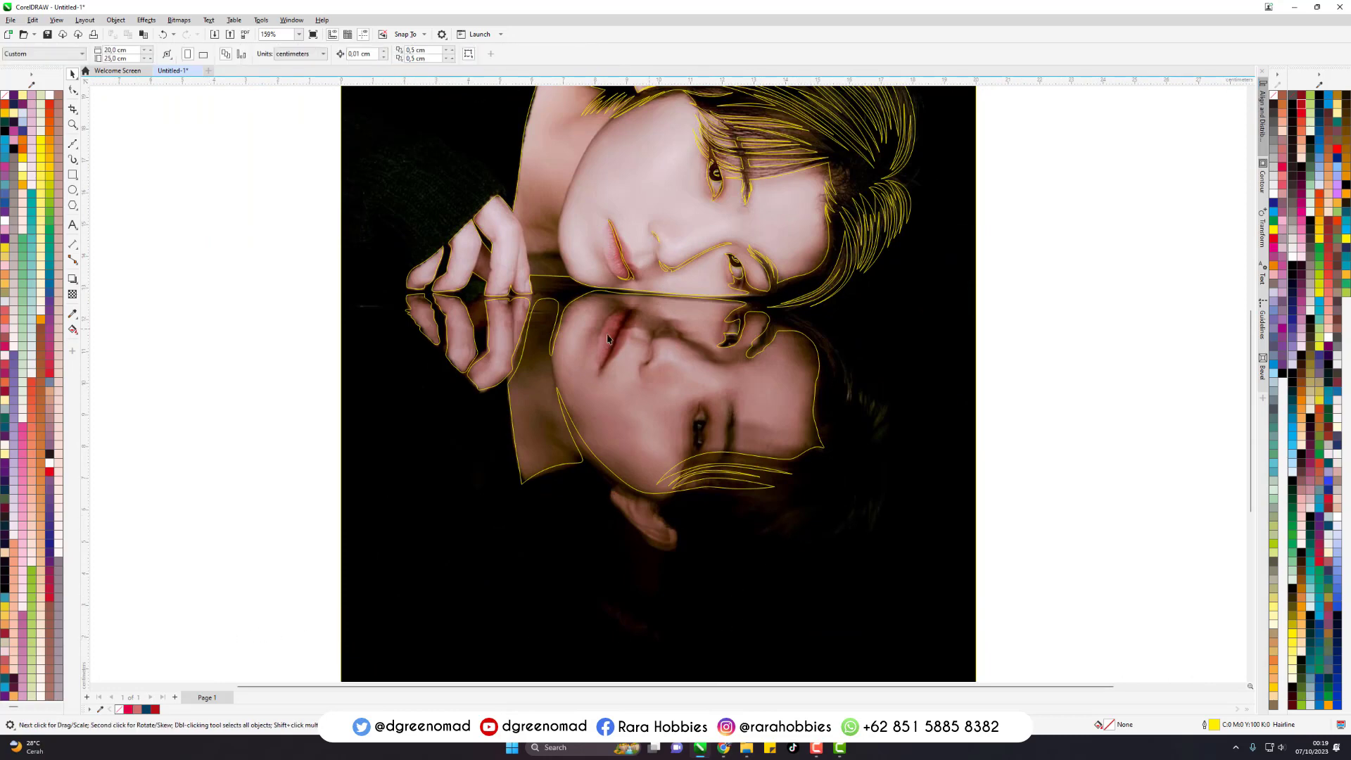
- Trace the dark parting line between the reflected lips as a closed Bezier outline
scroll(610, 340, up, 5)
key(space)
drag(625, 381, 642, 335)
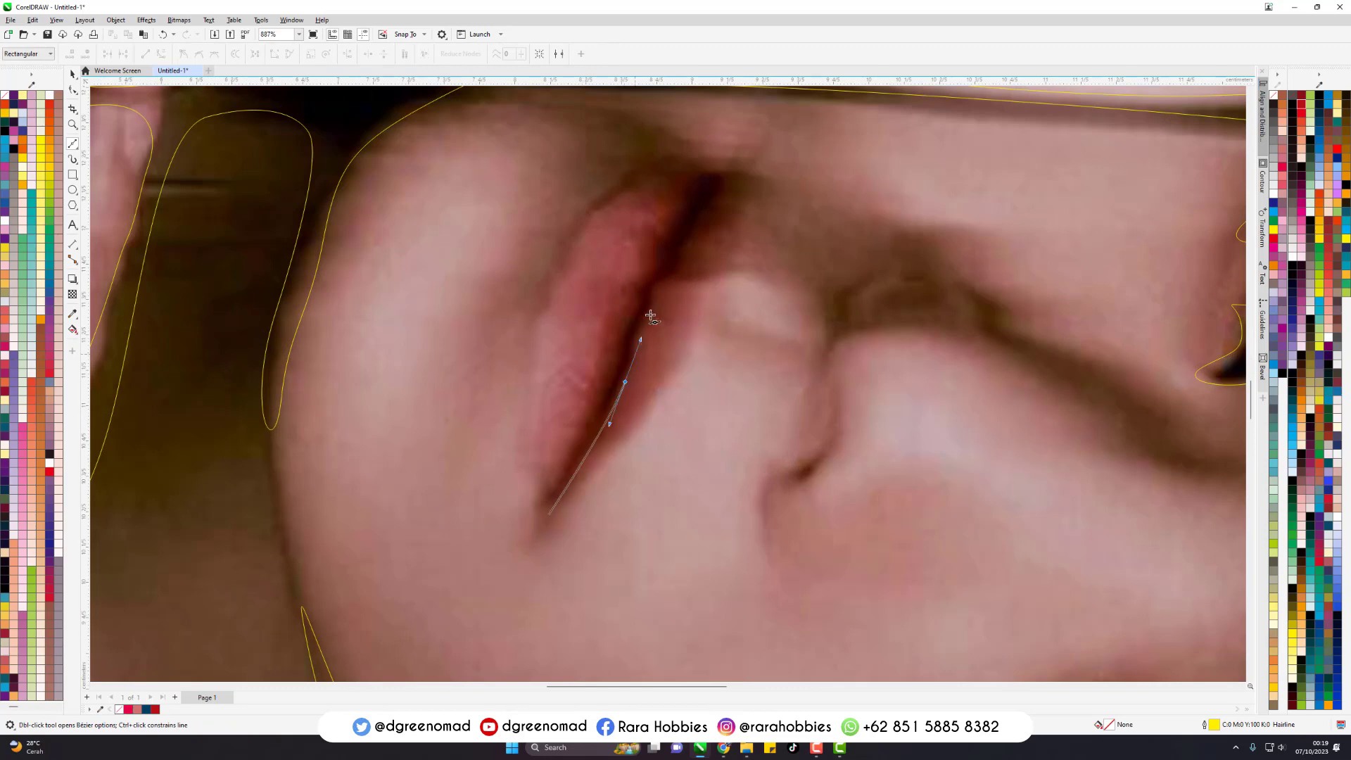
drag(659, 289, 625, 319)
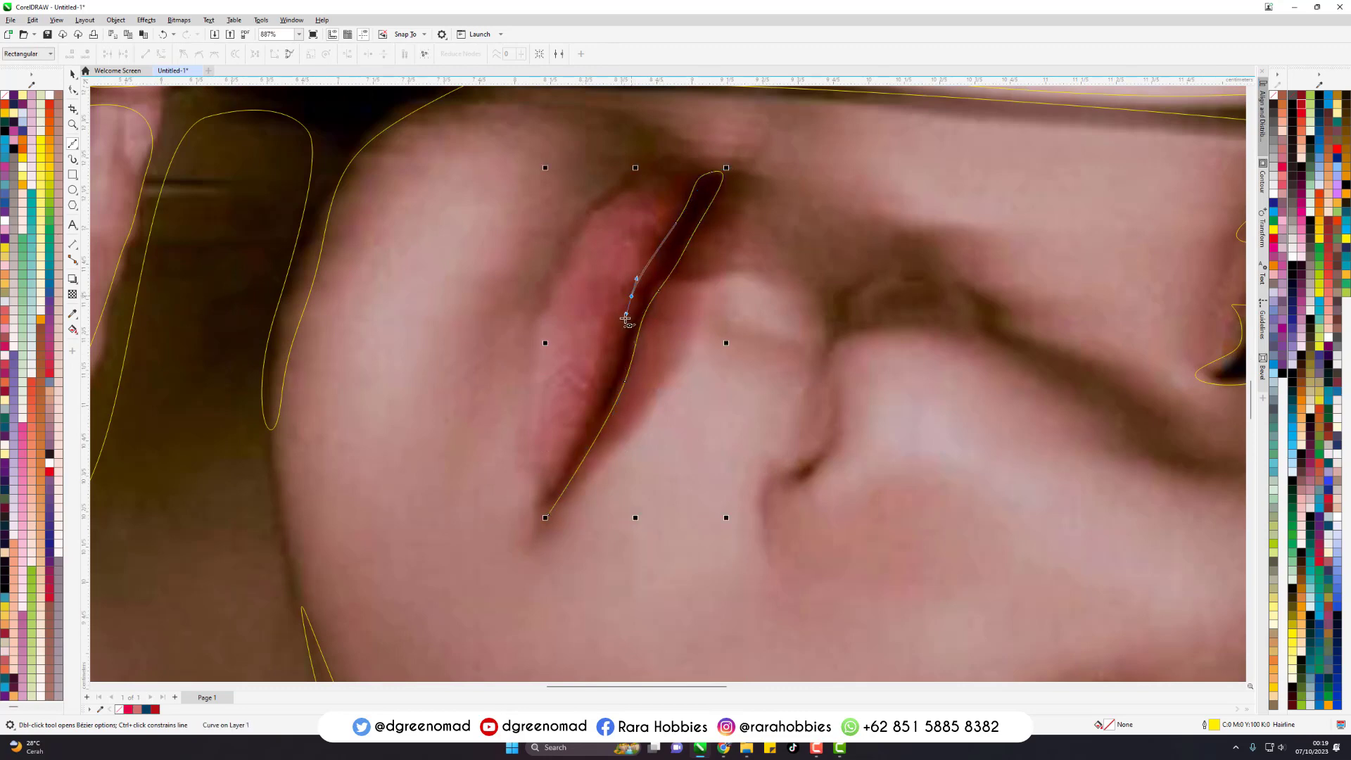
click(548, 514)
scroll(771, 373, down, 2)
- Trace the shadow under the reflected nose and along its bridge as a closed Bezier outline
scroll(717, 368, up, 2)
click(658, 376)
drag(693, 347, 697, 325)
drag(714, 309, 794, 362)
drag(819, 372, 897, 420)
drag(940, 446, 951, 466)
drag(975, 483, 1076, 509)
drag(1027, 450, 985, 425)
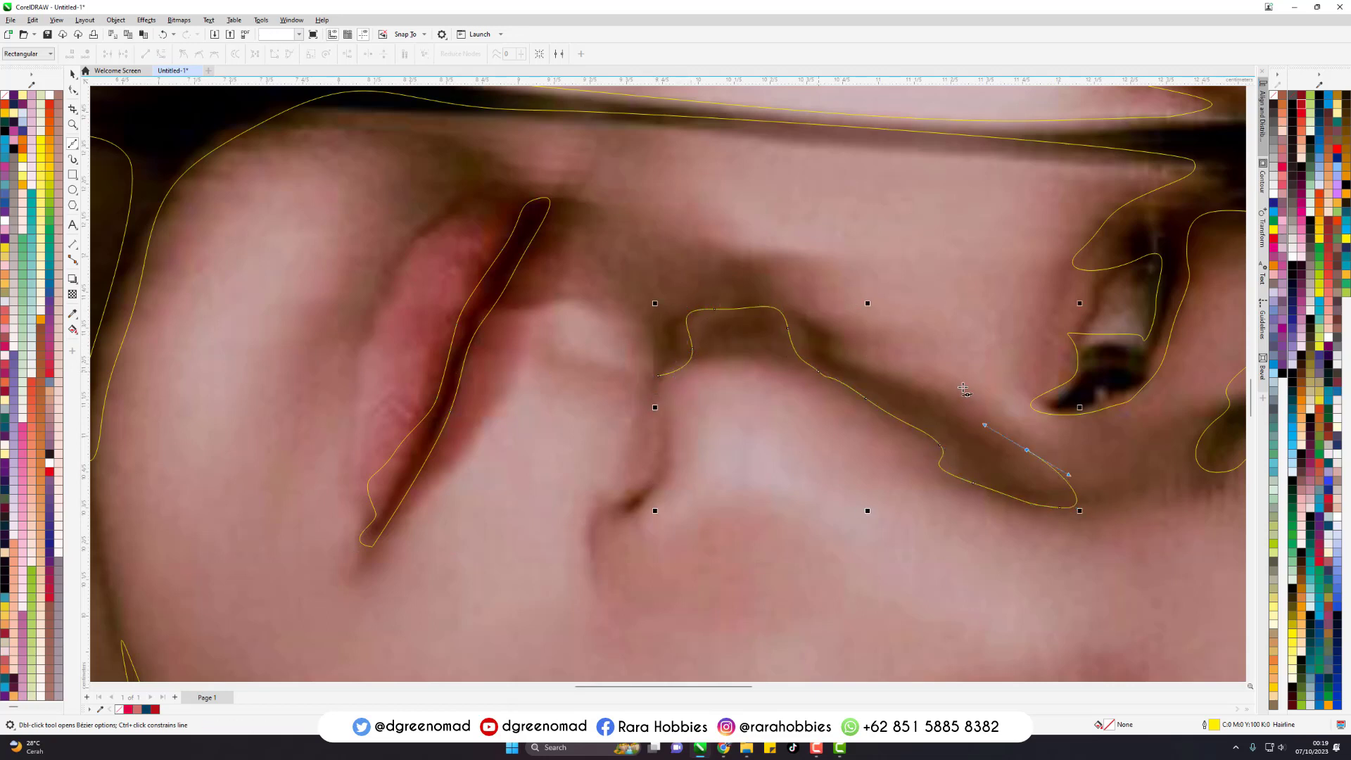
drag(712, 268, 709, 268)
drag(671, 268, 625, 371)
scroll(609, 261, down, 5)
- Trace the reflected eye farther from the table line, including its lash line and iris, as a closed Bezier outline
scroll(650, 500, up, 5)
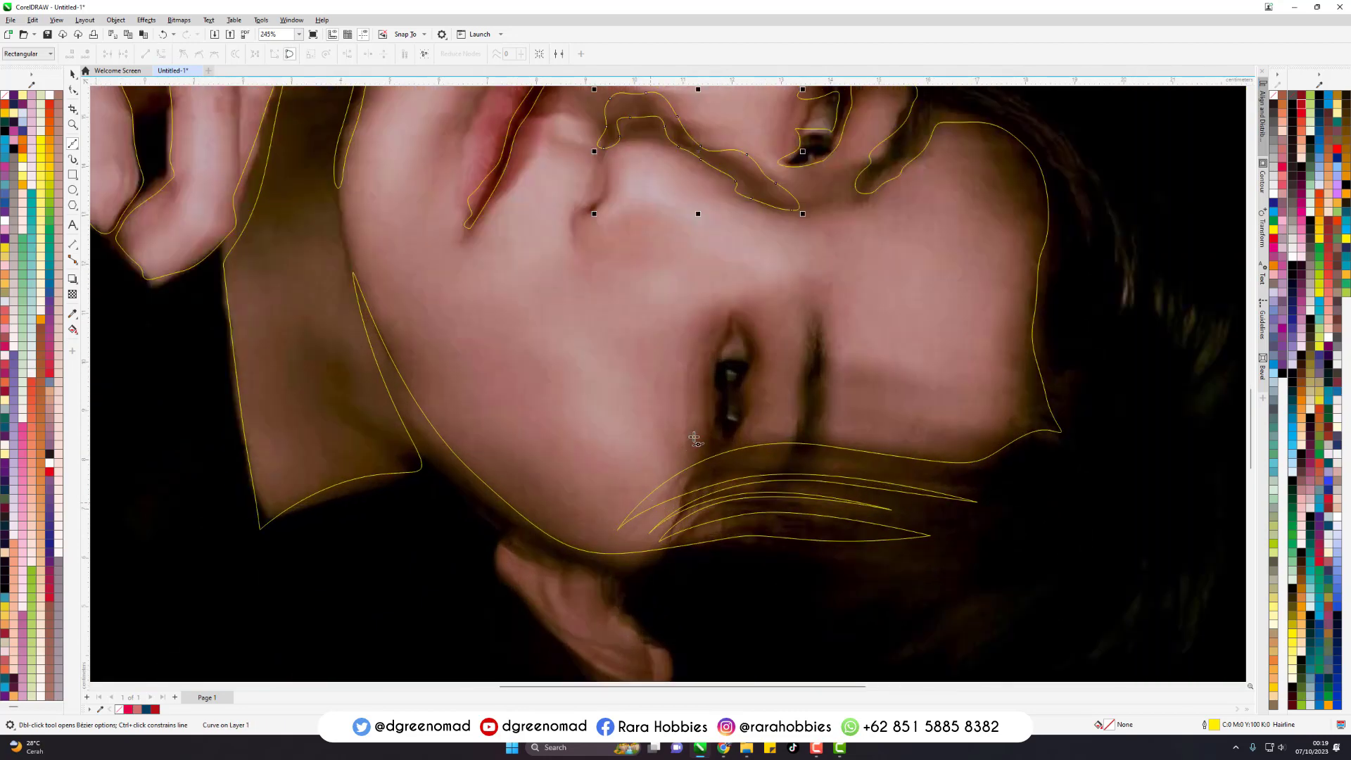
drag(799, 425, 798, 336)
drag(812, 308, 740, 287)
drag(758, 251, 788, 226)
drag(780, 203, 751, 186)
drag(752, 239, 722, 259)
drag(718, 297, 730, 314)
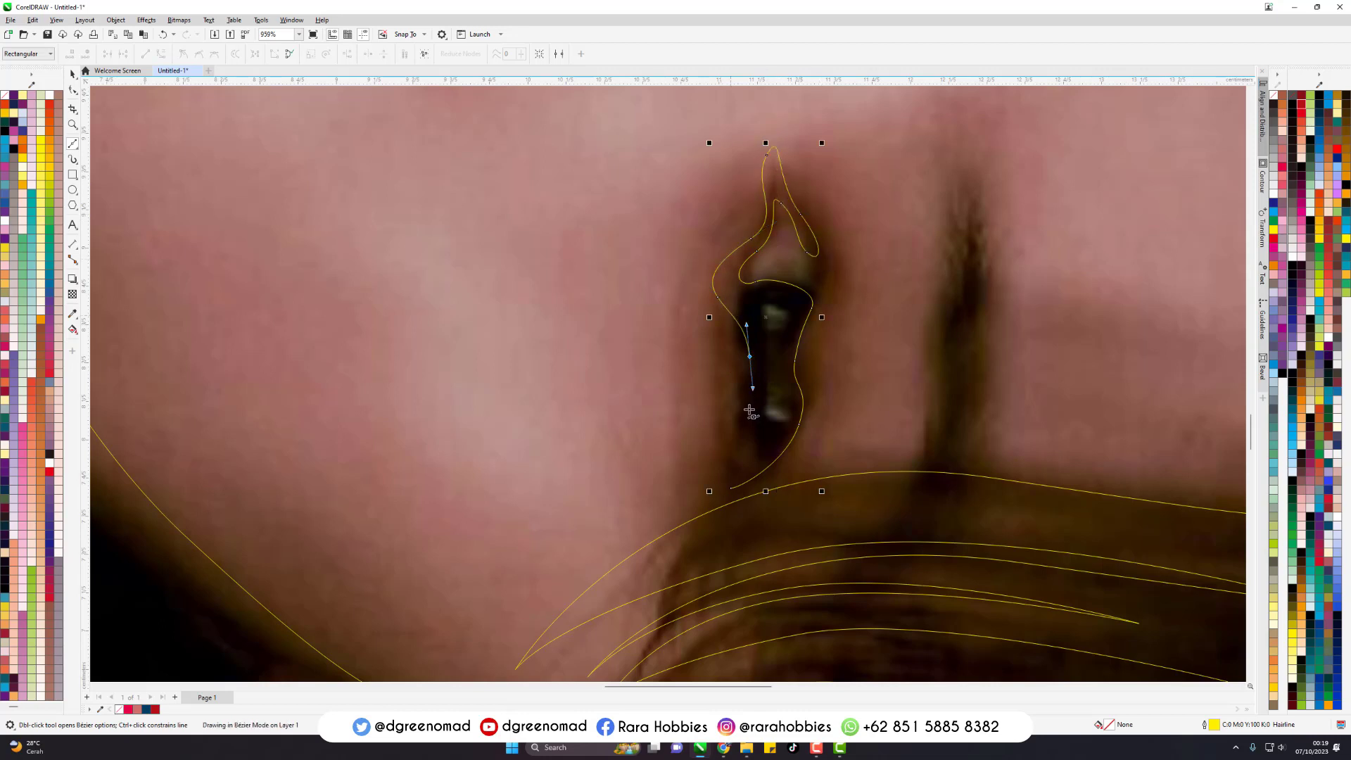
drag(750, 465, 748, 473)
click(732, 489)
- Trace the reflected eyebrow beside the fringe as a closed Bezier outline reaching down to the hair edge
click(893, 499)
drag(942, 408, 947, 318)
drag(947, 283, 954, 246)
drag(951, 204, 953, 177)
drag(970, 187, 980, 217)
click(988, 280)
click(979, 369)
click(989, 443)
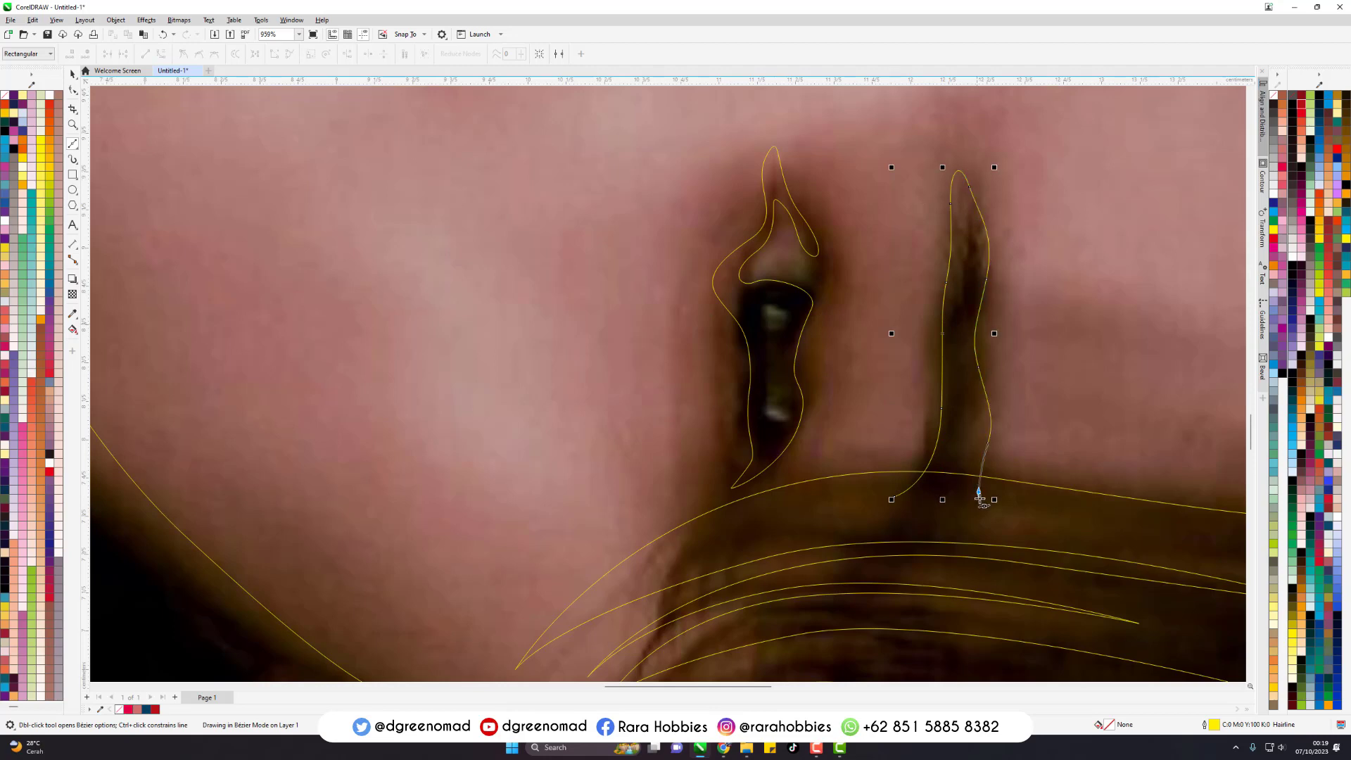
drag(979, 492, 986, 516)
click(893, 500)
click(893, 500)
- Weld the reflected lip line, nose shadow, eye and eyebrow outlines to the background shape
scroll(510, 368, down, 2)
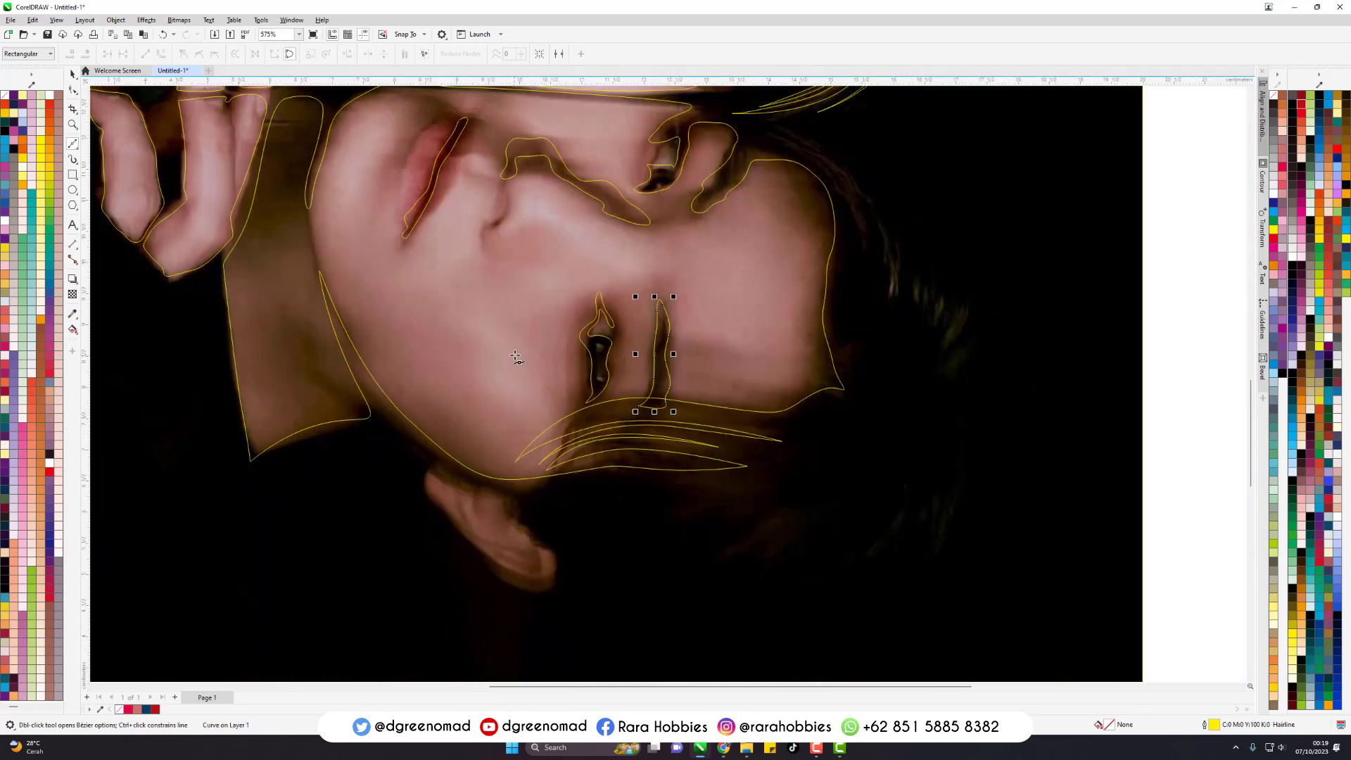
scroll(725, 346, down, 1)
key(space)
click(857, 308)
scroll(856, 309, up, 1)
drag(1133, 158, 274, 535)
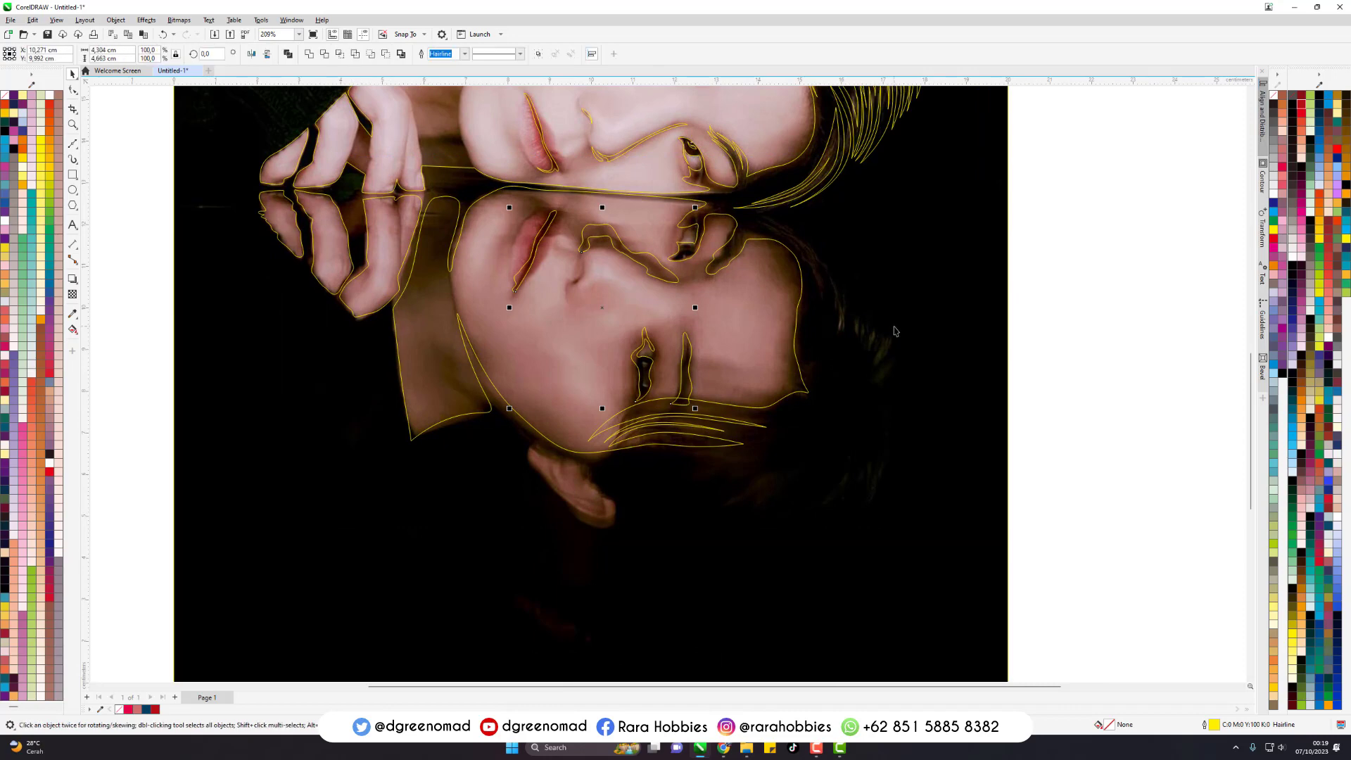
shift+click(893, 268)
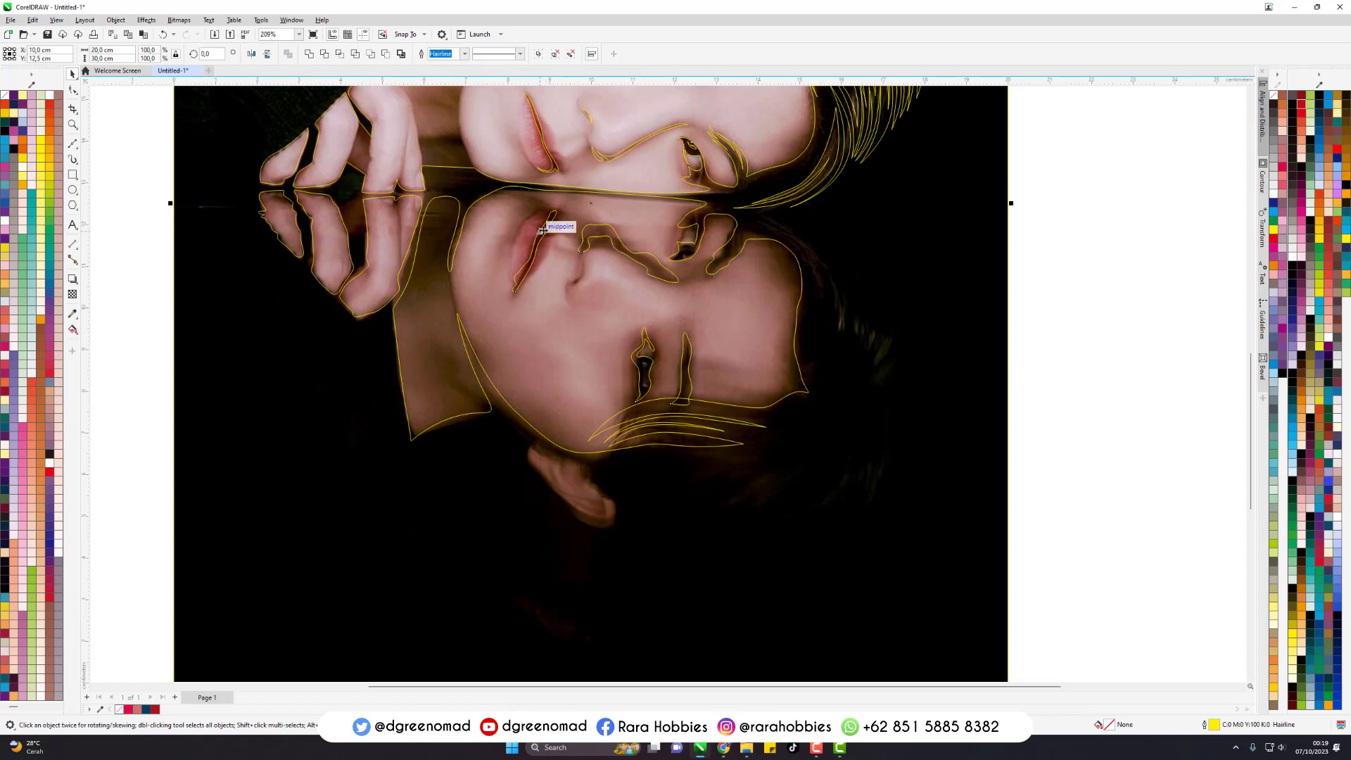
click(993, 267)
scroll(725, 445, up, 1)
key(F5)
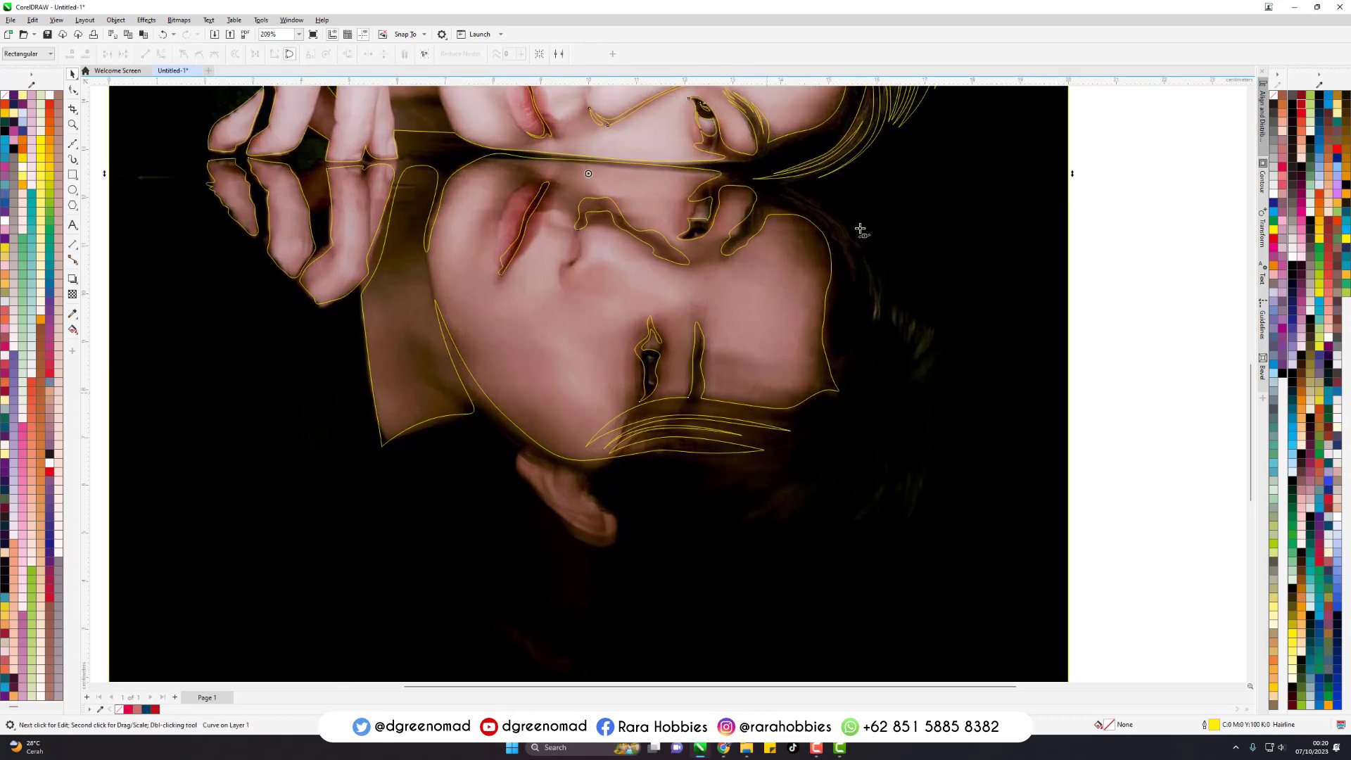
scroll(826, 209, up, 6)
click(728, 176)
drag(883, 347, 898, 451)
click(885, 419)
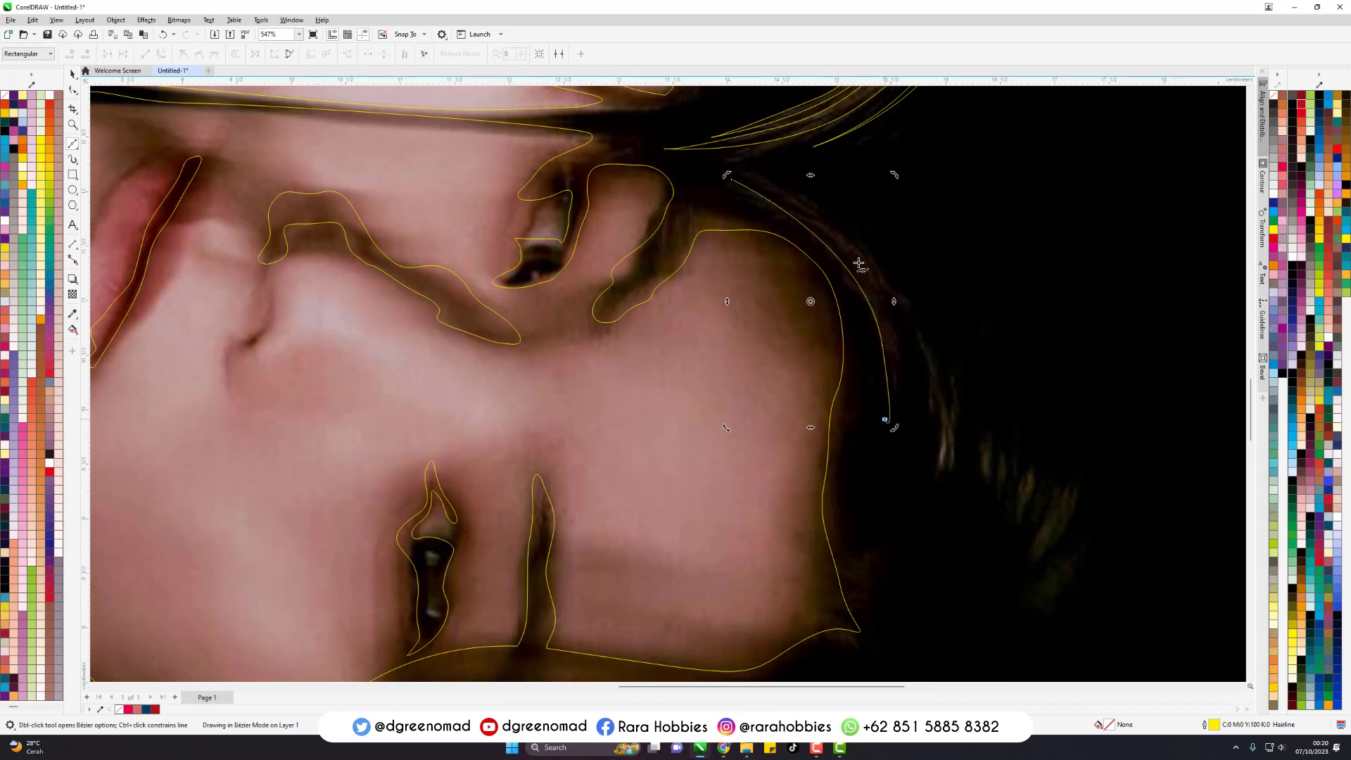
drag(730, 178, 870, 221)
key(ctrl+z)
drag(730, 179, 868, 223)
key(ctrl+z)
key(ctrl+z)
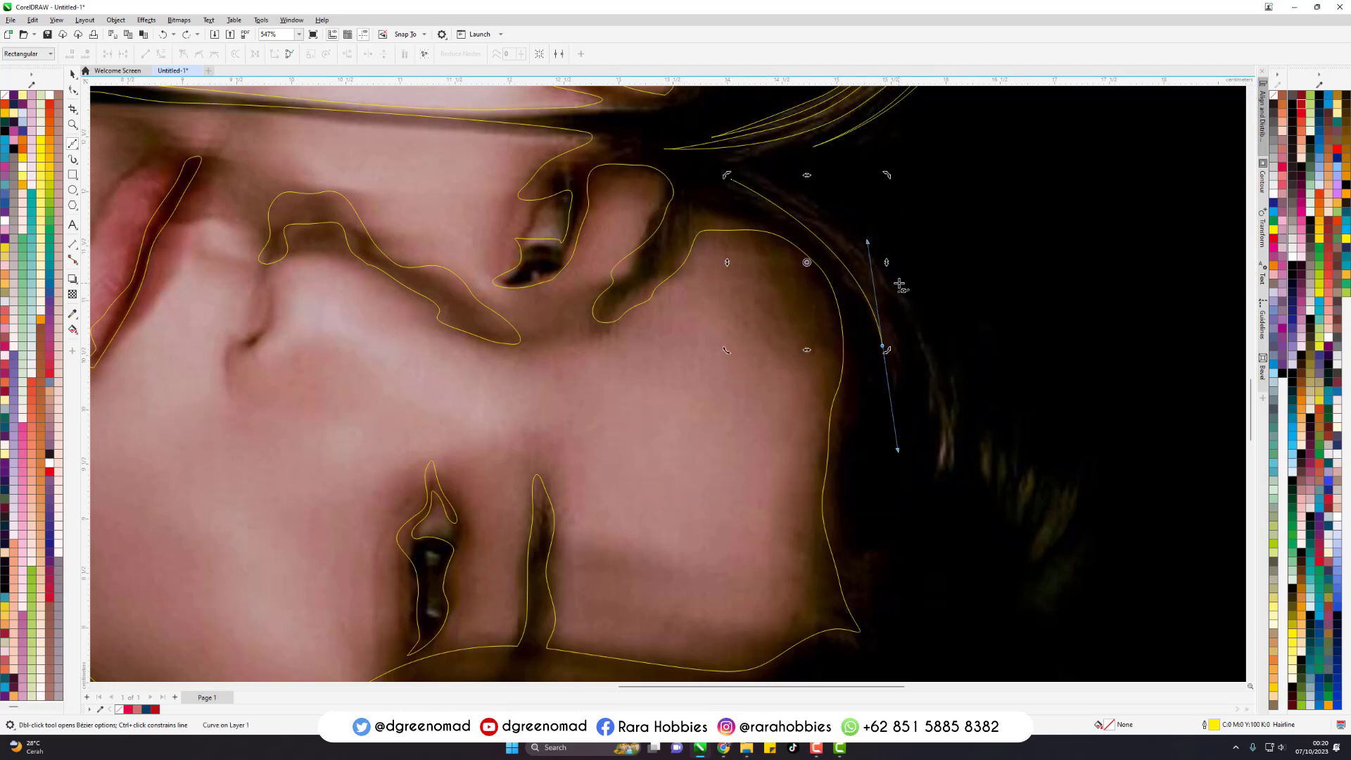
key(ctrl+z)
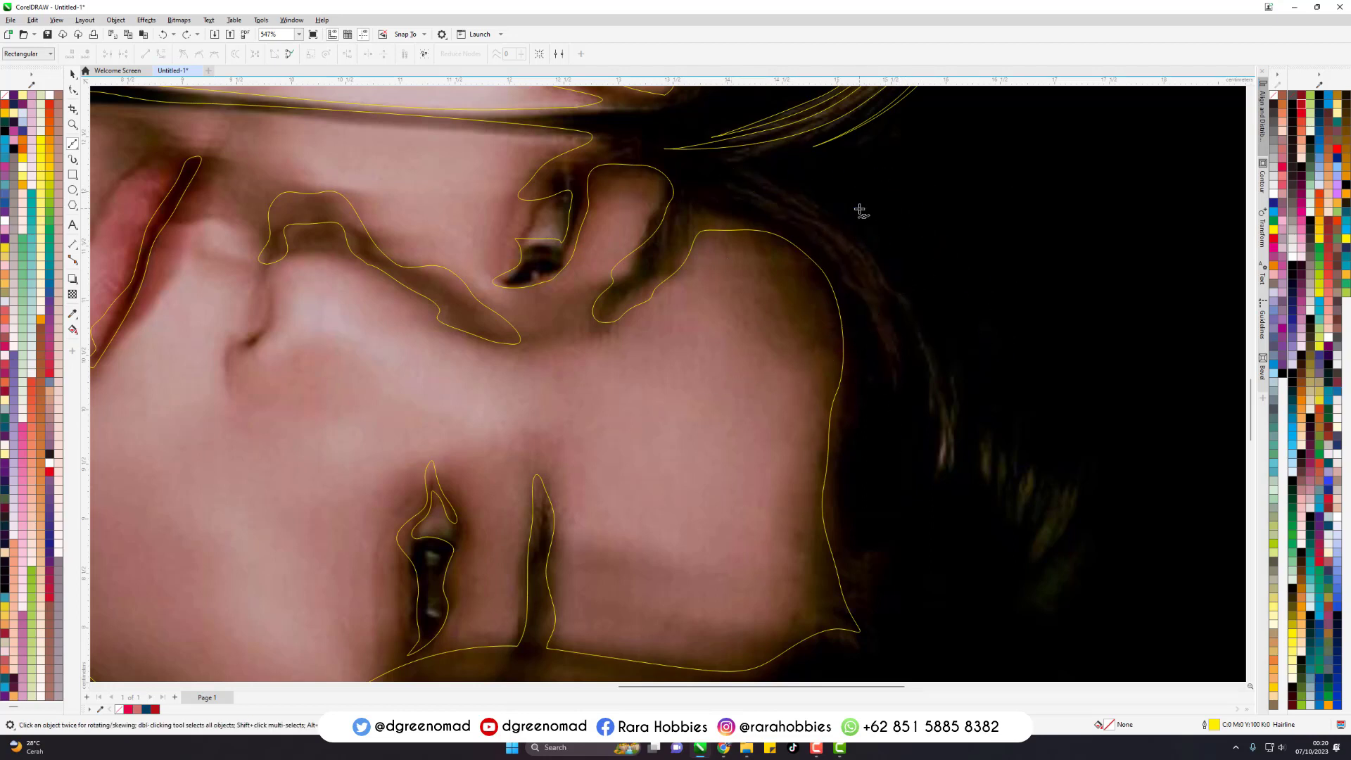
- Trace the reflected hair highlight curving beyond the forehead as a closed Bezier outline with two pointed strands
click(729, 182)
drag(869, 327, 896, 441)
click(887, 465)
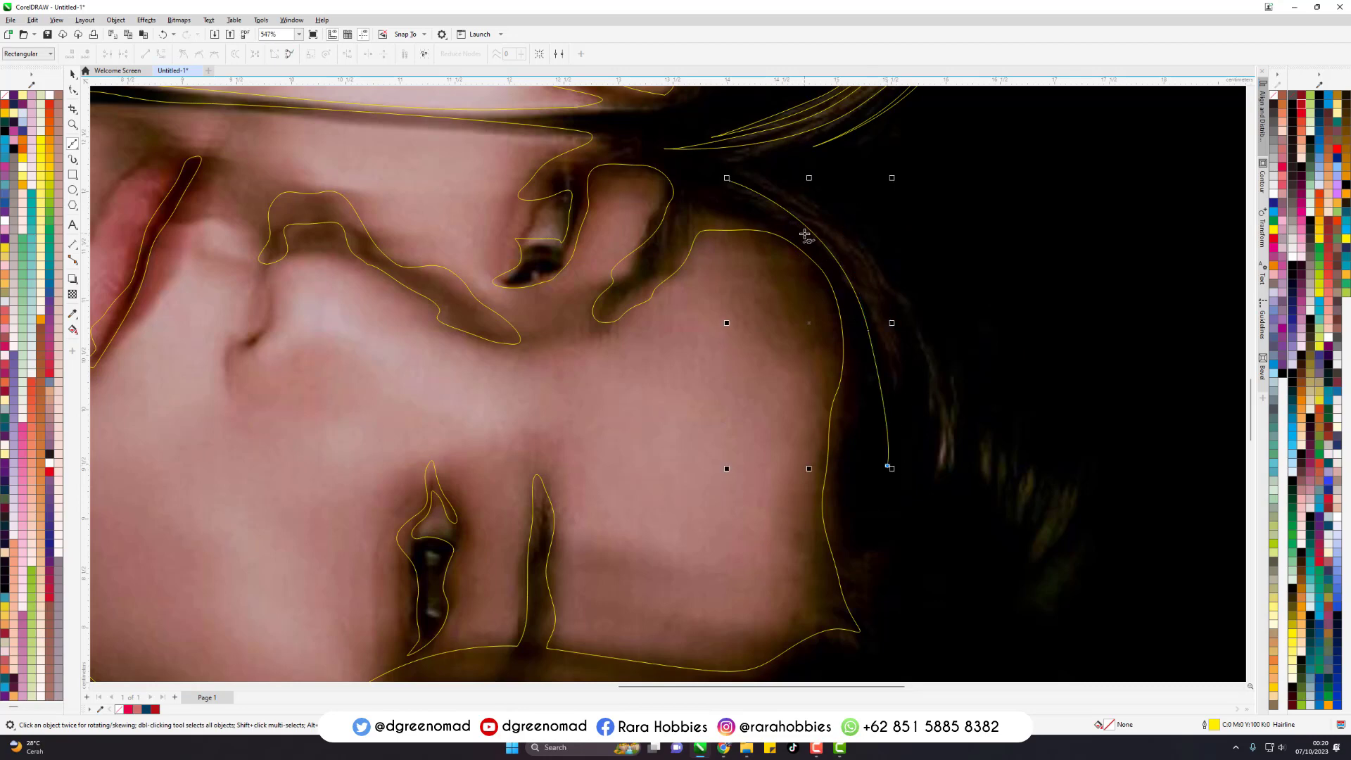
mouse_move(861, 292)
mouse_down()
mouse_move(823, 219)
mouse_move(935, 383)
mouse_up()
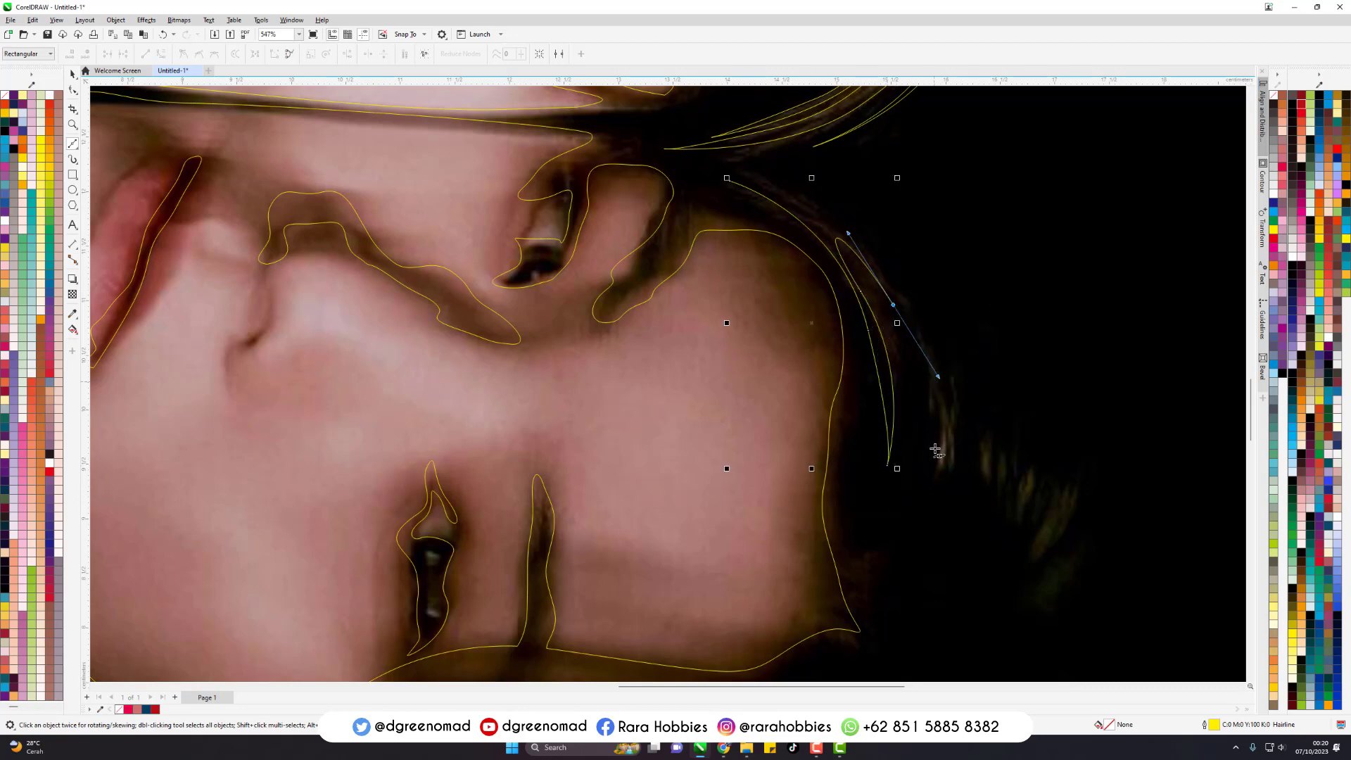
click(933, 454)
drag(903, 281, 845, 190)
click(730, 182)
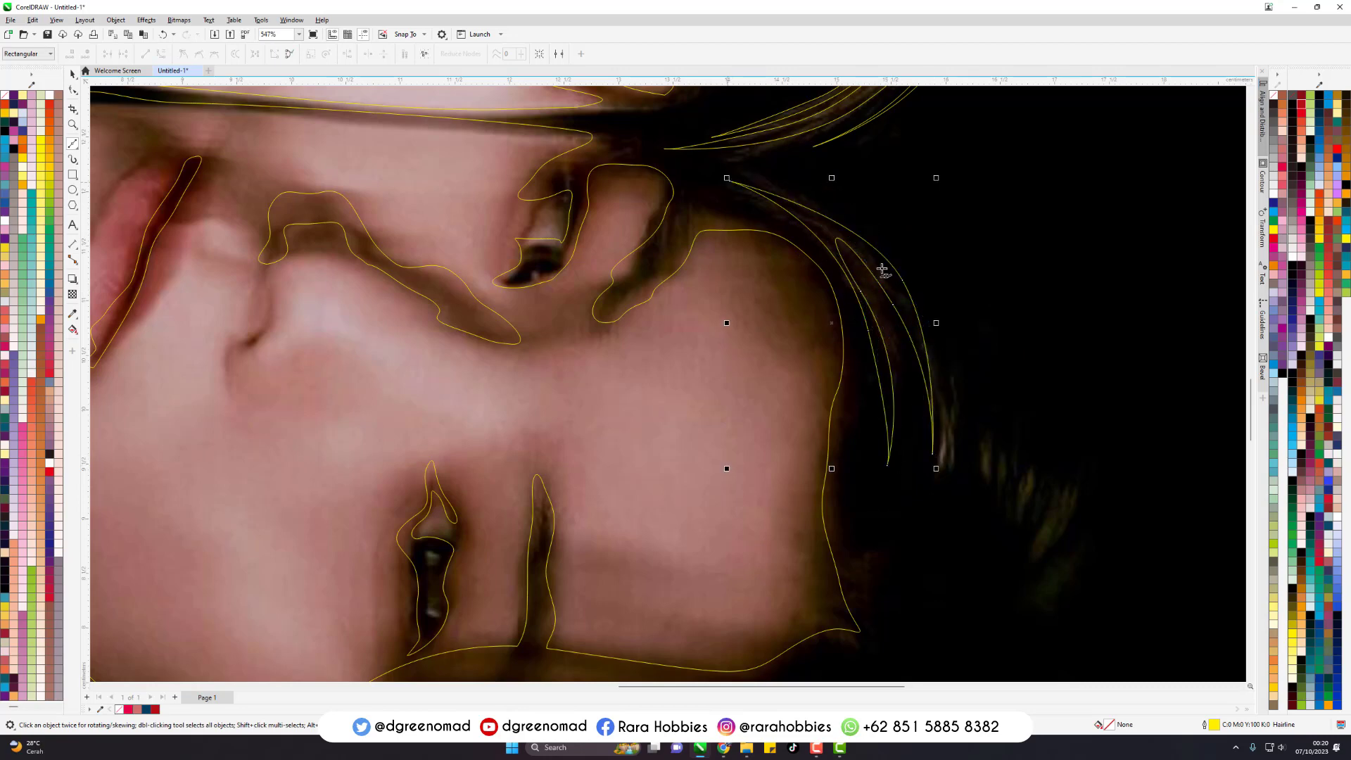
- Trace three thin, pointed hair highlights at the outer edge of the reflected hair as separate closed Bezier outlines
scroll(941, 245, down, 1)
scroll(1000, 362, up, 1)
drag(904, 313, 902, 314)
click(900, 341)
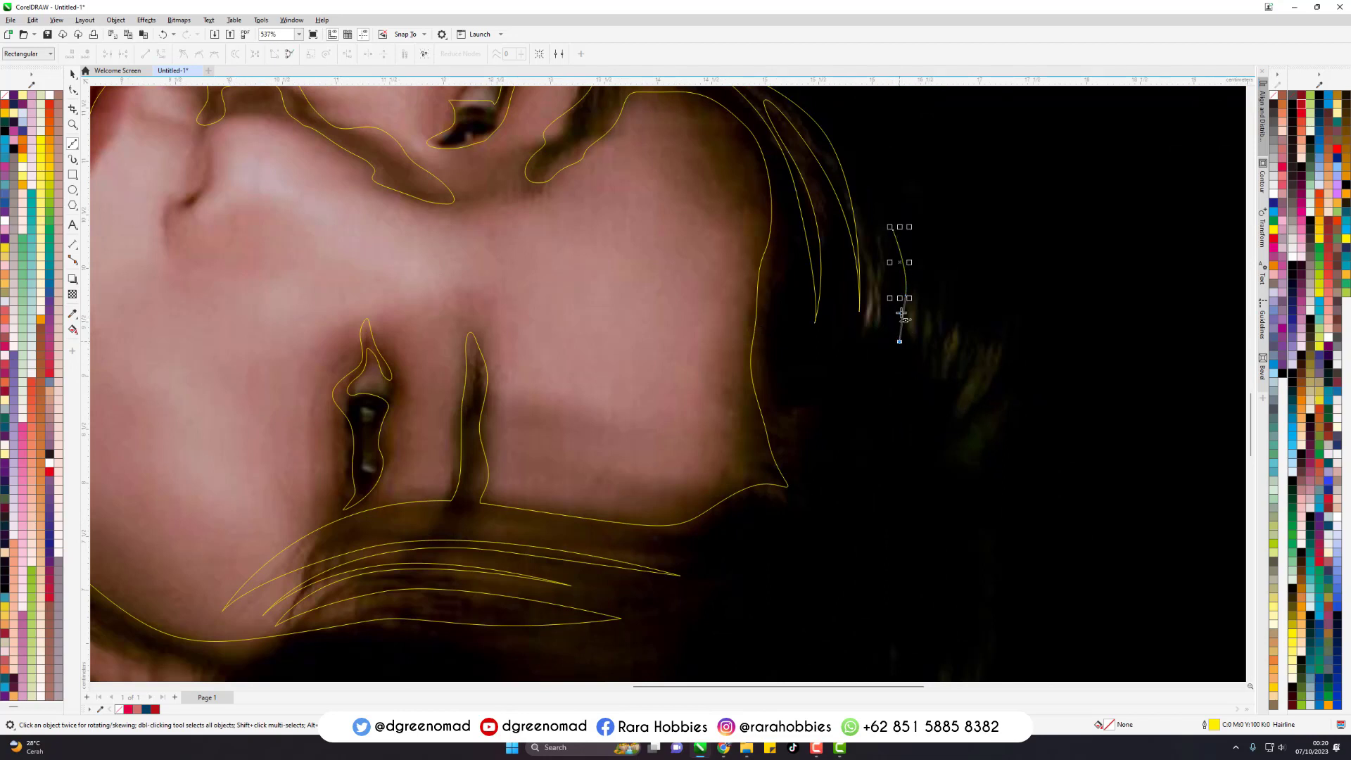
drag(892, 229, 932, 267)
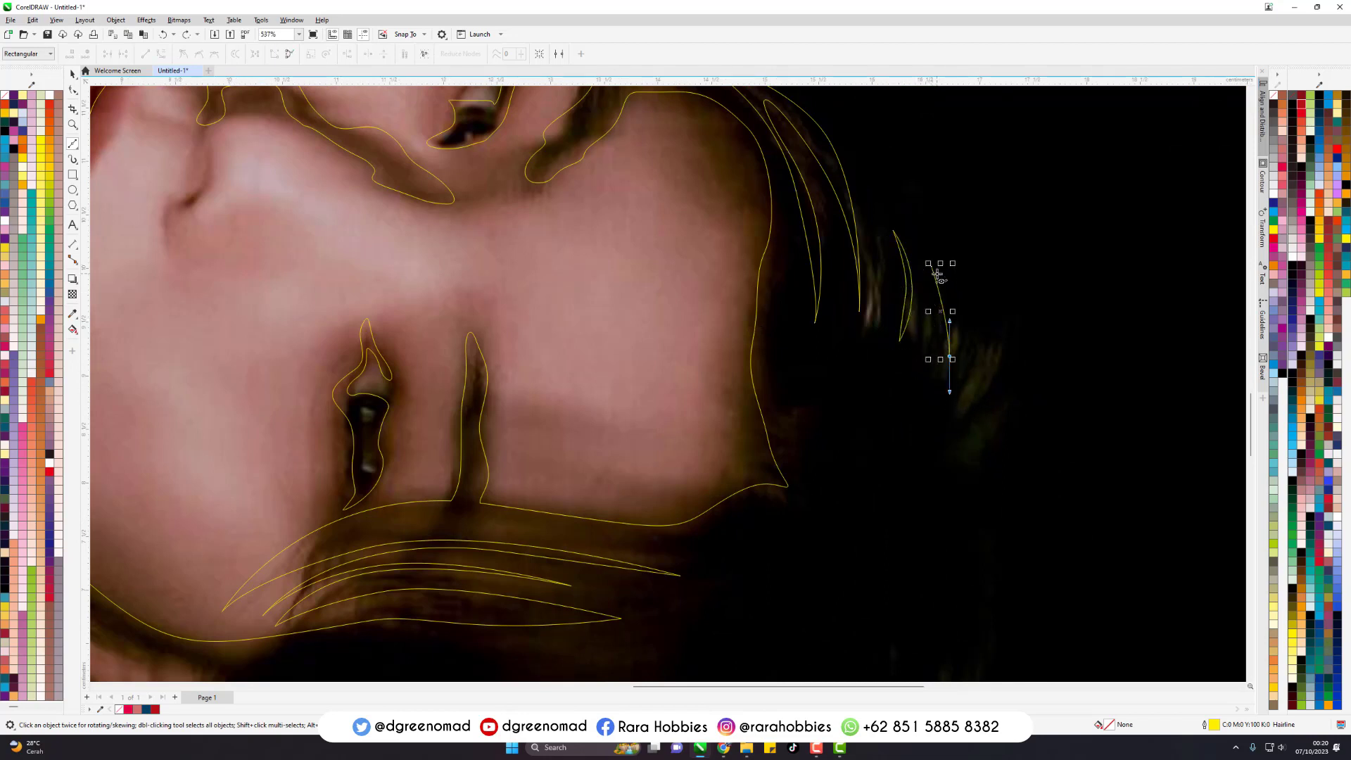
drag(932, 267, 974, 330)
click(986, 340)
drag(970, 415, 959, 445)
click(952, 449)
drag(985, 341, 1005, 411)
scroll(934, 298, down, 4)
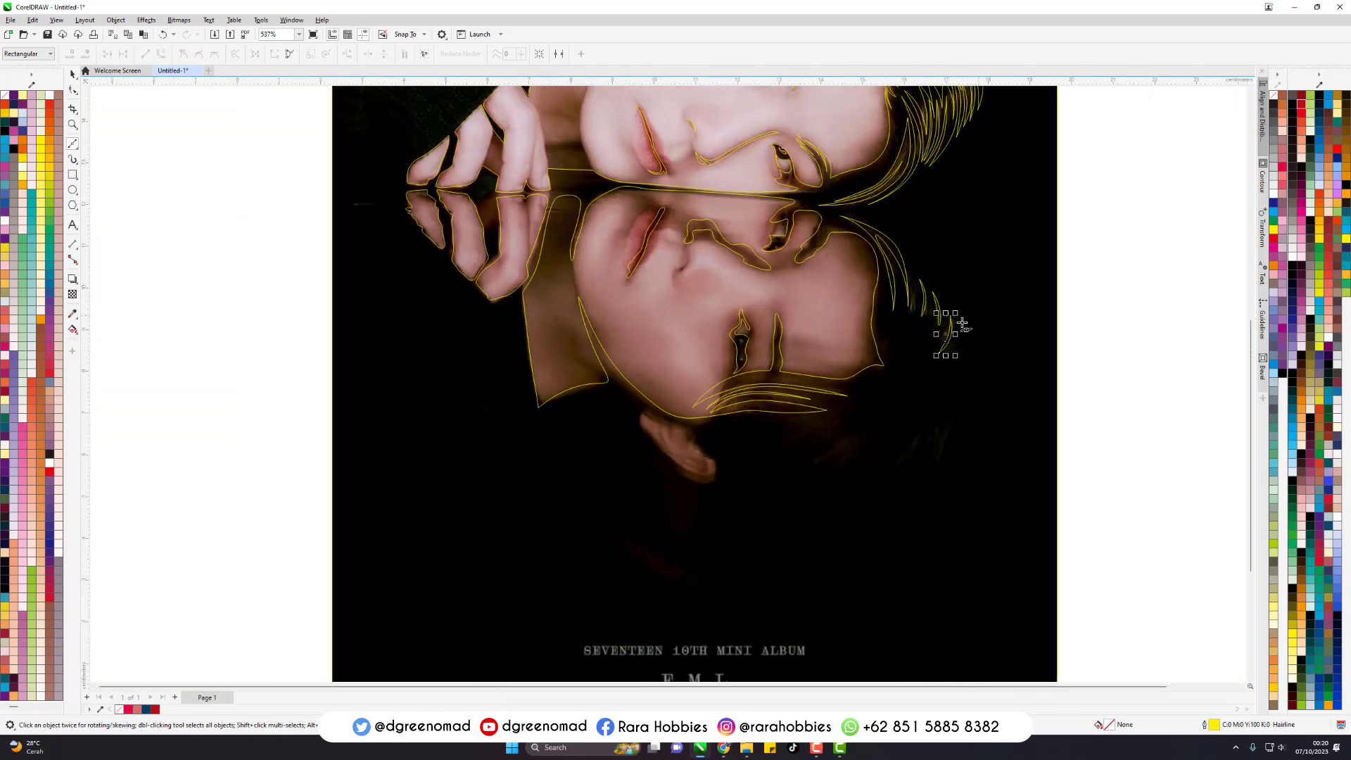
- Trace the reflected ear below the jawline as a closed Bezier outline
key(Escape)
key(space)
scroll(759, 443, up, 3)
scroll(747, 352, up, 1)
key(space)
click(701, 266)
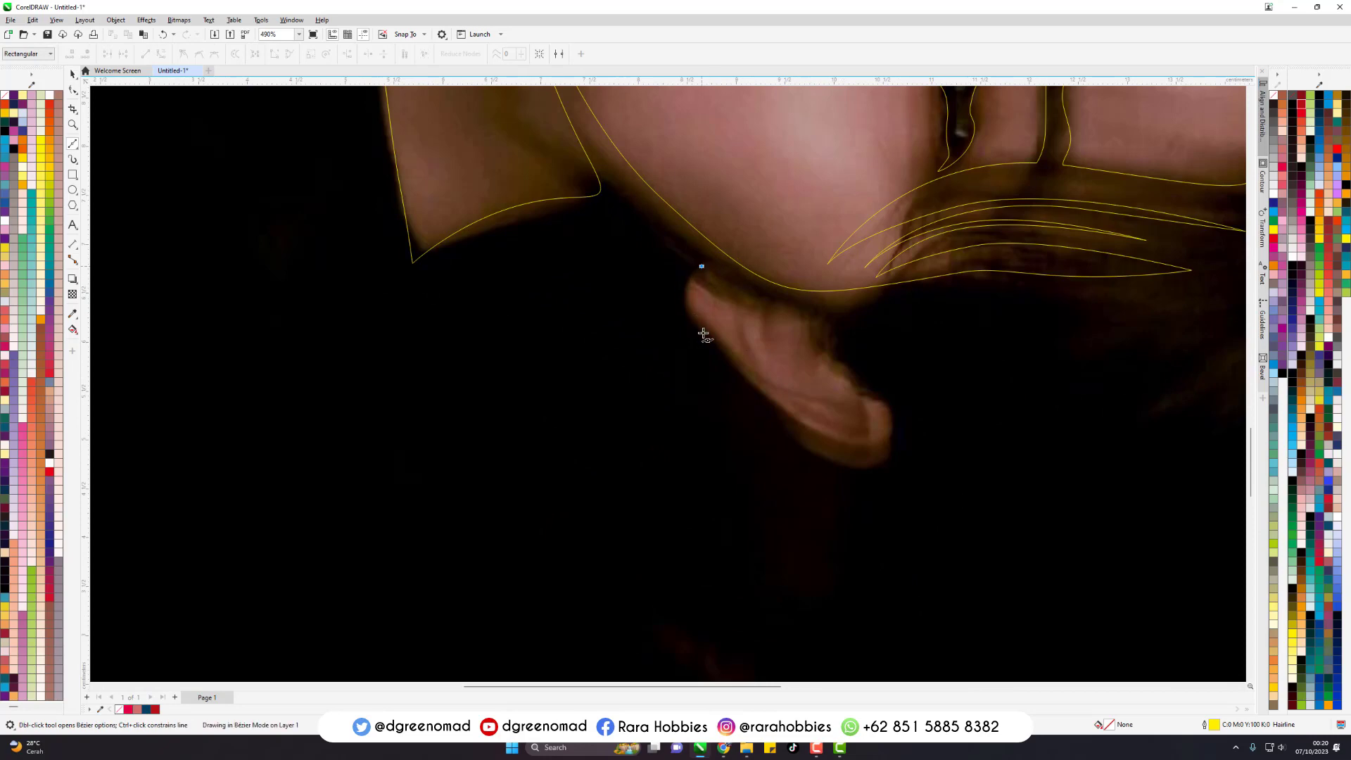
drag(697, 322, 713, 343)
drag(772, 399, 788, 421)
drag(840, 458, 872, 465)
drag(885, 417, 815, 333)
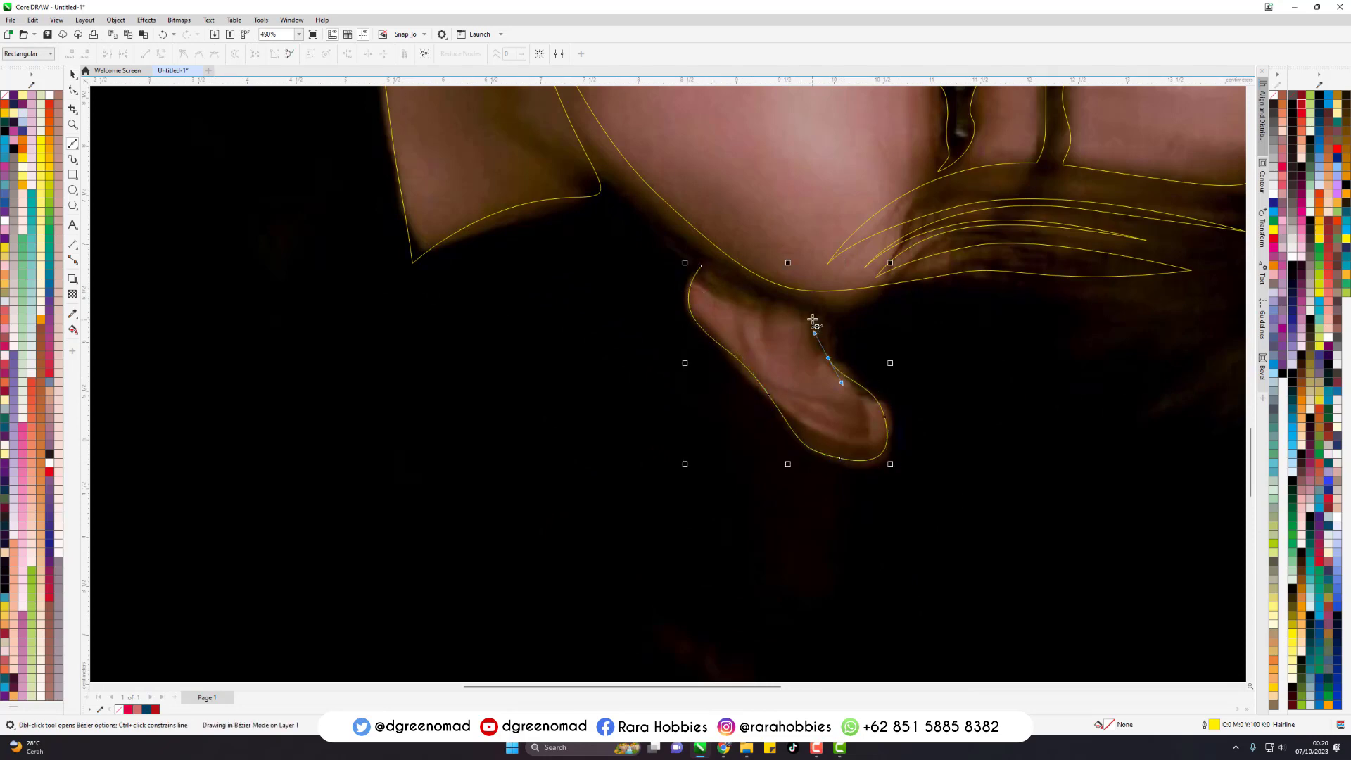
click(701, 266)
scroll(619, 507, down, 3)
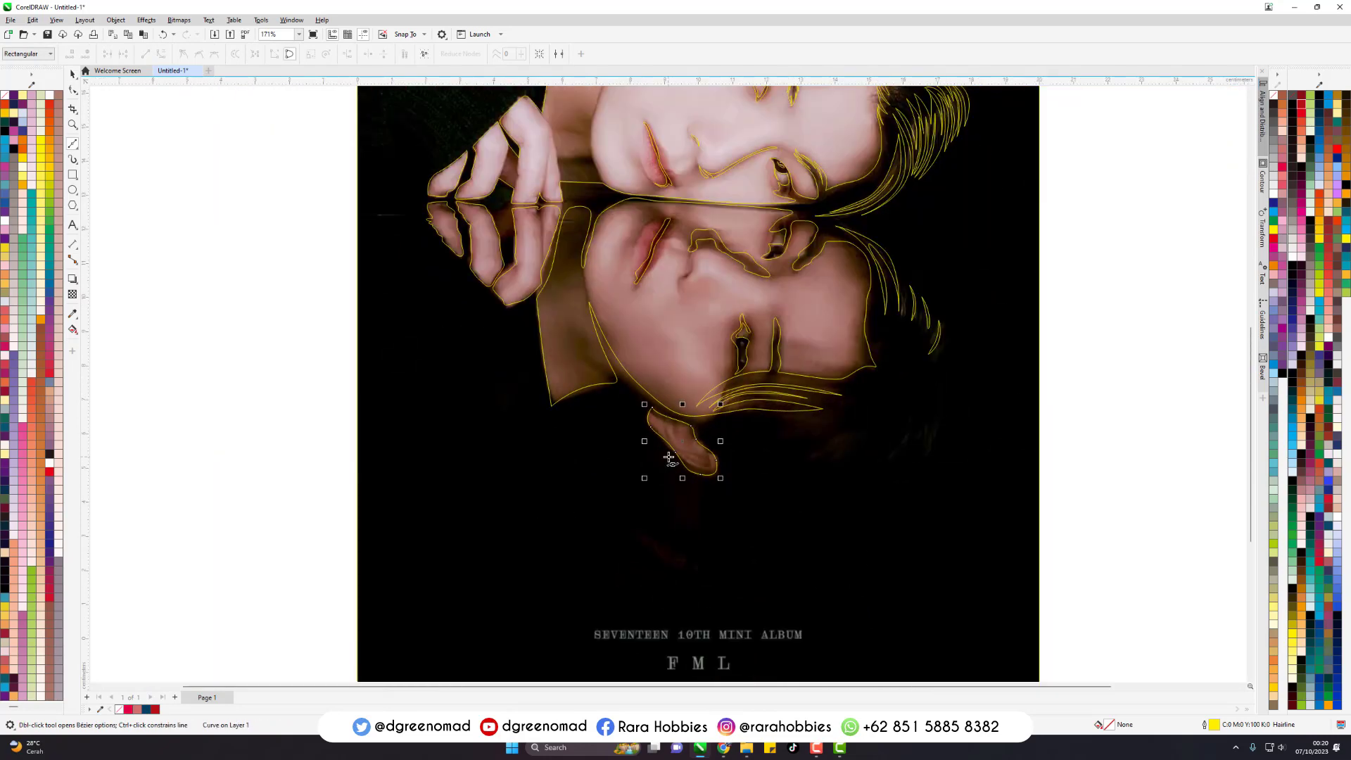
- Subtract the reflected ear and hair highlight outlines from the background shape with Back Minus Front
key(space)
click(1045, 243)
drag(1045, 242, 576, 553)
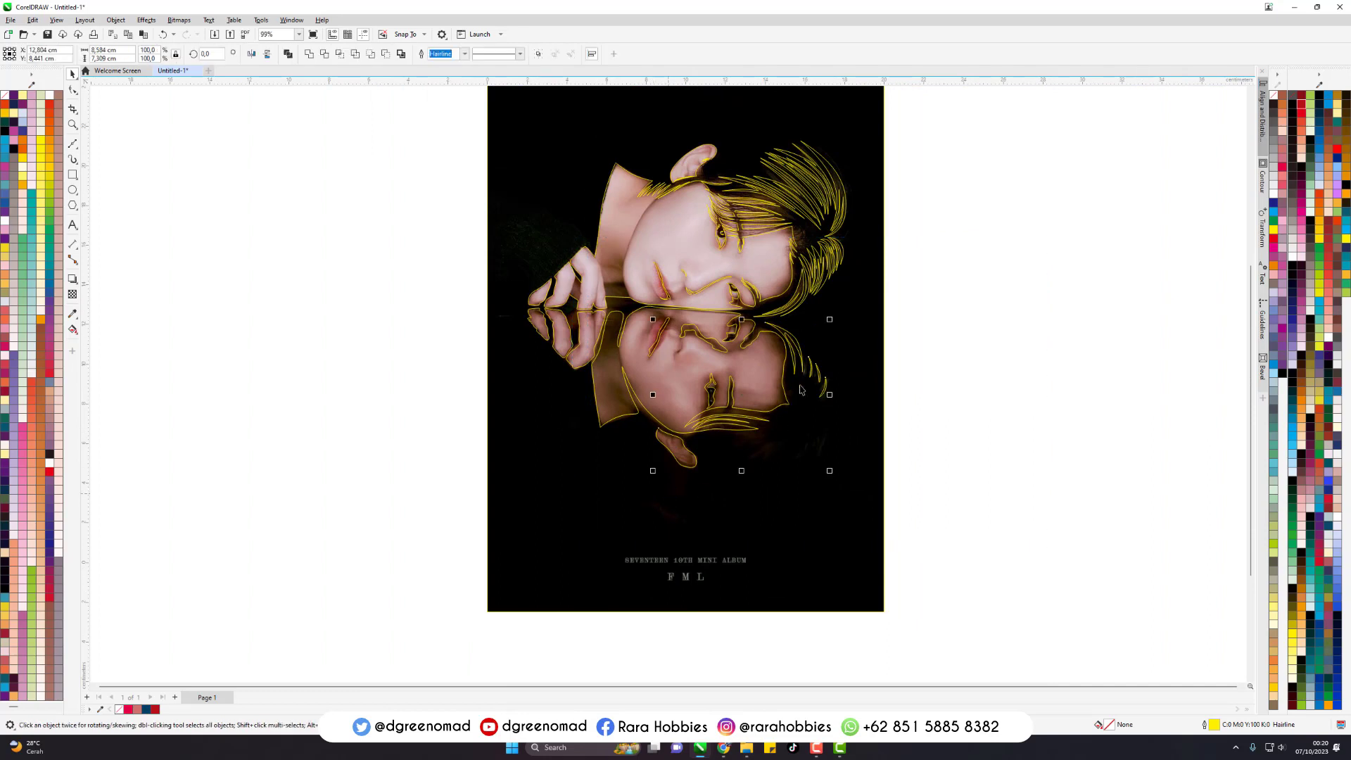
click(868, 414)
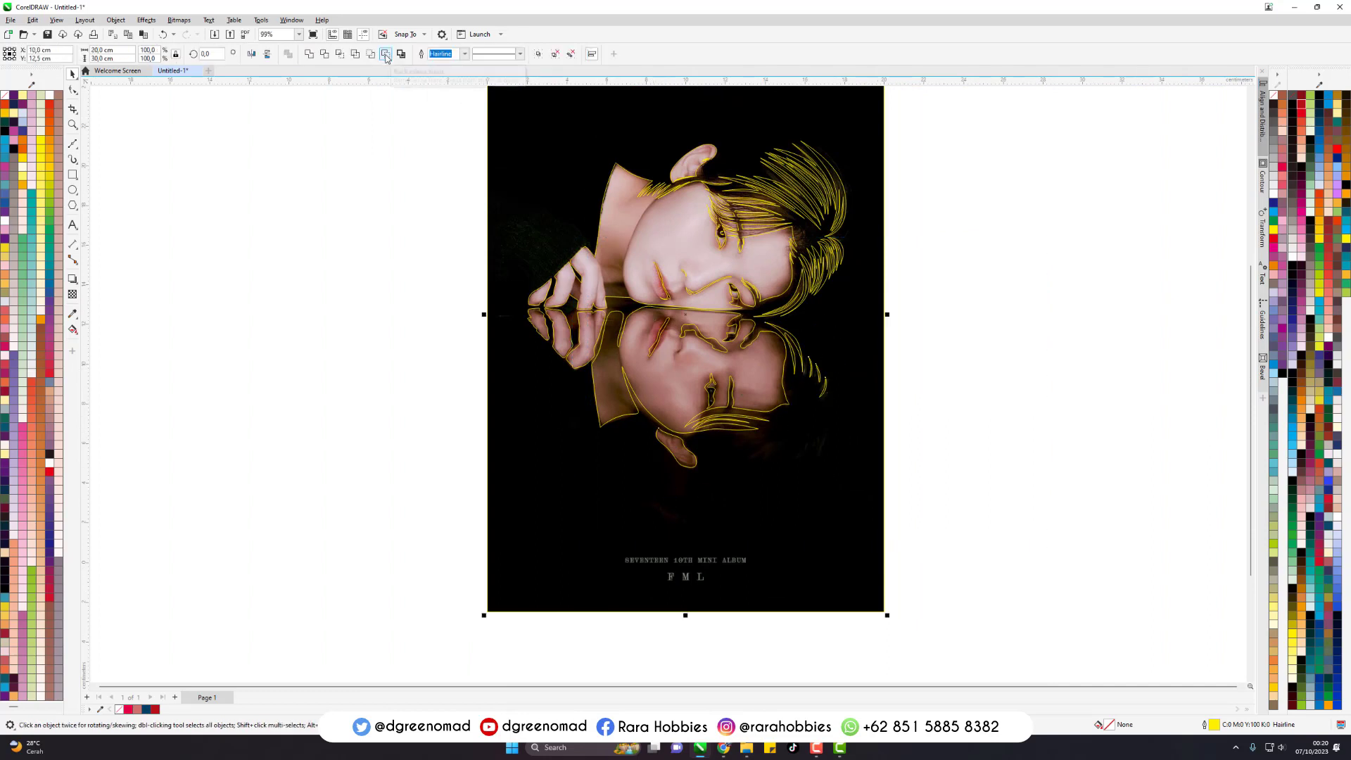
click(477, 93)
- Fill the background shape with a very dark brown and remove its yellow outline
scroll(794, 311, down, 2)
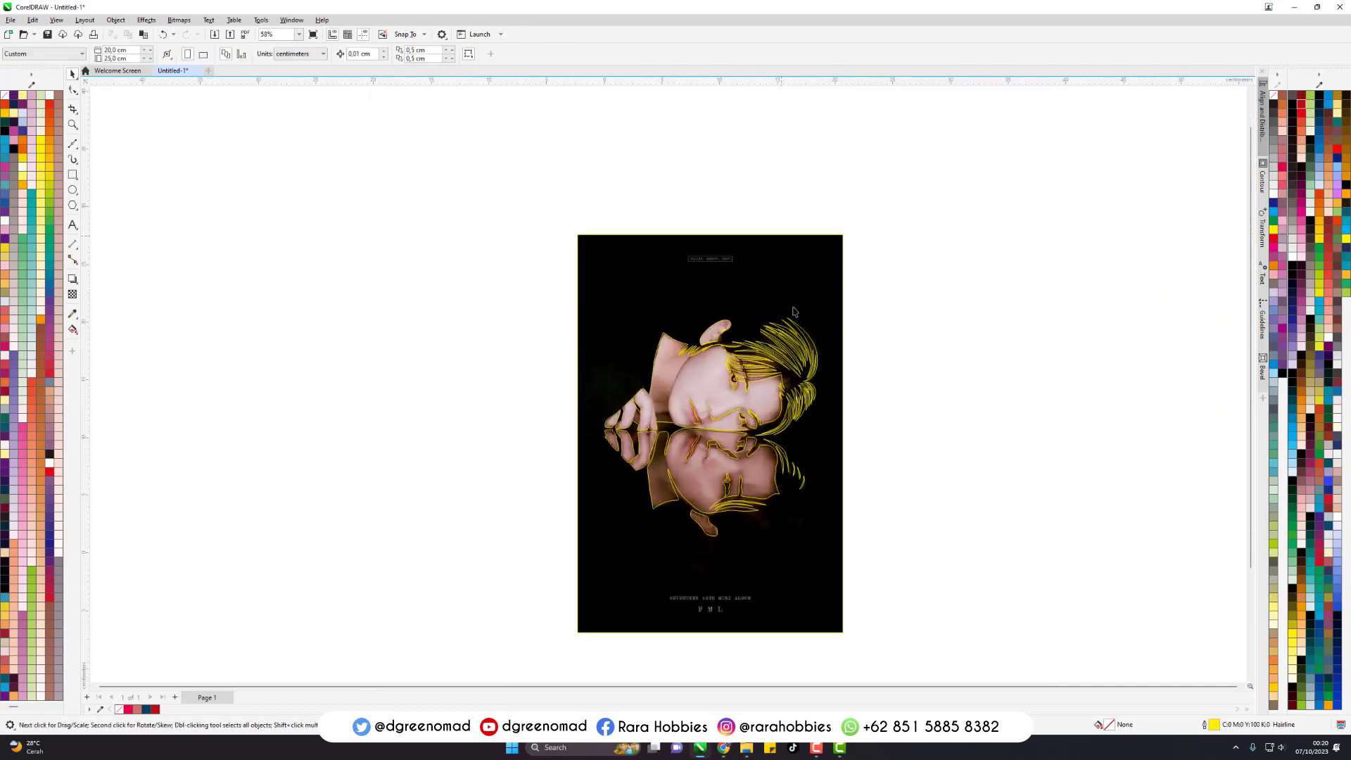
scroll(794, 312, up, 3)
click(763, 276)
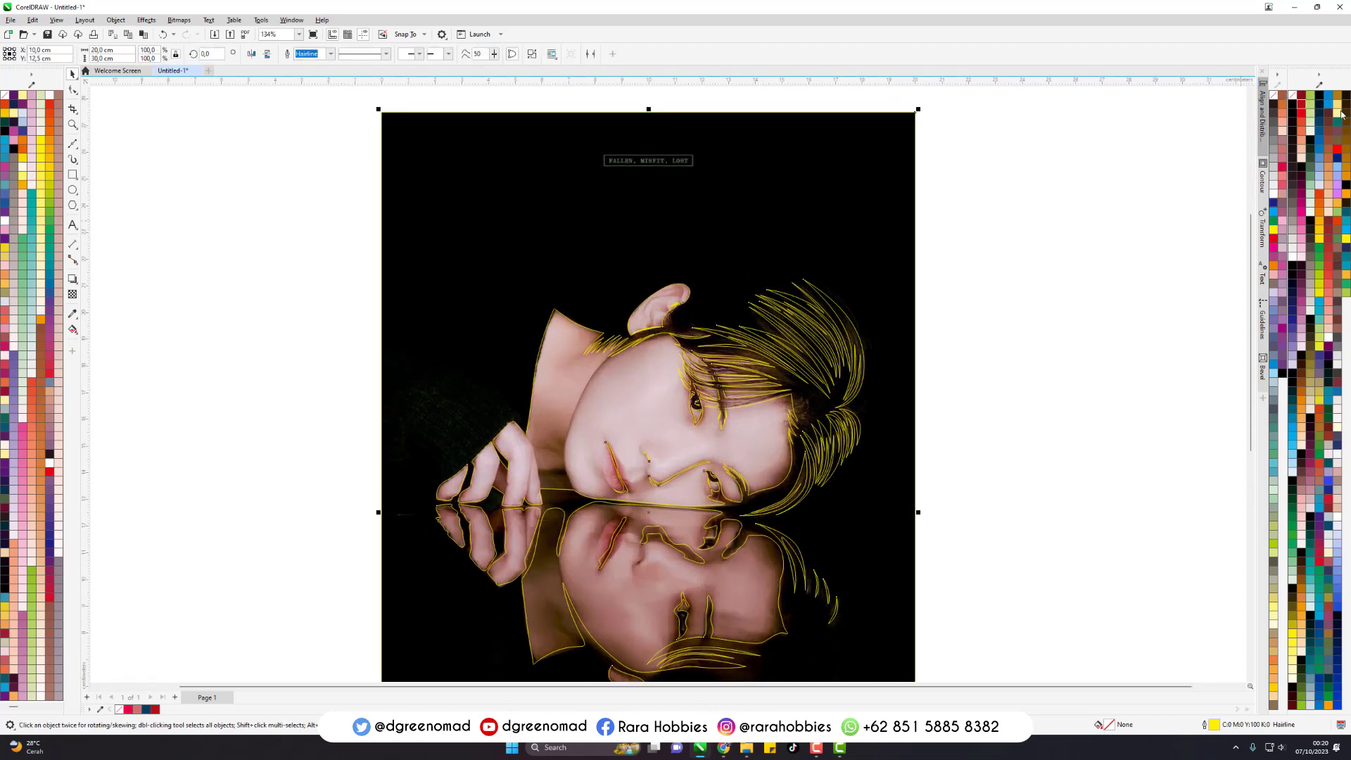
click(1304, 379)
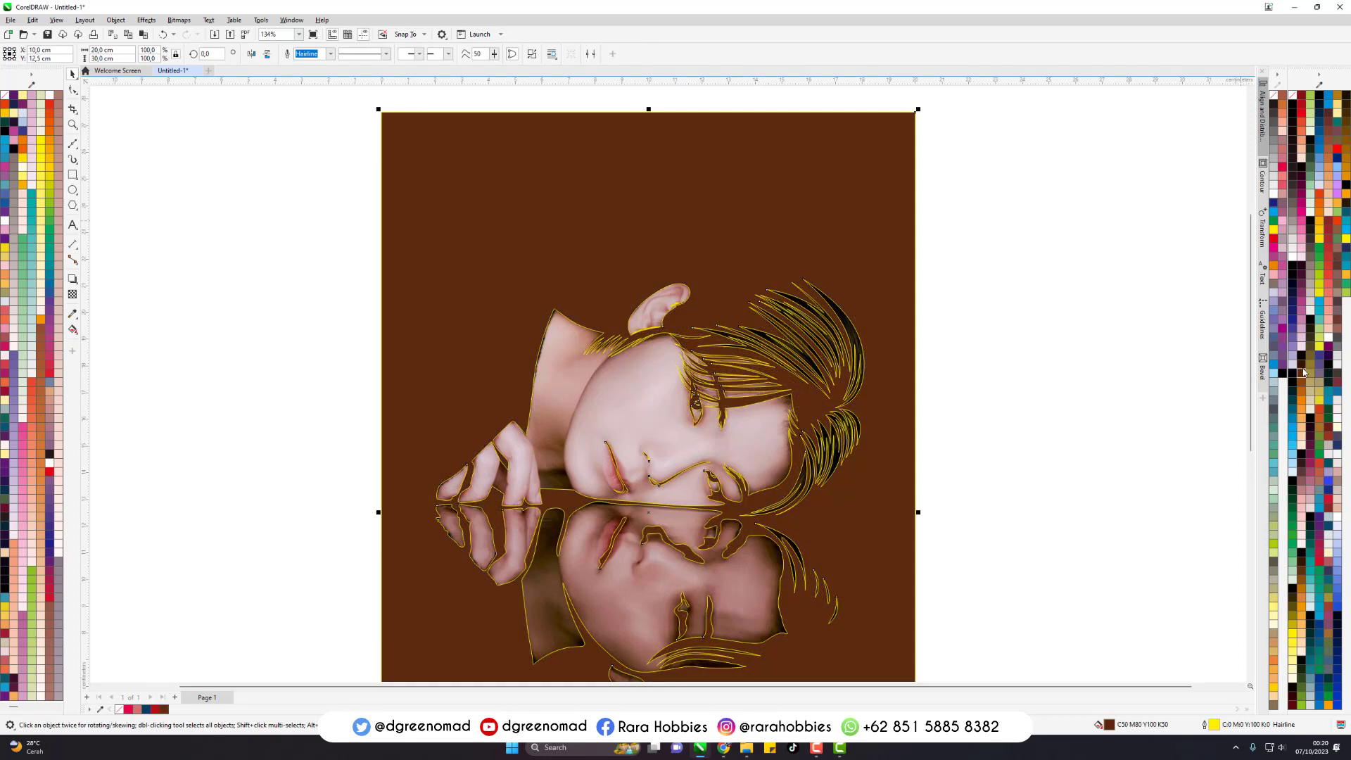
click(1303, 262)
right_click(1273, 96)
click(1083, 235)
scroll(814, 196, down, 2)
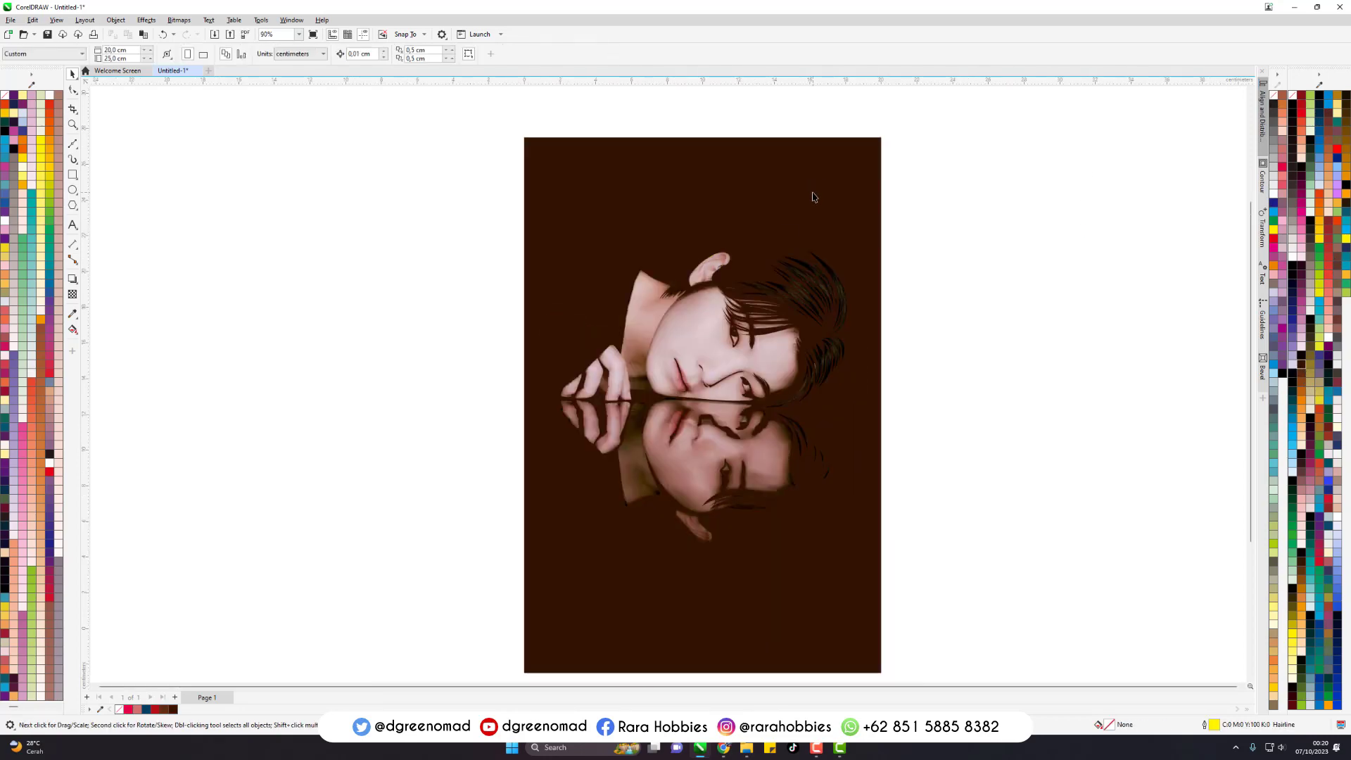
- Start a Bezier shadow outline along the neck beside the jaw, across the neck's base, and up the edge of the nearest finger
scroll(831, 358, up, 2)
key(F5)
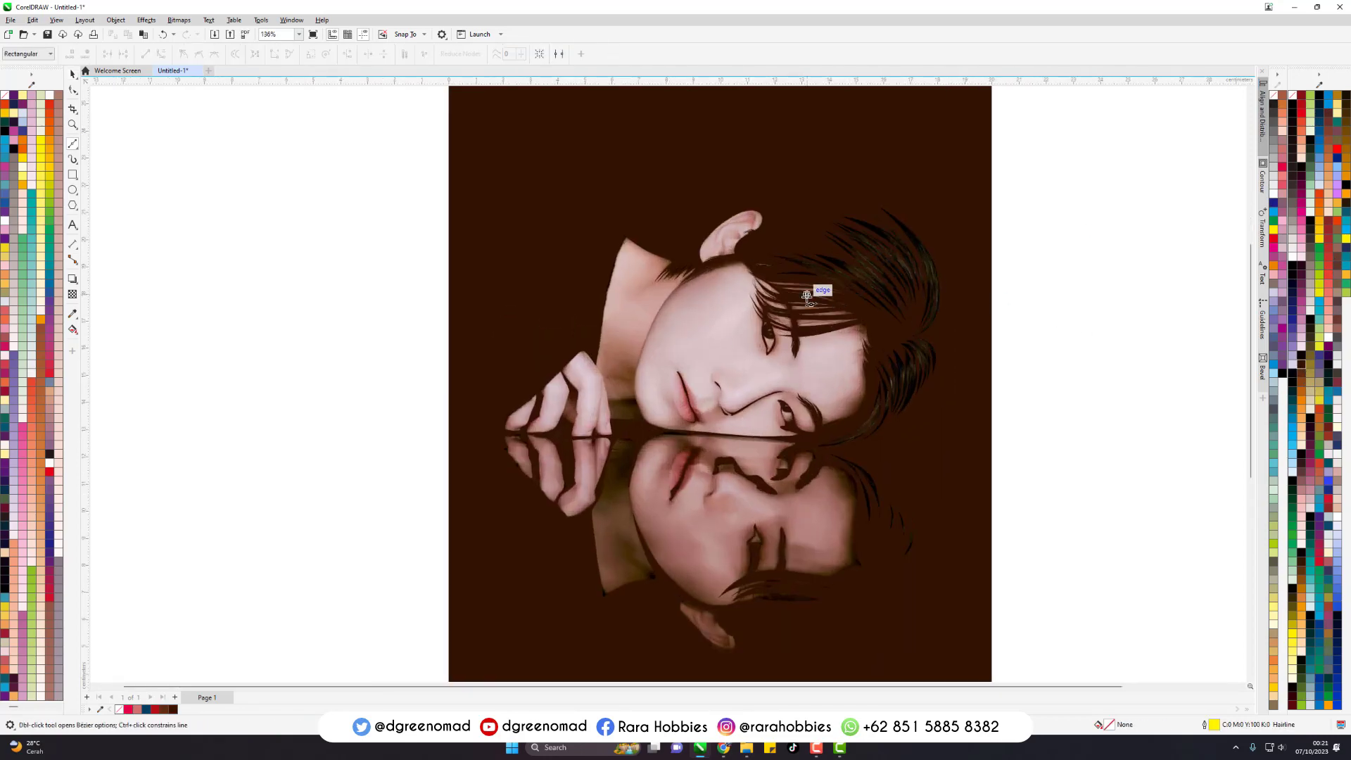
scroll(627, 280, down, 2)
key(space)
click(766, 223)
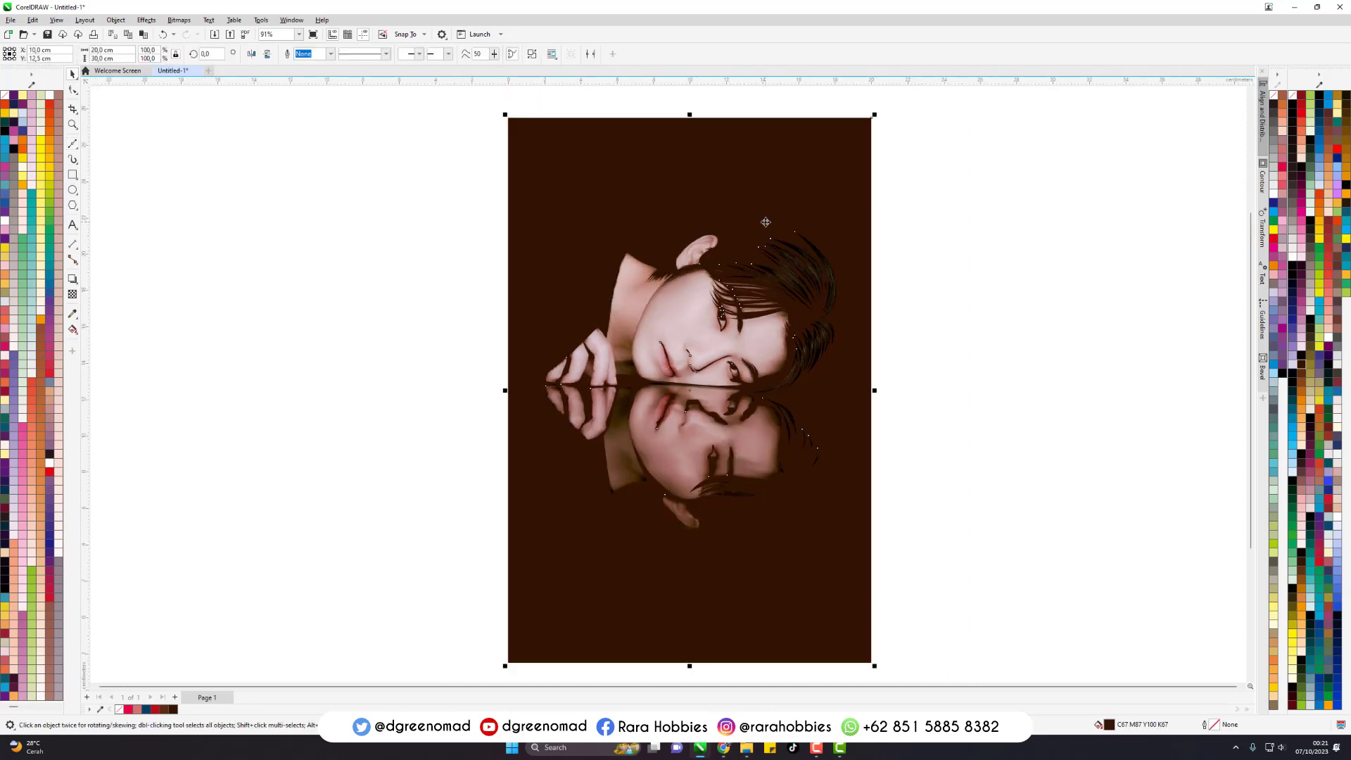
key(space)
scroll(670, 308, up, 2)
scroll(671, 307, up, 3)
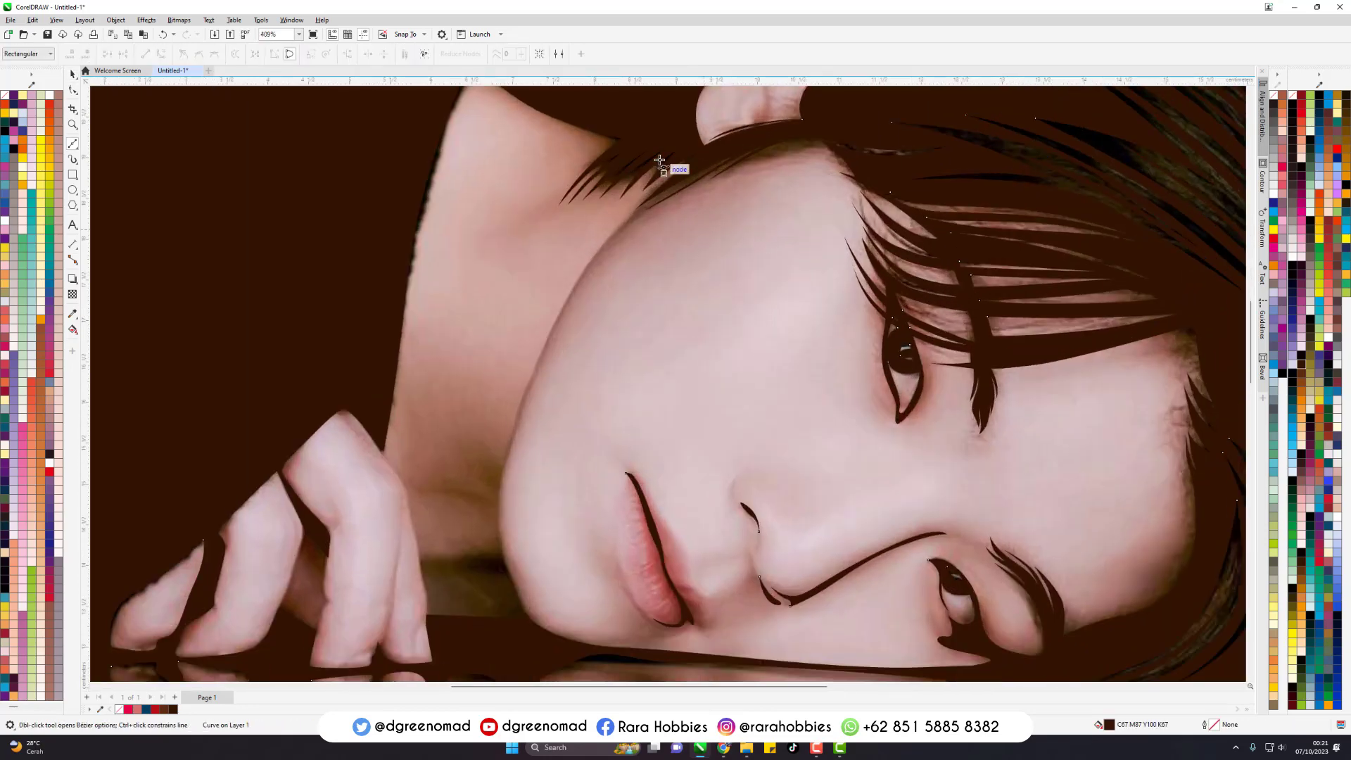
click(683, 139)
drag(513, 379, 513, 378)
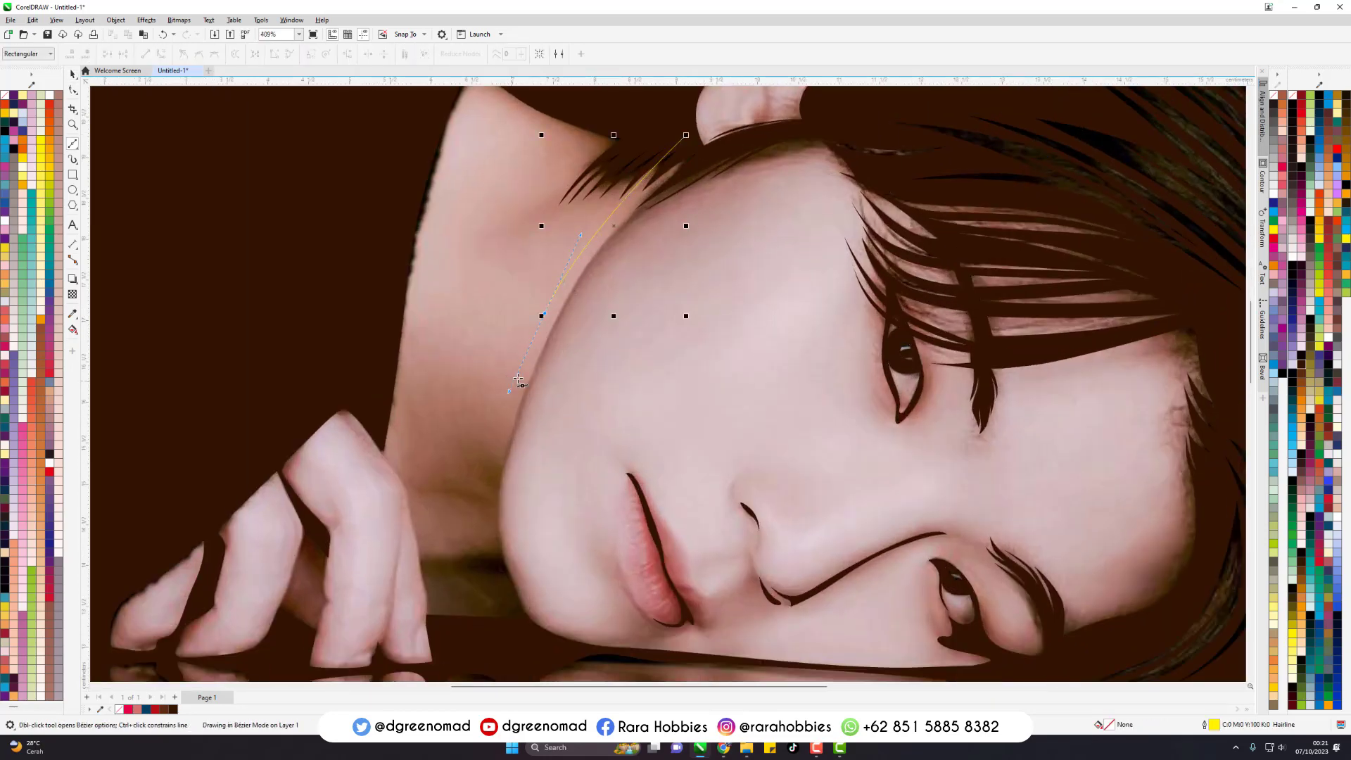
drag(487, 538, 423, 568)
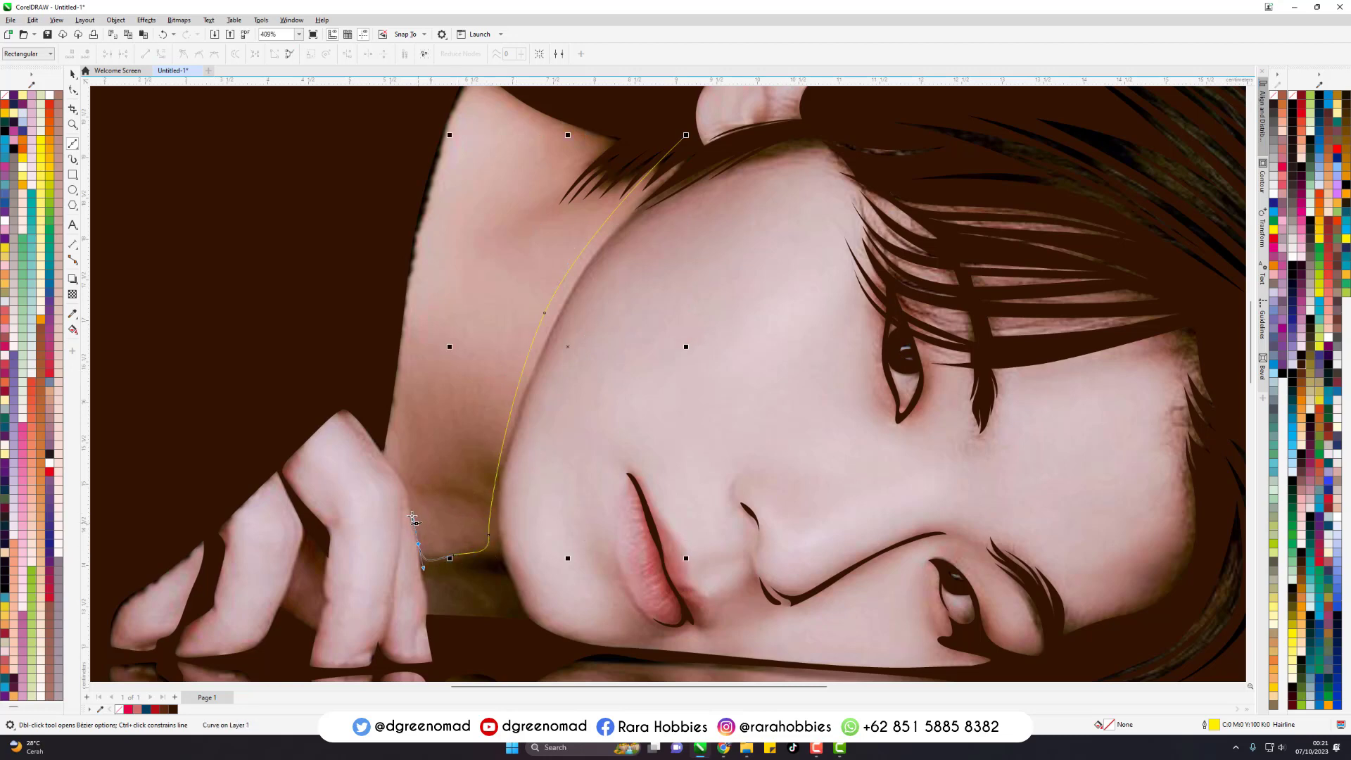
drag(392, 453, 391, 449)
click(370, 424)
click(384, 452)
- Continue the shadow outline down the finger and reflected hand, then around below the reflected neck
scroll(437, 323, down, 3)
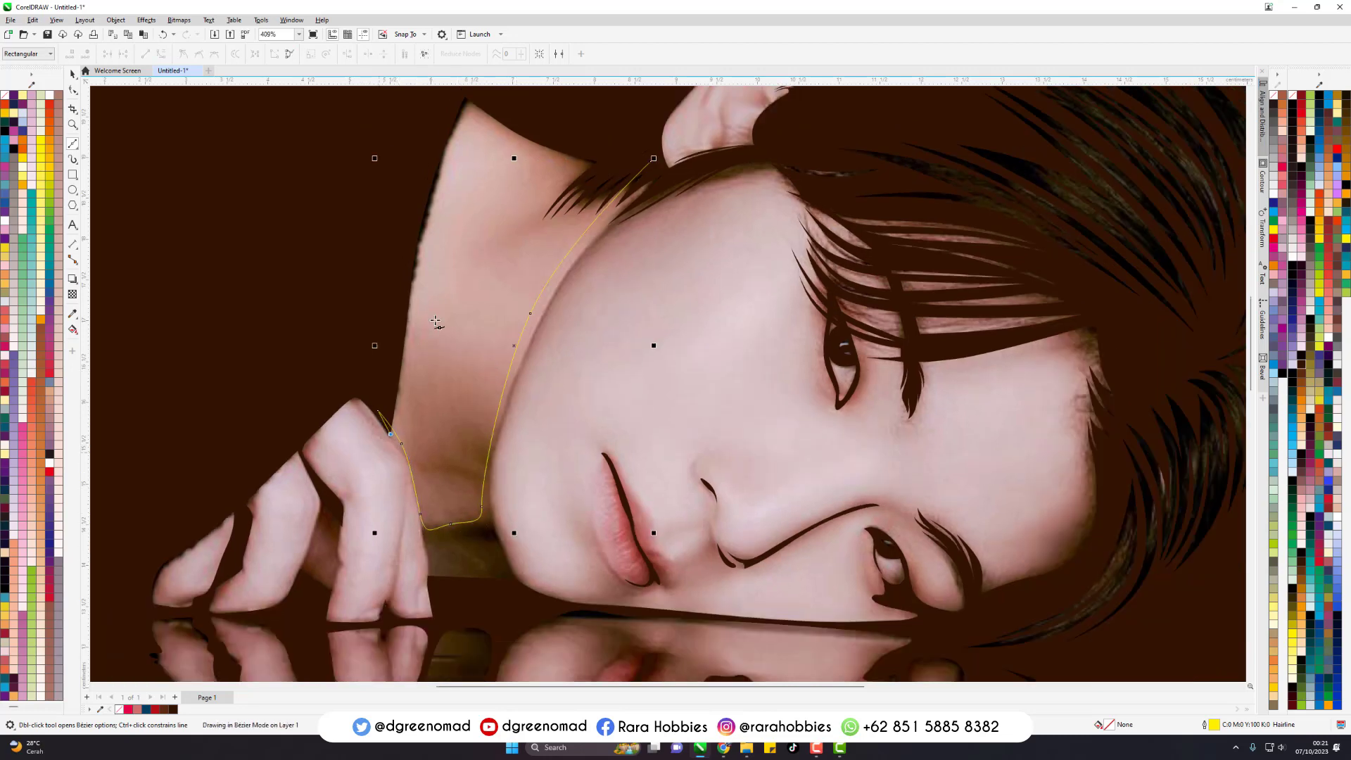
scroll(412, 466, up, 3)
scroll(413, 468, up, 1)
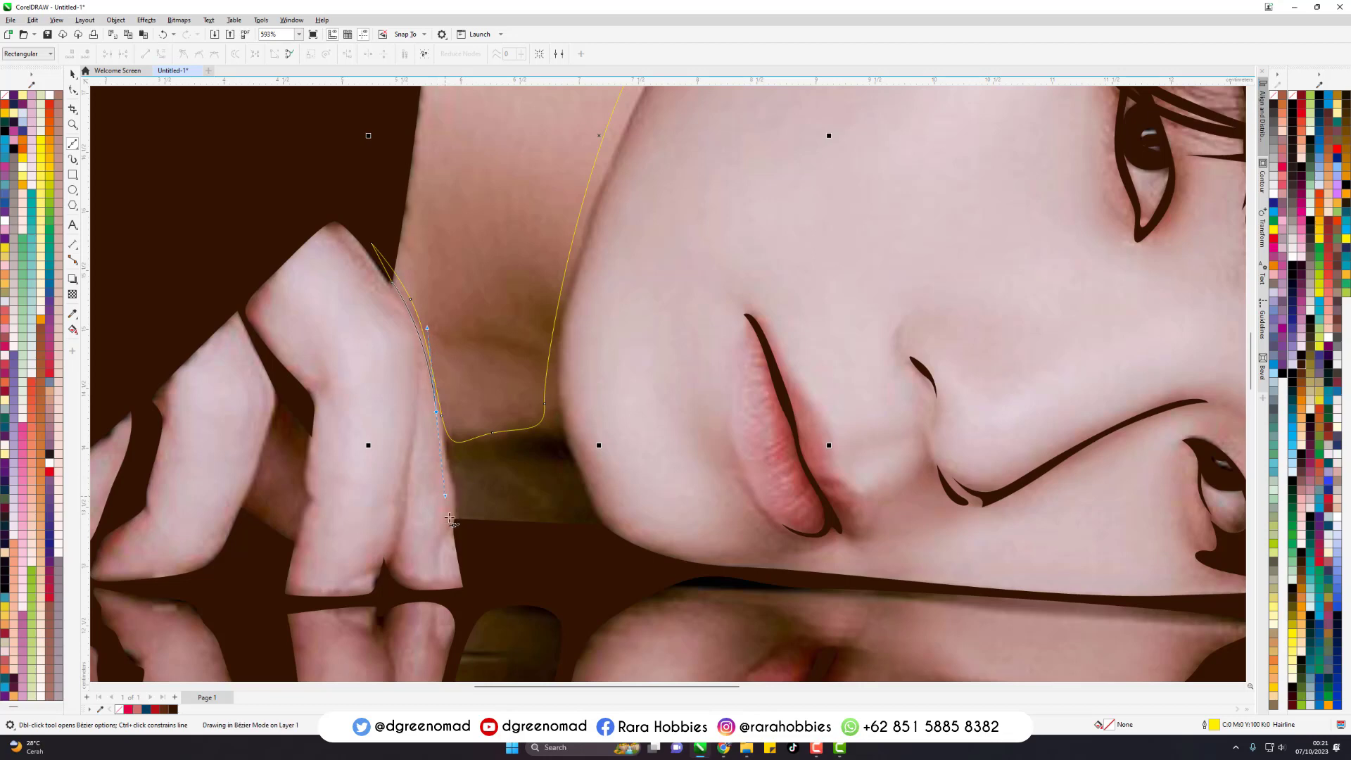
click(450, 518)
scroll(453, 517, down, 3)
scroll(443, 436, up, 2)
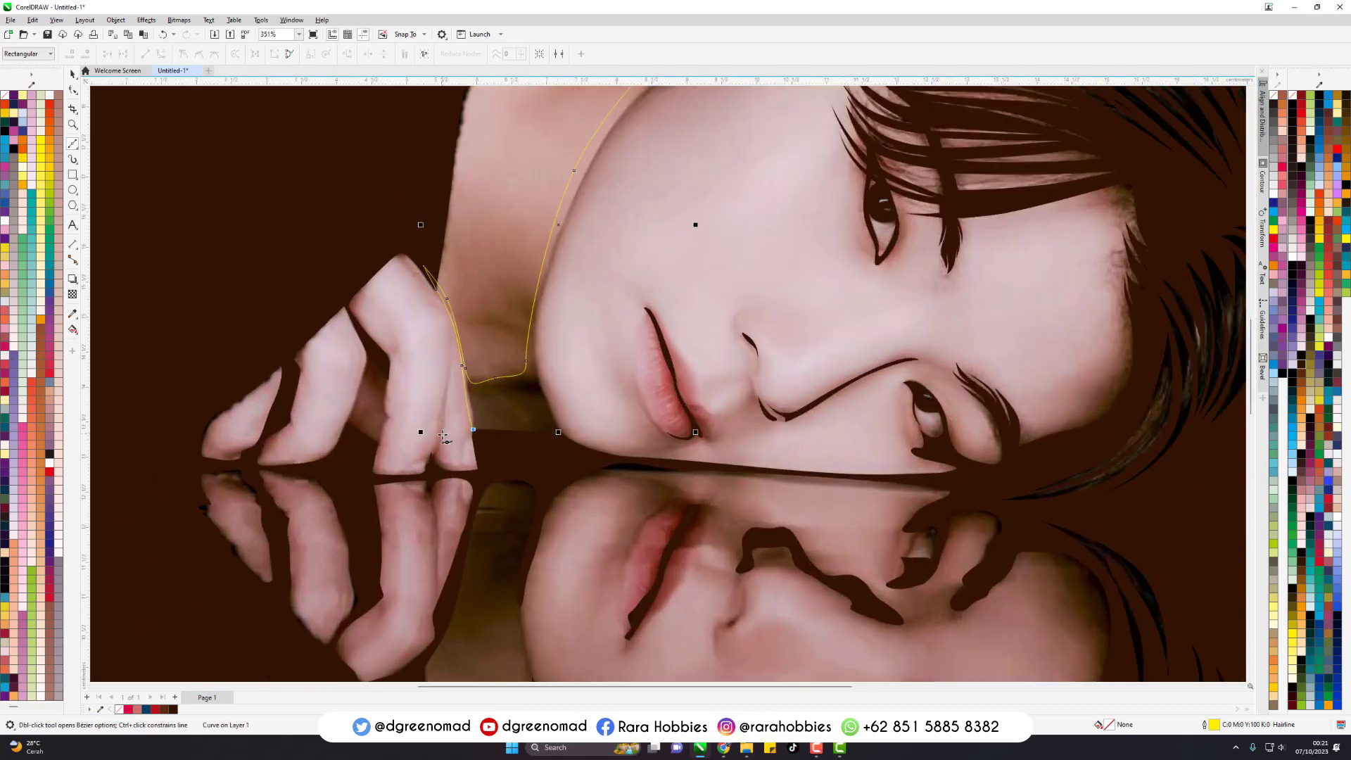
scroll(444, 435, up, 1)
scroll(611, 341, down, 3)
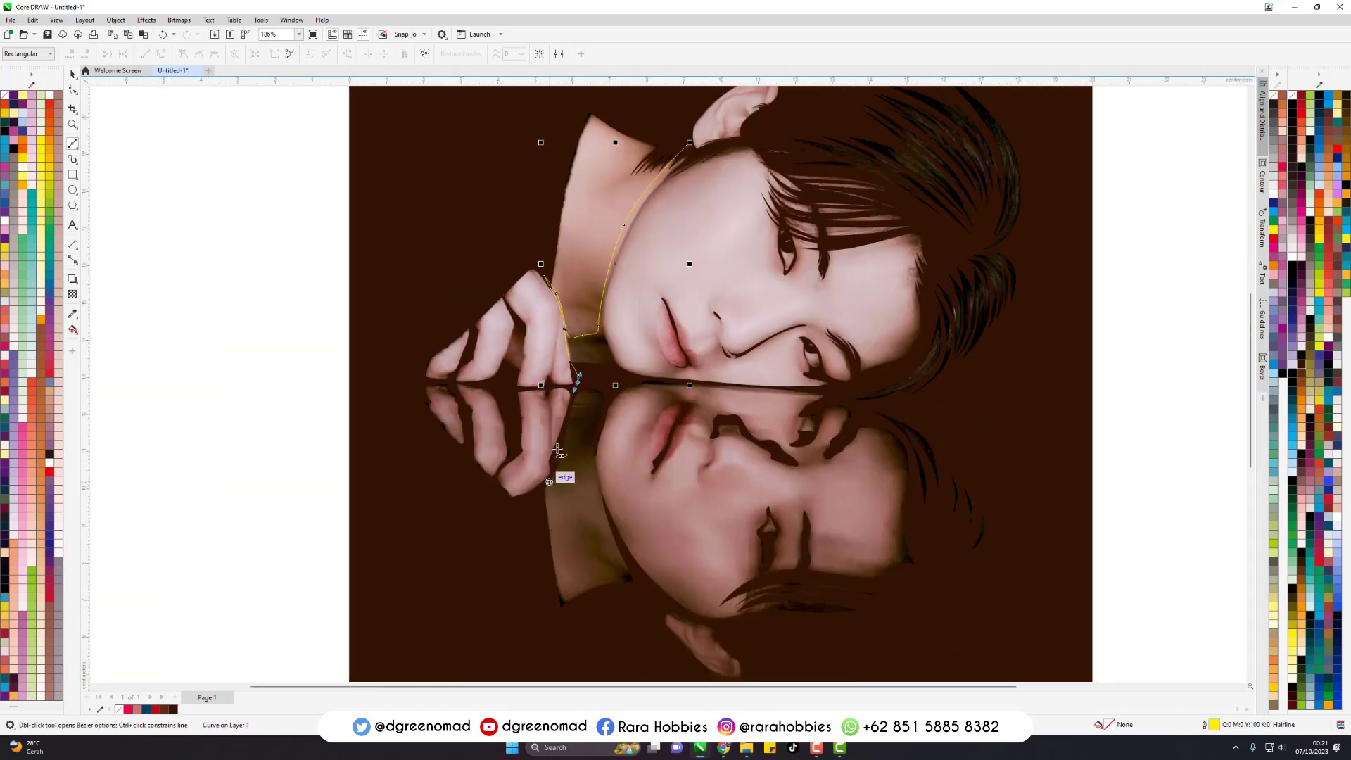
scroll(596, 426, up, 2)
drag(514, 609, 480, 651)
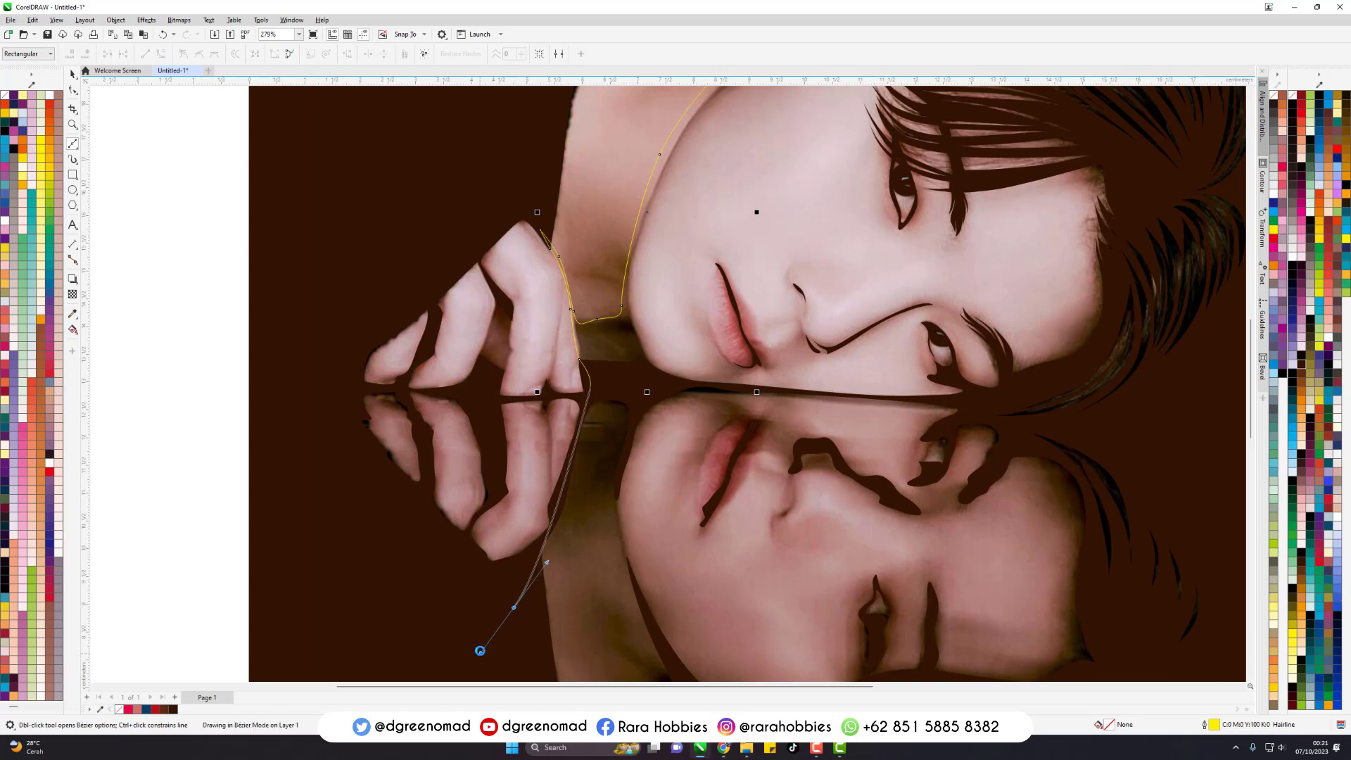
scroll(556, 481, up, 2)
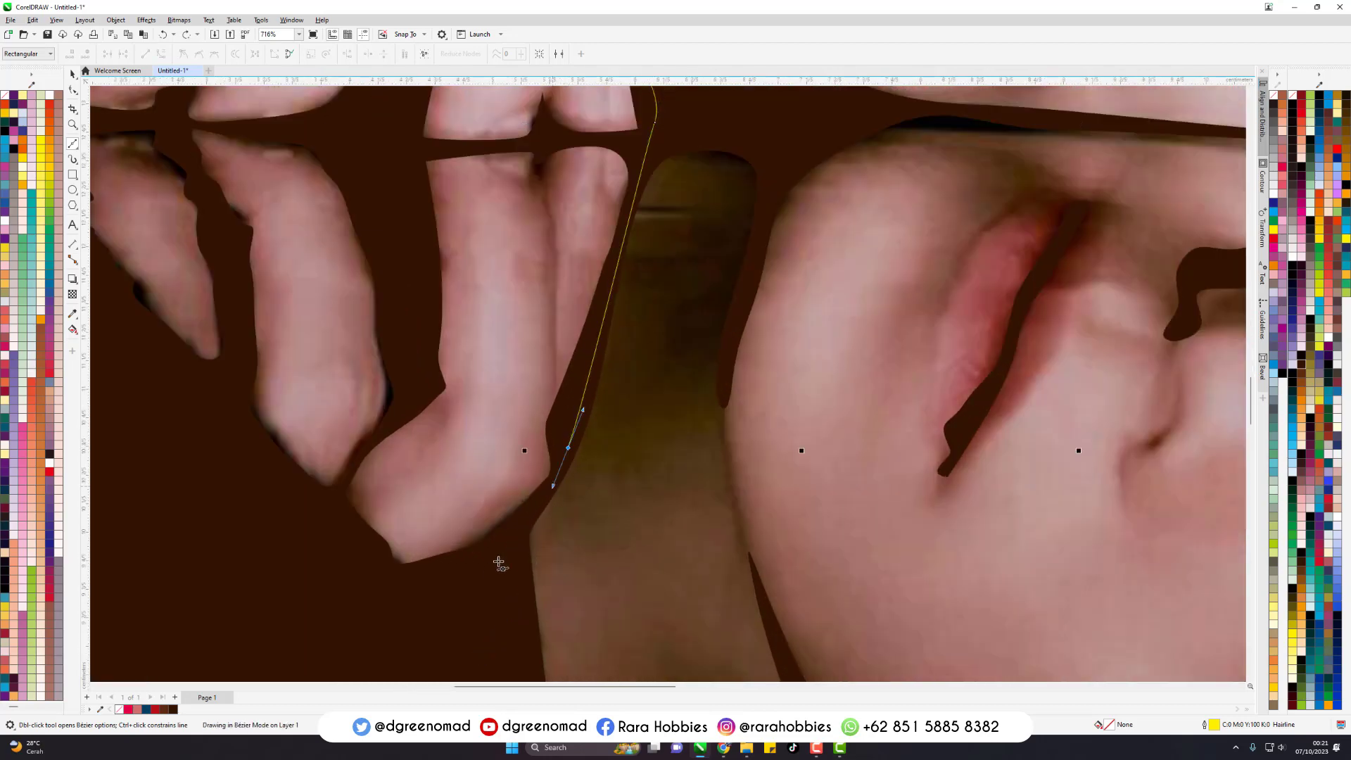
scroll(486, 584, down, 3)
drag(500, 578, 536, 587)
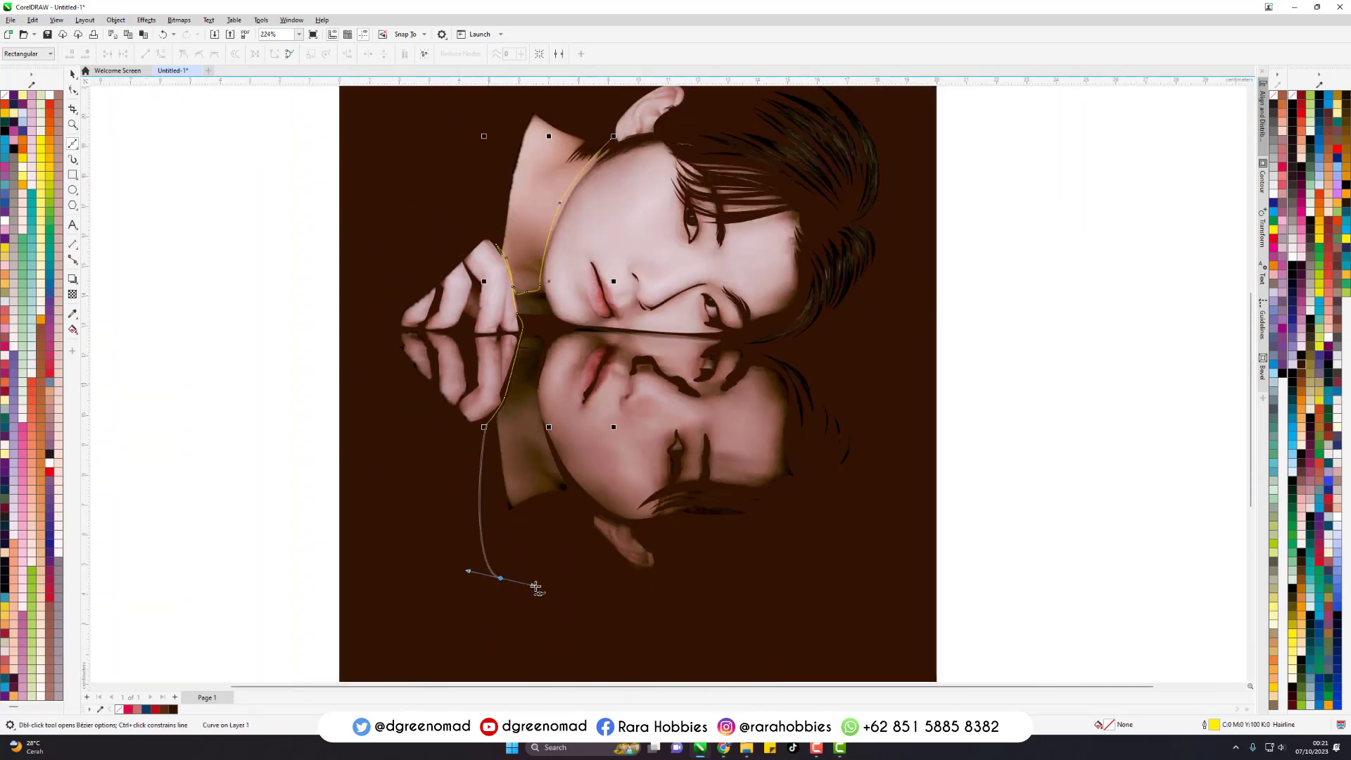
- Curve the shadow outline beneath the reflected ear and trace the shaded inner part of that ear
scroll(620, 525, up, 3)
drag(721, 632, 813, 575)
drag(709, 513, 673, 501)
drag(656, 552, 661, 570)
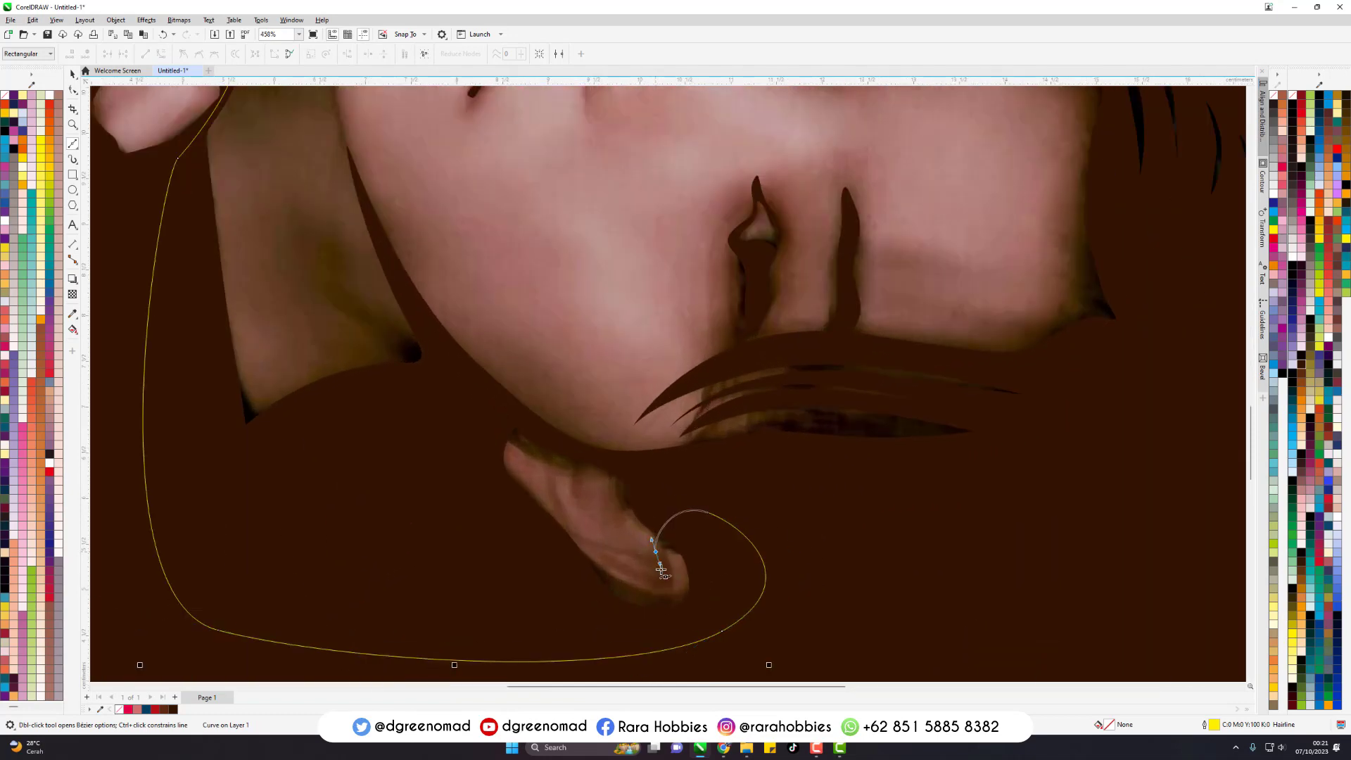
drag(510, 456, 519, 444)
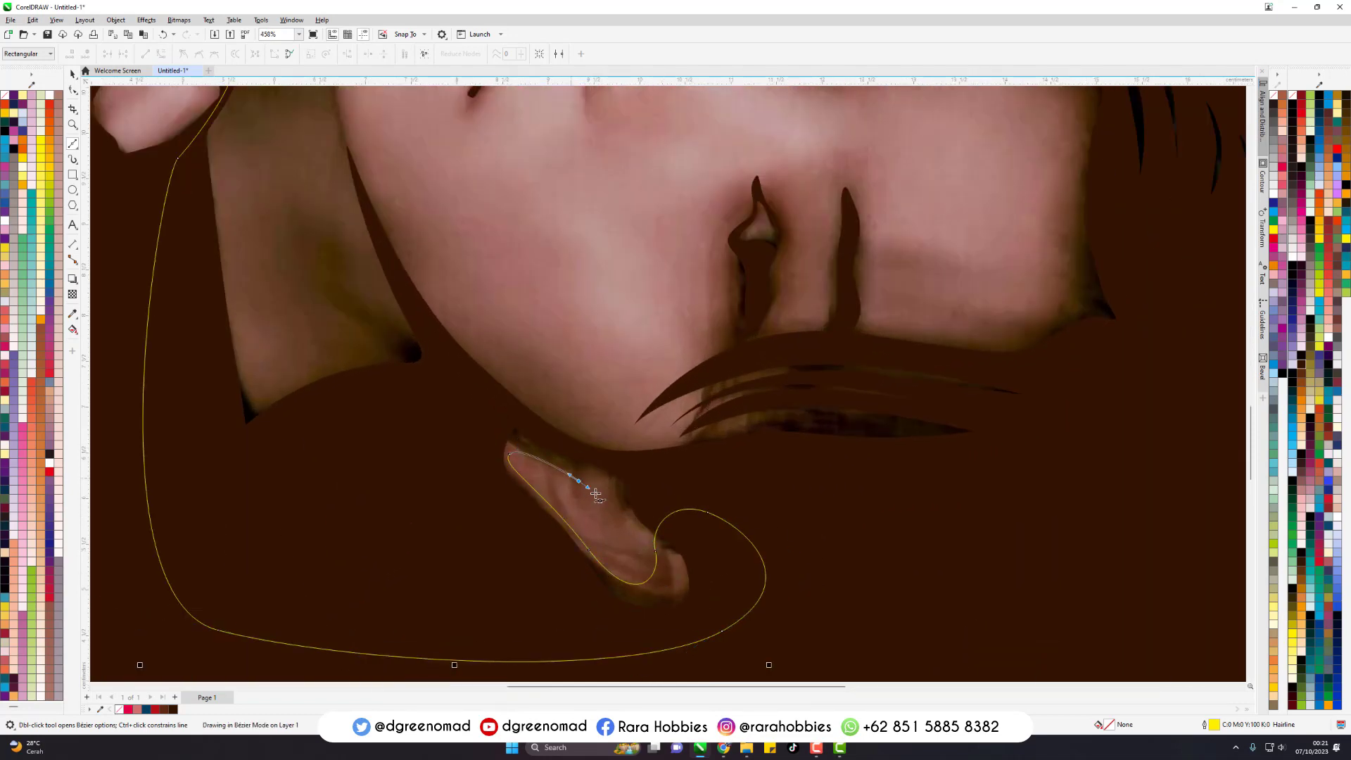
drag(596, 493, 632, 474)
drag(790, 480, 901, 505)
- Extend the shadow outline in a wide loop around the outer side of the reflected hair and upright hair to above the head
scroll(996, 507, down, 1)
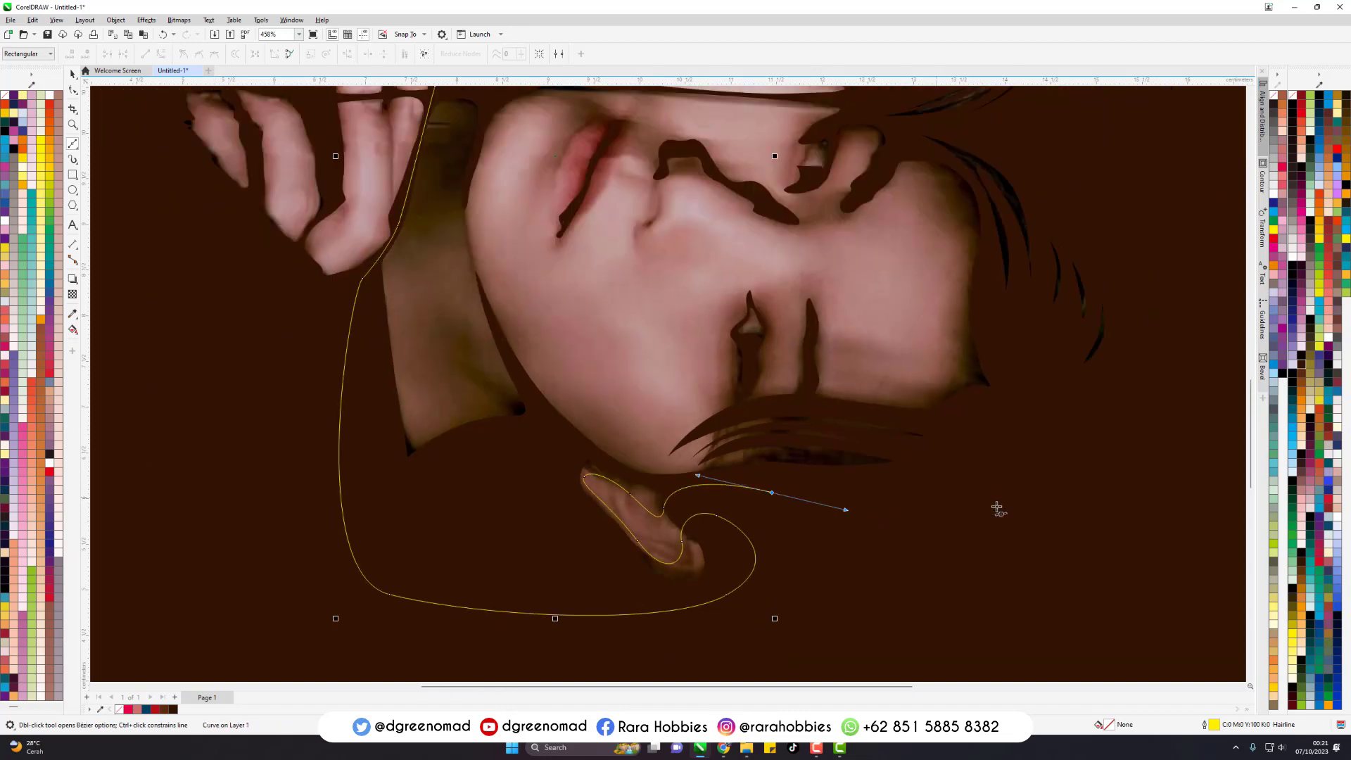
drag(1119, 417, 1155, 355)
scroll(1111, 435, down, 2)
drag(1153, 286, 1150, 238)
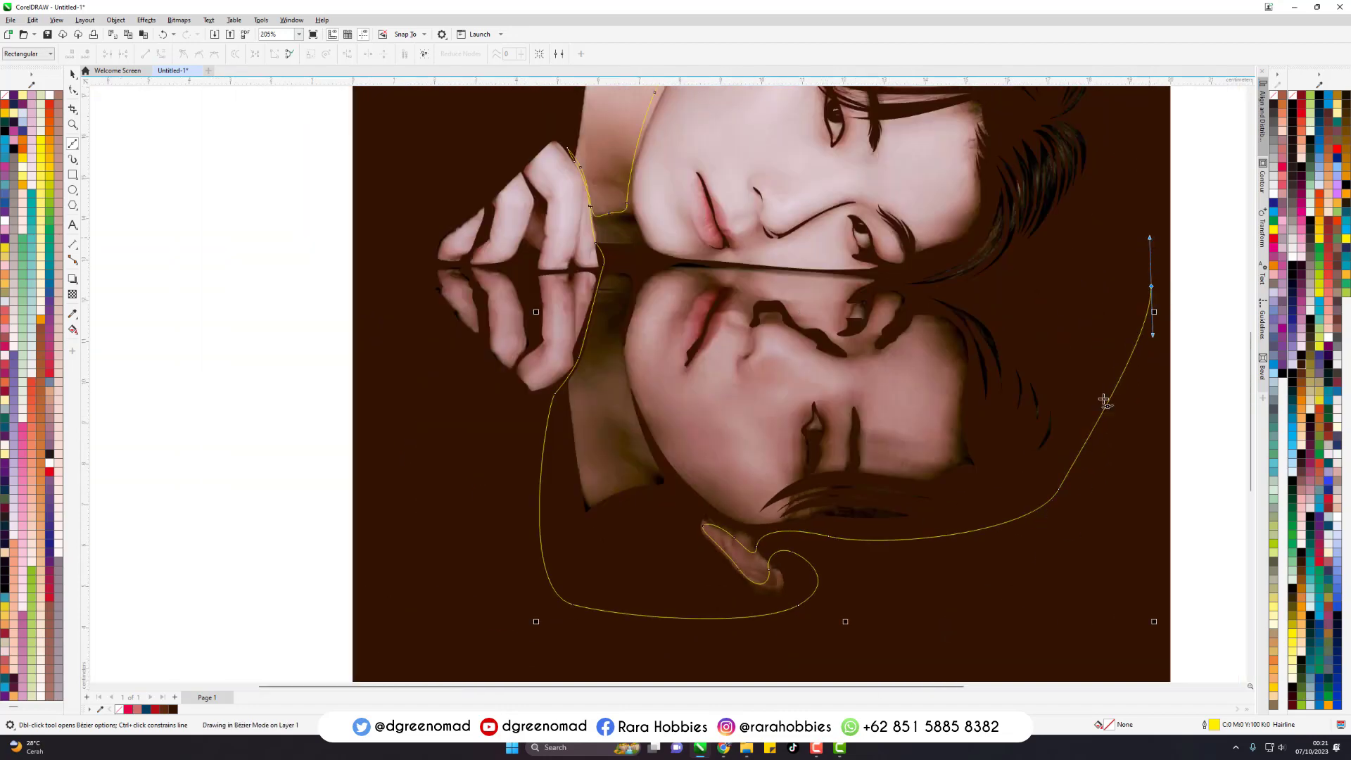
scroll(1042, 476, down, 1)
scroll(1094, 168, up, 1)
scroll(871, 364, down, 1)
scroll(1014, 174, up, 1)
drag(1008, 159, 932, 113)
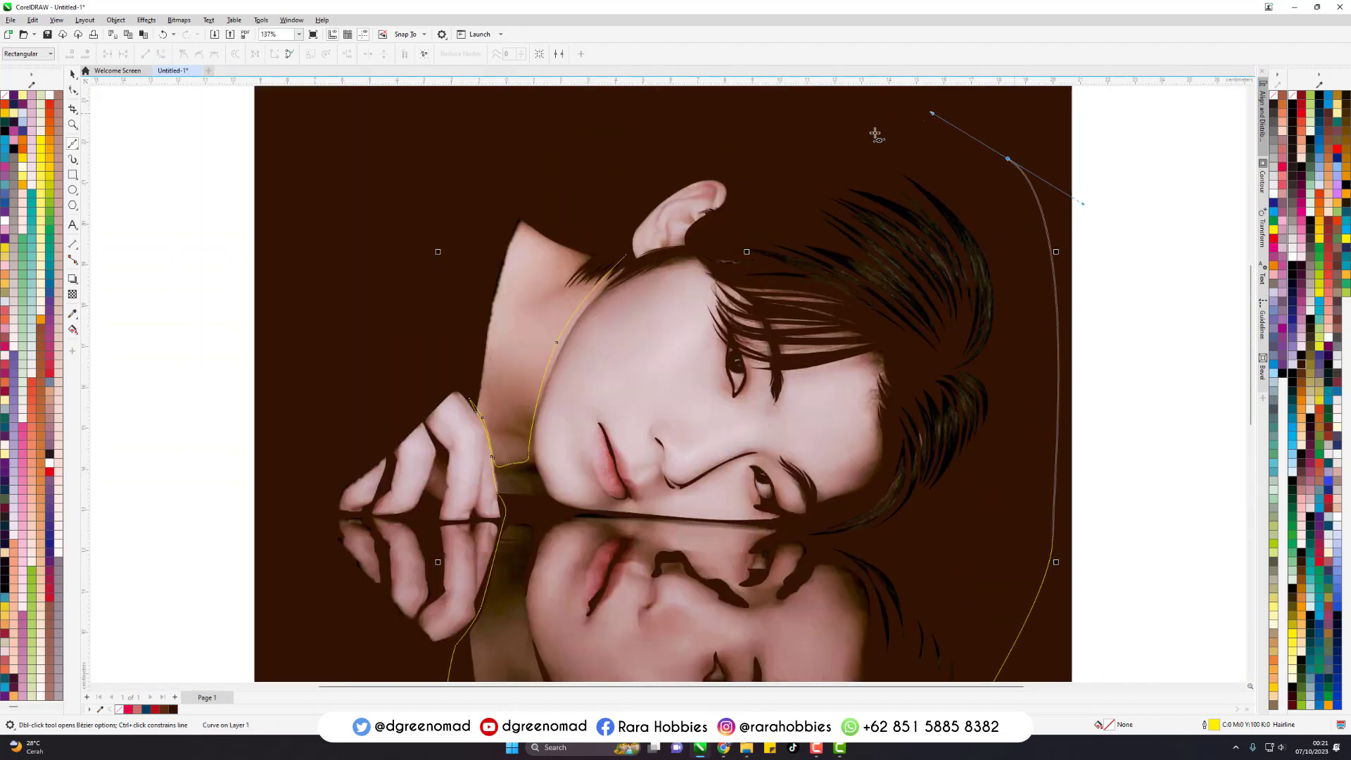
- Bring the shadow outline under the upright ear and close it at its starting point beside the jaw
scroll(711, 247, up, 5)
drag(628, 202, 623, 227)
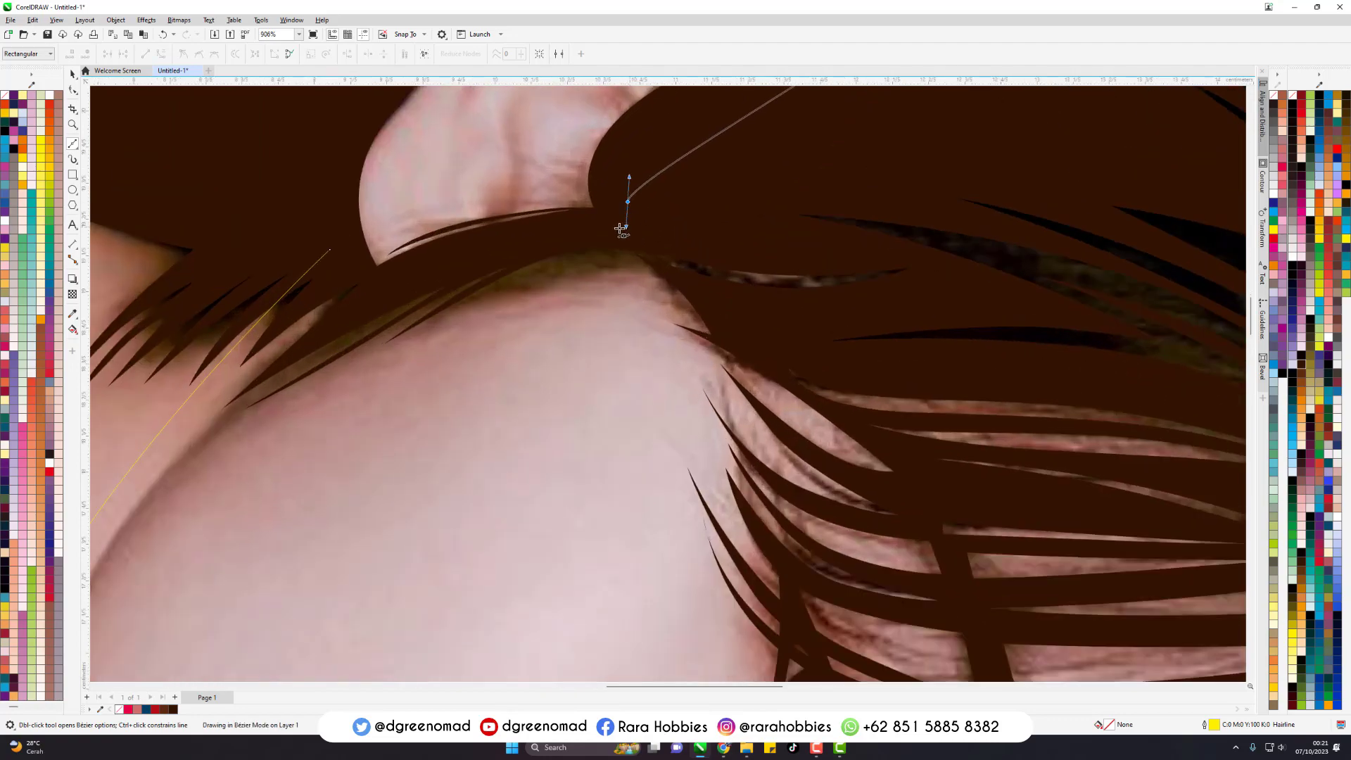
drag(339, 240, 321, 182)
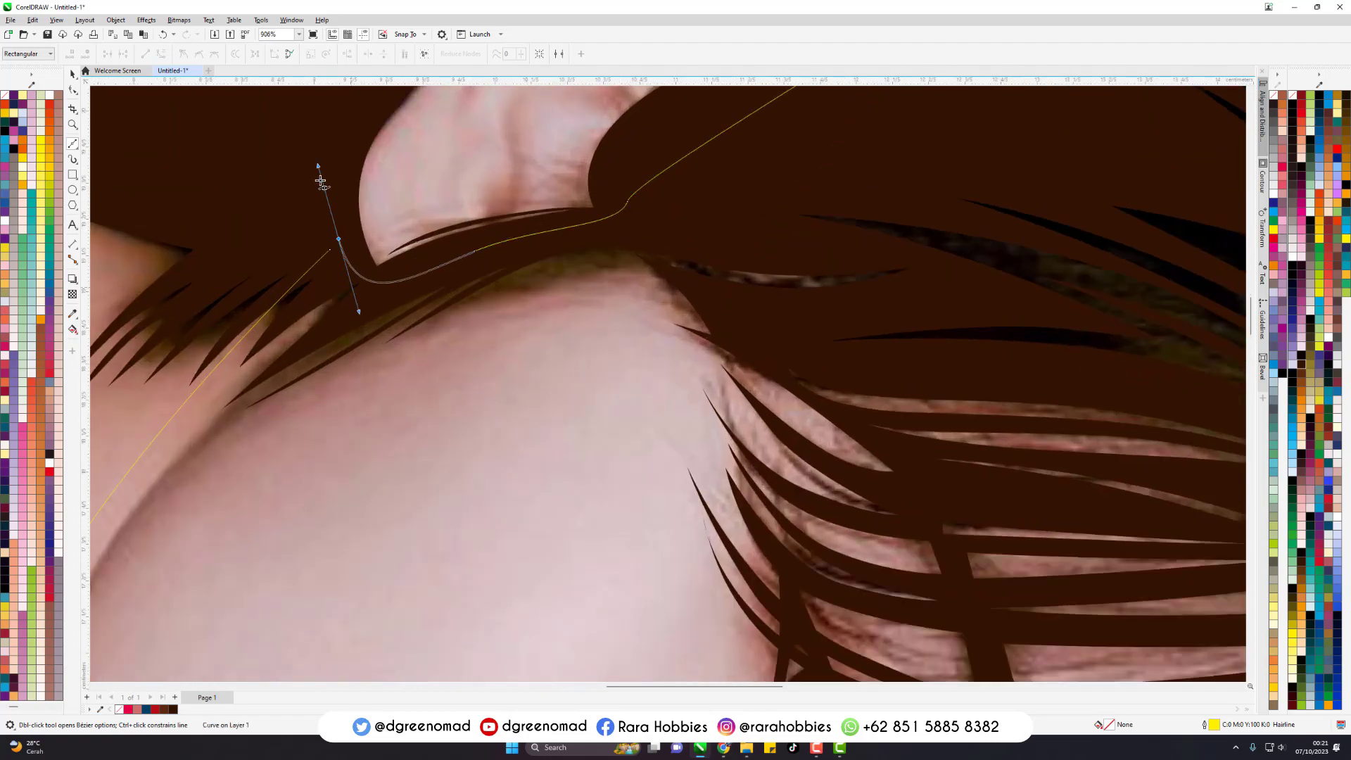
scroll(853, 235, down, 3)
- Start a separate face outline along the jaw, around the chin, and along the lower cheek to the lower eye's inner corner
scroll(856, 233, down, 2)
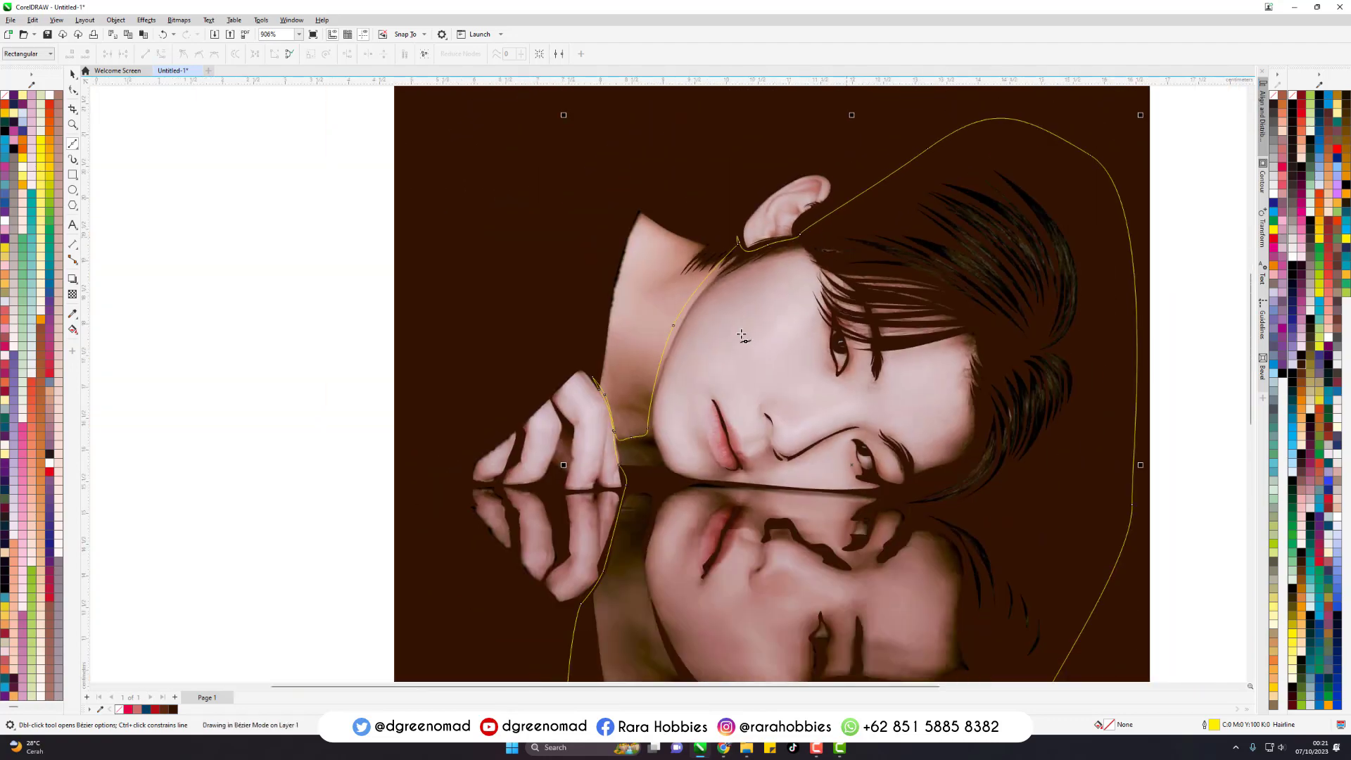
scroll(822, 188, up, 3)
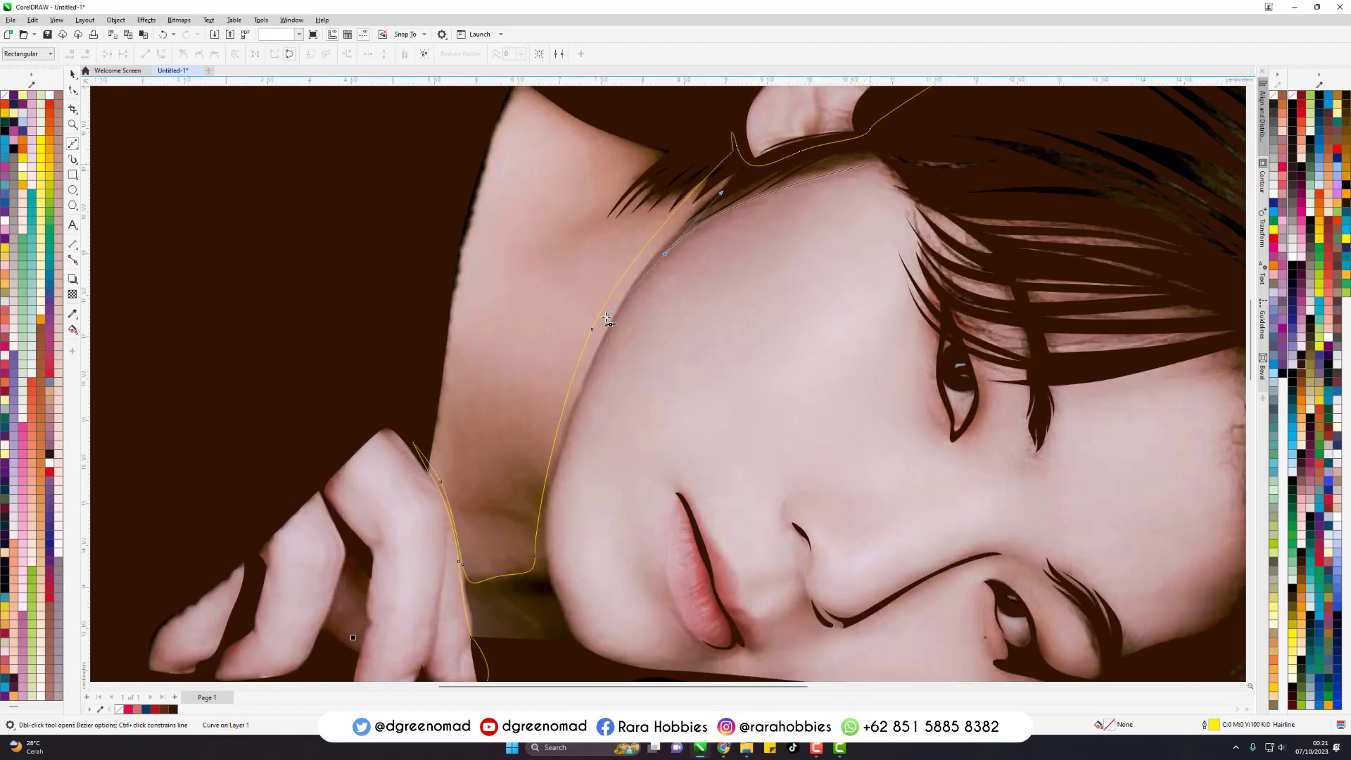
scroll(606, 318, down, 2)
scroll(605, 402, up, 2)
drag(605, 402, 605, 462)
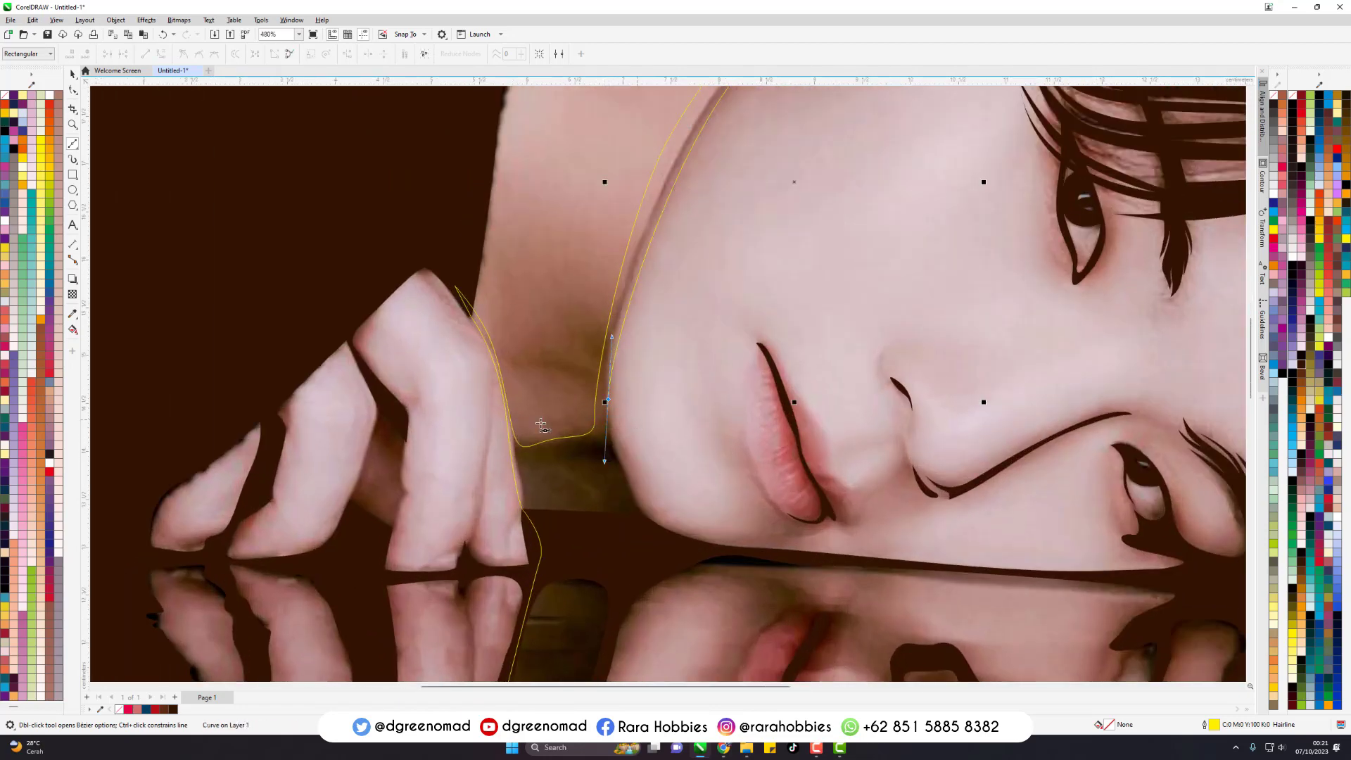
scroll(672, 503, up, 1)
drag(668, 507, 810, 508)
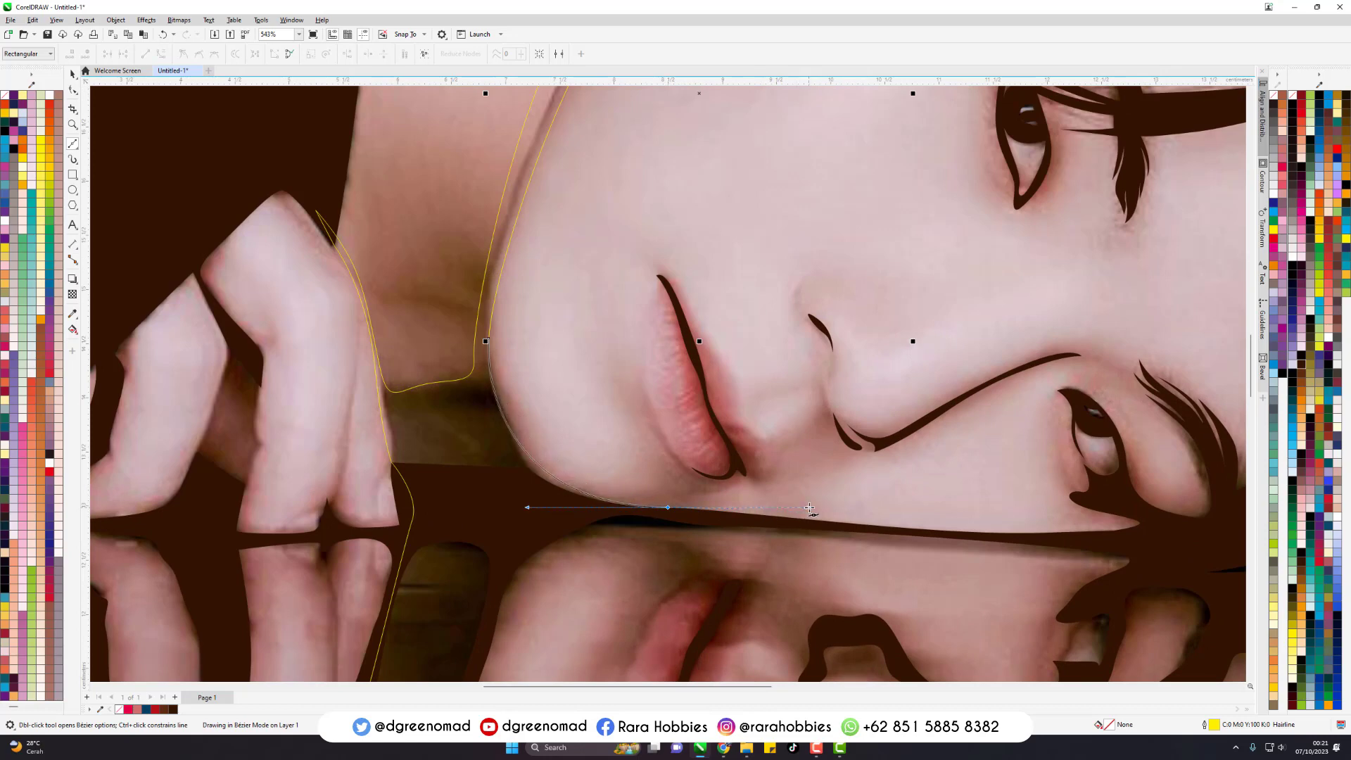
drag(1092, 531, 1049, 498)
key(ctrl+z)
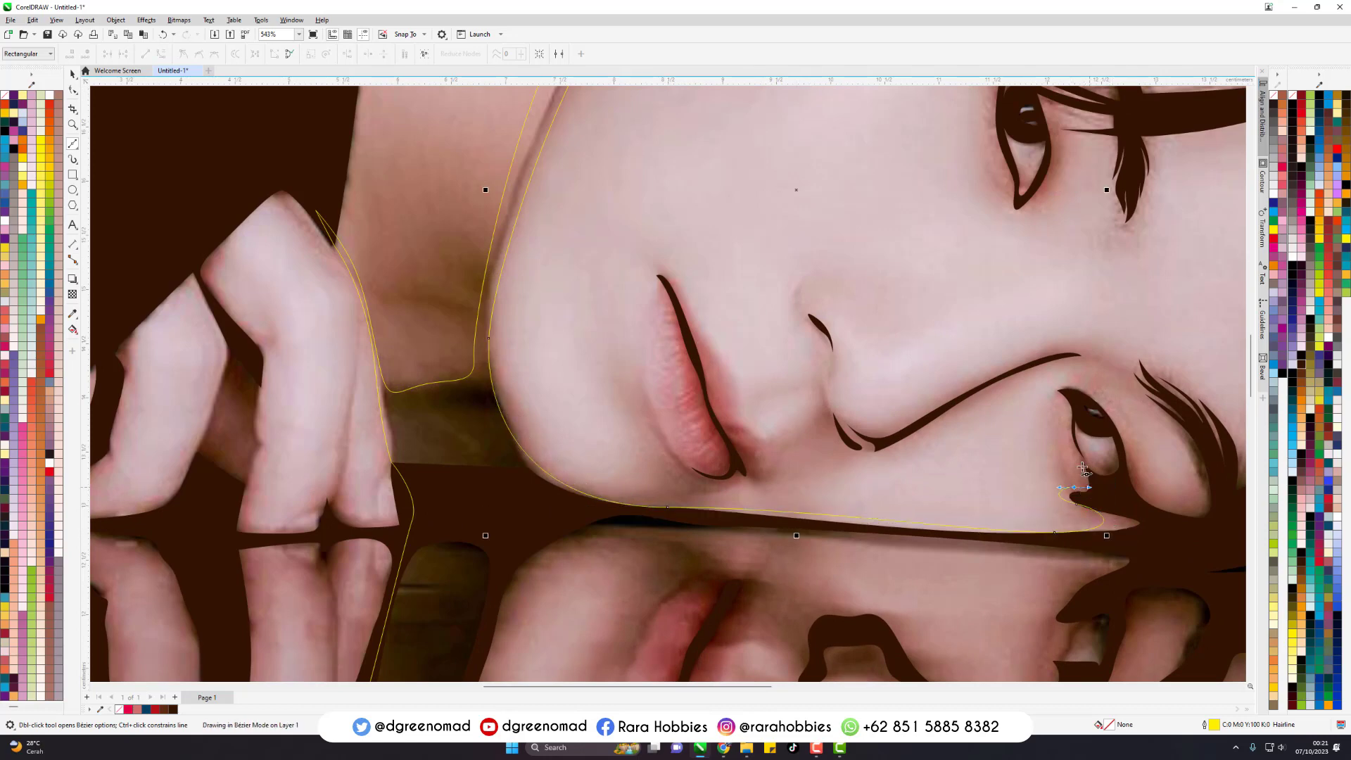
- Continue the face outline around the lower eye, following its lid and iris toward the brow
drag(1061, 397, 1110, 404)
click(1118, 429)
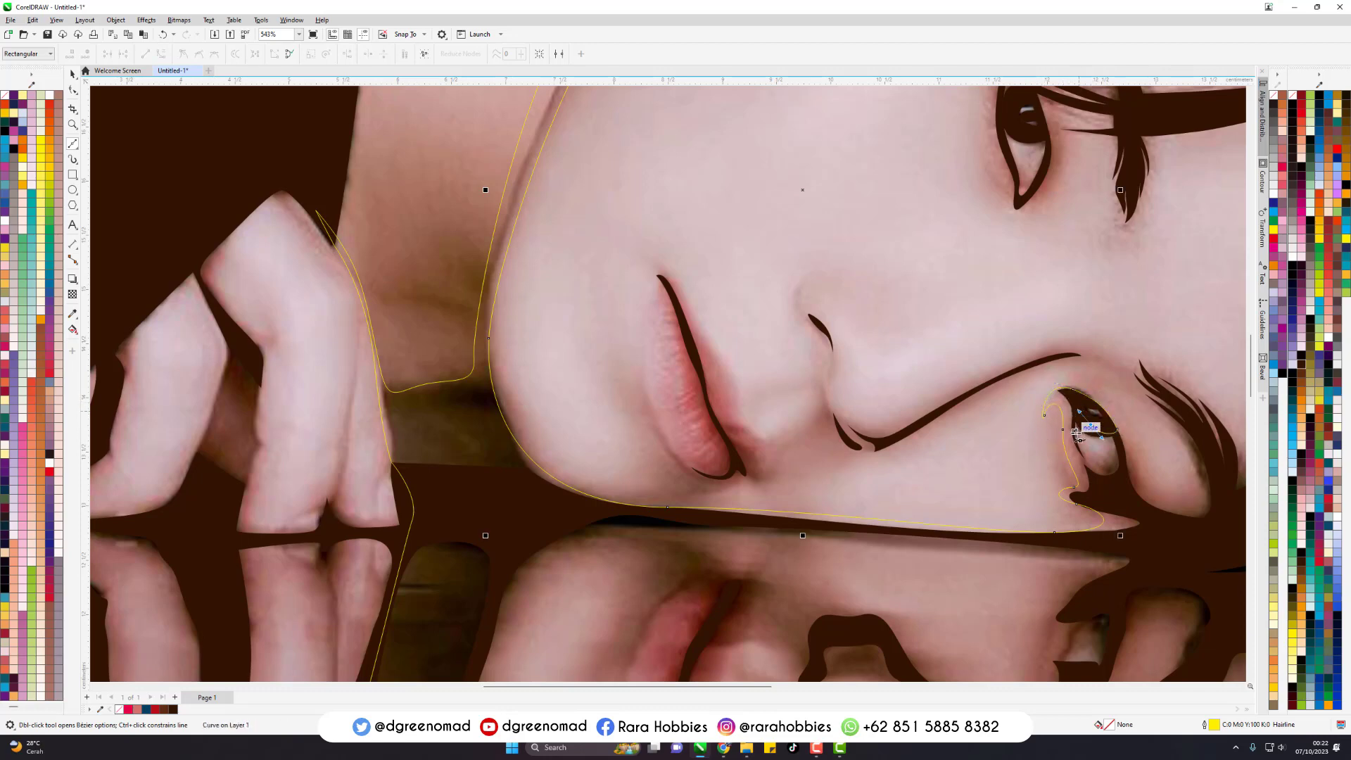
drag(1078, 447, 1125, 448)
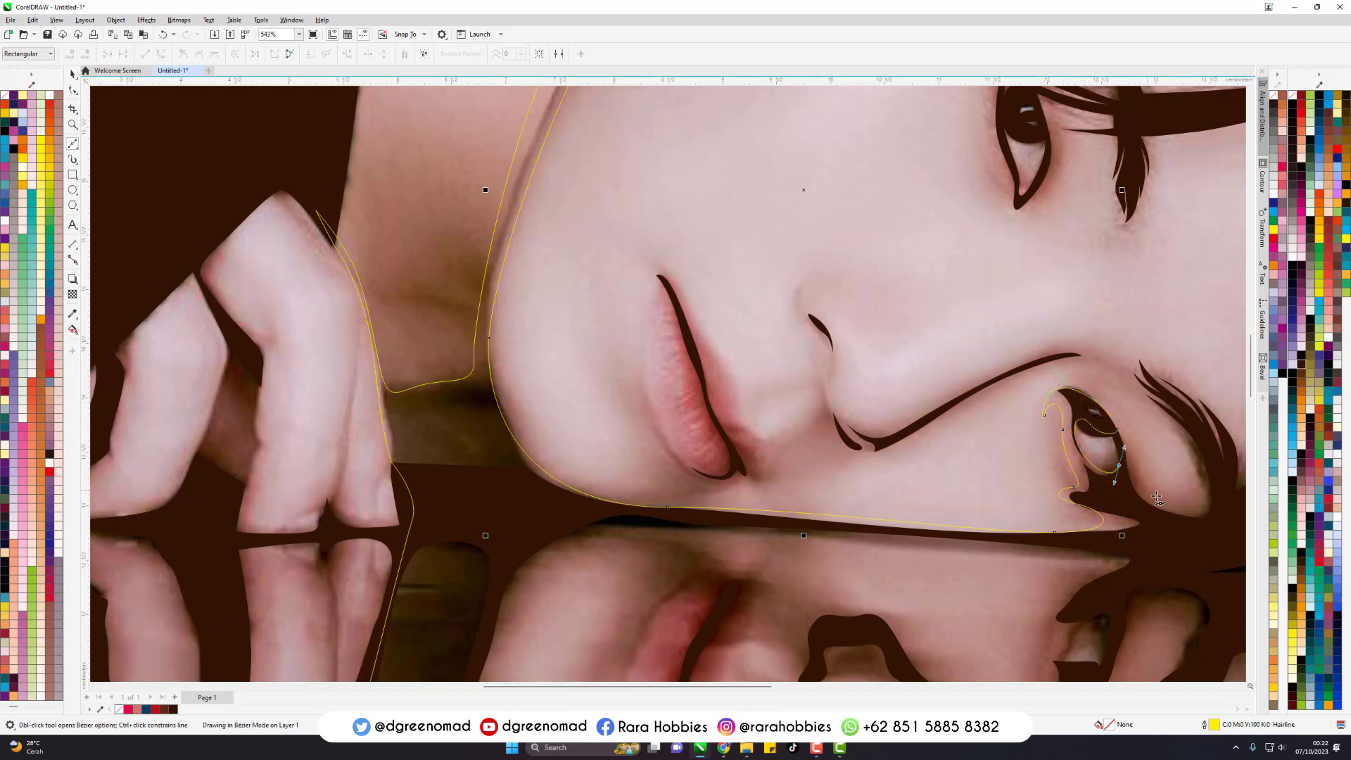
click(1169, 501)
- Wrap the face outline around the nose contour line and back across the bridge toward the lower eyebrow
drag(1112, 381, 1029, 348)
drag(817, 403, 821, 397)
drag(901, 427, 927, 420)
drag(1128, 355, 1218, 356)
- Trace the face outline around the forehead, along the fringe and around the upper eye, closing it at the hairline
scroll(687, 305, down, 1)
scroll(1196, 345, down, 1)
scroll(1100, 203, up, 1)
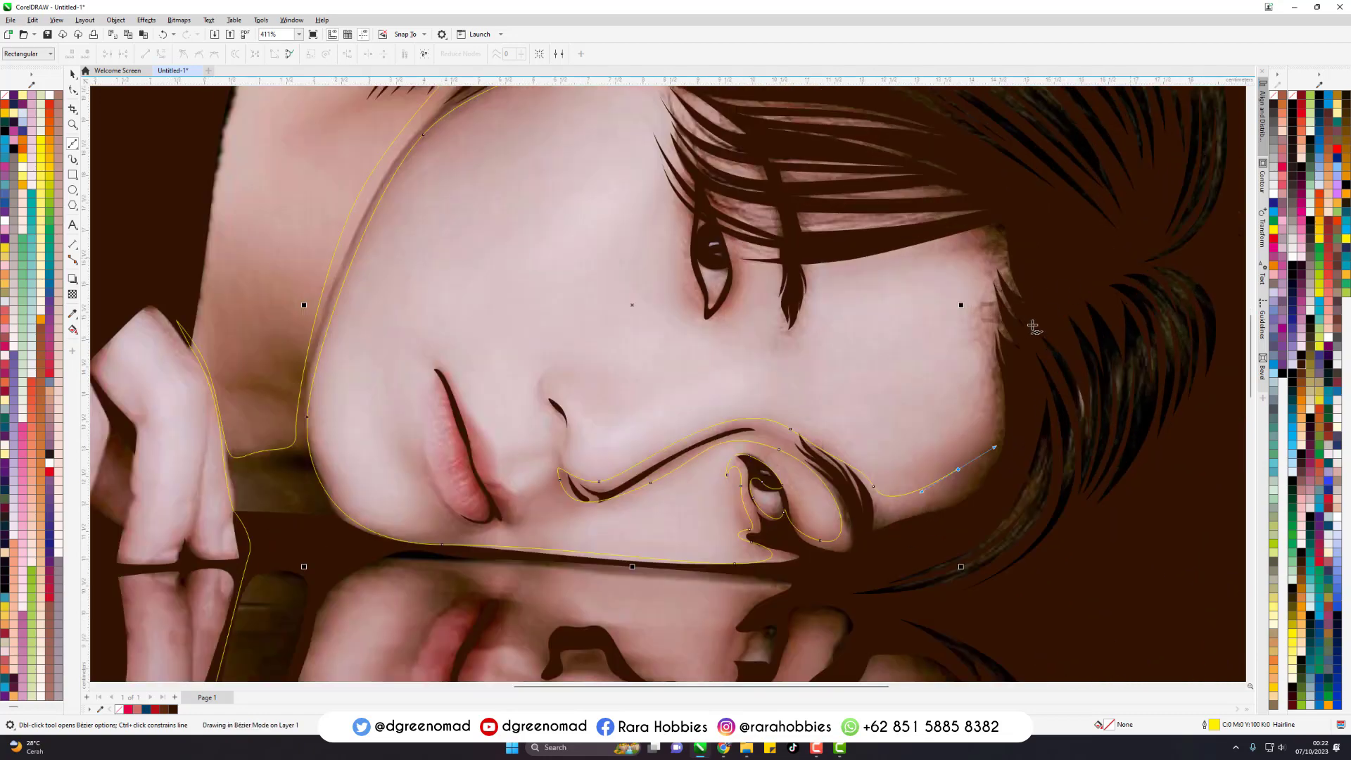
drag(997, 336, 1001, 252)
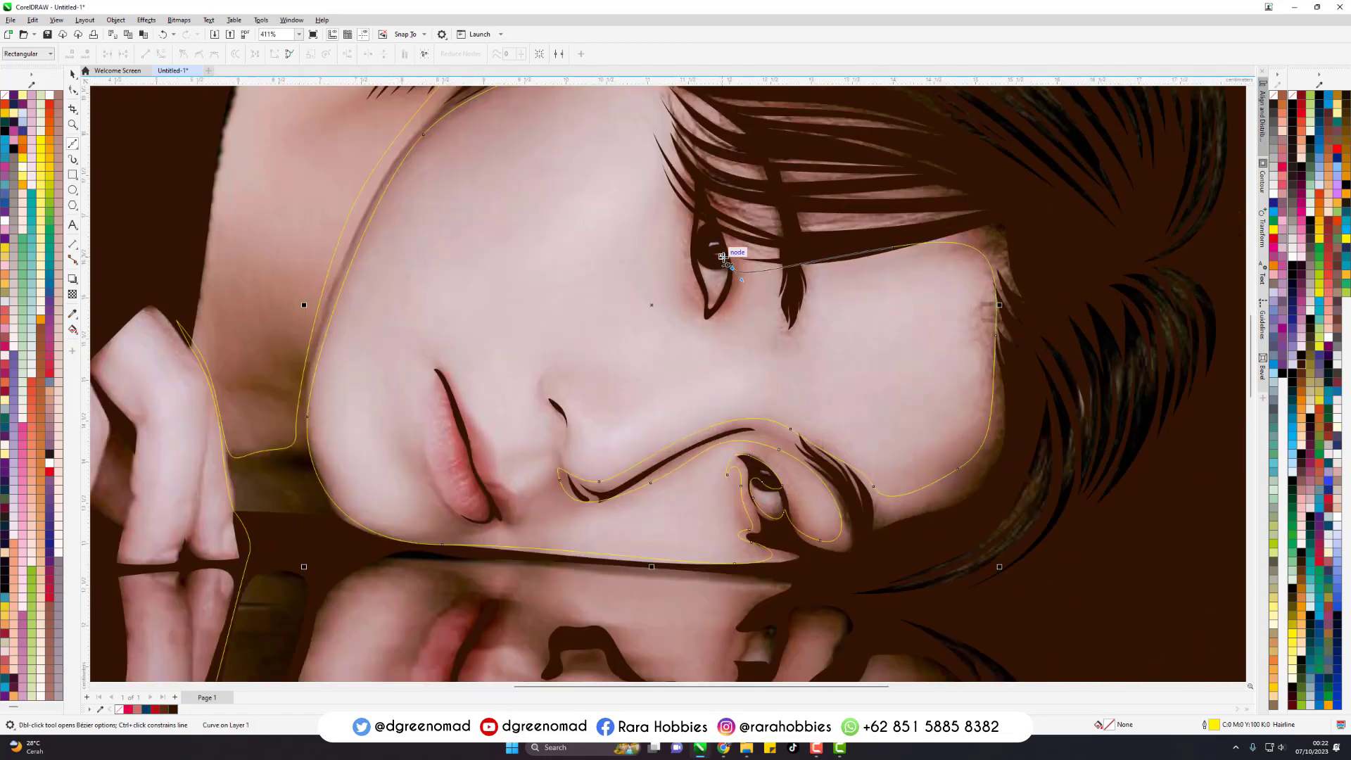
scroll(711, 257, up, 1)
mouse_move(702, 249)
mouse_down()
mouse_move(701, 226)
mouse_move(681, 237)
mouse_up()
drag(679, 191, 694, 184)
scroll(753, 354, down, 1)
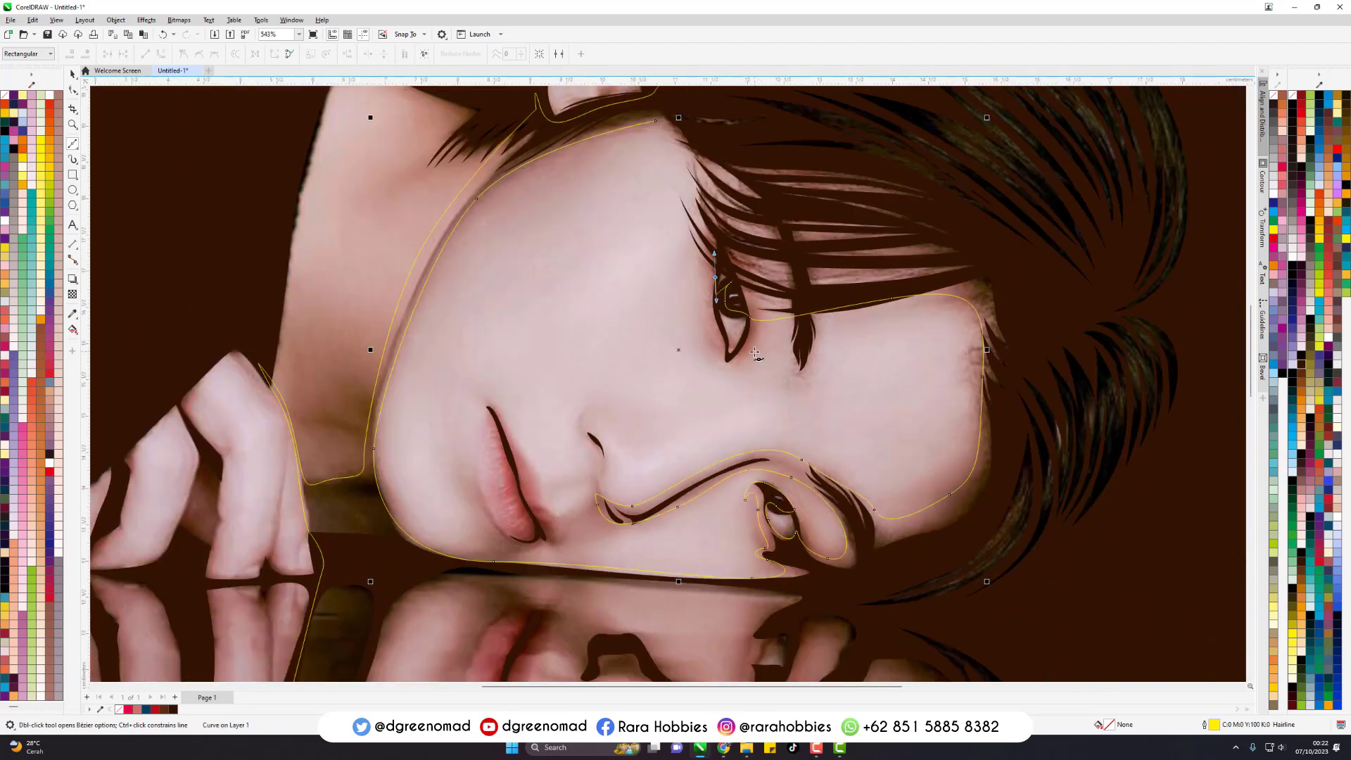
scroll(707, 176, down, 1)
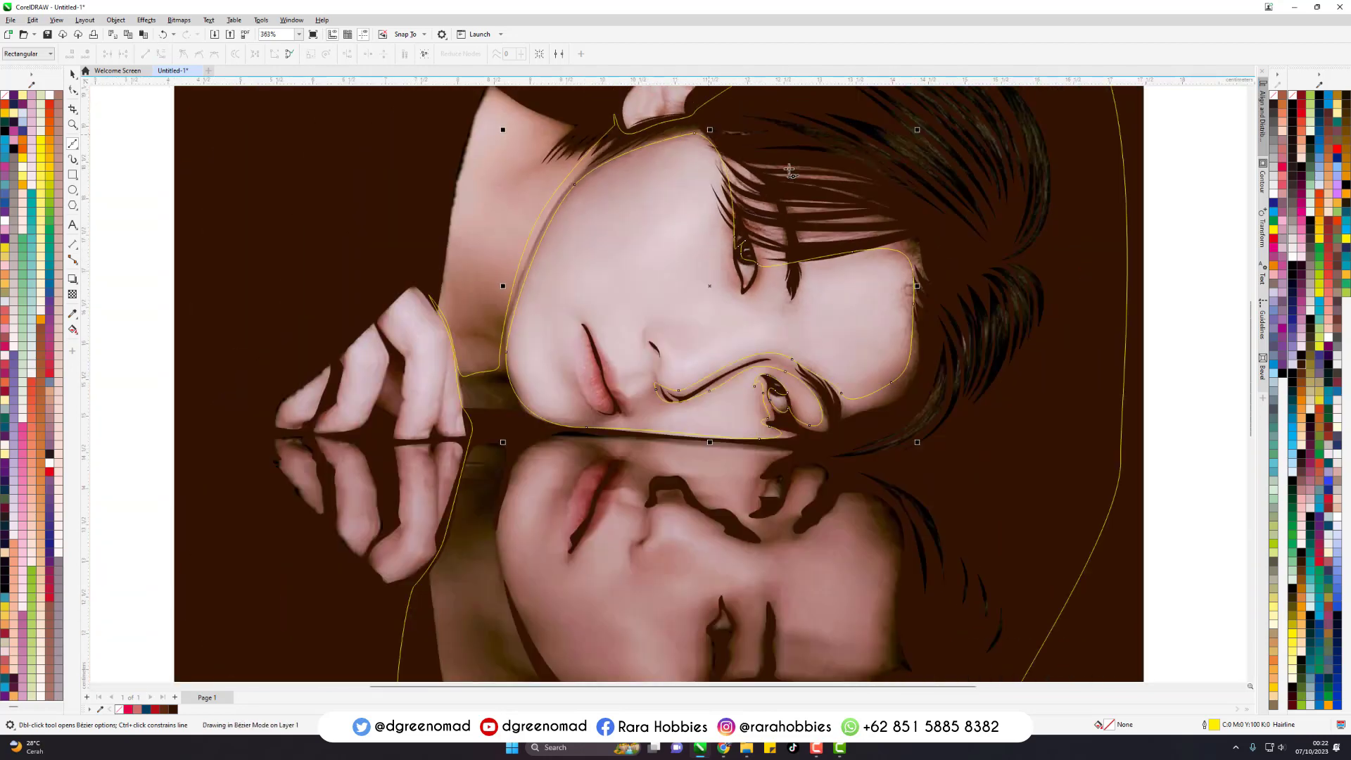
- Trace the shaded parts of the upper and lower lips as a closed Bezier outline about 1.05 cm wide and 1.85 cm tall
scroll(496, 388, up, 3)
click(604, 237)
drag(672, 327, 751, 533)
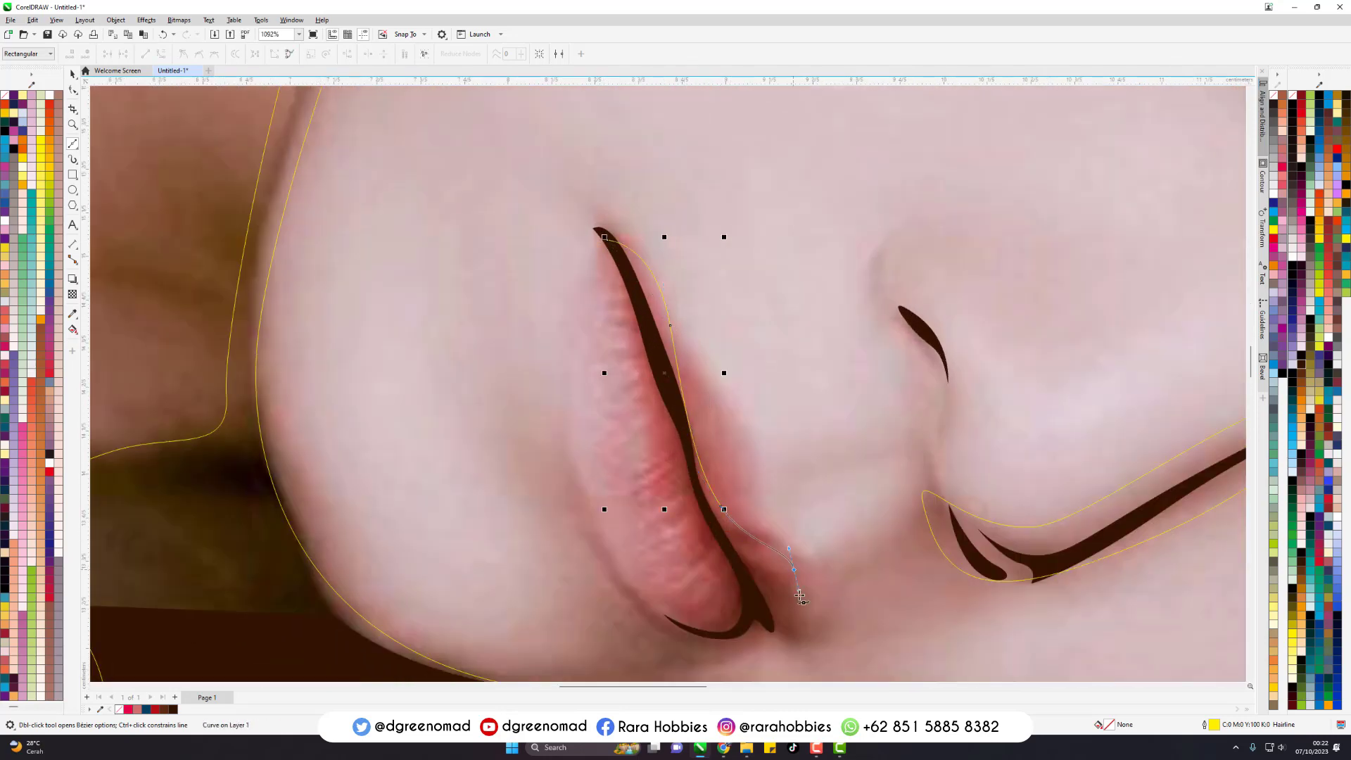
drag(800, 596, 802, 633)
drag(706, 631, 636, 625)
key(ctrl+z)
click(566, 444)
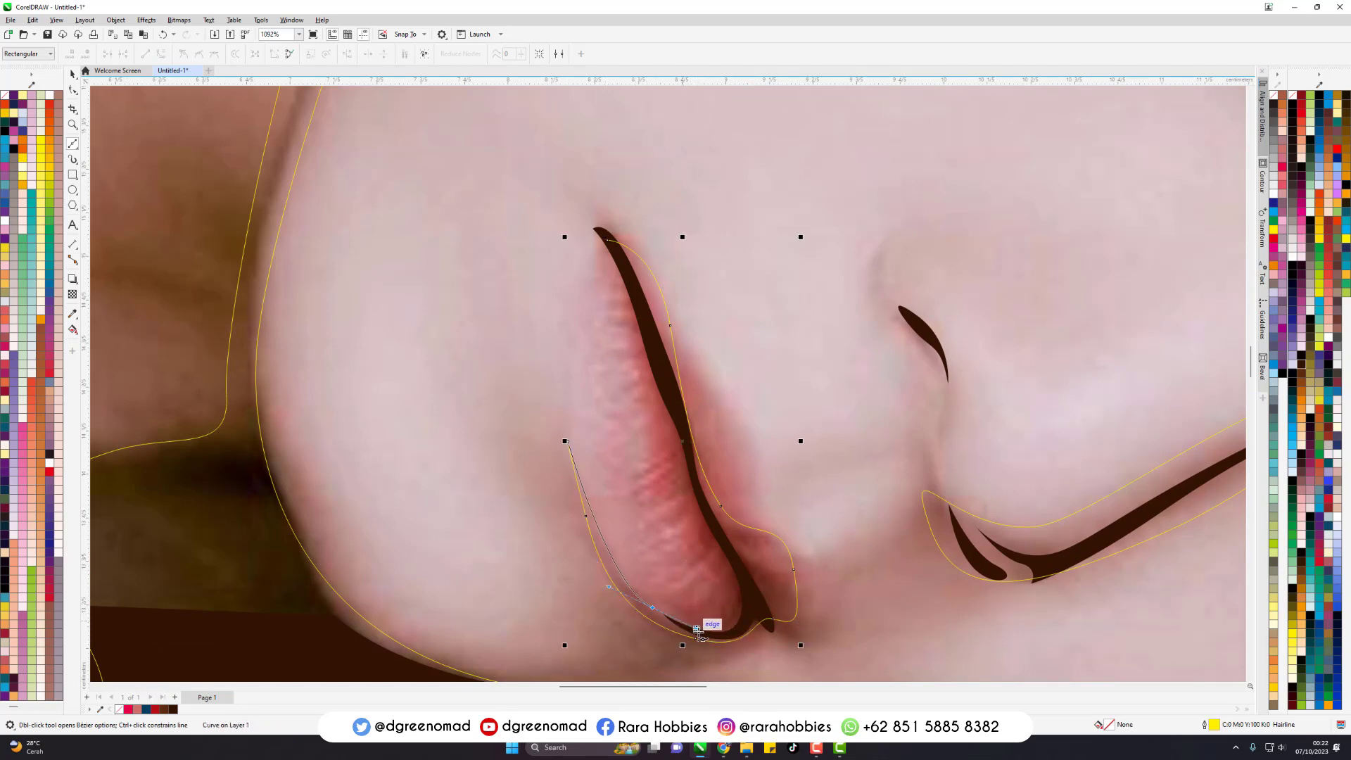
drag(713, 532, 601, 333)
key(ctrl+z)
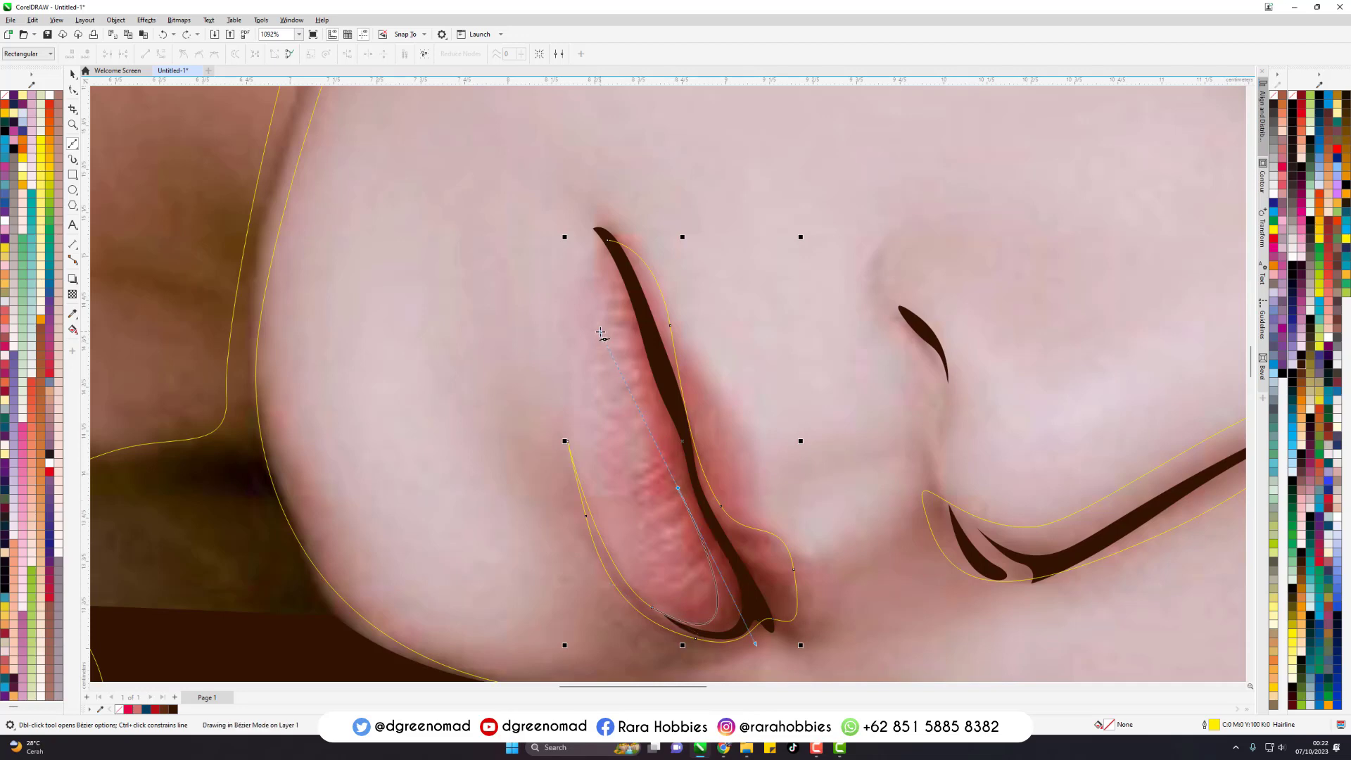
scroll(669, 324, down, 5)
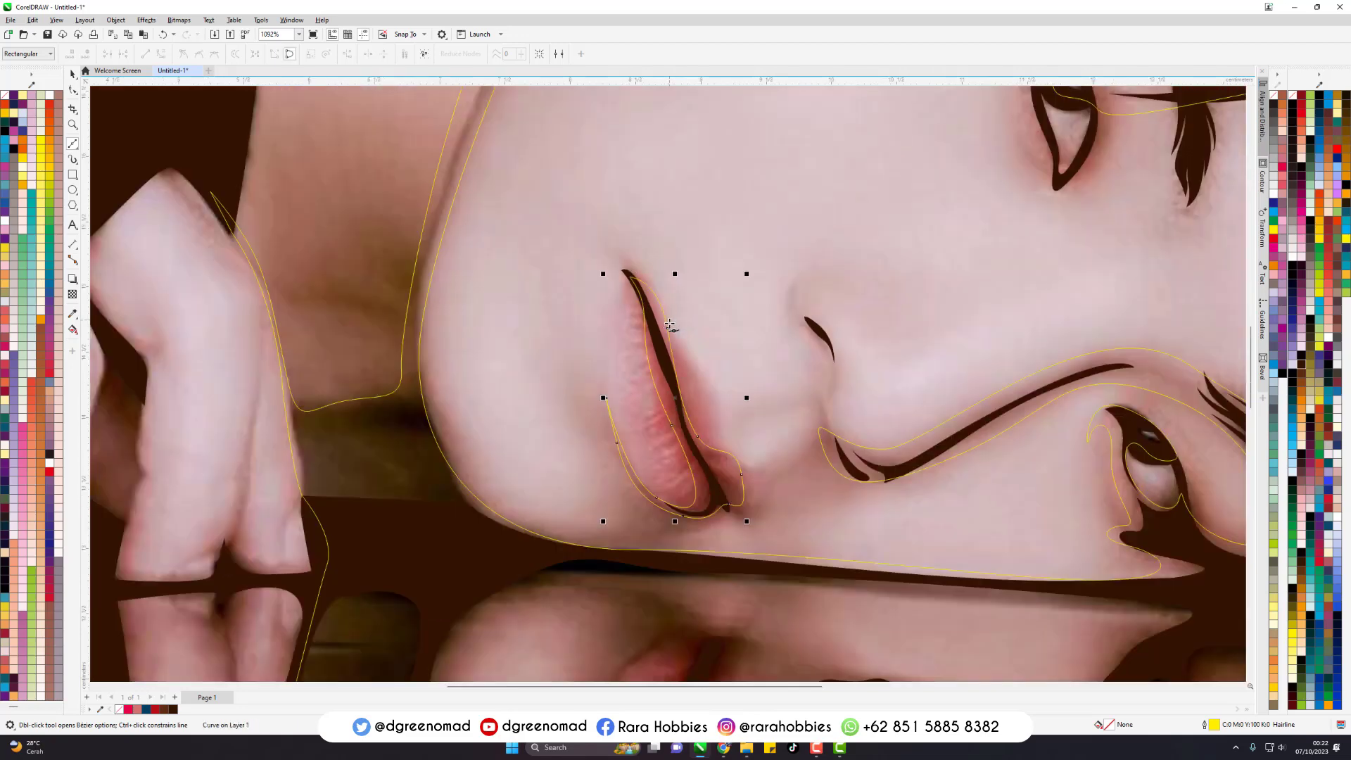
key(space)
scroll(723, 377, down, 2)
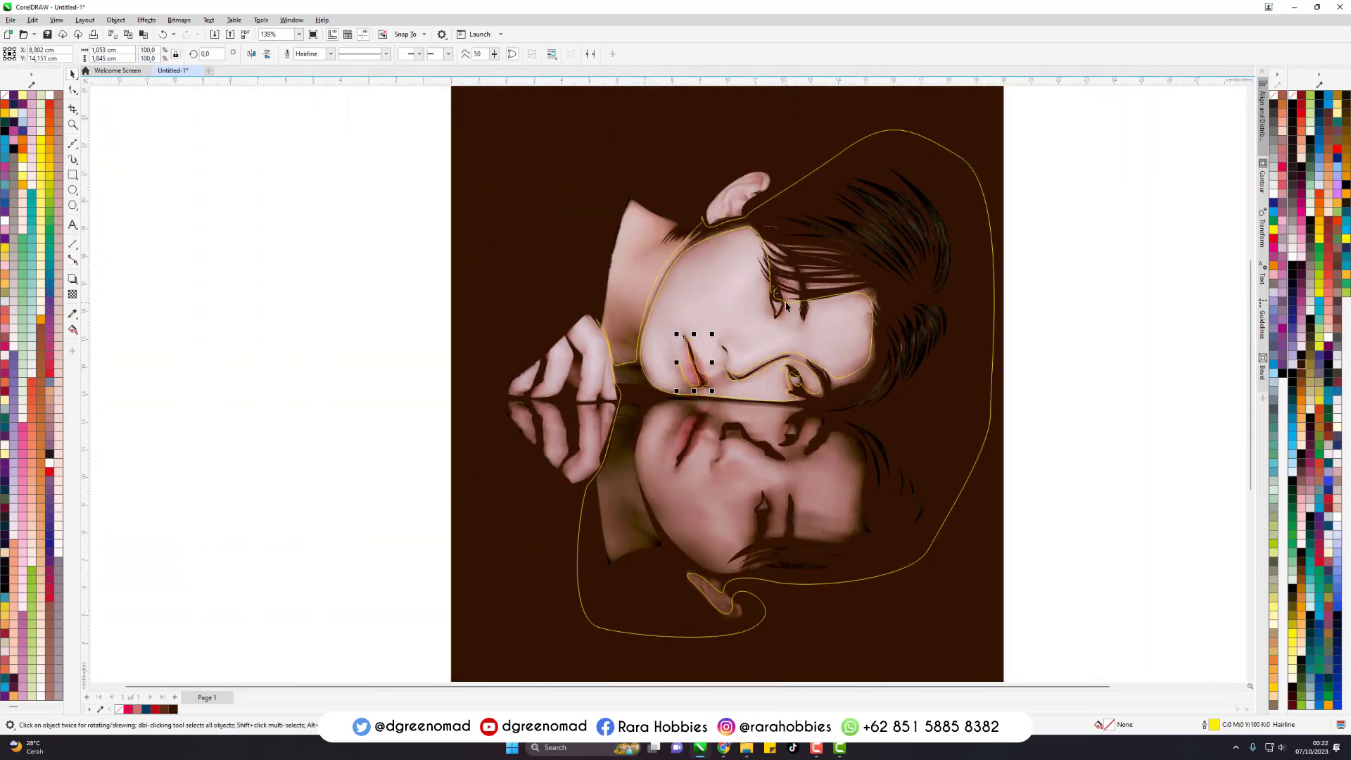
- Cut the face outline out of the large hair-and-neck outline and join the lip outline to it
scroll(711, 262, up, 2)
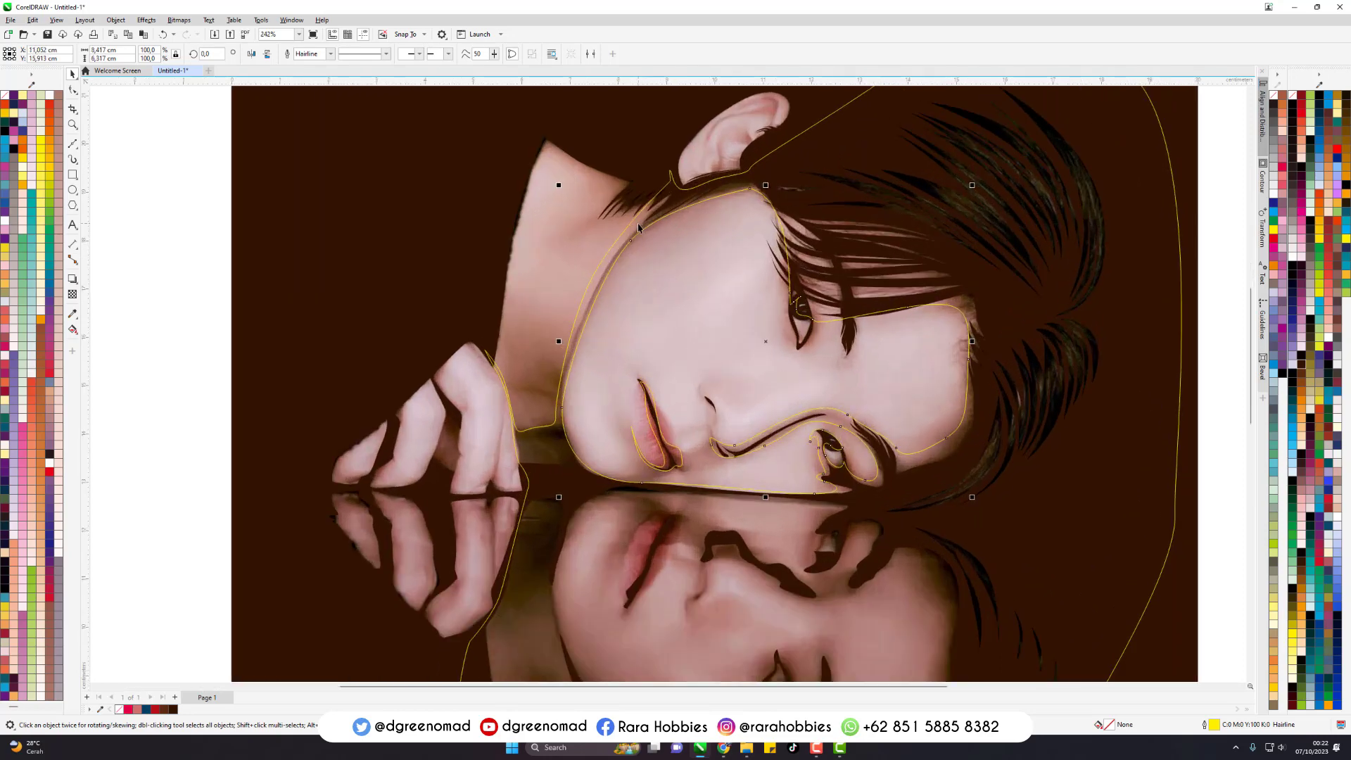
shift+click(633, 224)
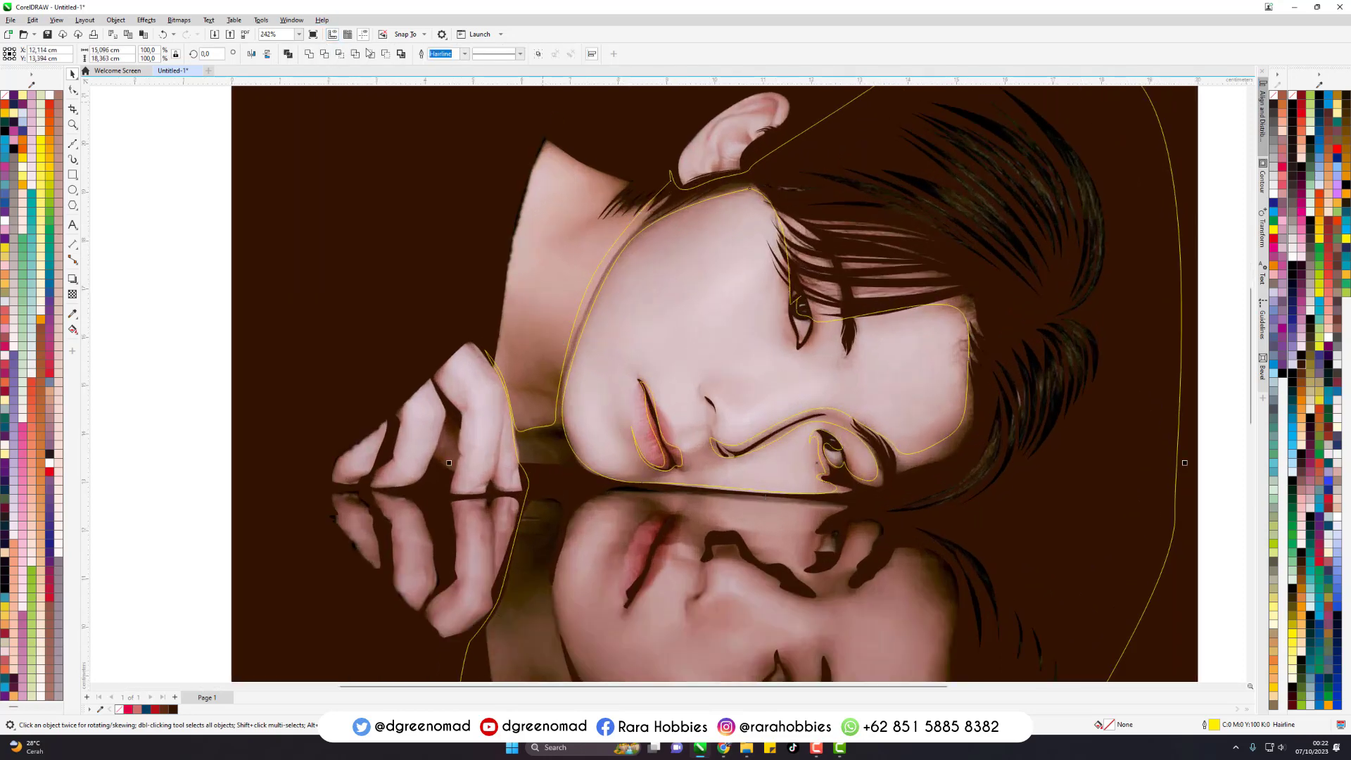
key(ctrl+l)
scroll(680, 406, down, 2)
click(1154, 319)
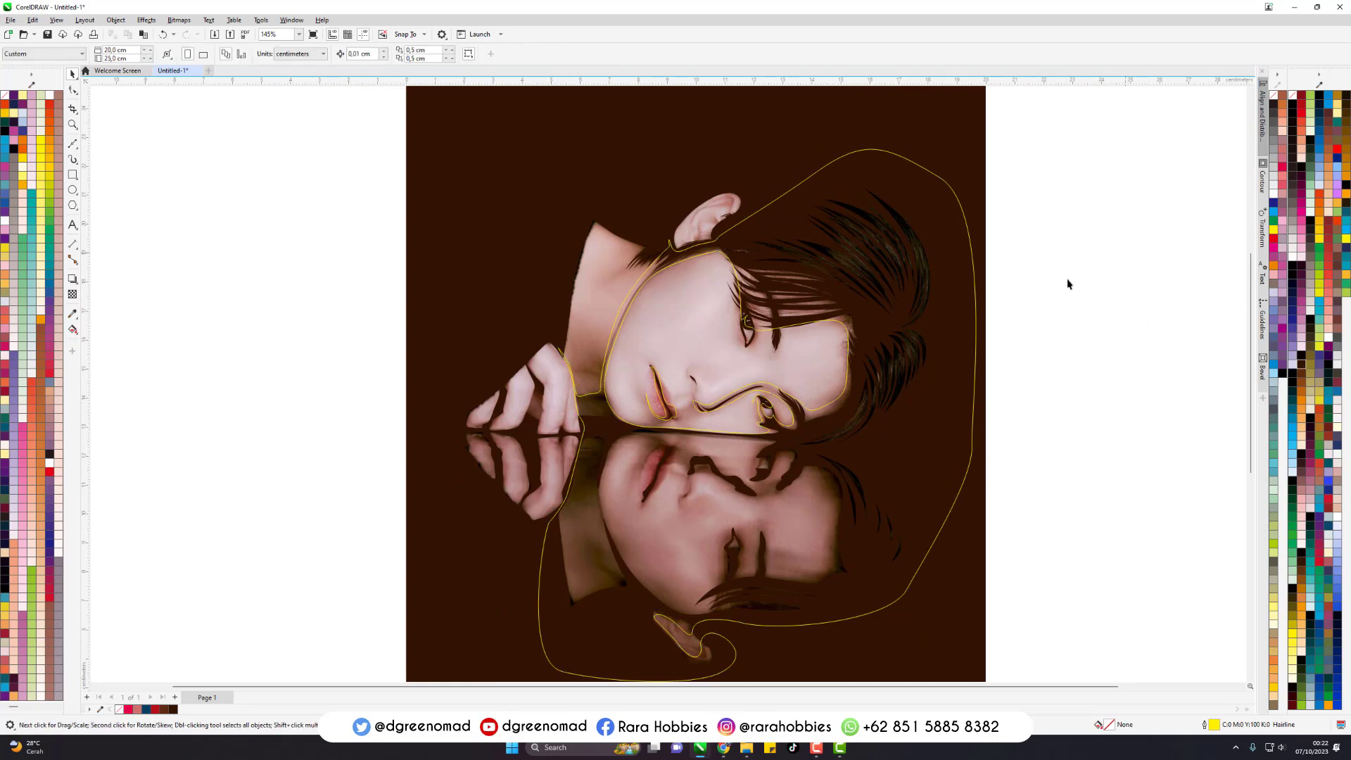
click(660, 391)
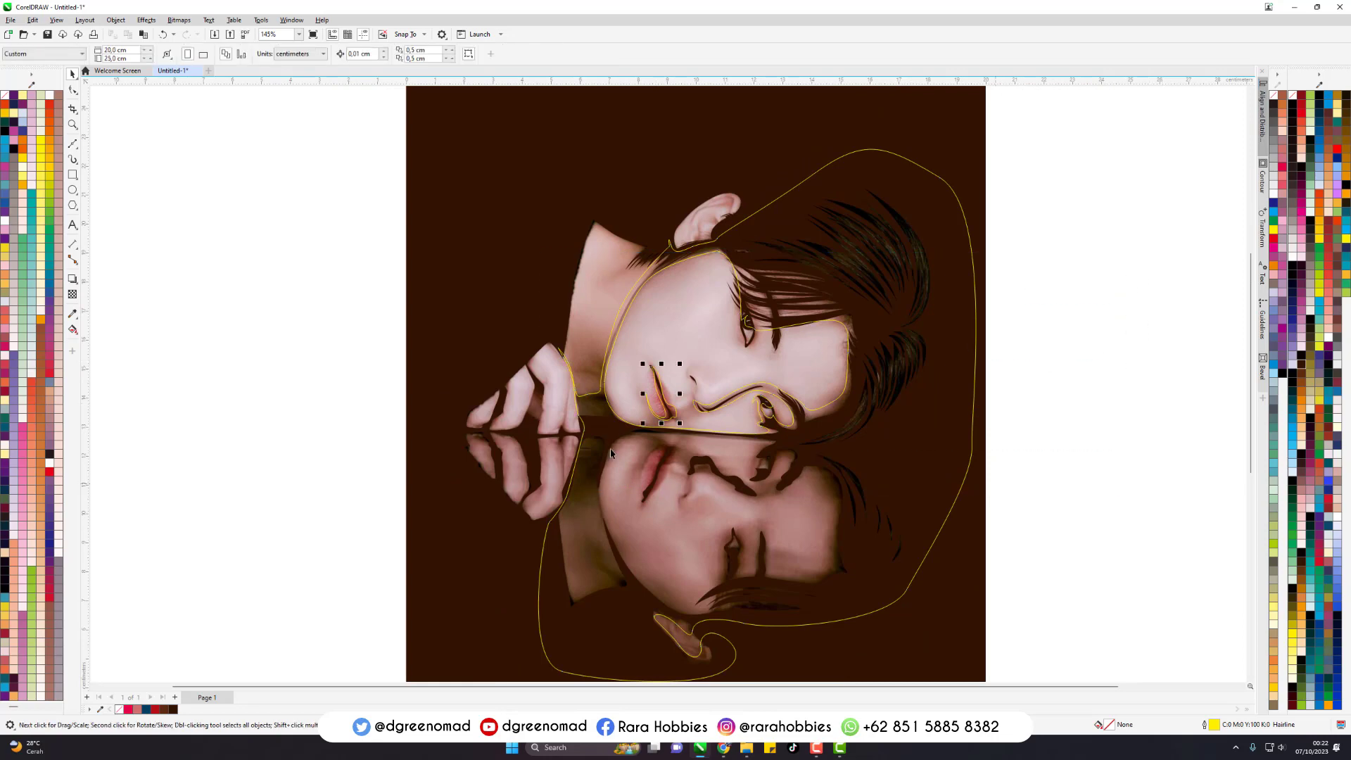
shift+click(918, 244)
key(ctrl+g)
- Start a Bezier outline on the reflected face, tracing from the chin along the jaw and temple to the reflected upper eye
scroll(635, 571, up, 4)
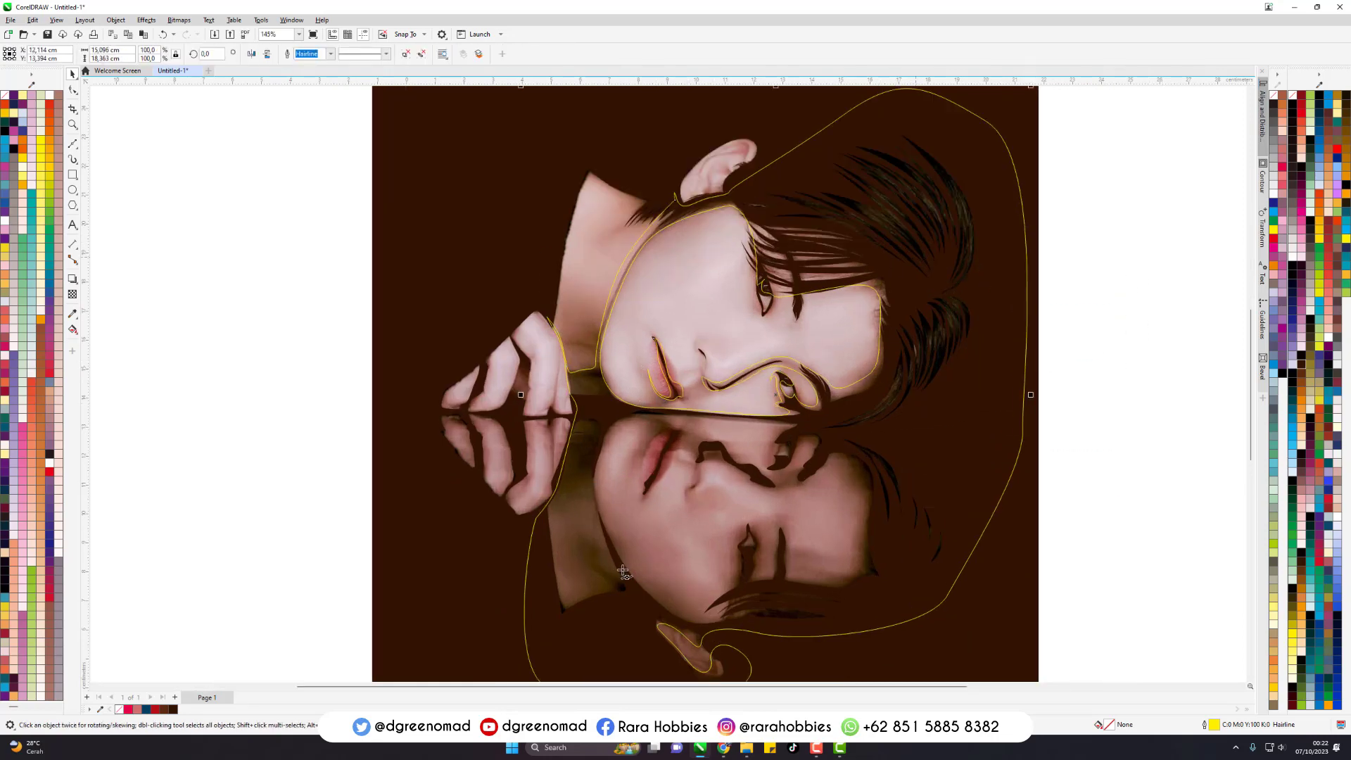
key(space)
drag(547, 360, 651, 476)
scroll(528, 196, down, 2)
scroll(630, 493, up, 3)
drag(726, 546, 745, 565)
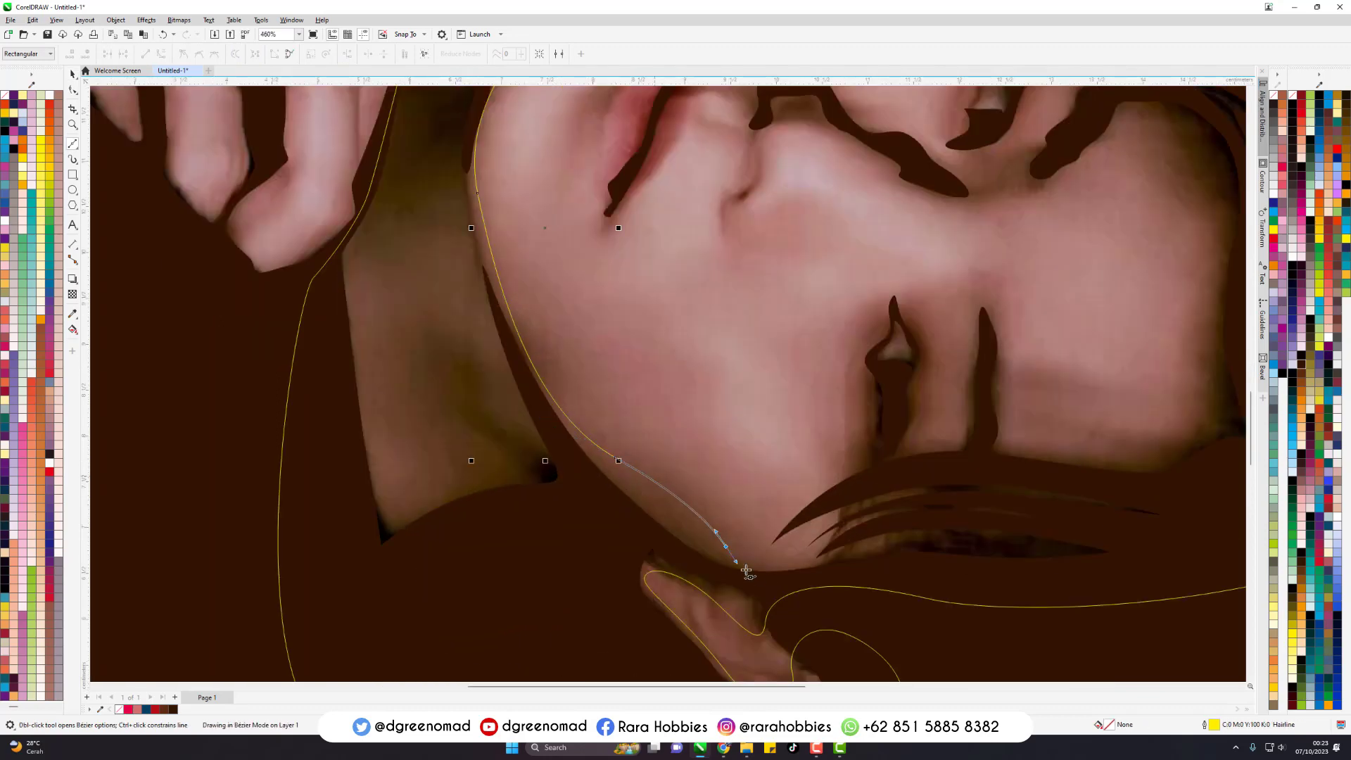
drag(845, 481, 838, 386)
click(870, 339)
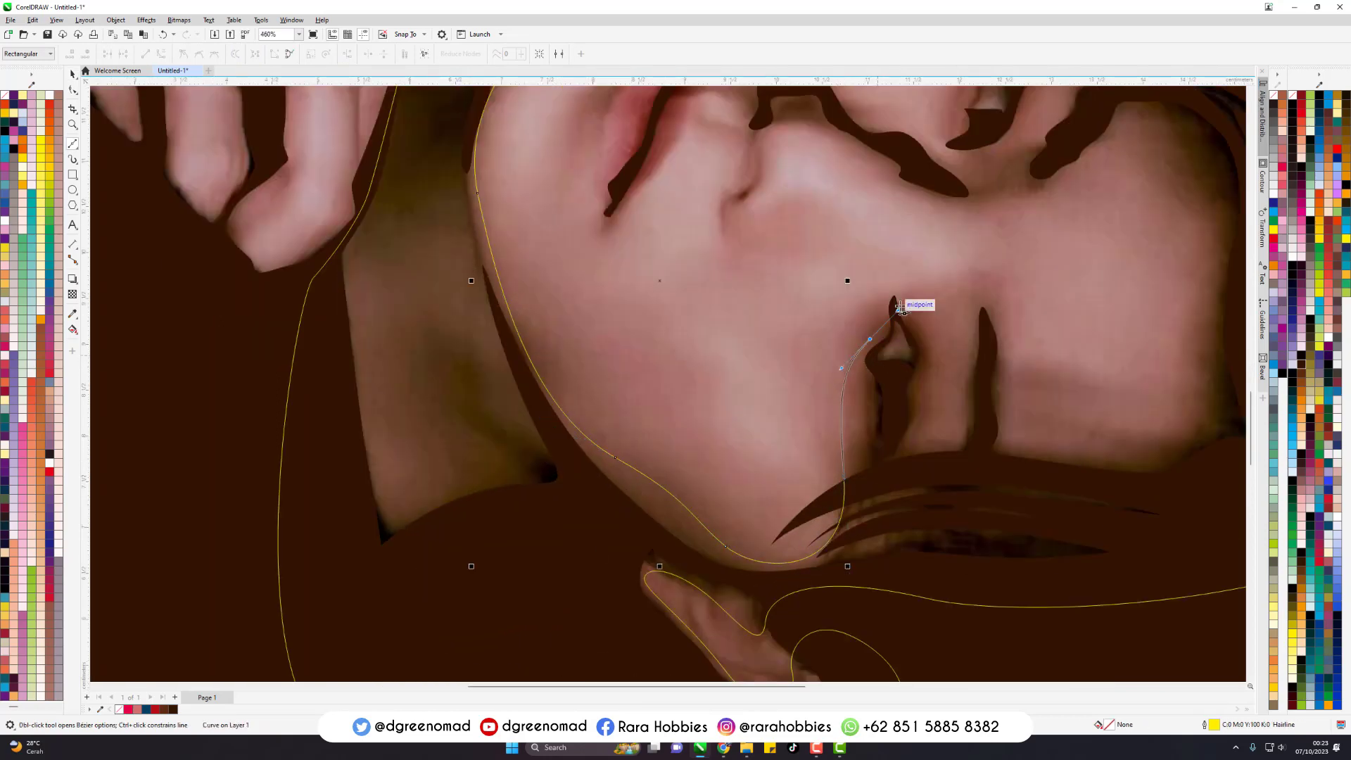
- Continue the reflected face outline around the eye and its eyebrow, then along the hairline to the forehead
drag(883, 276, 925, 309)
drag(910, 415, 909, 417)
drag(908, 447, 936, 454)
drag(965, 390, 969, 316)
drag(1004, 309, 1010, 400)
drag(1012, 426, 1051, 442)
drag(1011, 464, 1188, 385)
- Trace the reflected face outline around the forehead and back over the nose bridge to the nostril
scroll(1164, 255, down, 2)
scroll(1163, 255, up, 2)
drag(1040, 249, 999, 284)
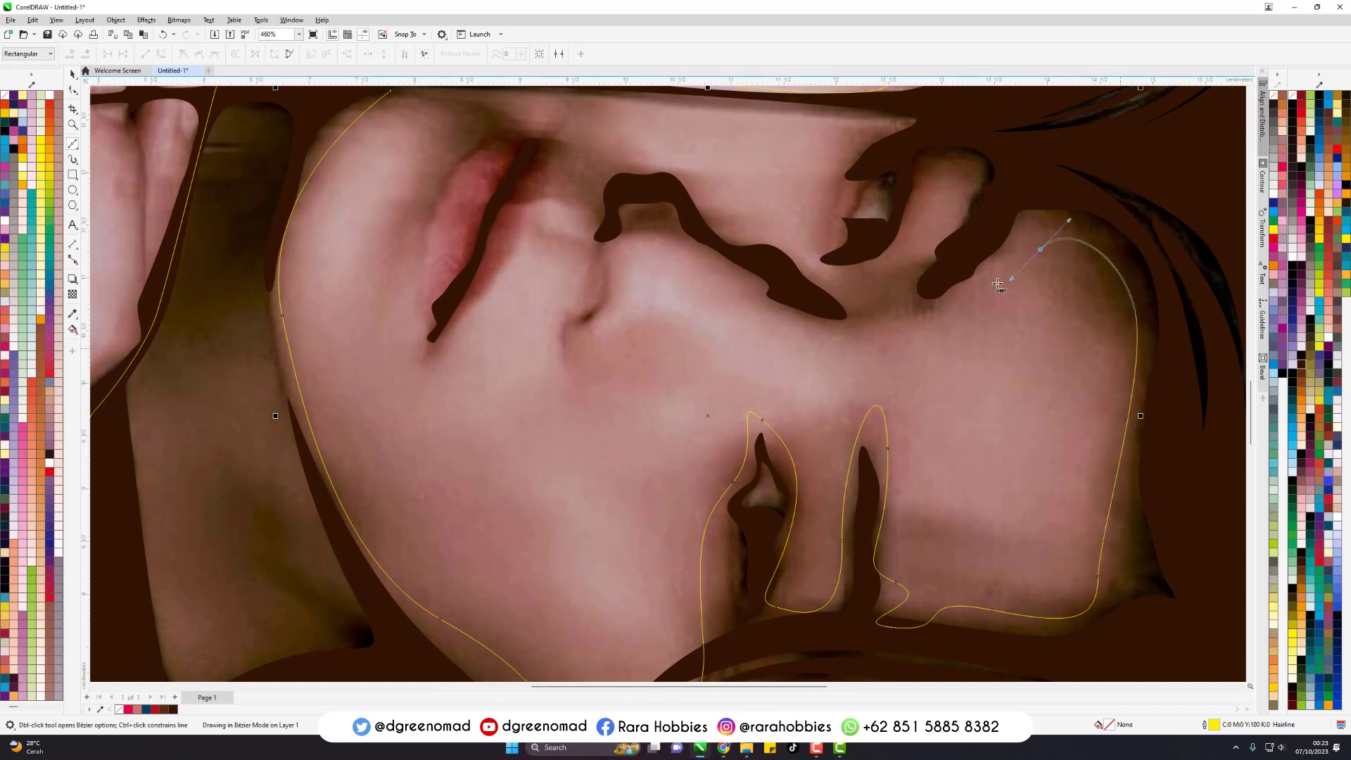
drag(808, 320, 781, 286)
drag(680, 243, 607, 165)
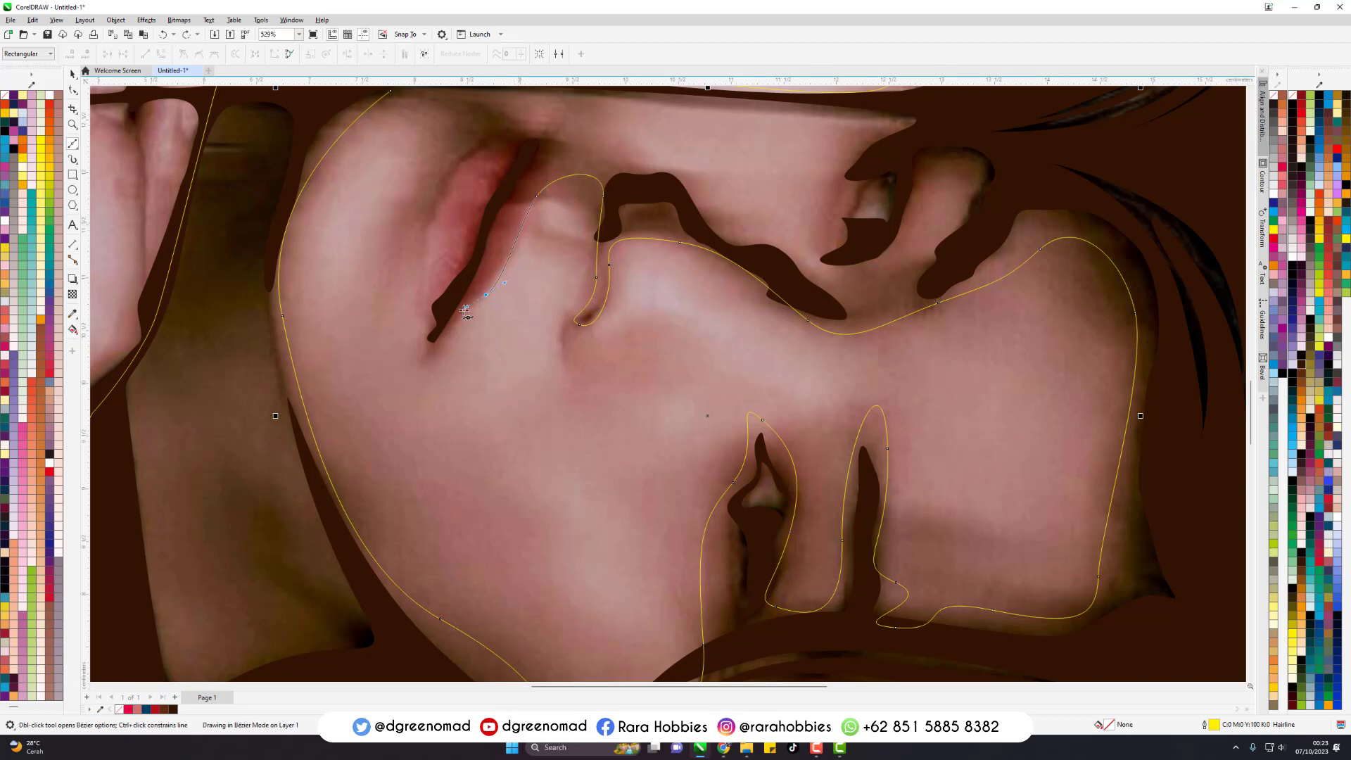
- Trace the reflected face outline along the mouth line and around the red lip, undoing the last misplaced segments
drag(466, 311, 425, 290)
click(431, 332)
drag(456, 175, 434, 210)
click(430, 224)
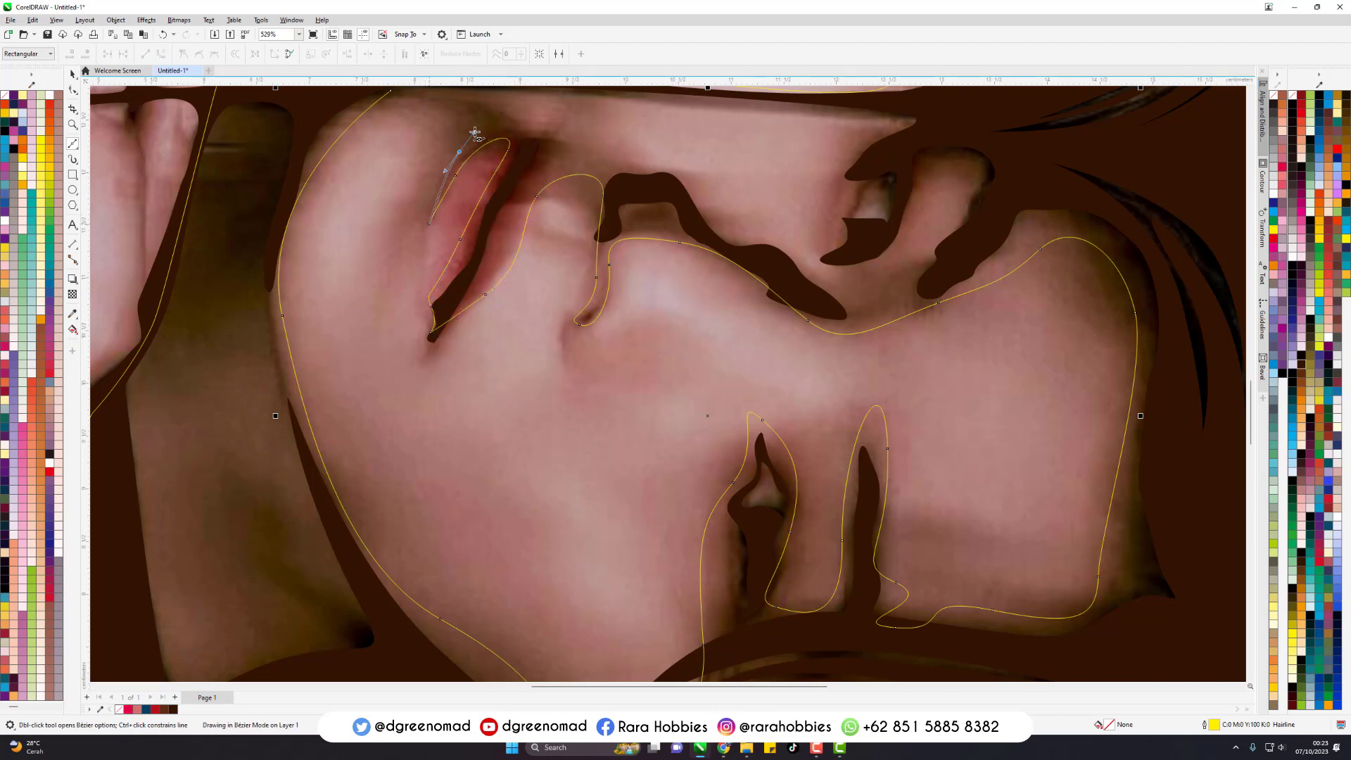
drag(475, 133, 556, 153)
key(ctrl+z)
key(ctrl+z)
- Carry the reflected face outline along the far side of the nose contour and around the second eye and its brow
drag(657, 172, 703, 199)
drag(764, 244, 815, 261)
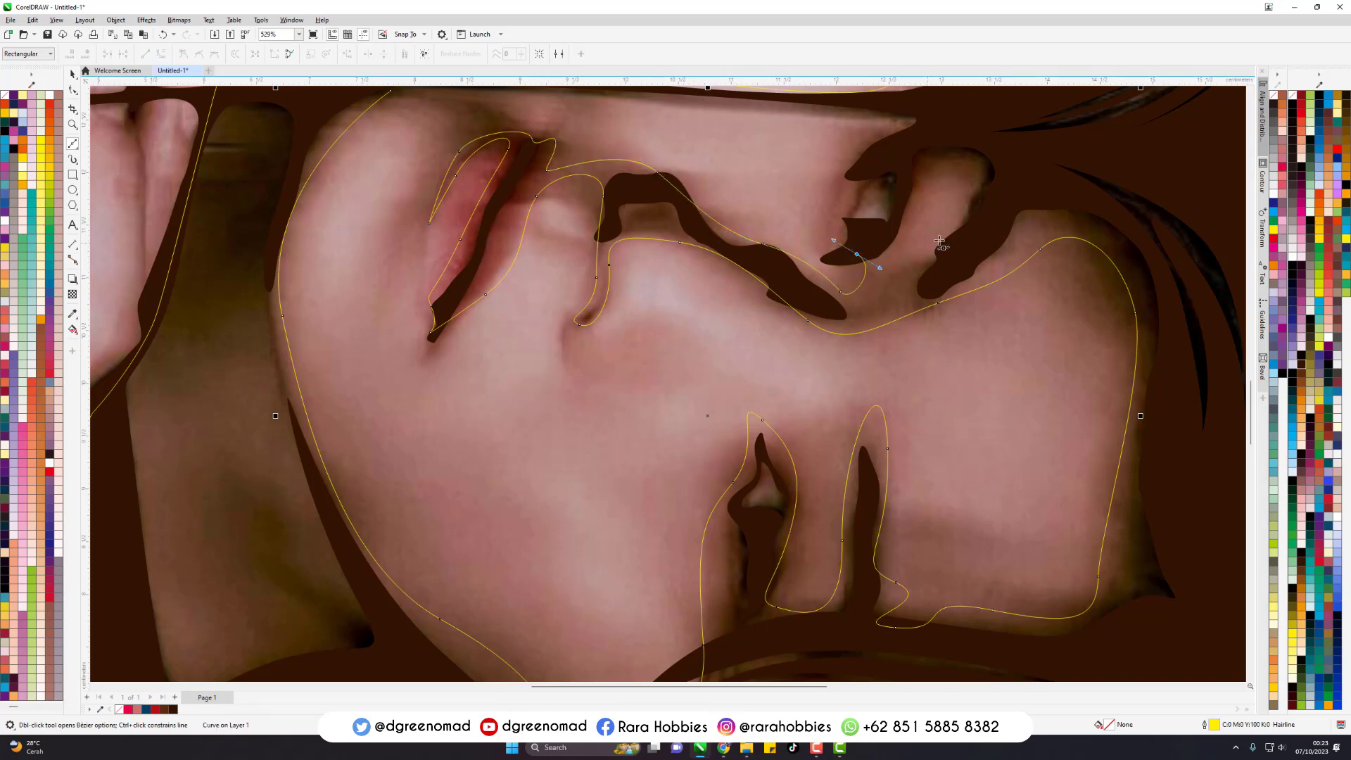
drag(966, 216, 989, 170)
drag(910, 237, 910, 236)
drag(860, 182, 869, 162)
- Close the reflected face outline along the table line to the chin and cut it out of the large shadow outline
scroll(812, 122, down, 2)
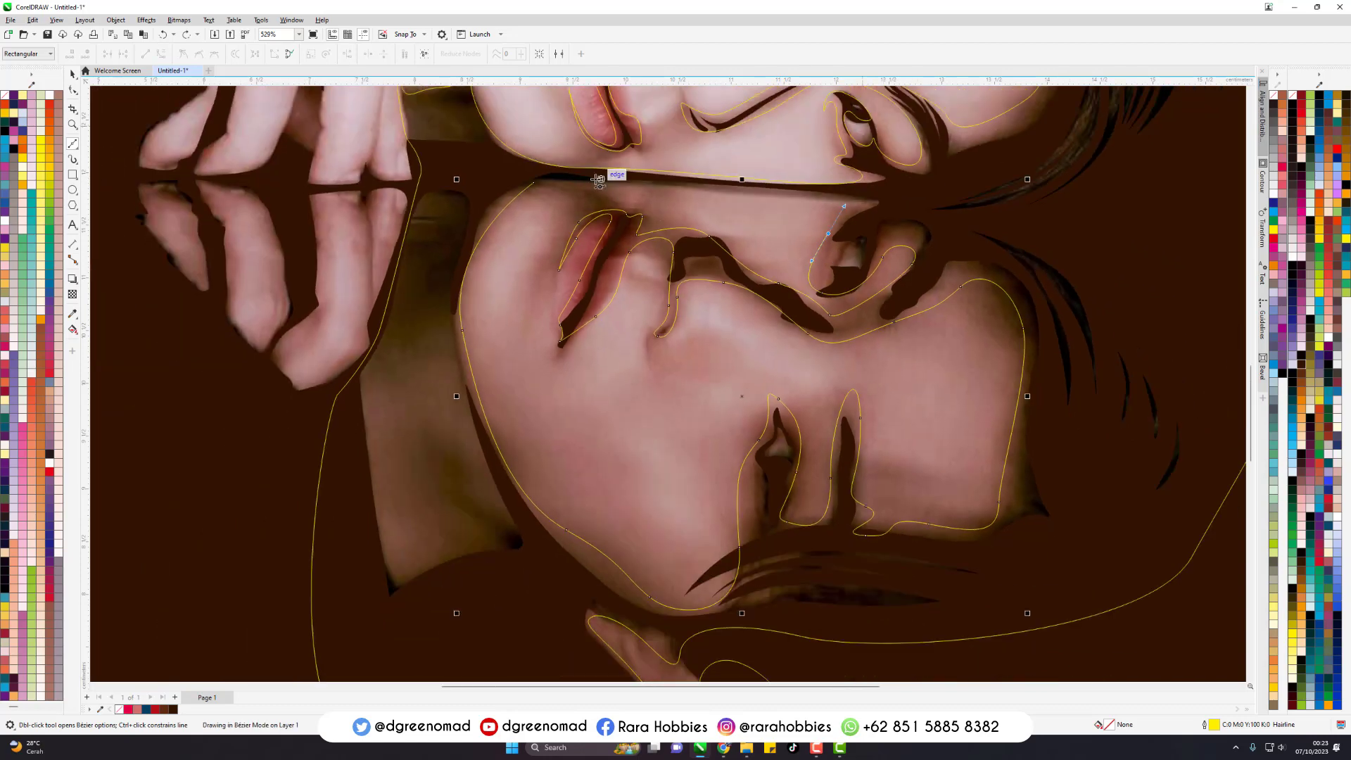
drag(699, 193, 628, 199)
drag(590, 197, 577, 172)
key(ctrl+a)
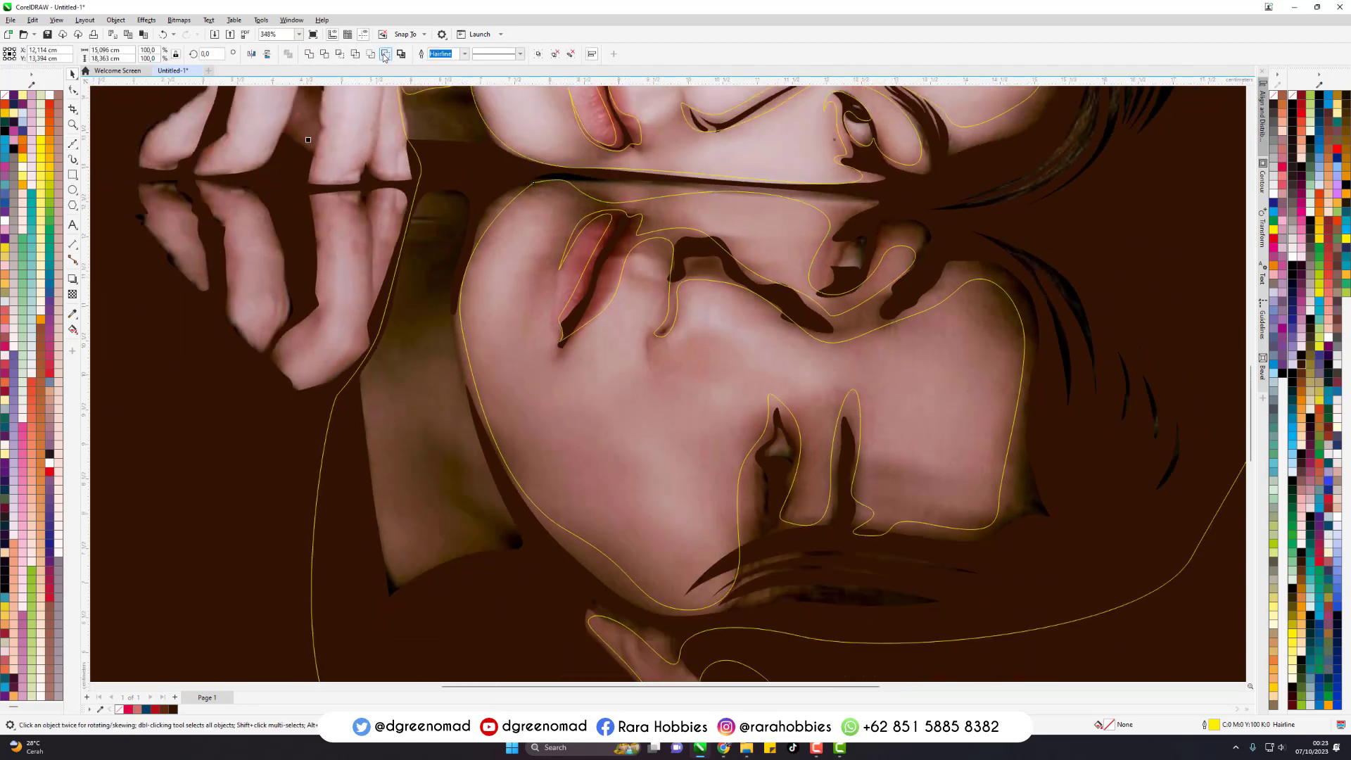
scroll(491, 392, down, 7)
key(ctrl+g)
scroll(419, 257, up, 11)
- Trace the shaded gap between the two middle fingers of the upper hand as a closed Bezier outline
key(space)
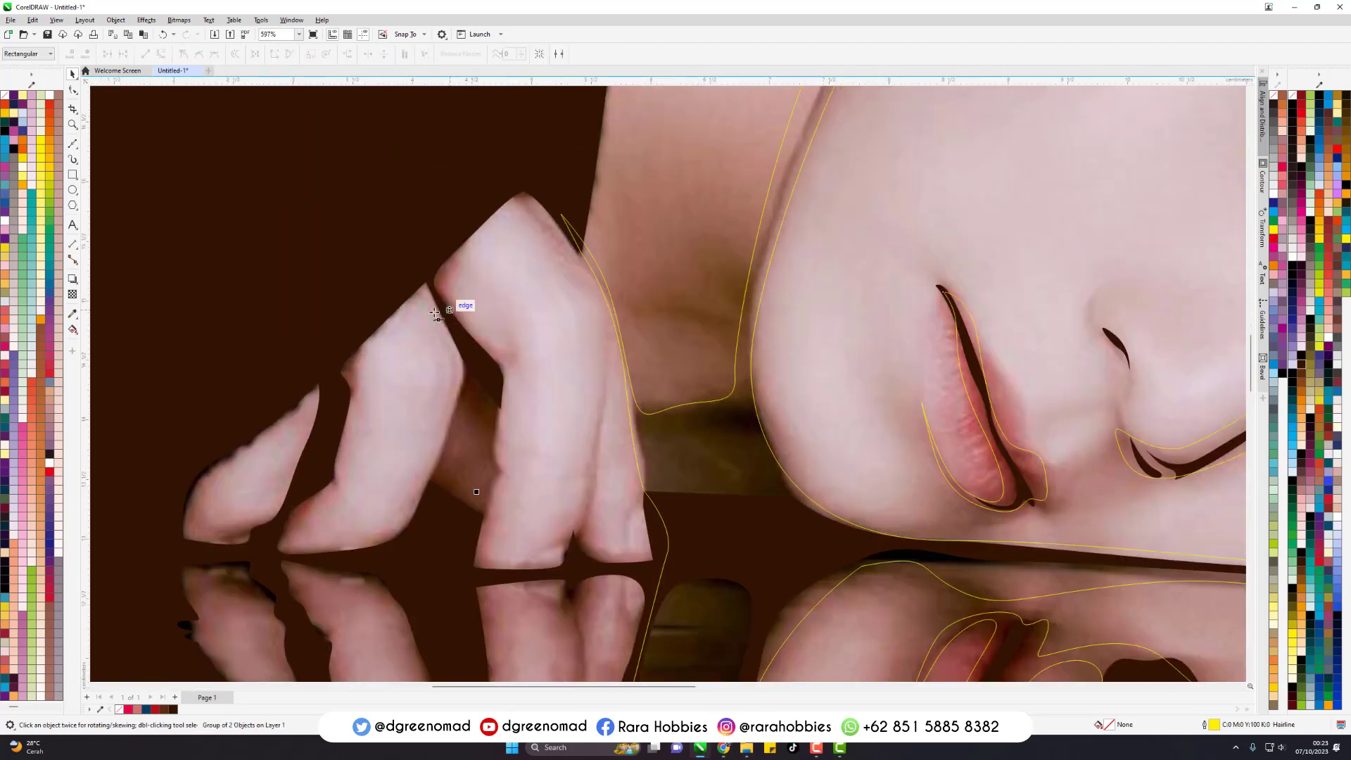
click(459, 351)
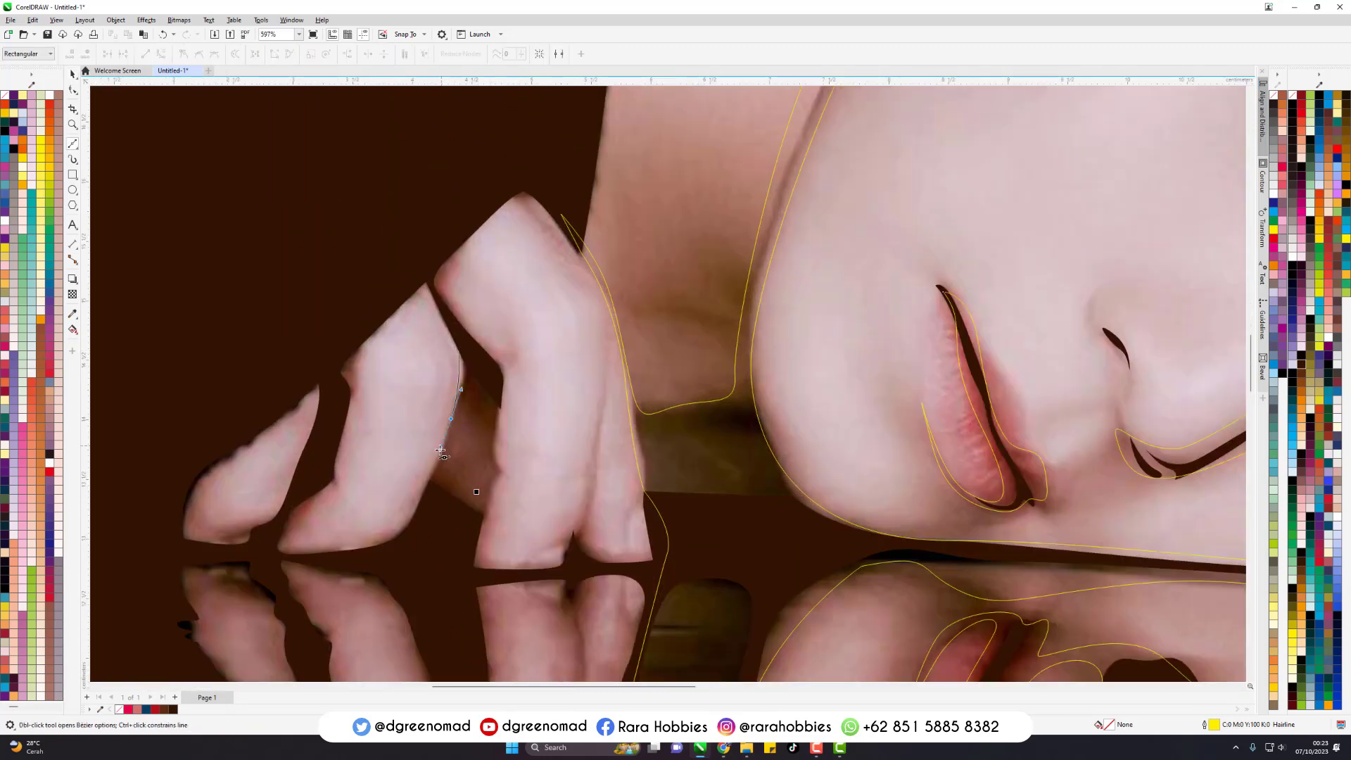
click(428, 484)
click(483, 516)
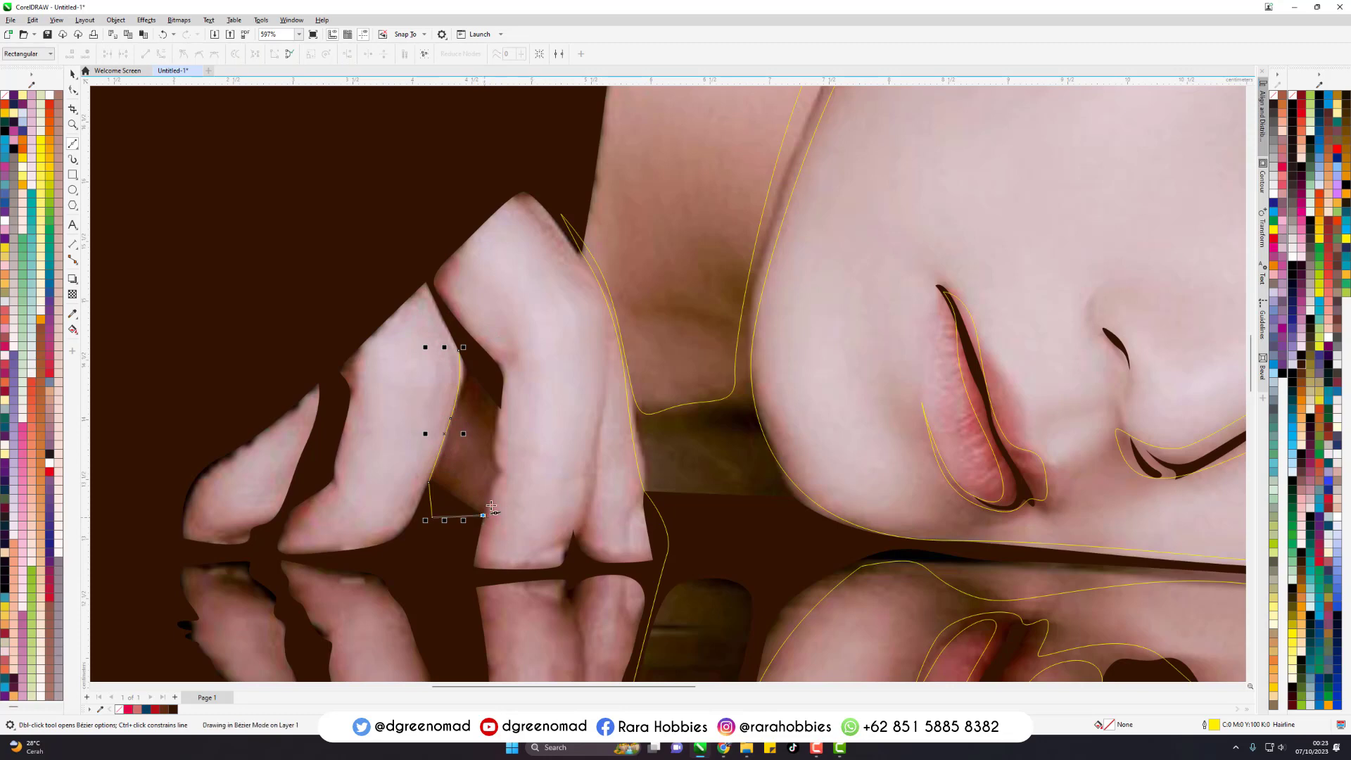
drag(498, 407, 501, 362)
click(459, 351)
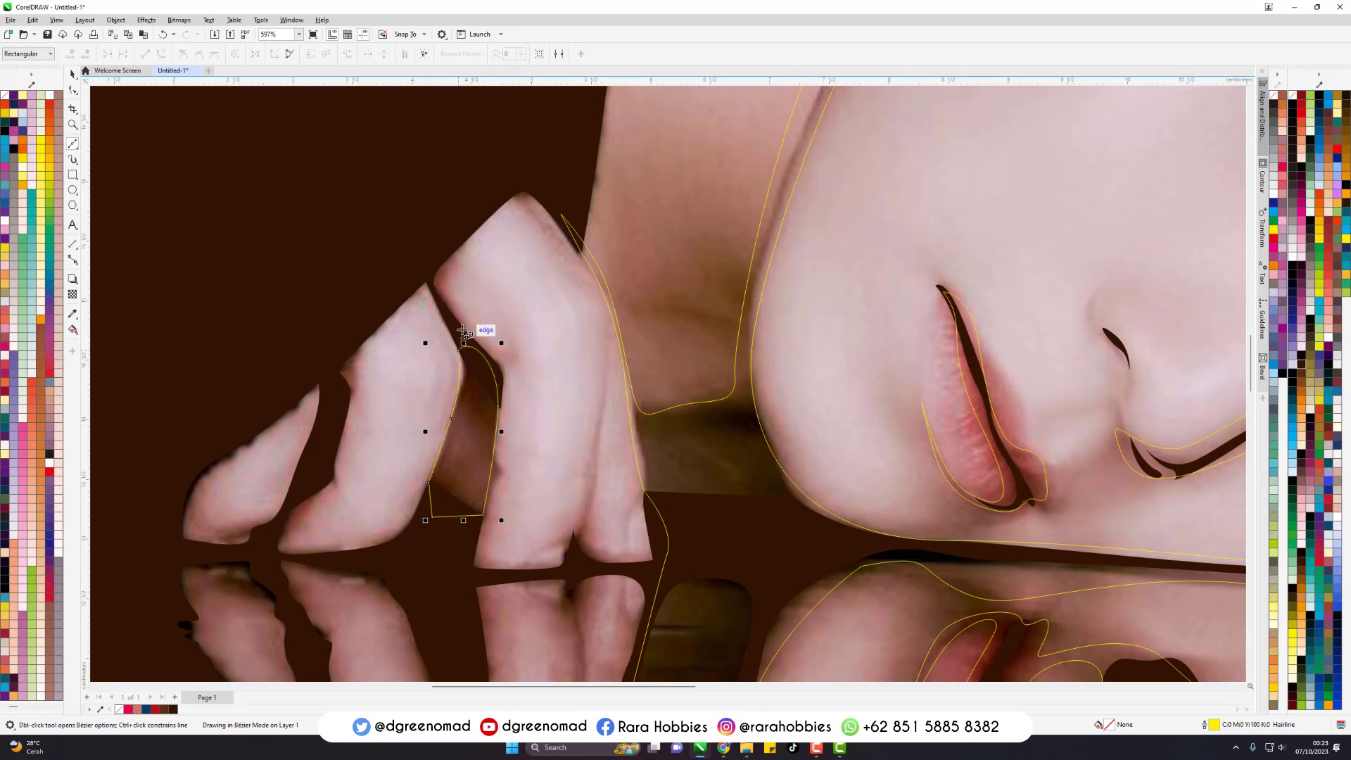
- Join the finger-gap outline with the large shadow outline
scroll(461, 345, down, 3)
key(space)
shift+click(460, 435)
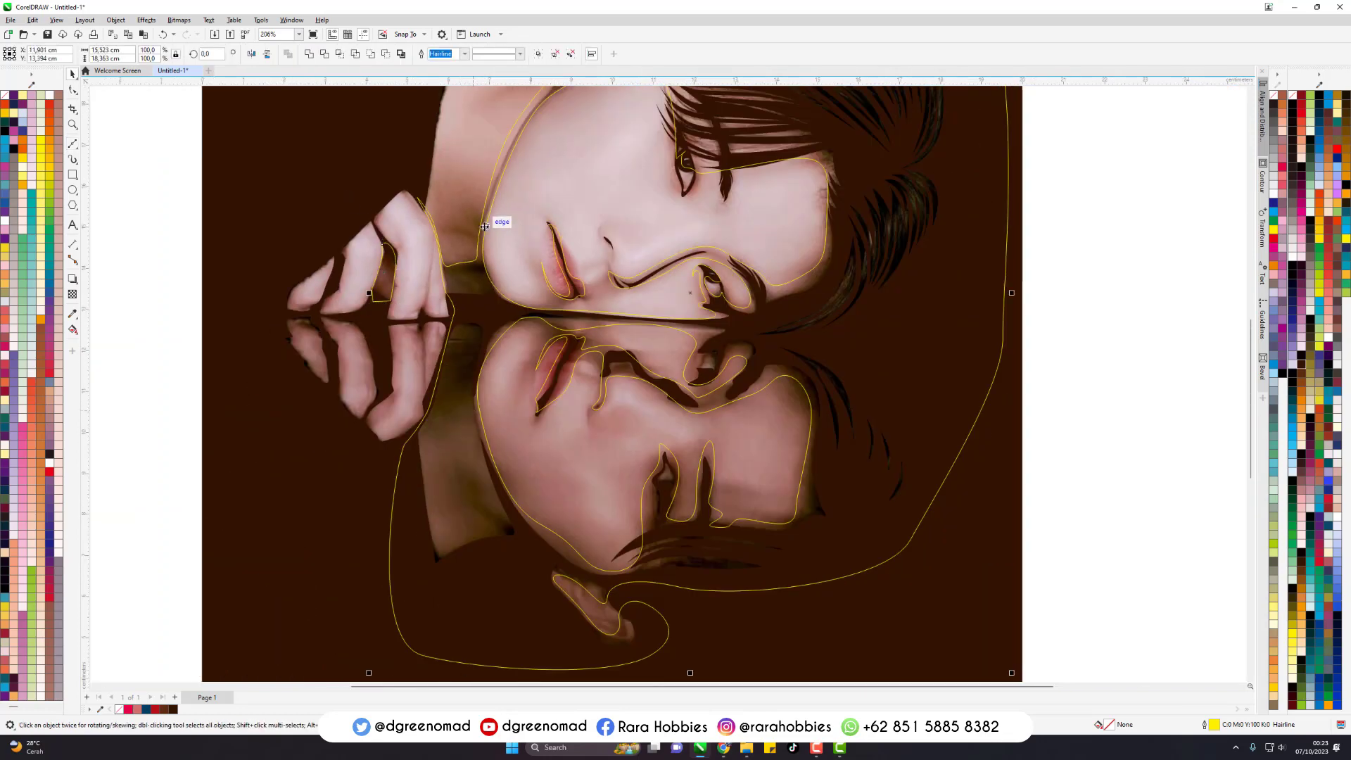
scroll(502, 321, down, 2)
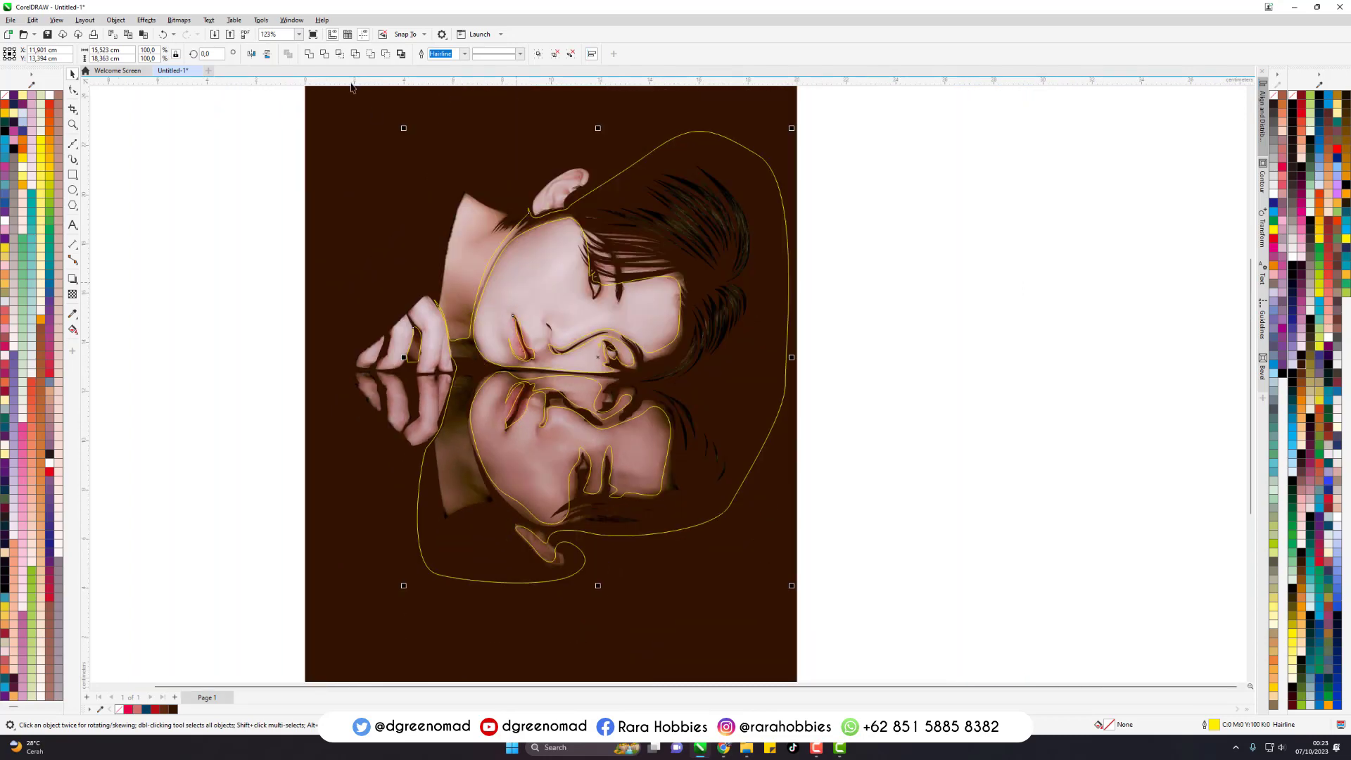
- Fill and outline the joined shadow shape in dark green, C75 M50 Y75 K50, after trying crimson and a lighter green
click(1283, 172)
right_click(1283, 172)
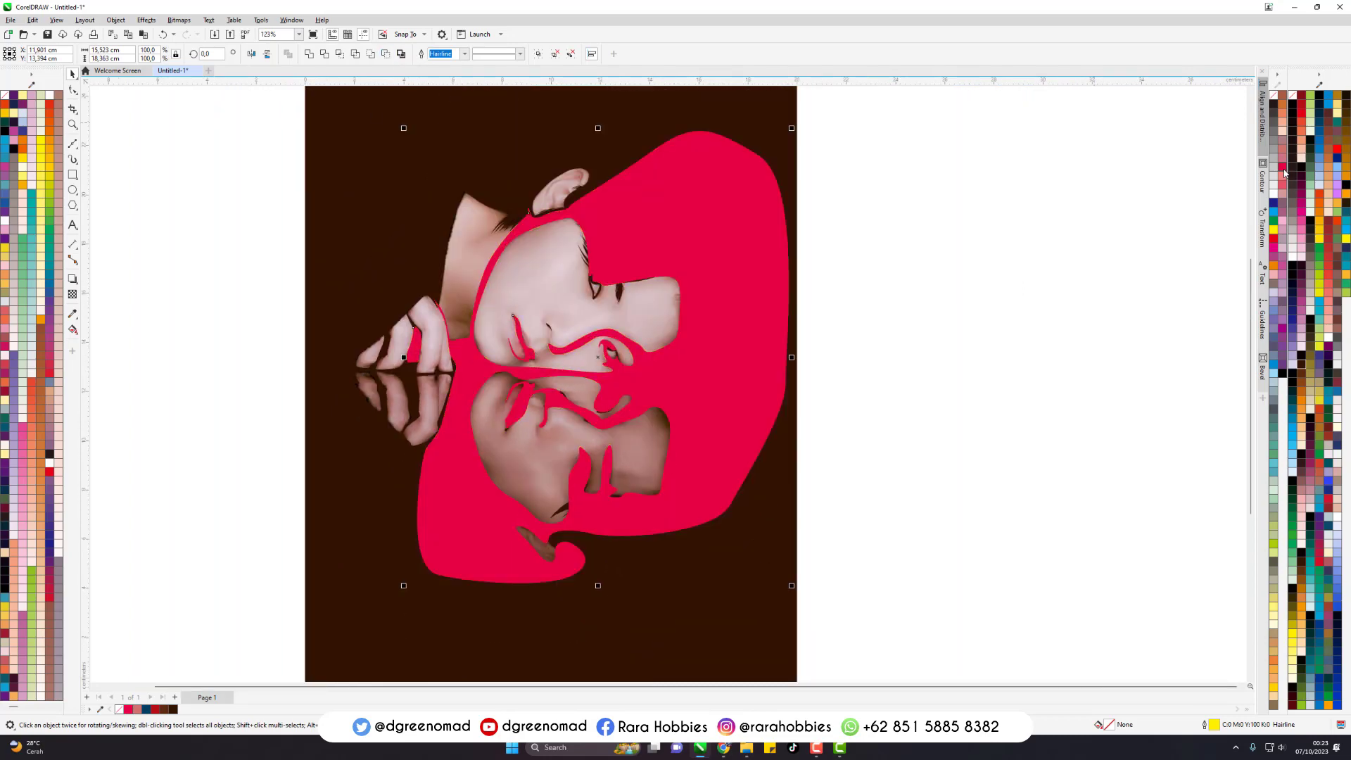
click(1310, 161)
right_click(1310, 161)
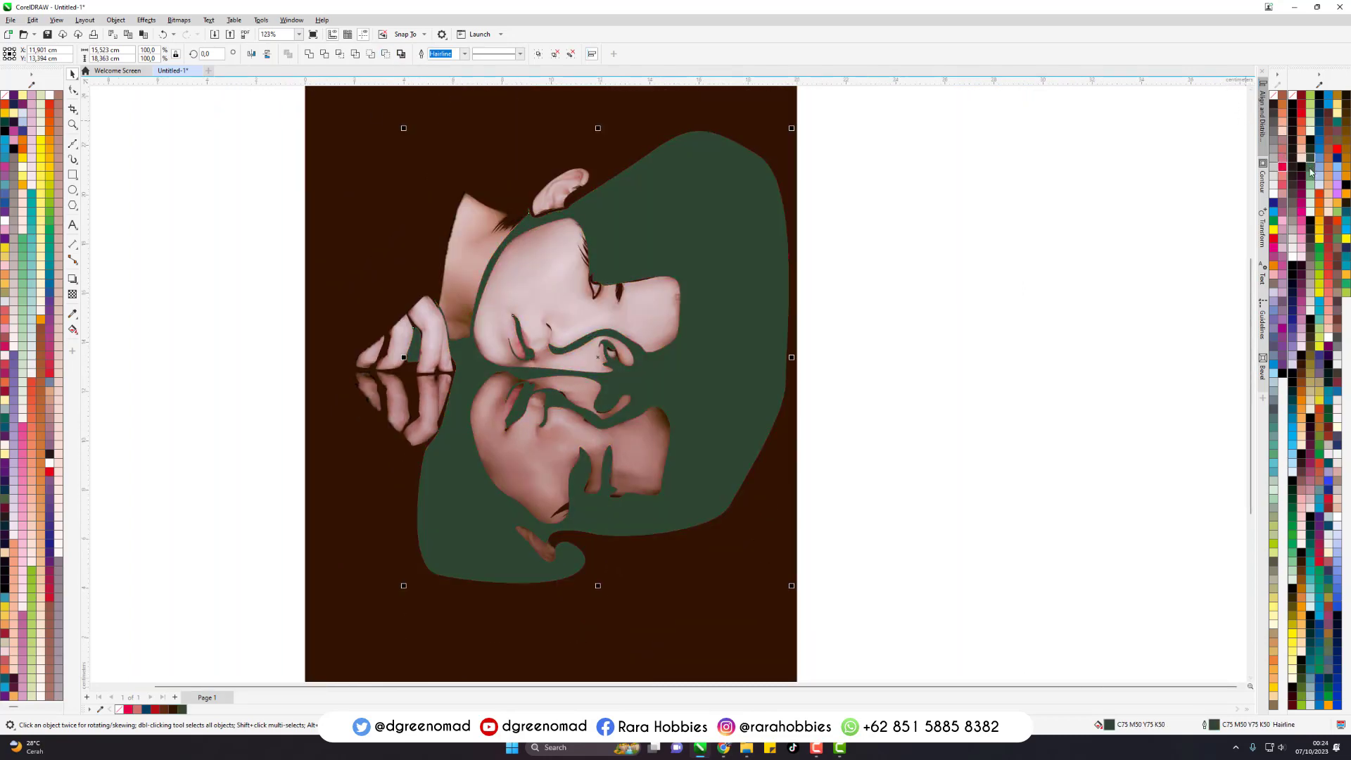
click(1310, 166)
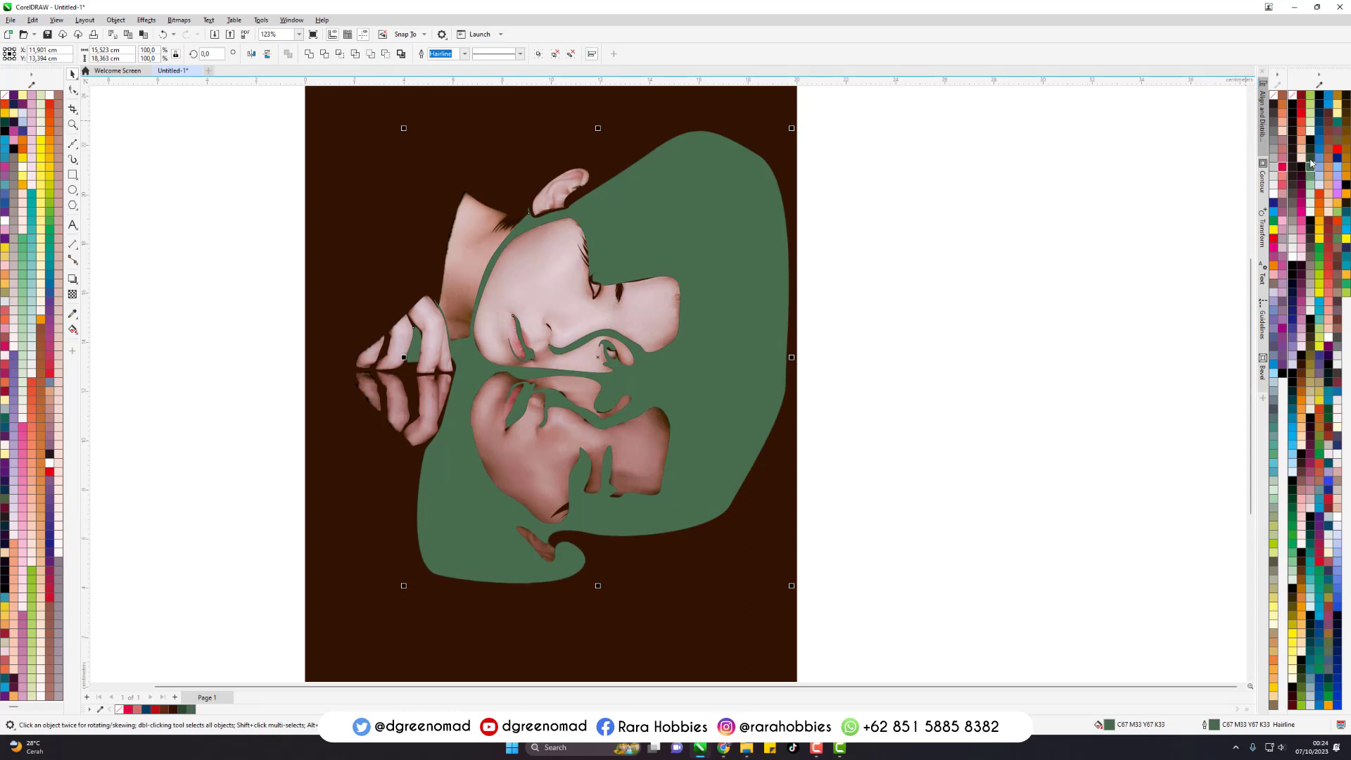
click(1311, 159)
right_click(1311, 159)
- Place the green shadow shape behind the dark brown artwork but above the photo, and remove its outline
key(shift+Page_Down)
key(ctrl+Page_Up)
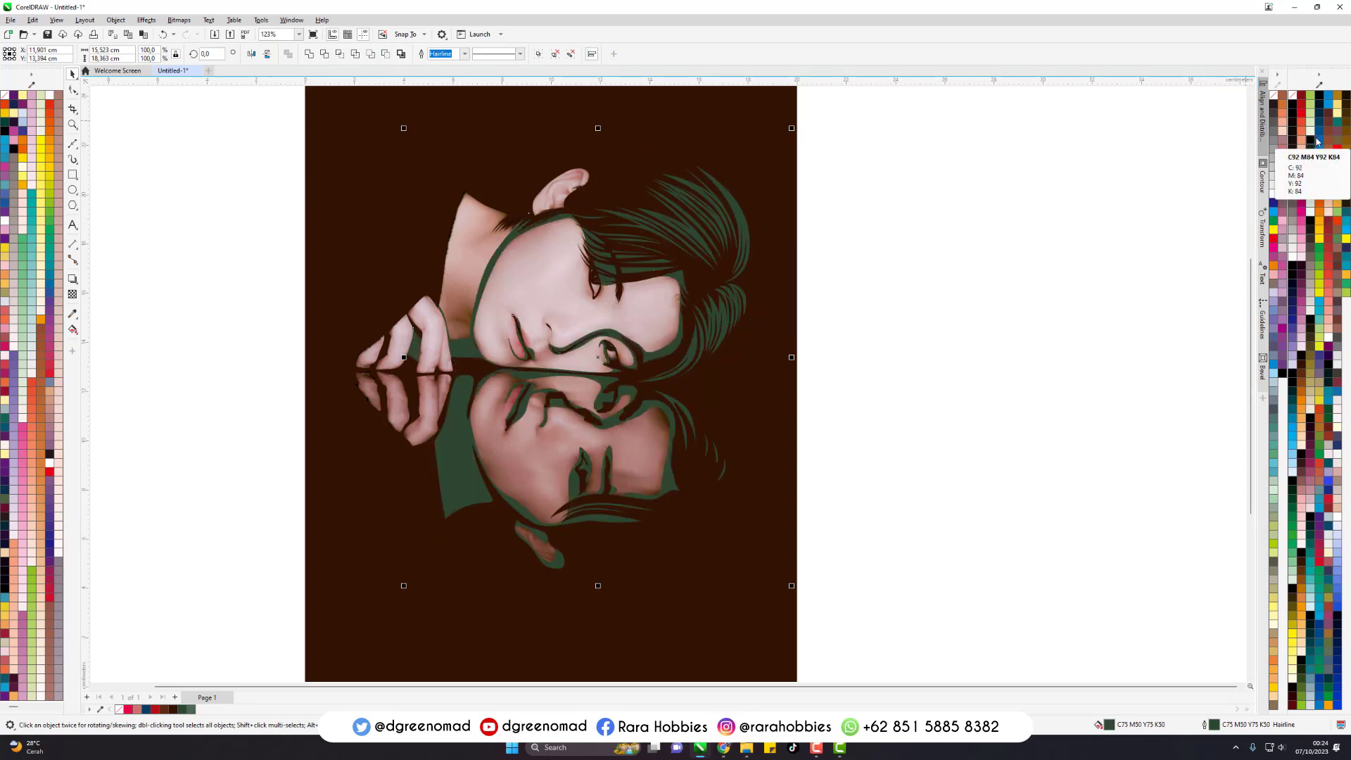
right_click(1273, 96)
click(1063, 278)
- Start a second Bezier shadow outline at the top of the neck, curving down the neck to the back of the hand
scroll(552, 279, up, 2)
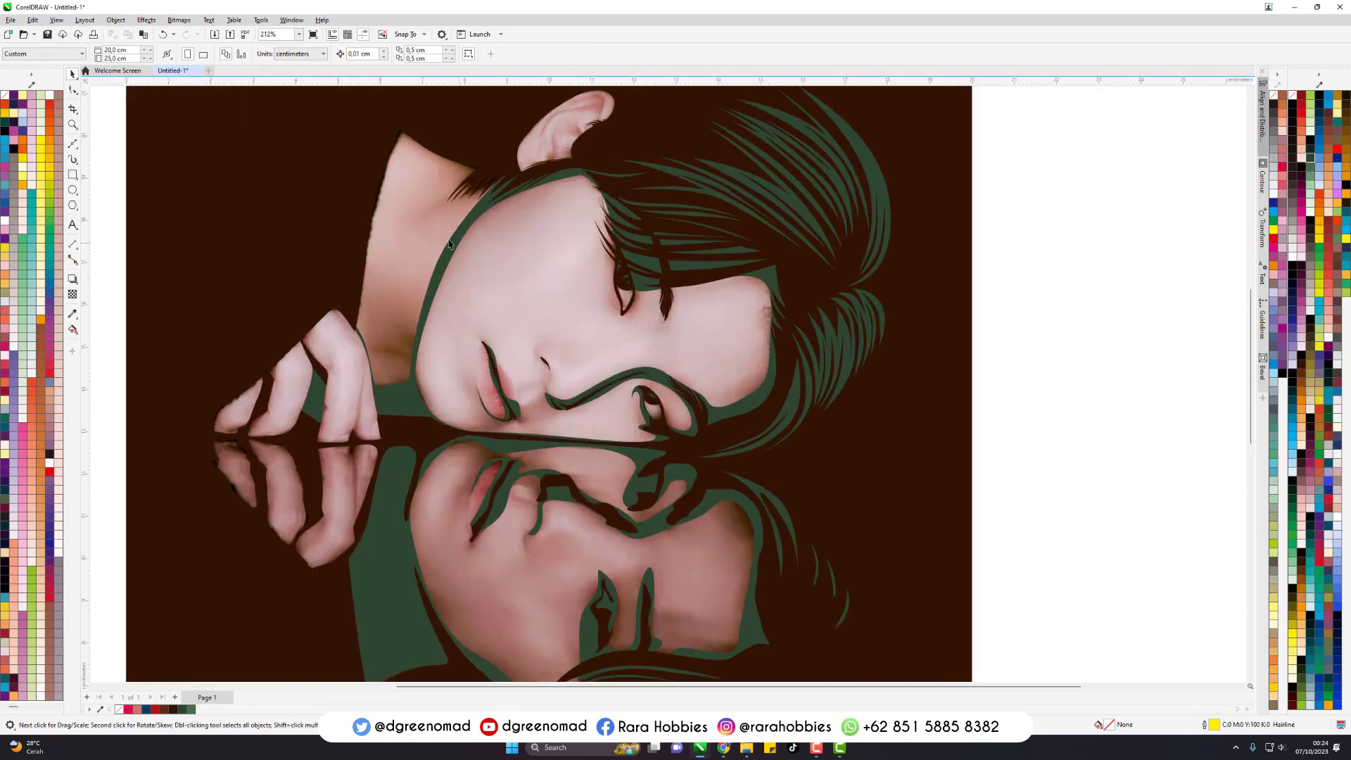
key(space)
click(388, 123)
drag(447, 171, 469, 178)
drag(435, 205, 452, 200)
drag(390, 341, 330, 259)
drag(367, 348, 371, 375)
- Continue the second outline down the hand's edge and along the line between the fingers and their reflection
scroll(371, 375, up, 3)
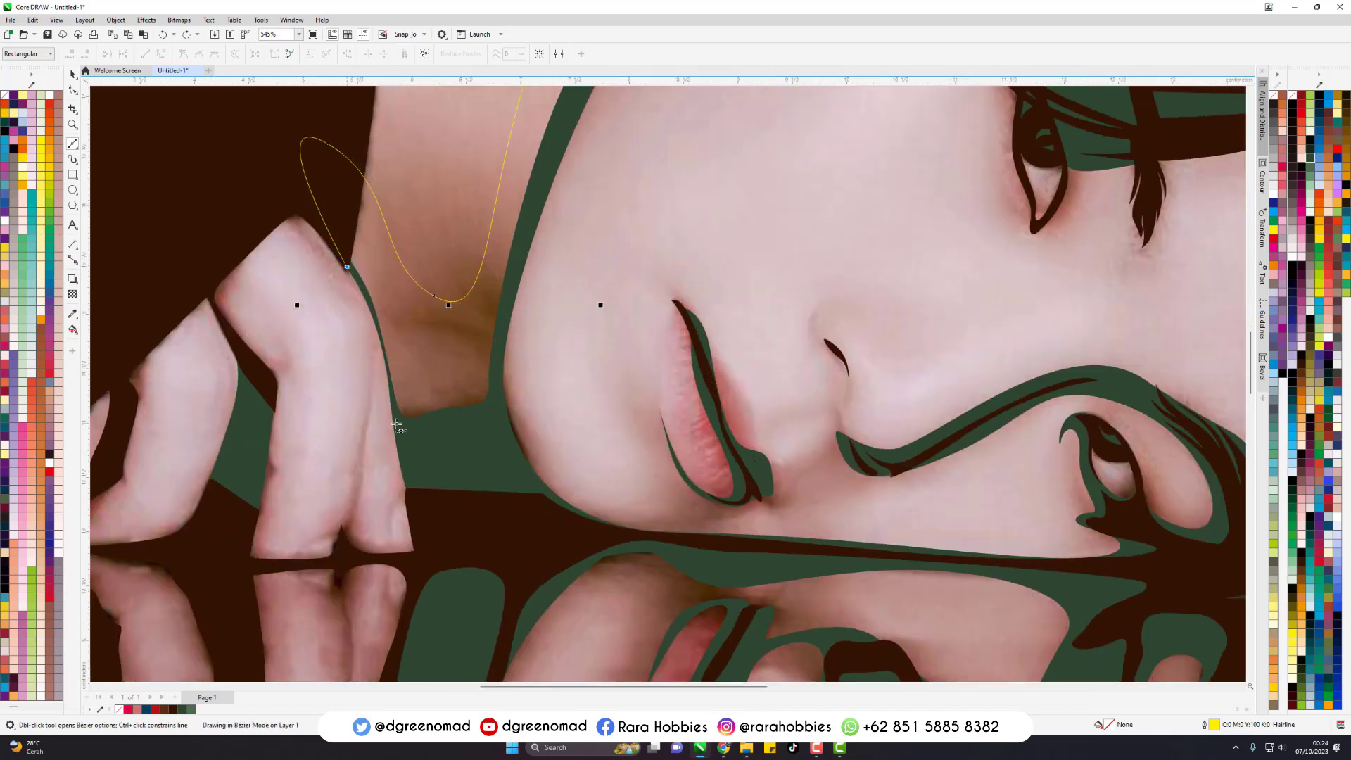
drag(397, 430, 408, 546)
scroll(593, 344, down, 2)
scroll(278, 423, up, 2)
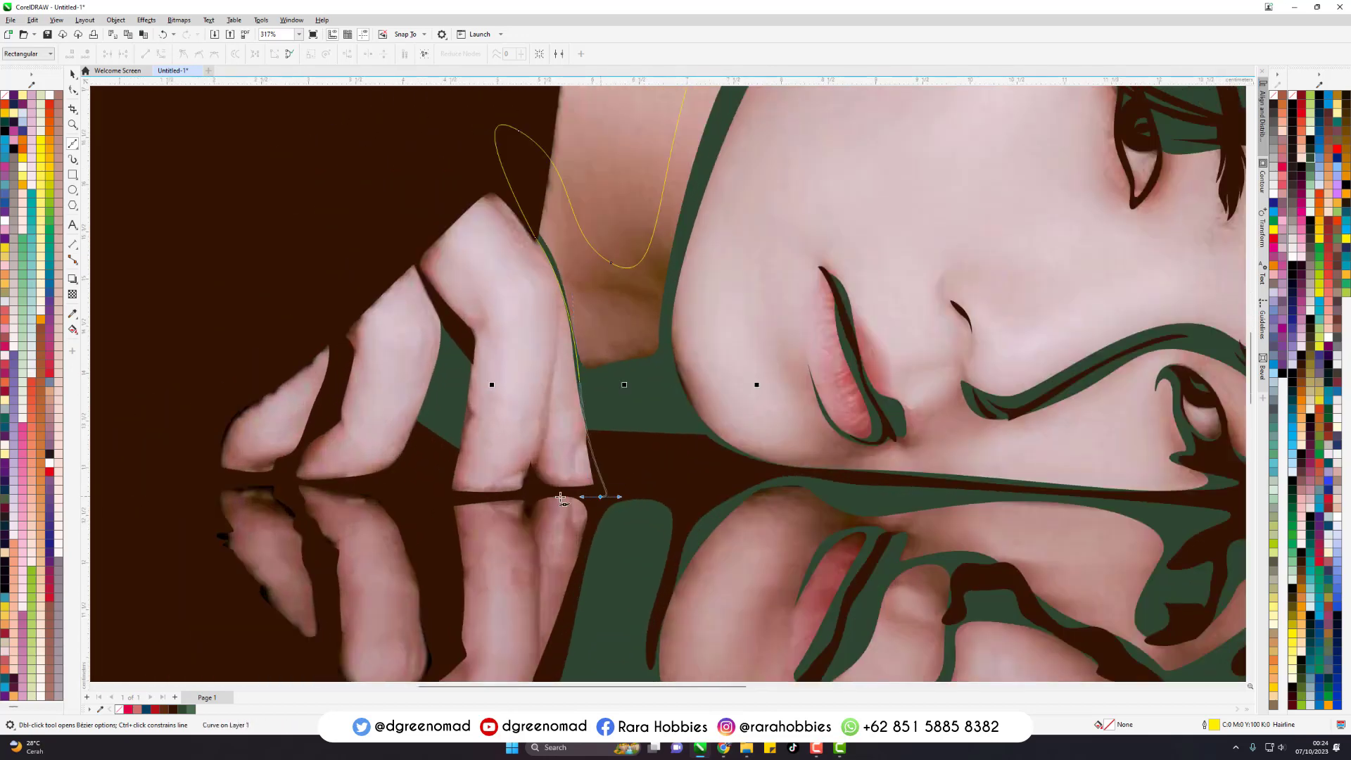
drag(421, 492, 398, 498)
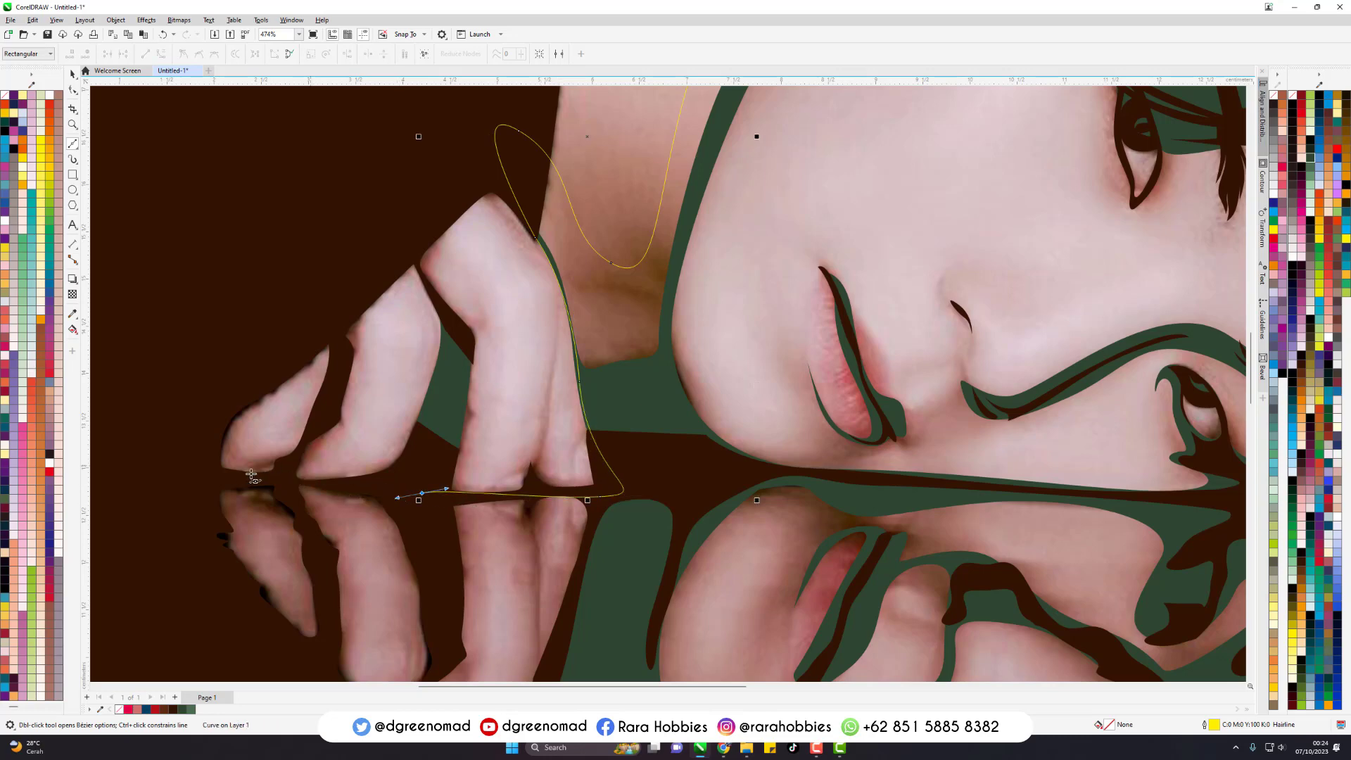
drag(193, 557, 199, 598)
- Sweep the second outline around the reflected hand, beneath the reflected ear and up past the hair's outer side
scroll(353, 319, down, 1)
scroll(354, 316, down, 5)
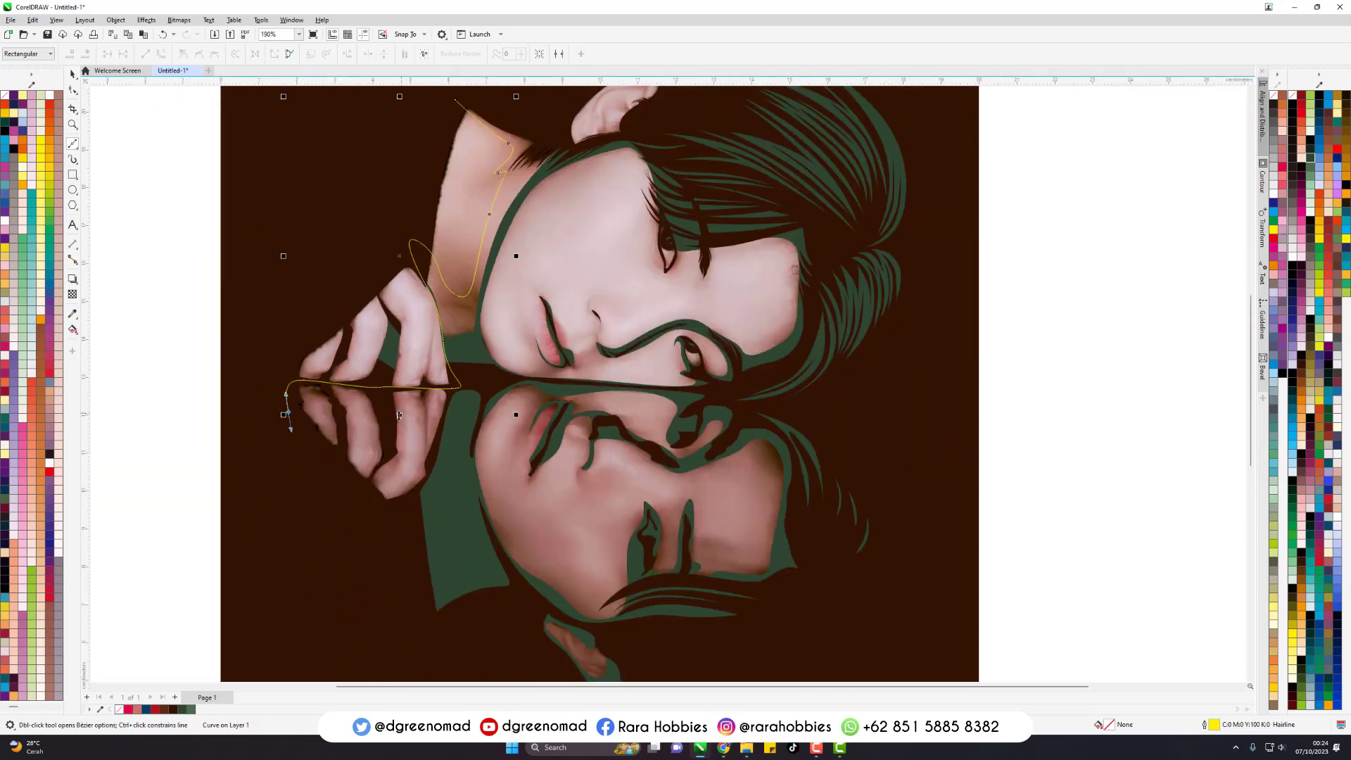
drag(404, 602, 510, 642)
scroll(552, 413, down, 4)
scroll(623, 598, up, 2)
scroll(623, 598, up, 1)
drag(669, 588, 851, 537)
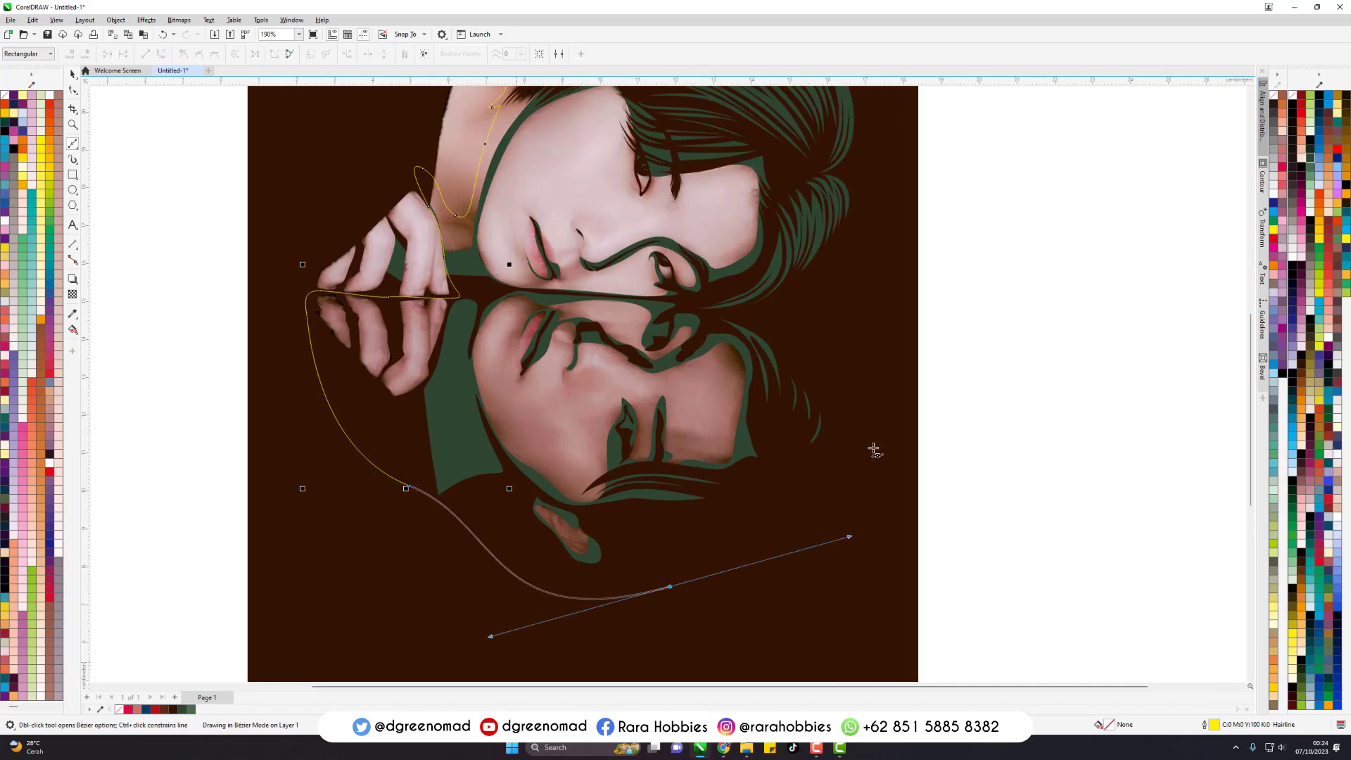
drag(873, 383, 884, 291)
- Bring the second outline through the hair, around the forehead and along the nose bridge to the nostril
scroll(766, 610, down, 3)
scroll(790, 313, up, 3)
drag(792, 324, 699, 413)
drag(574, 393, 605, 372)
scroll(564, 369, up, 1)
scroll(564, 368, up, 2)
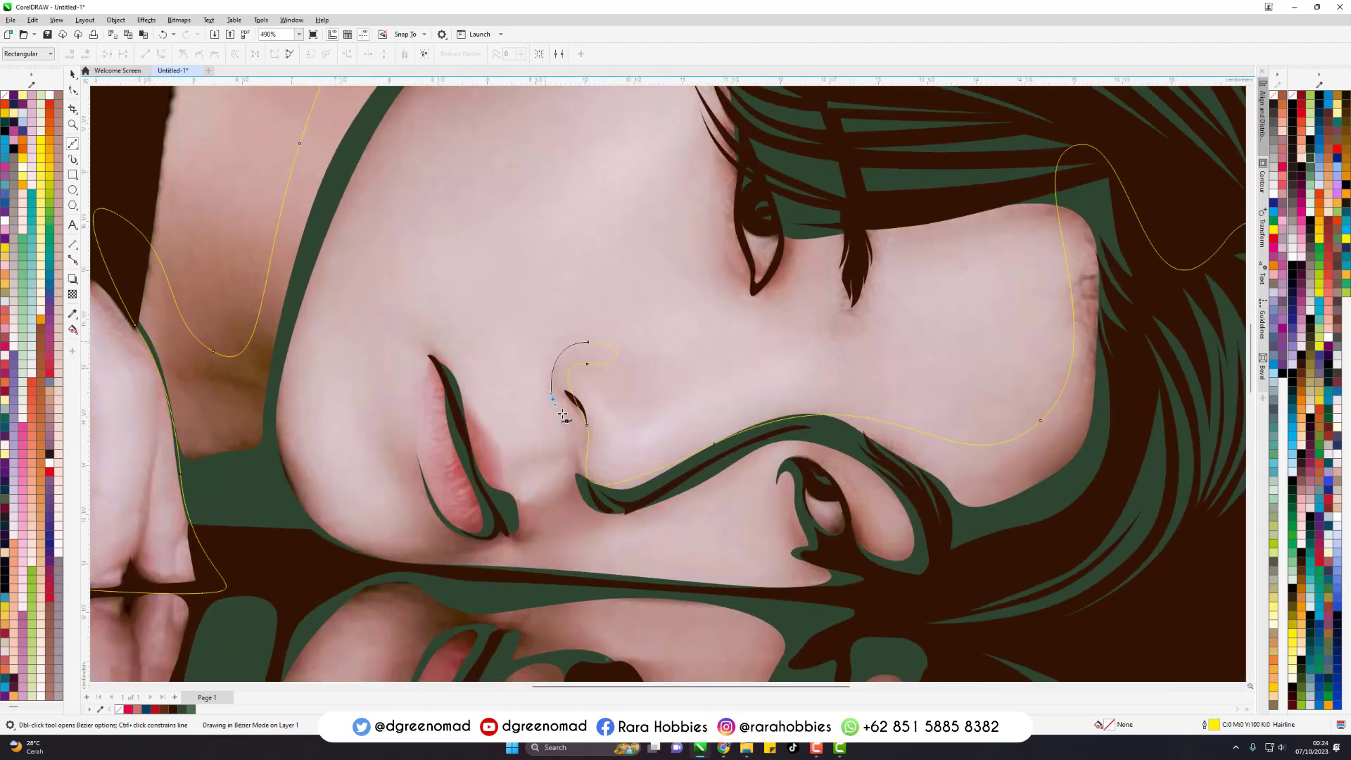
- Trace the second outline around the lips, then around the chin and up along the jaw
drag(515, 505, 514, 504)
drag(441, 381, 442, 380)
drag(462, 484, 483, 519)
drag(420, 426, 413, 471)
drag(290, 358, 314, 260)
- Continue the second outline over the cheek's upper edge, down the fringe and around the upper eye
scroll(634, 539, down, 2)
drag(630, 178, 727, 165)
drag(695, 329, 706, 362)
click(712, 378)
scroll(713, 399, up, 2)
drag(760, 310, 753, 226)
drag(734, 321, 718, 347)
drag(700, 275, 716, 149)
- Trace the second outline through the hair and the ear's inner folds, closing it at the top of the neck
scroll(725, 169, down, 3)
drag(750, 223, 739, 193)
scroll(704, 195, up, 2)
drag(703, 316, 702, 295)
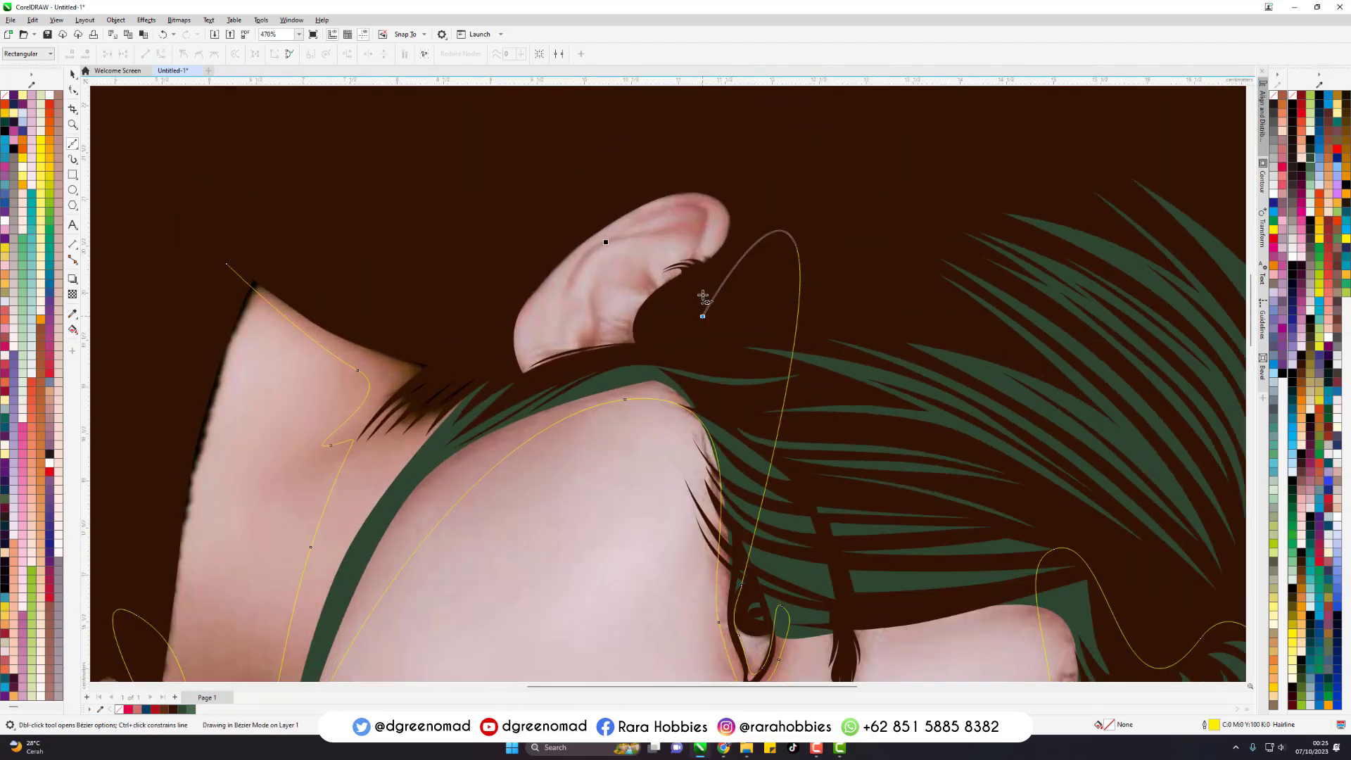
drag(703, 226, 667, 224)
drag(643, 288, 568, 356)
drag(479, 358, 450, 284)
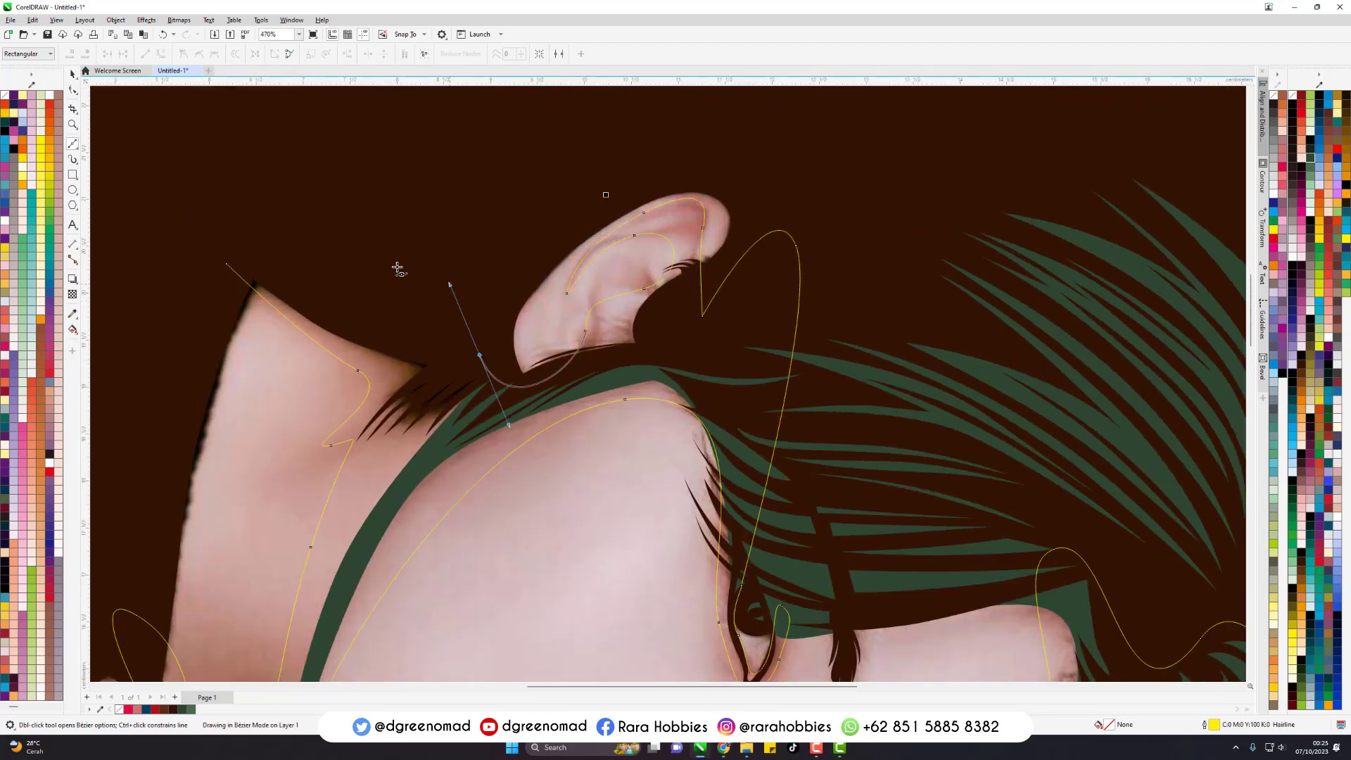
drag(226, 264, 376, 165)
- Start a second Bezier outline on the reflected face by tracing around the red part of the lip
scroll(718, 206, down, 4)
scroll(664, 452, up, 1)
scroll(660, 420, up, 3)
click(610, 259)
drag(652, 200, 659, 196)
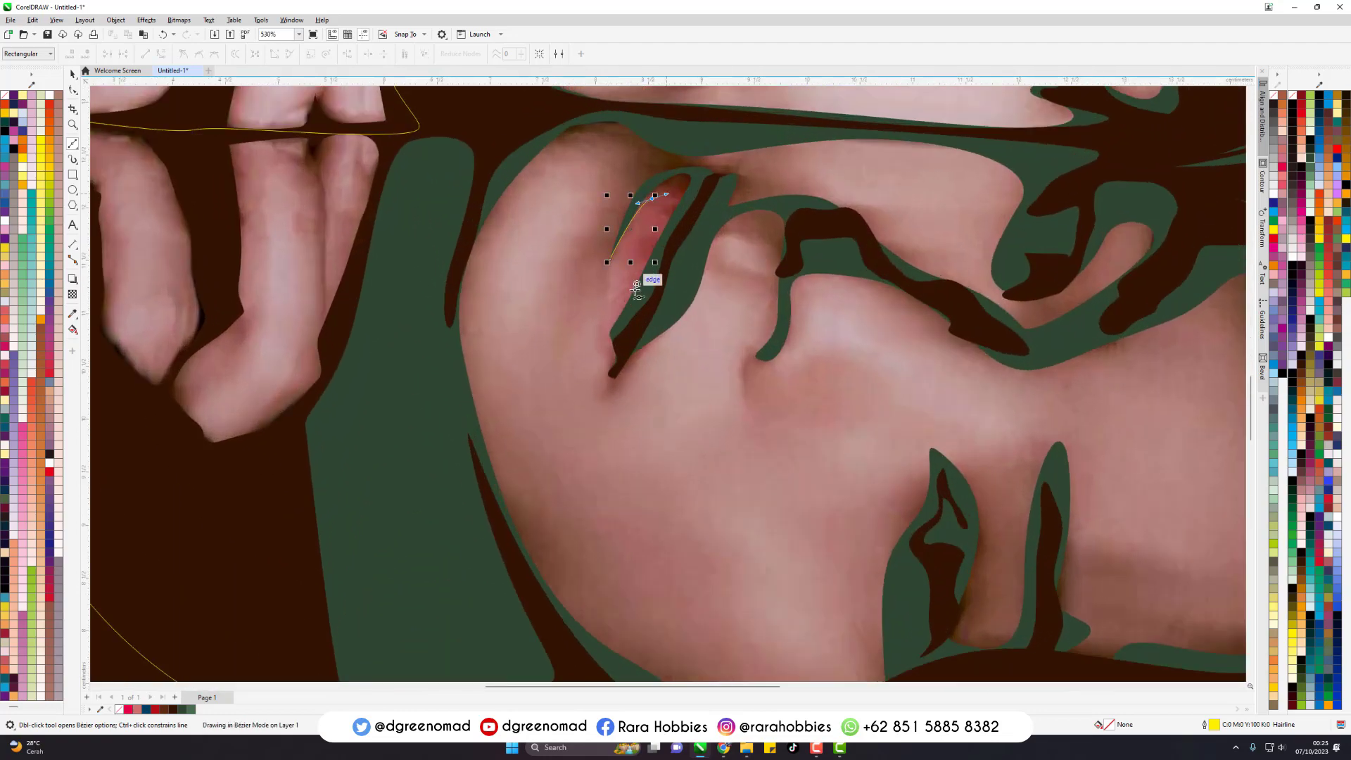
drag(610, 310, 604, 316)
click(604, 292)
- Continue the reflected outline around the mouth corner, over the upper lip and to the nostril
drag(599, 365, 595, 394)
drag(652, 364, 697, 319)
drag(731, 240, 750, 236)
mouse_move(745, 272)
mouse_down()
mouse_move(713, 258)
mouse_move(752, 297)
mouse_up()
drag(743, 359, 721, 390)
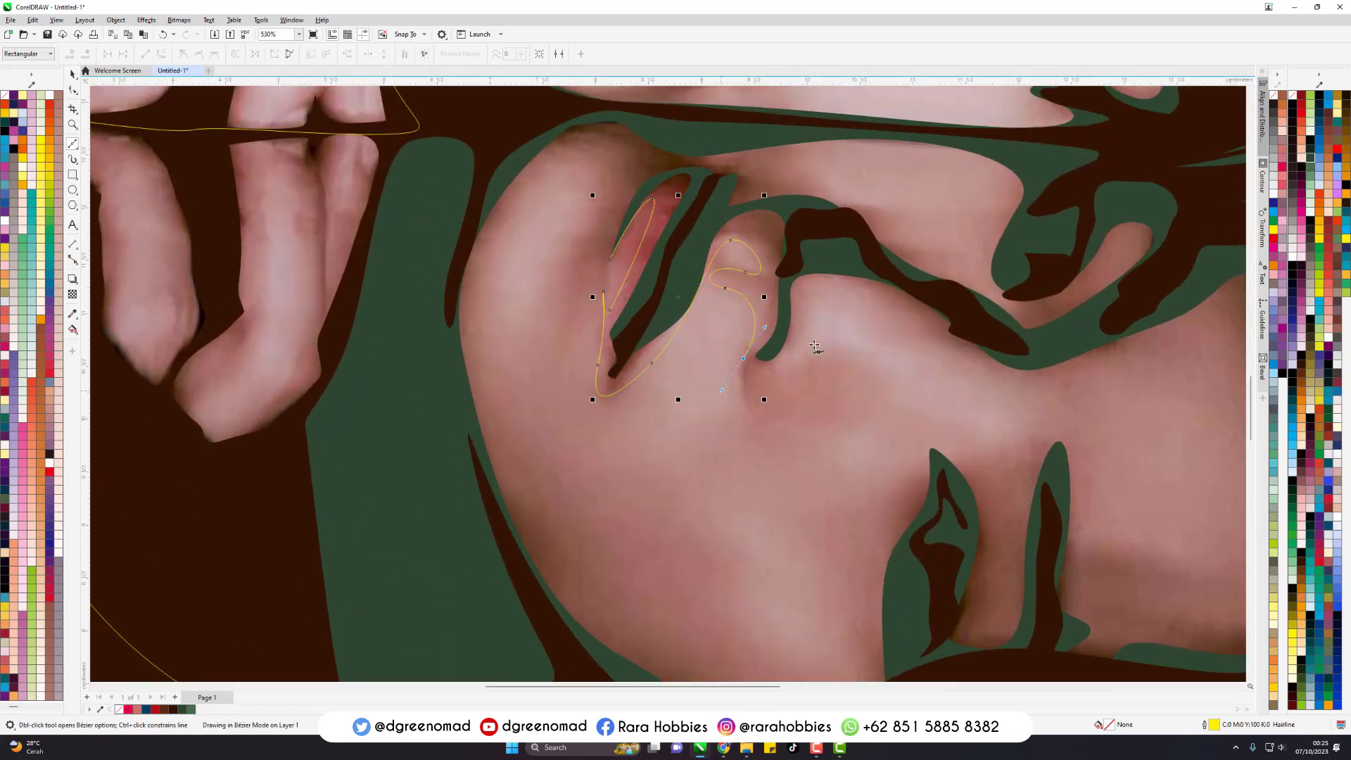
- Continue the reflected outline along the nose bridge and eye, around the cheek, jaw and chin, closing it at the lip
scroll(872, 310, down, 1)
drag(903, 406, 836, 426)
drag(860, 530, 862, 569)
drag(684, 477, 629, 395)
drag(643, 239, 675, 185)
drag(691, 232, 661, 289)
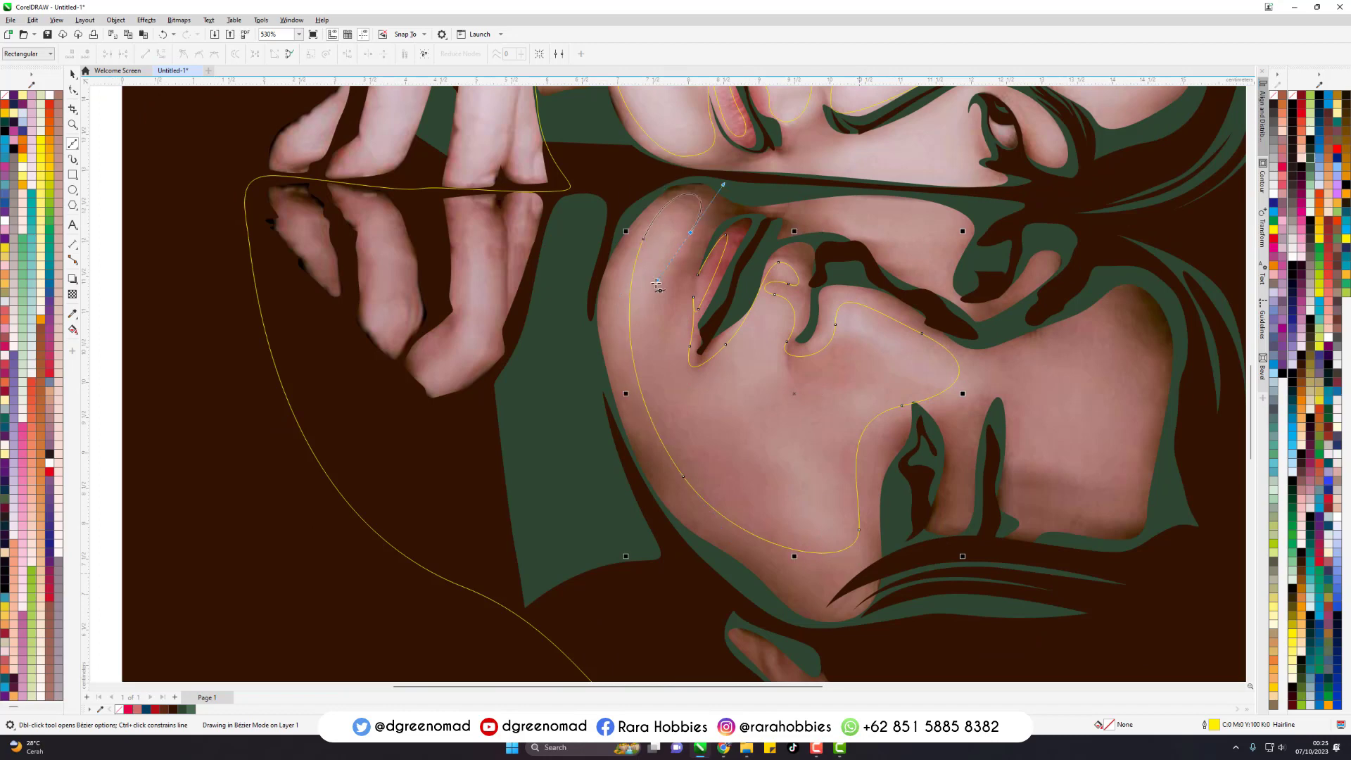
click(697, 275)
- Trace a closed Bezier outline around the lit area of the reflected forehead
click(1121, 306)
drag(1050, 343, 999, 347)
mouse_move(1019, 437)
mouse_down()
mouse_move(1020, 472)
mouse_move(1062, 496)
mouse_up()
drag(1027, 501, 1084, 527)
drag(1126, 494, 1127, 458)
drag(1145, 397, 1165, 350)
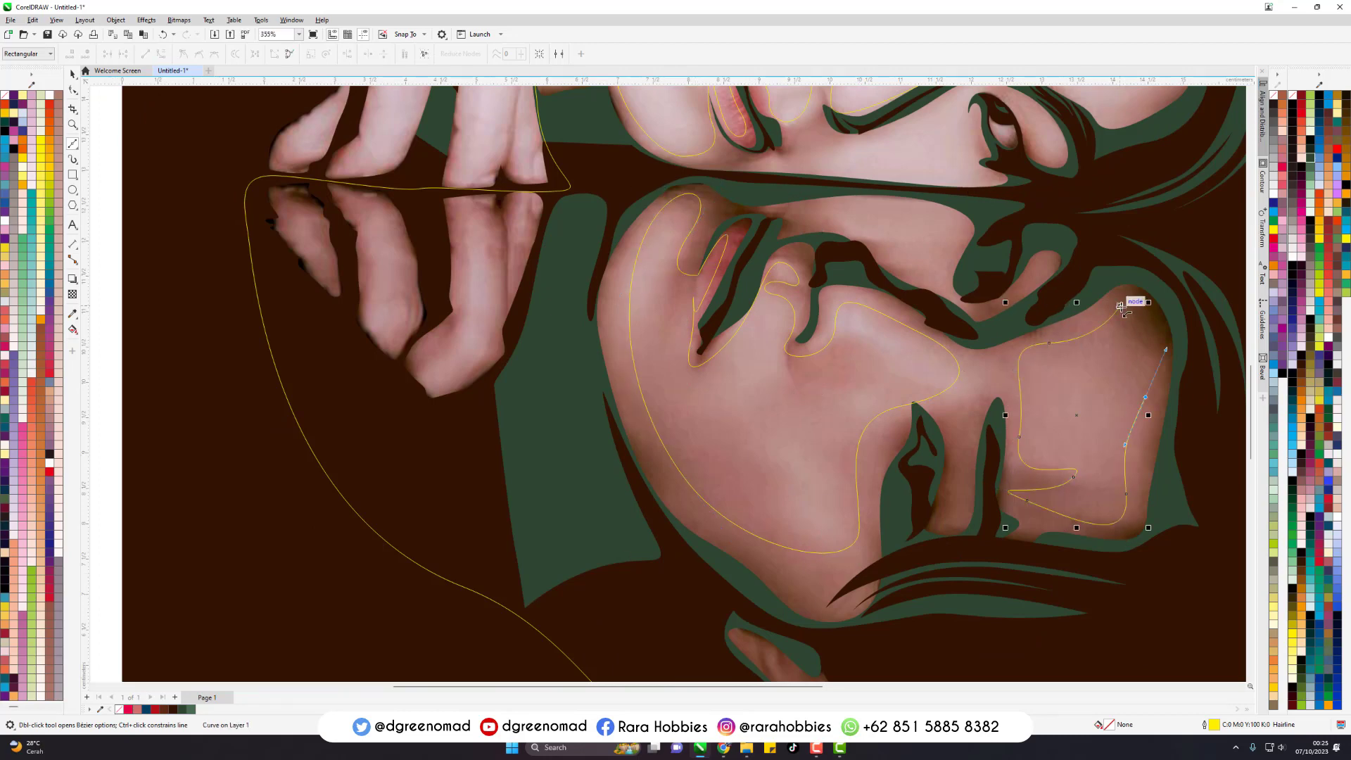
click(1121, 306)
- Trace closed outlines on the cheek areas either side of the reflection line, one on the reflected face and one on the upper face
drag(890, 254, 914, 268)
drag(961, 233, 963, 217)
click(827, 214)
scroll(910, 282, down, 1)
scroll(892, 229, up, 1)
click(691, 314)
drag(849, 328, 871, 330)
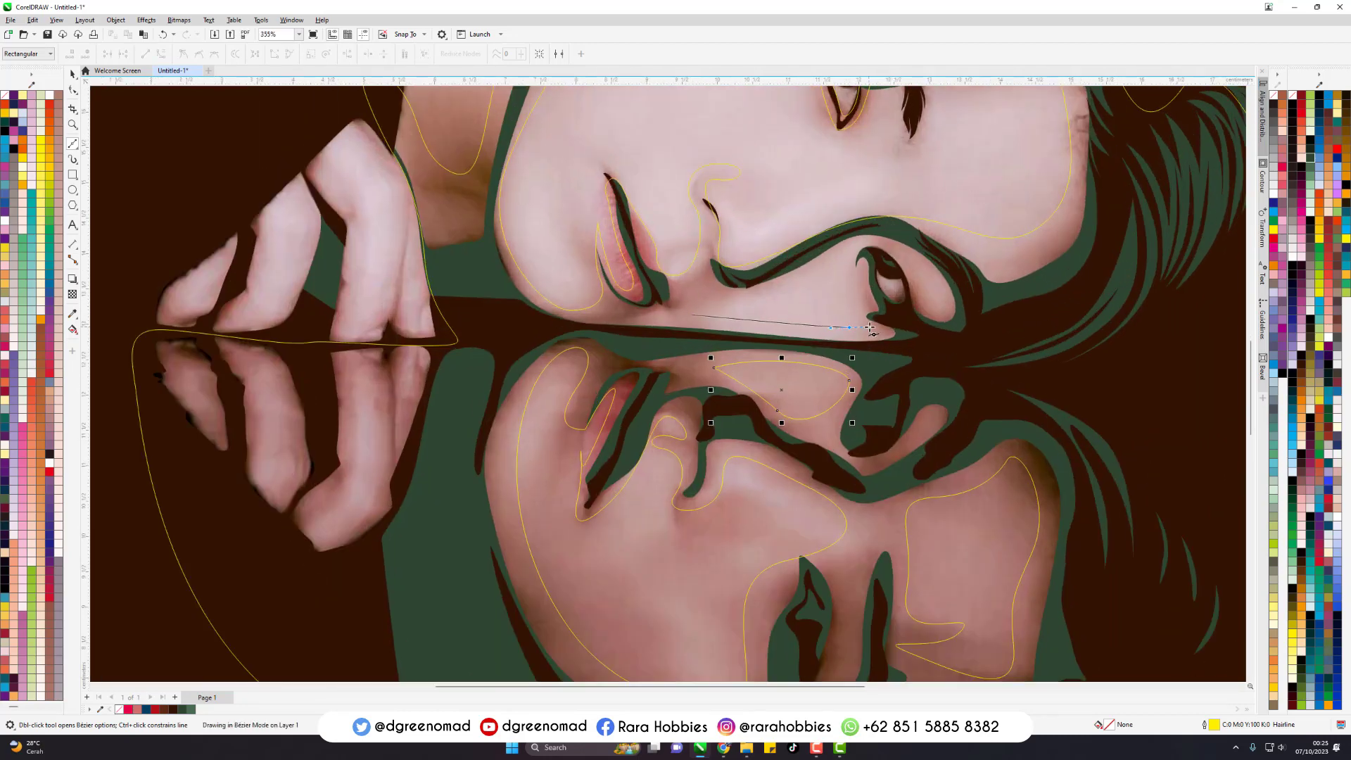
drag(857, 264, 843, 242)
click(692, 315)
- Select the newly traced skin outlines and combine them with the large outer outline into one curve
scroll(785, 294, down, 2)
key(space)
shift+click(798, 347)
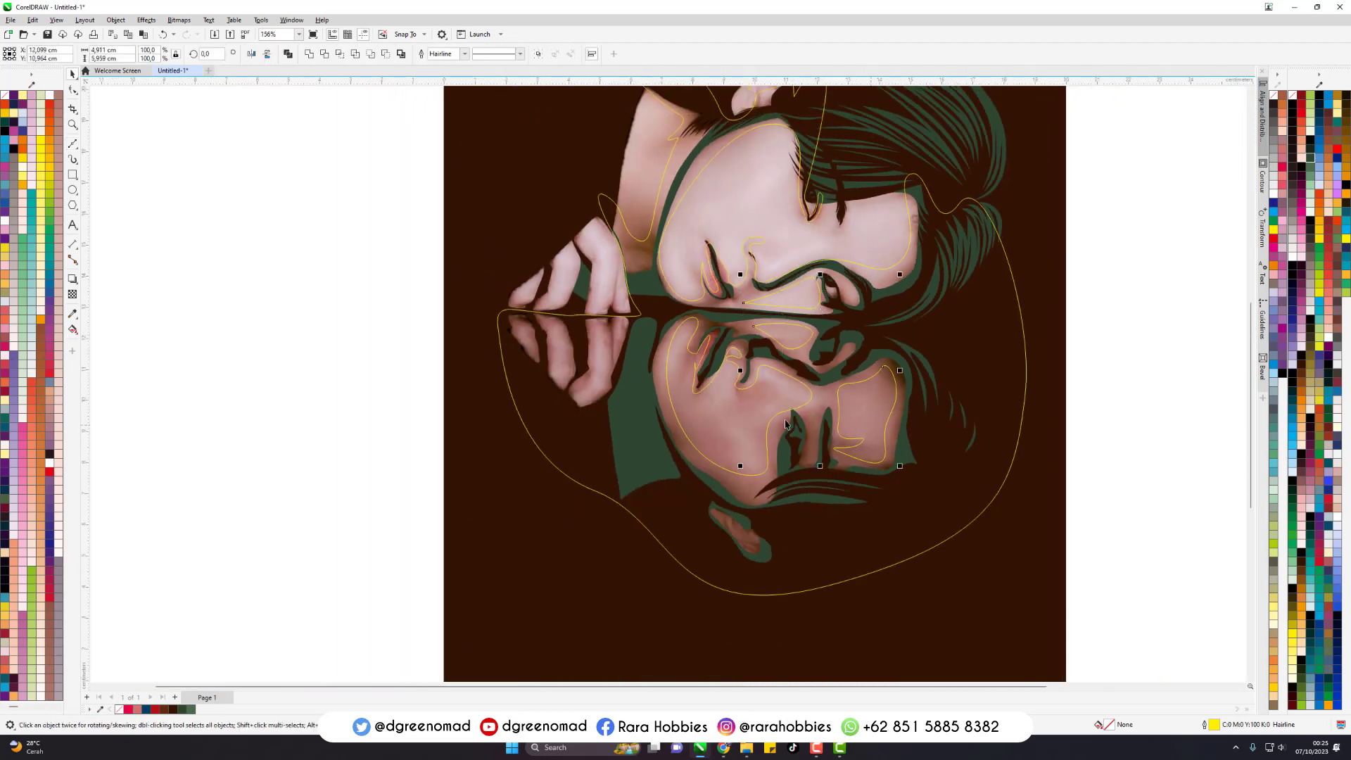
key(ctrl+g)
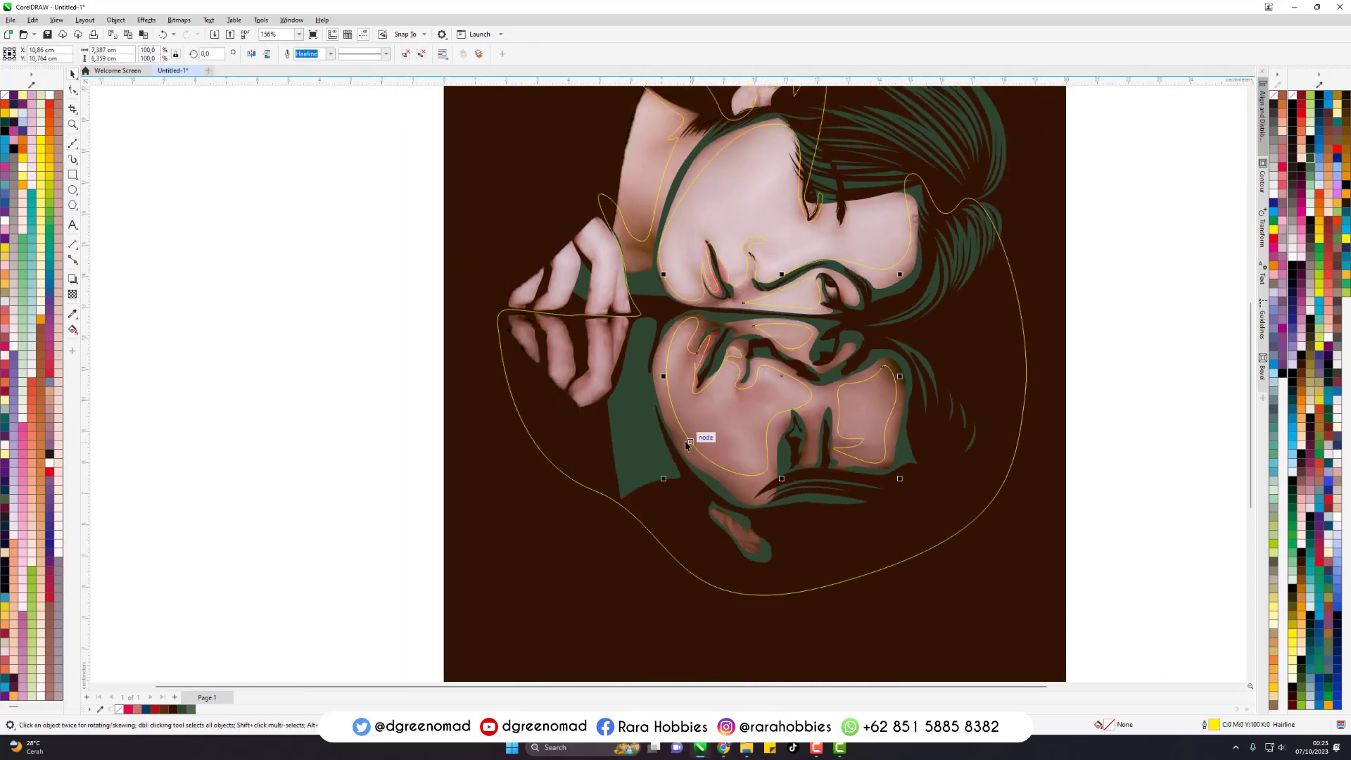
click(684, 442)
click(395, 55)
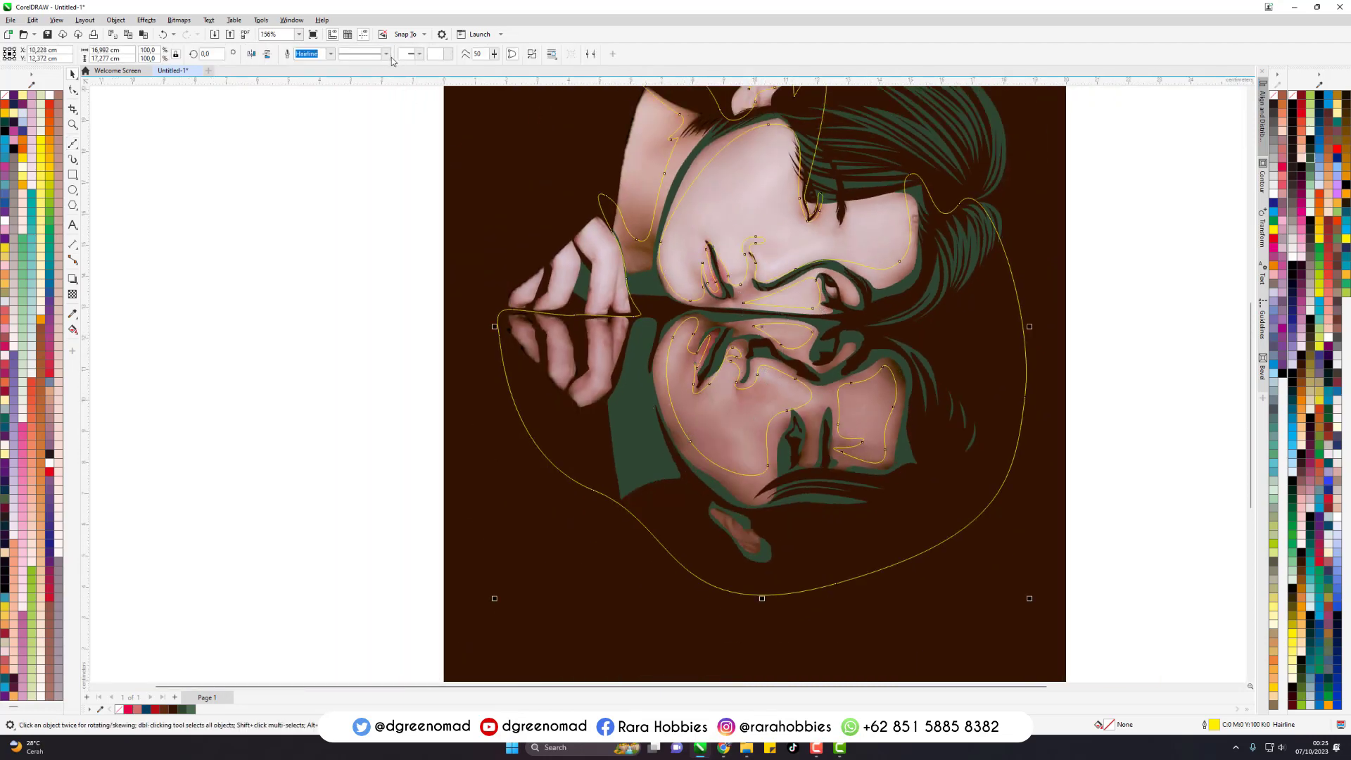
- Colour the combined shadow shape's fill and outline orange, C17 M67 Y100 K17, and deselect it
scroll(1246, 246, down, 1)
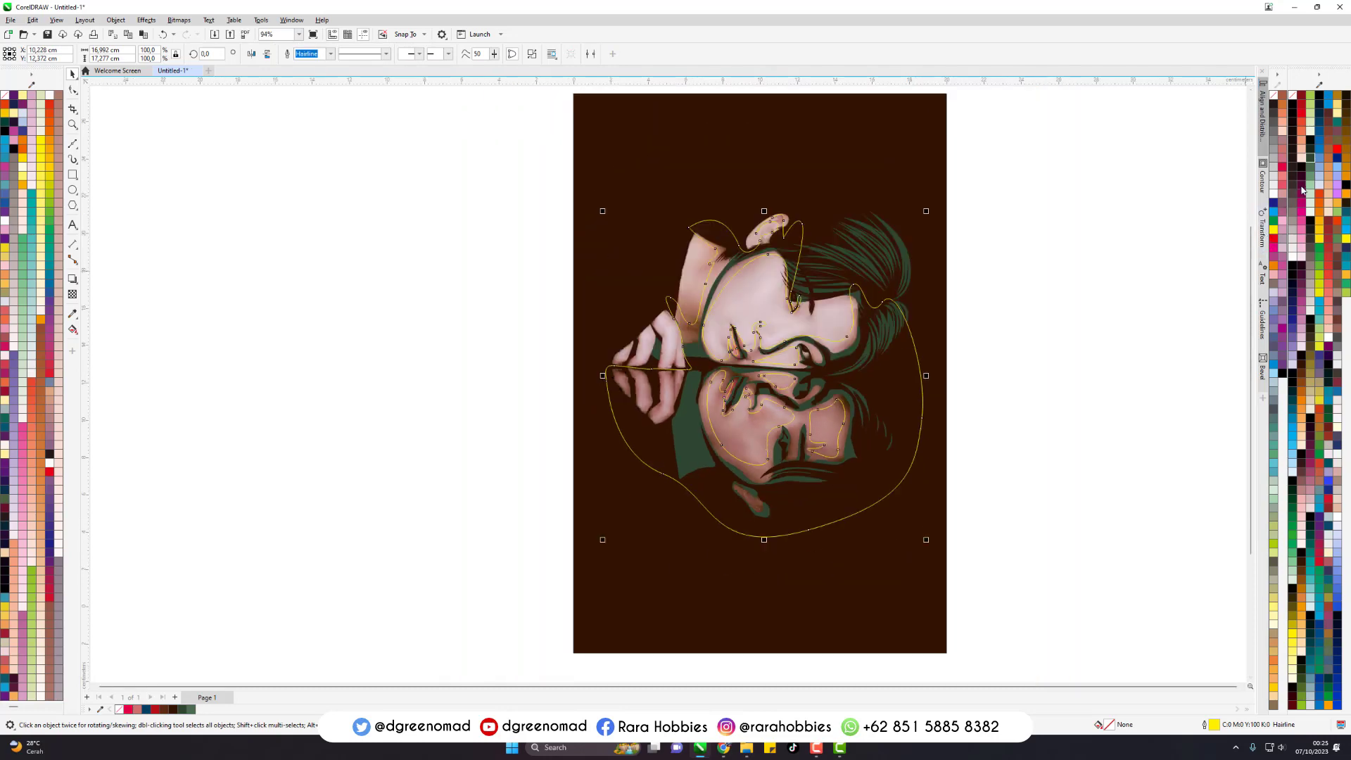
click(1304, 126)
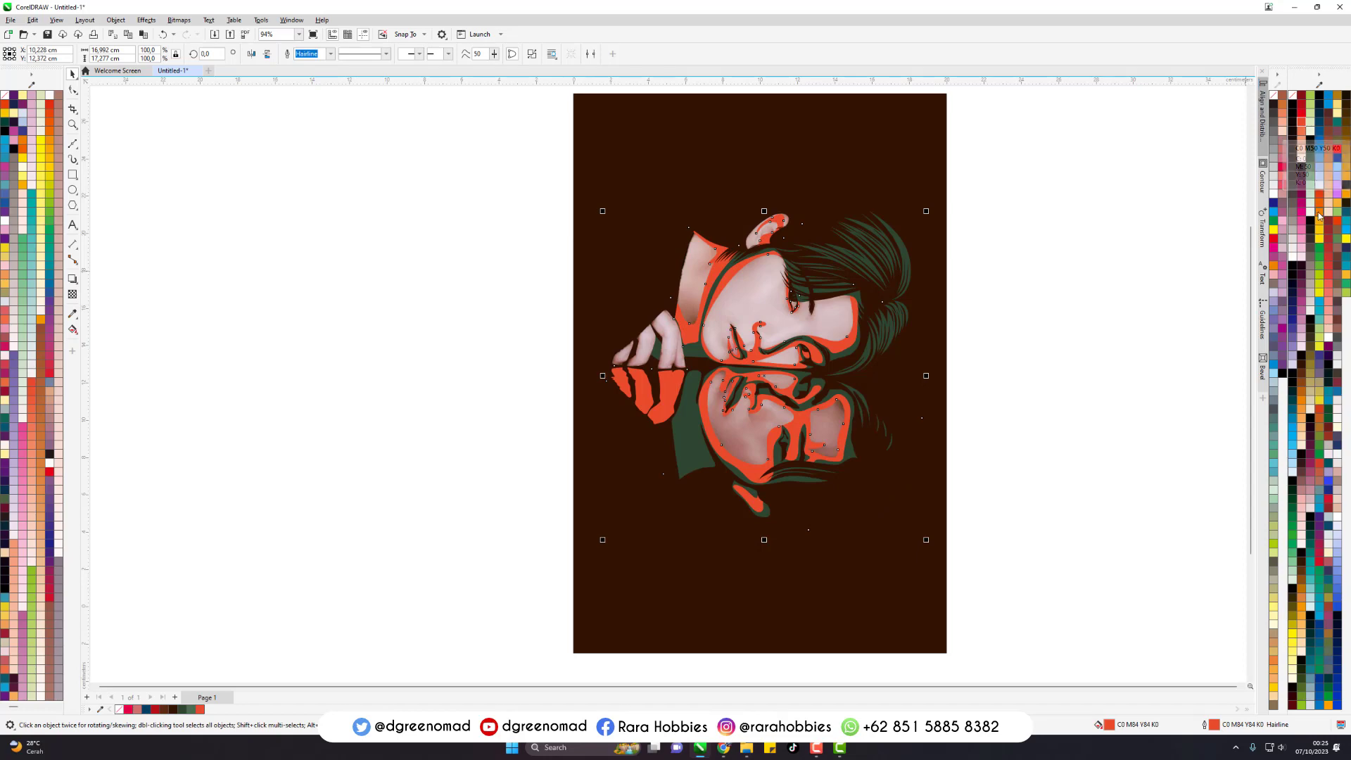
click(1302, 396)
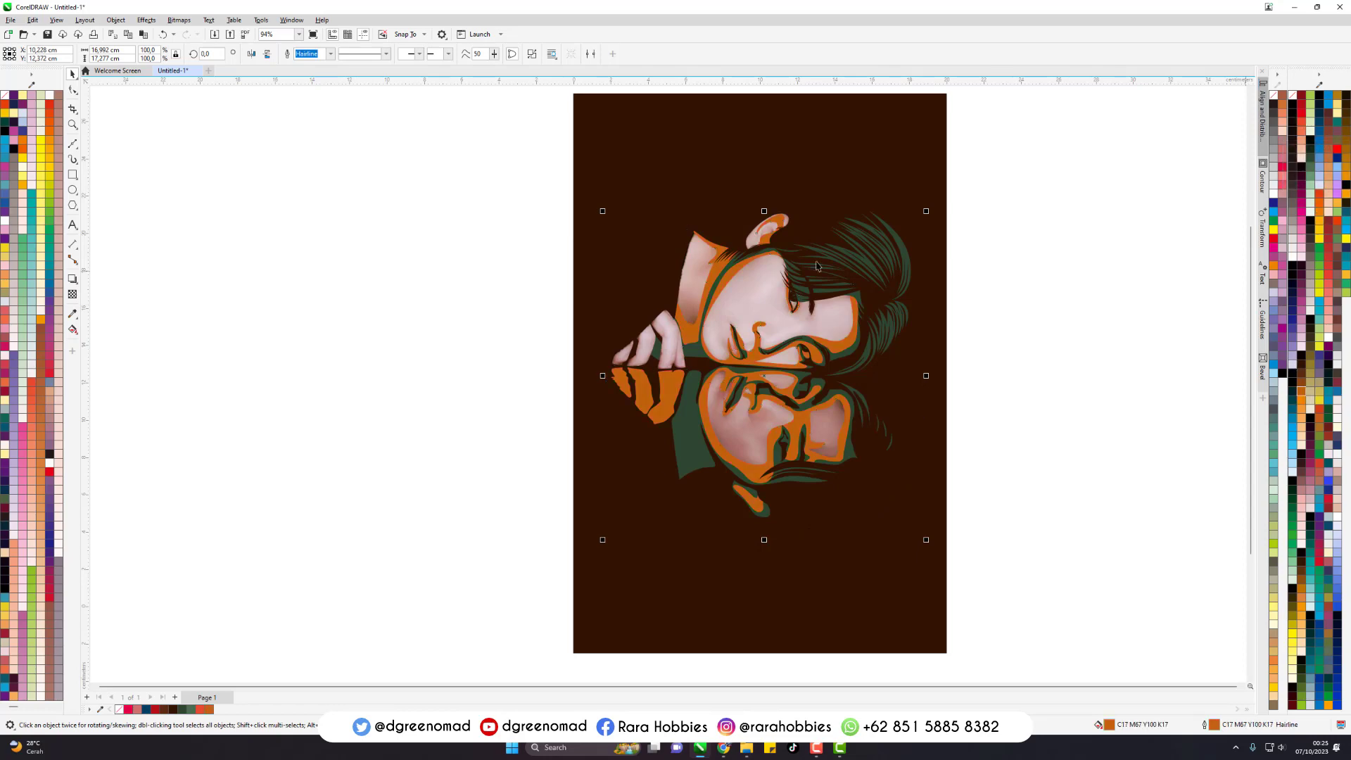
key(shift+F4)
click(1102, 276)
- Start a new Bezier outline above the neck, trace the neck's lit area and loop it over to the back of the hand
scroll(720, 224, up, 1)
key(F5)
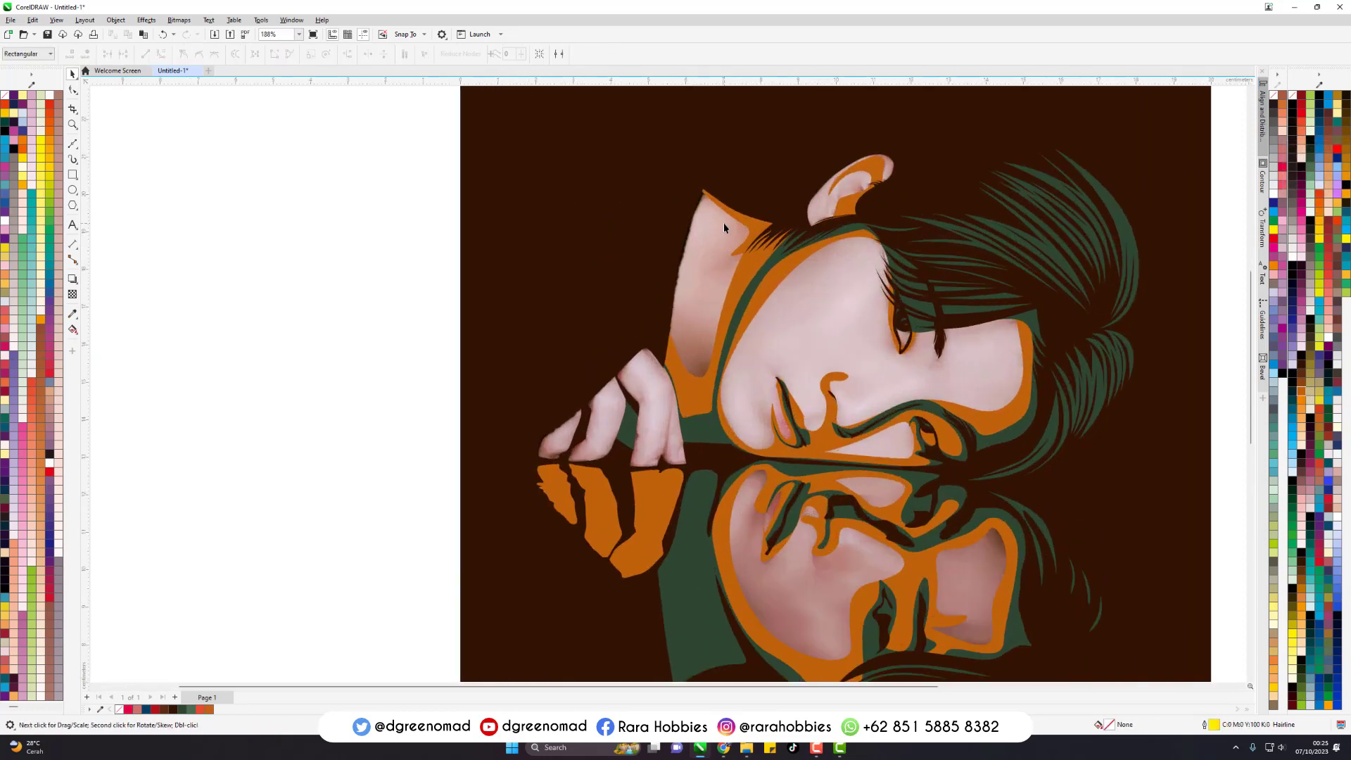
scroll(644, 176, up, 1)
drag(725, 250, 712, 320)
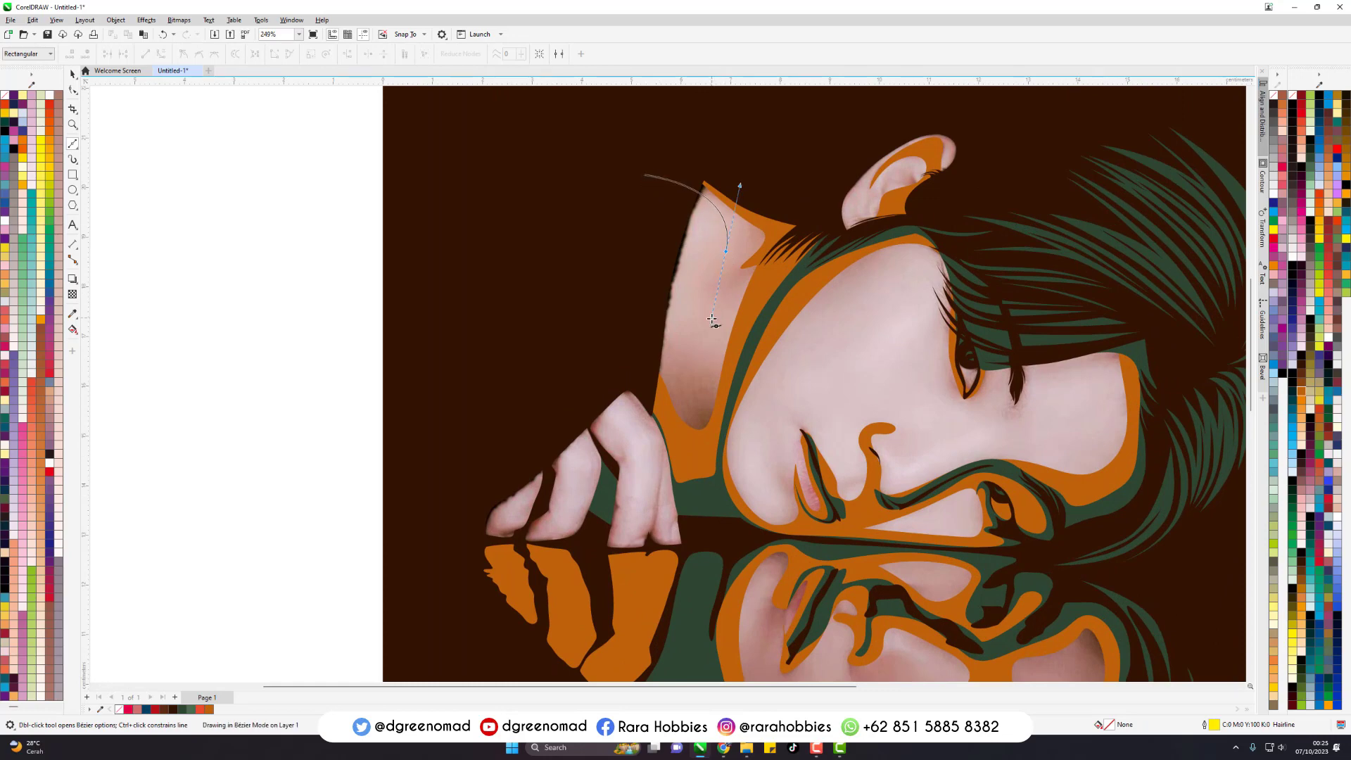
click(675, 378)
drag(626, 308, 579, 303)
scroll(558, 229, down, 1)
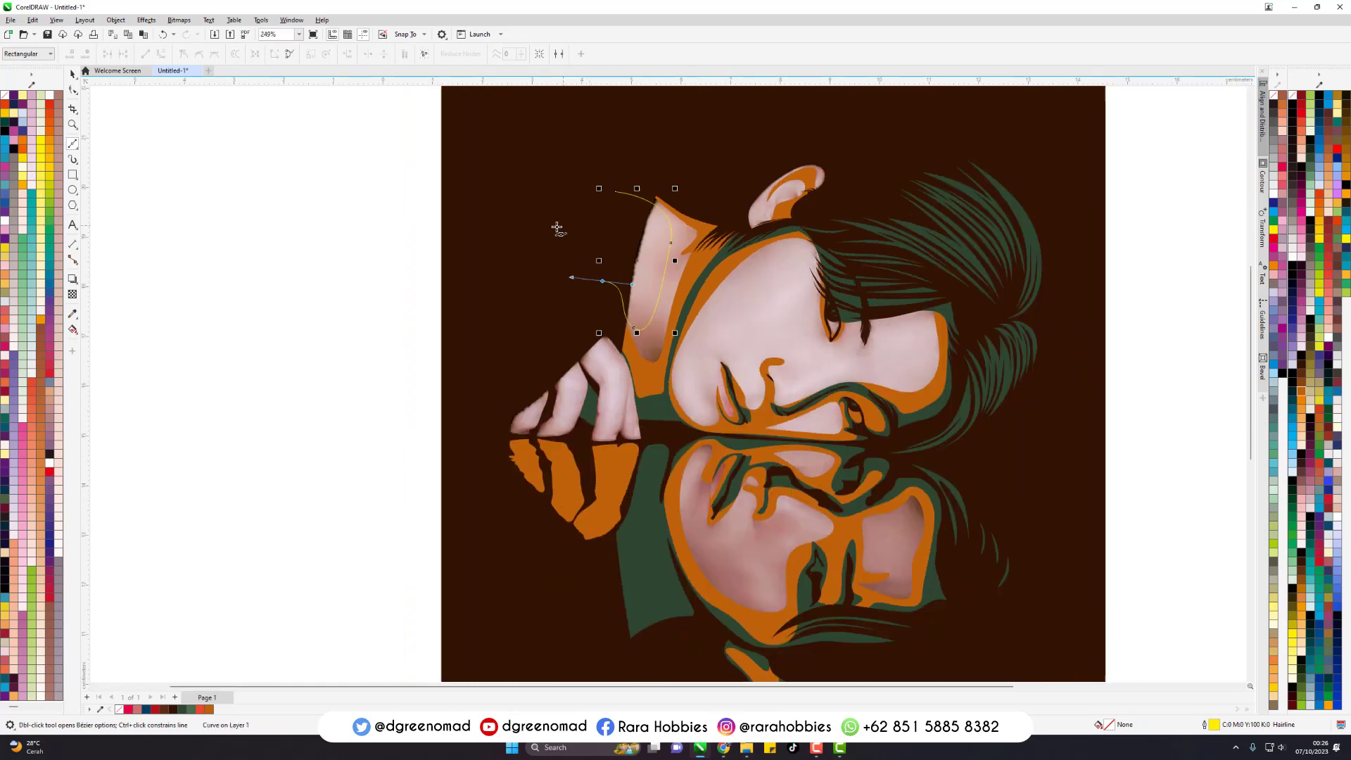
scroll(502, 398, up, 1)
drag(663, 309, 675, 328)
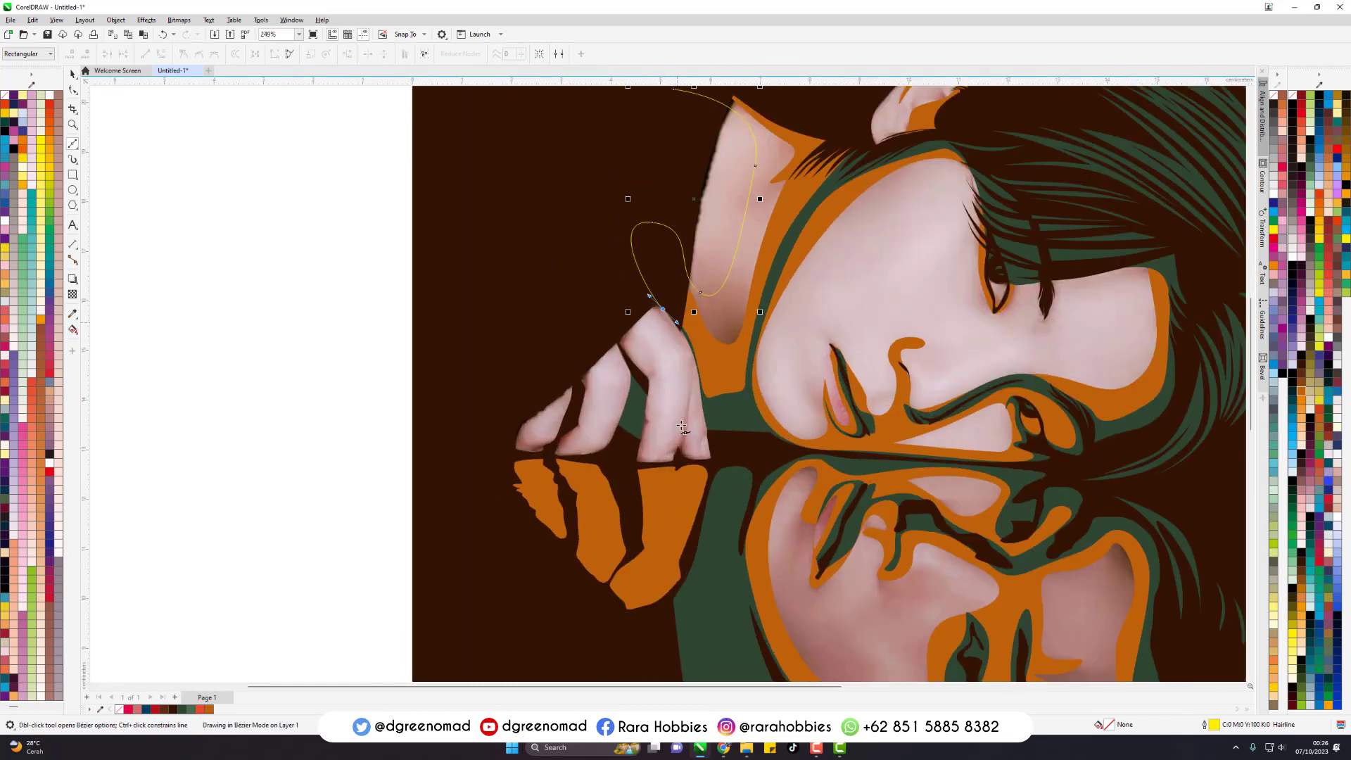
- Trace the outline along the inner edges of the fingers and carry it out into the dark background beside the hand
drag(681, 431, 670, 500)
click(655, 433)
drag(657, 400, 646, 359)
drag(607, 308, 604, 304)
drag(614, 446, 595, 409)
drag(585, 358, 563, 333)
drag(439, 423, 424, 521)
- Sweep the outline around below the reflected face, back across the hair and around the upper face's forehead highlight
scroll(591, 374, down, 1)
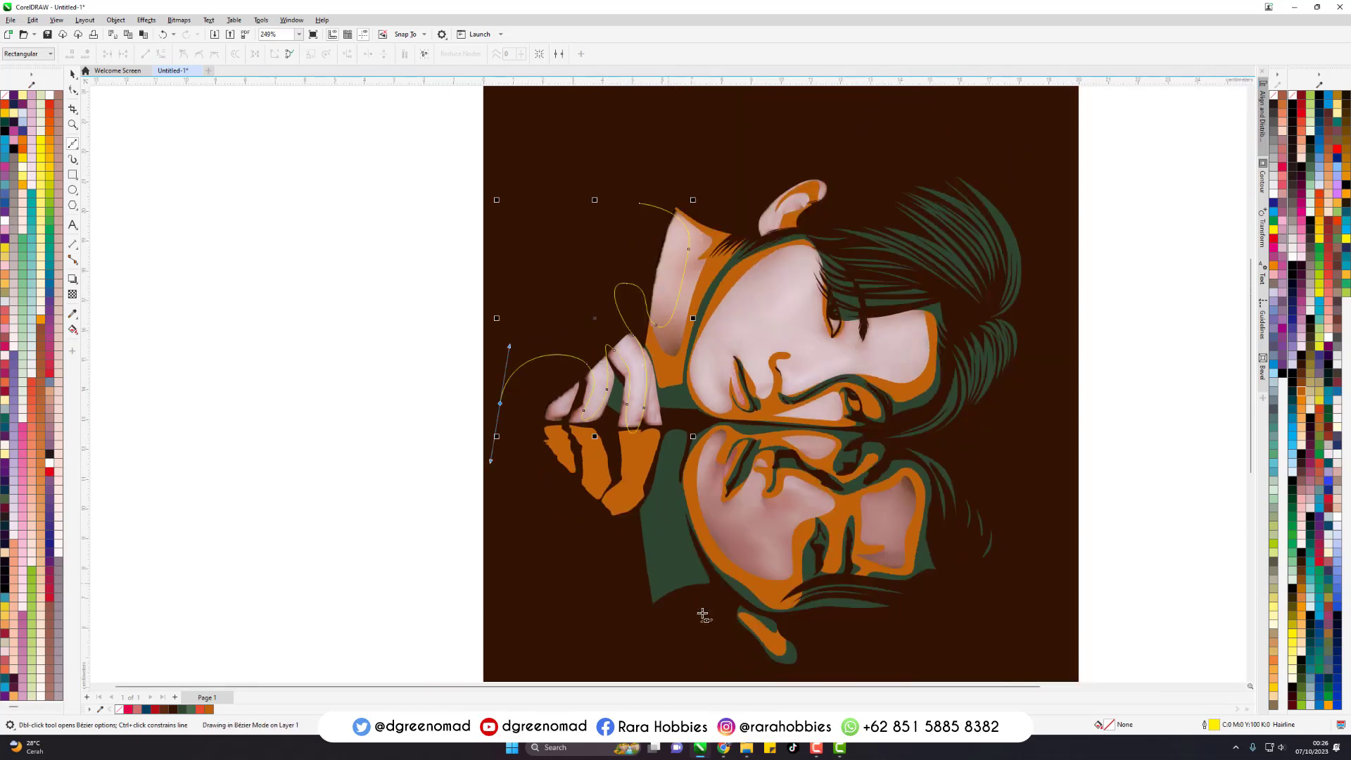
drag(1040, 344, 1023, 252)
scroll(947, 338, up, 1)
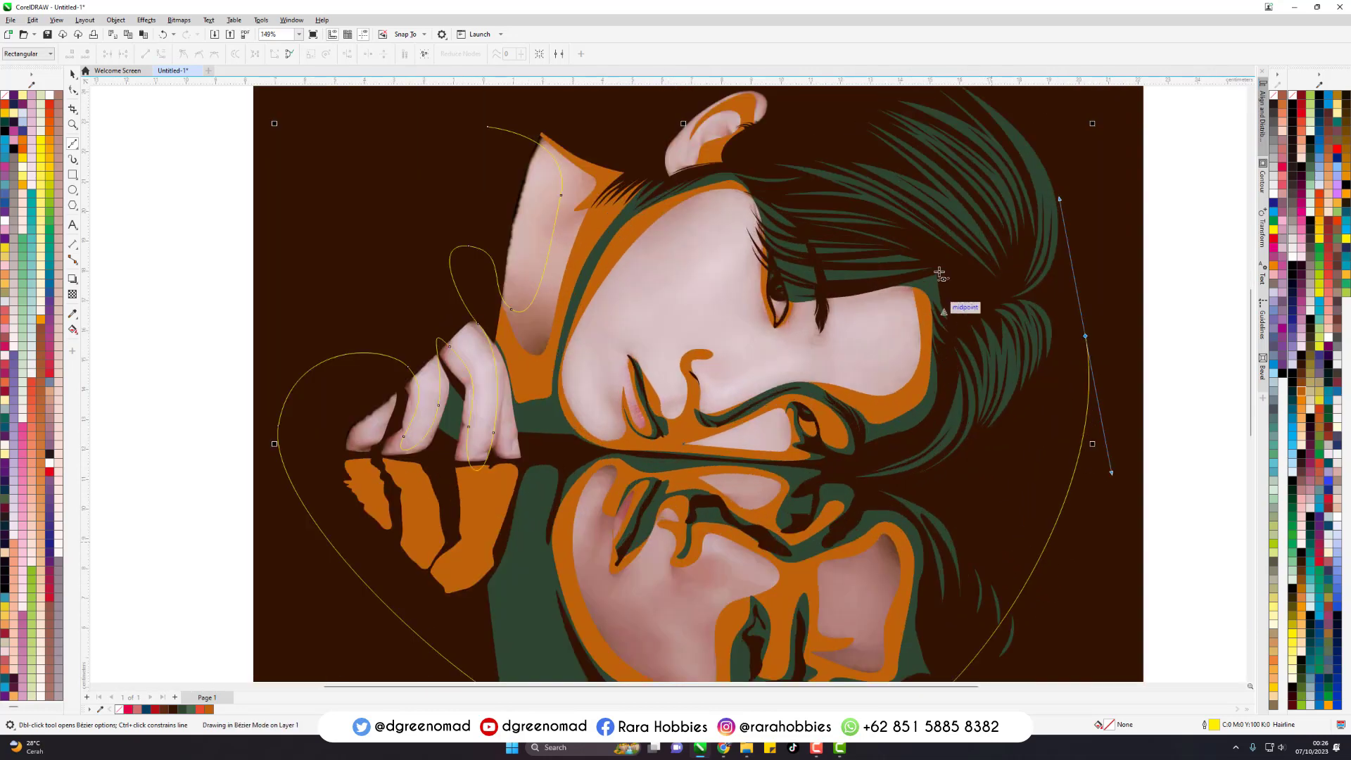
drag(806, 283, 917, 316)
drag(856, 380, 798, 376)
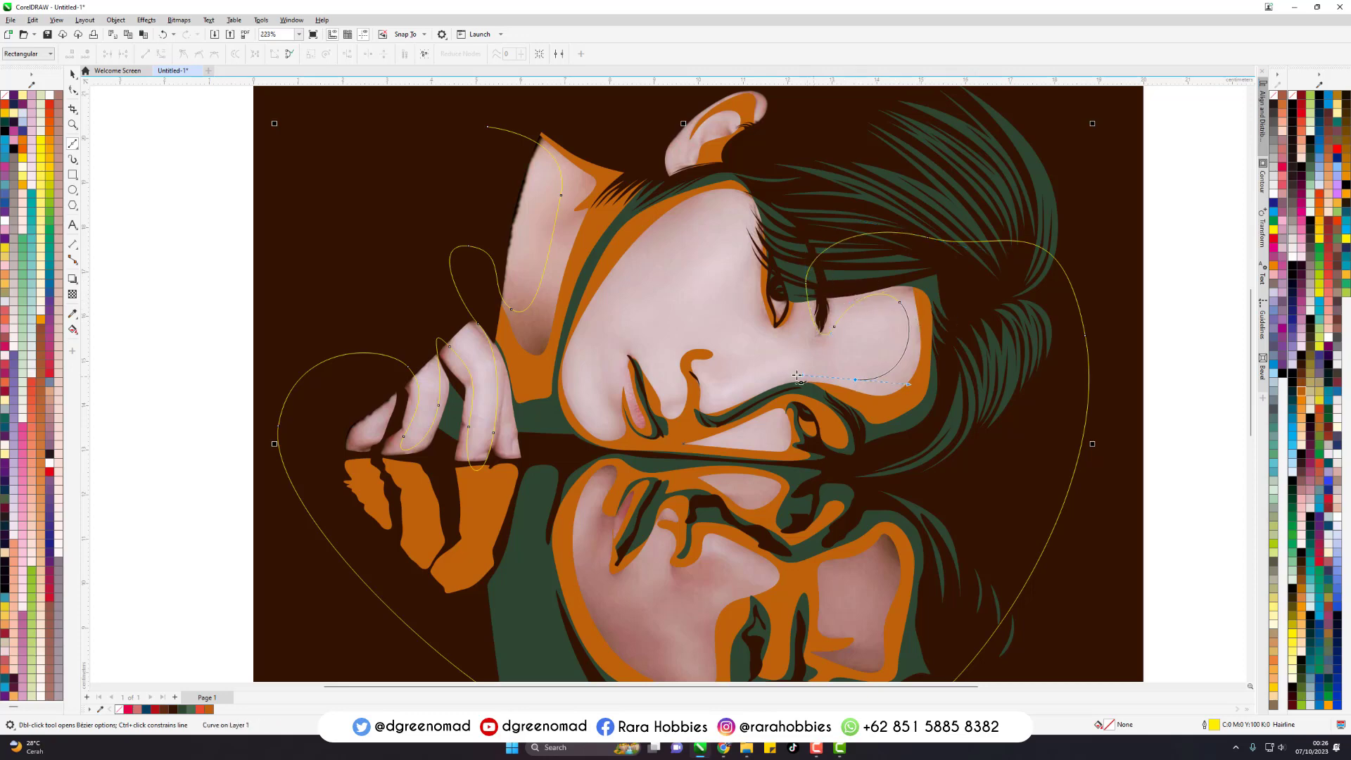
- Continue the outline above the lower eye, around the nose and lips, over the chin and along the jaw
scroll(703, 402, up, 1)
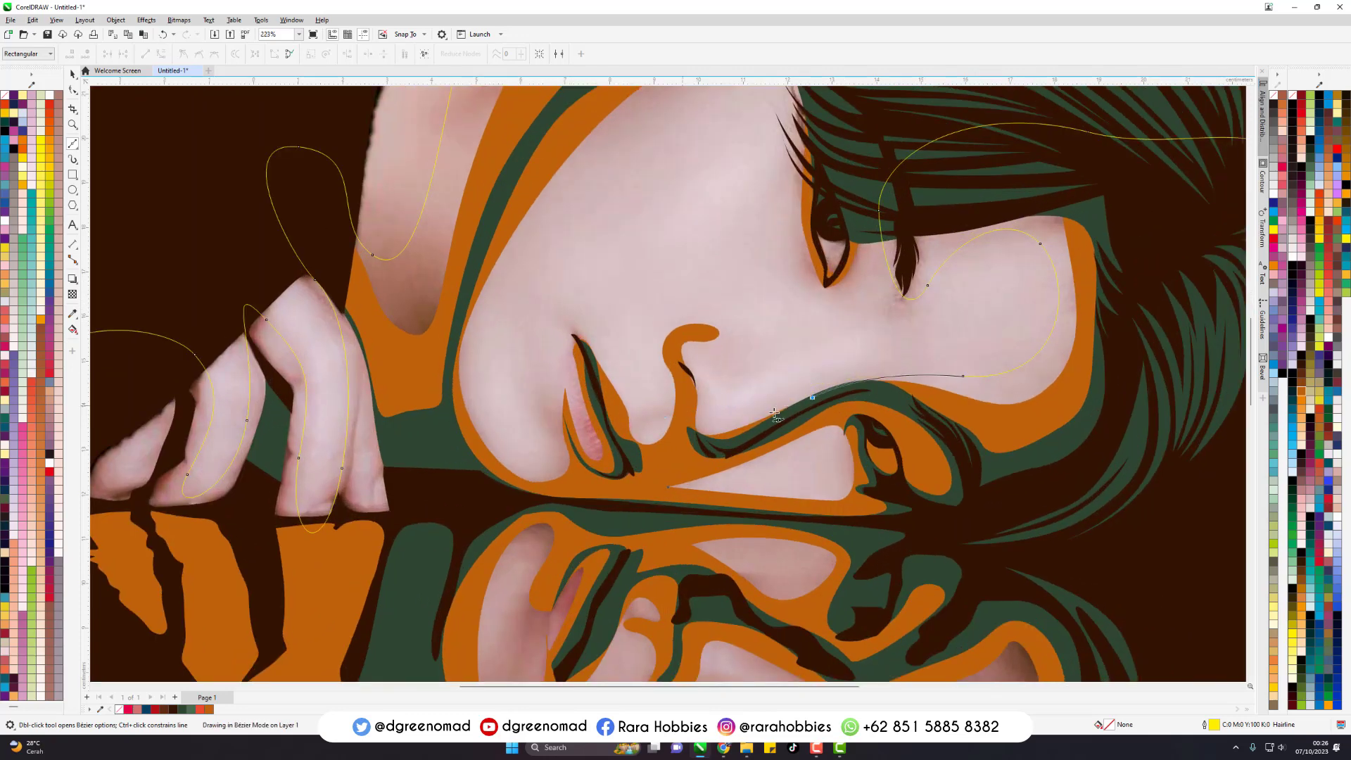
drag(702, 378, 702, 356)
drag(634, 418, 661, 425)
drag(576, 336, 577, 350)
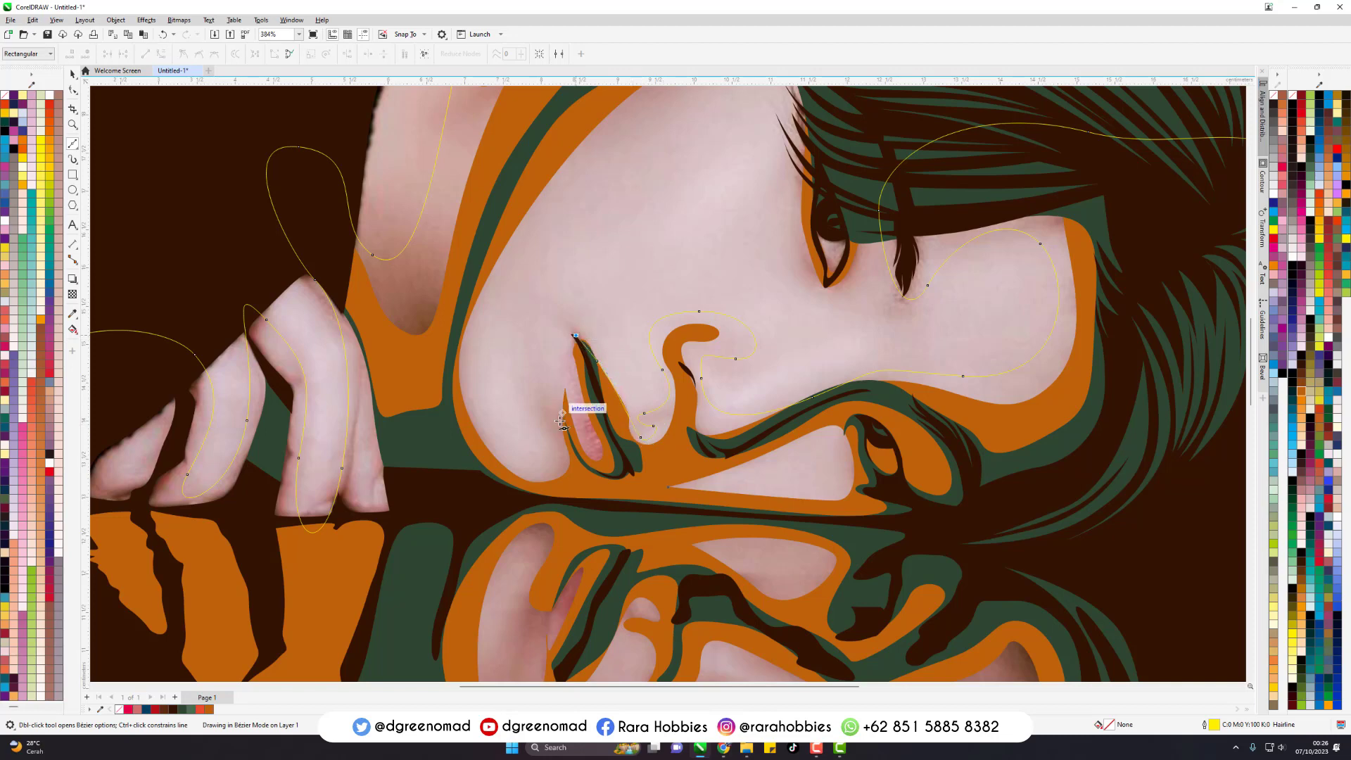
drag(561, 423, 505, 363)
drag(521, 445, 492, 449)
drag(508, 272, 578, 176)
- Carry the outline over the cheek's upper edge, down the fringe and around the upper eye
scroll(658, 194, down, 1)
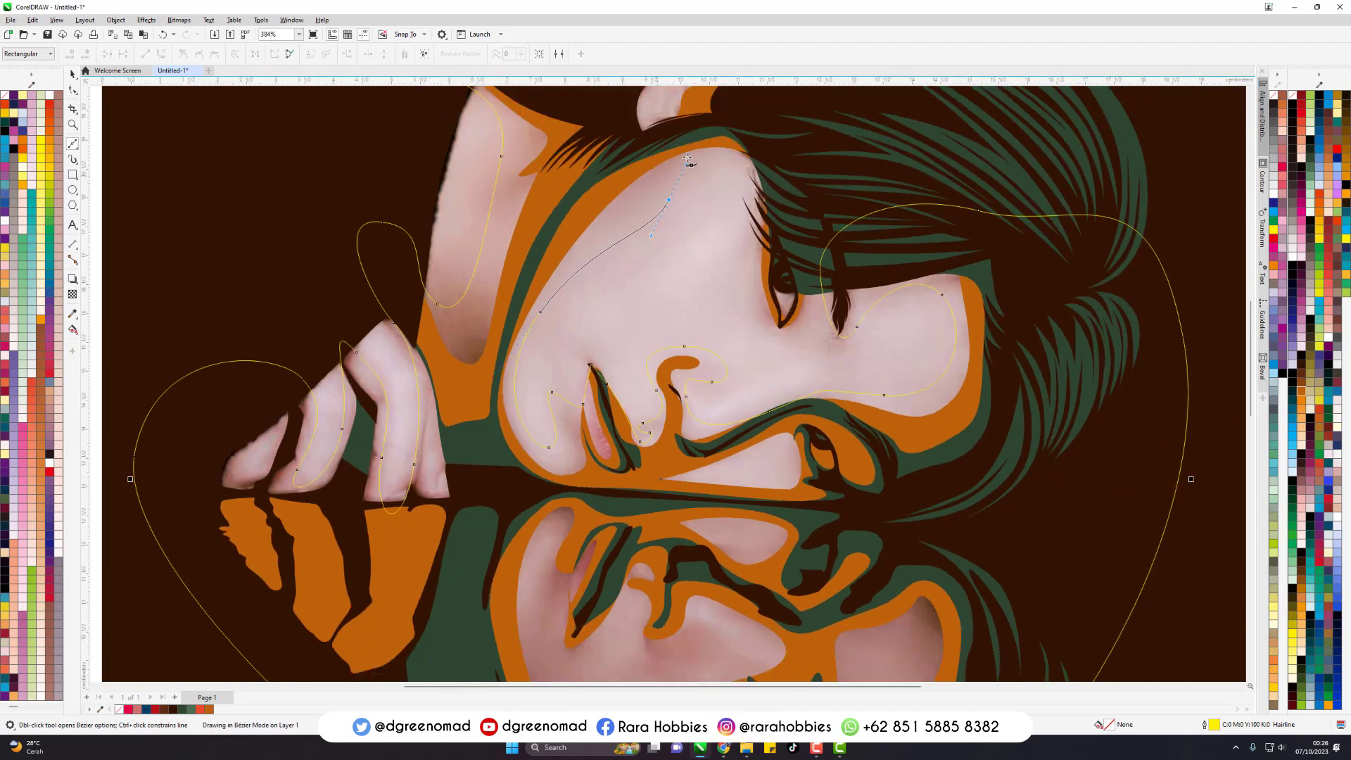
drag(687, 159, 686, 151)
drag(761, 183, 778, 216)
mouse_move(810, 246)
mouse_down()
mouse_move(800, 194)
mouse_move(796, 234)
mouse_up()
- Loop the outline around the ear and its inner fold, then across the hairline to close it above the neck
scroll(798, 201, down, 1)
scroll(800, 101, up, 2)
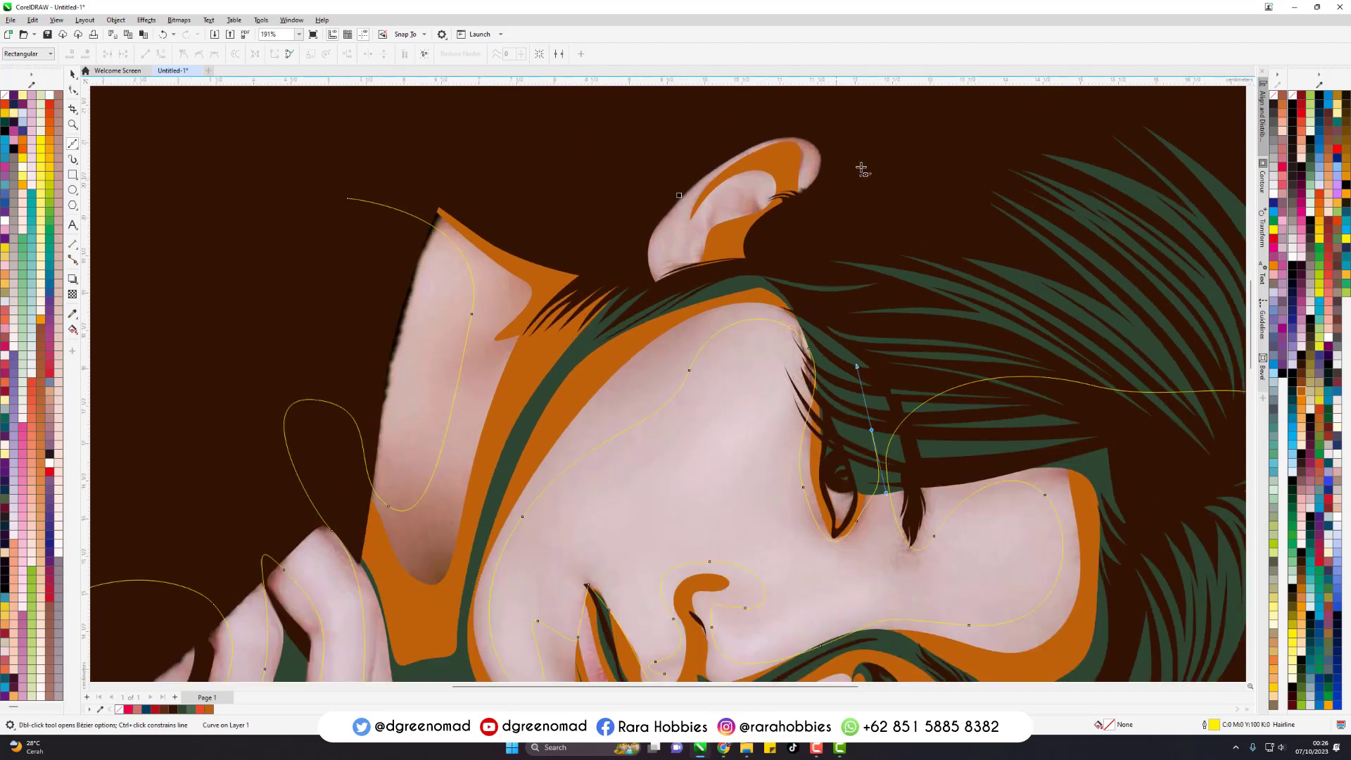
drag(858, 127, 788, 104)
drag(700, 144, 665, 268)
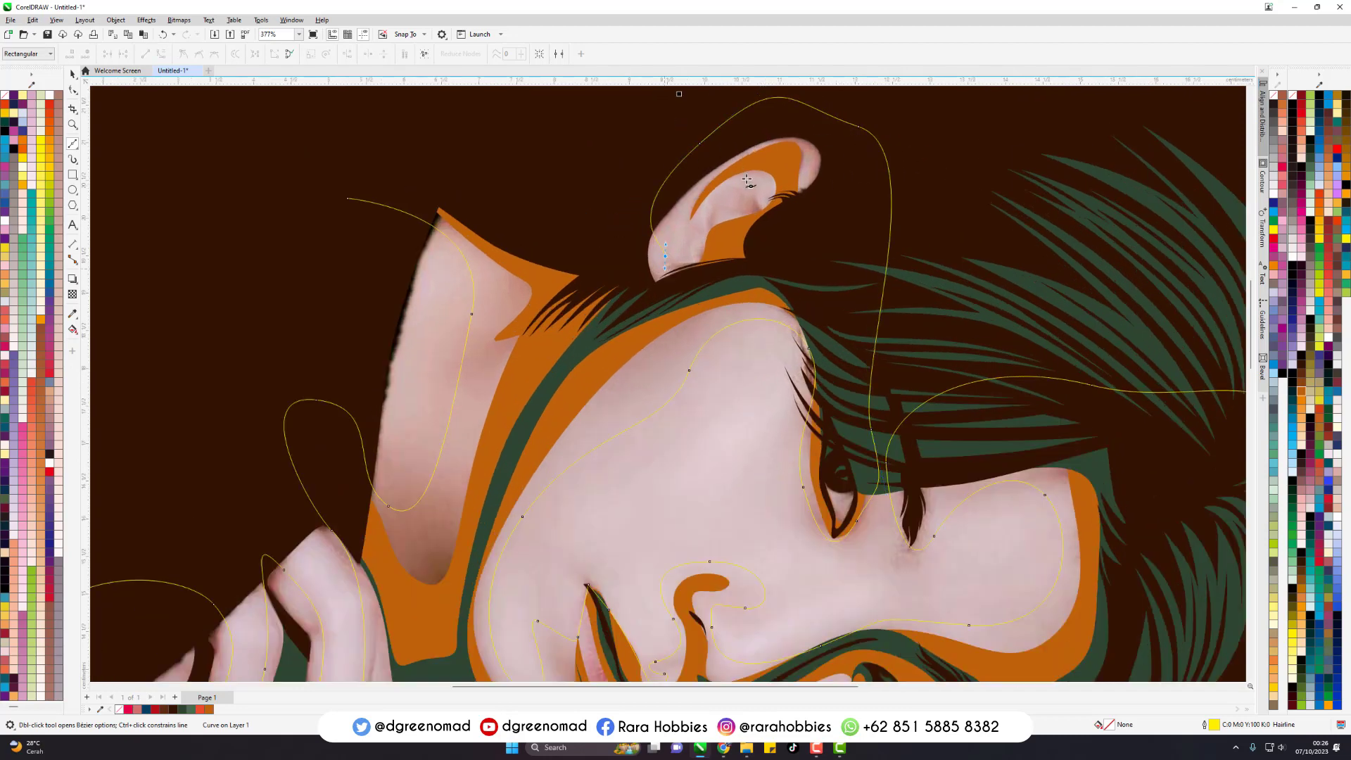
drag(746, 179, 795, 186)
drag(688, 251, 681, 284)
drag(600, 302, 571, 287)
drag(348, 199, 506, 115)
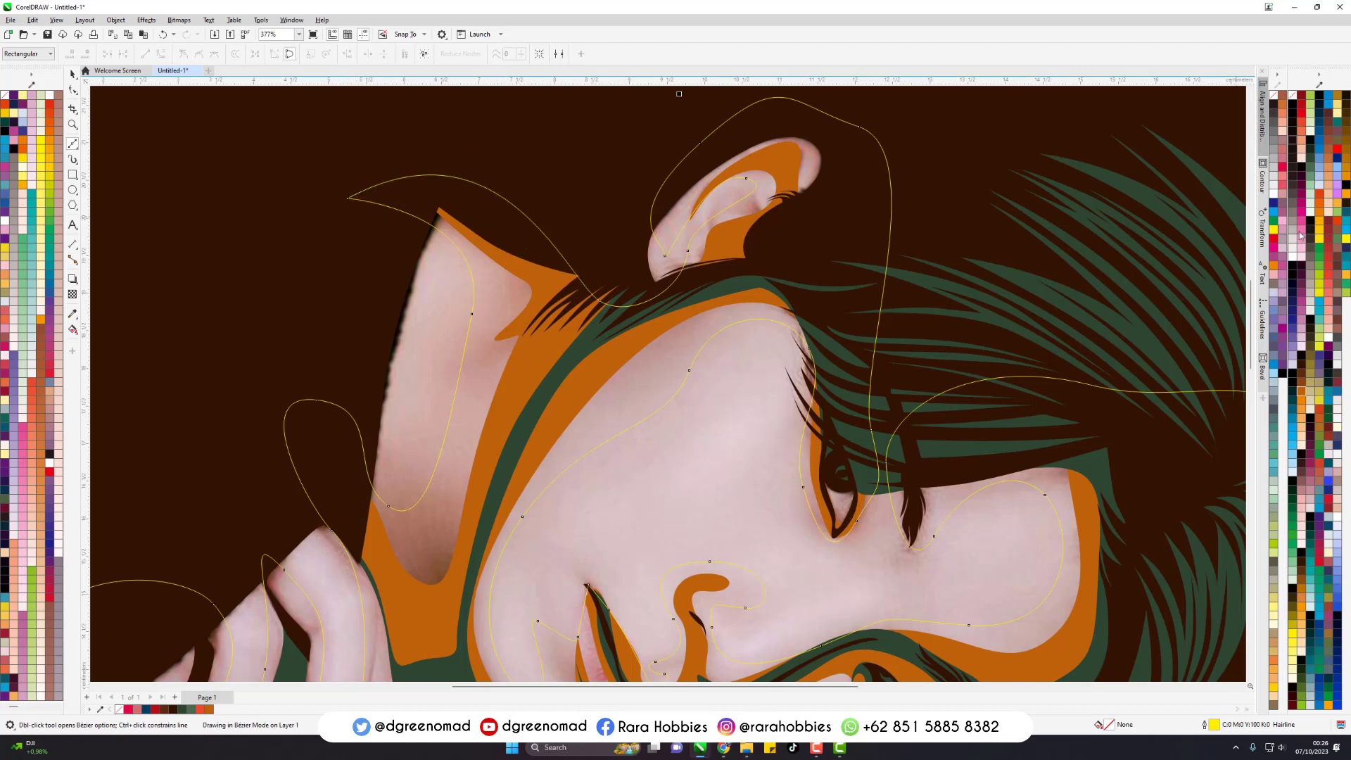
- Lower the closed midtone shape two levels in the stacking order and fill it with pink C0 M67 Y0 K0
click(1302, 144)
key(ctrl+Page_Down)
key(ctrl+Page_Down)
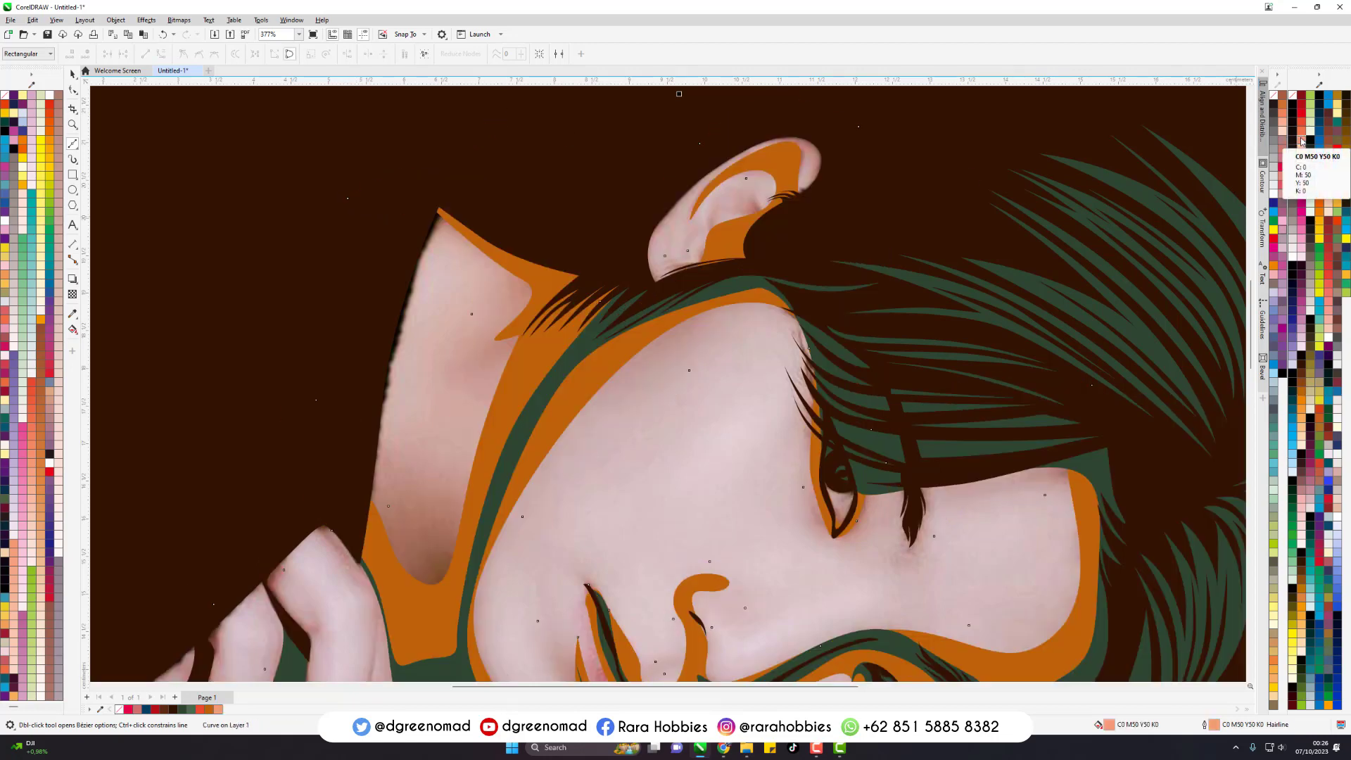
click(1300, 240)
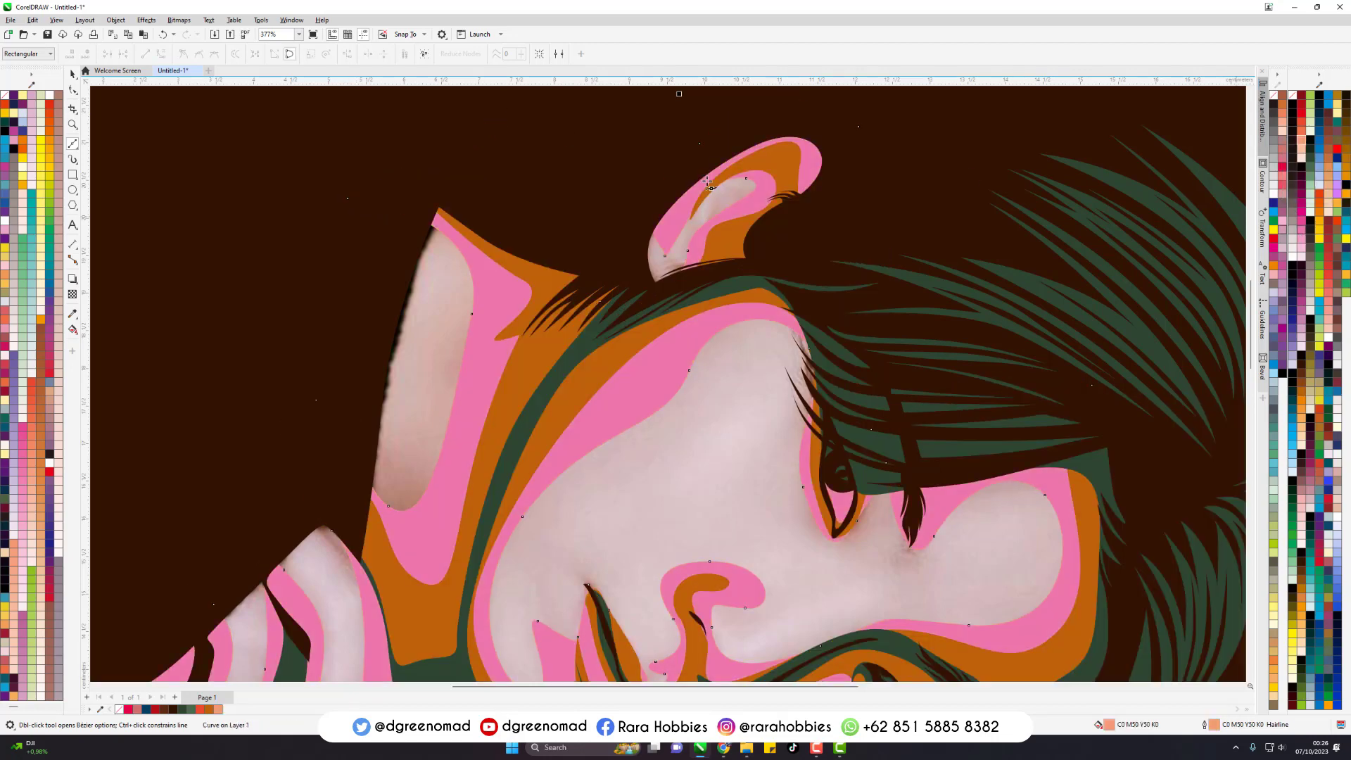
- Try the fills C0 M50 Y0 K0, C33 M67 Y33 K0 and C0 M67 Y0 K0 on the midtone shape
key(shift+F4)
scroll(683, 169, up, 2)
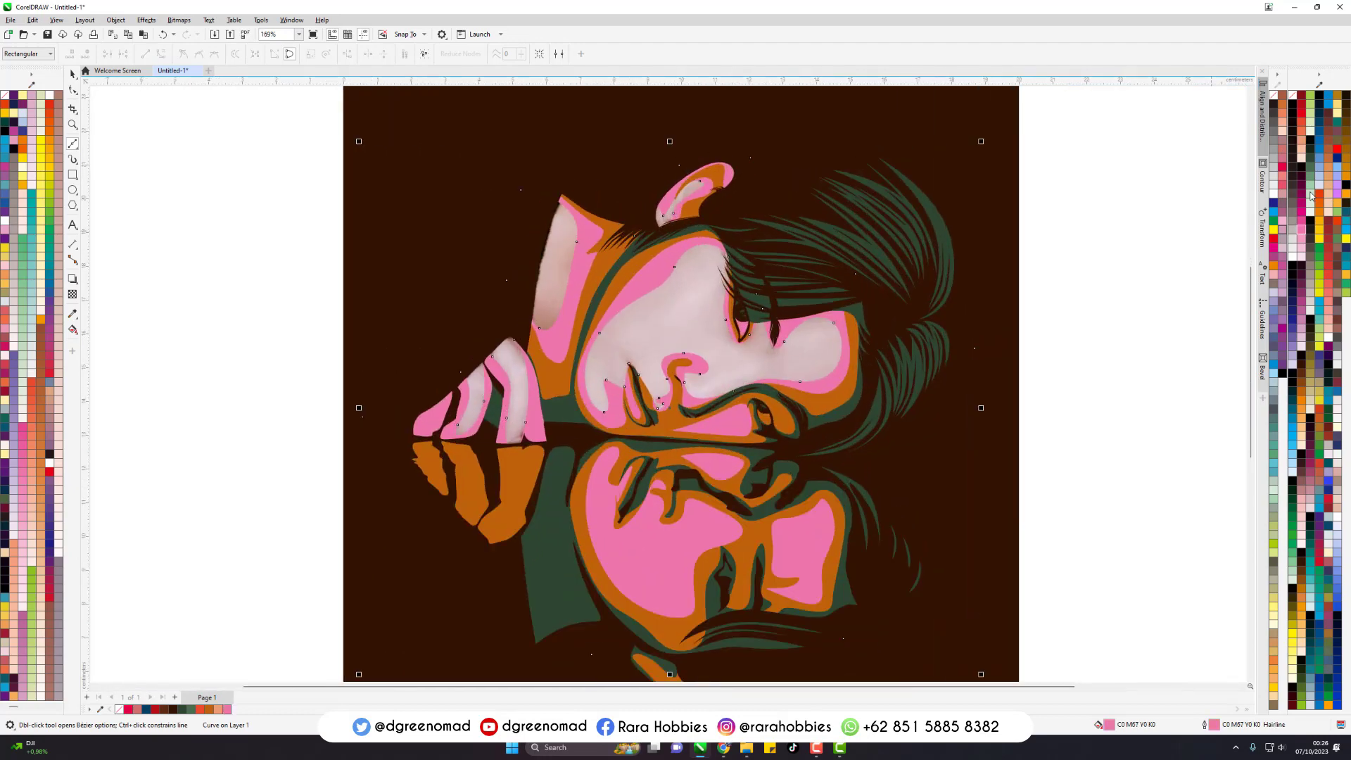
click(1302, 243)
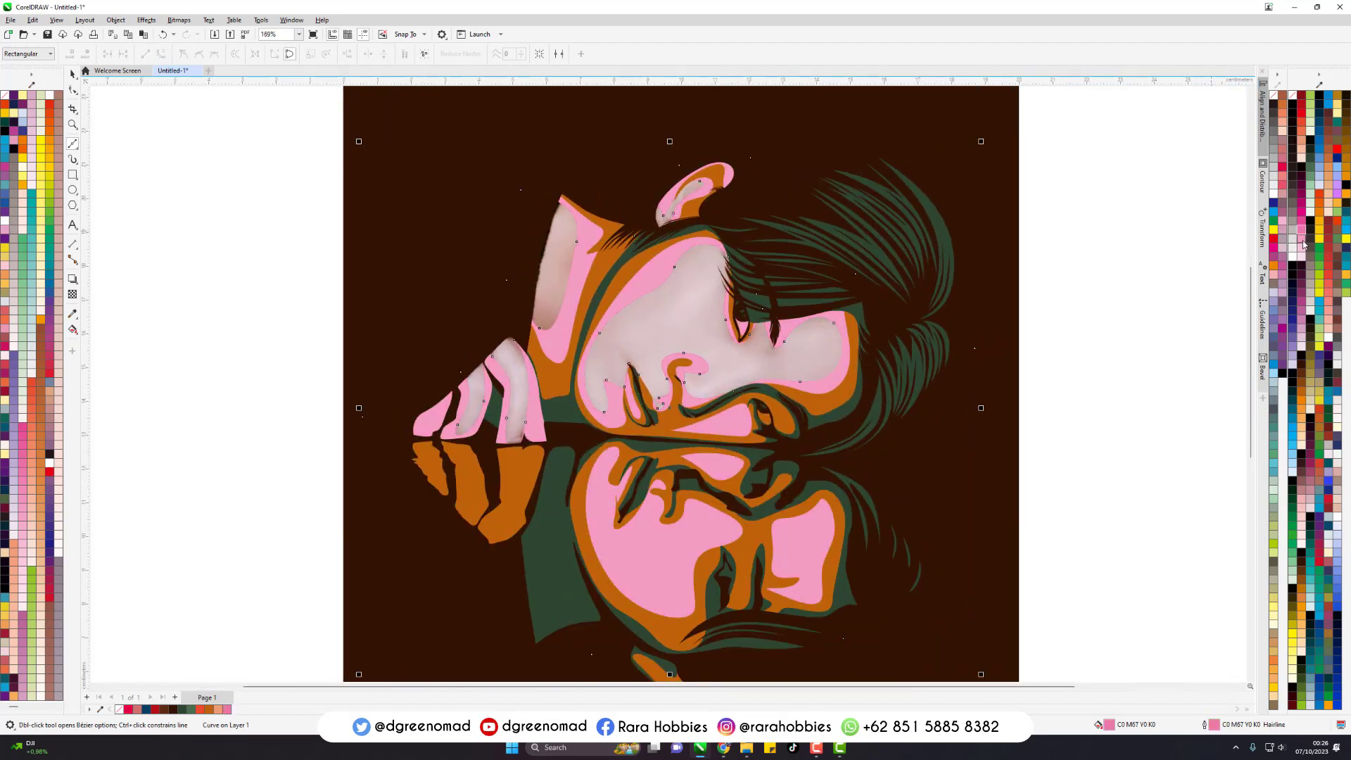
click(1311, 486)
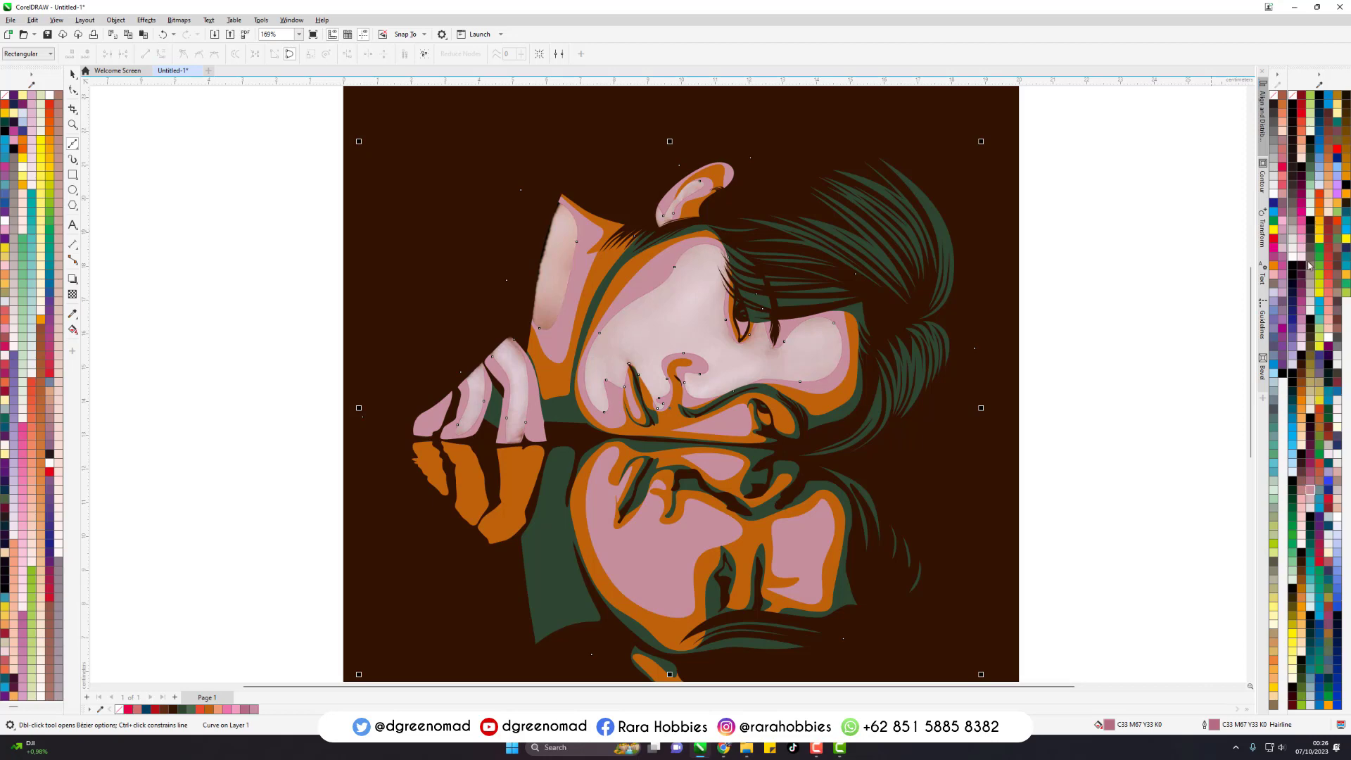
click(1312, 227)
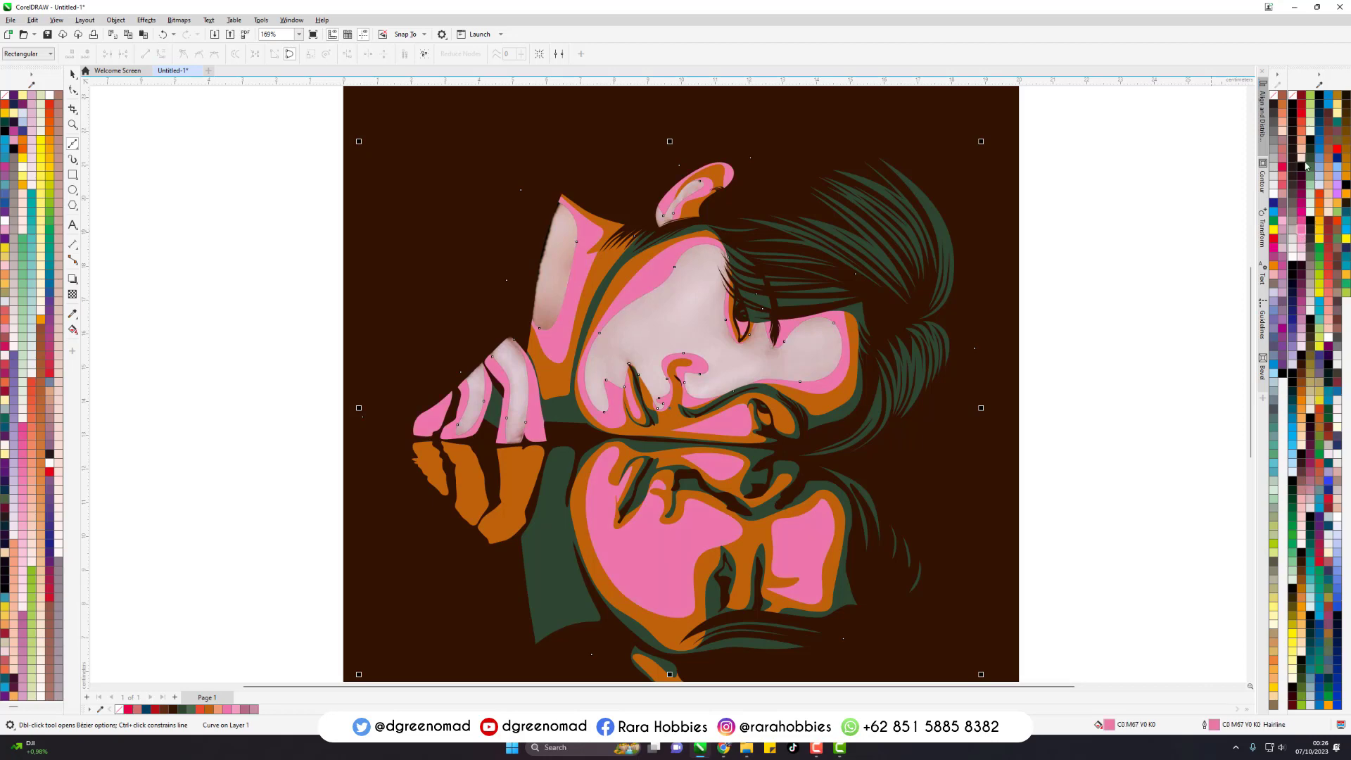
- Try the warmer fills C0 M67 Y67 K0 and C0 M67 Y51 K0 on the midtone shape
click(1303, 124)
right_click(1303, 124)
click(1304, 134)
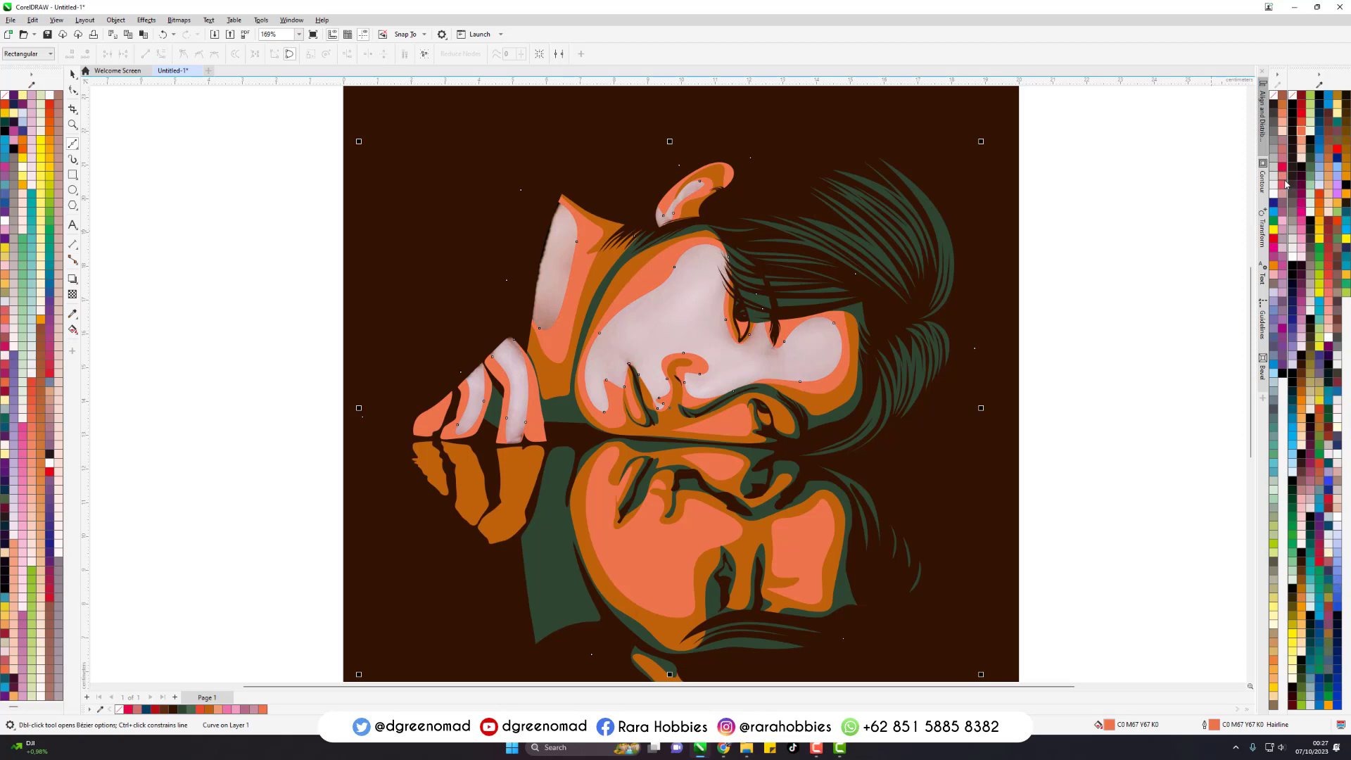
click(1285, 181)
right_click(1286, 182)
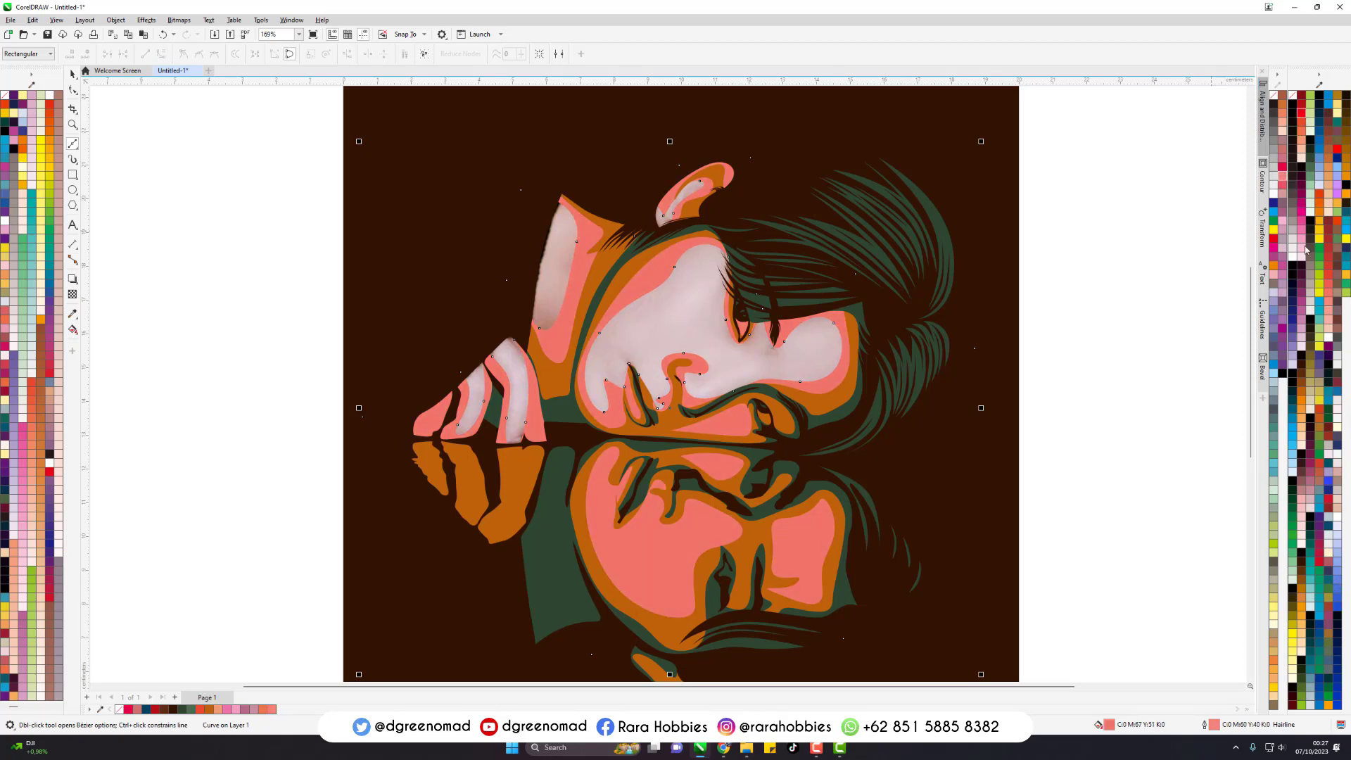
- Fill the midtone shape with salmon R242 G138 B123, remove its outline and deselect it
click(1328, 294)
right_click(1328, 295)
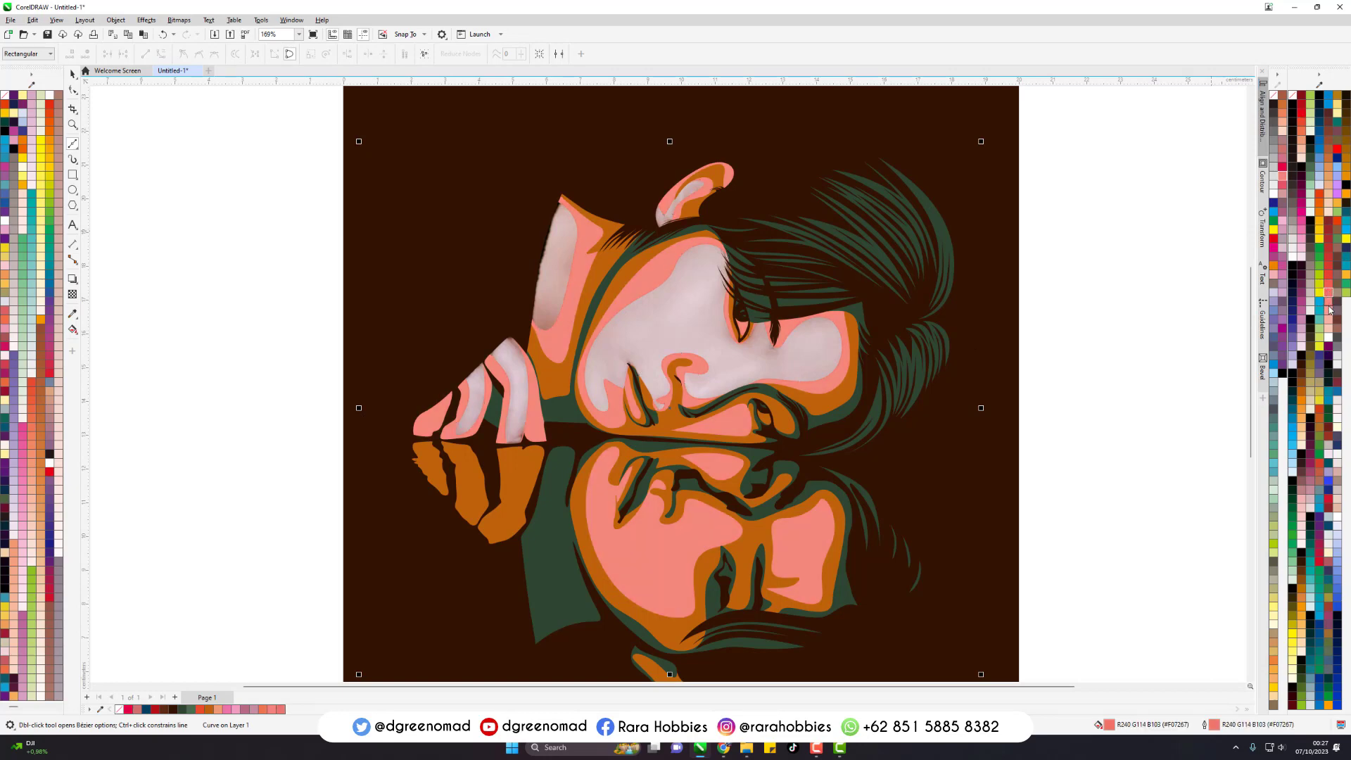
right_click(1274, 95)
key(space)
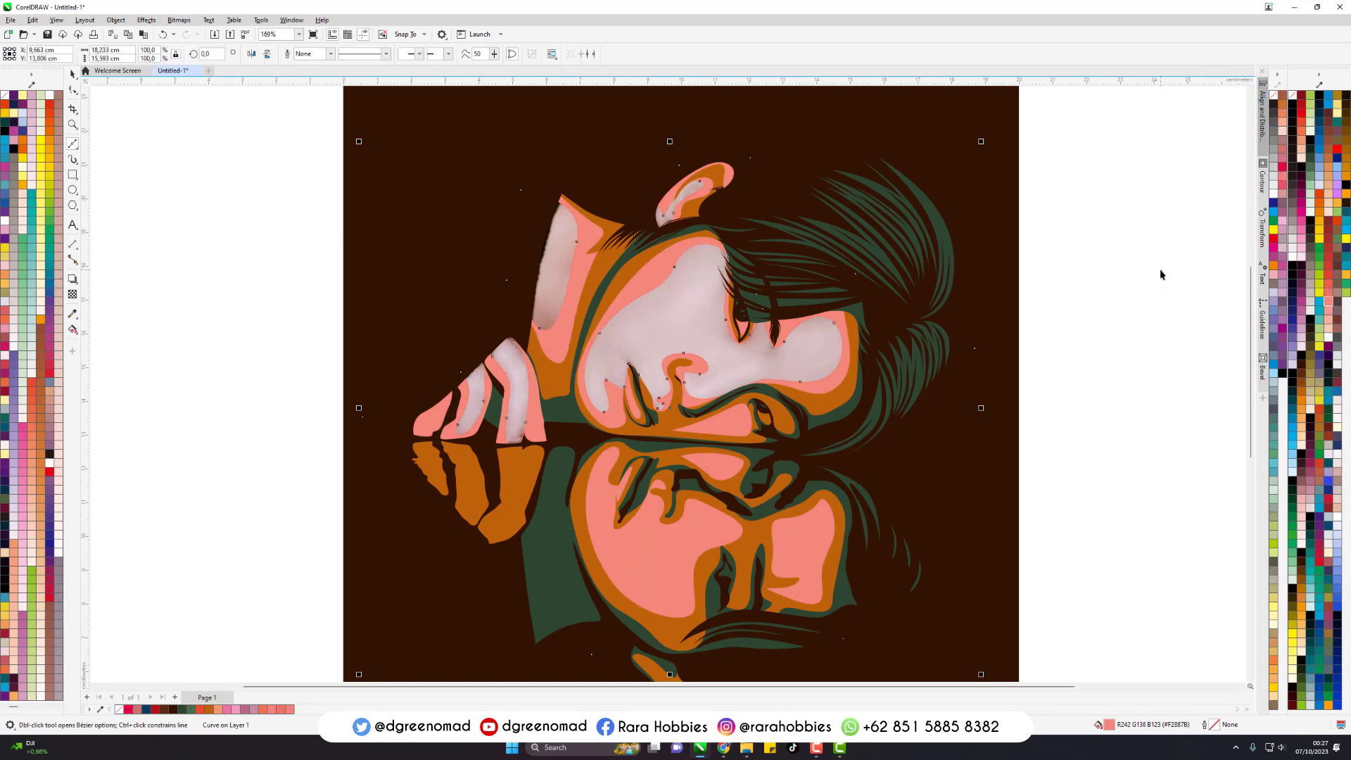
click(1162, 274)
- Draw a large closed Bezier shape enclosing the hand, both faces and the hair, and fill it with pale green
scroll(797, 206, down, 2)
key(space)
click(839, 150)
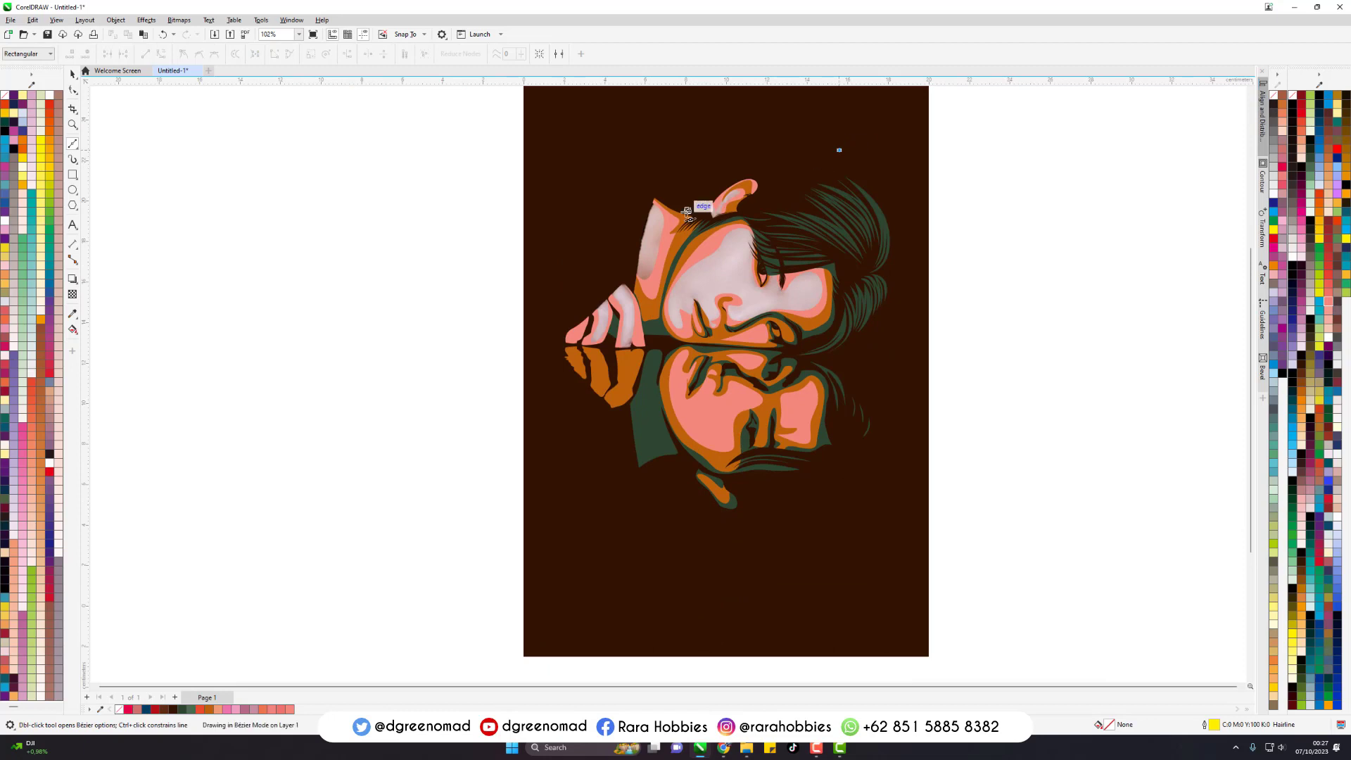
drag(601, 190, 565, 296)
drag(599, 459, 673, 524)
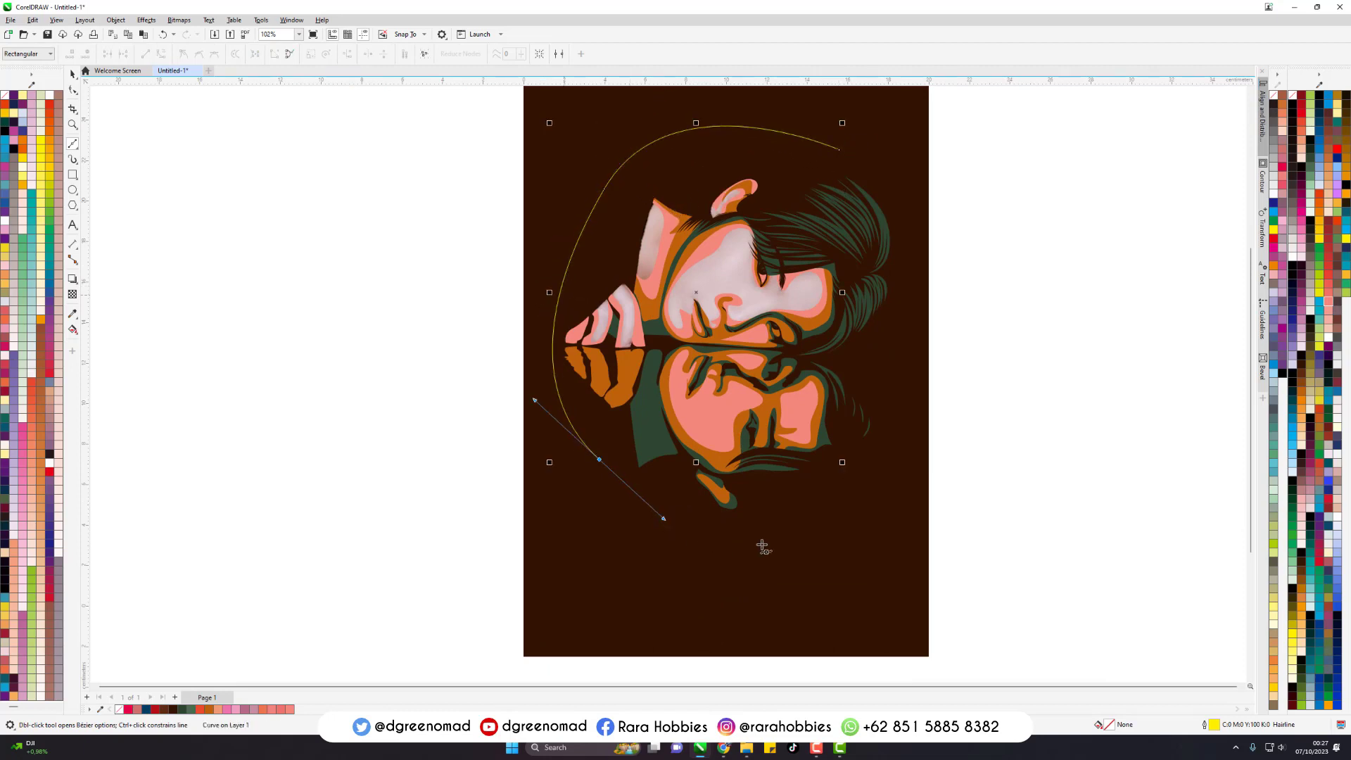
drag(762, 544, 861, 511)
drag(839, 149, 972, 229)
click(1307, 202)
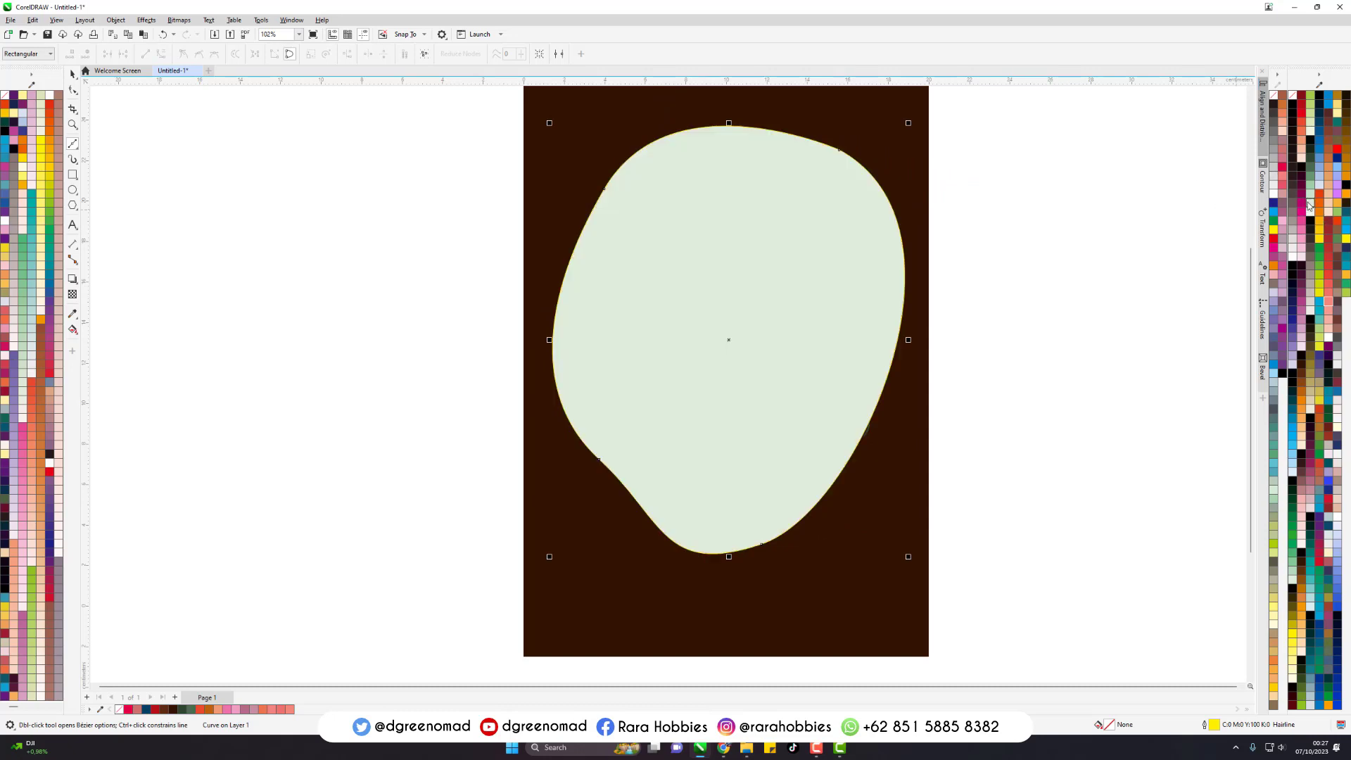
- Match the large pale green shape's outline to its fill and place the shape inside the highlight areas behind the other colour shapes
right_click(1307, 203)
key(ctrl+Page_Down)
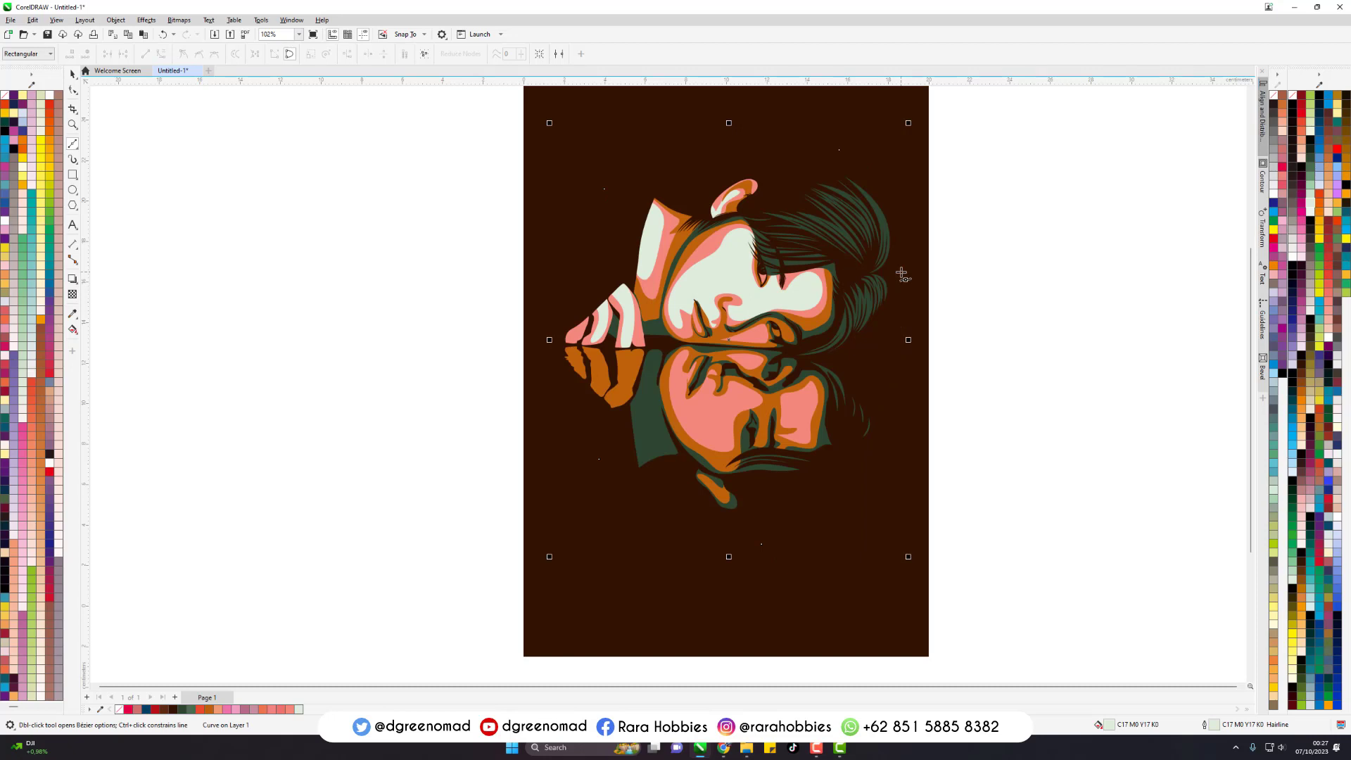
key(ctrl+z)
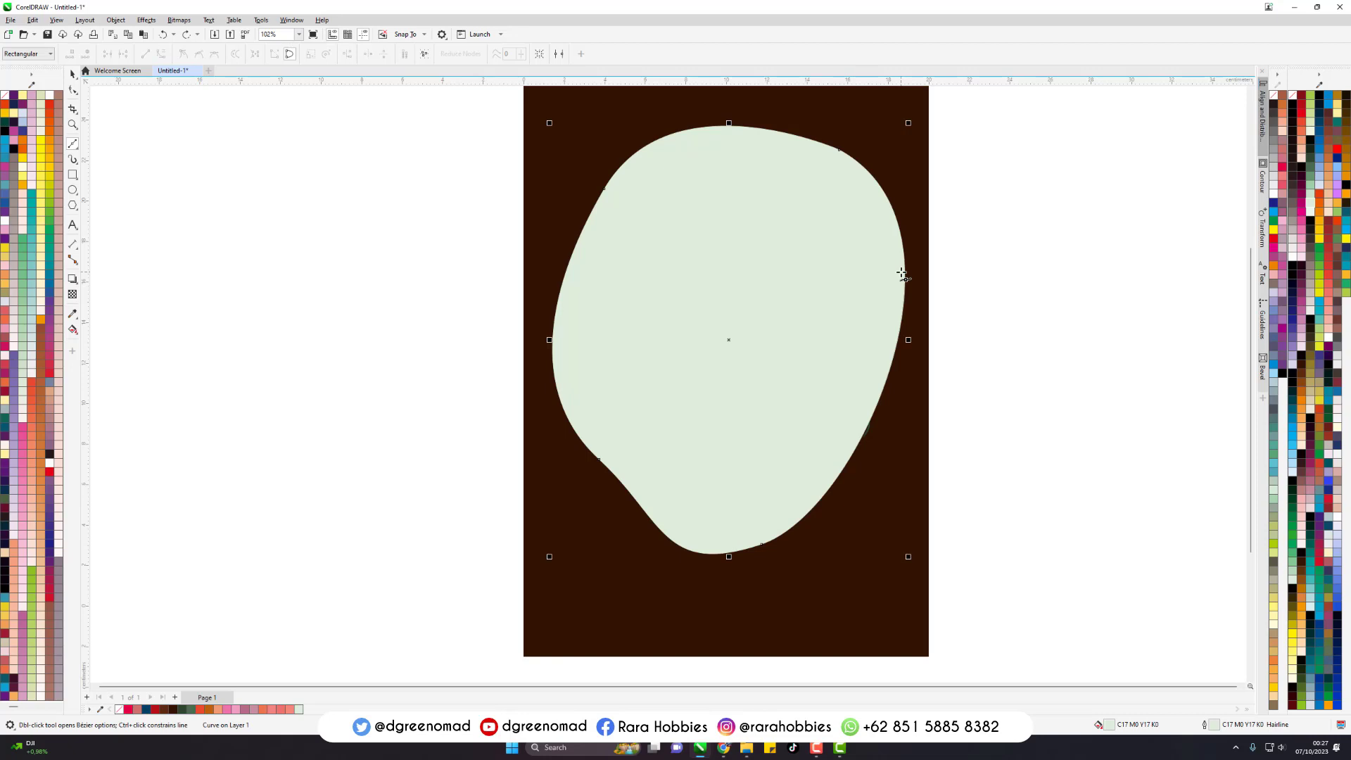
key(ctrl+shift+z)
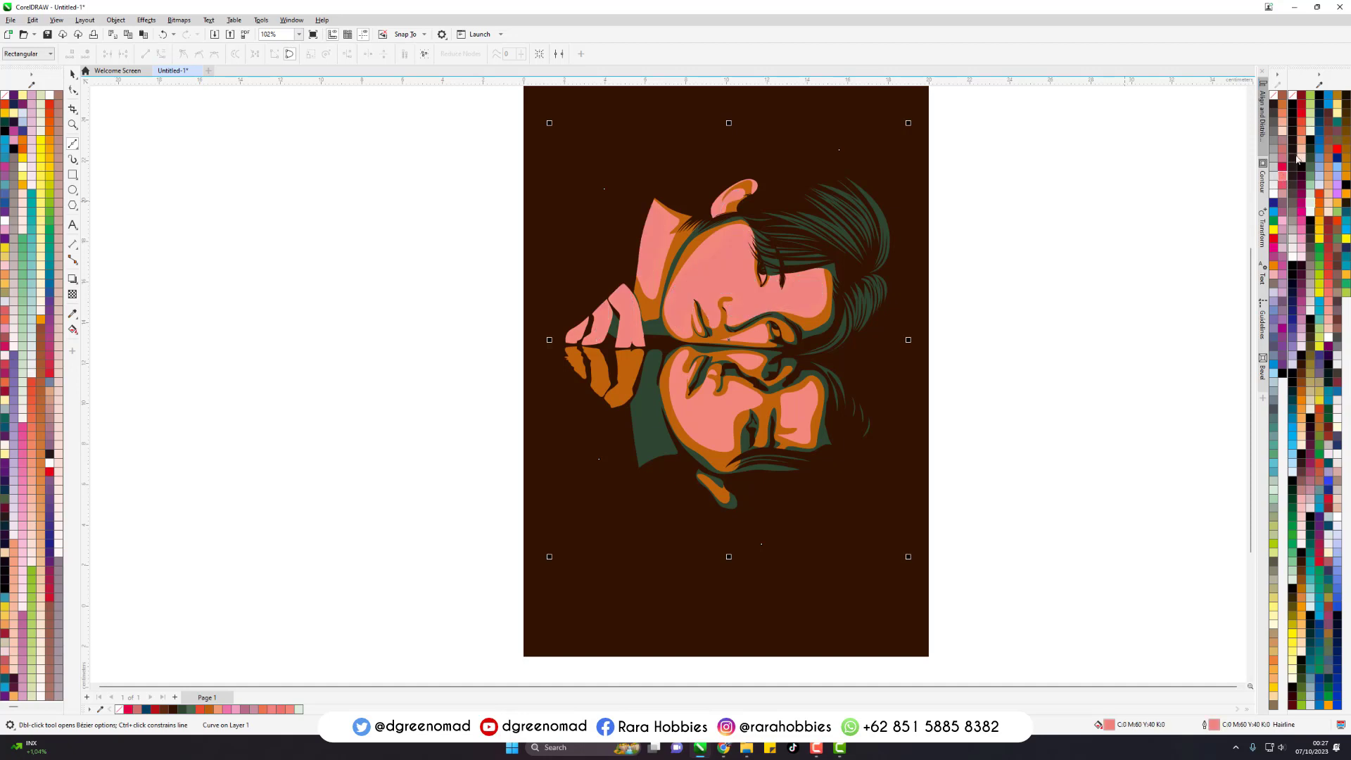
- Try the fill C0 M30 Y50 K0 on the highlight shape and settle on pale pink C0 M20 Y10 K0
click(1302, 435)
click(1321, 343)
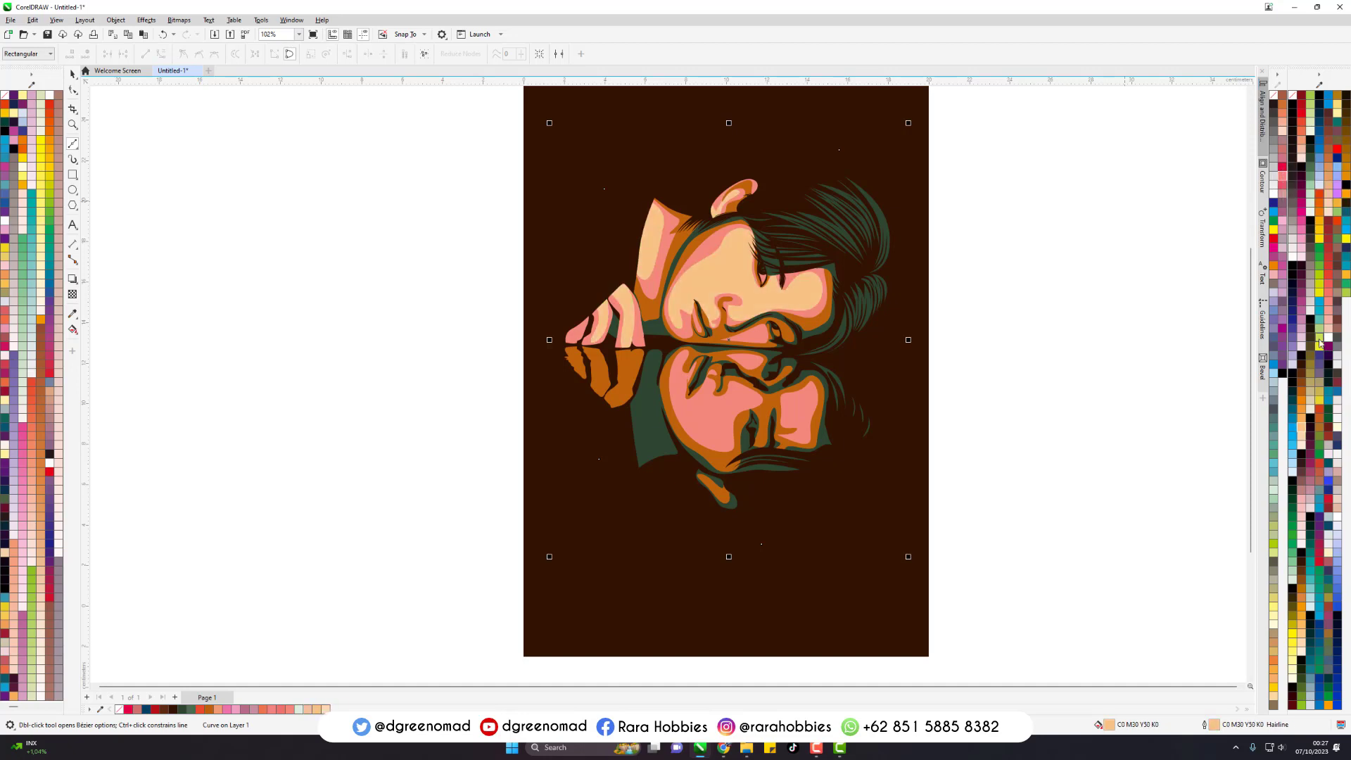
click(1307, 522)
click(1307, 501)
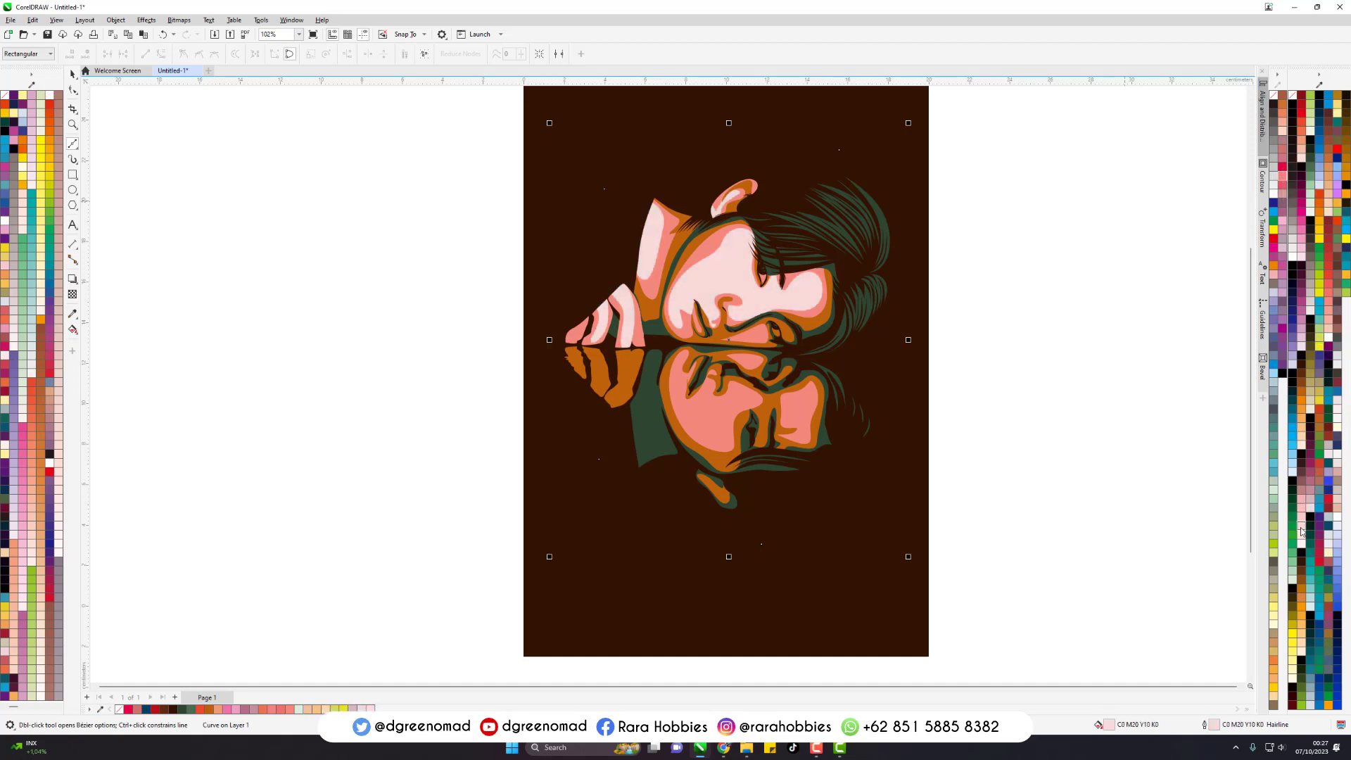
- Select the whole portrait with its background, group it, remove all outlines and deselect it
key(space)
drag(1011, 129, 374, 578)
scroll(482, 461, down, 2)
drag(875, 180, 306, 651)
scroll(586, 362, up, 1)
key(ctrl+g)
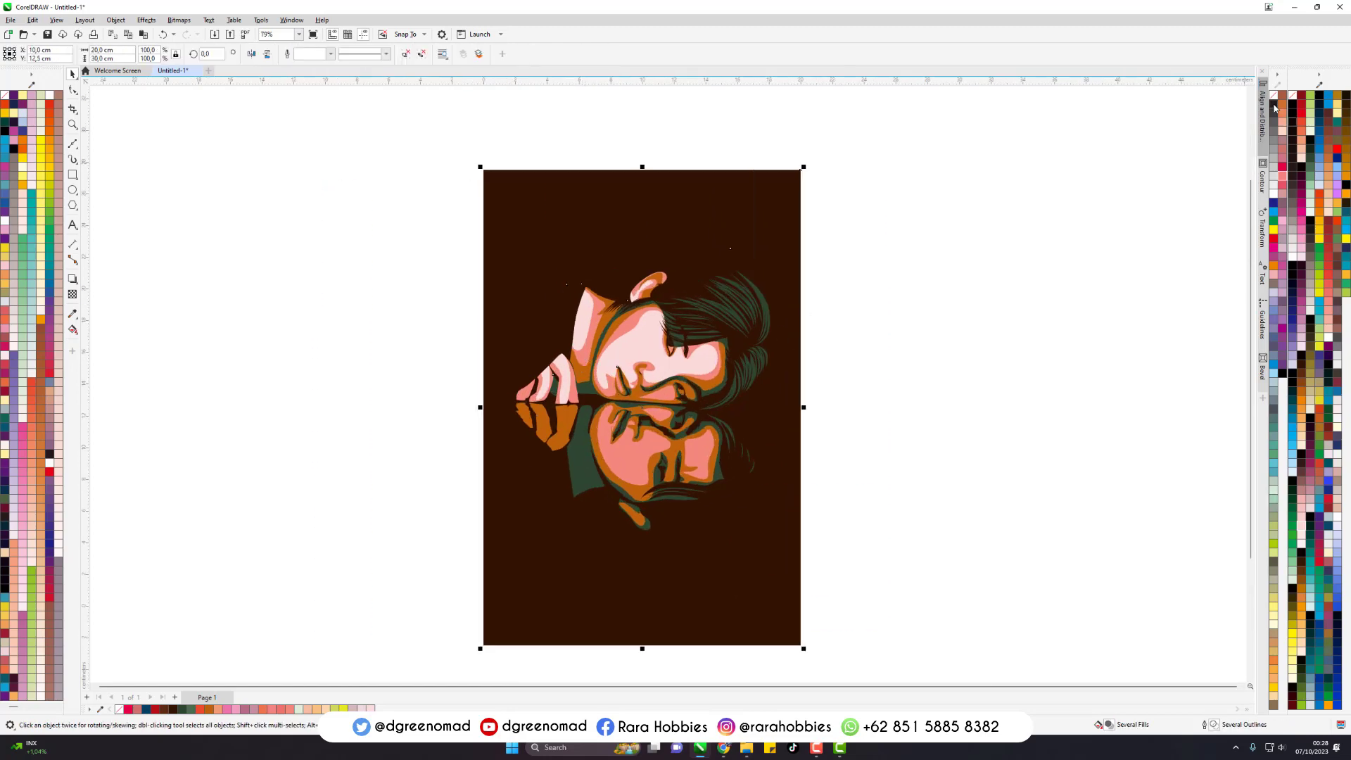
right_click(1275, 96)
key(Escape)
- Draw a thin closed Bezier highlight following the upper face's jawline from below the ear to the chin
key(space)
scroll(604, 370, up, 3)
click(713, 154)
drag(620, 285, 582, 402)
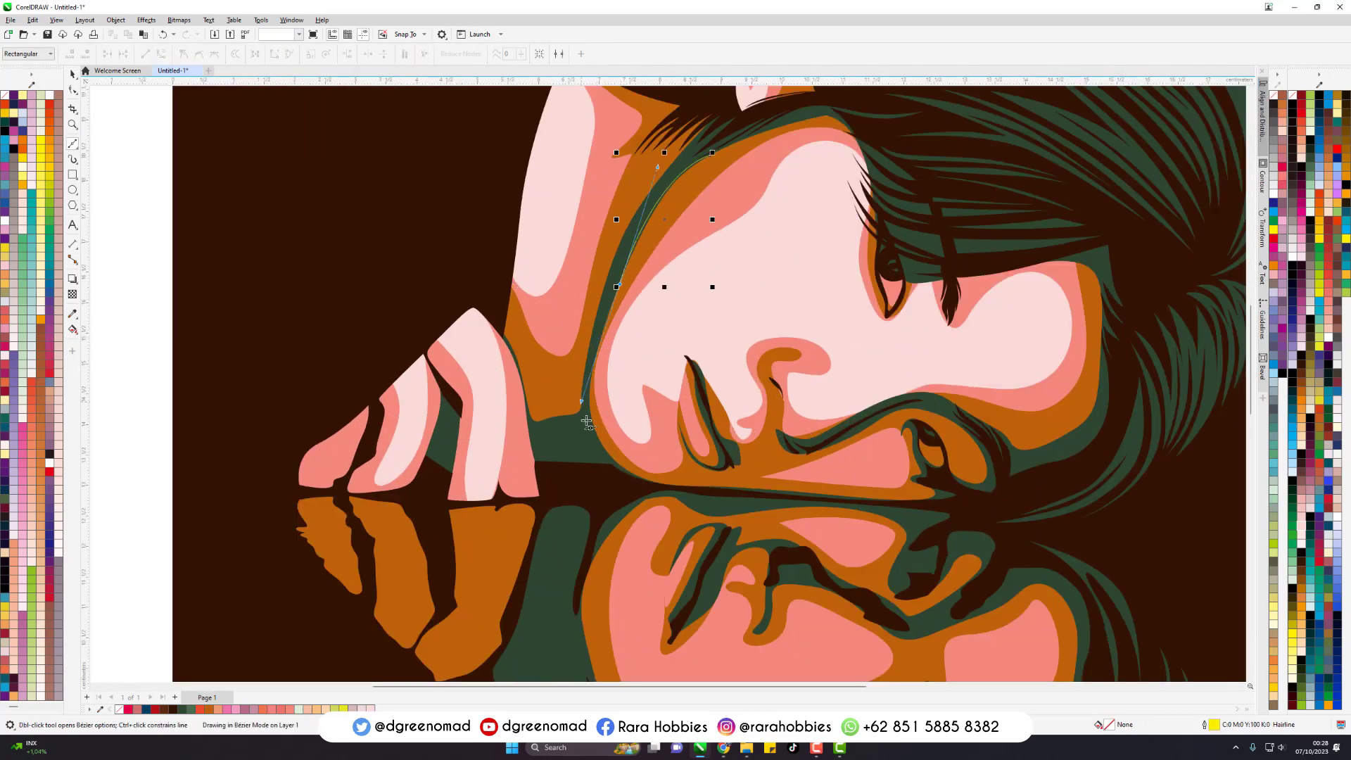
click(588, 425)
scroll(911, 283, up, 1)
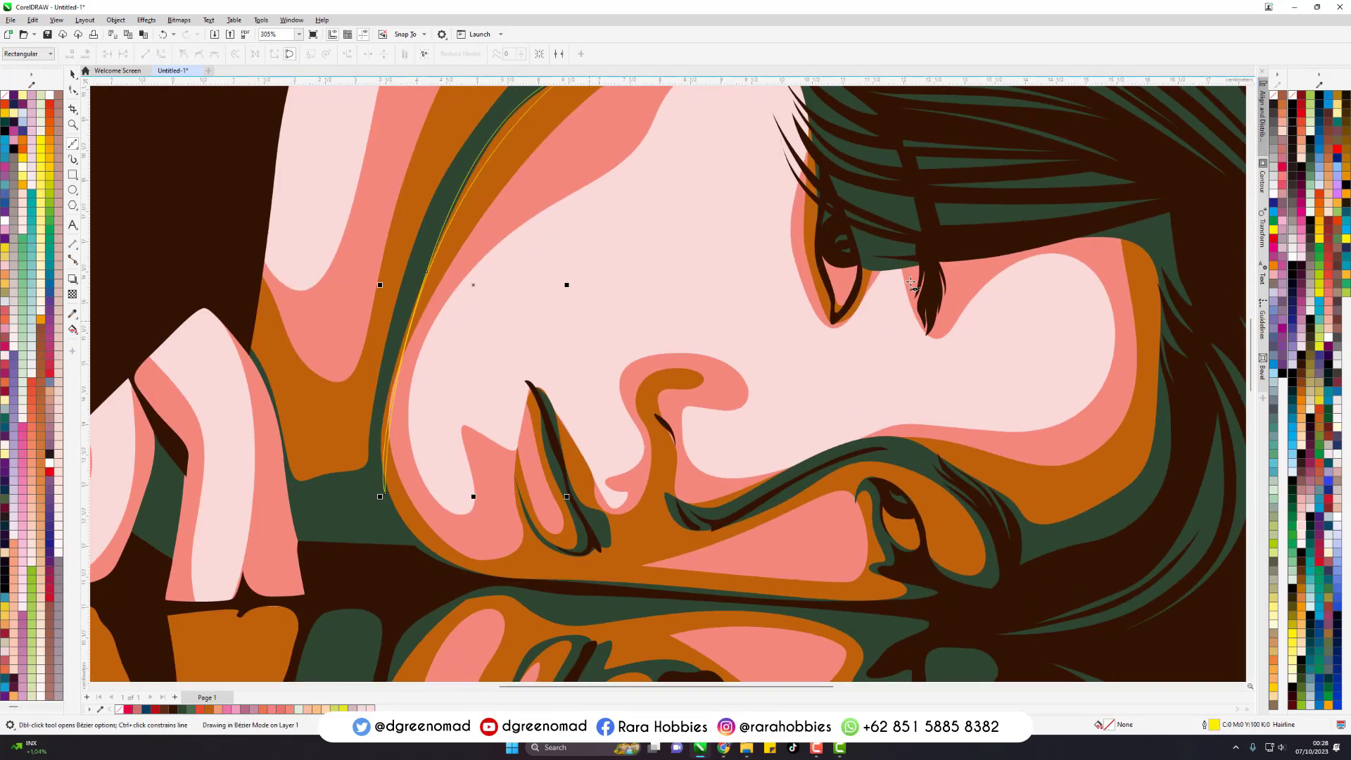
- Draw thin closed Bezier highlights along the inner edge of the upper face's eye and around the curve of its nose
scroll(909, 282, up, 1)
click(788, 181)
drag(791, 273, 804, 320)
click(810, 335)
drag(796, 273, 788, 255)
key(ctrl+z)
scroll(799, 270, up, 2)
scroll(802, 131, down, 1)
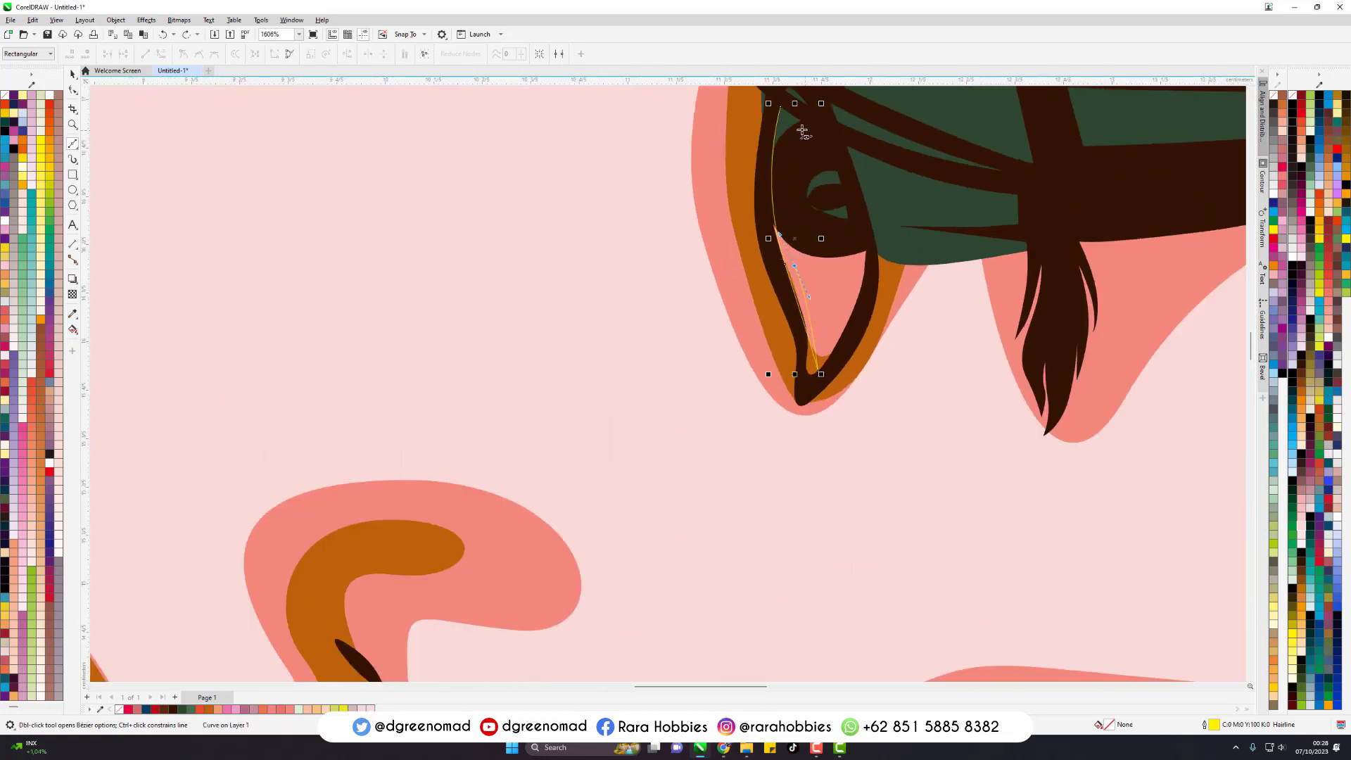
drag(780, 107, 773, 152)
scroll(760, 156, down, 2)
scroll(486, 366, up, 1)
click(548, 307)
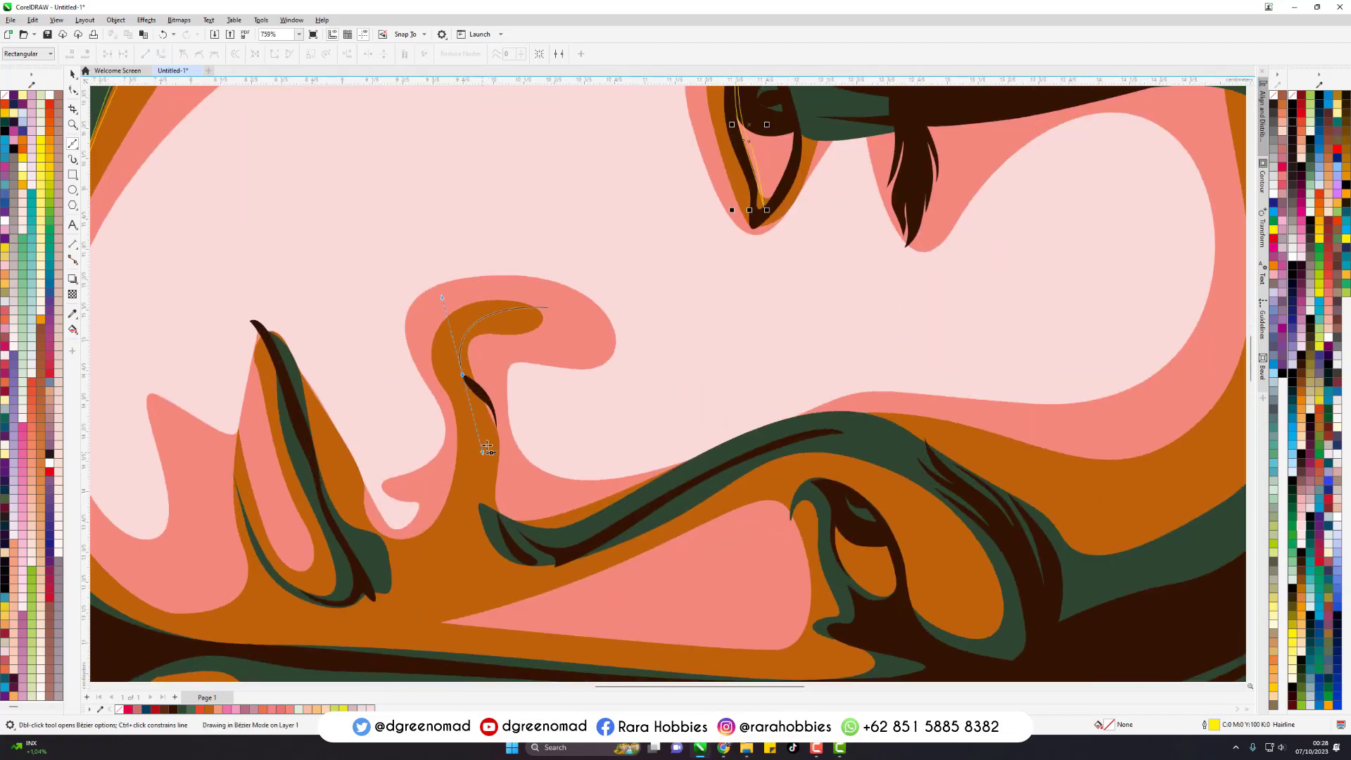
click(547, 307)
- Draw a long thin Bezier sliver along the waterline between the faces and another just above the reflected fingers
scroll(746, 429, down, 4)
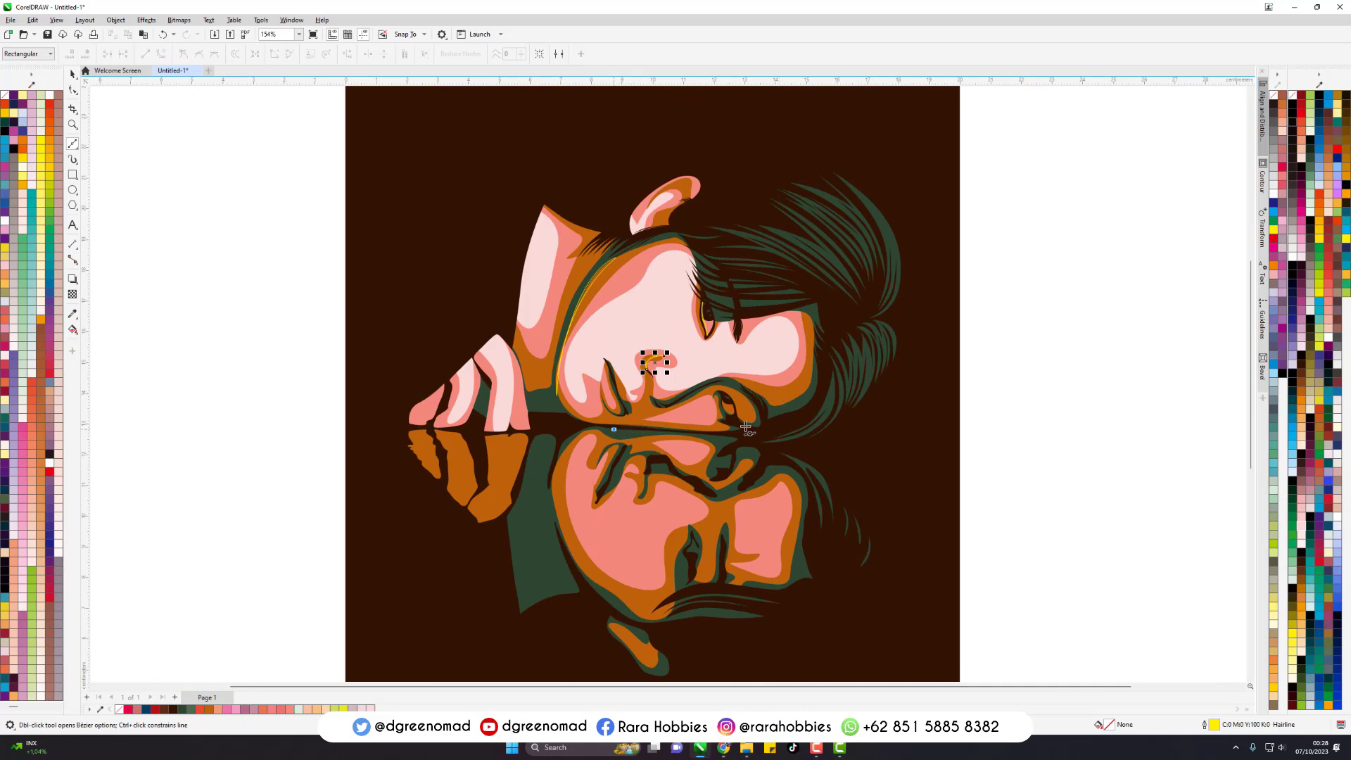
click(829, 432)
scroll(404, 450, up, 2)
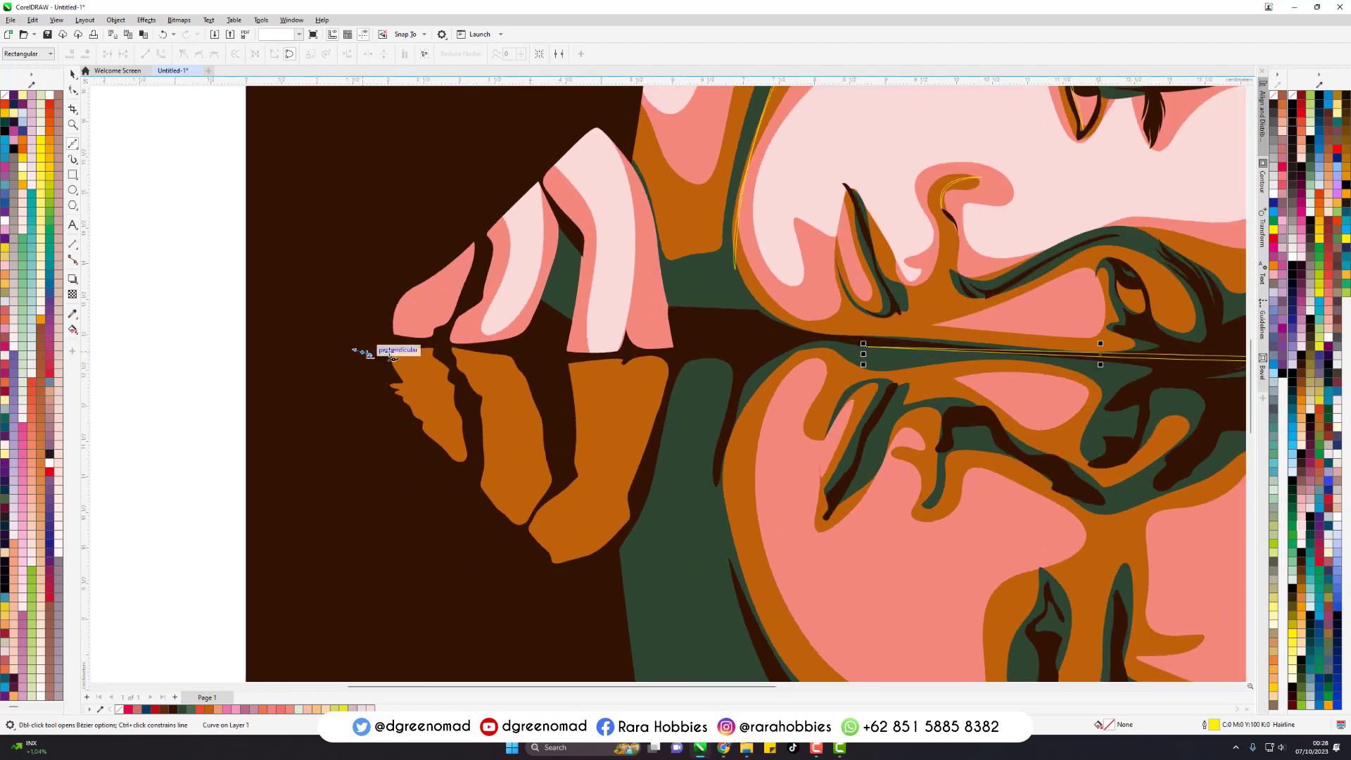
drag(525, 359, 563, 365)
click(363, 352)
- Draw a thin crescent-shaped Bezier ripple curving around the outer side of the reflected fingers
scroll(376, 408, up, 1)
click(316, 358)
drag(369, 411, 597, 441)
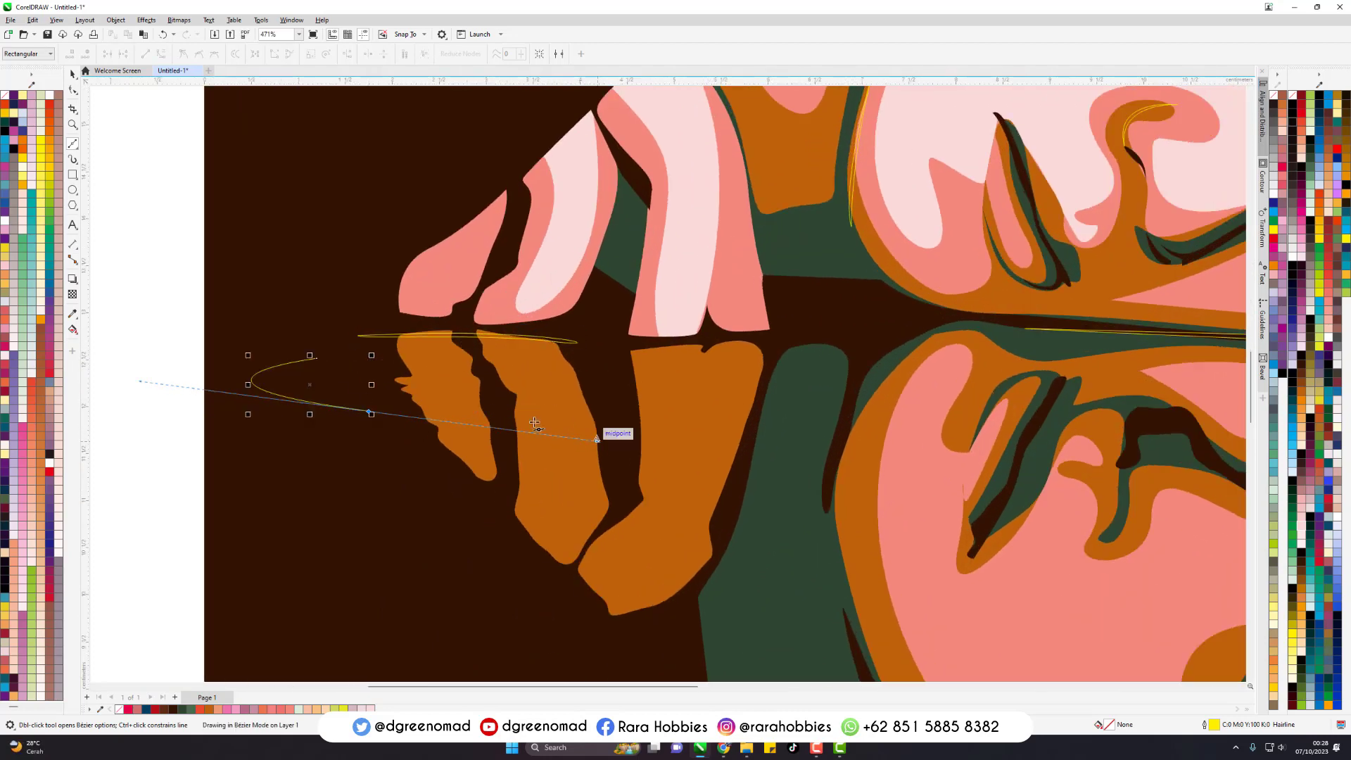
drag(369, 411, 170, 386)
click(316, 358)
- Draw a smaller crescent ripple inside the first one, running across the reflected fingers
click(503, 360)
drag(319, 383, 319, 404)
drag(471, 419, 531, 423)
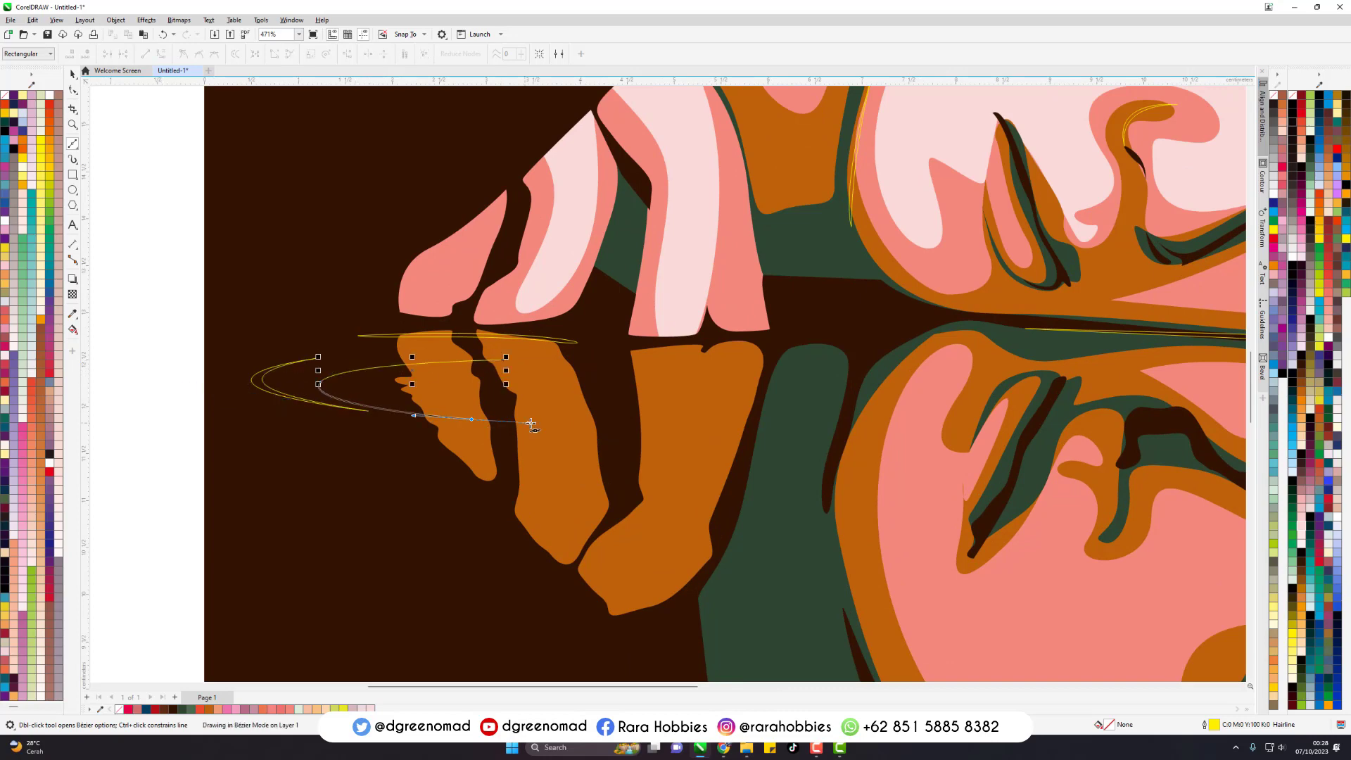
click(533, 423)
drag(503, 360, 108, 387)
- Draw the opposite outer crescent ripple, reaching from the reflected neck onto the reflected mouth
click(804, 342)
drag(1005, 393, 1028, 429)
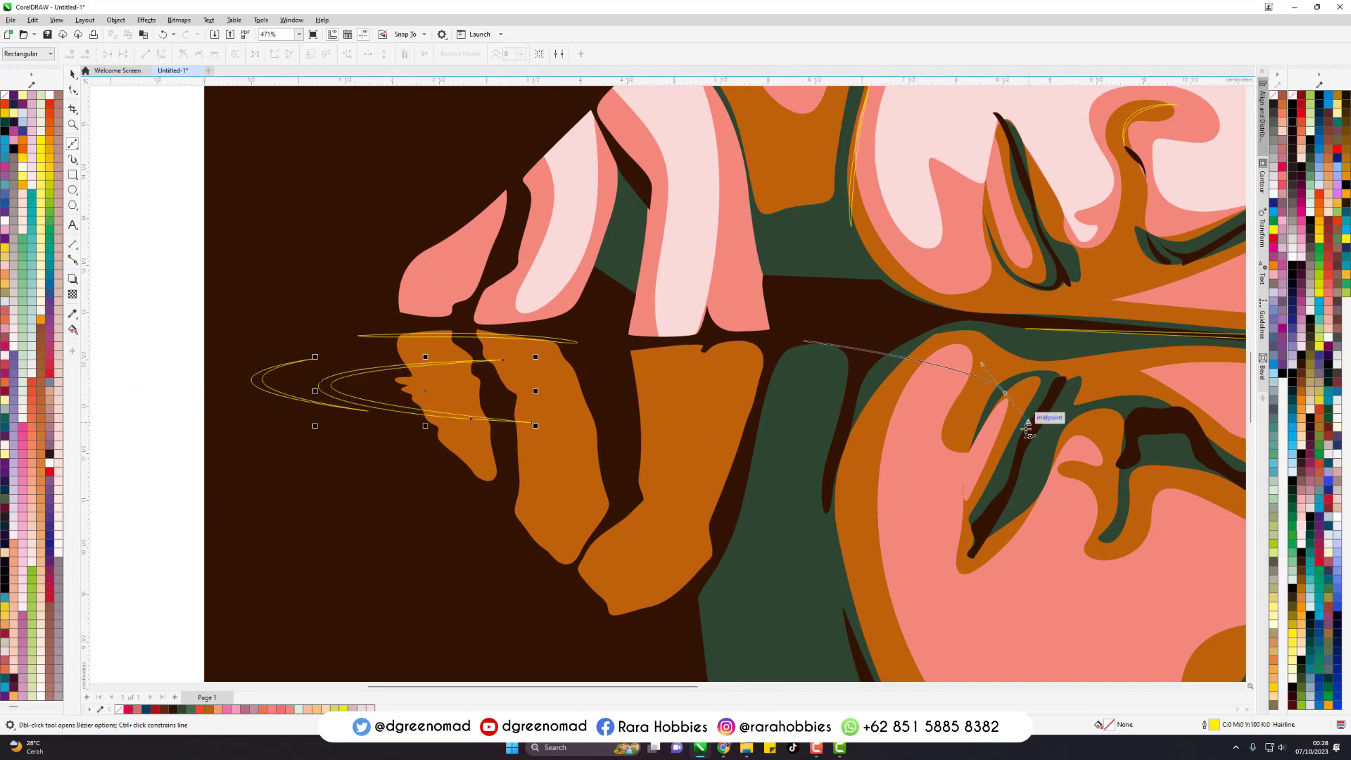
drag(759, 430, 593, 427)
click(804, 342)
drag(759, 430, 1171, 421)
- Draw a smaller closed ripple inside the outer crescents, wrapping around the reflected thumb-side finger and neck
click(620, 342)
drag(767, 385, 766, 415)
drag(517, 405, 396, 405)
drag(456, 367, 655, 407)
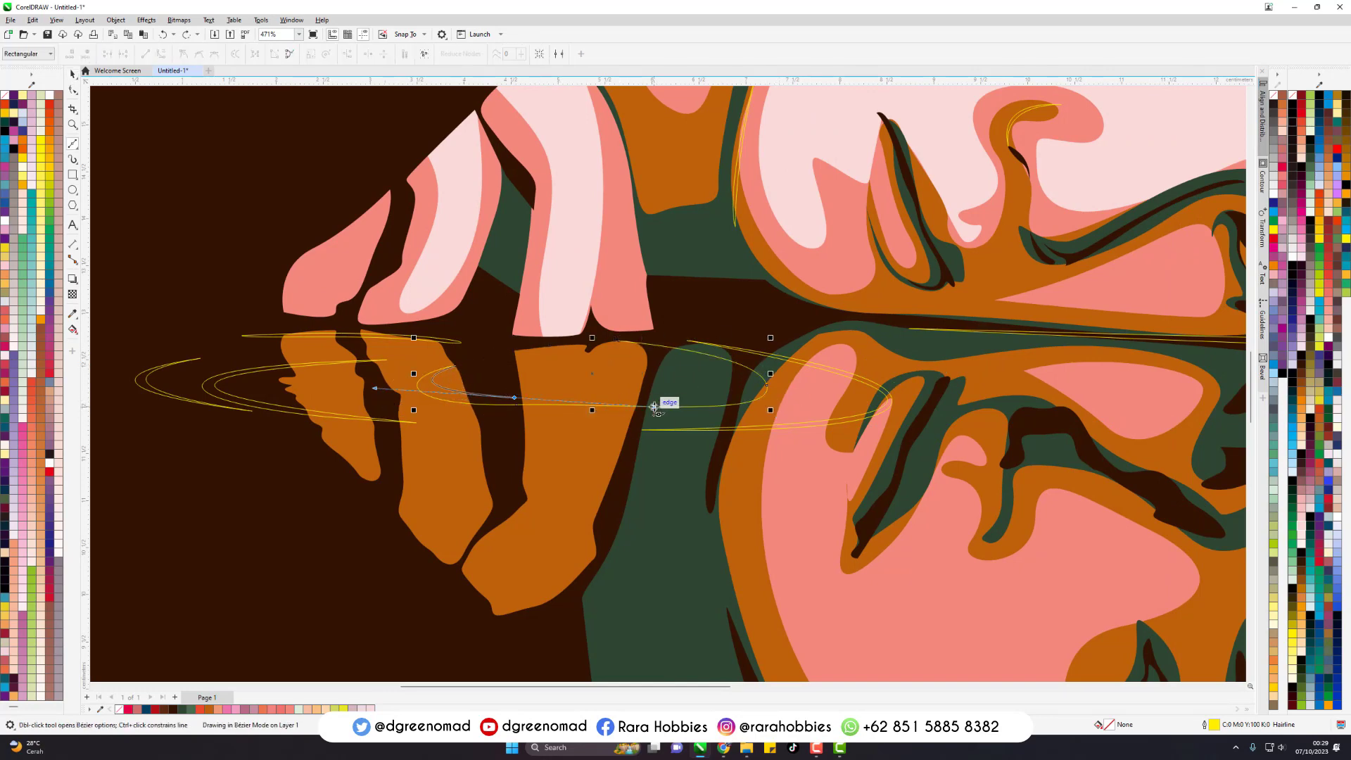
drag(619, 341, 922, 403)
- Select all ripple shapes around the reflected hand and place a copy of them over the reflected forehead and hair
key(space)
scroll(937, 402, down, 2)
click(1117, 394)
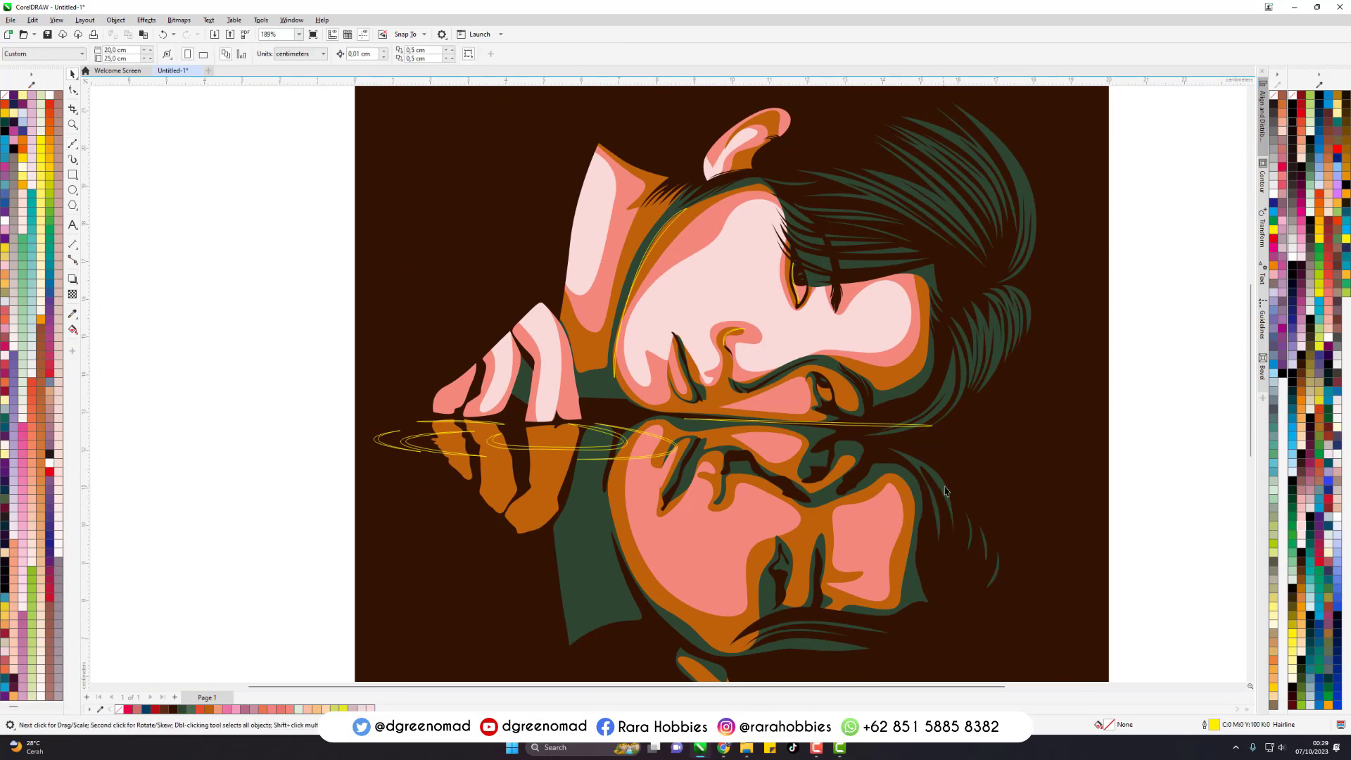
drag(226, 368, 740, 507)
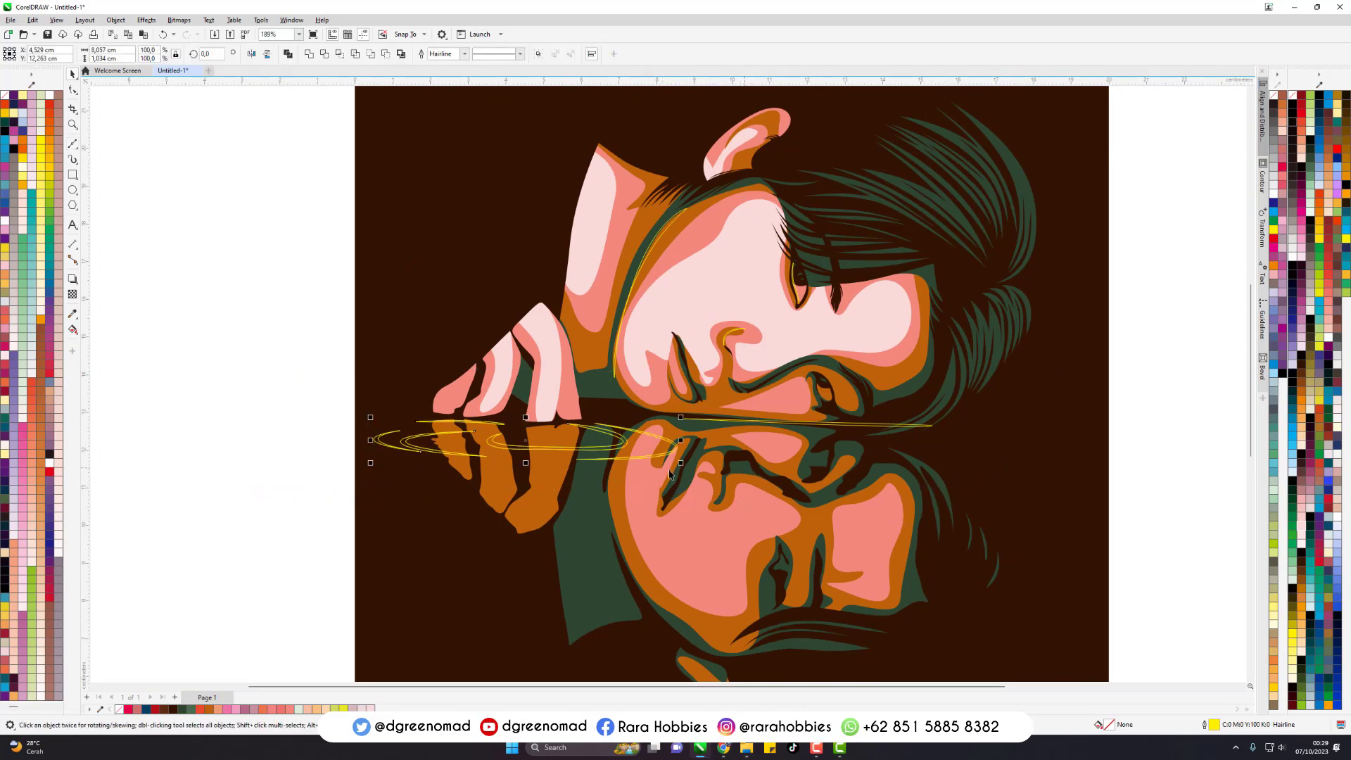
drag(669, 451, 1024, 527)
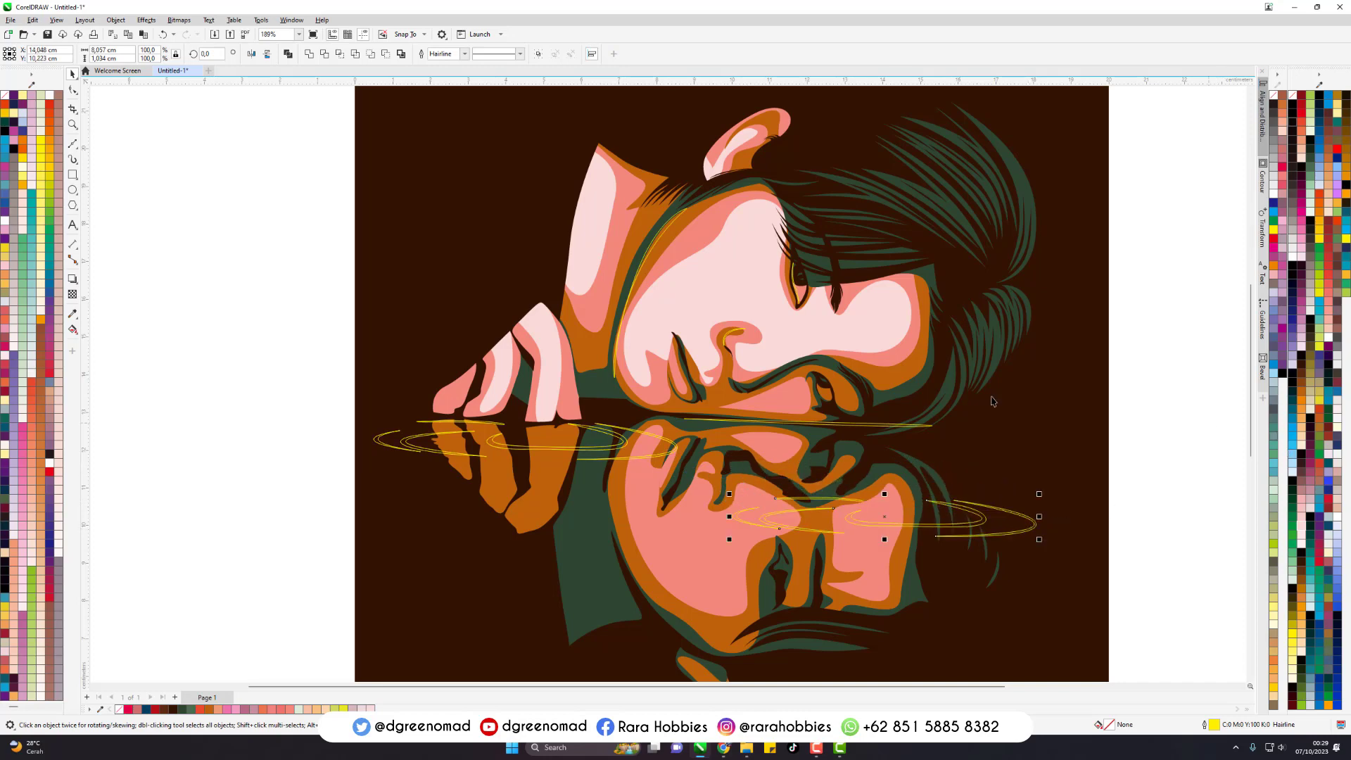
- Fill all the new highlight and ripple shapes with white C0 M0 Y0 K0, remove their outlines and deselect them
scroll(759, 433, down, 1)
click(1044, 352)
drag(1104, 205, 484, 504)
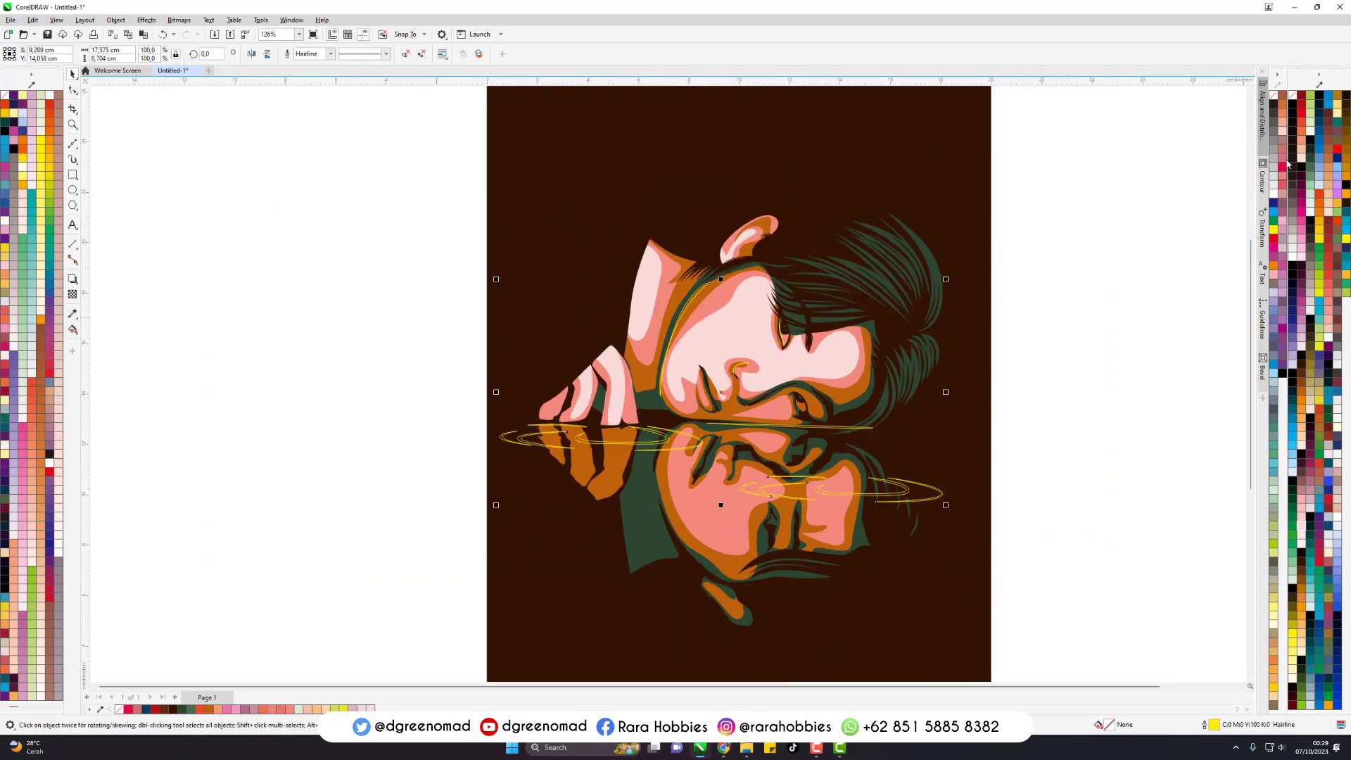
click(1286, 107)
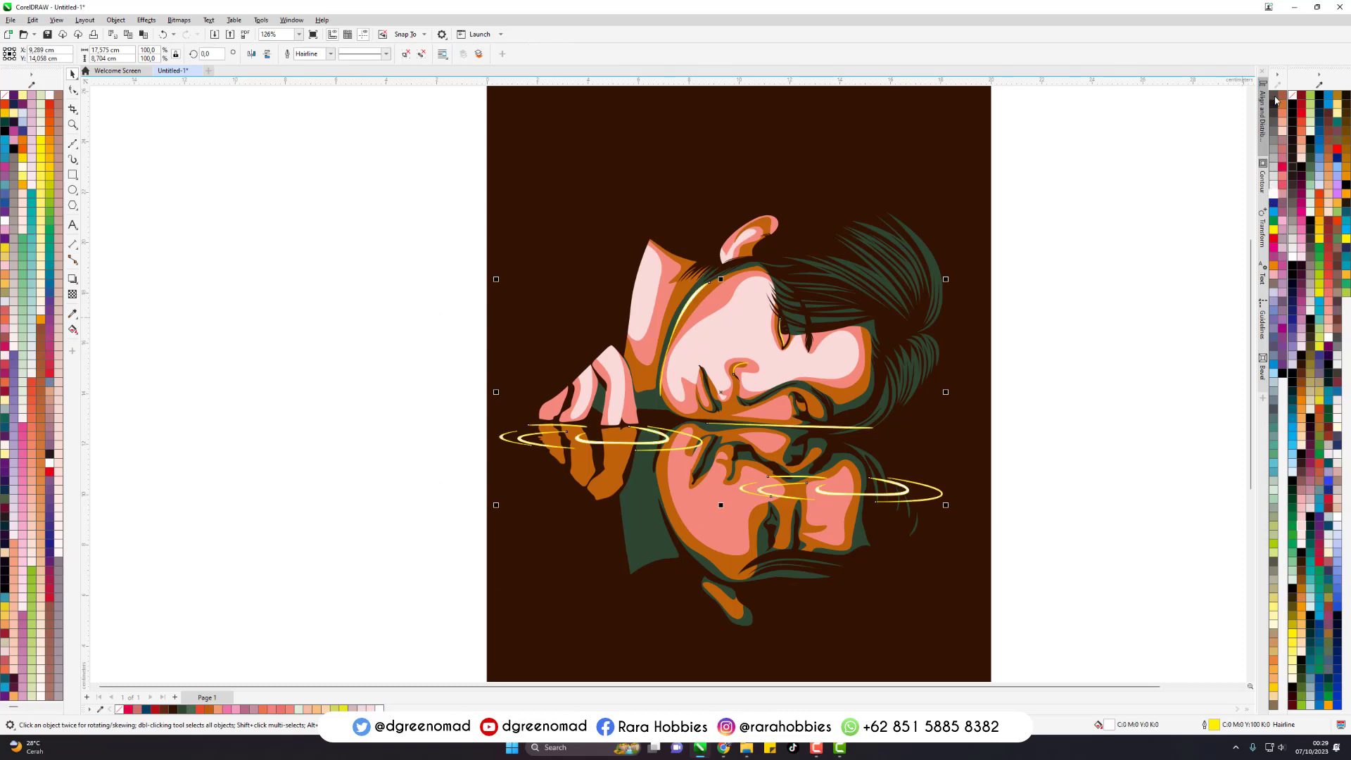
right_click(1274, 98)
click(1117, 276)
scroll(693, 478, down, 1)
scroll(724, 444, up, 1)
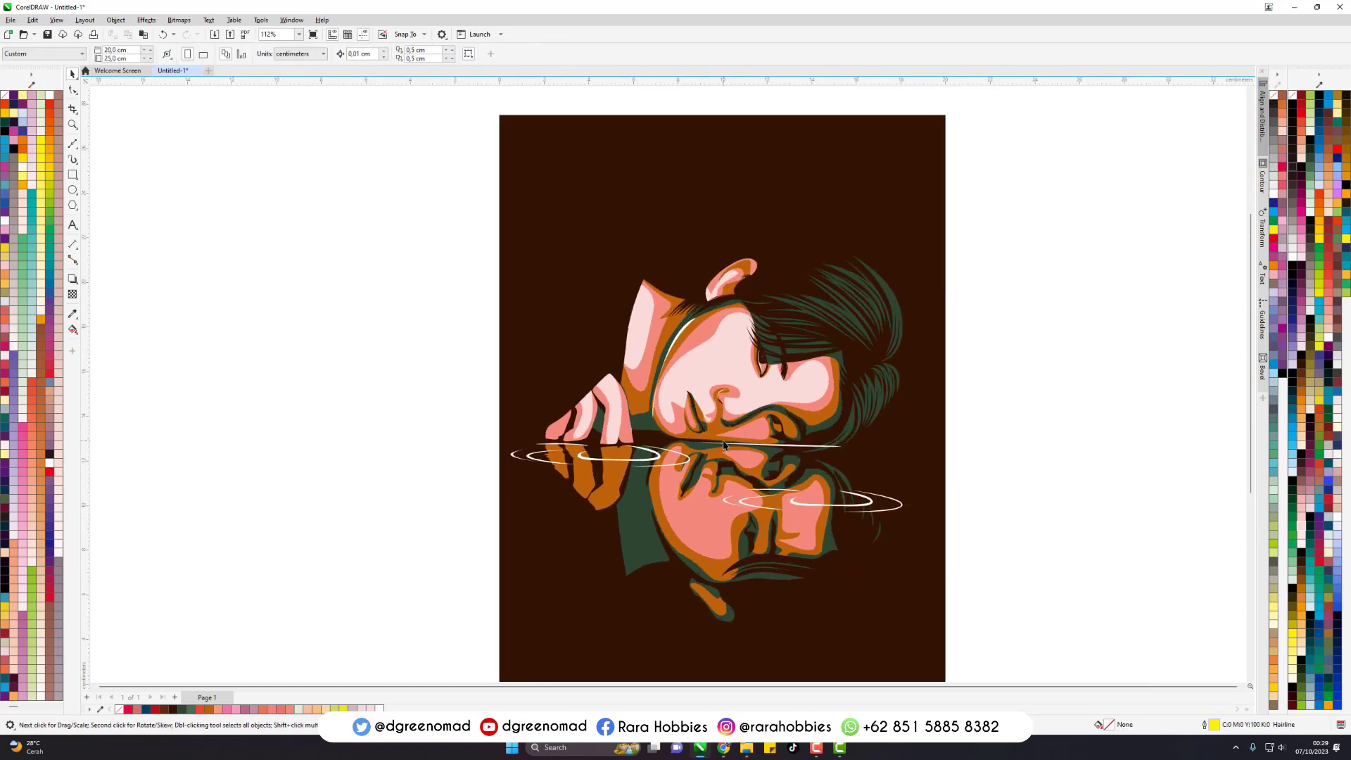
key(ctrl+s)
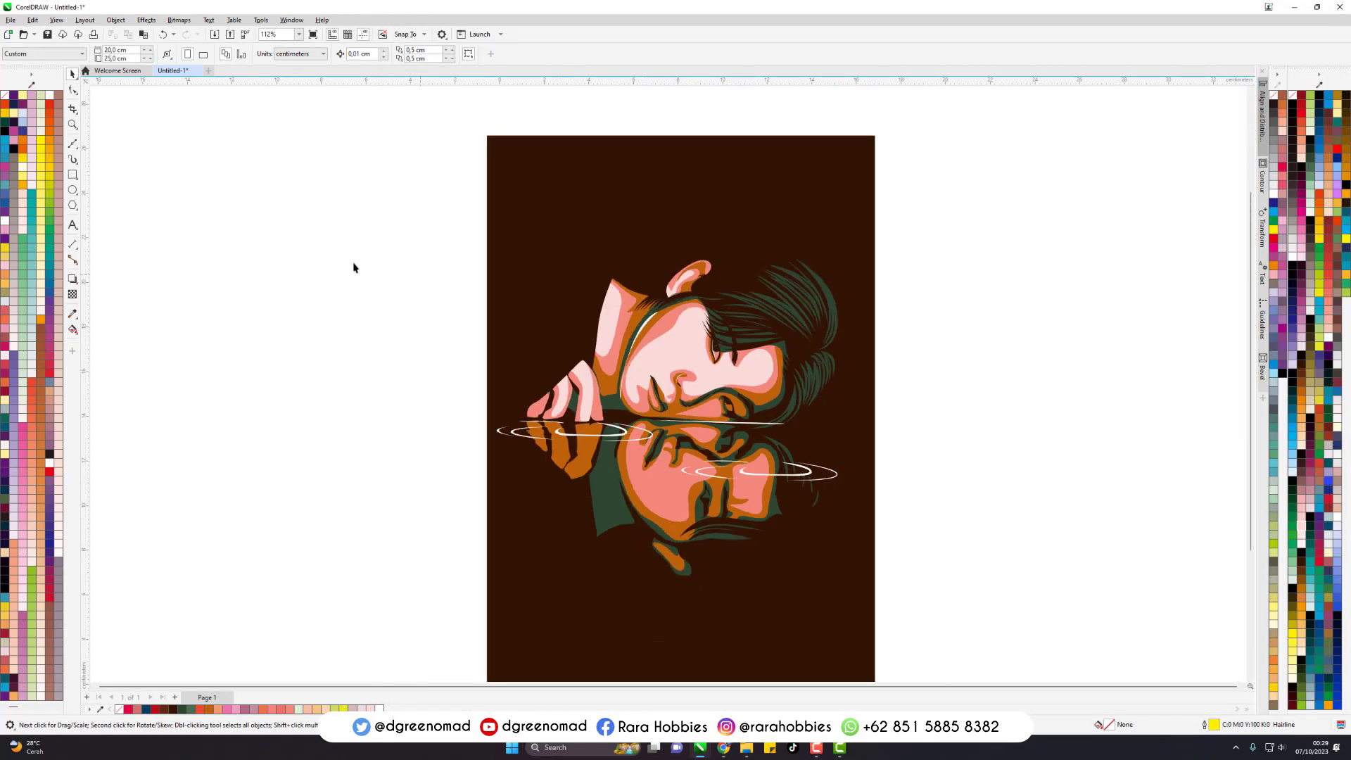
scroll(558, 336, up, 3)
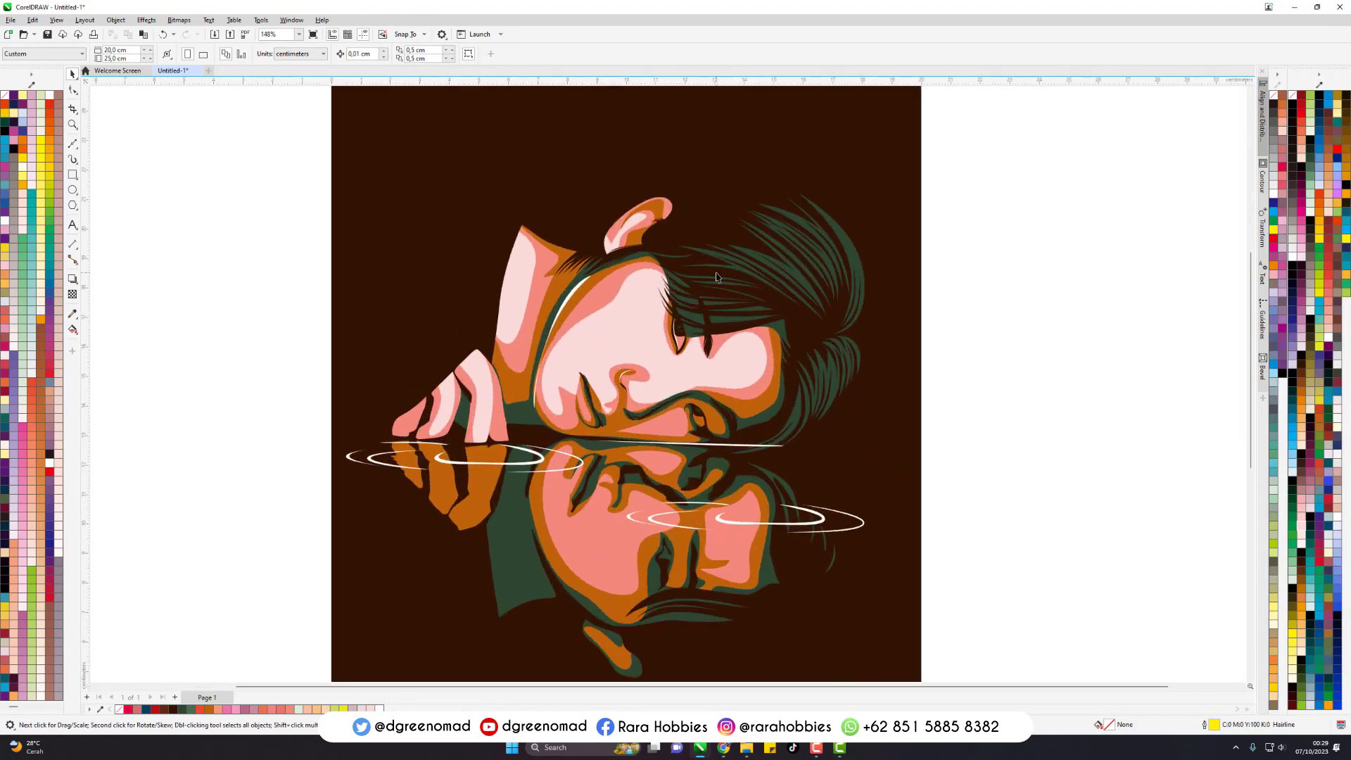